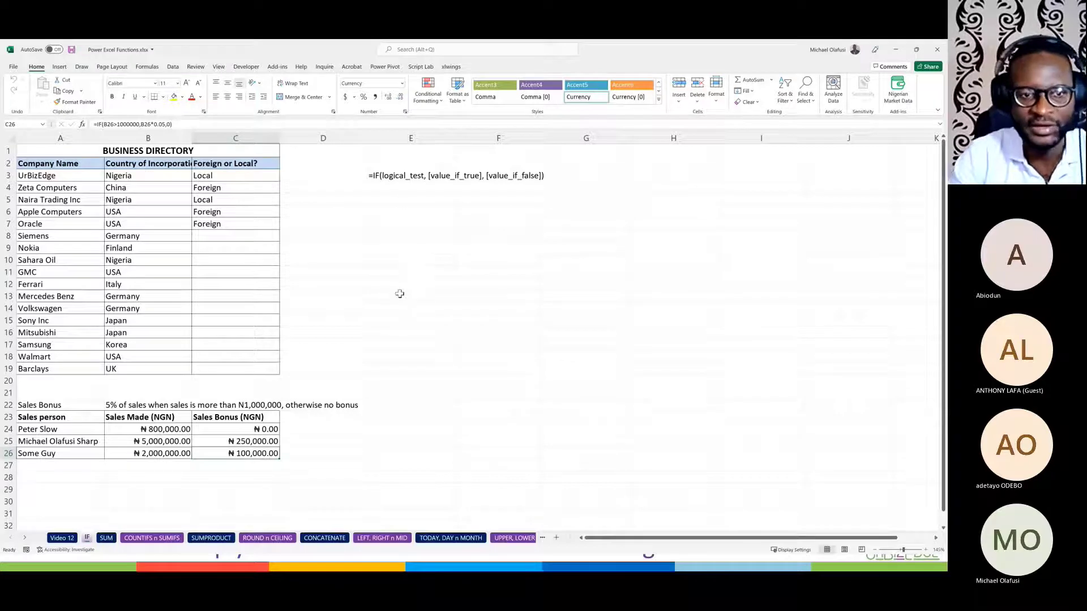
scroll(374, 343, "up", 2)
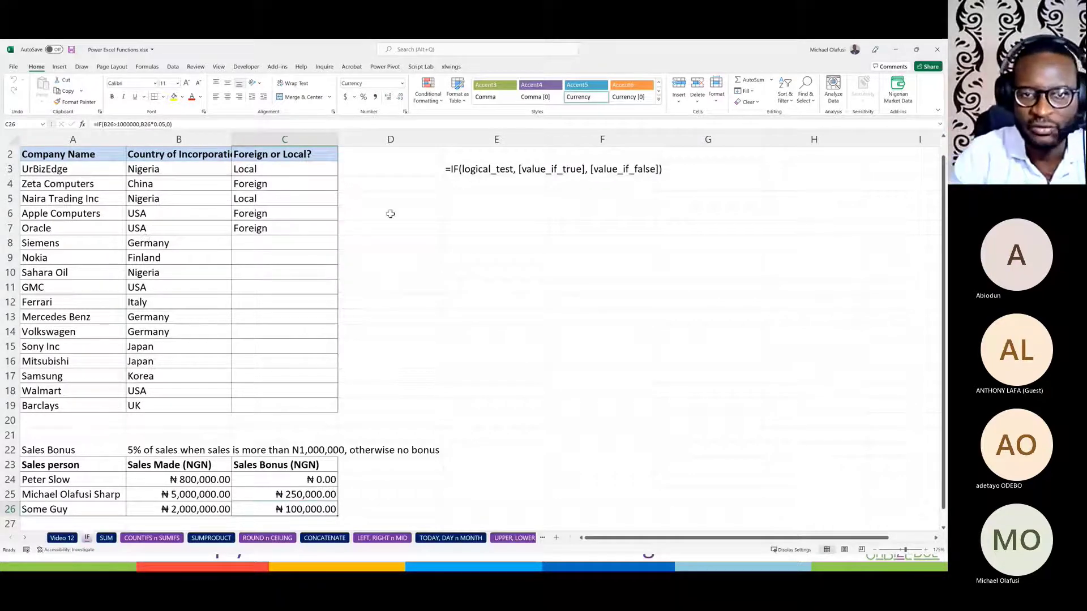
left_click(476, 248)
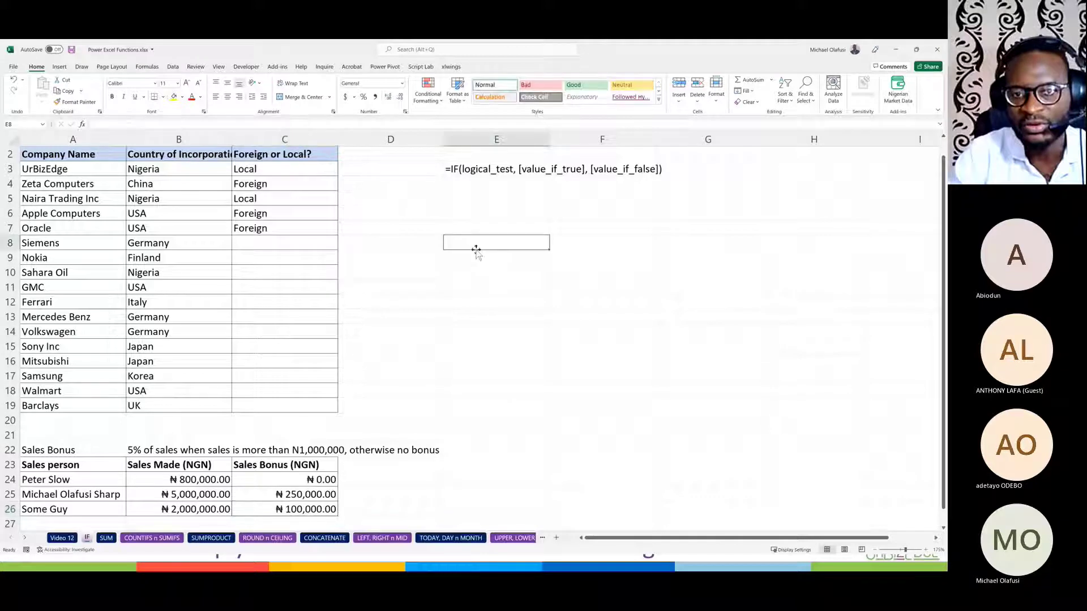
type("=")
key("Escape")
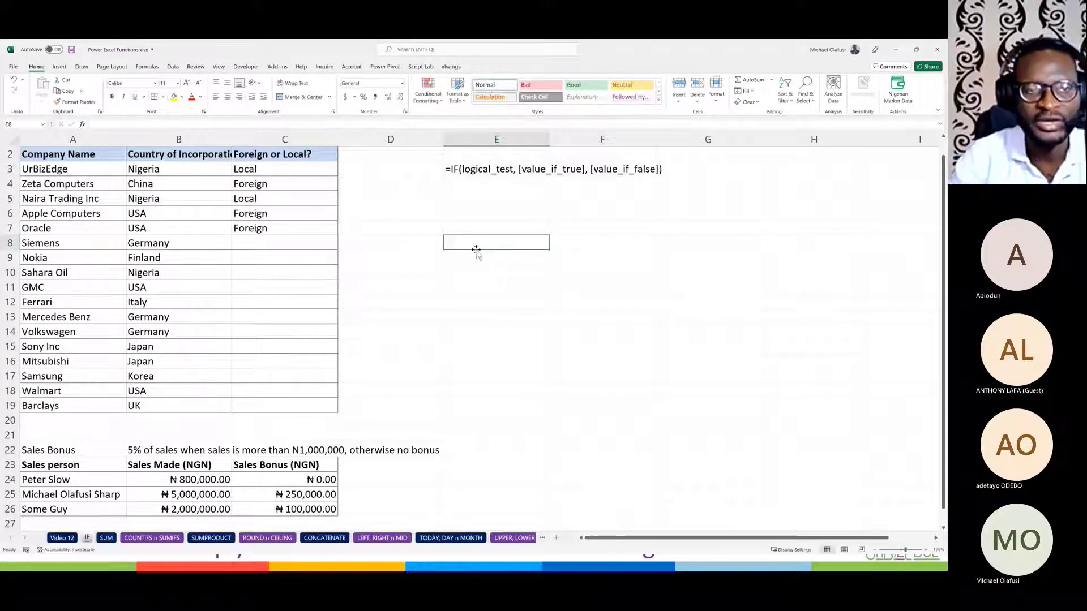
Step: Handwrite "IF" with "check for a condition" beneath it in red ink, below the IF syntax text
left_click(82, 66)
left_click(128, 86)
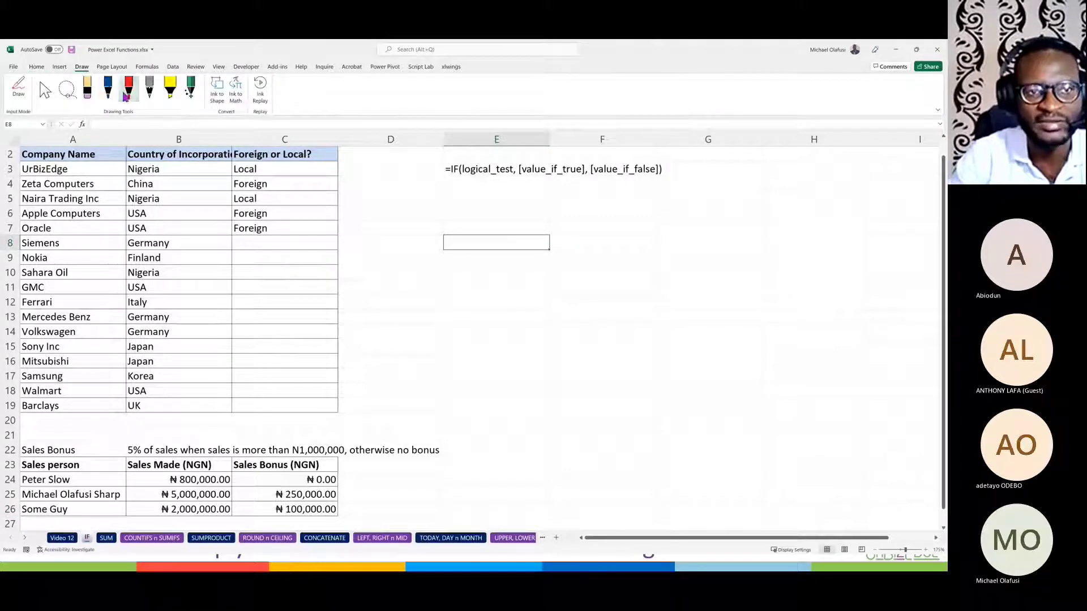
mouse_move(508, 204)
left_mouse_down()
mouse_move(514, 253)
mouse_move(538, 240)
left_mouse_up()
mouse_move(527, 197)
left_mouse_down()
mouse_move(548, 193)
mouse_move(556, 215)
left_mouse_up()
mouse_move(536, 262)
left_mouse_down()
mouse_move(529, 278)
mouse_move(590, 277)
left_mouse_up()
left_click_drag(597, 249, 595, 278)
mouse_move(601, 273)
left_mouse_down()
mouse_move(610, 266)
mouse_move(610, 277)
left_mouse_up()
left_click_drag(643, 261, 645, 300)
mouse_move(640, 262)
left_mouse_down()
mouse_move(642, 273)
mouse_move(694, 262)
mouse_move(733, 277)
mouse_move(803, 265)
left_mouse_up()
mouse_move(828, 266)
left_mouse_down()
mouse_move(835, 239)
mouse_move(839, 275)
left_mouse_up()
left_click_drag(852, 239, 854, 261)
left_click_drag(846, 264, 914, 241)
Step: Draw two red branches diverging below the handwritten condition, labelling one "YES" and the other "NO"
left_click_drag(500, 305, 446, 360)
left_click_drag(566, 309, 629, 384)
left_click_drag(496, 316, 416, 398)
mouse_move(405, 312)
left_mouse_down()
mouse_move(447, 333)
mouse_move(448, 320)
left_mouse_up()
mouse_move(444, 315)
left_mouse_down()
mouse_move(466, 302)
mouse_move(436, 300)
left_mouse_up()
mouse_move(459, 295)
left_mouse_down()
mouse_move(464, 310)
mouse_move(442, 293)
left_mouse_up()
left_click_drag(469, 291, 460, 307)
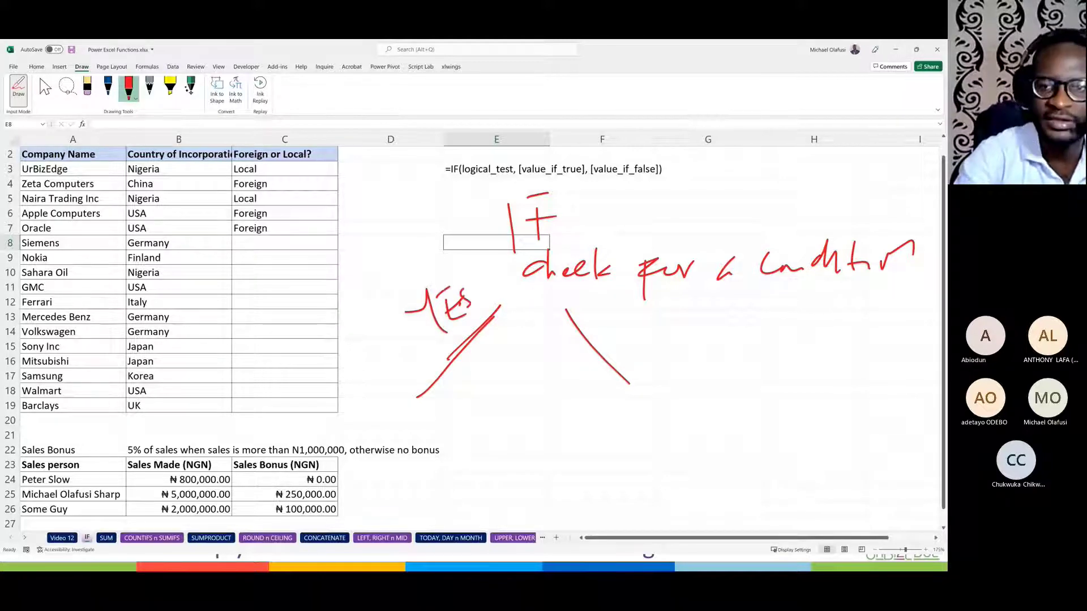
mouse_move(606, 338)
left_mouse_down()
mouse_move(641, 316)
mouse_move(652, 331)
left_mouse_up()
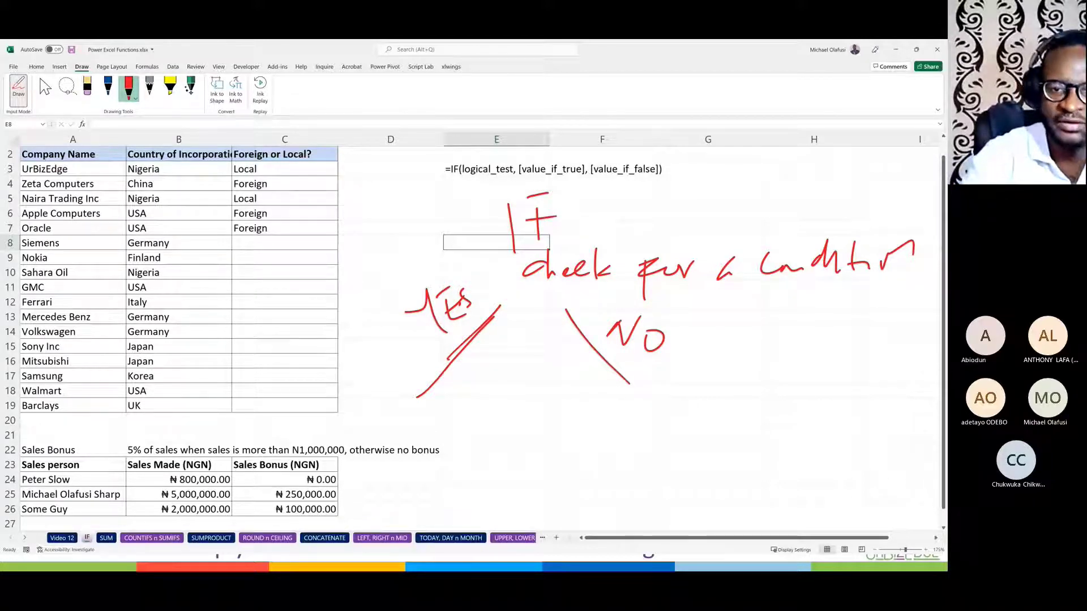
Step: Handwrite "ABC" at the end of the YES branch and "XYZ" at the end of the NO branch, and stop inking
left_click_drag(367, 448, 408, 445)
mouse_move(373, 435)
left_mouse_down()
mouse_move(396, 429)
mouse_move(421, 444)
left_mouse_up()
left_click_drag(473, 409, 472, 436)
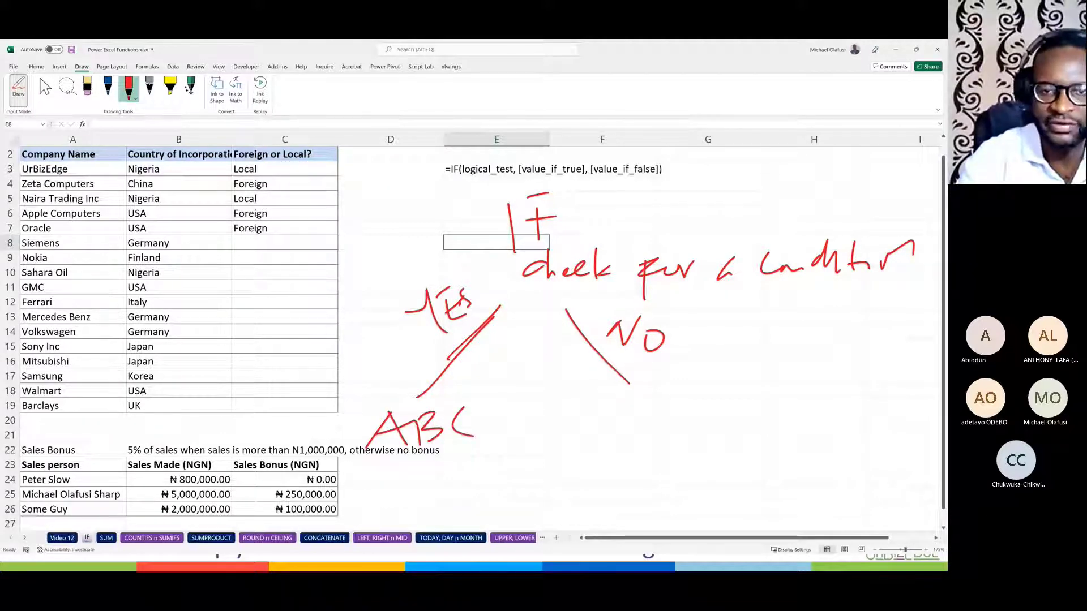
mouse_move(597, 398)
left_mouse_down()
mouse_move(622, 424)
mouse_move(583, 428)
left_mouse_up()
mouse_move(633, 385)
left_mouse_down()
mouse_move(661, 384)
mouse_move(702, 412)
mouse_move(645, 424)
left_mouse_up()
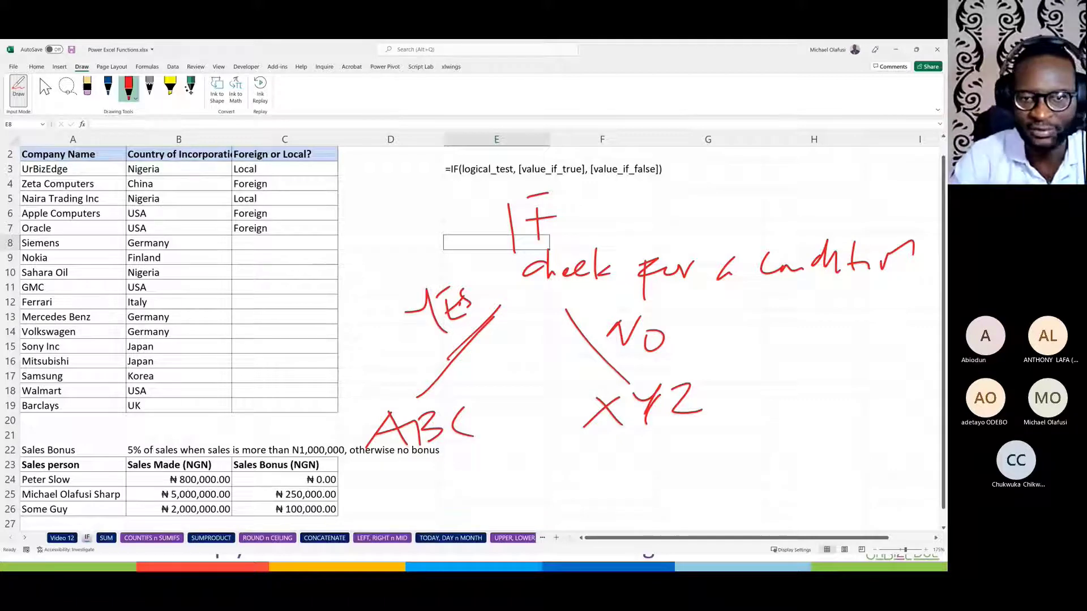
key("Escape")
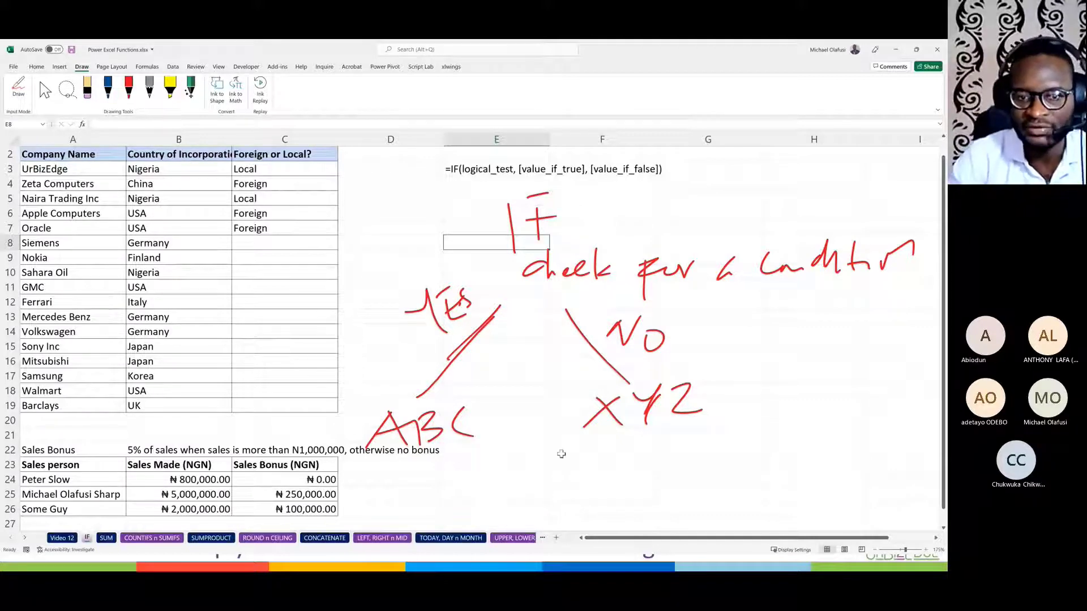
Step: Clear the existing Sales Bonus formulas in C24:C26
scroll(492, 451, "down", 5)
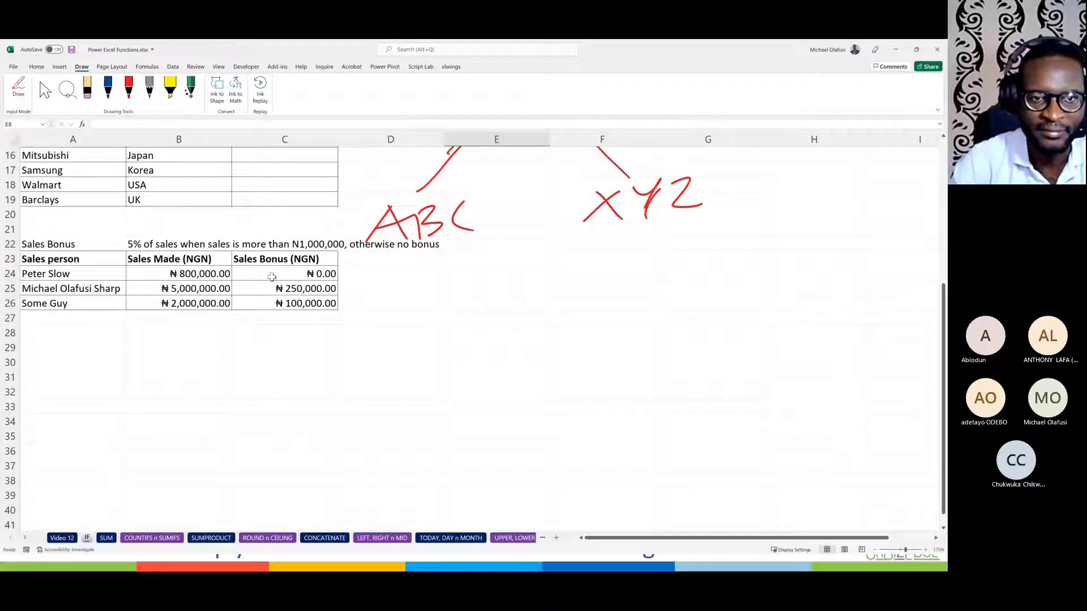
left_click_drag(252, 275, 268, 297)
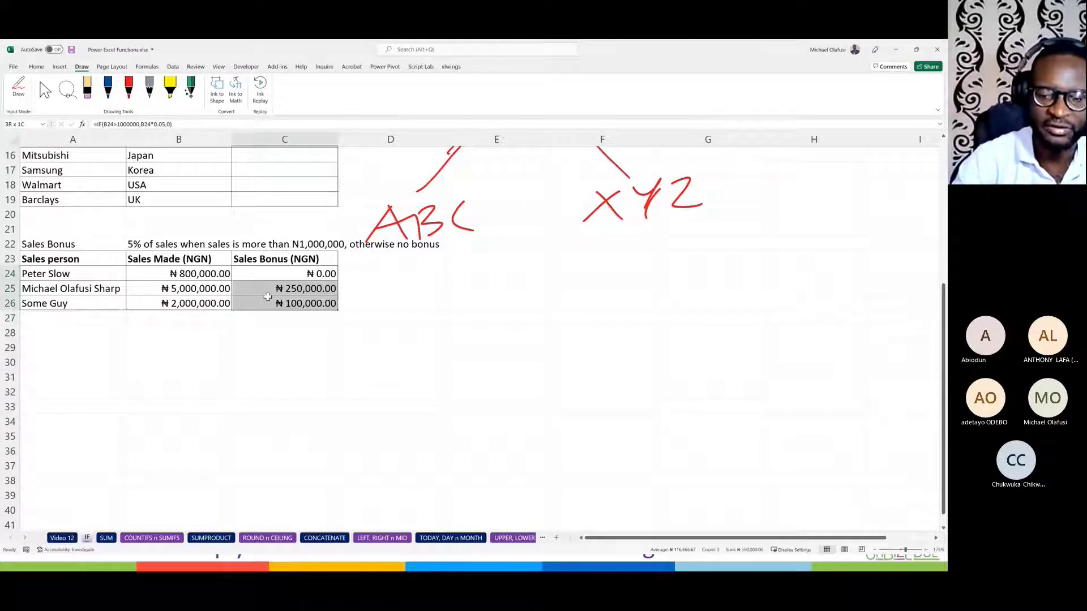
key("Delete")
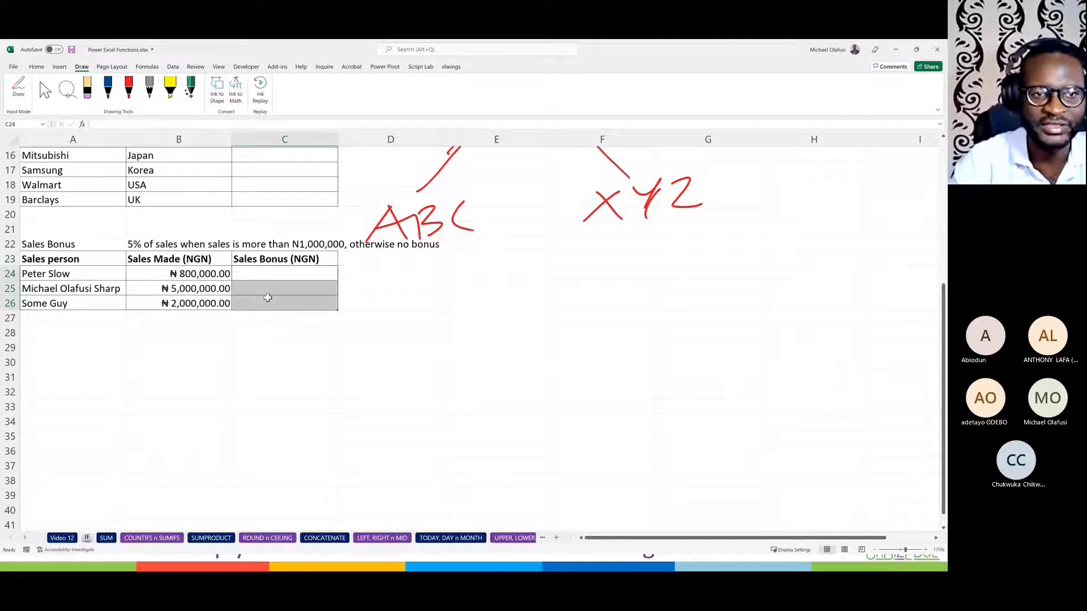
key("Right")
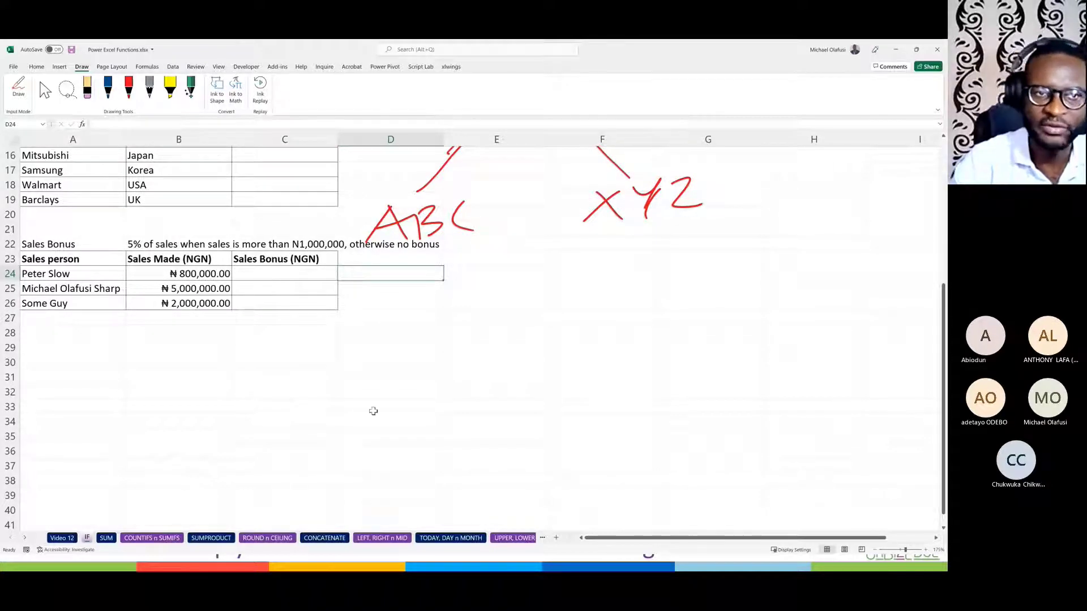
Step: Enter the headers "Min" in E25 and "Range" in F25 for a bonus table beside the sales data
left_click(555, 287)
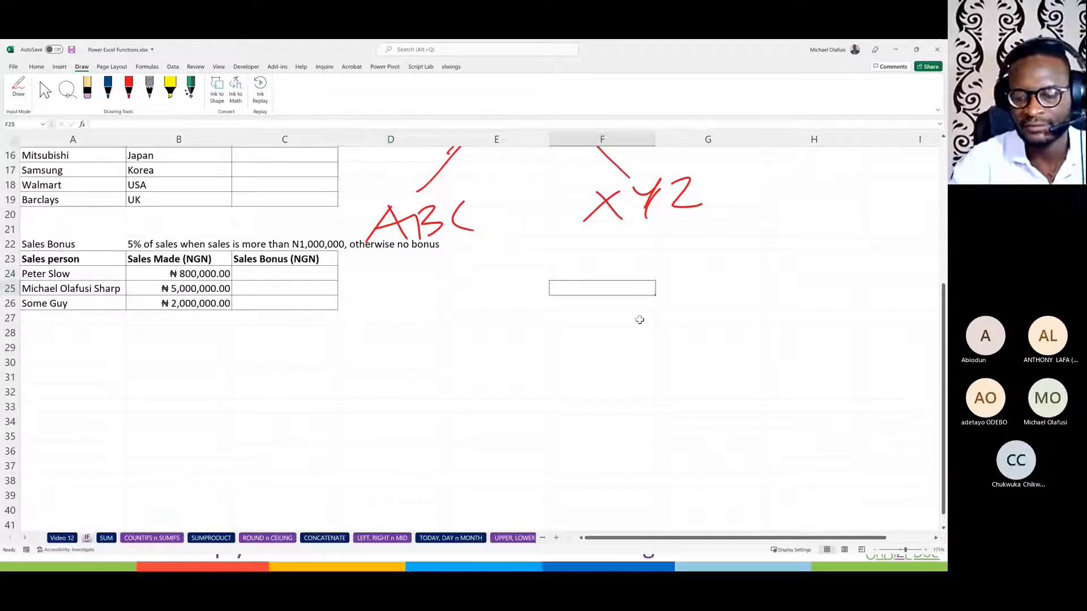
key("Up")
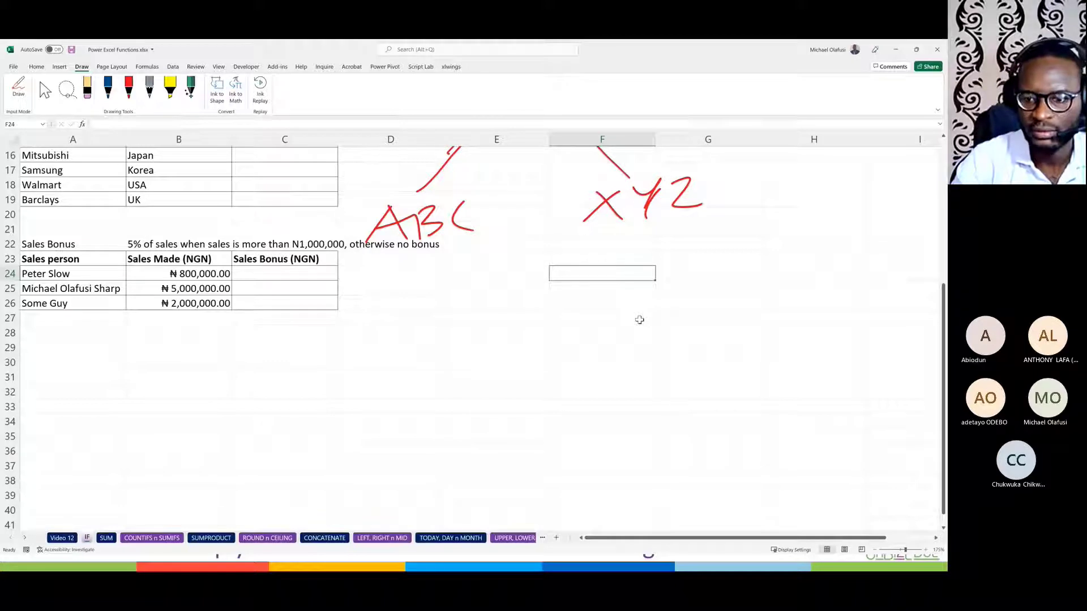
key("Left")
key("Down")
type("Min")
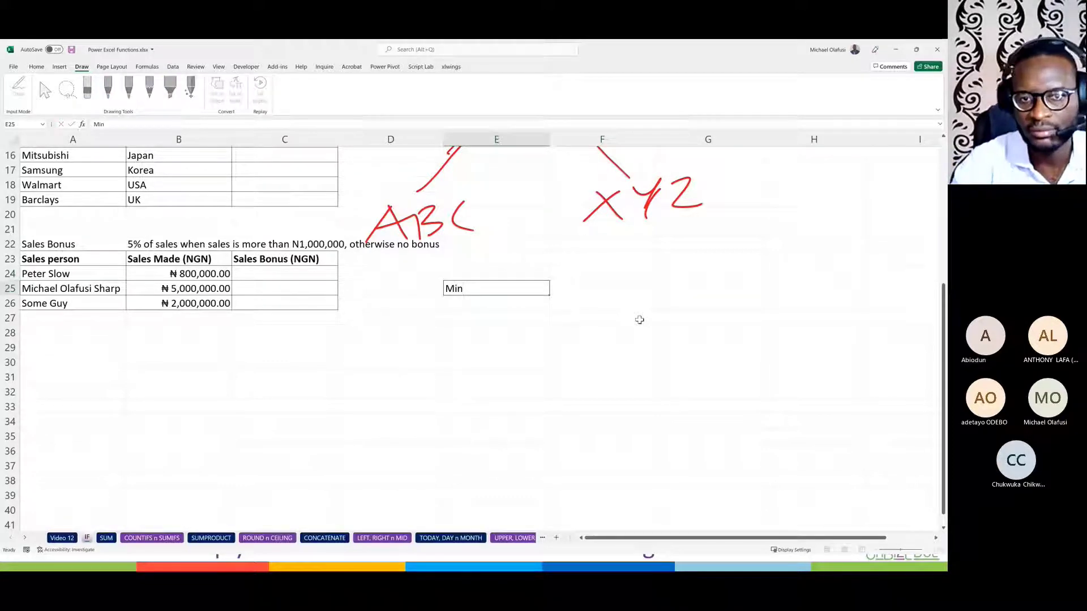
key("Tab")
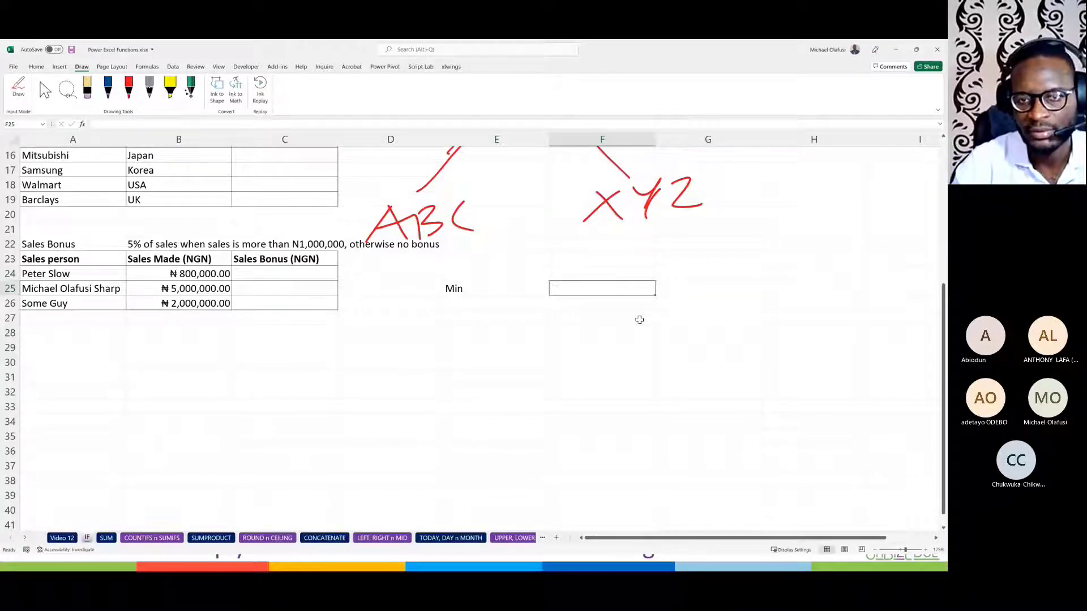
type("T")
key("BackSpace")
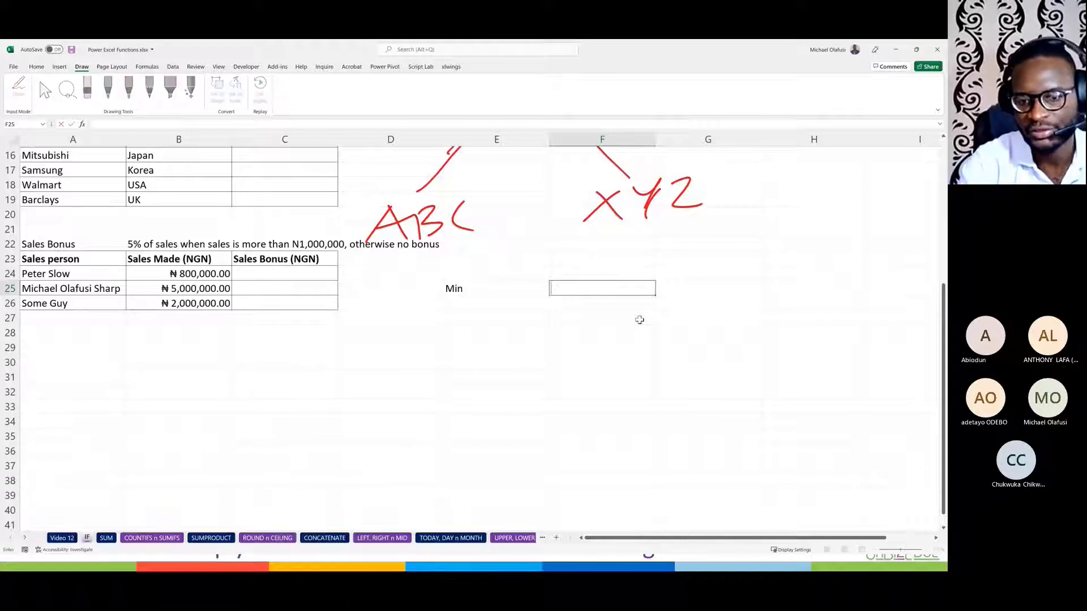
type("Range")
key("Tab")
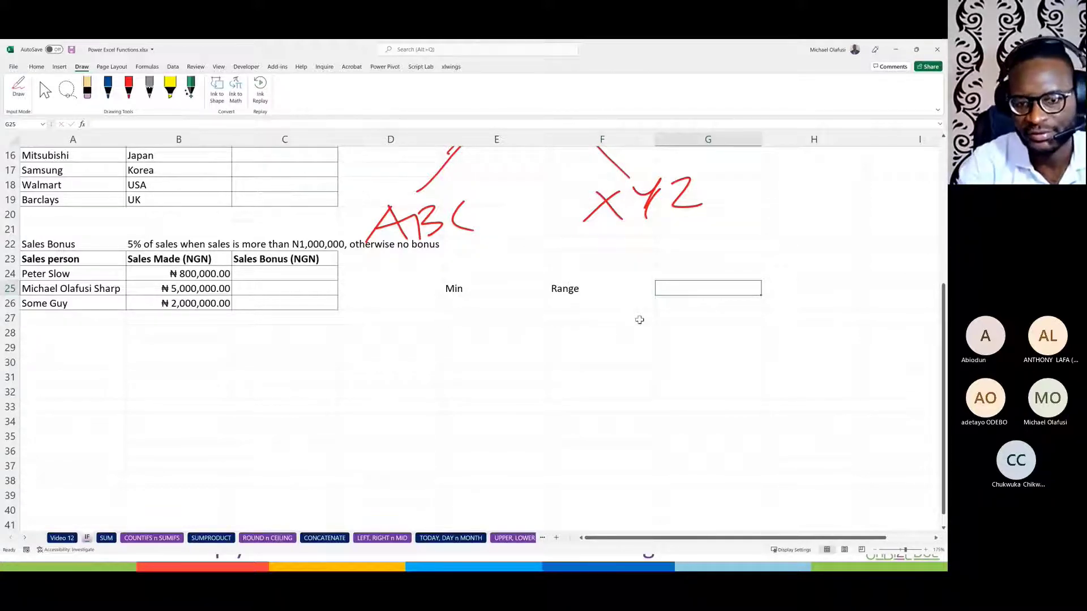
Step: Add the header "%age Bonus" in G25
type("%afe")
key("BackSpace")
key("BackSpace")
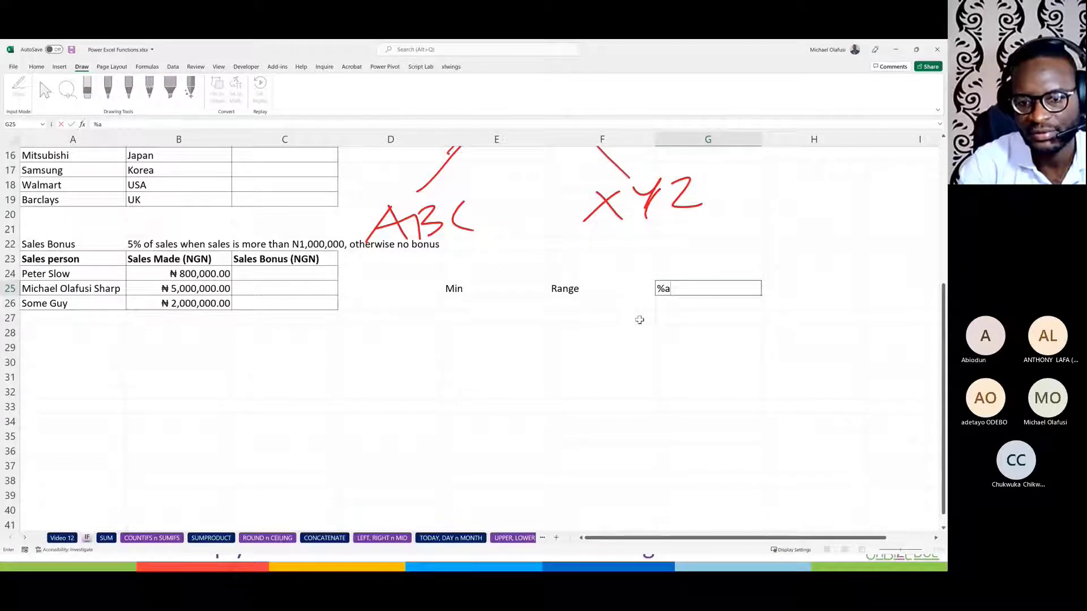
type("ge Bonus")
key("Return")
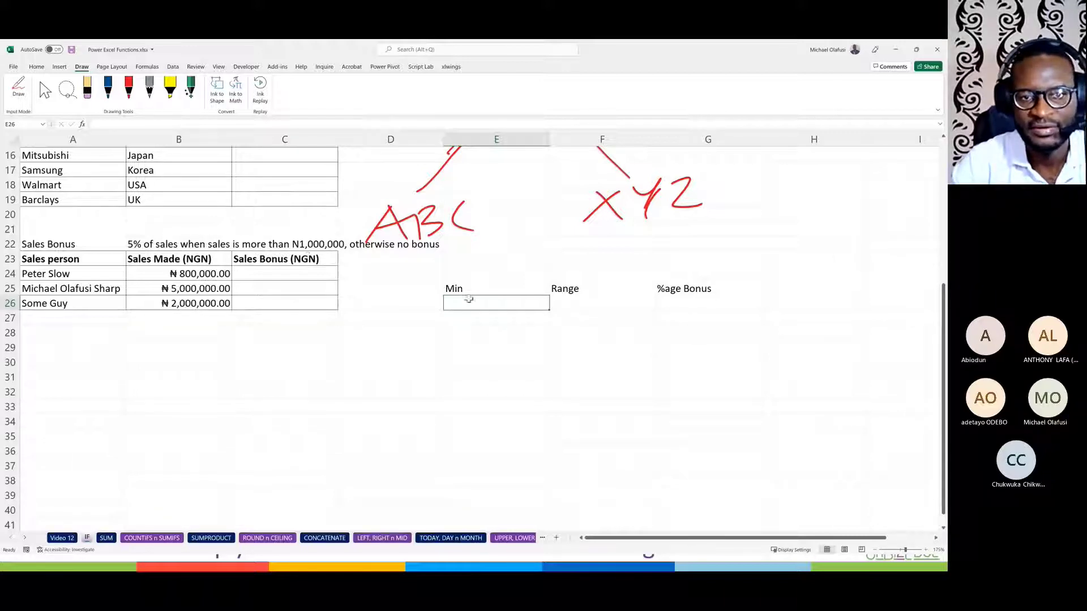
Step: Enter 1,000,000.01 as the minimum in E26
type("100")
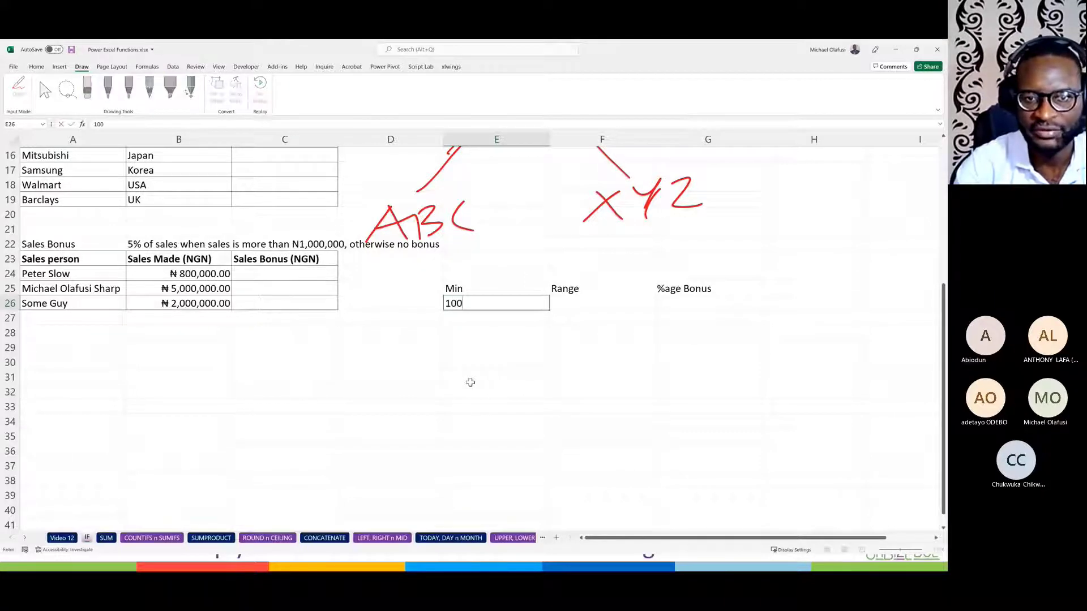
key("BackSpace")
key("BackSpace")
type(",000,000")
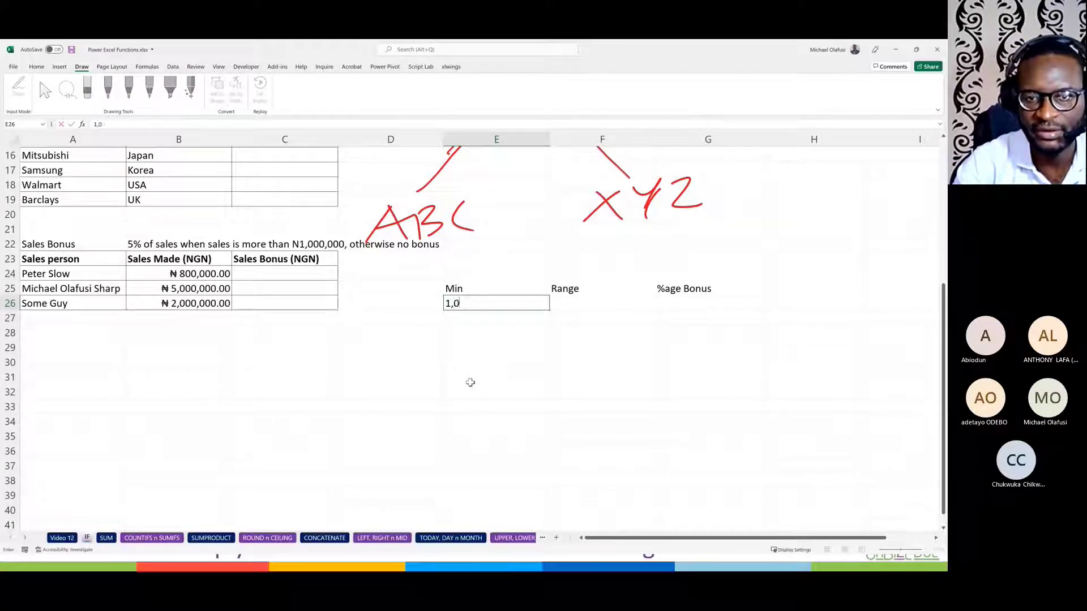
type(".01")
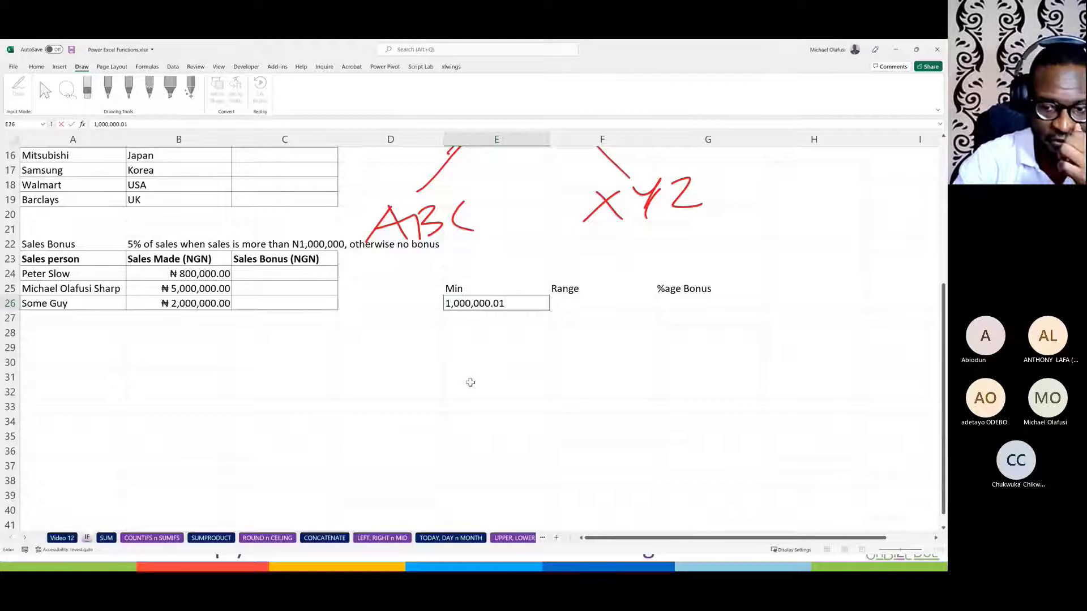
key("Return")
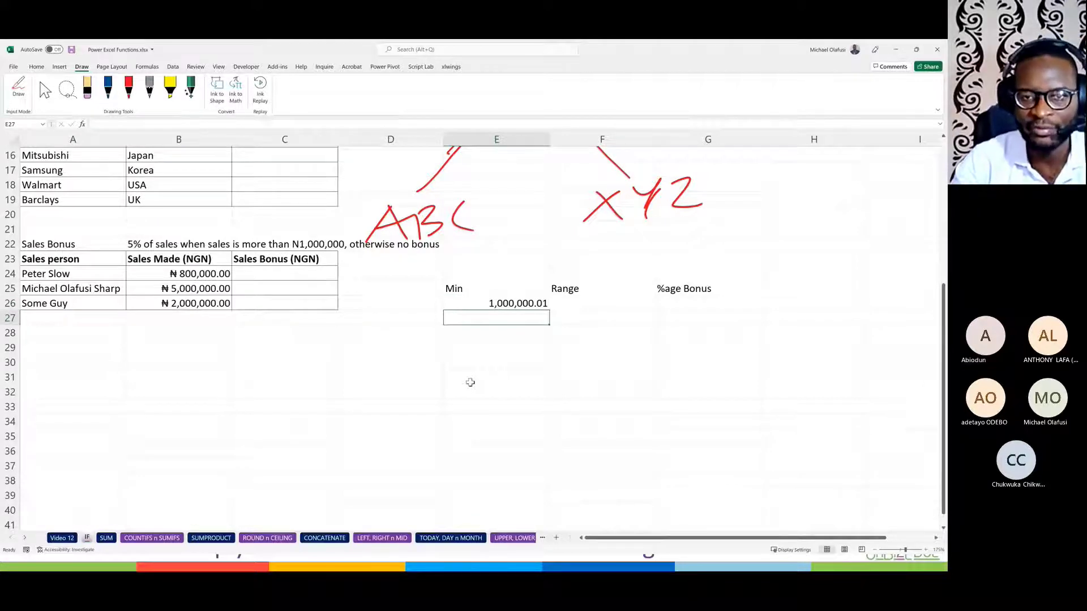
Step: Complete the bonus table row with "1mill and above" in F26 and 5% in G26
left_click(581, 303)
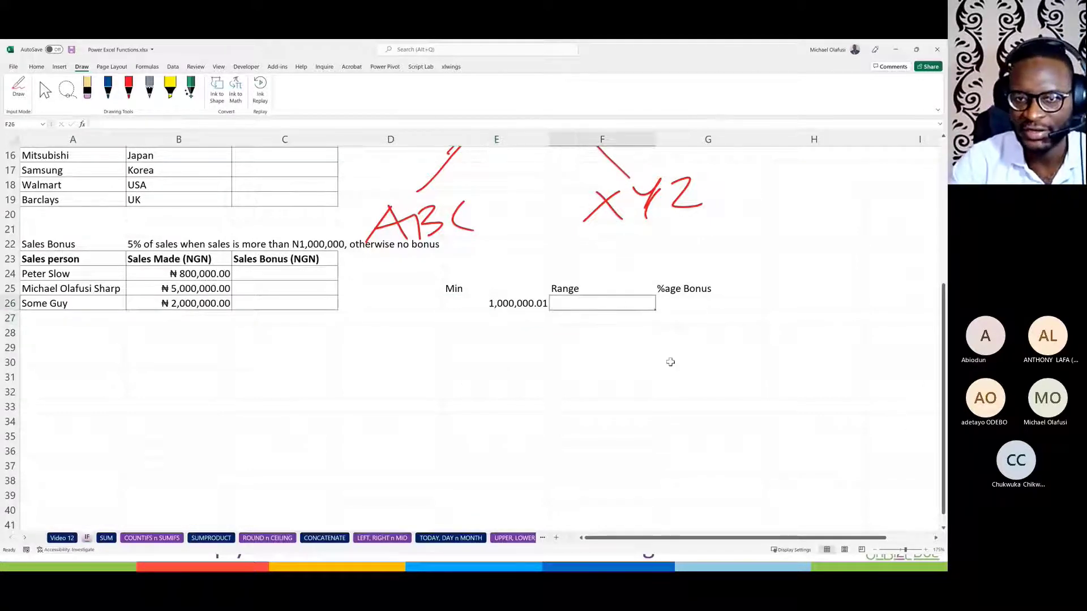
type("1")
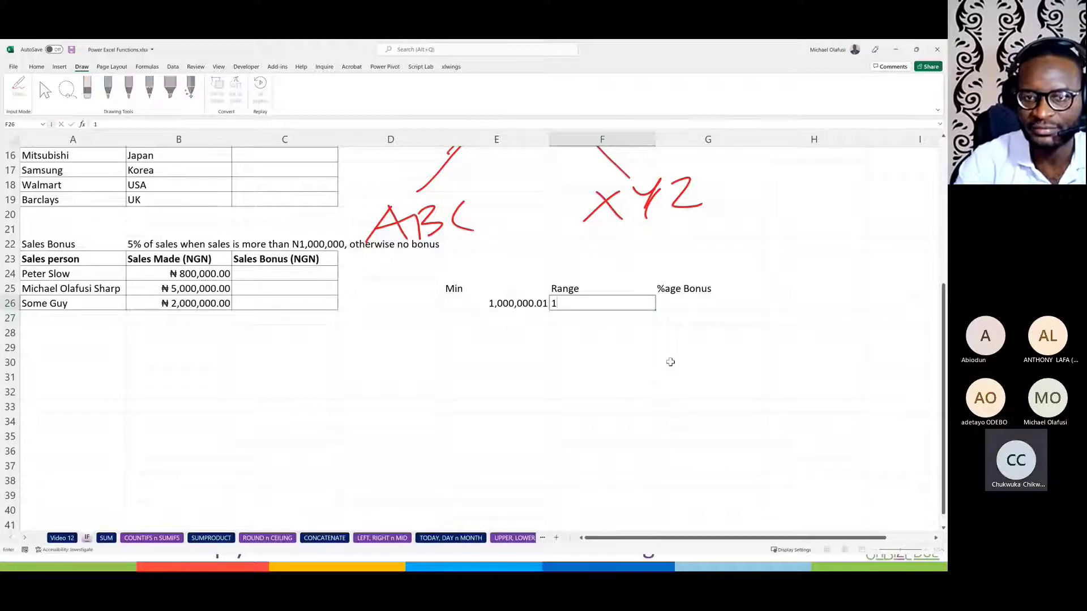
type("mill an")
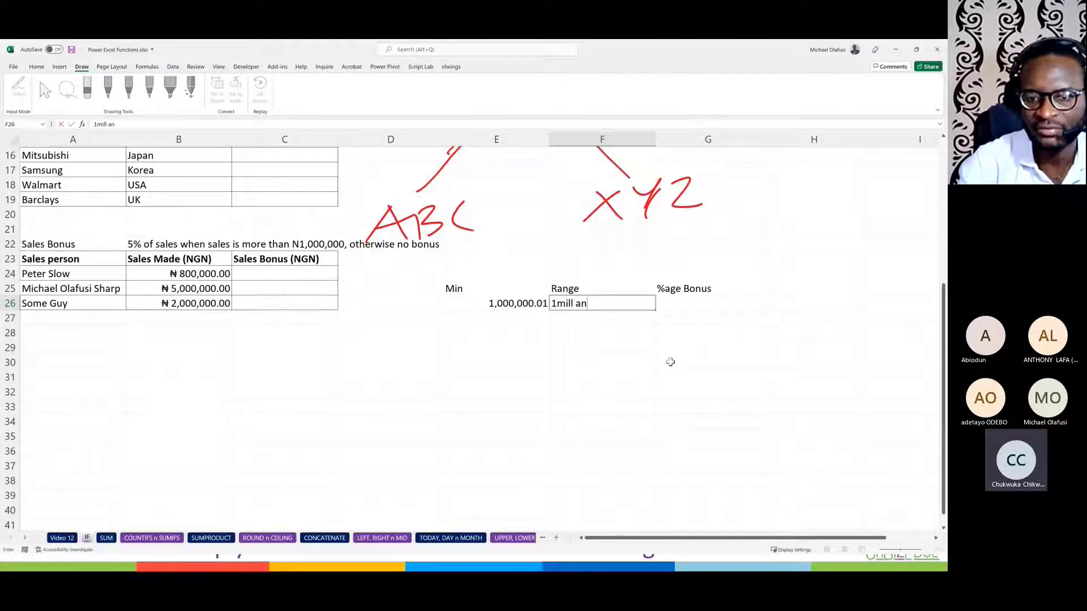
type("d above")
key("Tab")
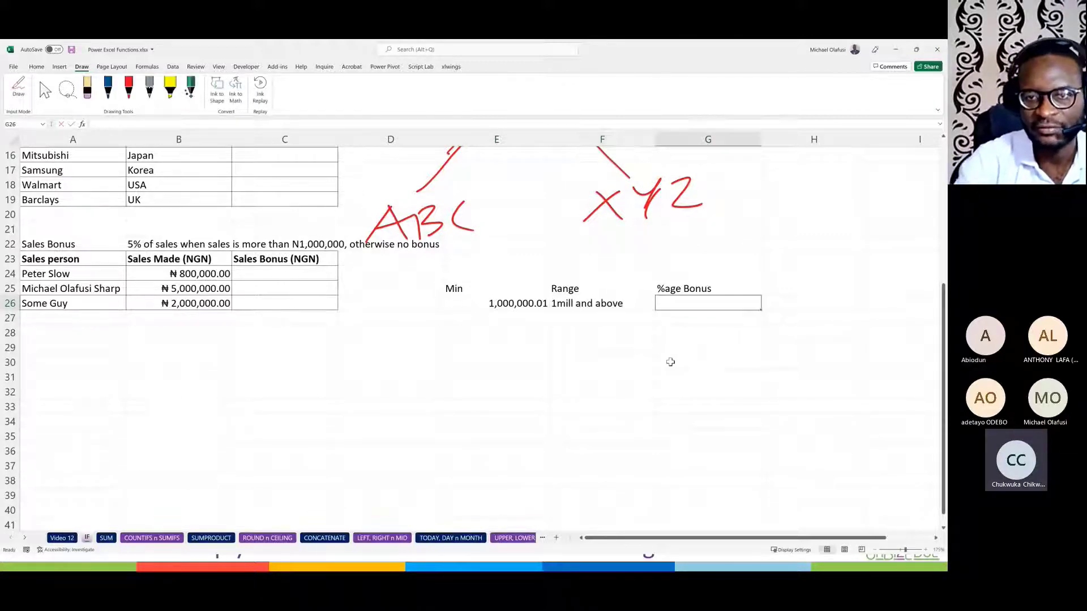
type("5%")
key("ctrl+Return")
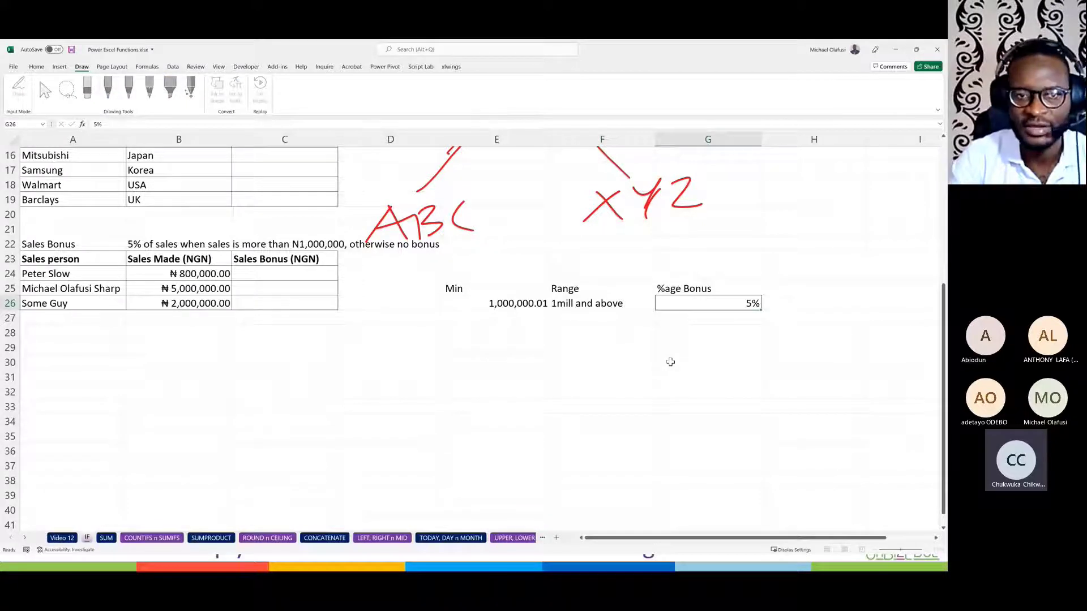
Step: Begin an IF formula in C24 that tests whether the sales in B24 are greater than 1000000
left_click(282, 277)
type("=")
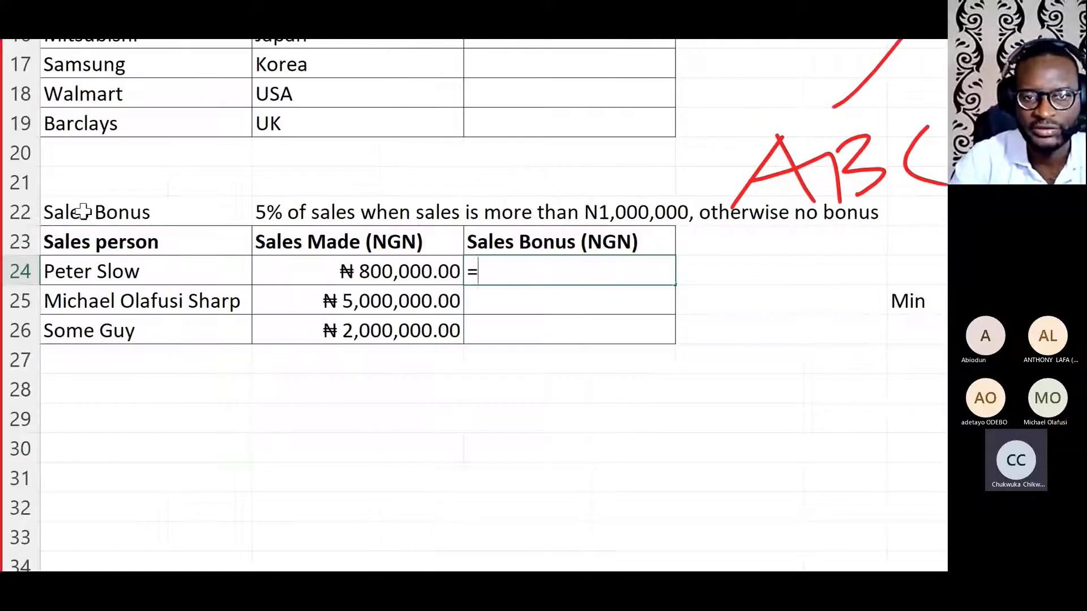
type("IF(")
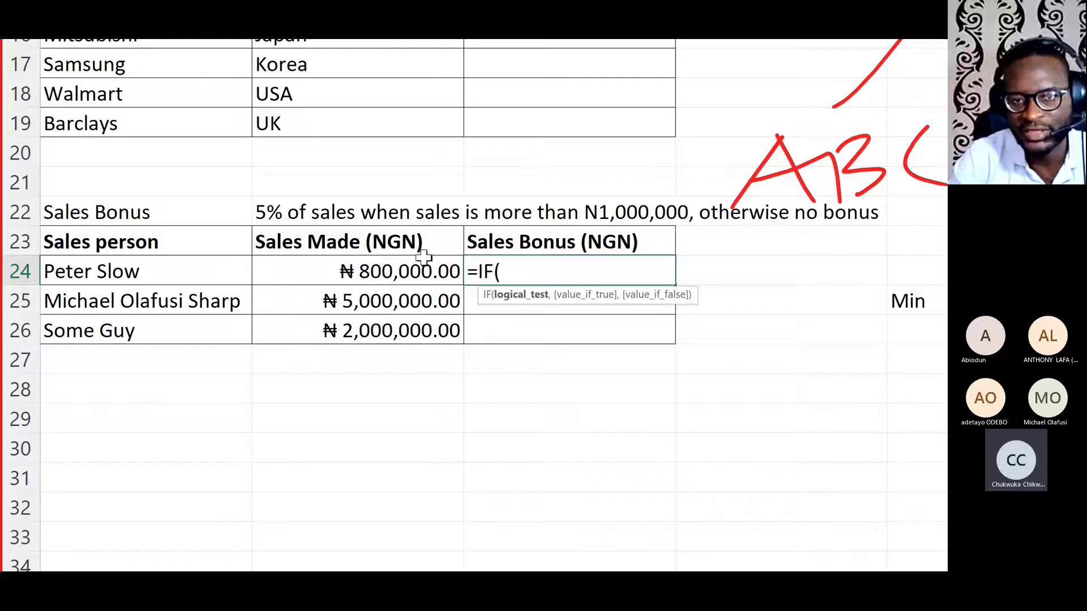
left_click(383, 270)
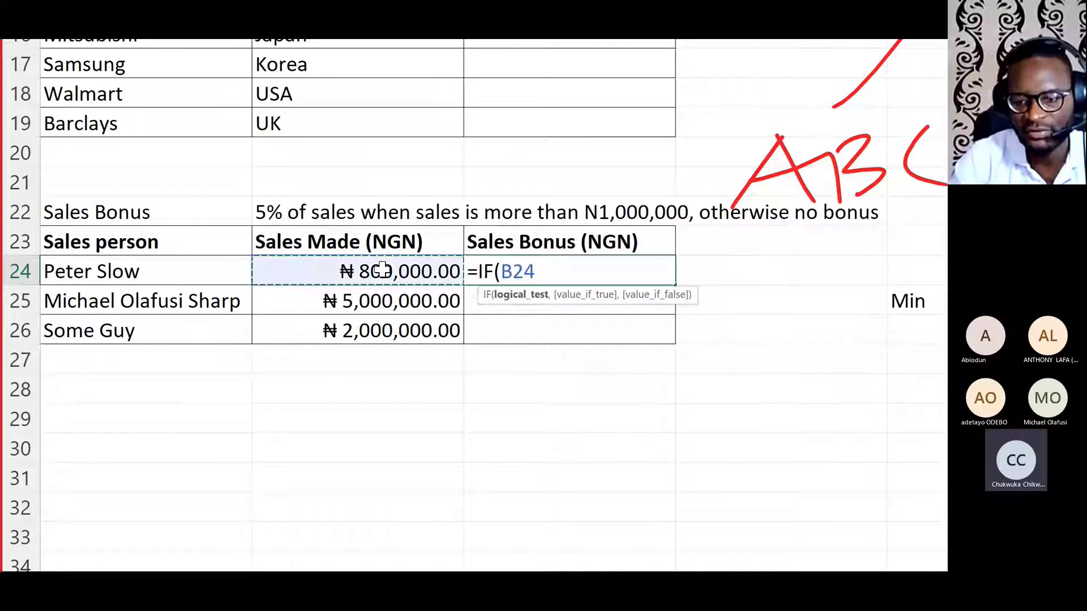
type(">1")
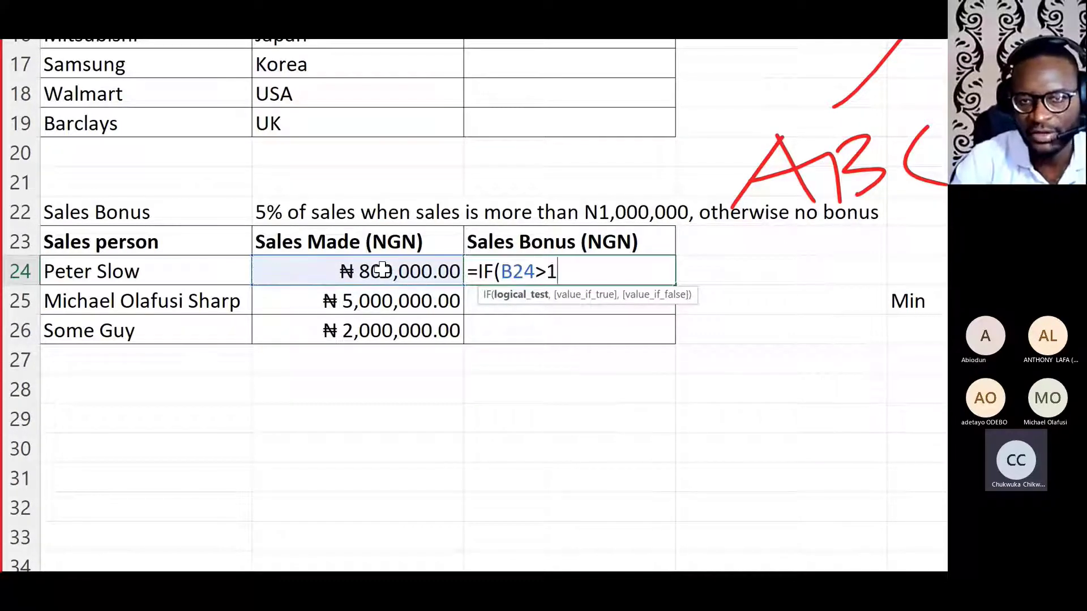
type("000000")
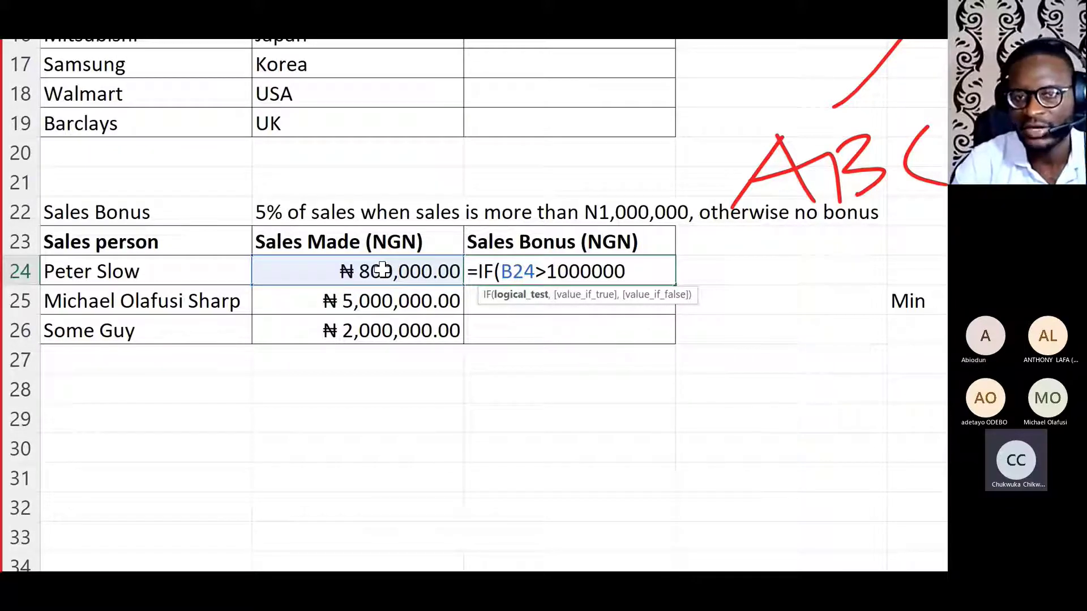
Step: Rewrite the threshold in the C24 formula's logical test in scientific notation as 1e6
key("BackSpace")
key("BackSpace")
key("BackSpace")
key("BackSpace")
key("BackSpace")
key("BackSpace")
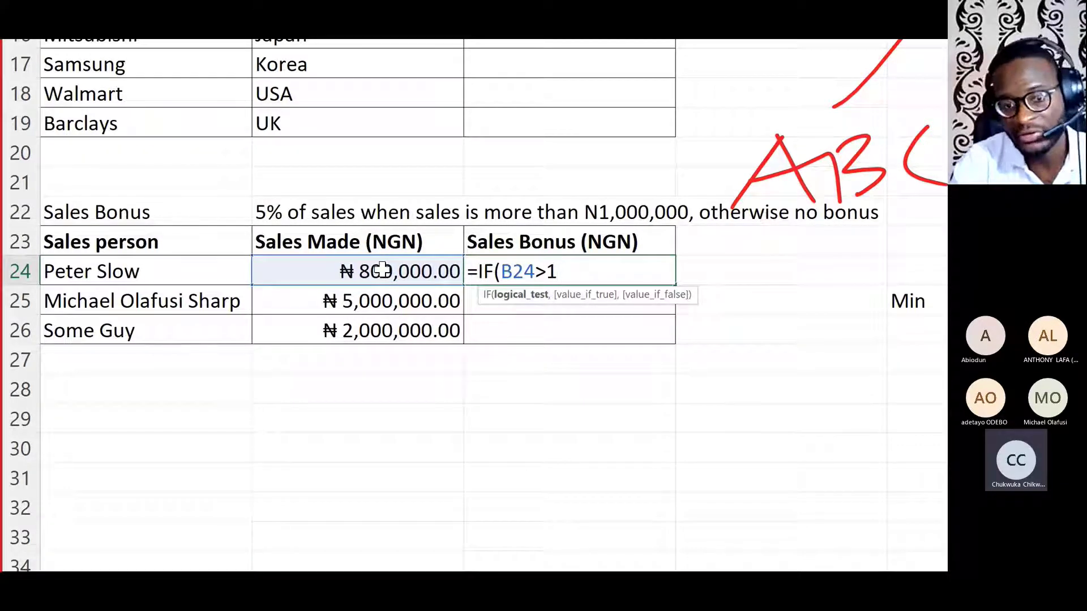
type("e6")
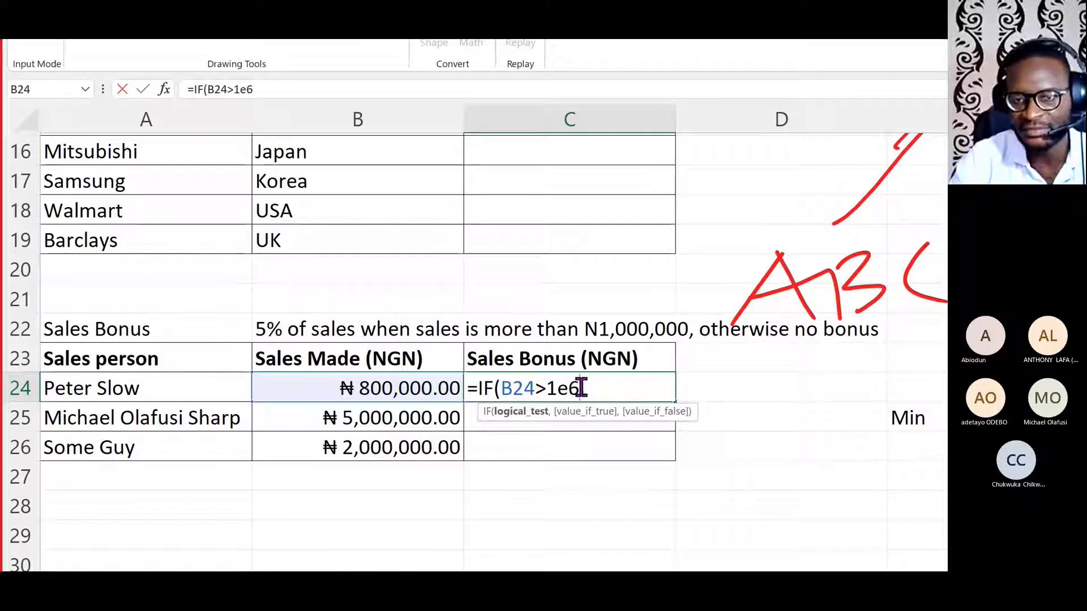
Step: Switch the logical test's threshold to the full number 1000000 and back to 1e6
key("BackSpace")
key("BackSpace")
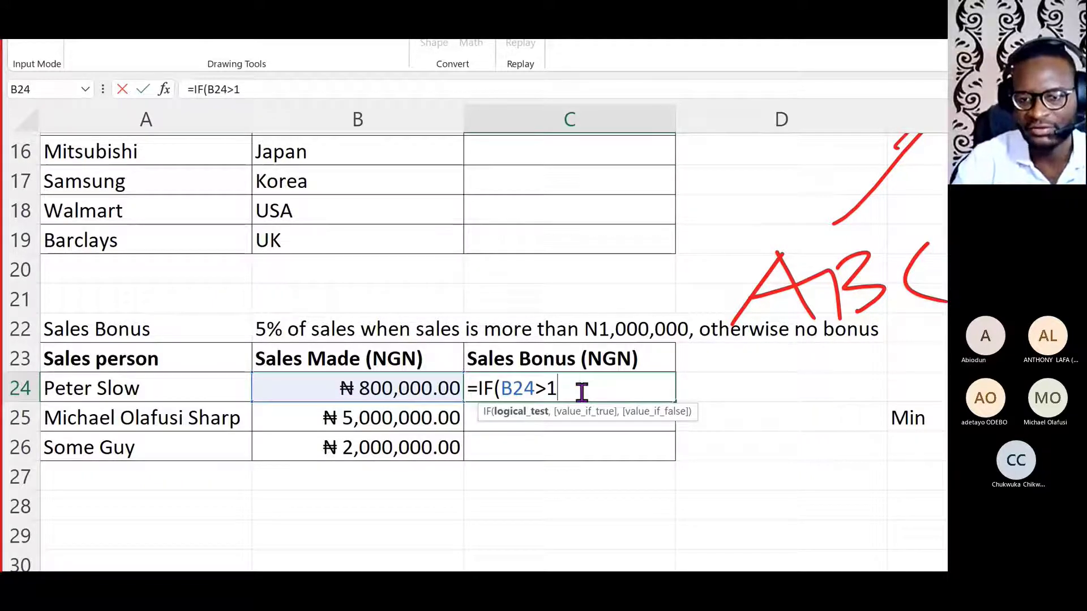
type("000000")
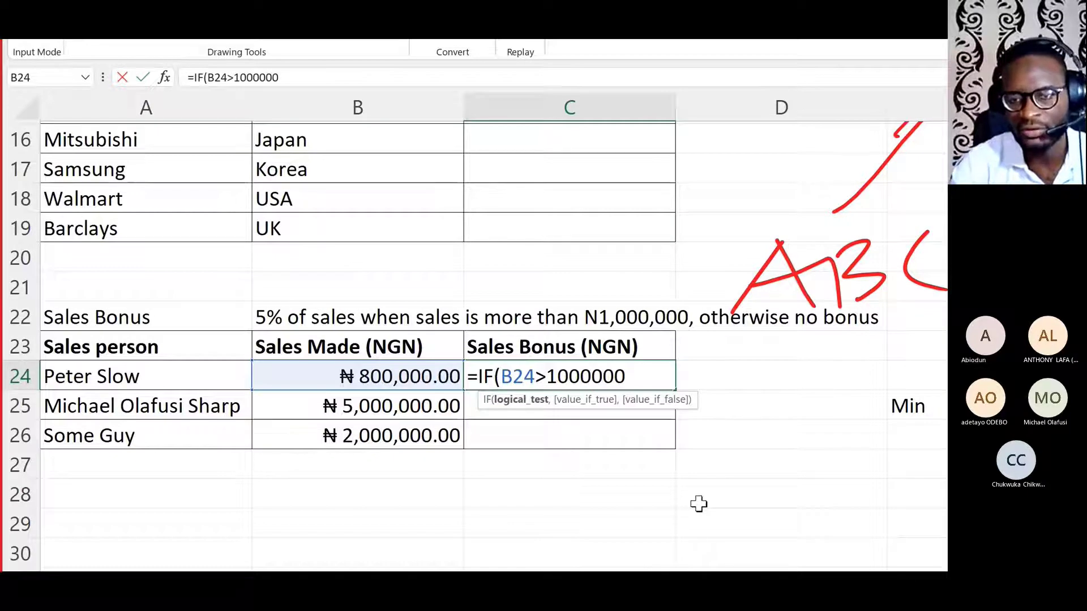
key("BackSpace")
key("BackSpace")
key("BackSpace")
key("BackSpace")
key("BackSpace")
key("BackSpace")
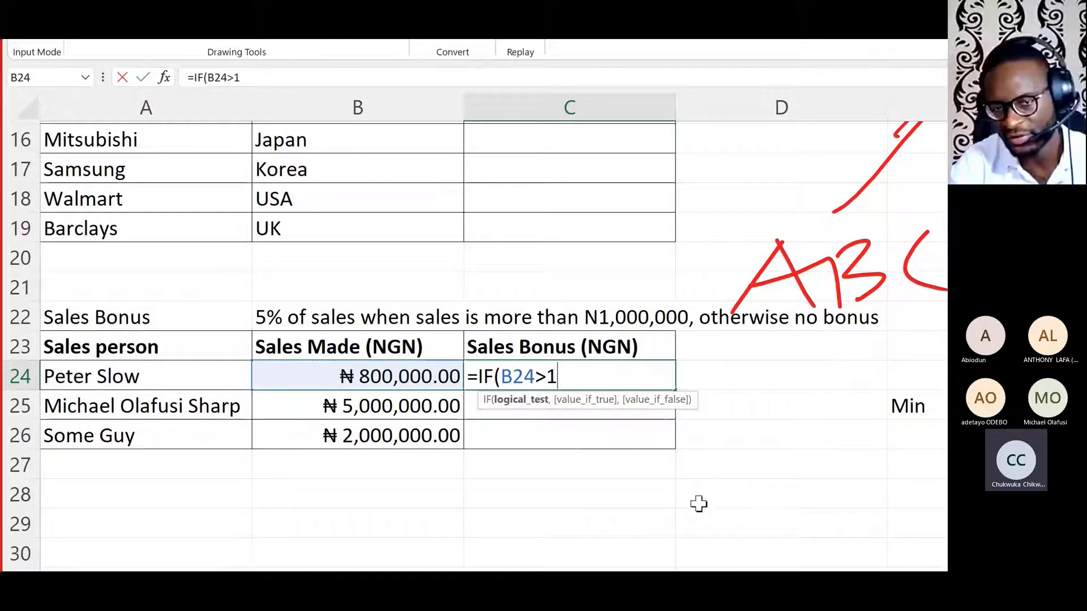
type("e6")
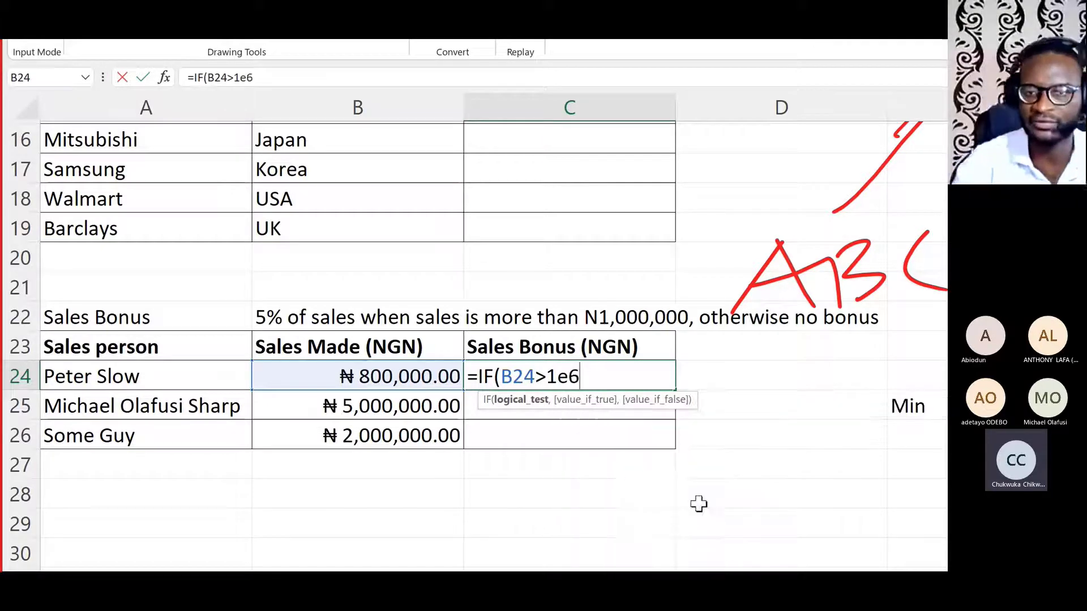
Step: Complete the C24 formula with B24*5% as the value if true and 0 as the value if false
type(",")
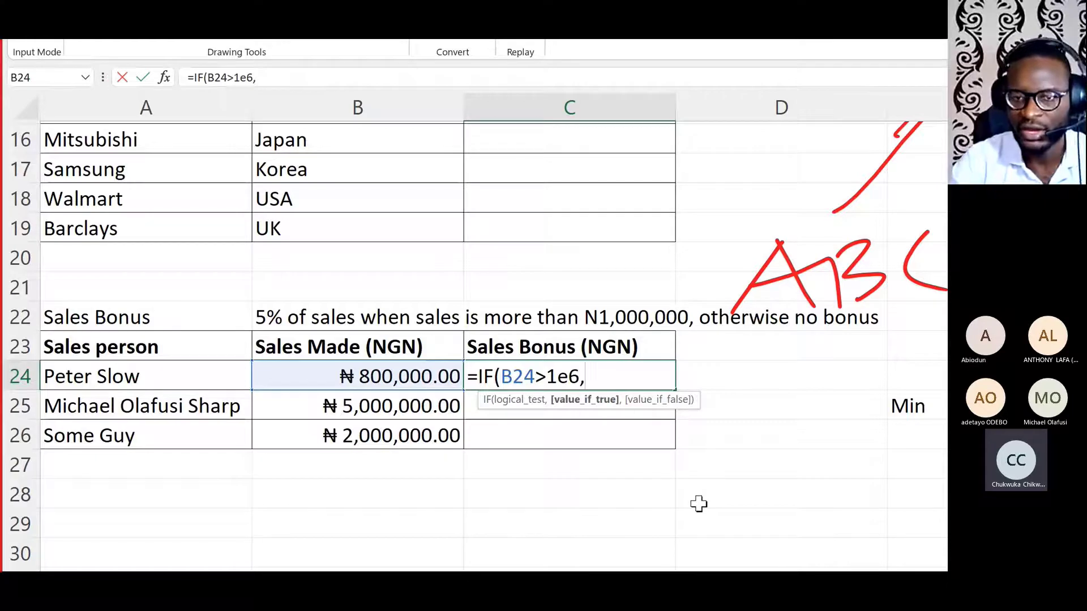
left_click(365, 376)
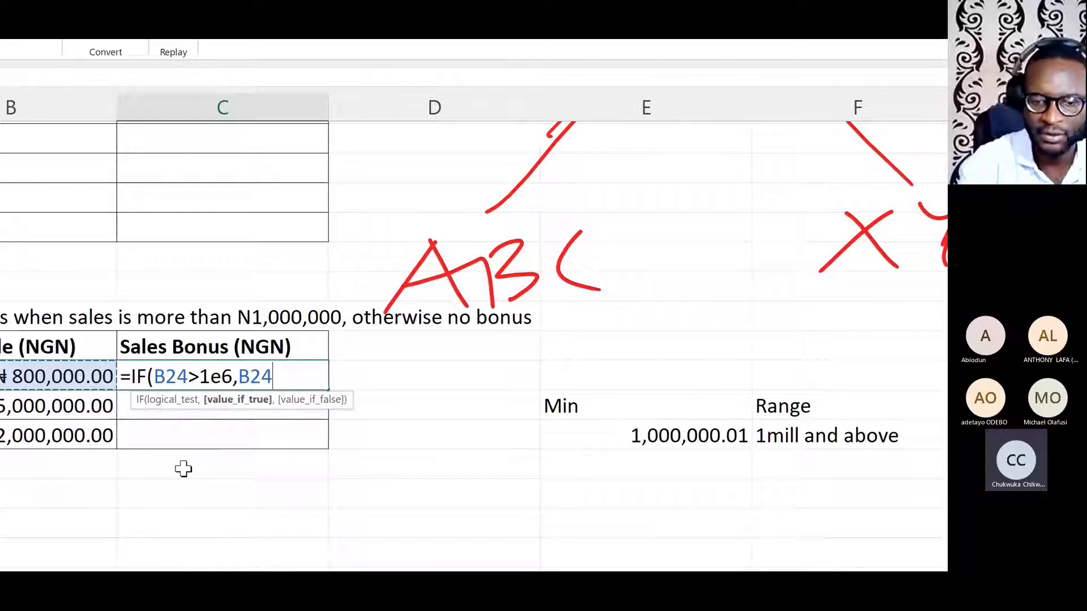
type("*5")
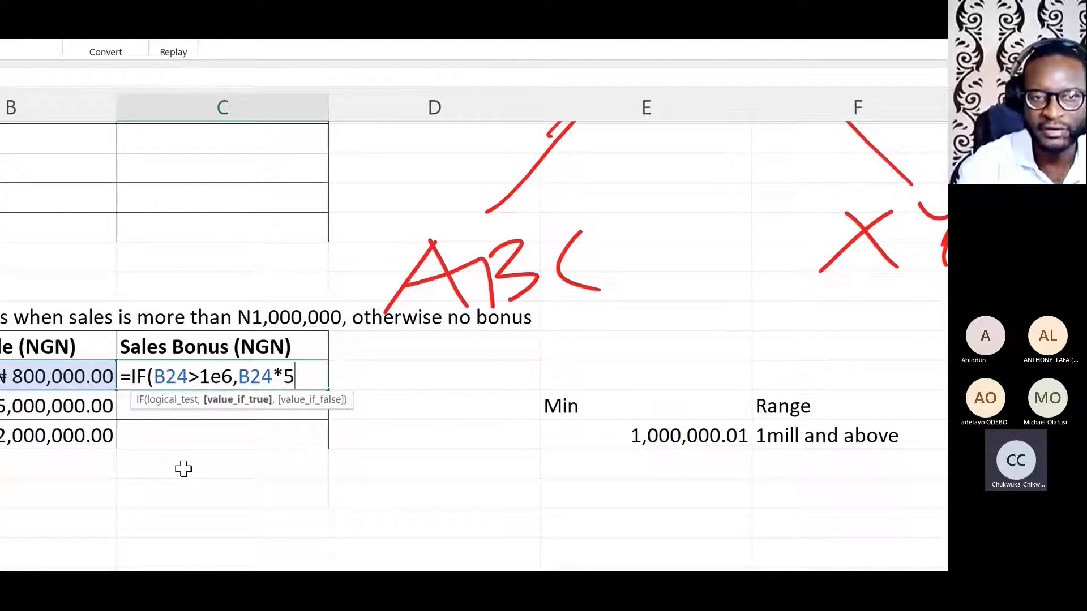
type("%,")
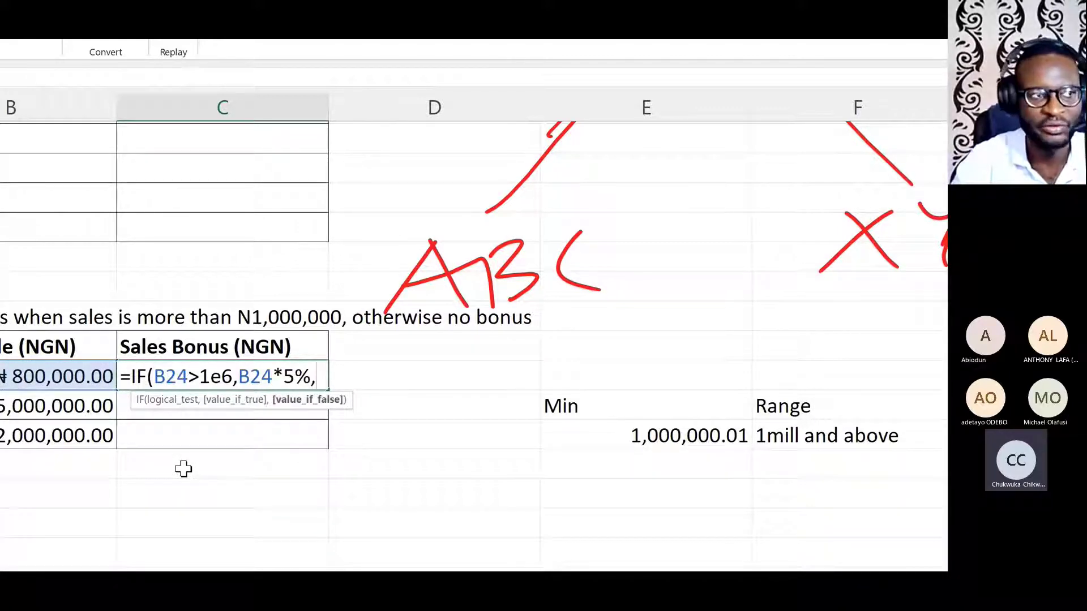
type("0")
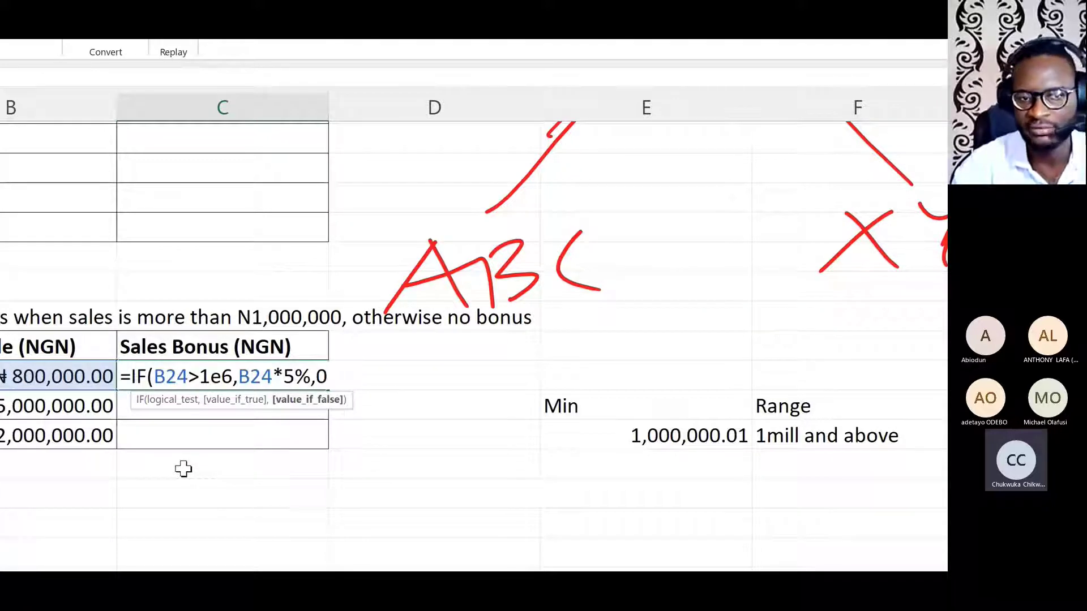
type(")")
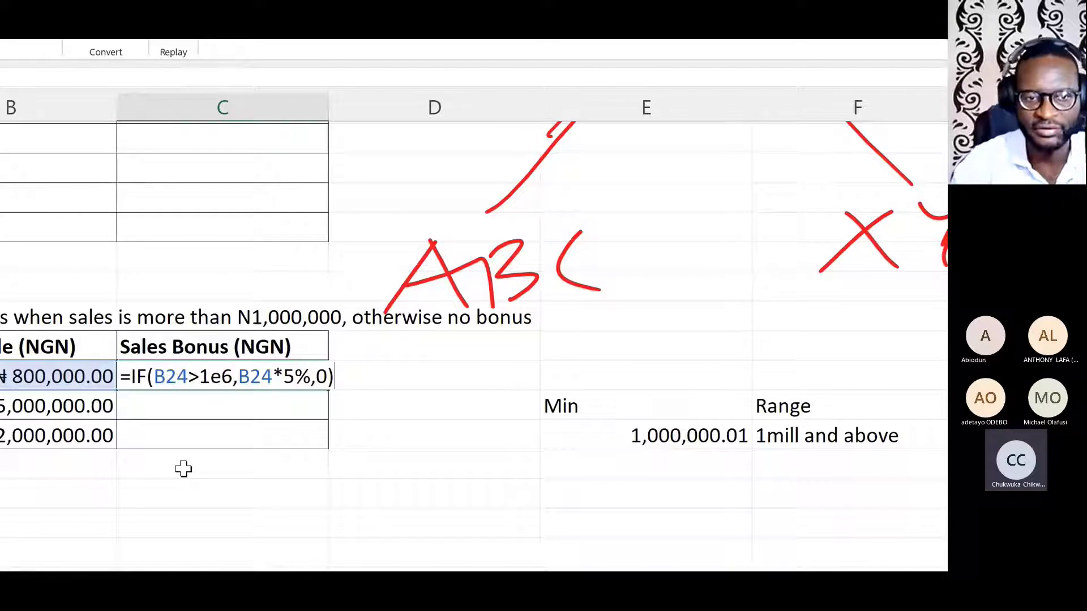
left_click_drag(298, 376, 219, 380)
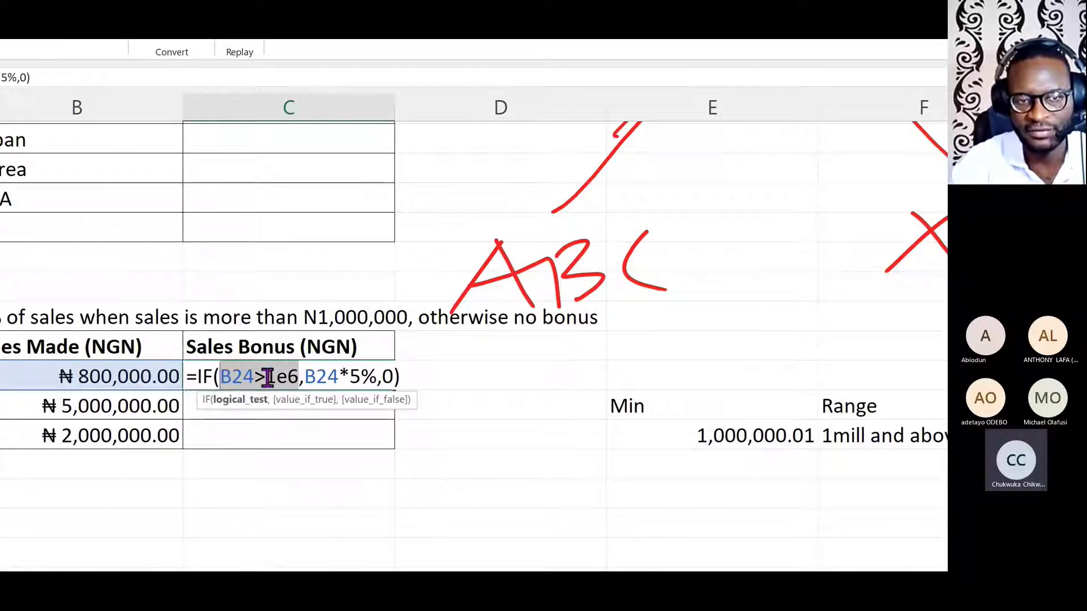
left_click_drag(304, 377, 402, 379)
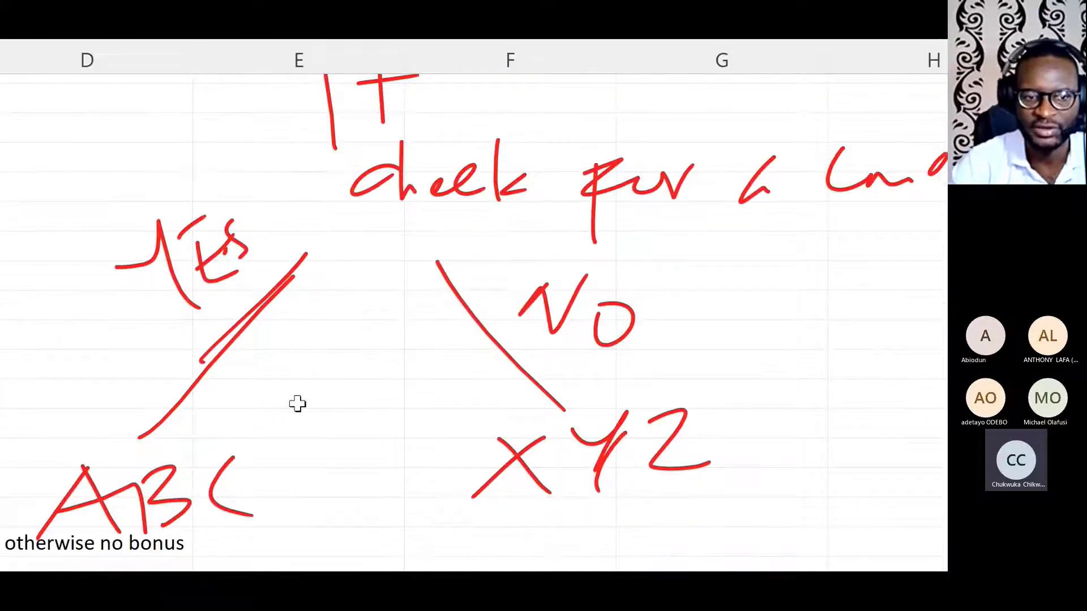
scroll(296, 402, "down", 4)
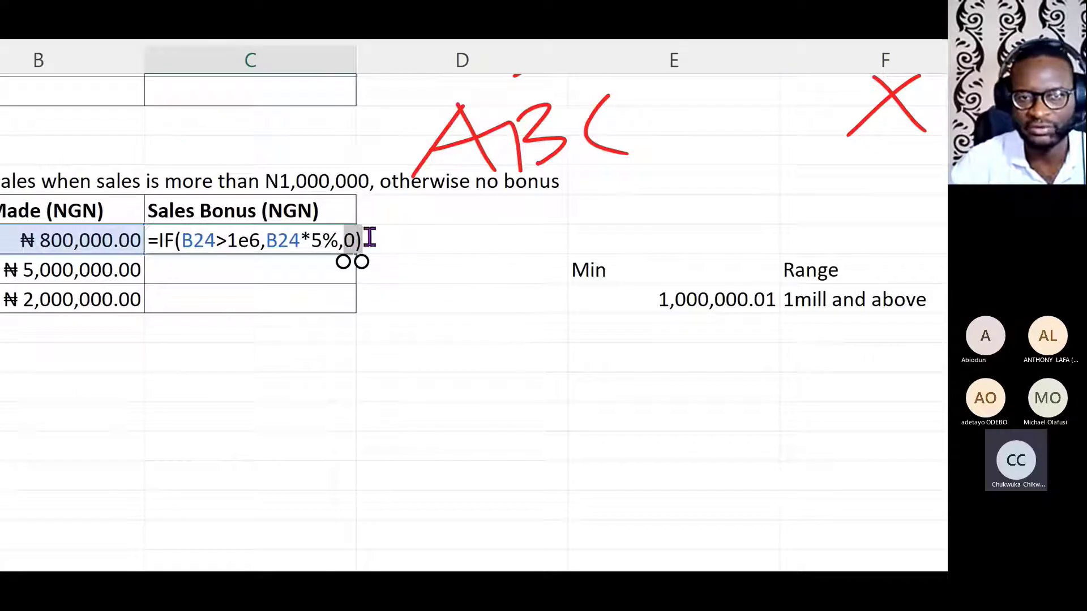
key("Return")
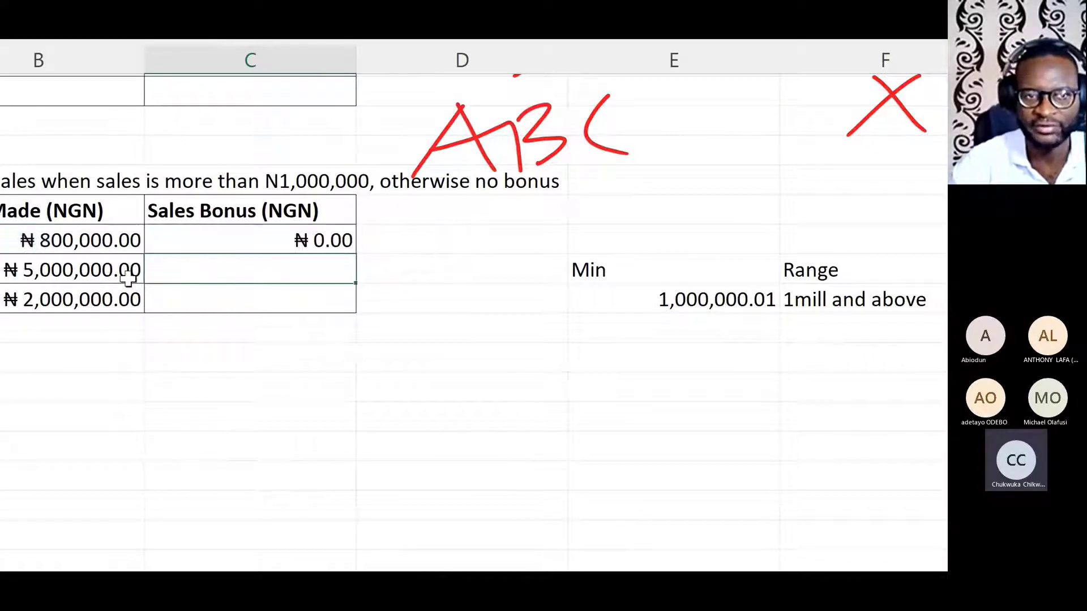
Step: Fill the bonus formula from C24 down through C26 and check the copied formula in C26
left_click(450, 240)
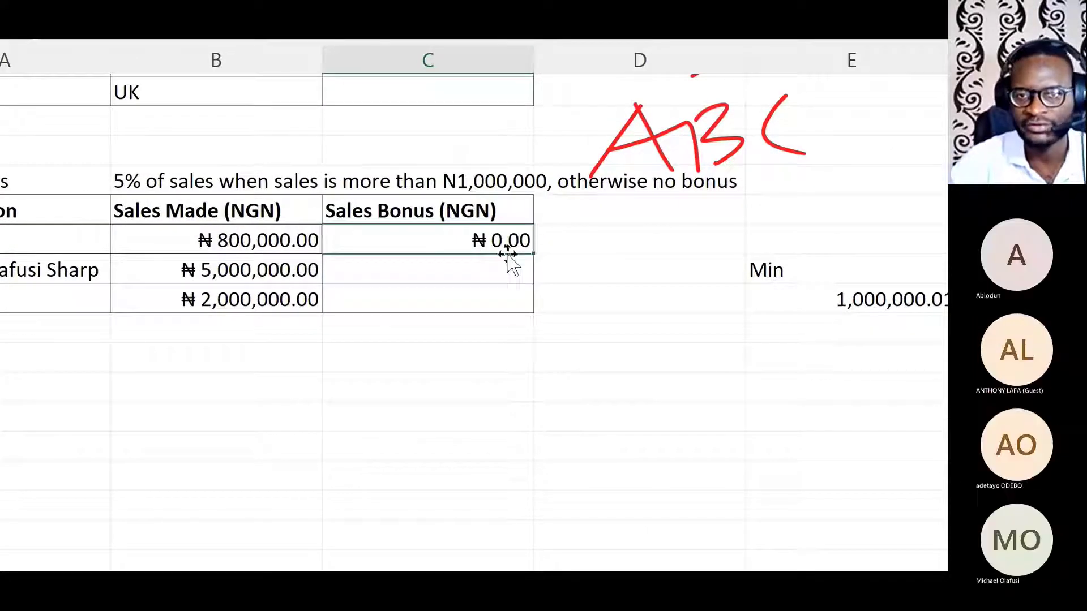
left_click_drag(532, 255, 531, 309)
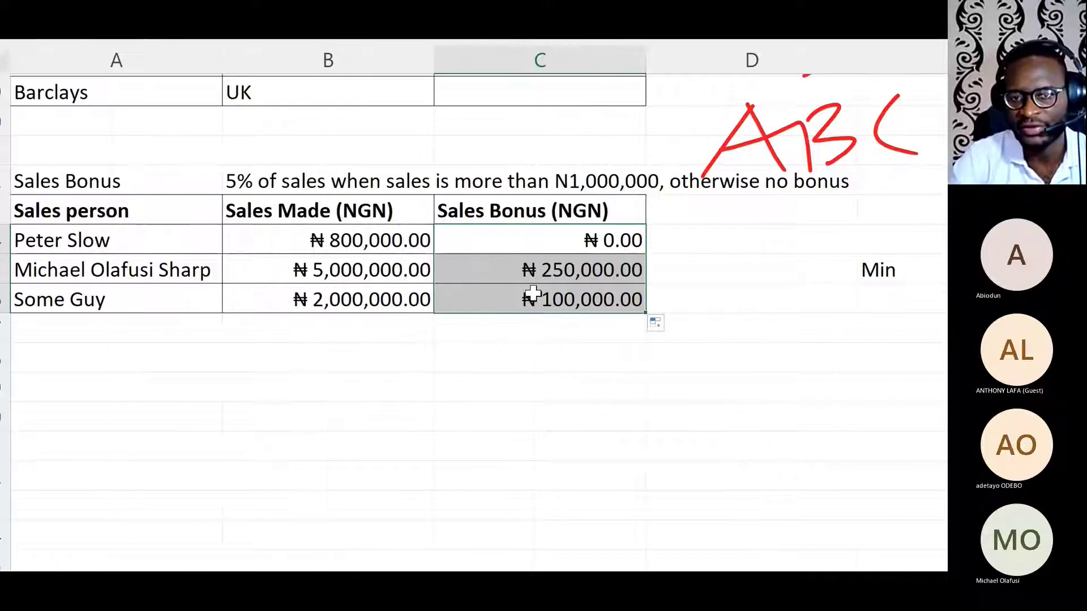
double_click(422, 292)
key("ctrl+Return")
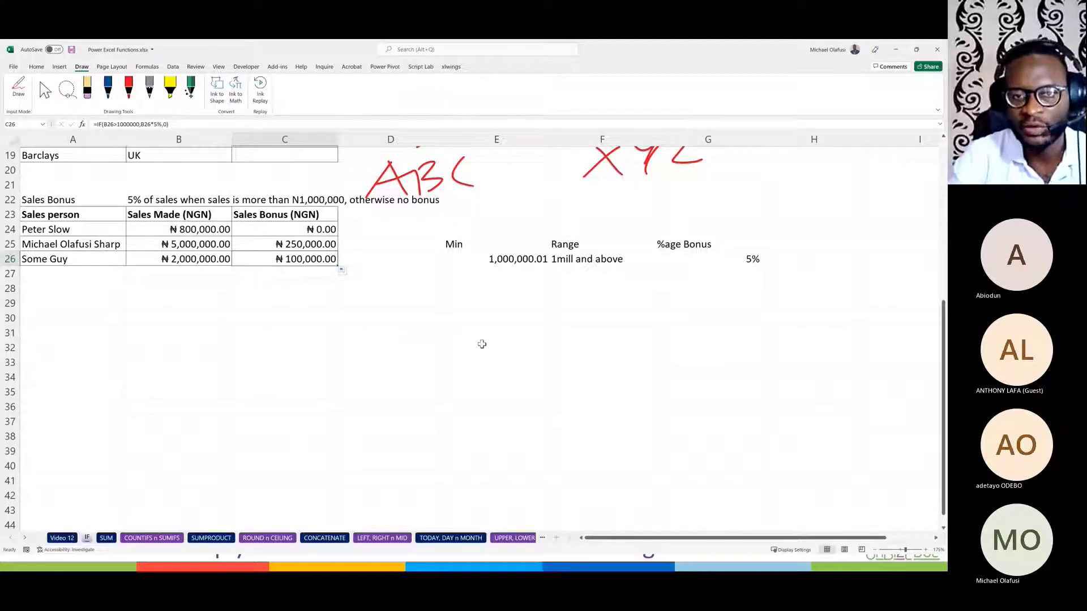
Step: Change the range label in F26 of the bonus table to "1mill and 2mill"
left_click(493, 271)
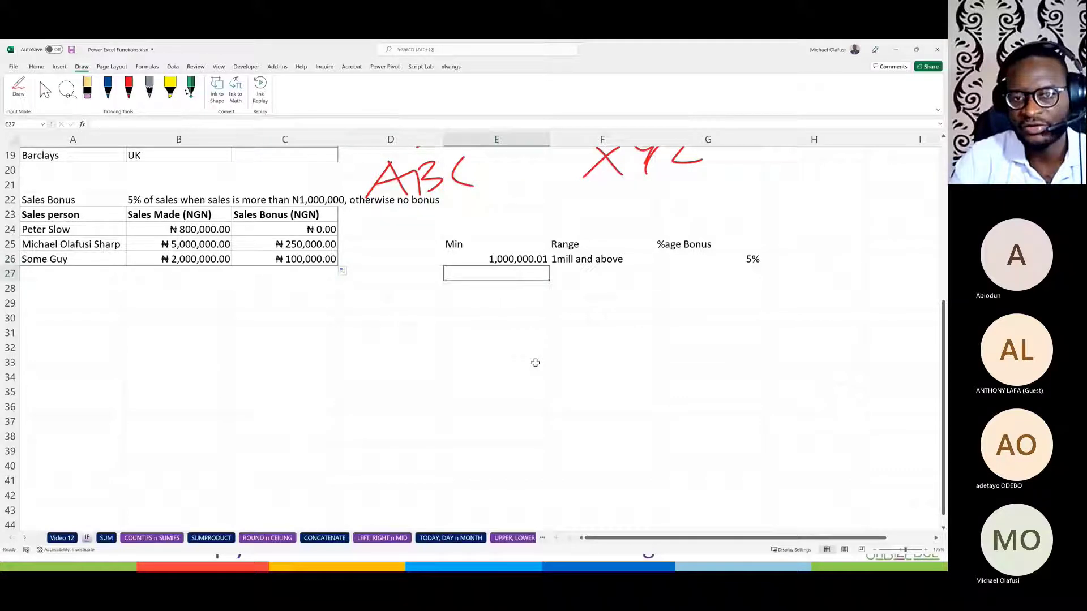
double_click(623, 260)
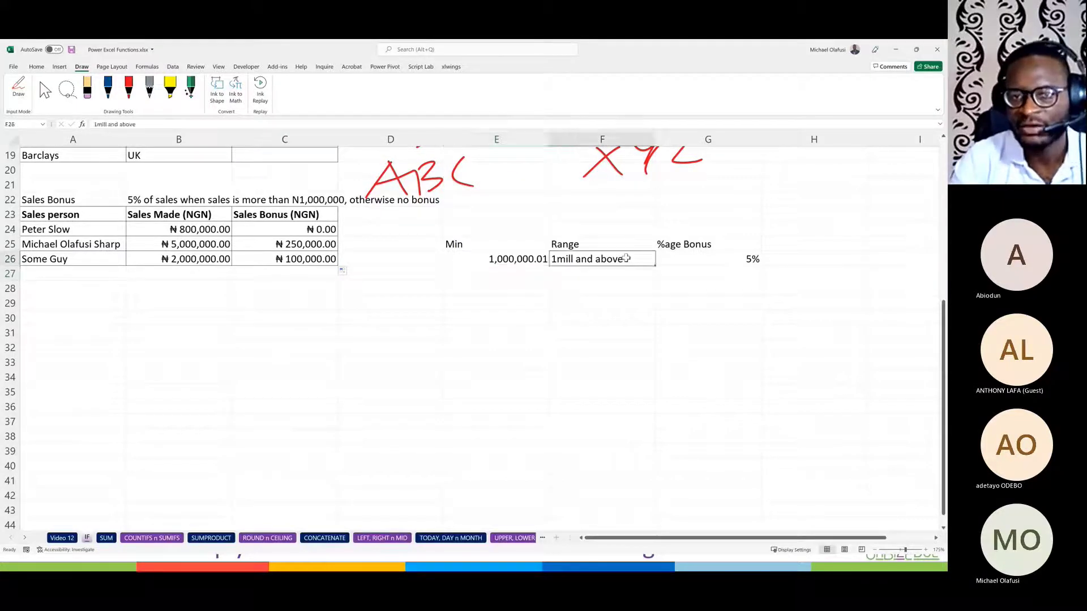
key("BackSpace")
key("BackSpace")
key("BackSpace")
key("BackSpace")
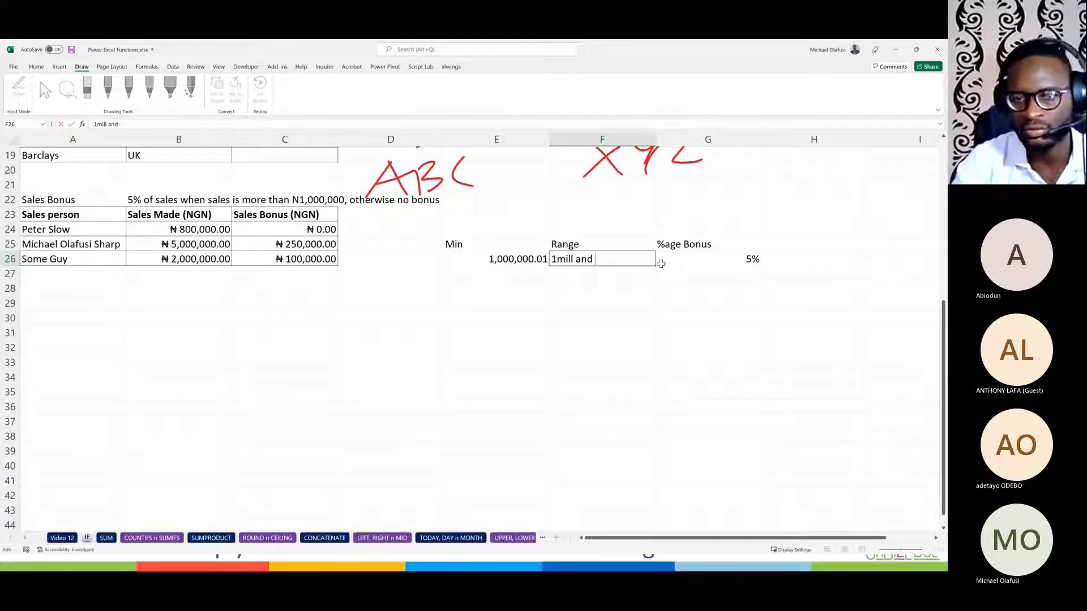
type("2mill")
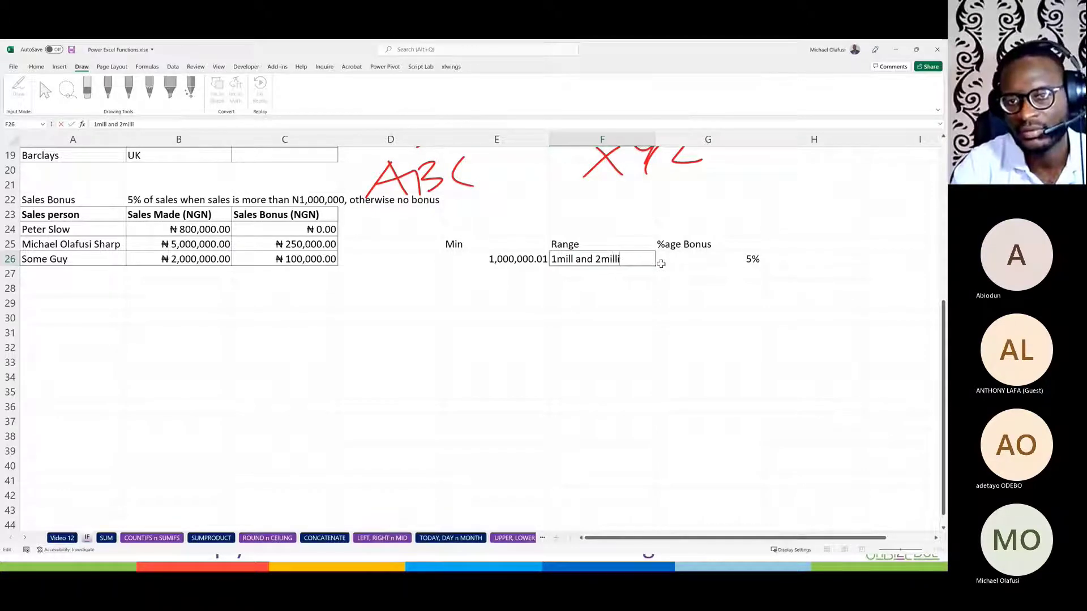
key("Return")
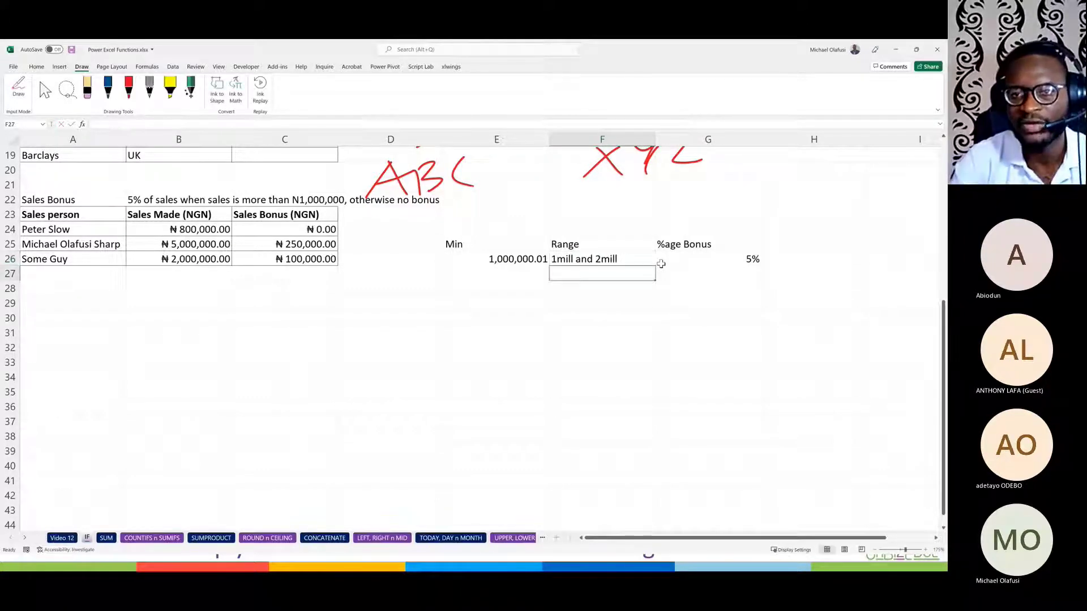
Step: Enter 2,000,000.01 in E27 as the minimum of the second bonus tier
left_click(519, 271)
type("2")
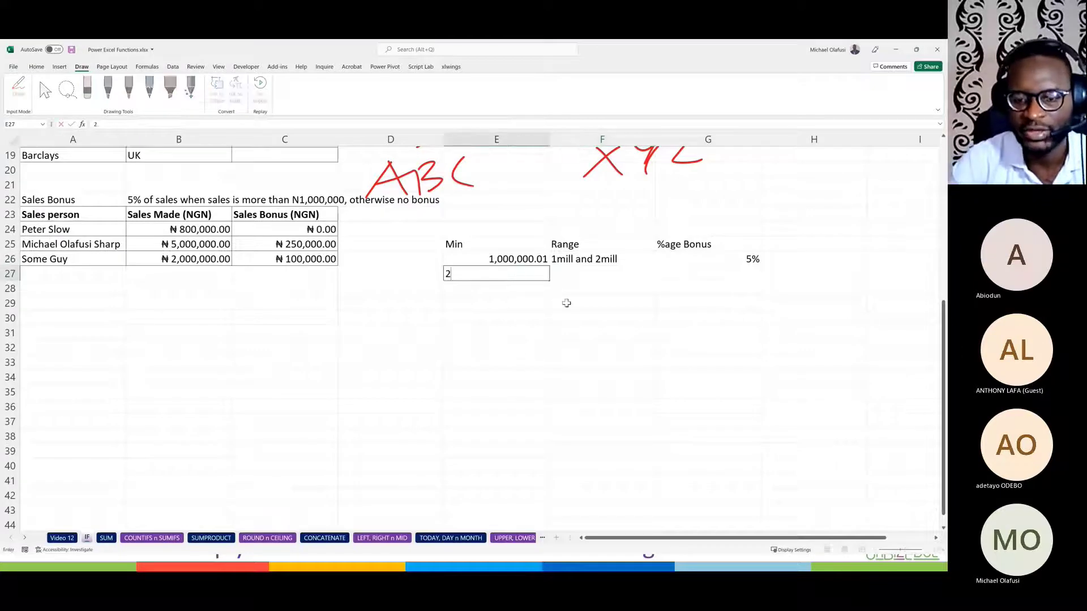
type(",000")
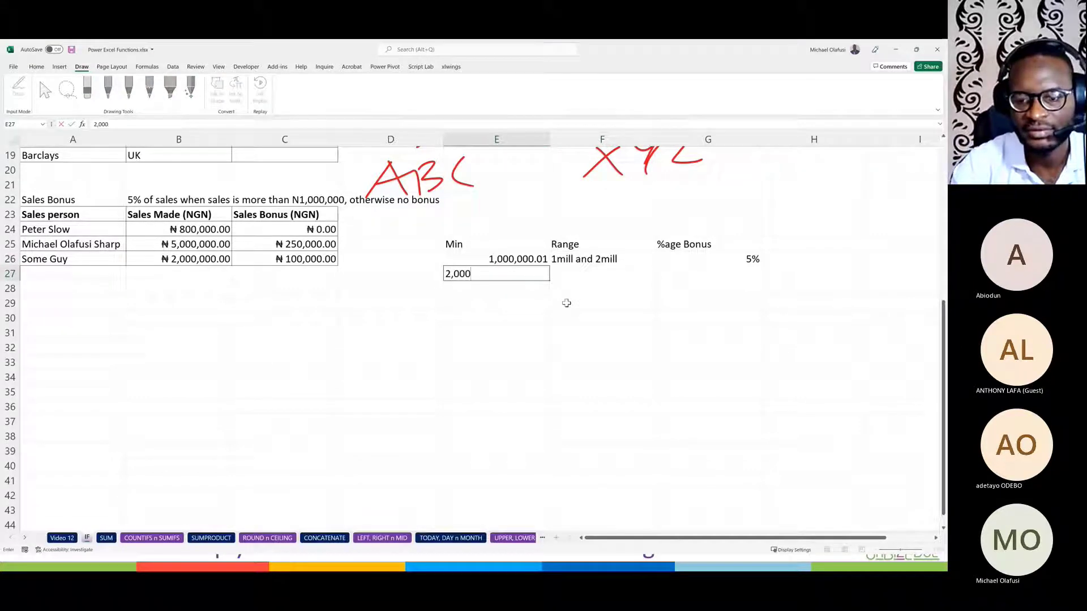
type(",000")
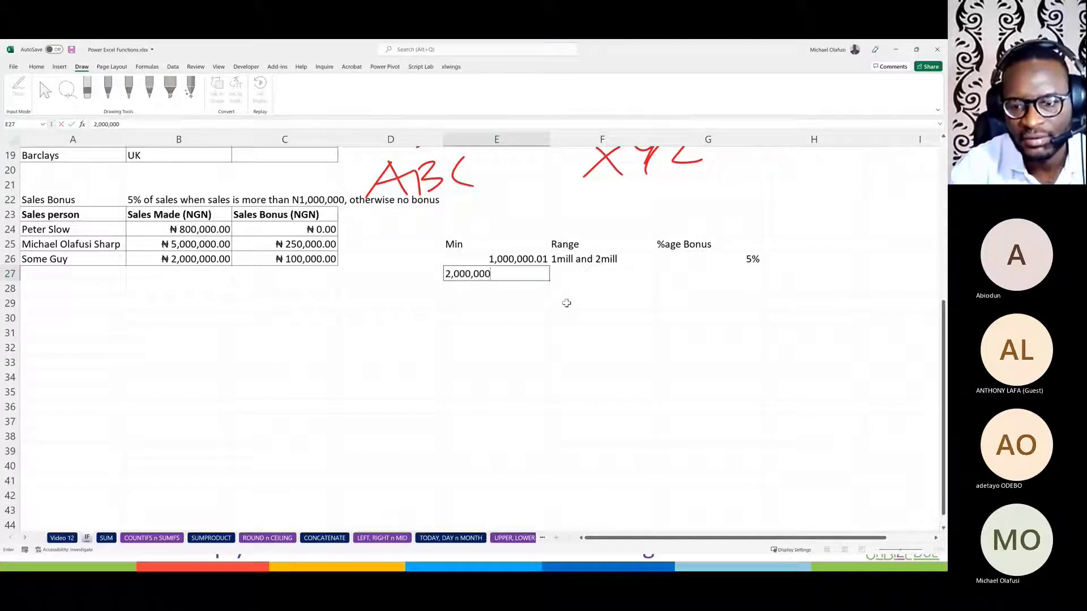
type(".01")
key("Return")
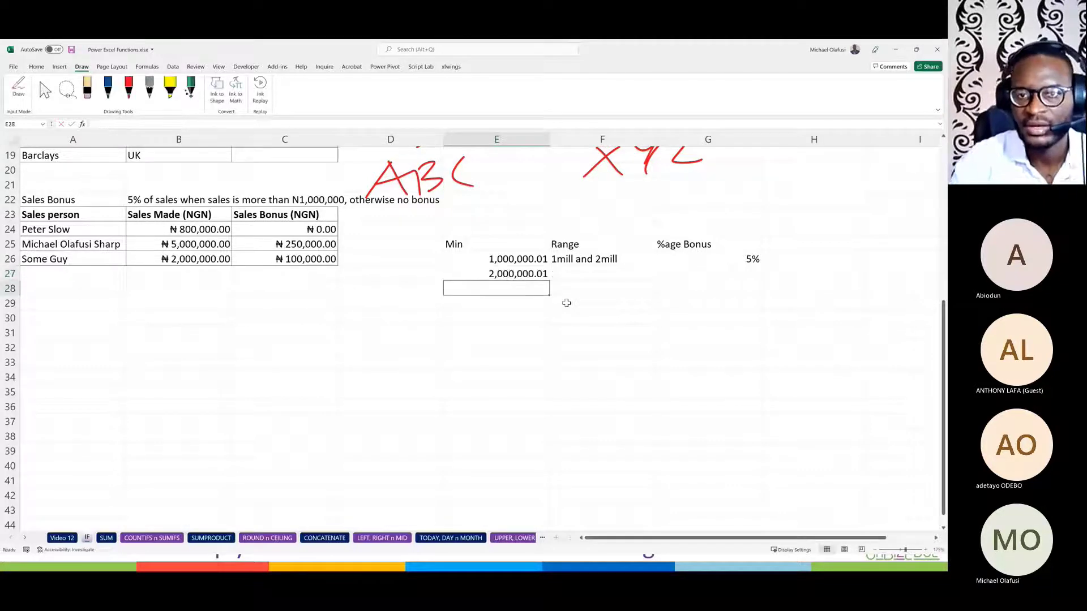
Step: Complete the second bonus tier in row 27 with the range label "2mill and above" and a 7% bonus
left_click(572, 274)
type("2m")
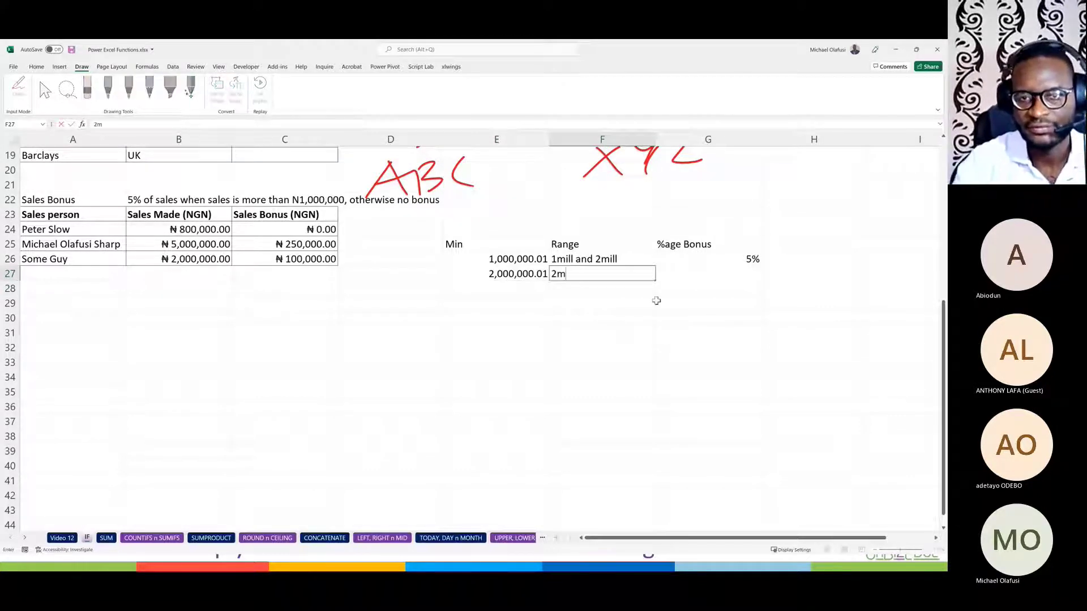
type("ill and above")
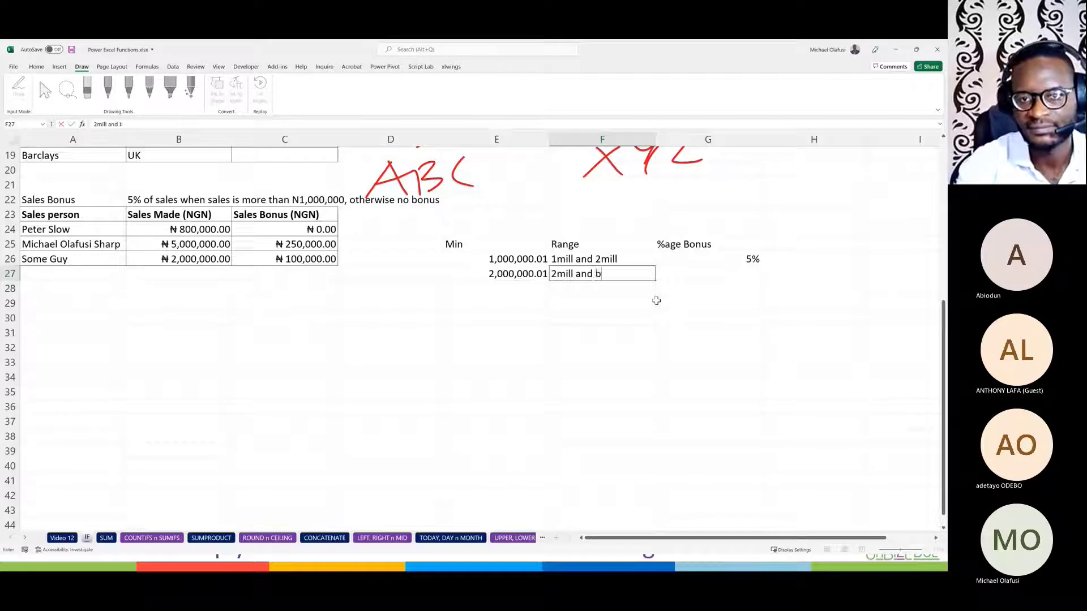
key("Tab")
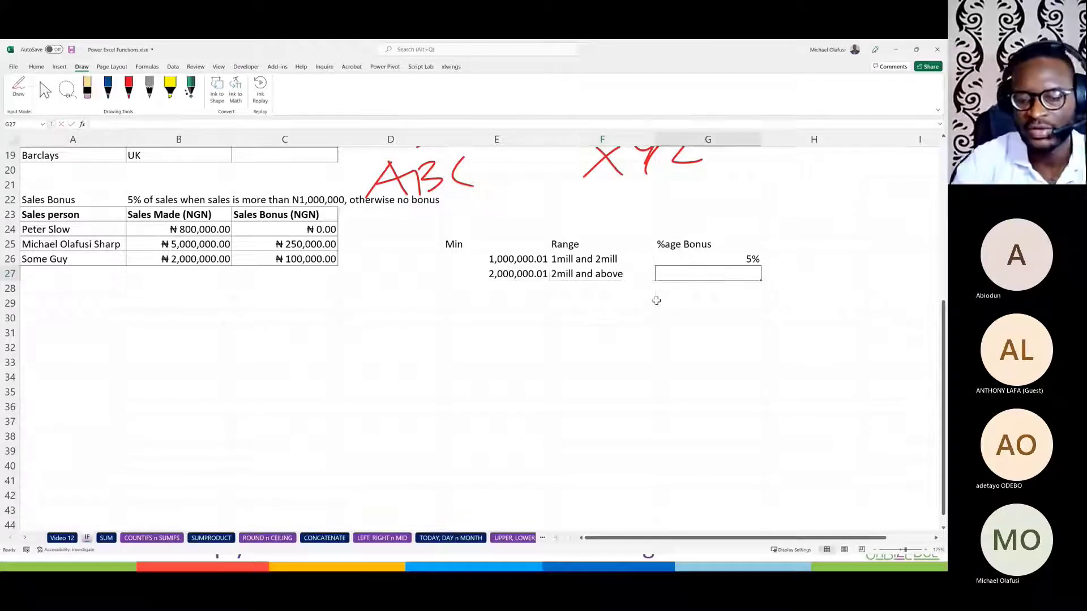
type("7%")
key("Return")
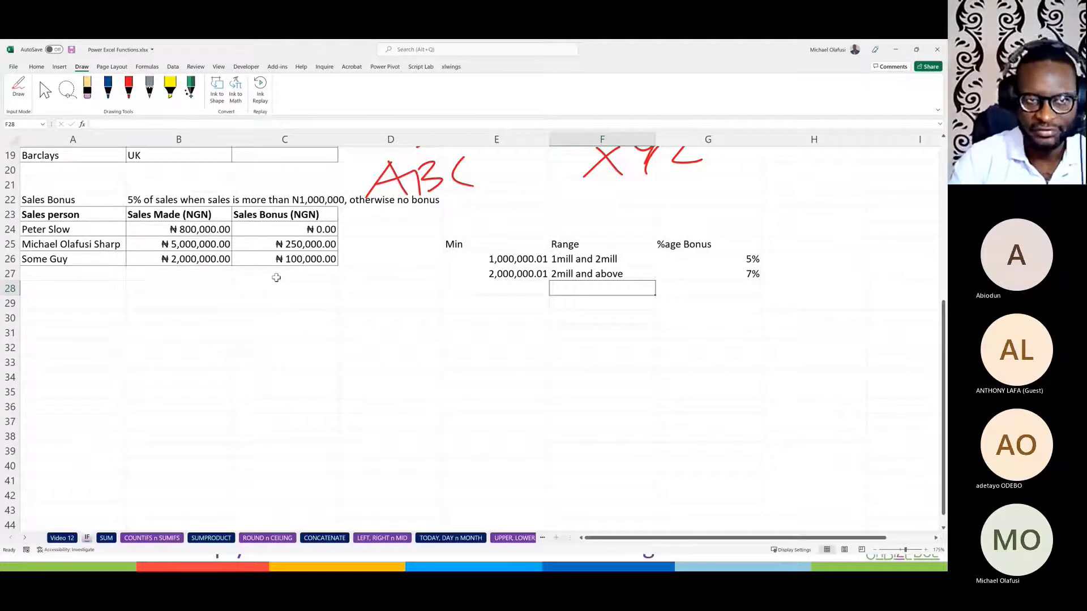
Step: Handwrite the underlined heading "Multiple Conditions" in red ink below the bonus tables
left_click(128, 88)
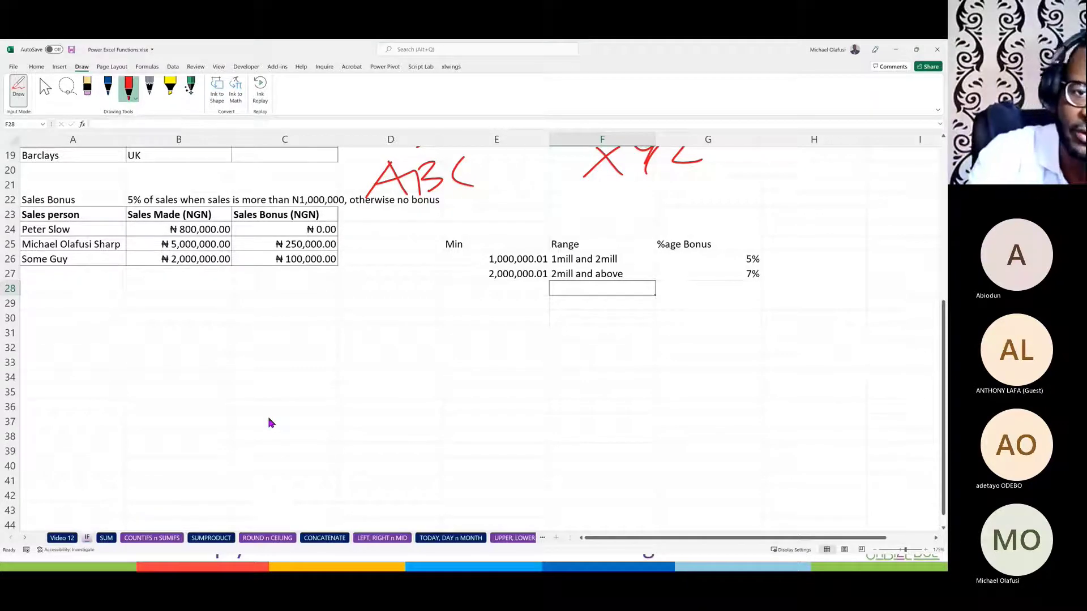
mouse_move(332, 352)
left_mouse_down()
mouse_move(351, 308)
mouse_move(374, 306)
mouse_move(364, 365)
left_mouse_up()
mouse_move(378, 335)
left_mouse_down()
mouse_move(433, 339)
mouse_move(473, 365)
mouse_move(518, 340)
mouse_move(615, 340)
mouse_move(657, 308)
mouse_move(733, 334)
mouse_move(781, 316)
left_mouse_up()
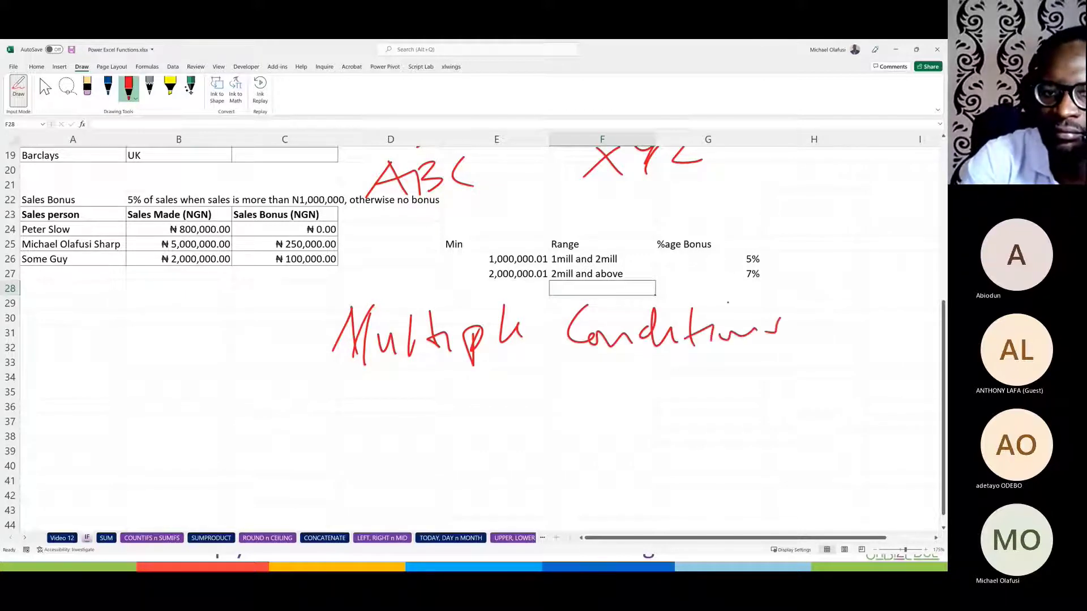
left_click_drag(351, 371, 775, 361)
Step: Handwrite a numbered list under the heading in red ink: 1) IF, 2) IFS, 3) VLOOKUP
left_click_drag(302, 412, 306, 393)
mouse_move(295, 374)
left_mouse_down()
mouse_move(324, 421)
mouse_move(395, 389)
mouse_move(374, 425)
mouse_move(405, 439)
mouse_move(435, 408)
left_mouse_up()
mouse_move(296, 455)
left_mouse_down()
mouse_move(396, 487)
mouse_move(449, 446)
mouse_move(430, 476)
left_mouse_up()
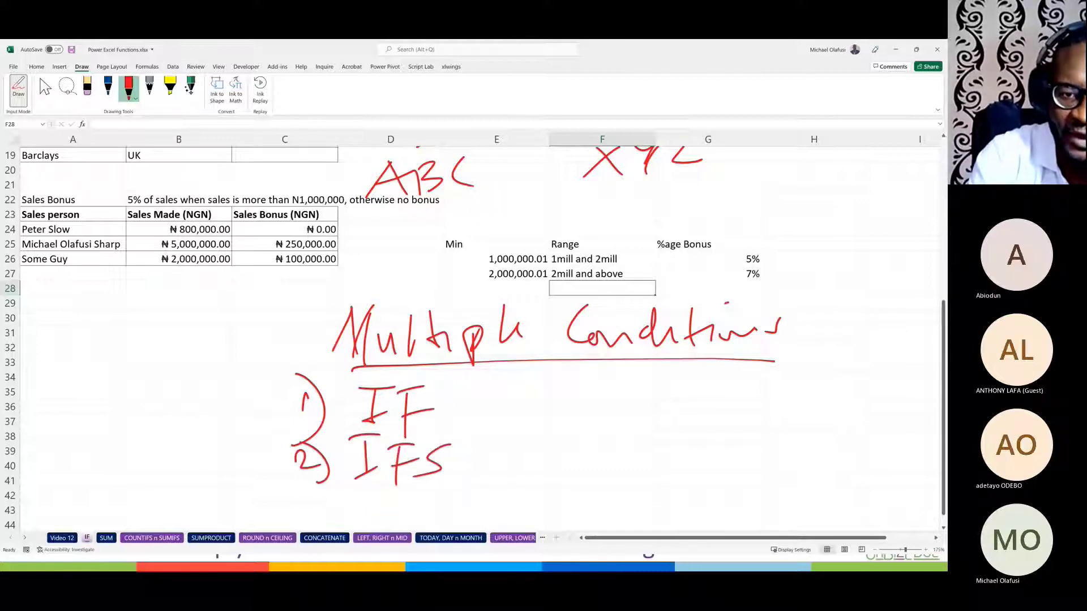
mouse_move(308, 493)
left_mouse_down()
mouse_move(340, 529)
mouse_move(390, 486)
mouse_move(485, 492)
mouse_move(520, 519)
mouse_move(566, 499)
left_mouse_up()
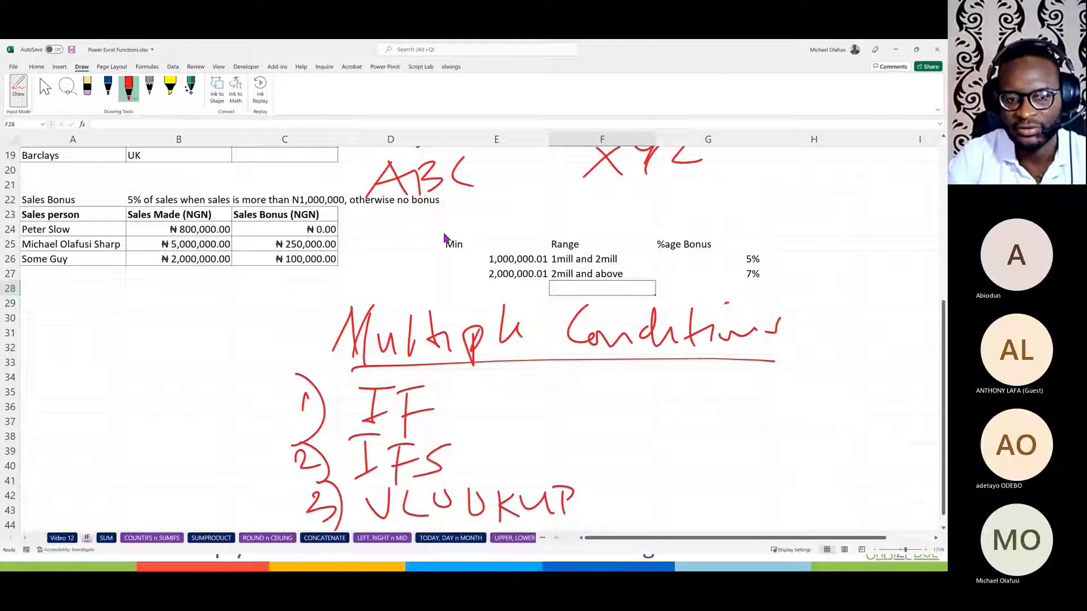
Step: Move the bonus tier table from E23:G28 to G23:I28 and narrow columns H and I
key("Escape")
left_click_drag(458, 218, 732, 286)
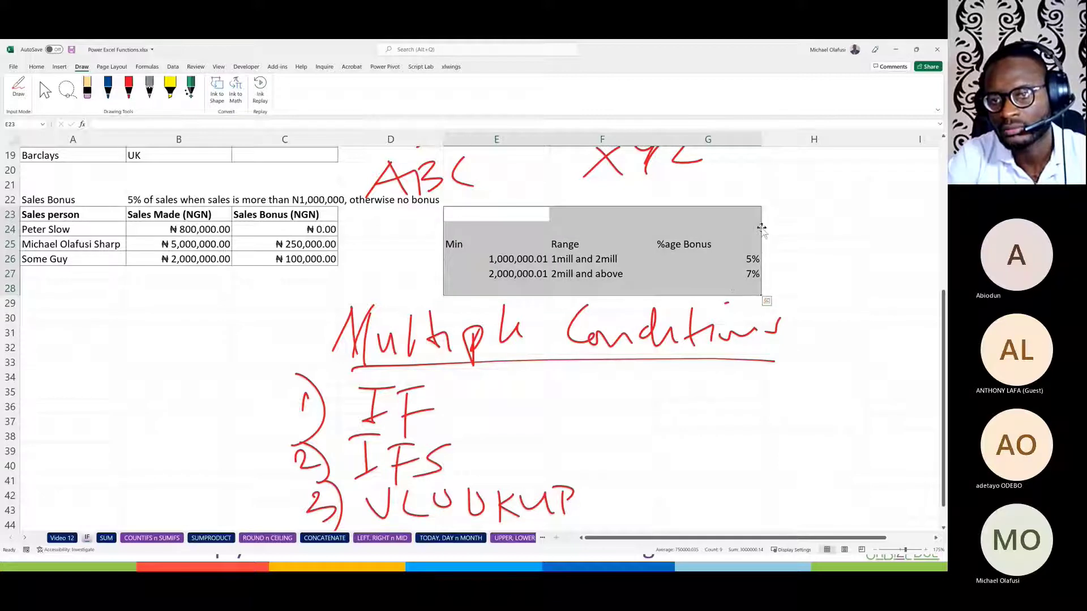
left_click_drag(762, 227, 871, 227)
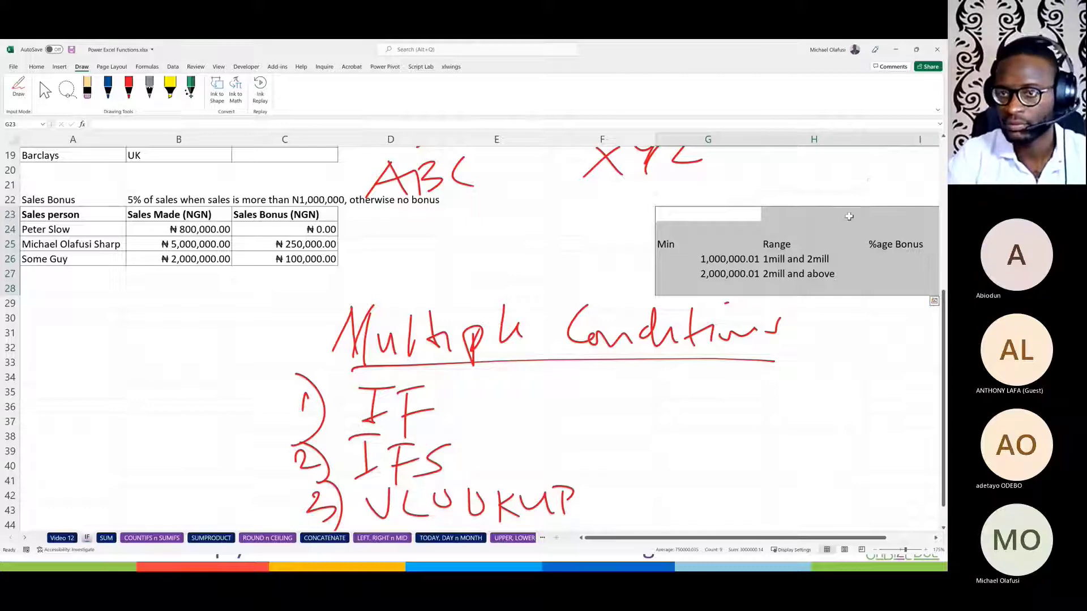
double_click(867, 140)
scroll(922, 137, "right", 5)
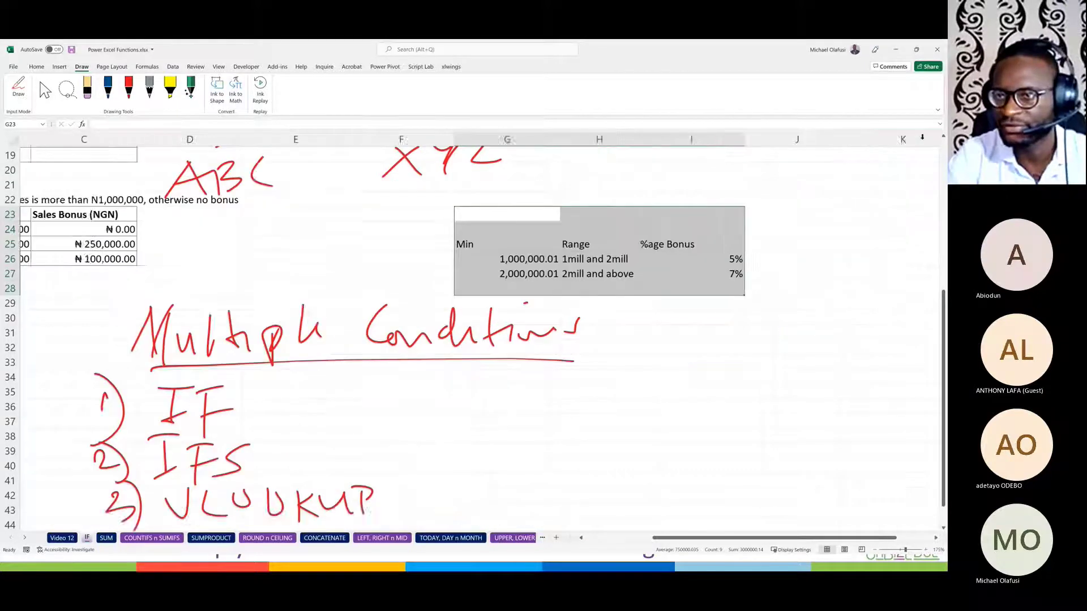
left_click_drag(669, 143, 629, 142)
scroll(440, 236, "left", 5)
left_click(375, 231)
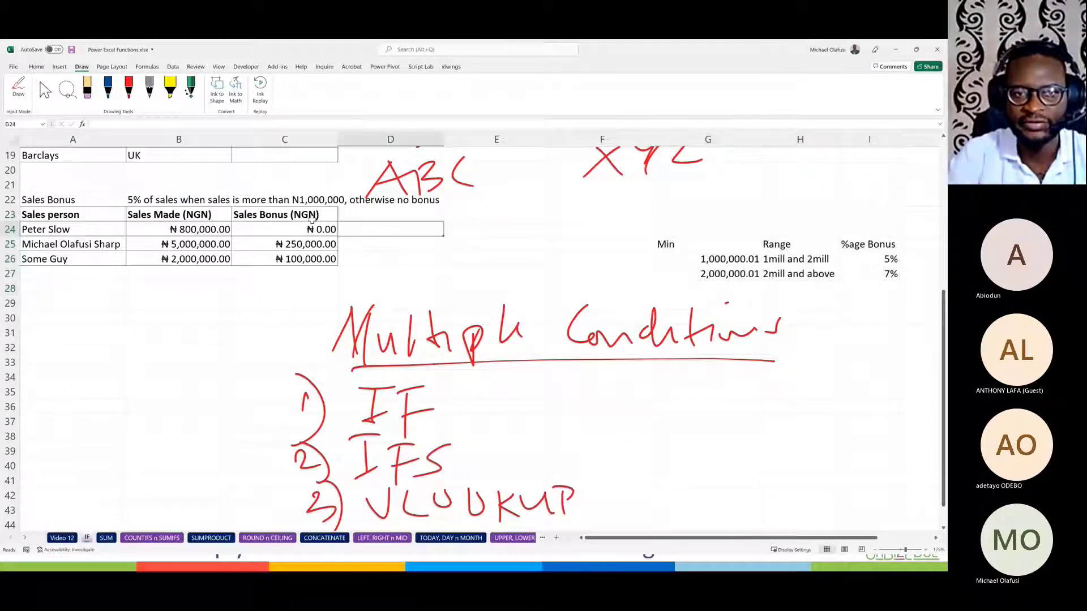
Step: Change the header in C23 to "Sales Bonus (NGN) - IF"
double_click(325, 217)
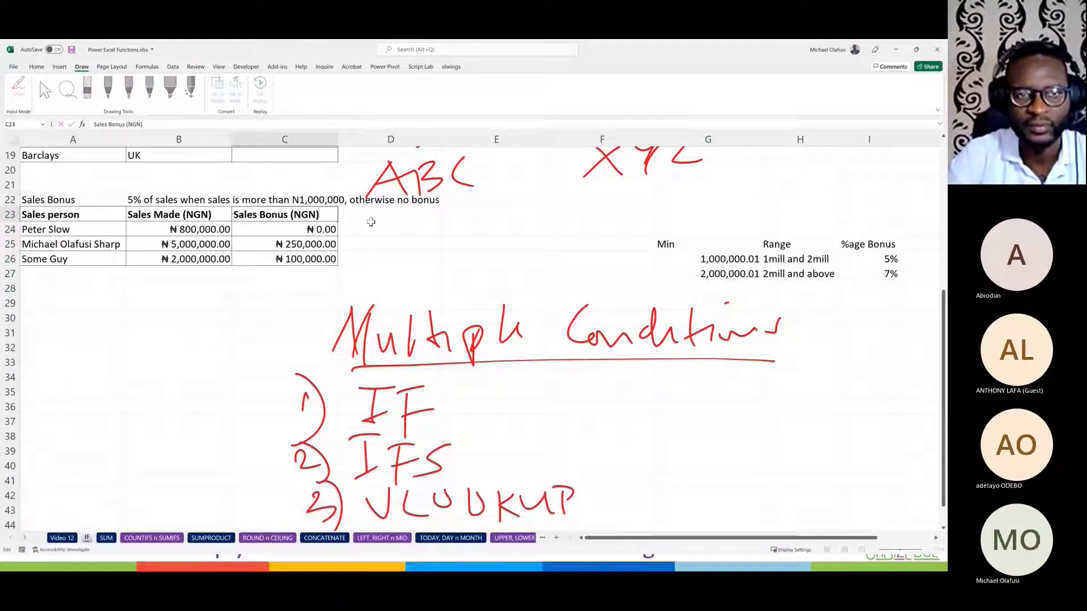
type("- IF")
left_click(343, 215)
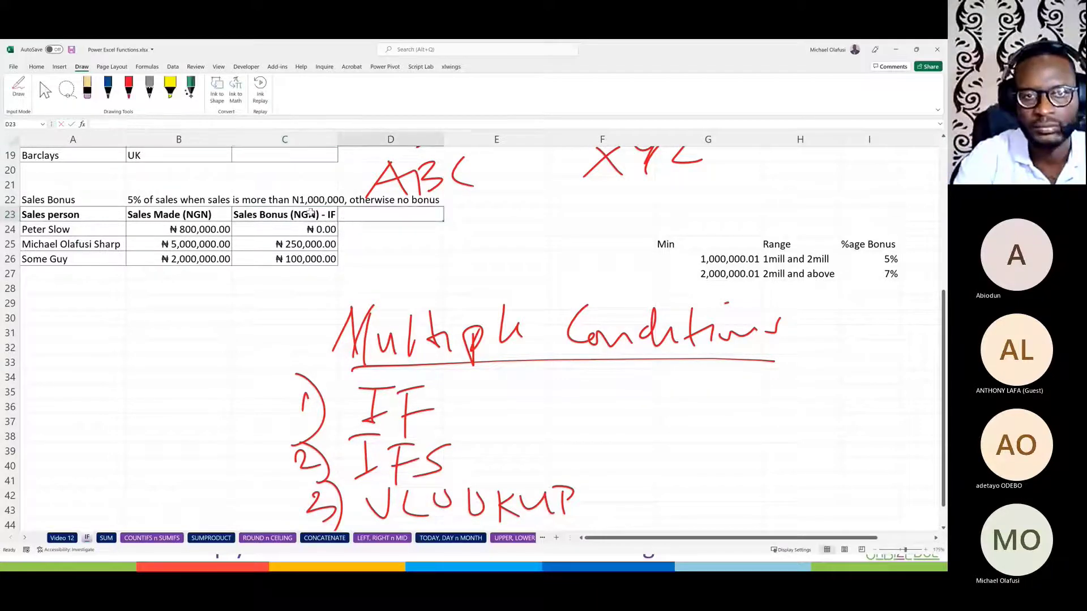
Step: Copy the sales bonus column C23:C26 into columns D and E
left_click_drag(311, 214, 310, 260)
key("ctrl+c")
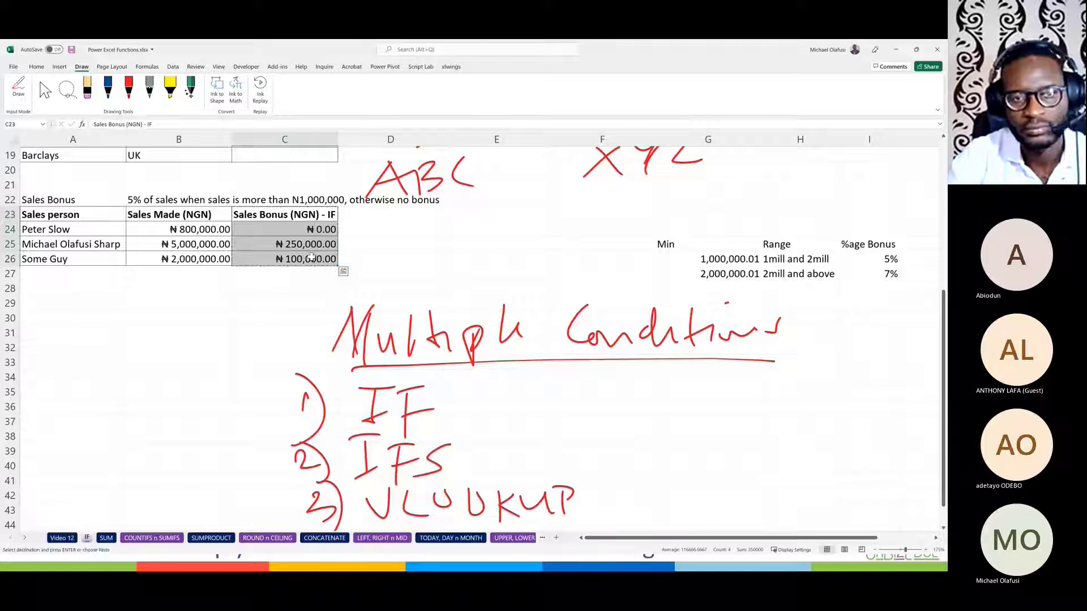
left_click(369, 215)
key("ctrl+v")
left_click(457, 215)
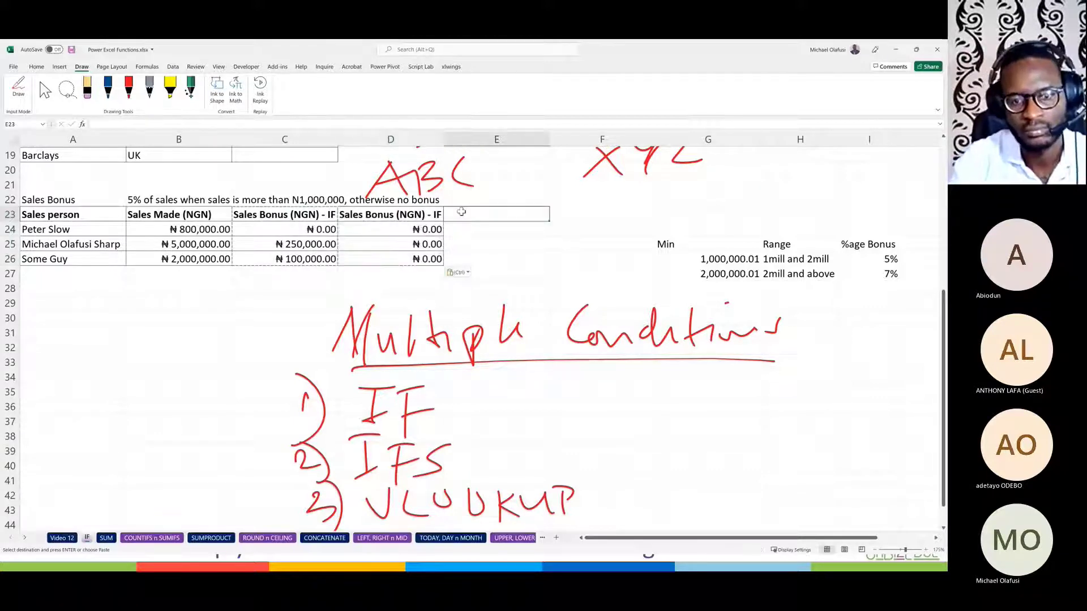
key("ctrl+v")
Step: Rename the header in D23 to "Sales Bonus (NGN) - IFS" and the one in E23 to "Sales Bonus (NGN) - VLOOKUP"
key("Left")
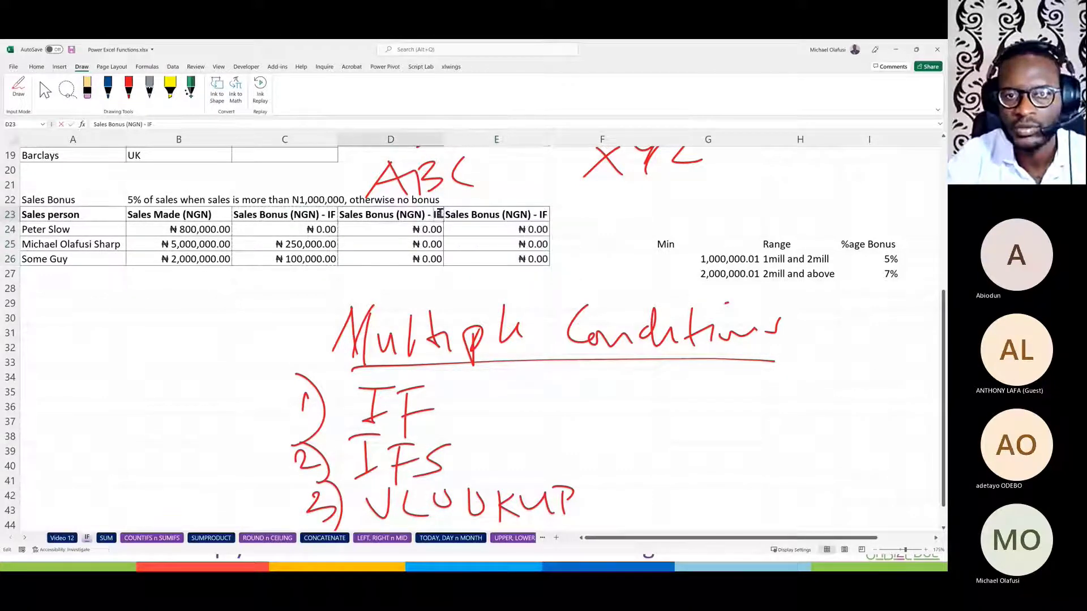
key("F2")
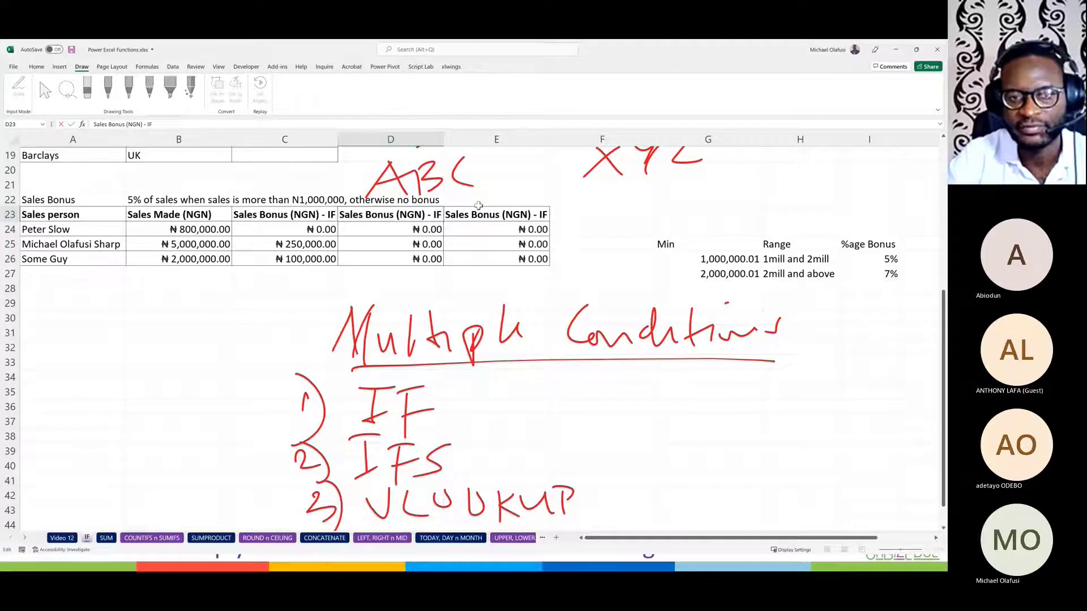
type("S")
key("Tab")
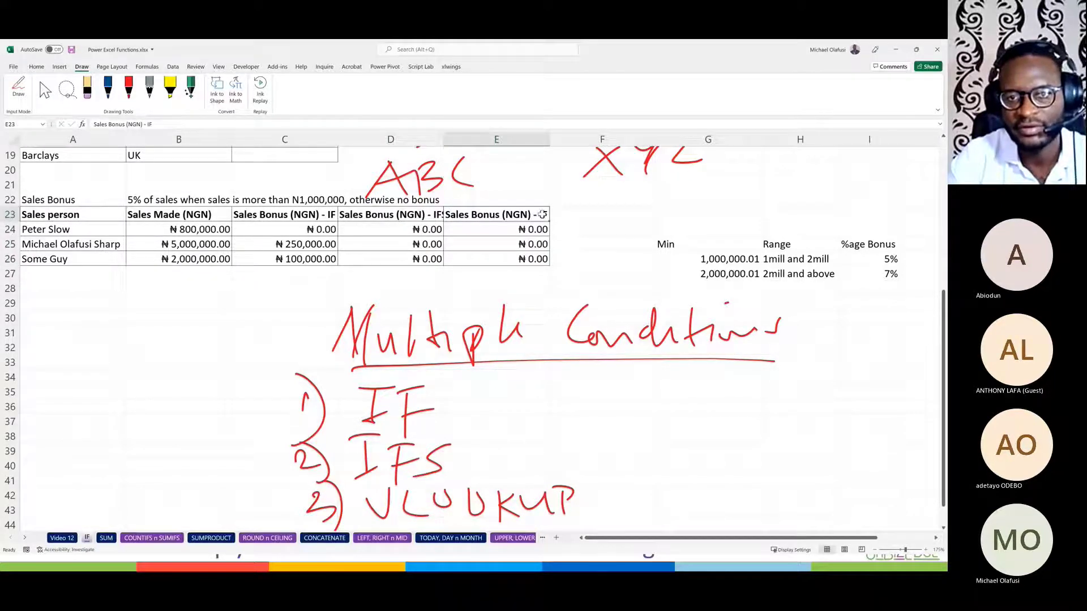
key("F2")
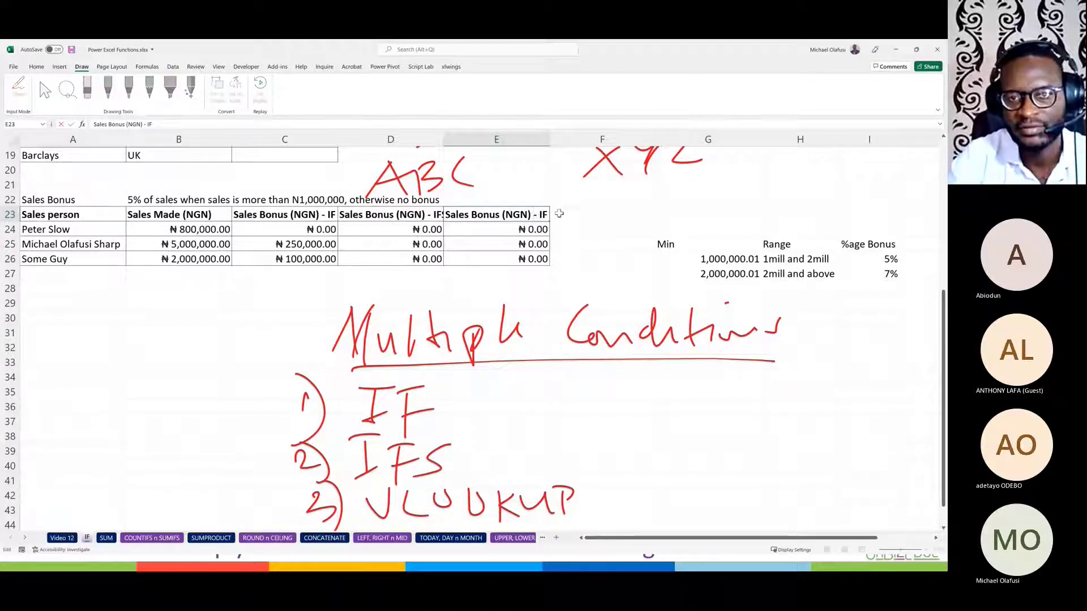
key("BackSpace")
key("BackSpace")
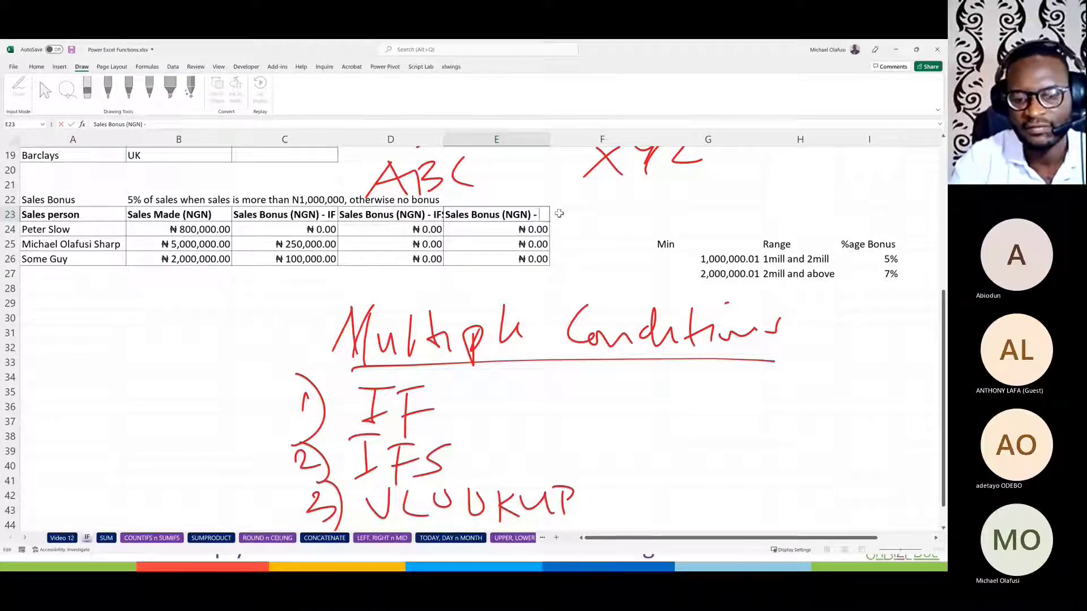
type("VLOOKUP")
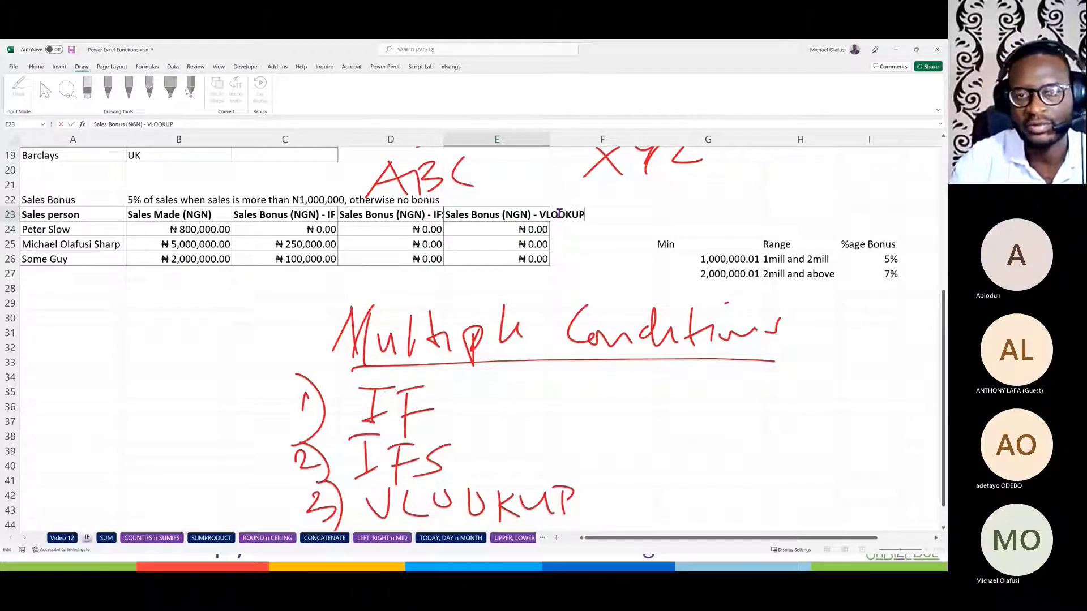
key("Return")
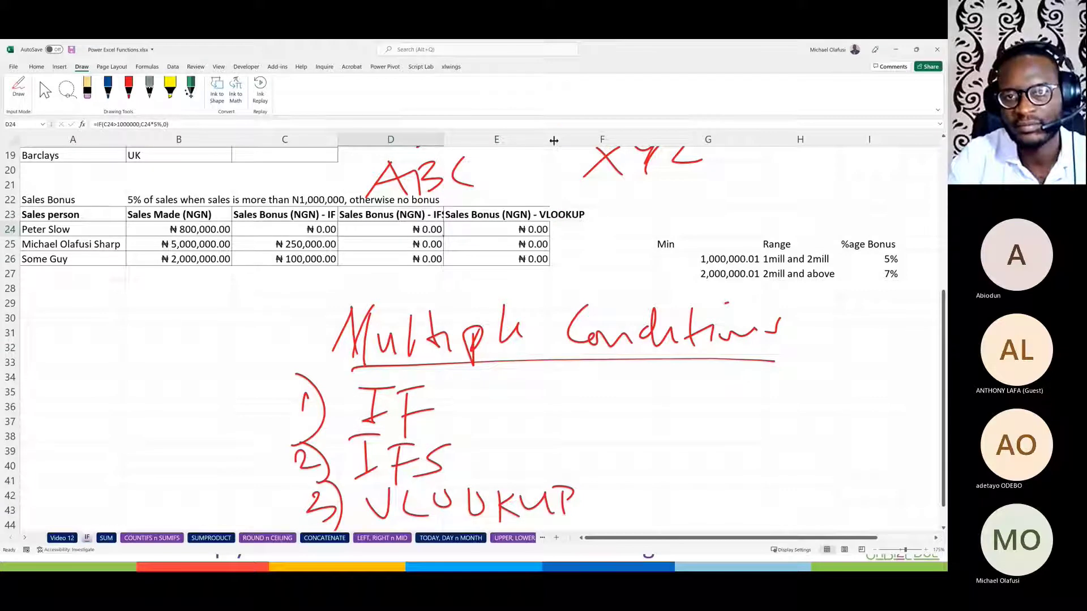
Step: Widen columns D and E to fit their headers and narrow the empty column F
left_click_drag(554, 140, 587, 161)
left_click_drag(693, 134, 668, 136)
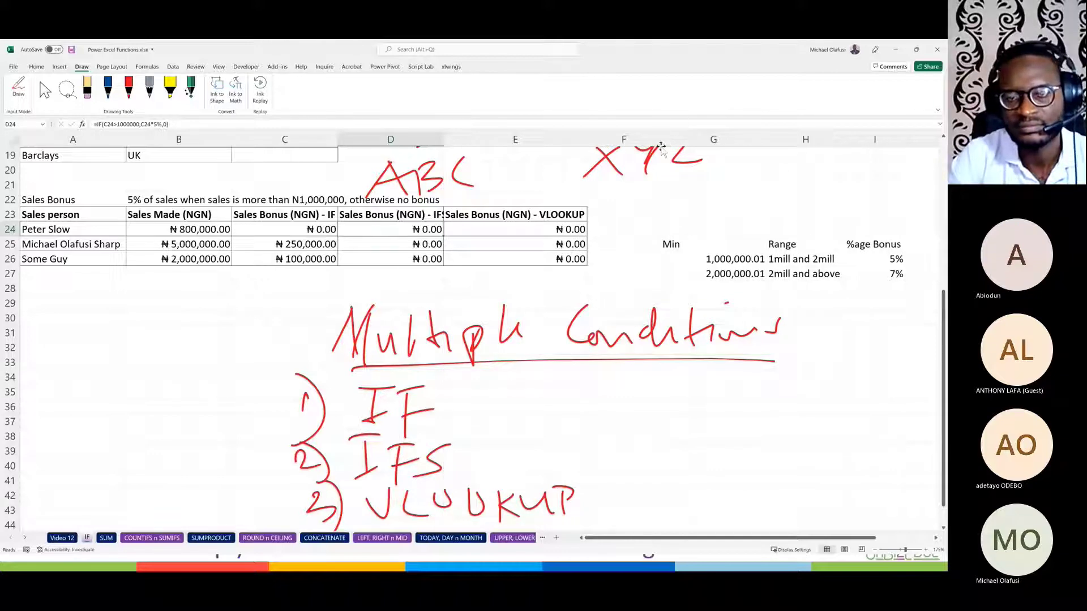
left_click_drag(443, 139, 451, 139)
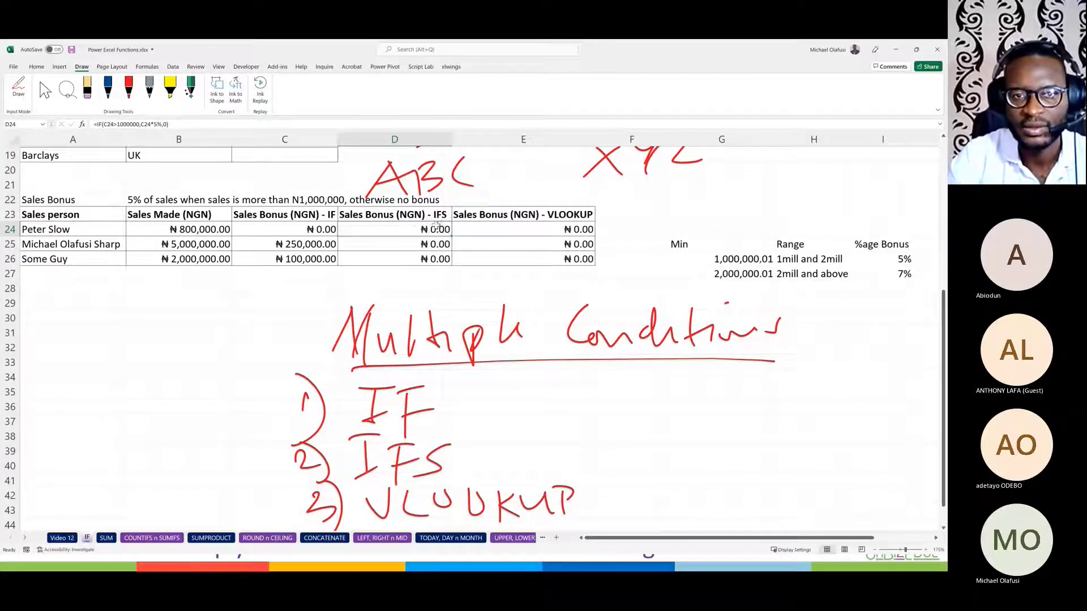
Step: Clear the bonus formulas in C24:E26
left_click(325, 229)
left_click_drag(341, 226, 501, 257)
key("Delete")
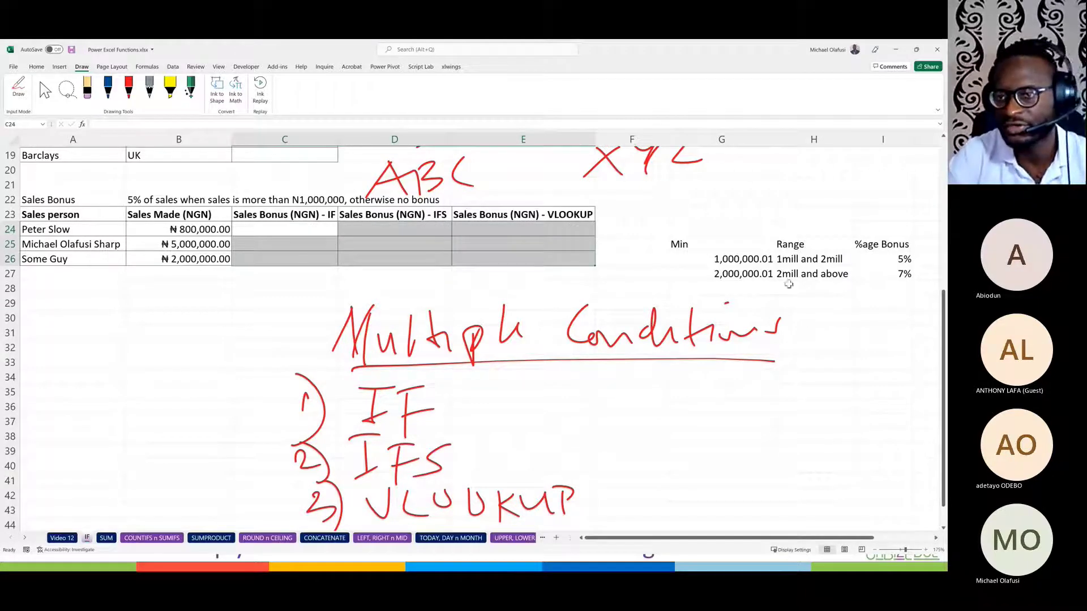
left_click(813, 316)
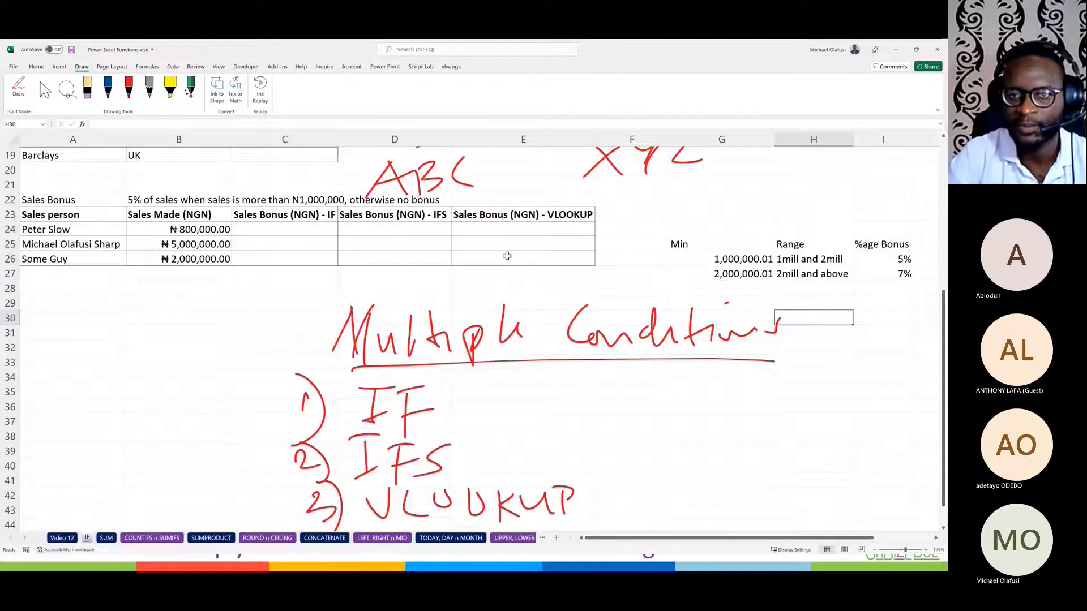
left_click(266, 232)
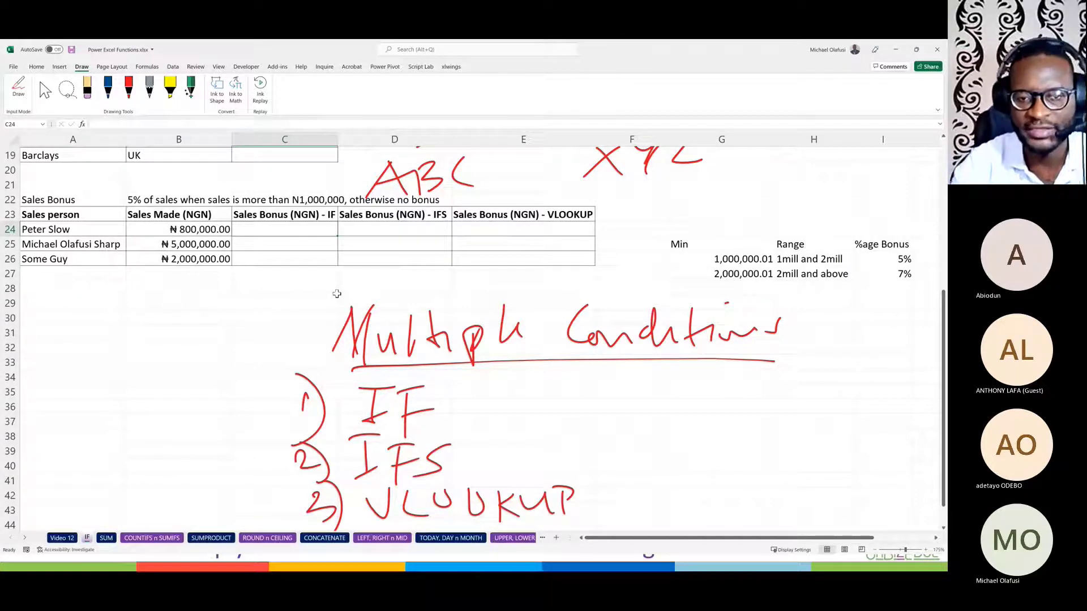
type("=I")
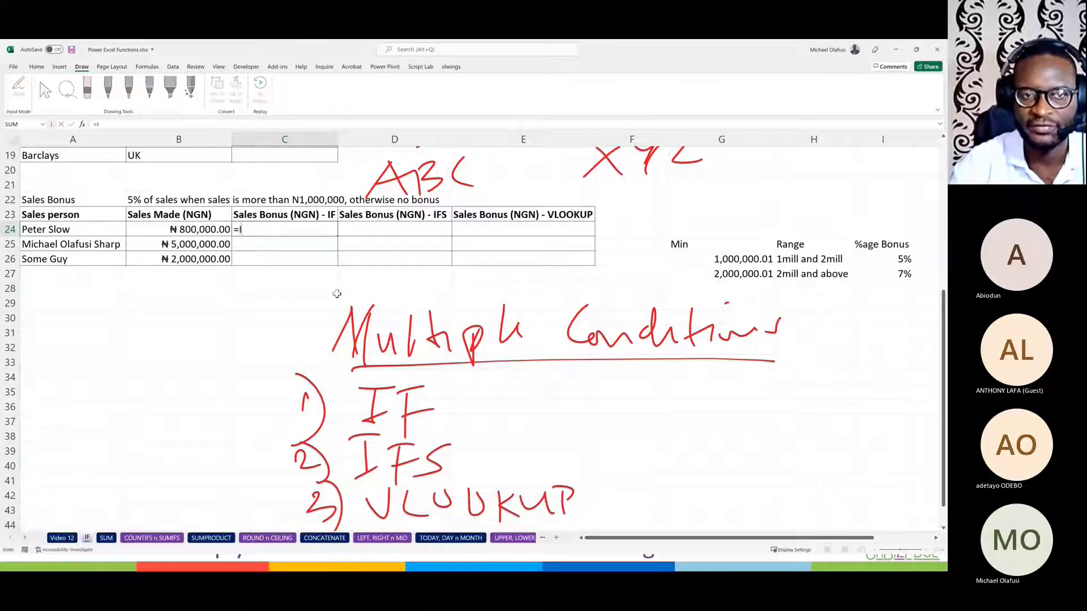
type("F(")
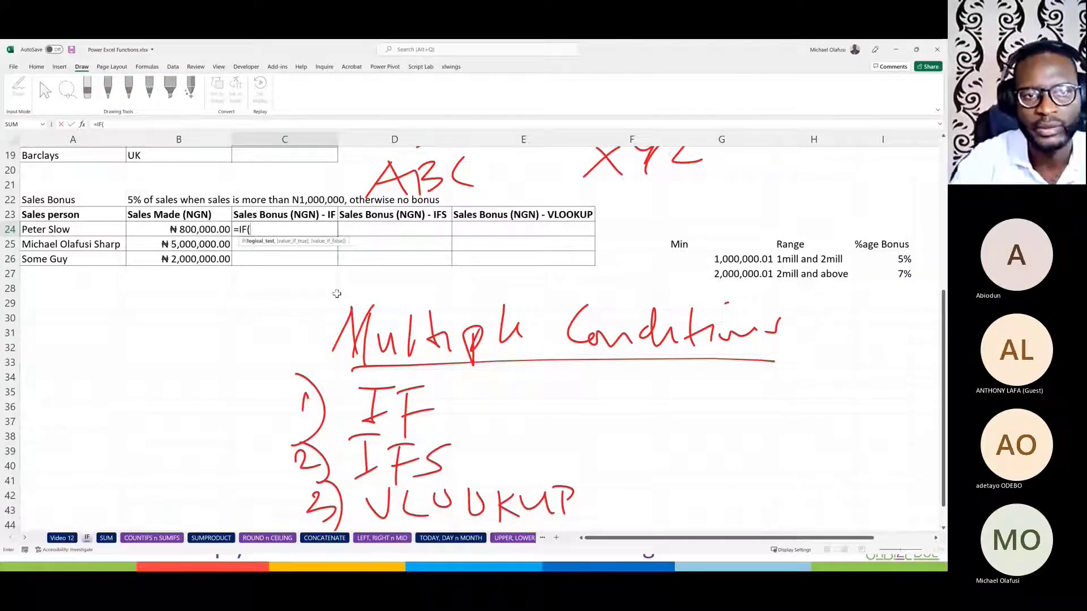
left_click(196, 226)
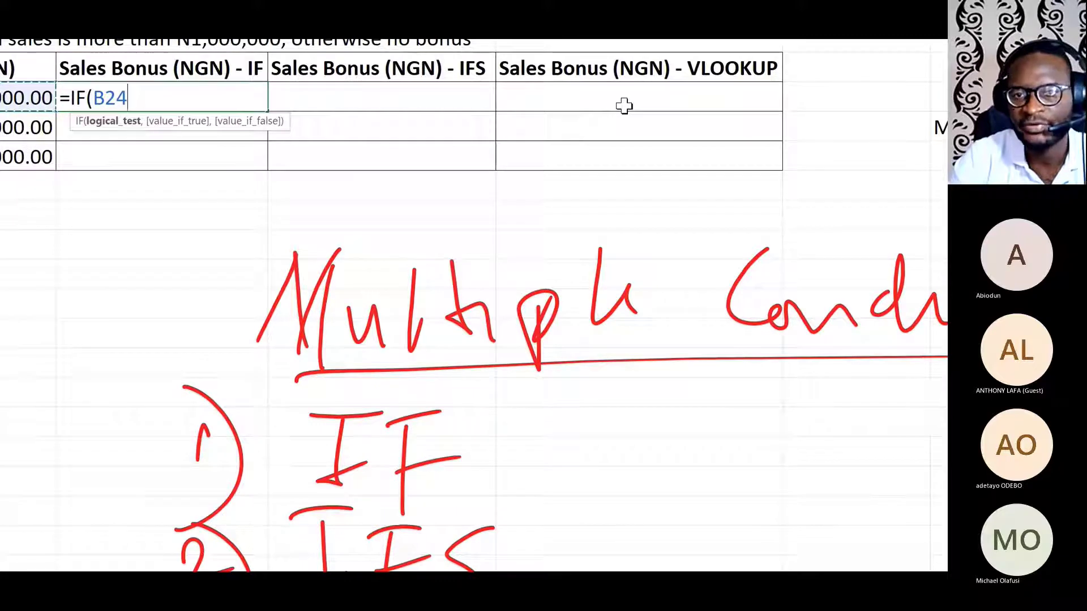
key("Escape")
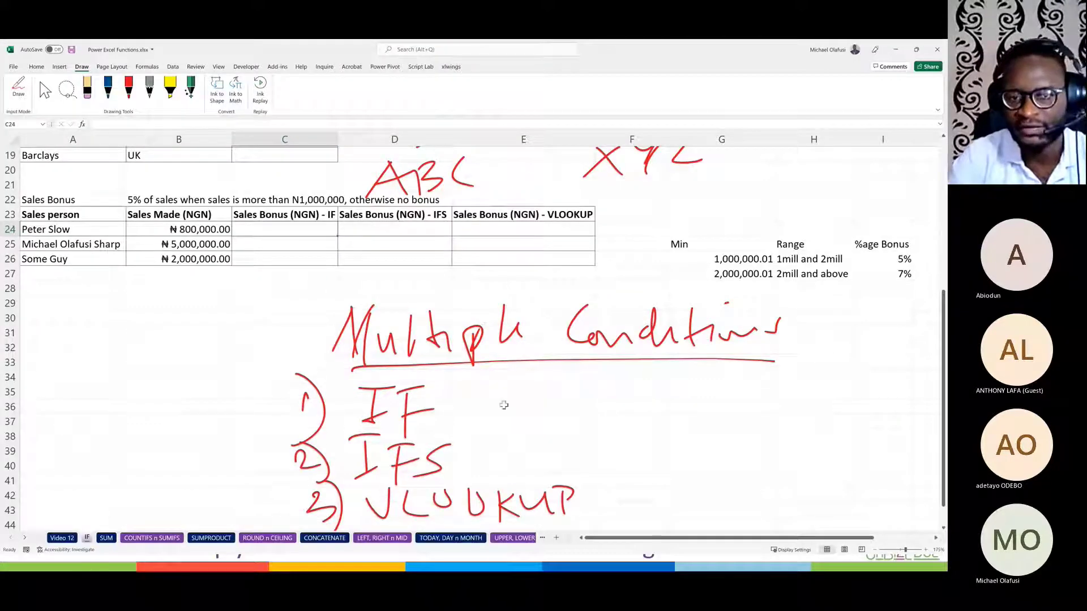
Step: Handwrite the note "(start from an extreme)" in red ink beside the IF list item
left_click(134, 91)
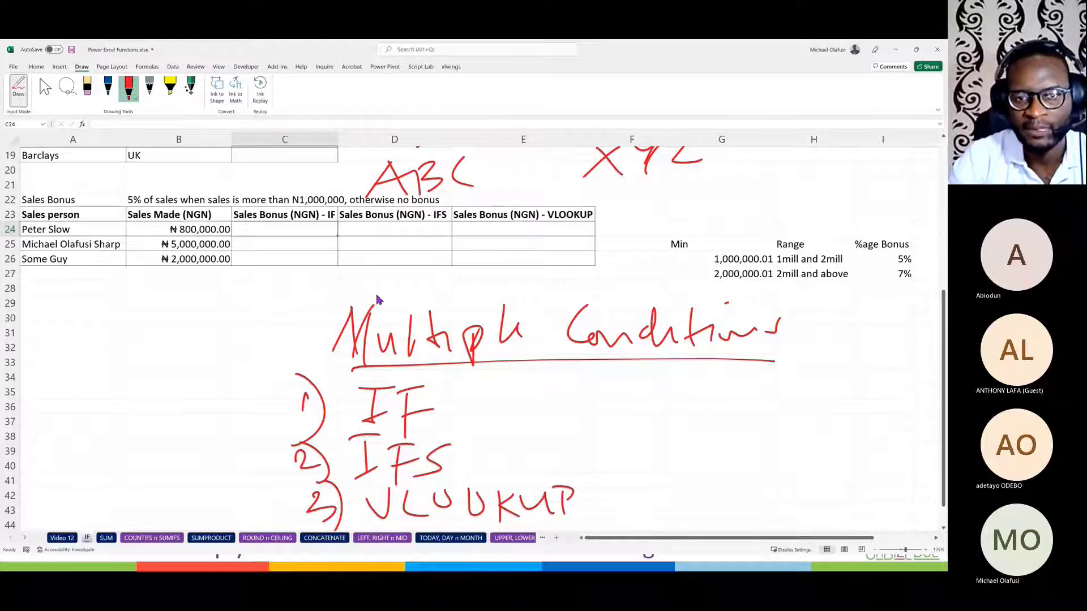
mouse_move(480, 383)
left_mouse_down()
mouse_move(471, 415)
mouse_move(539, 419)
left_mouse_up()
mouse_move(532, 404)
left_mouse_down()
mouse_move(558, 395)
mouse_move(593, 433)
left_mouse_up()
mouse_move(577, 396)
left_mouse_down()
mouse_move(625, 390)
mouse_move(675, 413)
mouse_move(797, 388)
mouse_move(806, 403)
left_mouse_up()
mouse_move(813, 390)
left_mouse_down()
mouse_move(829, 405)
mouse_move(817, 413)
left_mouse_up()
mouse_move(810, 396)
left_mouse_down()
mouse_move(838, 388)
mouse_move(845, 408)
left_mouse_up()
mouse_move(843, 404)
left_mouse_down()
mouse_move(864, 397)
mouse_move(874, 410)
left_mouse_up()
left_click_drag(872, 403, 901, 408)
left_click_drag(889, 410, 906, 407)
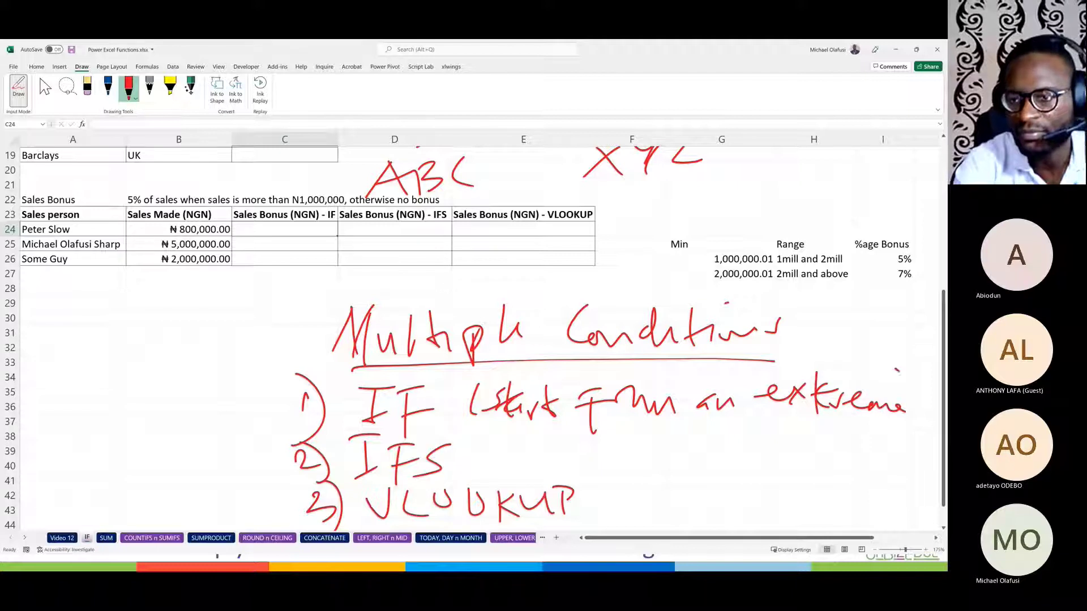
left_click_drag(896, 370, 895, 439)
left_click_drag(817, 395, 817, 415)
left_click_drag(818, 403, 834, 413)
left_click_drag(804, 397, 834, 393)
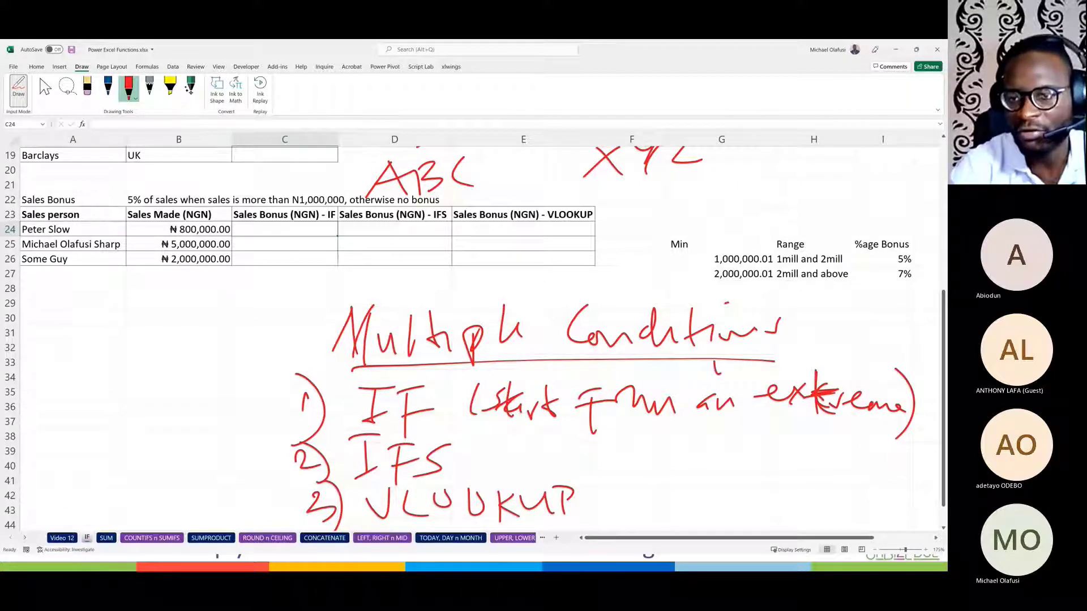
Step: Handwrite "upper range" in red ink above the word "extreme" in the IF note
left_click_drag(715, 365, 730, 373)
mouse_move(735, 363)
left_mouse_down()
mouse_move(736, 386)
mouse_move(746, 370)
mouse_move(749, 380)
left_mouse_up()
left_click_drag(747, 365, 775, 361)
left_click_drag(774, 367, 792, 350)
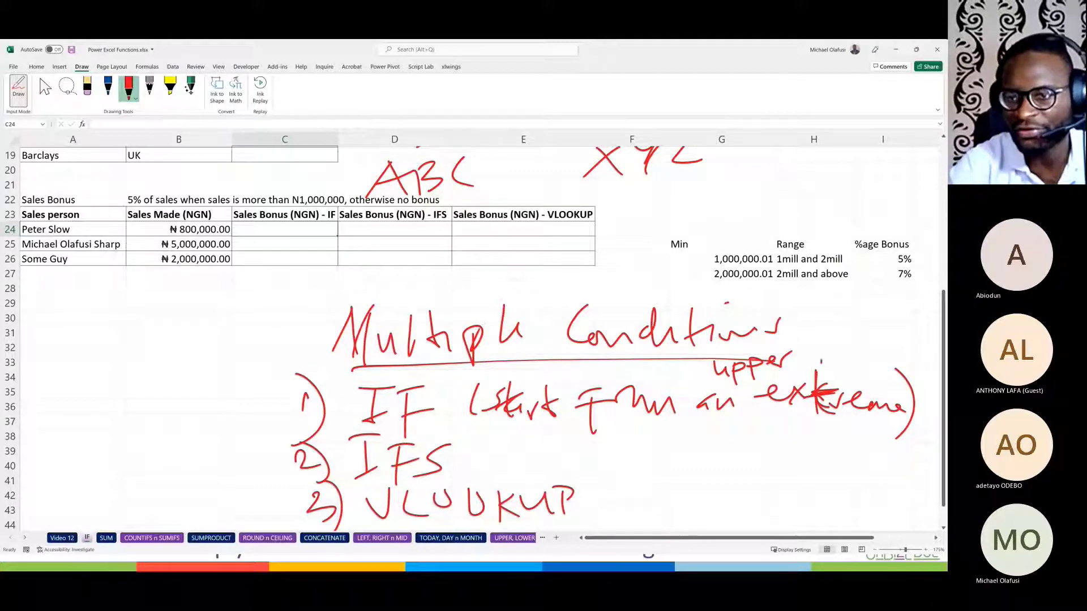
left_click_drag(834, 356, 863, 354)
left_click_drag(875, 346, 868, 376)
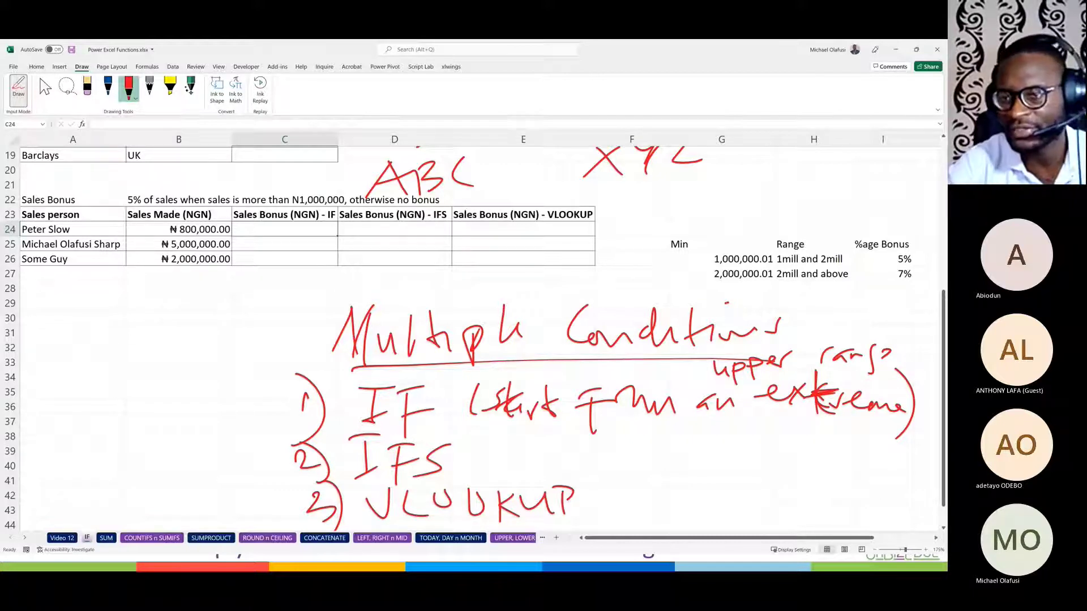
Step: Draw a red arrow pointing at the "2mill and above" row of the bonus table and stop inking
left_click_drag(636, 278, 657, 279)
left_click_drag(654, 274, 656, 284)
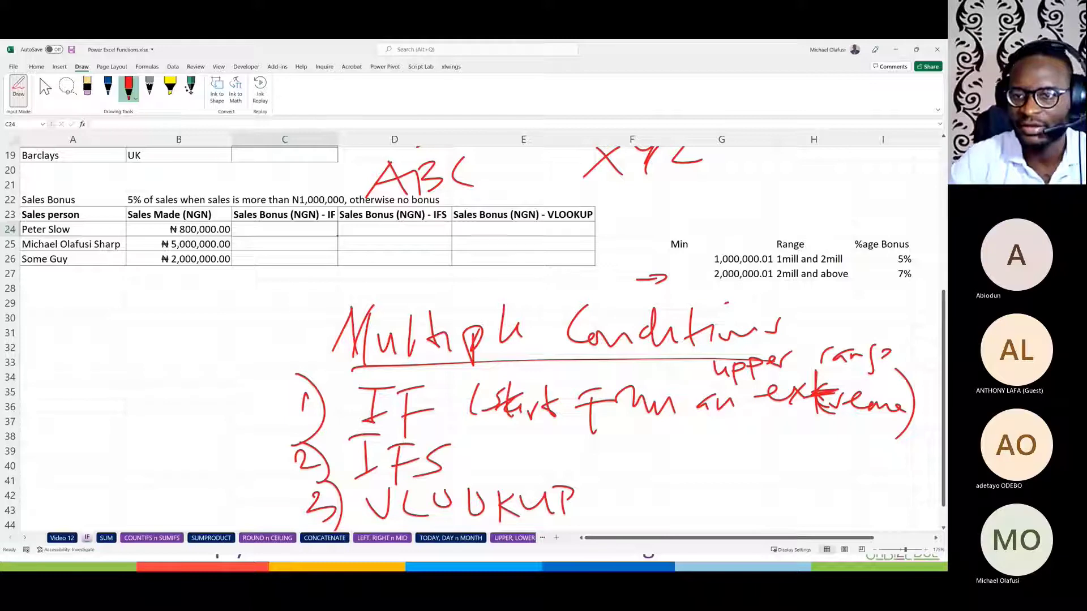
left_click(19, 86)
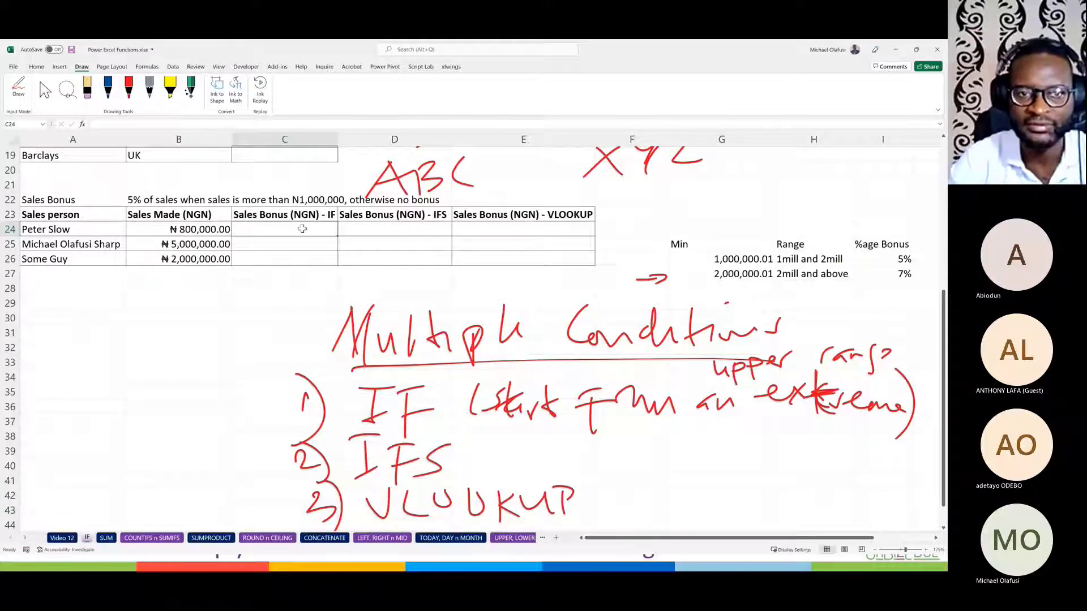
Step: Start an IF formula in C24 with the logical test B24>2e6
type("=")
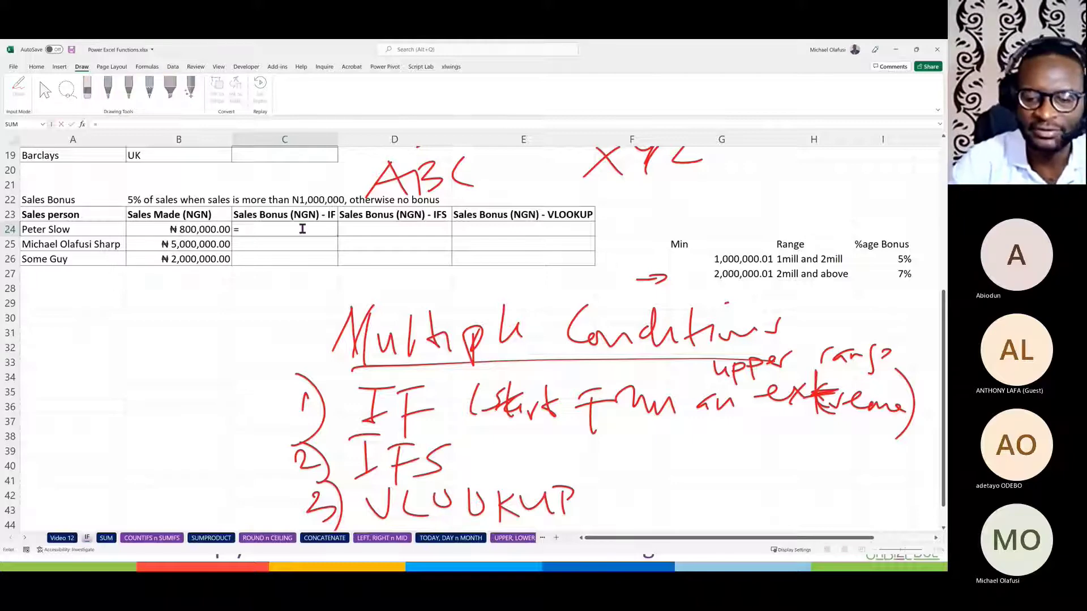
type("IF")
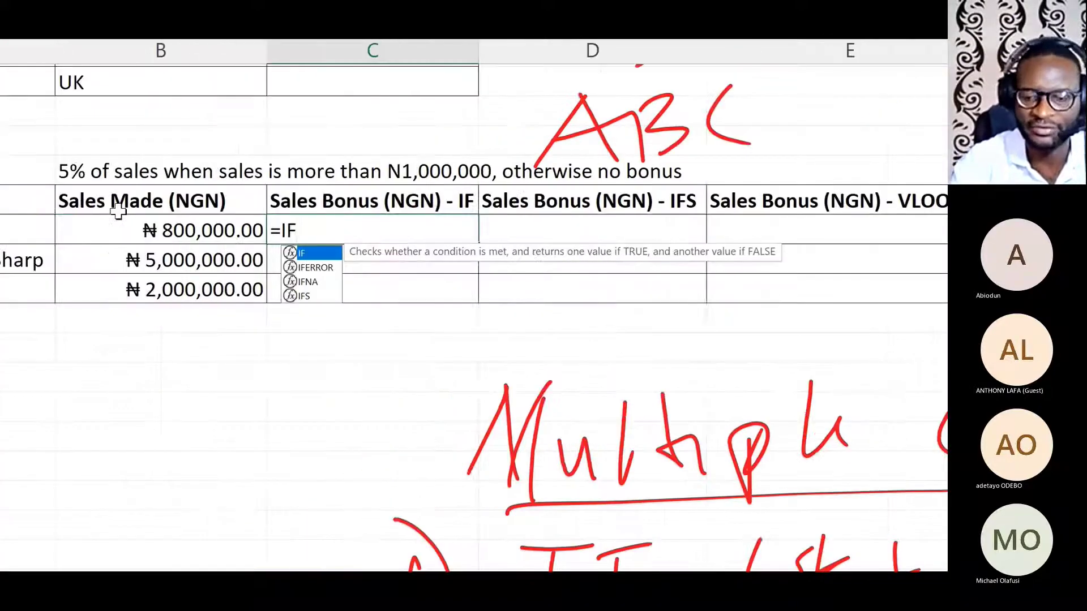
type("(")
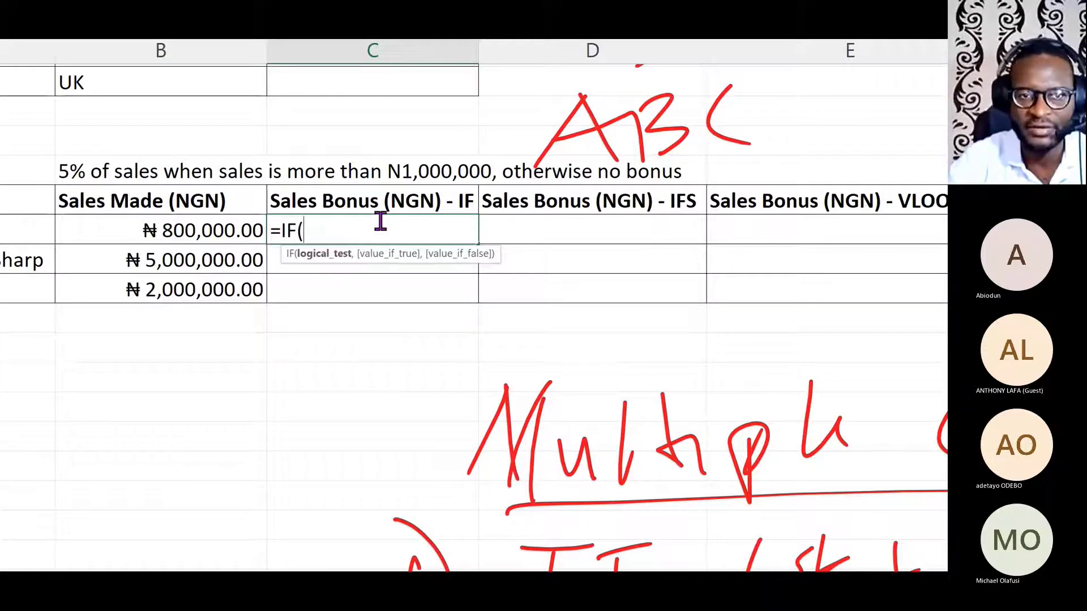
left_click(189, 236)
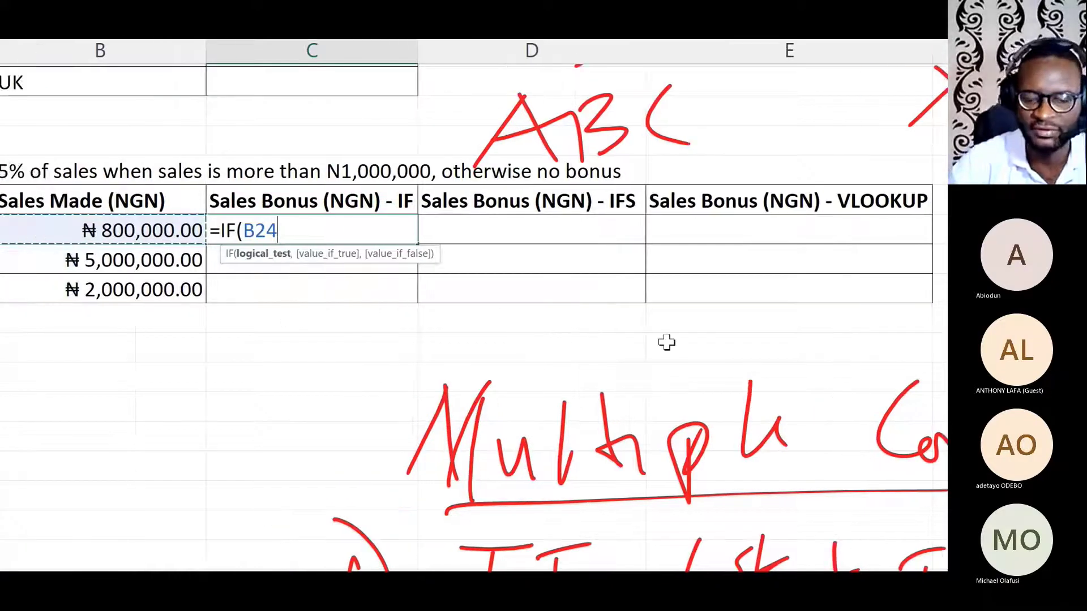
type(">")
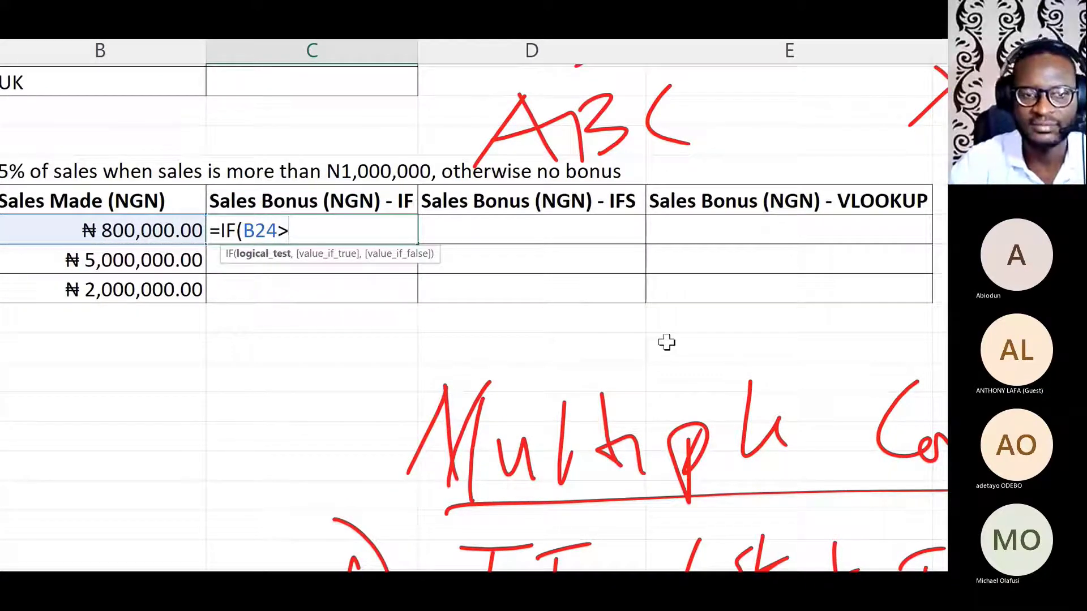
type("2e")
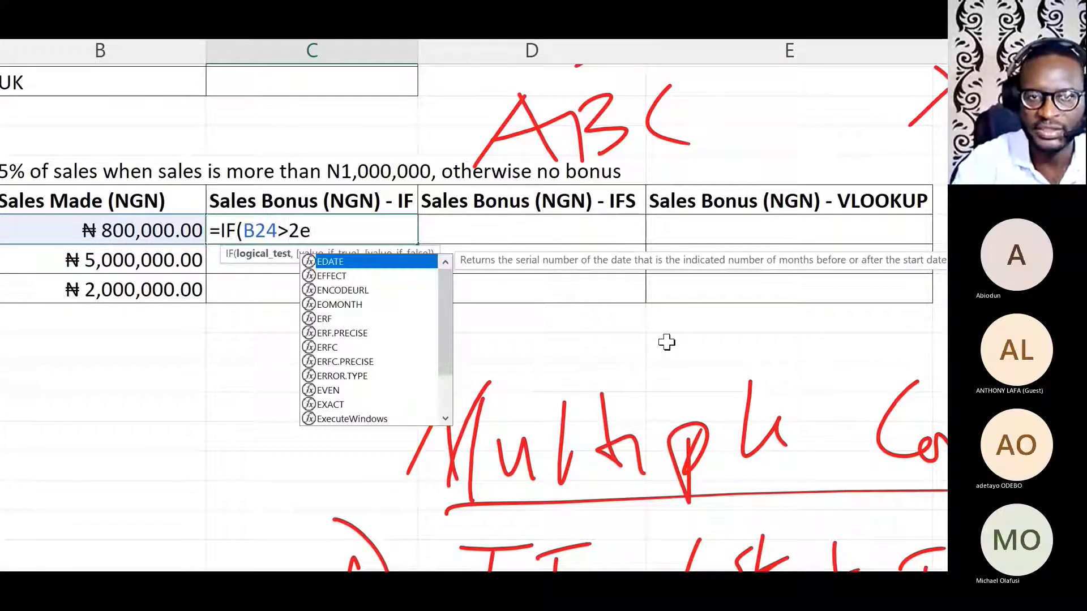
type("6,")
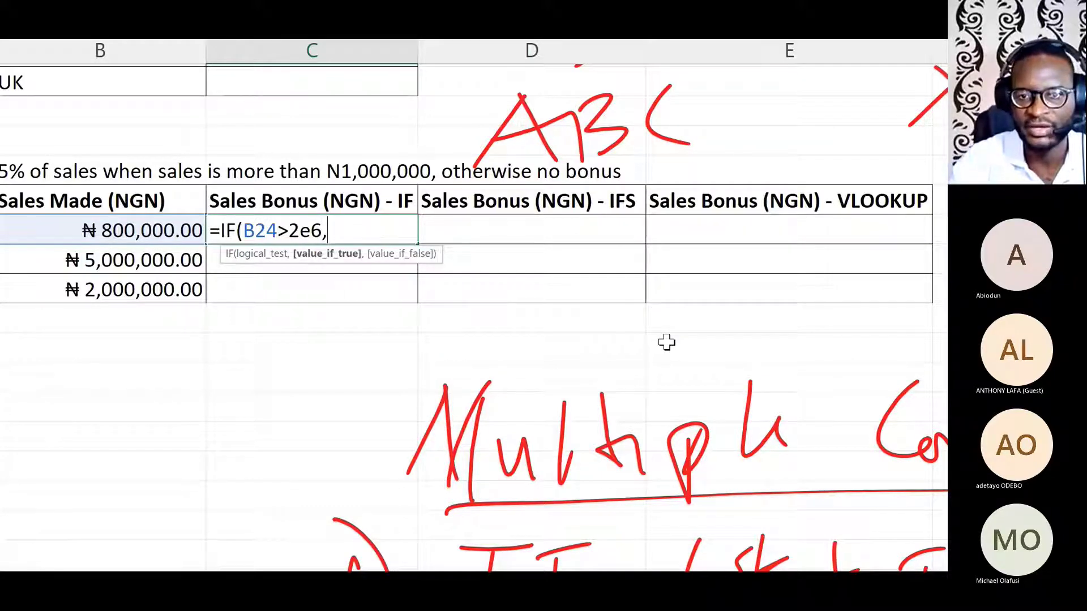
Step: Set the formula's value if true to B24*$I$27, using an absolute reference to the 7% rate
scroll(666, 342, "right", 8)
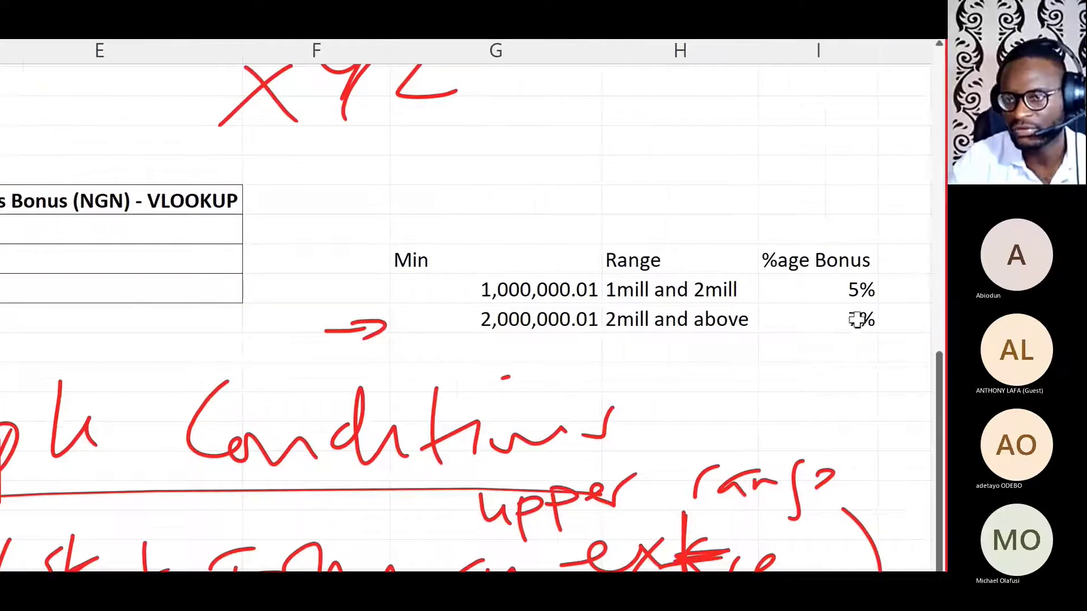
scroll(116, 283, "left", 8)
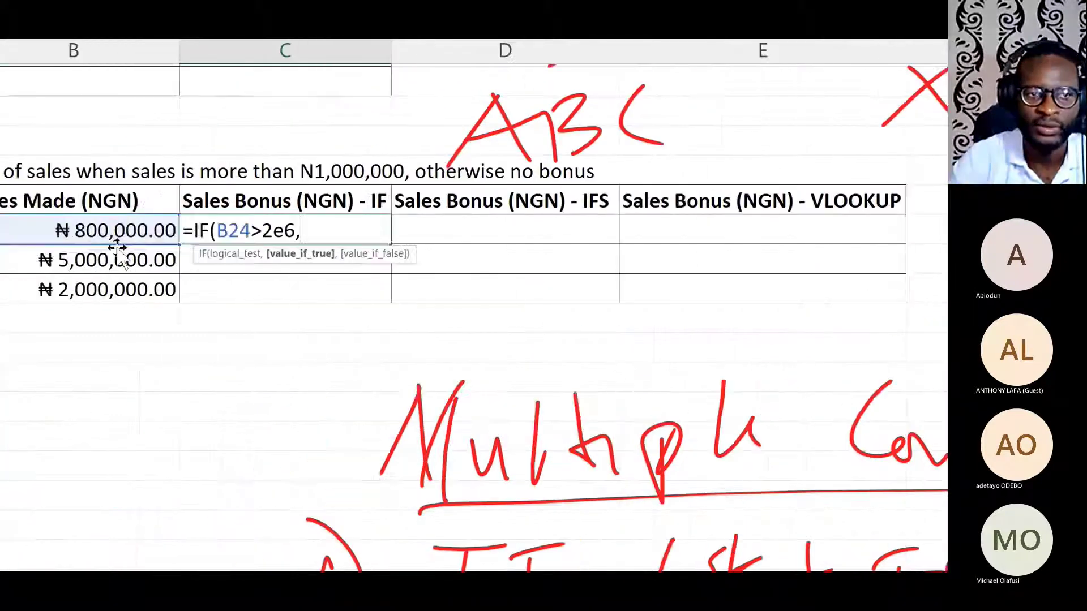
left_click(175, 227)
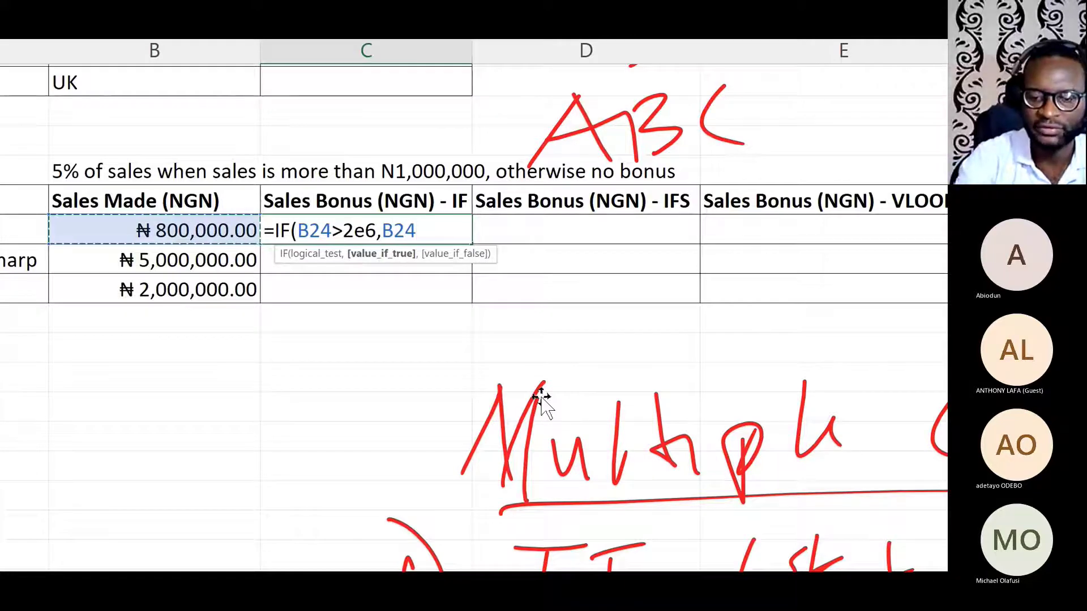
type("*")
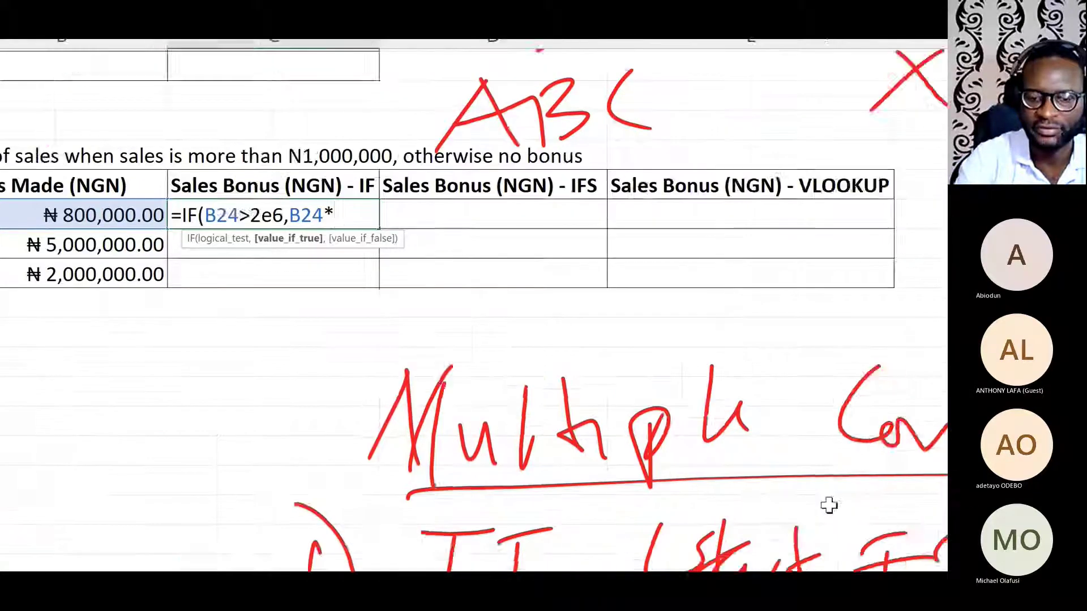
left_click(824, 304)
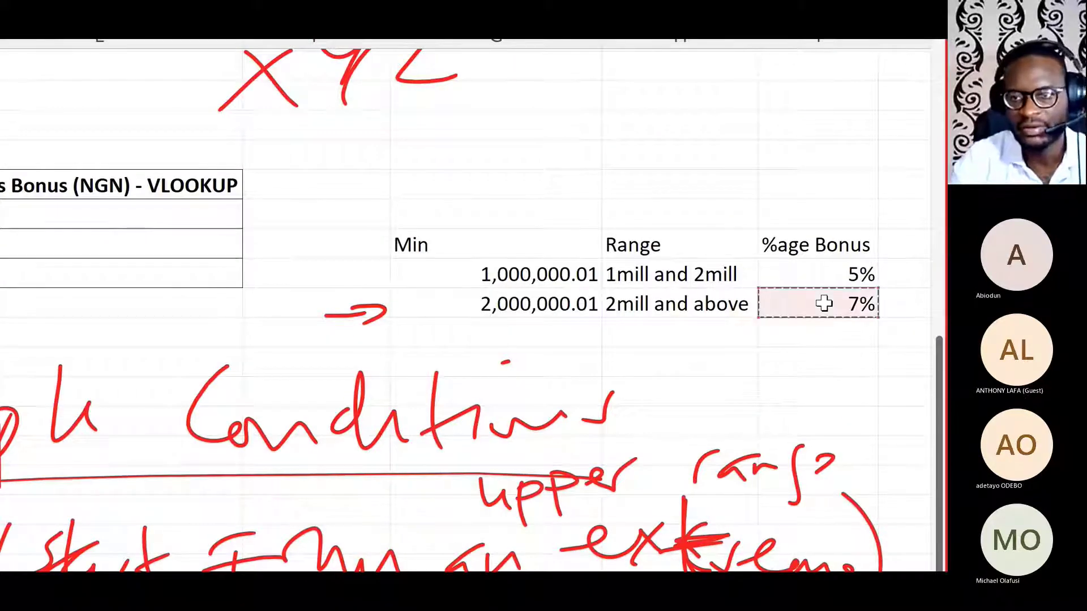
key("F4")
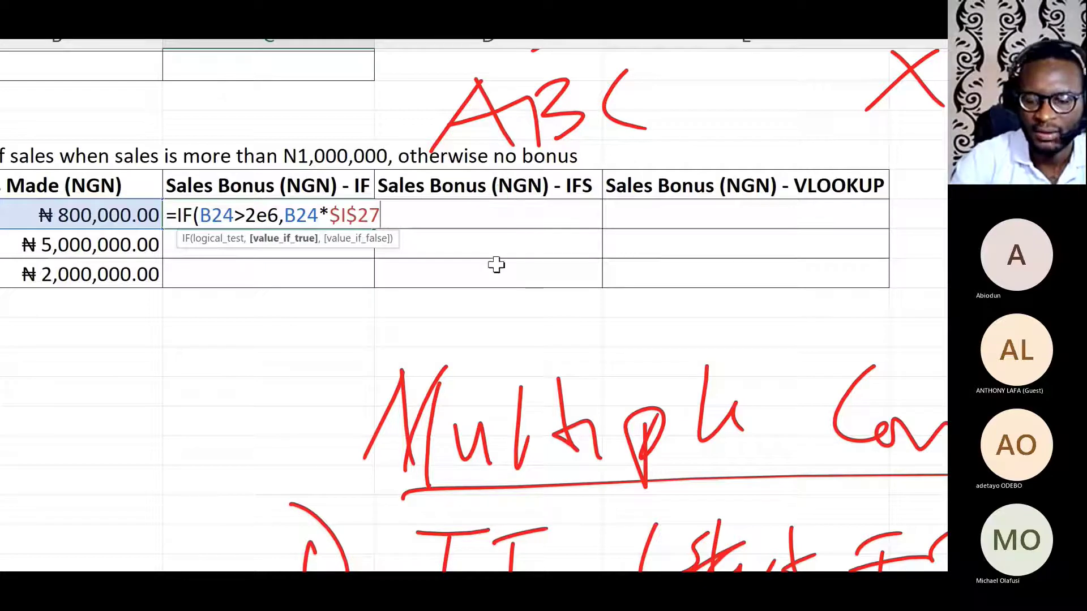
type(",")
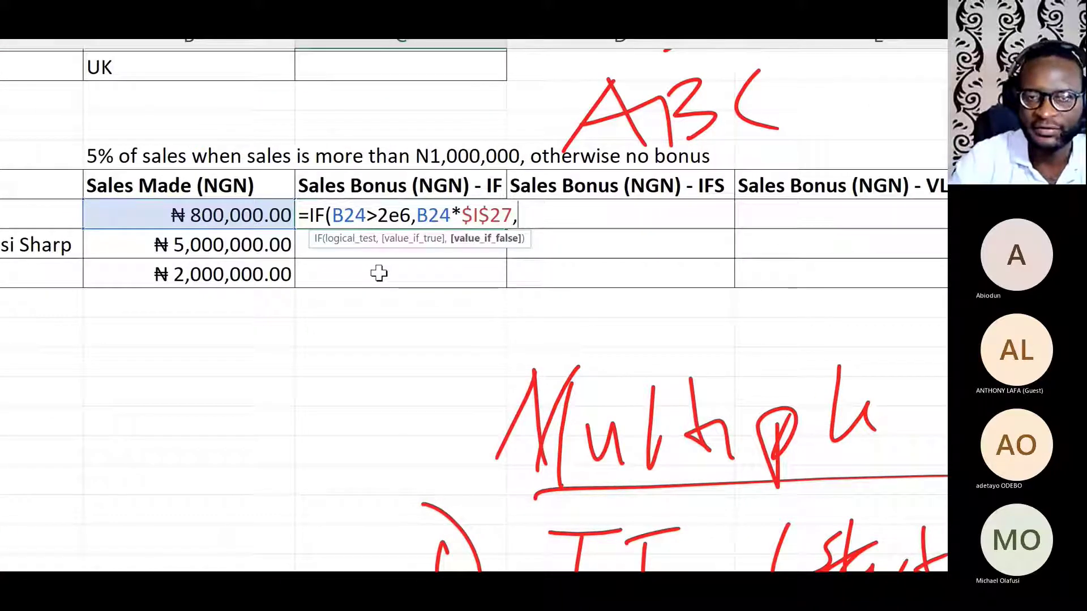
Step: Nest a second IF as the value if false, with the logical test B24>1e6
type("if(")
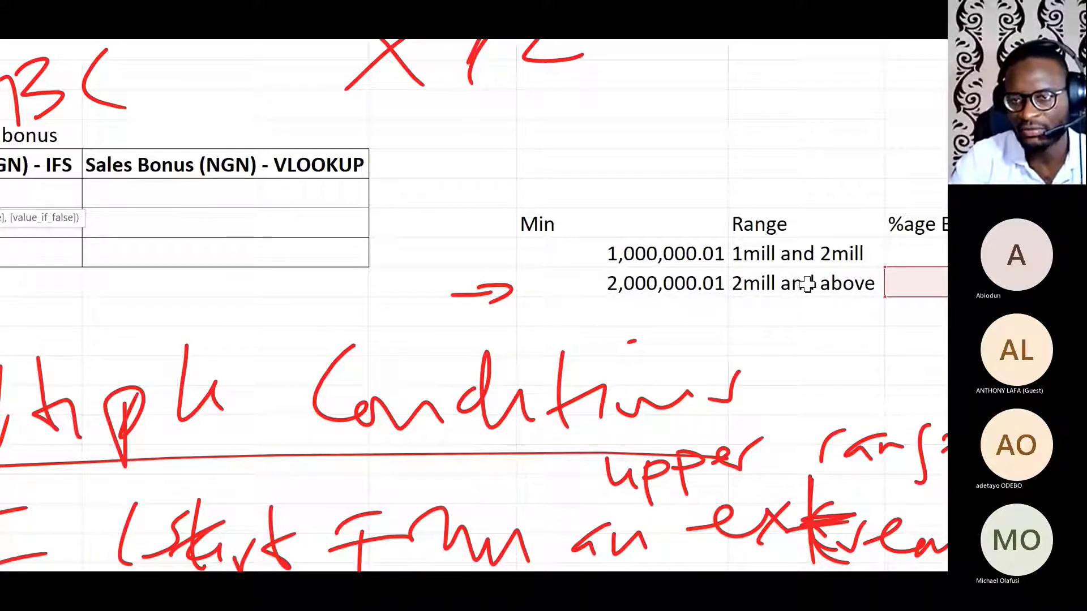
scroll(825, 255, "right", 1)
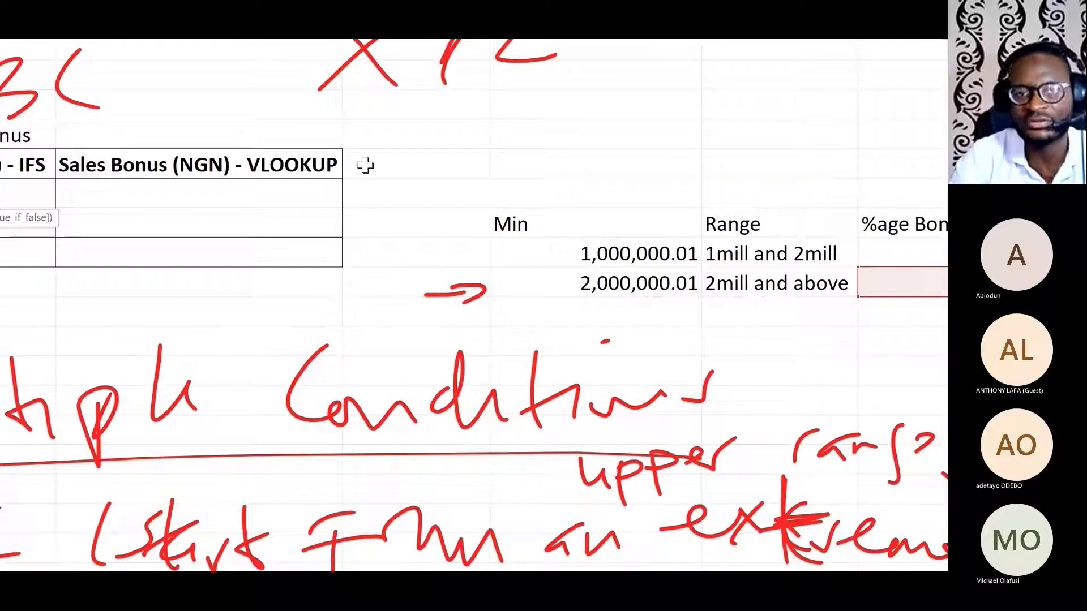
scroll(361, 165, "left", 5)
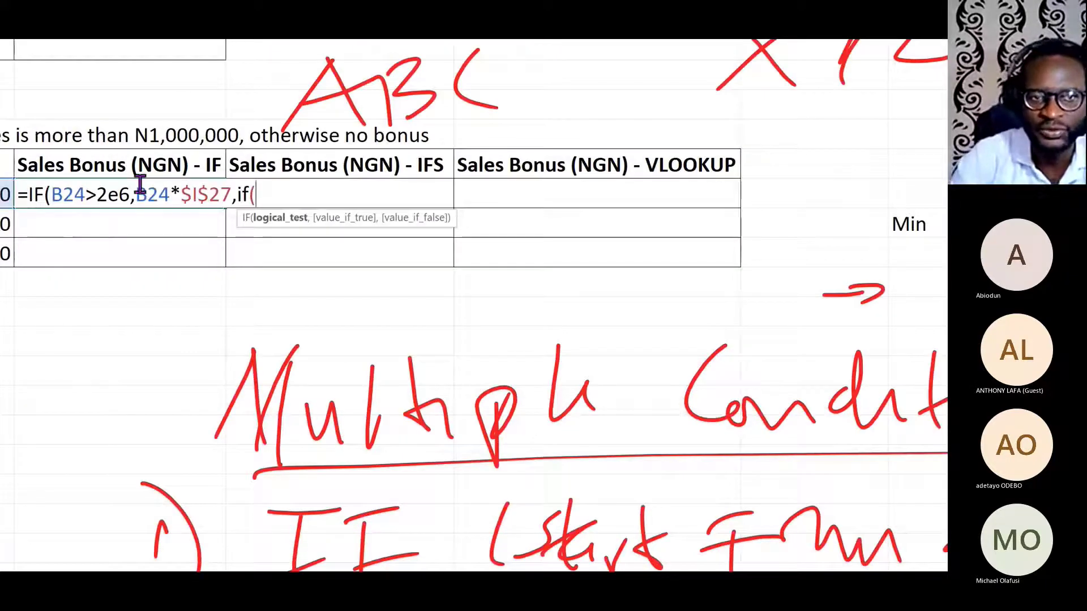
scroll(139, 184, "left", 5)
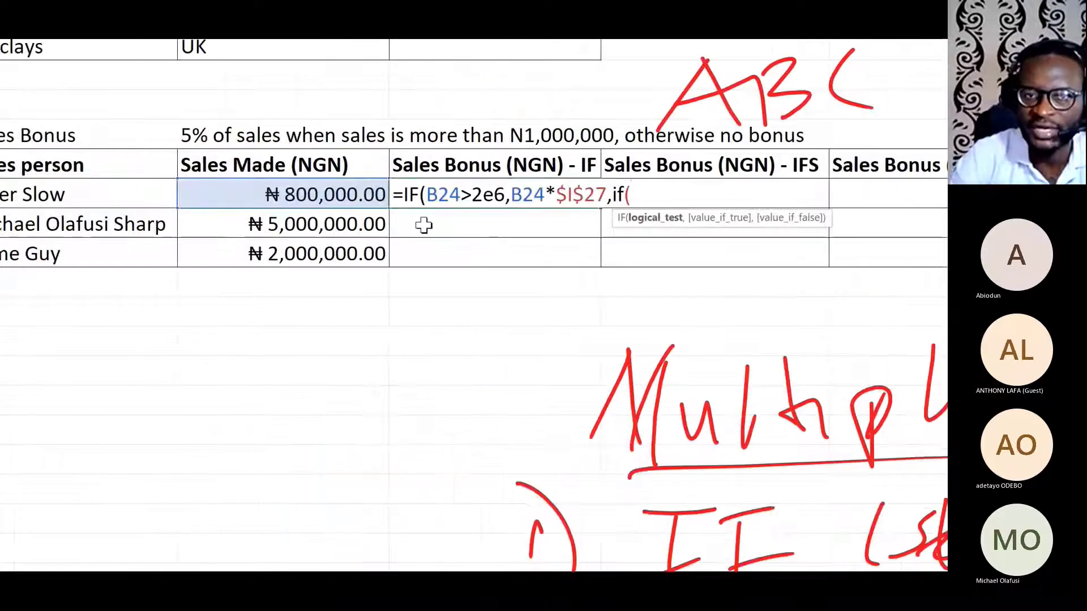
left_click(337, 198)
type(">1")
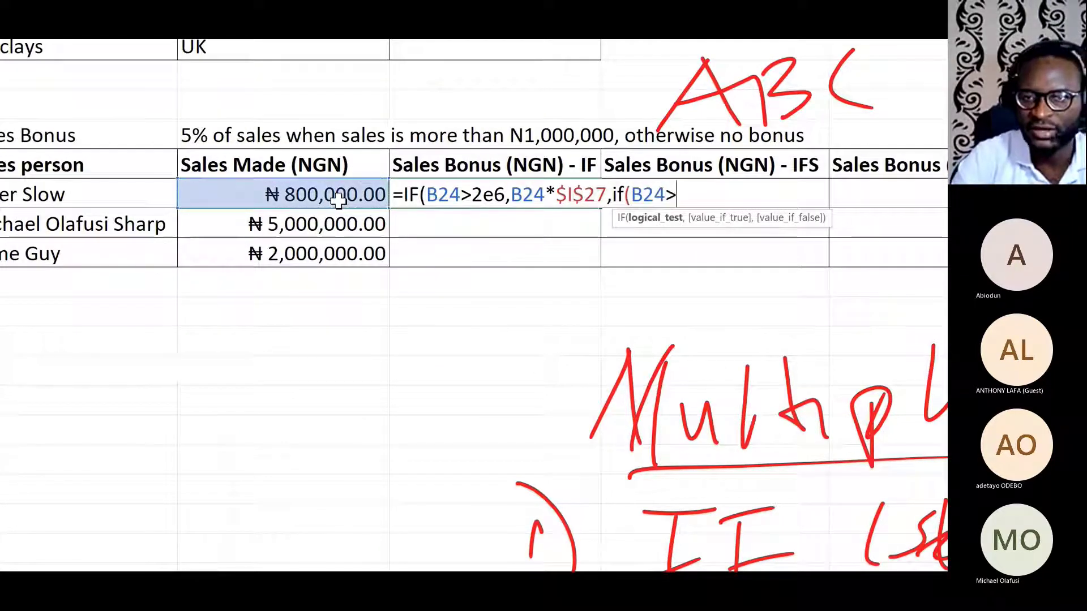
type("e6")
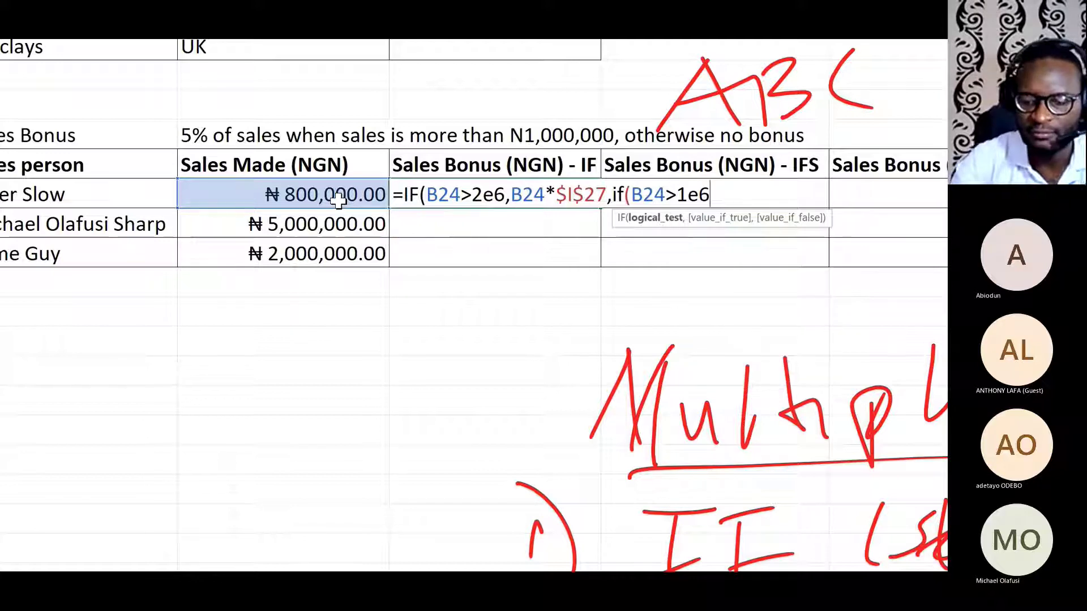
type(",")
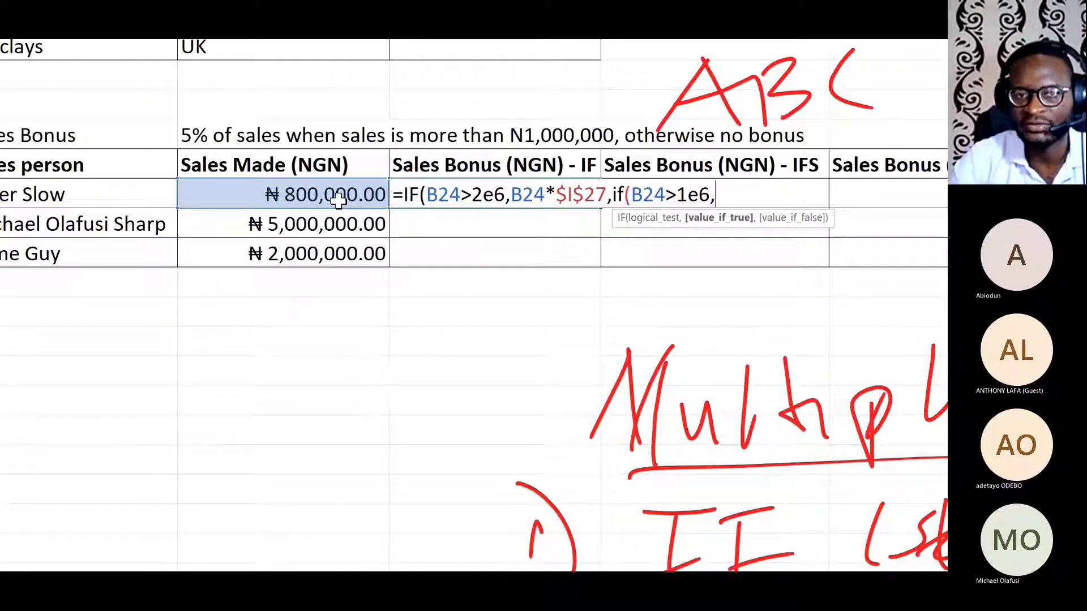
Step: Set the nested IF's value if true to B24*$I$26, using an absolute reference to the 5% rate
left_click(311, 196)
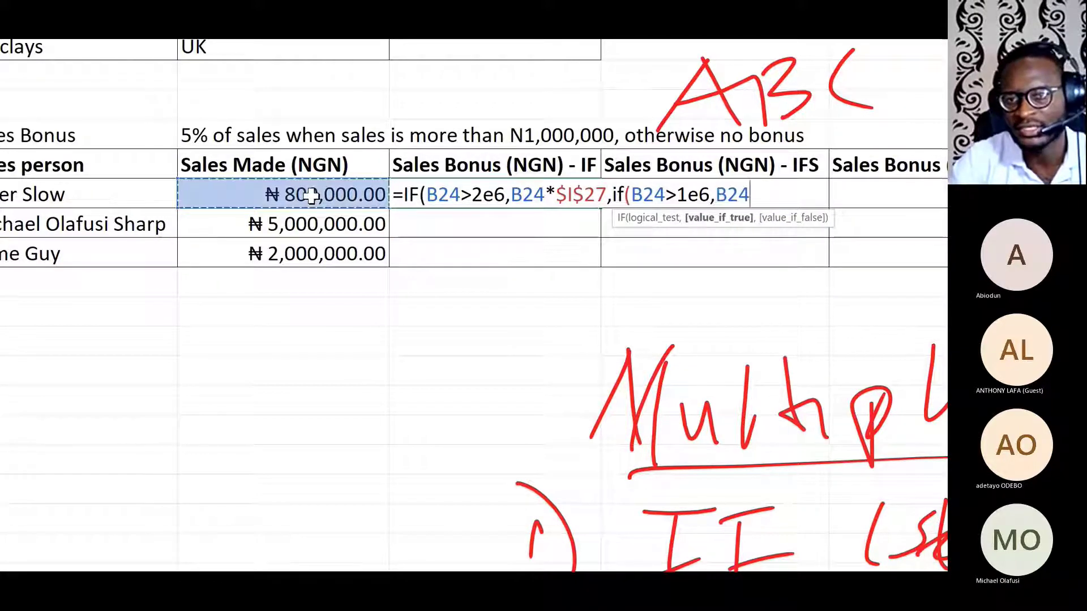
type("*")
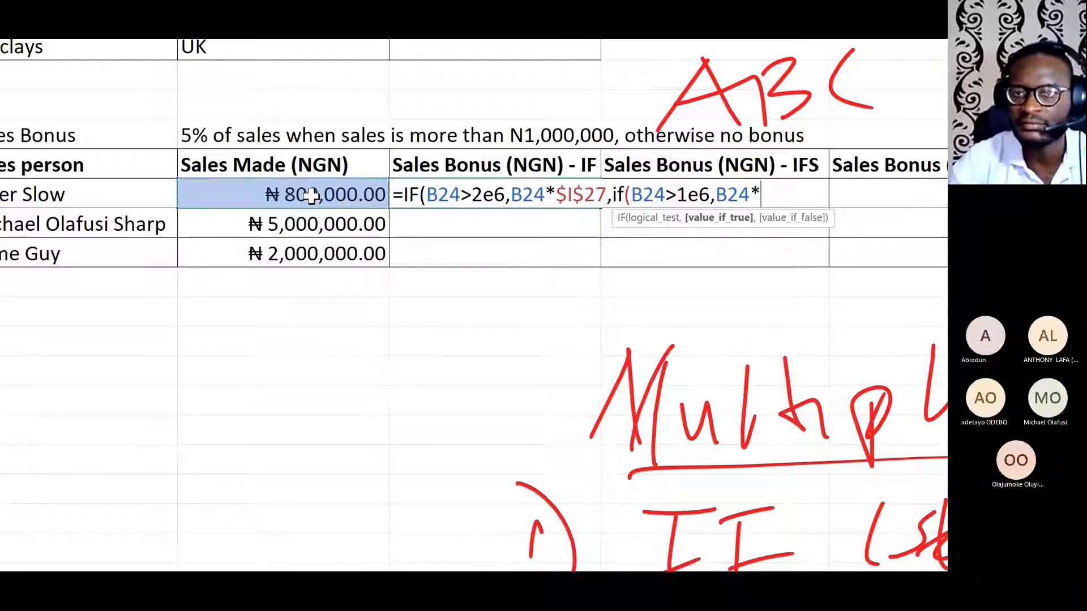
scroll(828, 300, "right", 10)
left_click(839, 254)
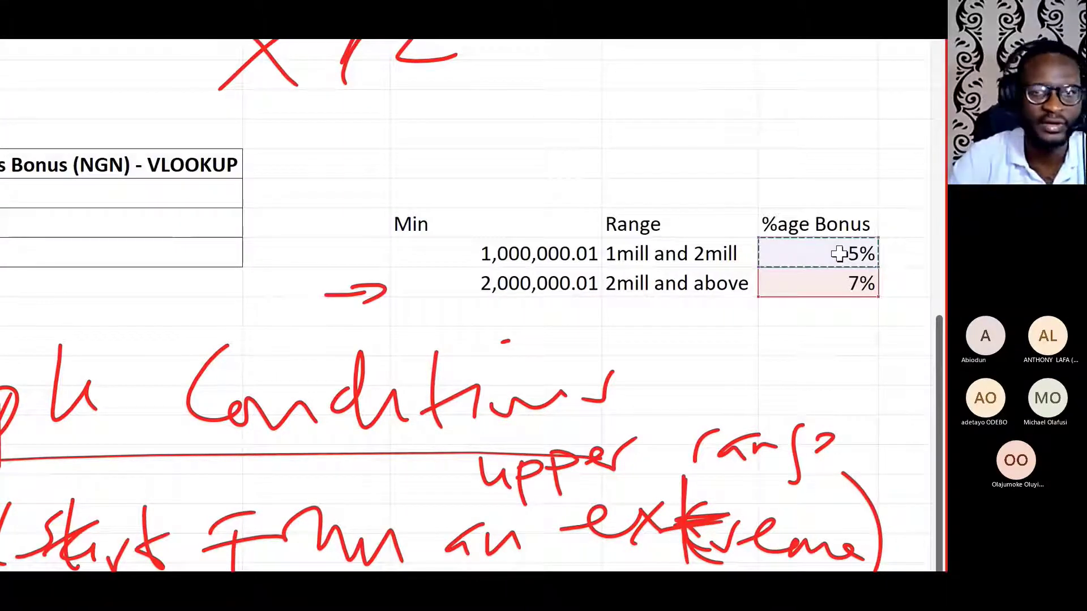
key("F4")
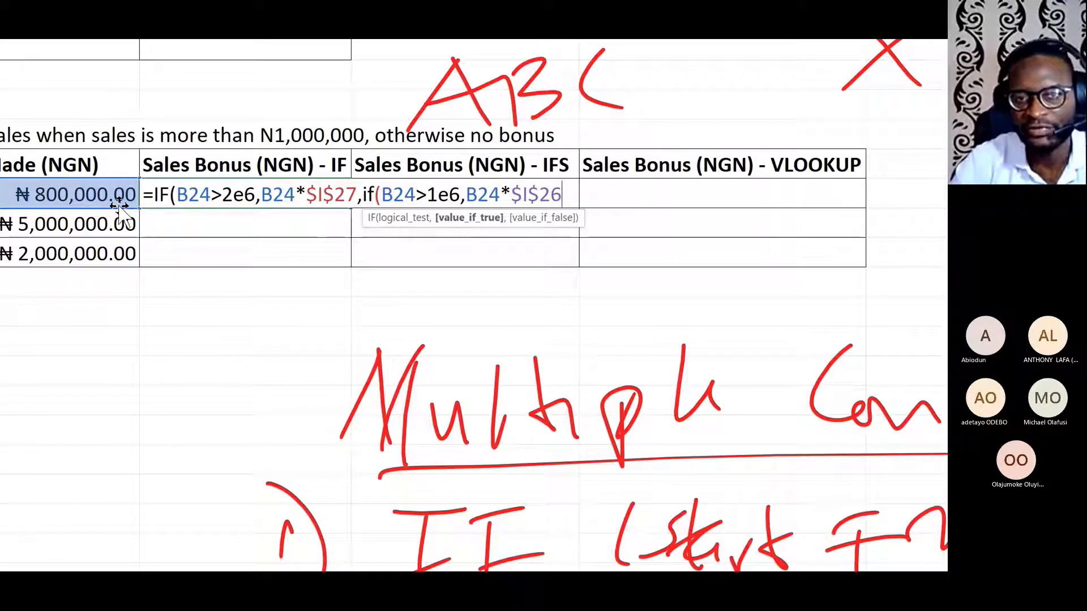
type(",")
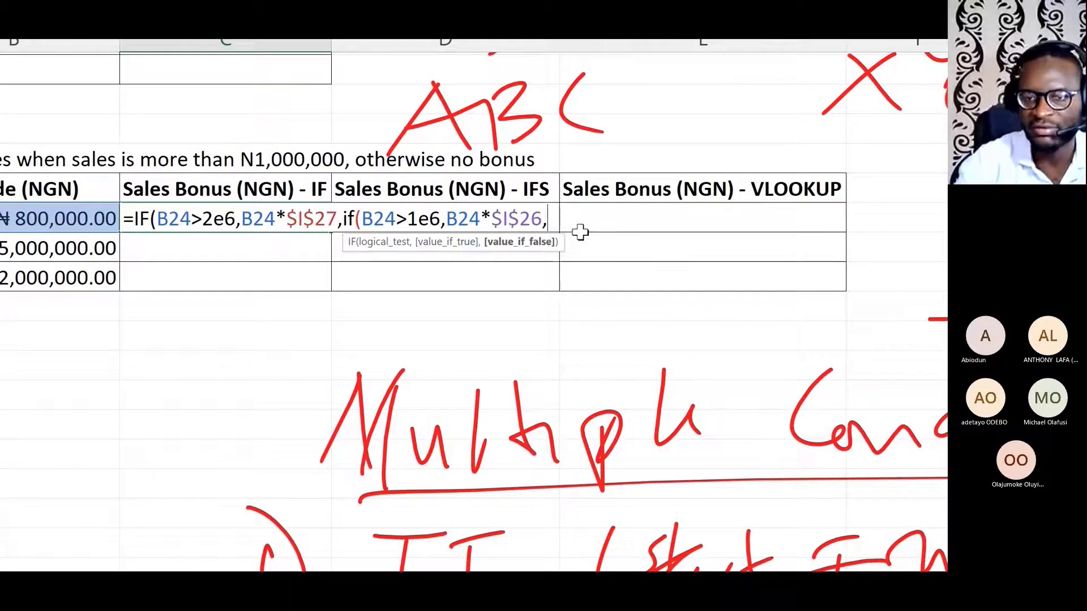
Step: Complete the nested IF with 0 as the value if false, enter the formula in C24 and fill it down to C26
type("0")
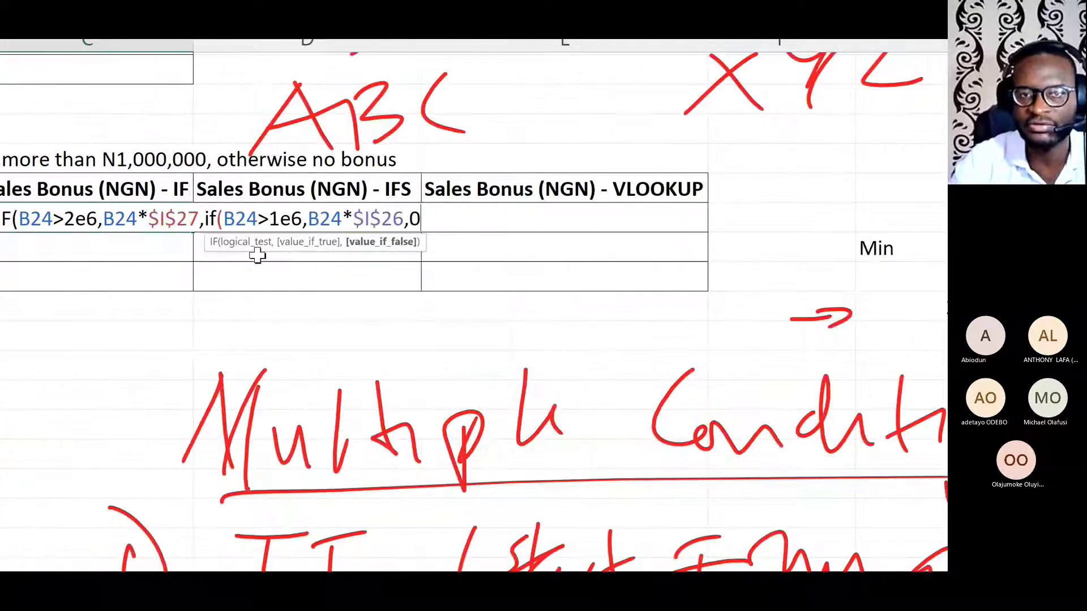
type("))")
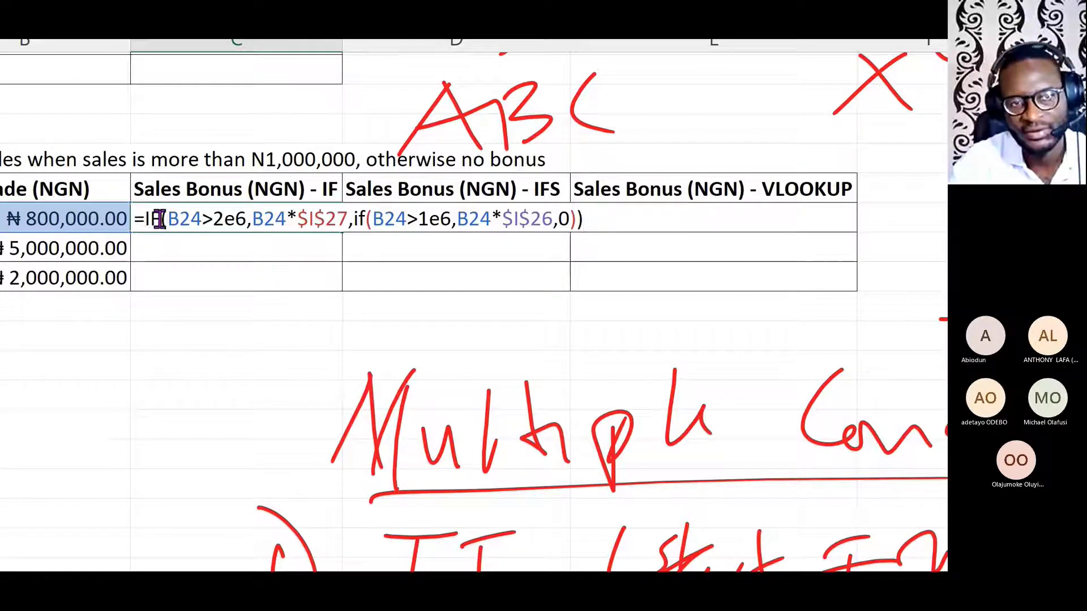
left_click_drag(165, 218, 553, 219)
left_click(354, 219)
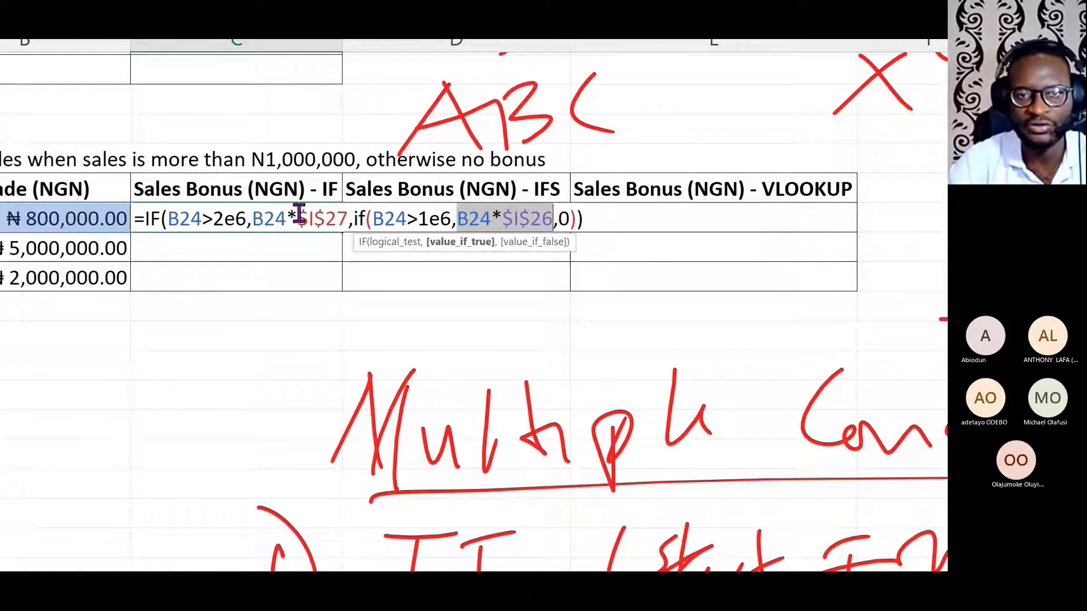
key("ctrl+Return")
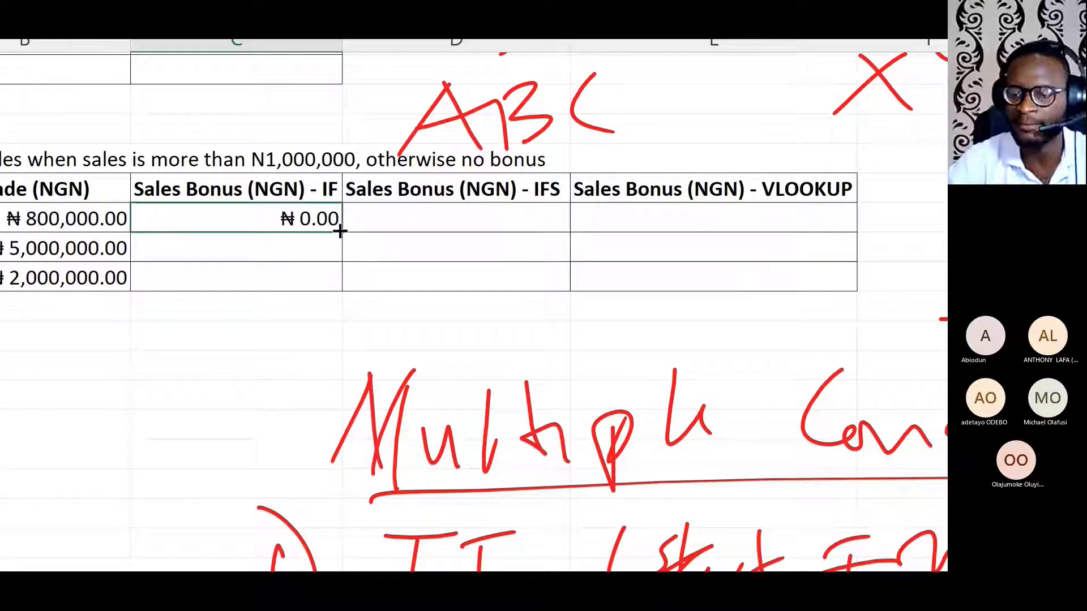
left_click_drag(341, 232, 342, 289)
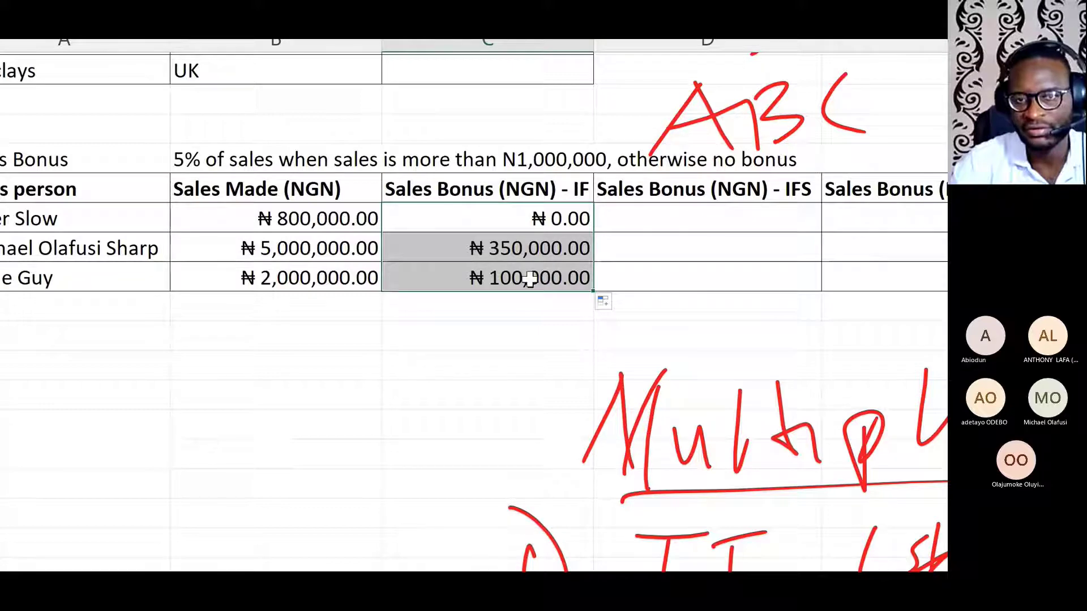
Step: Test the nested IF by temporarily changing the sales in B26 to 2000000.10, and undo the change
scroll(827, 330, "right", 5)
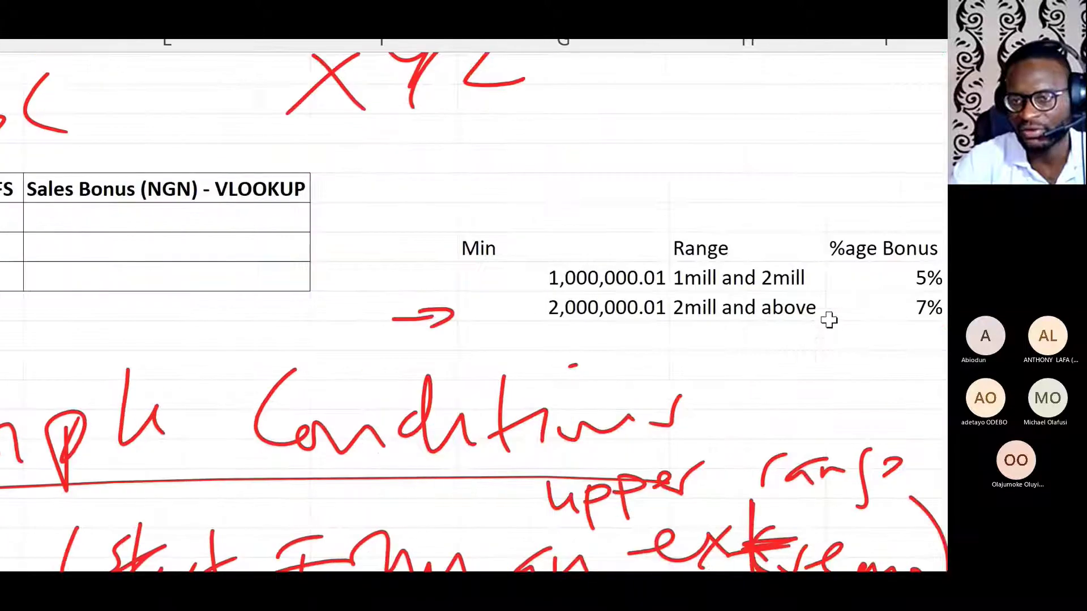
scroll(273, 306, "left", 5)
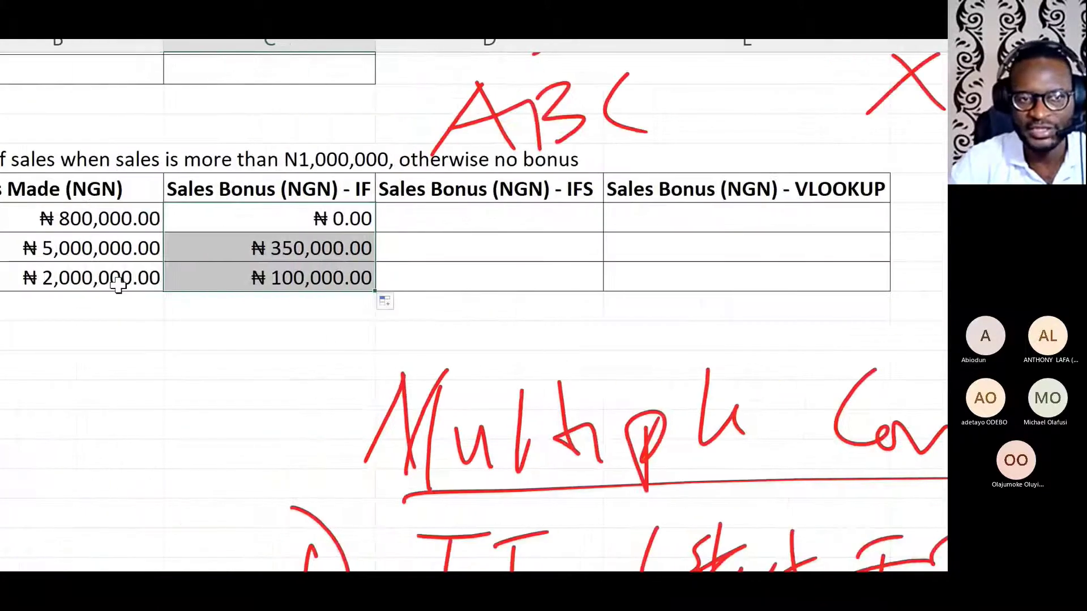
double_click(119, 277)
left_click(172, 277)
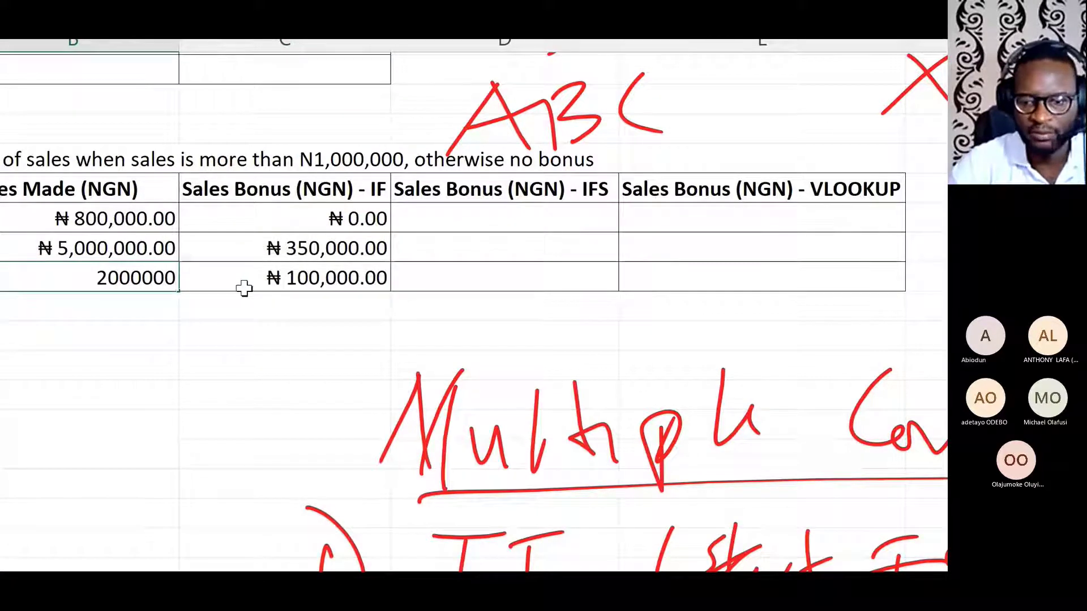
type(".")
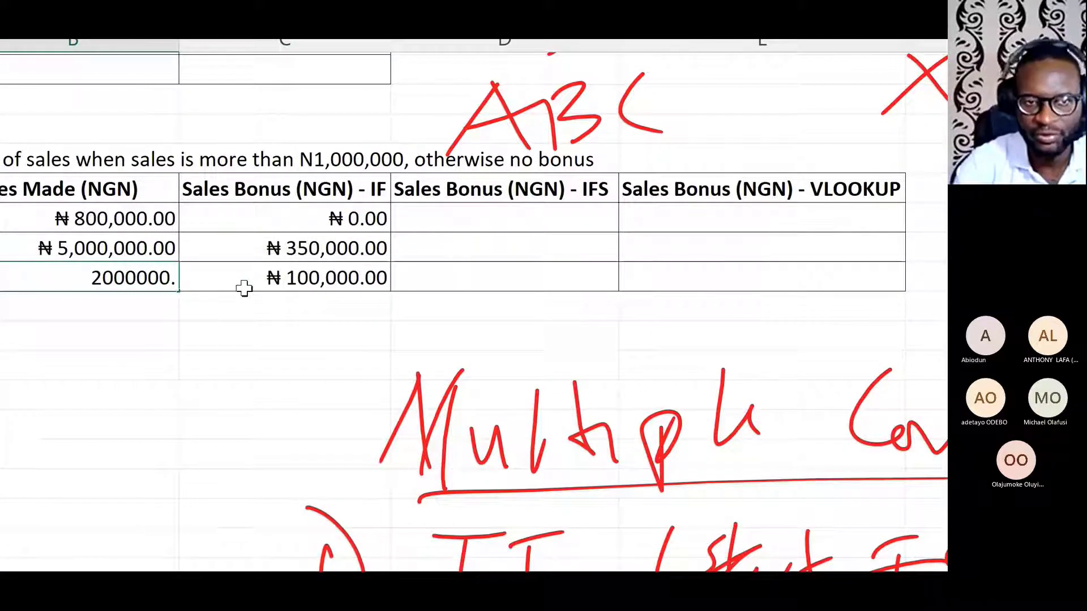
type("10")
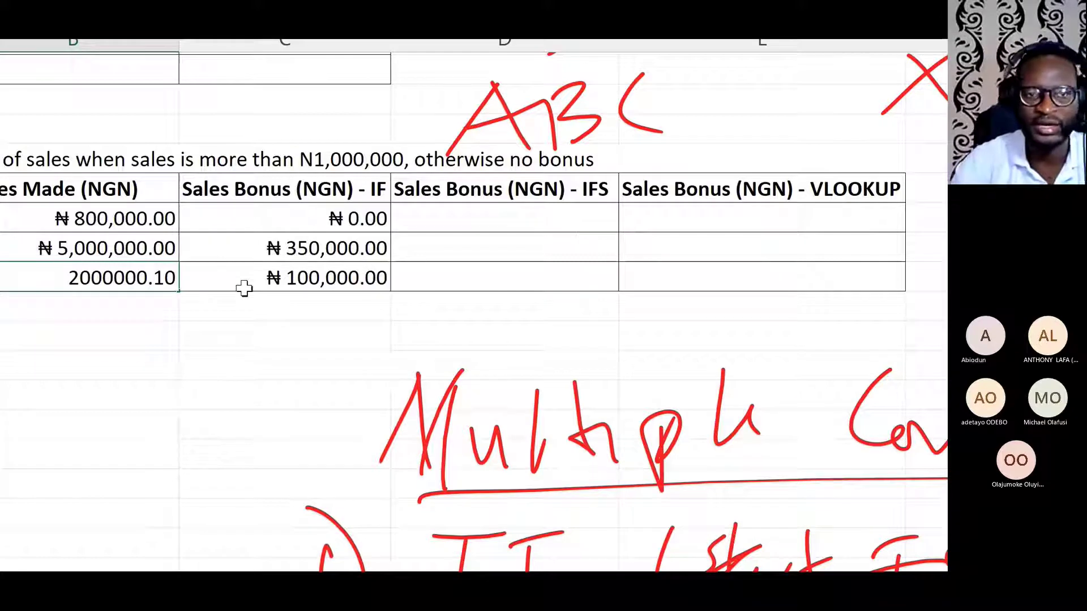
key("Return")
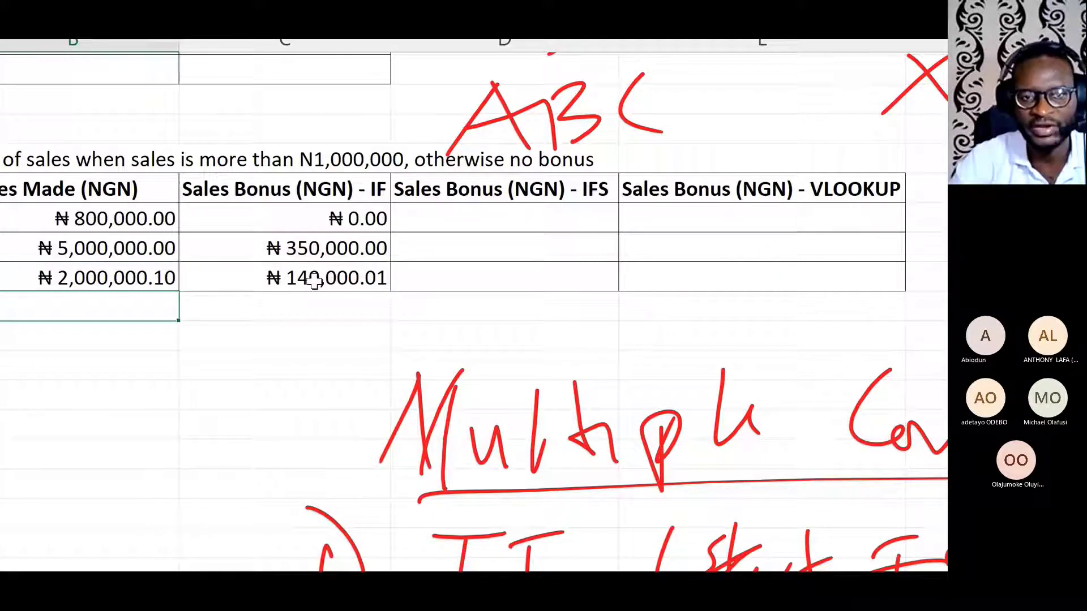
scroll(829, 381, "right", 10)
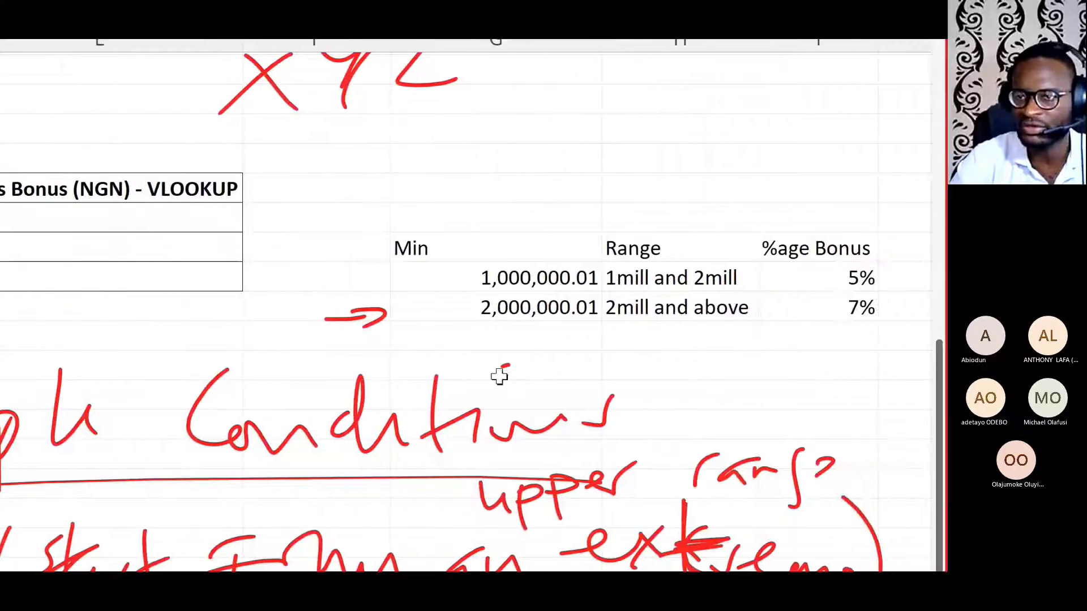
scroll(117, 354, "left", 10)
scroll(118, 335, "left", 3)
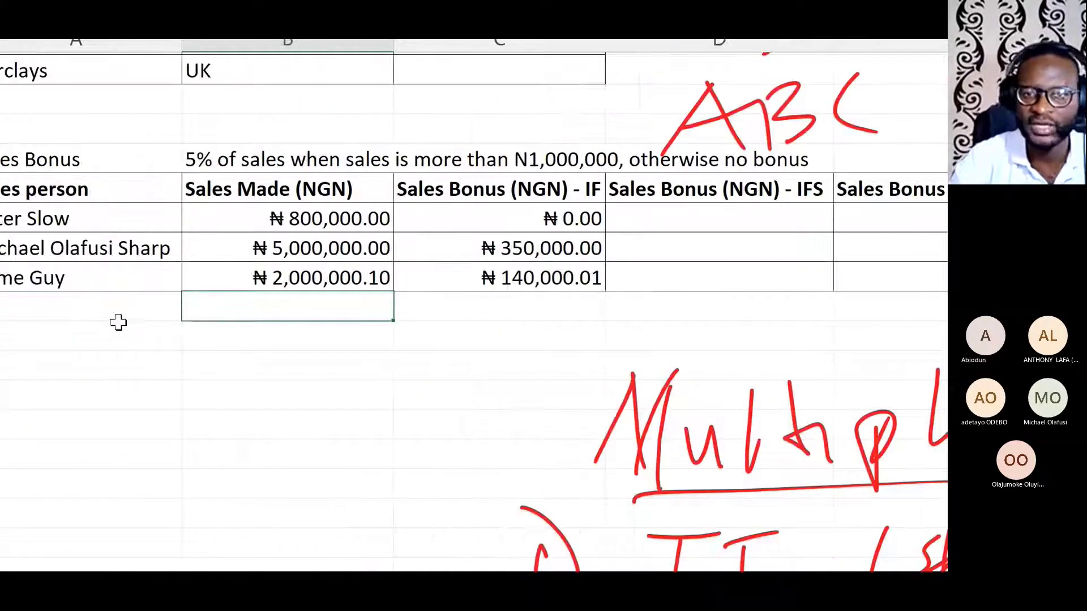
key("ctrl+z")
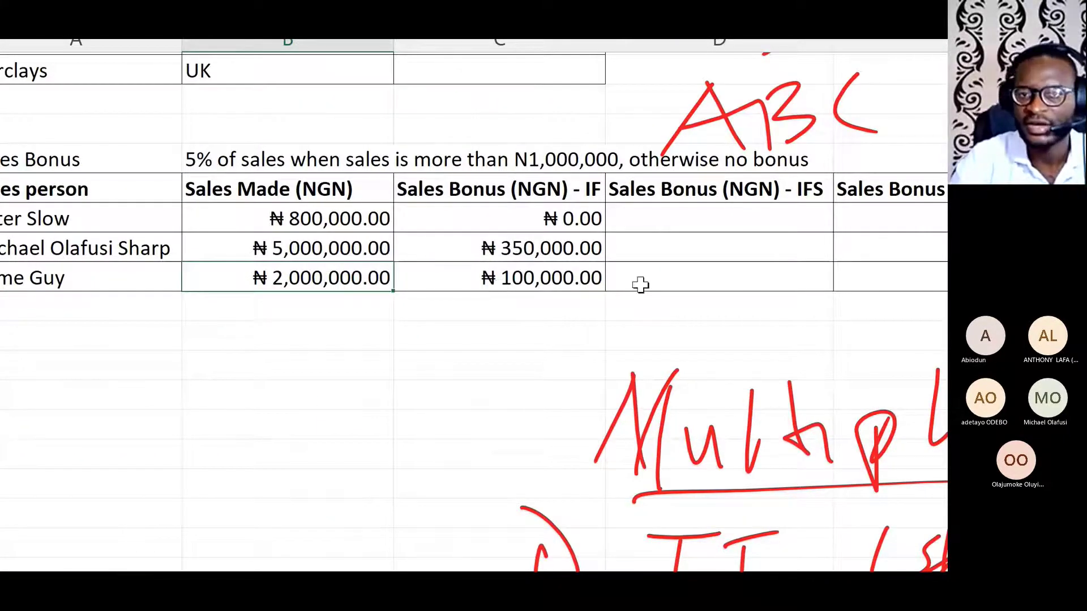
Step: Start an IFS formula in D24, the first cell of the Sales Bonus (NGN) - IFS column
scroll(643, 240, "right", 5)
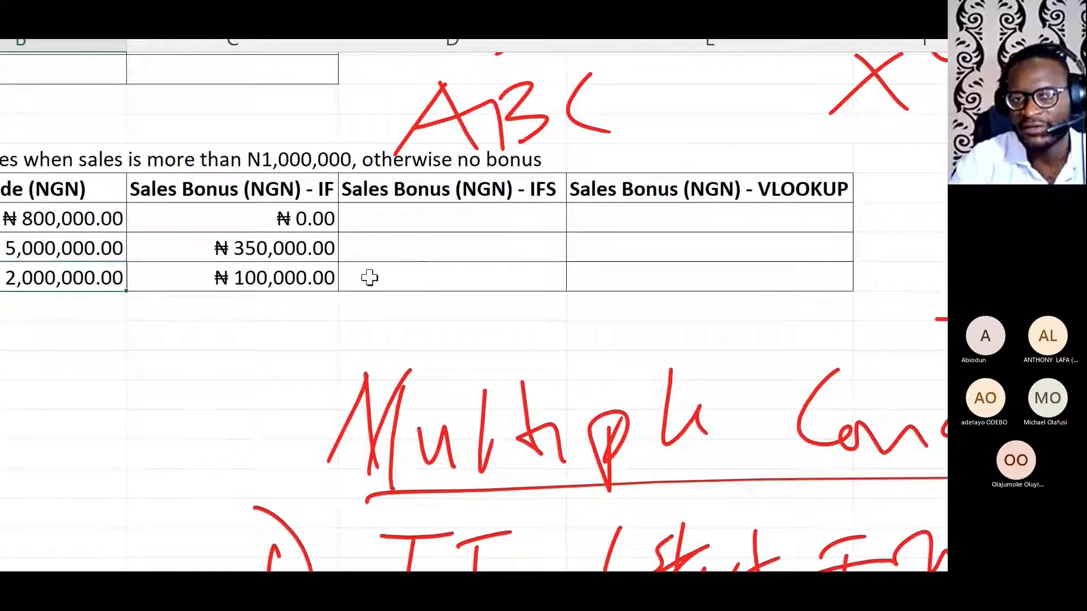
scroll(311, 376, "left", 3)
left_click(613, 222)
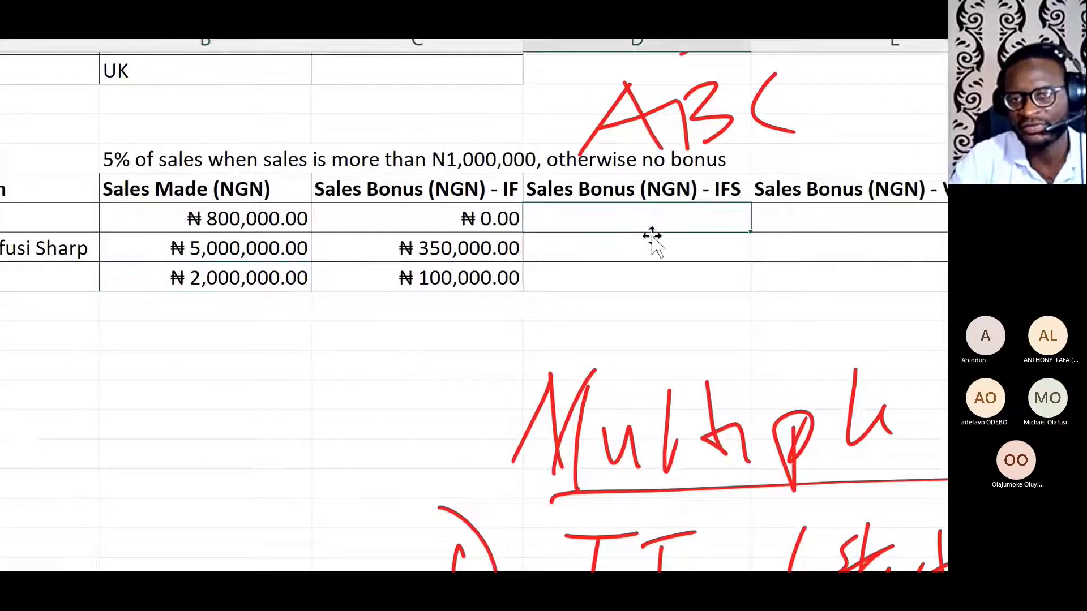
type("=IF")
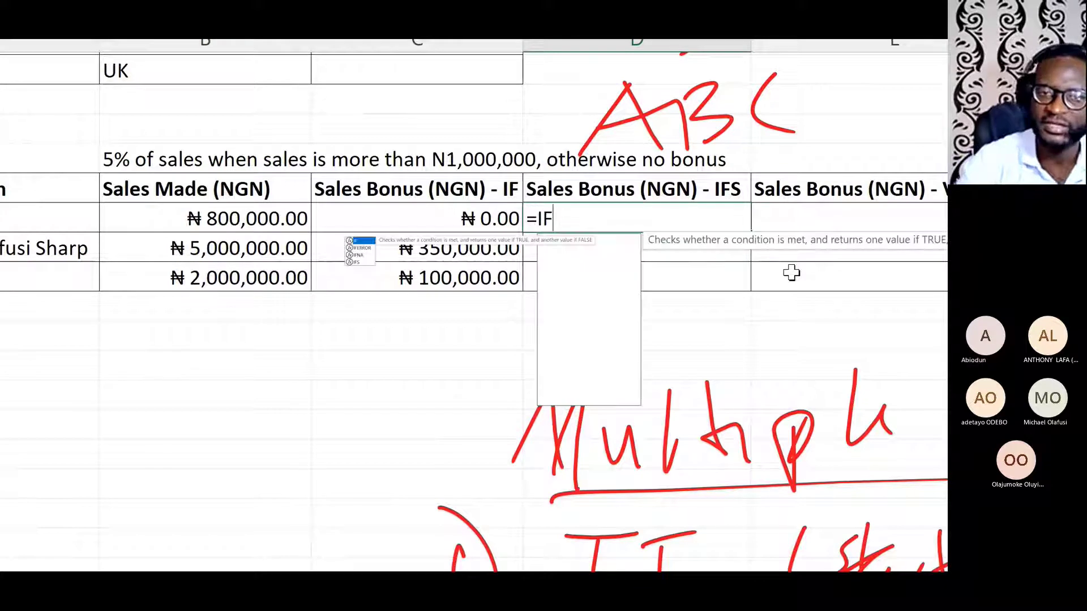
type("S(")
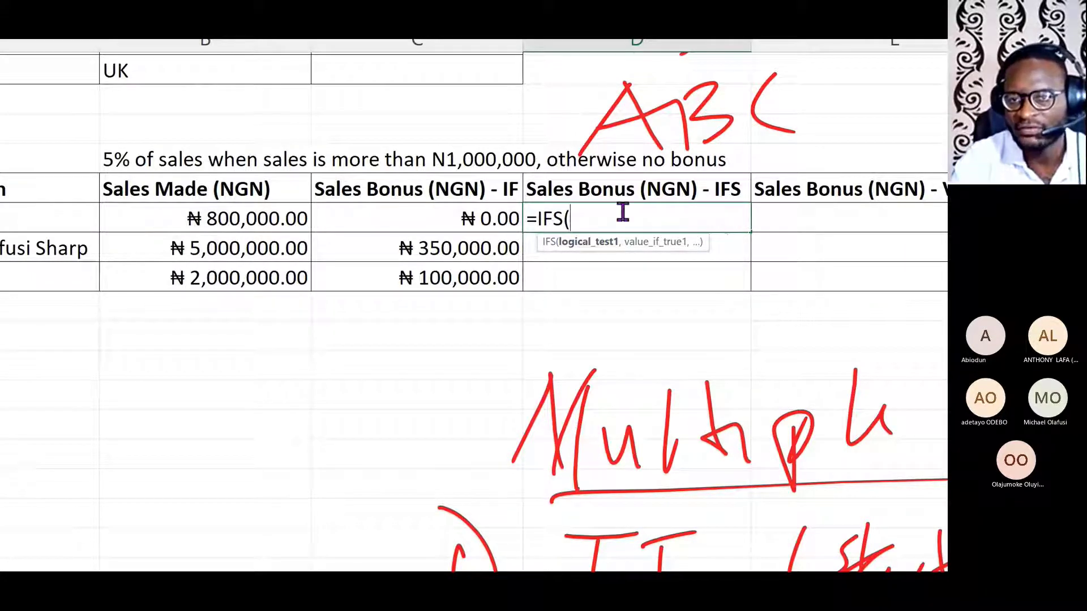
scroll(815, 300, "right", 6)
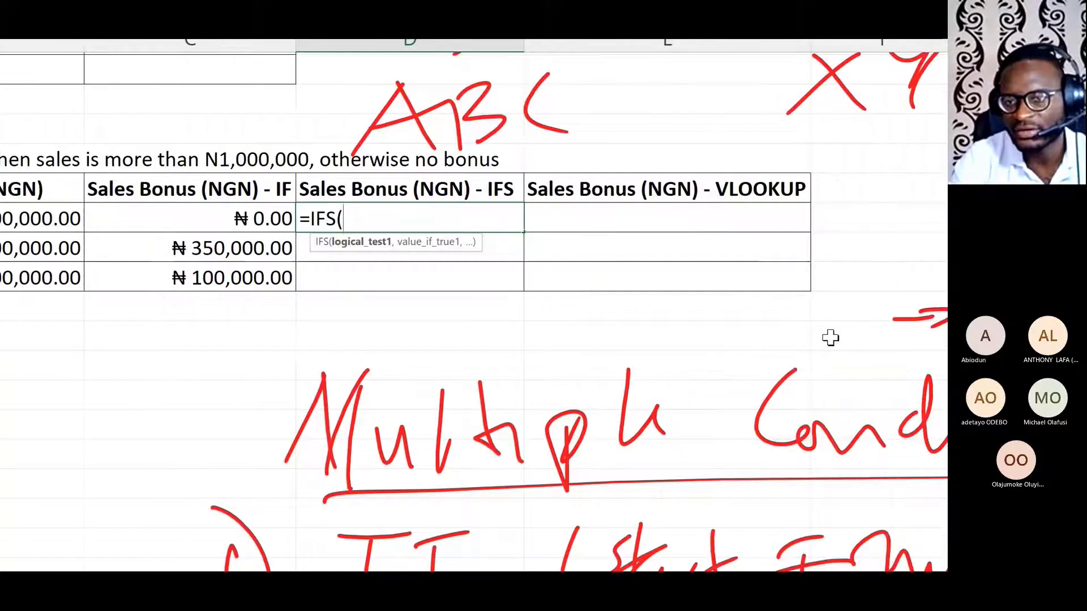
scroll(829, 353, "right", 1)
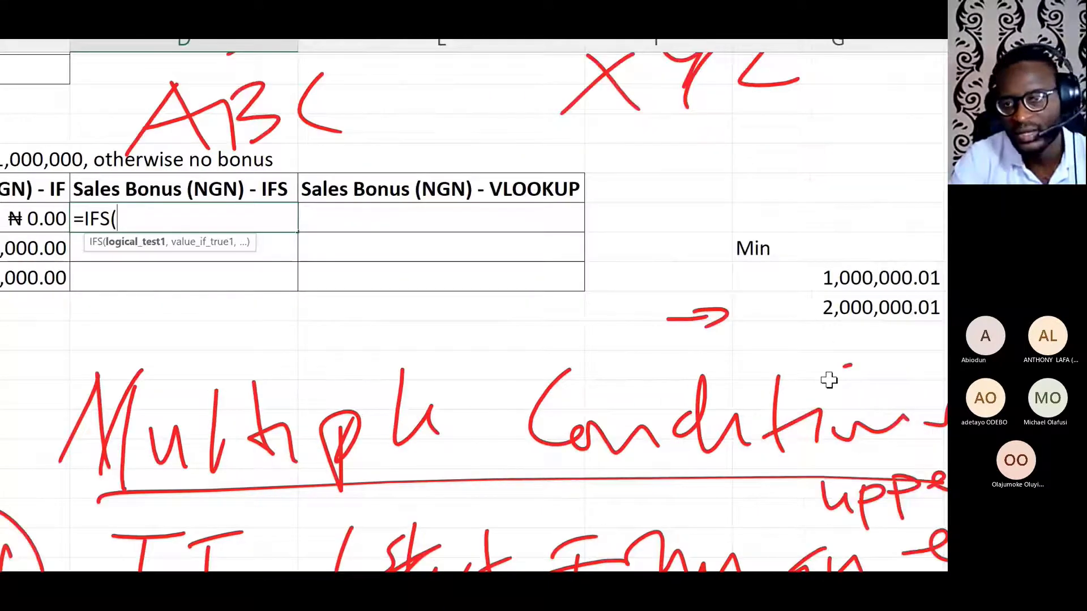
scroll(828, 380, "right", 4)
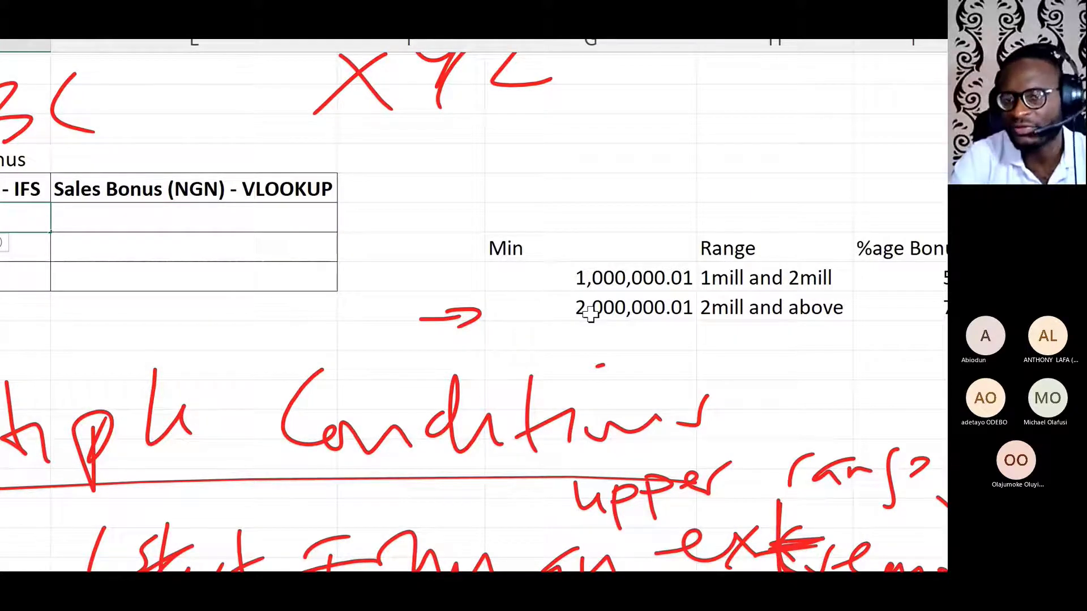
type("=IFS(")
Step: Set the first logical test of the IFS formula to B24>2e6
scroll(119, 230, "left", 5)
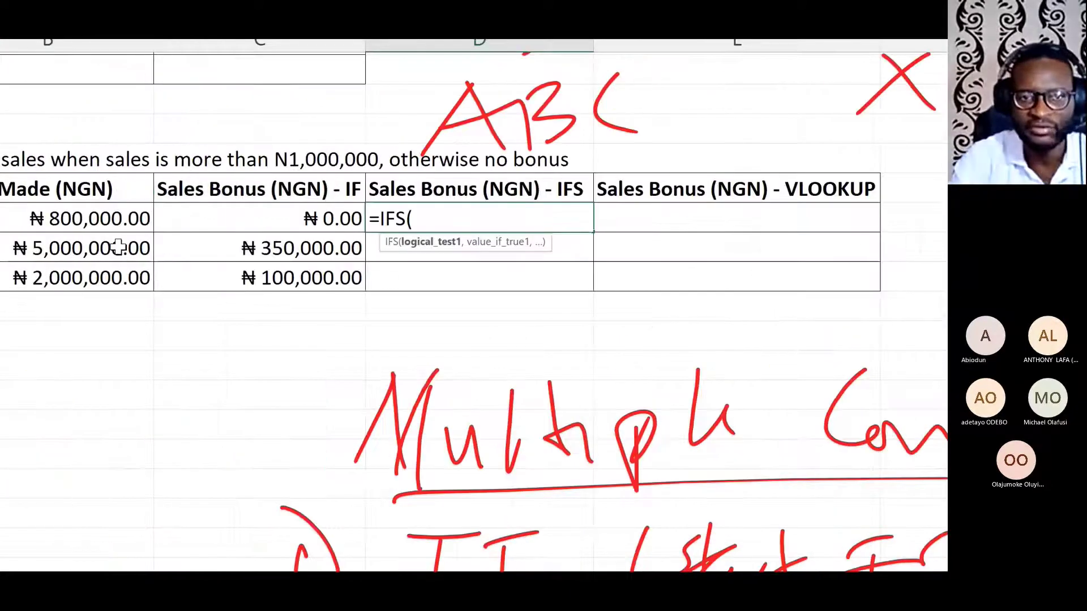
scroll(117, 223, "left", 1)
left_click(117, 220)
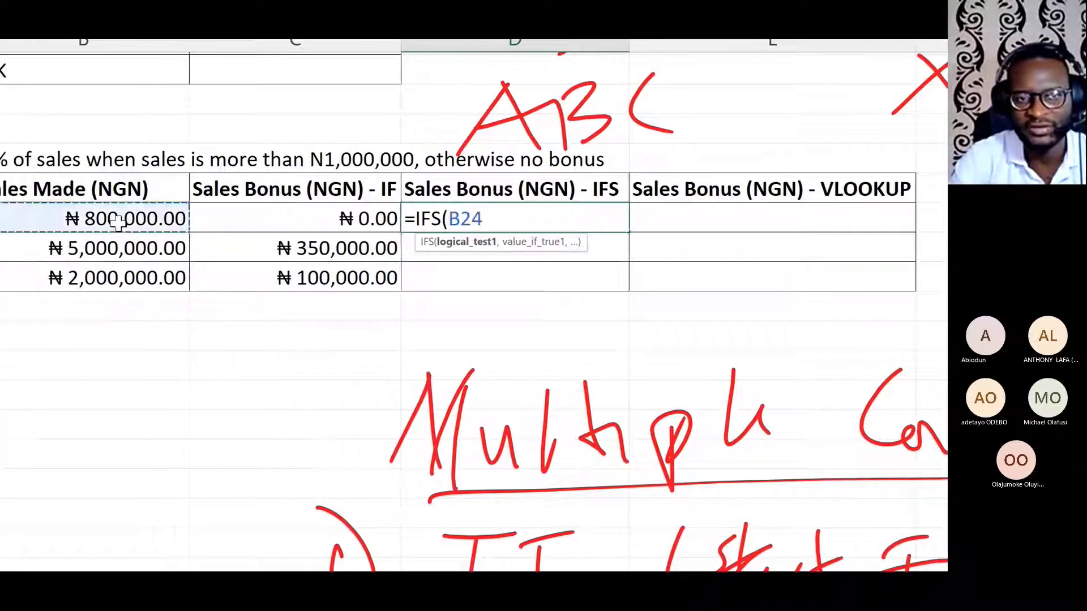
type(">")
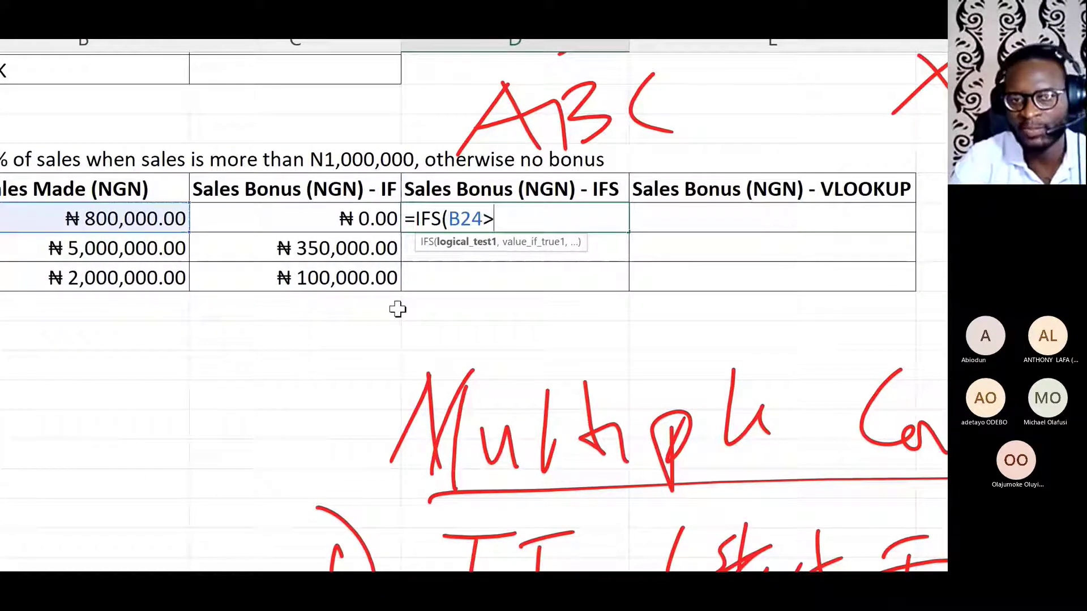
scroll(793, 309, "right", 1)
type("2")
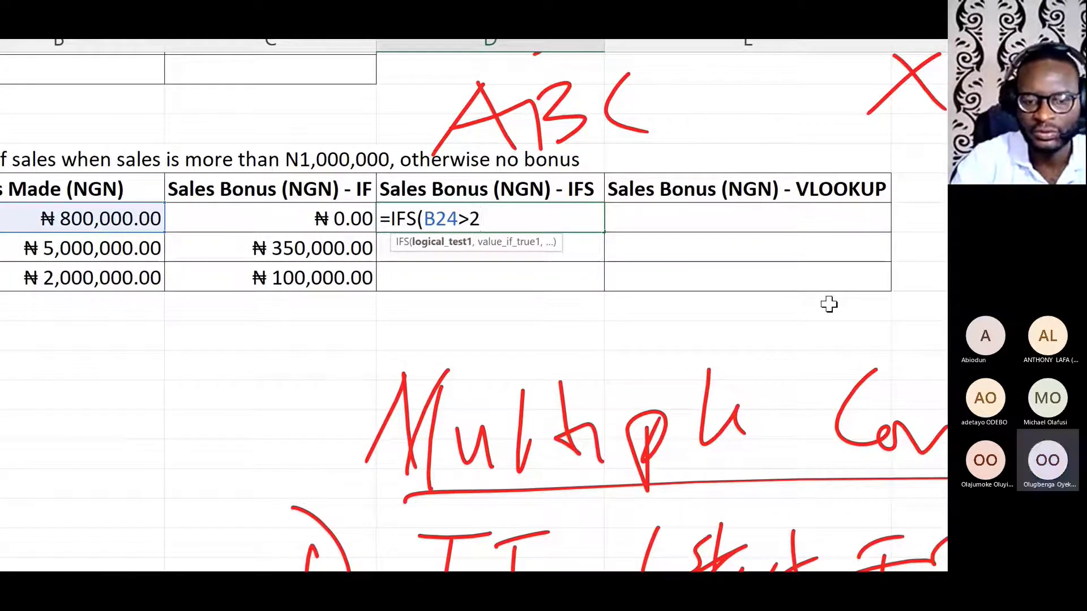
type("e6")
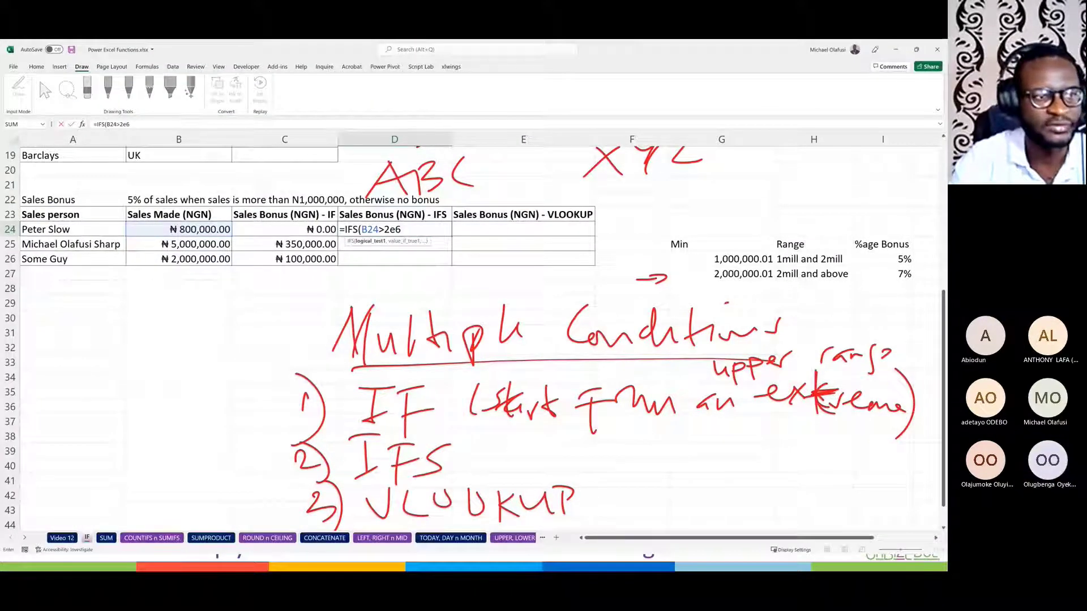
key("alt+Tab")
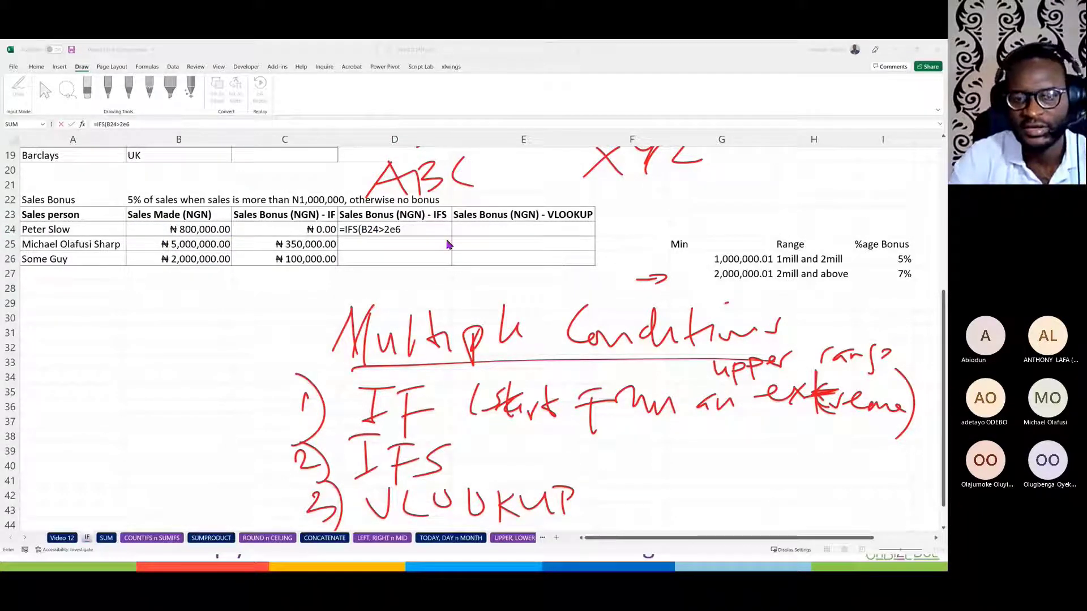
left_click(426, 229)
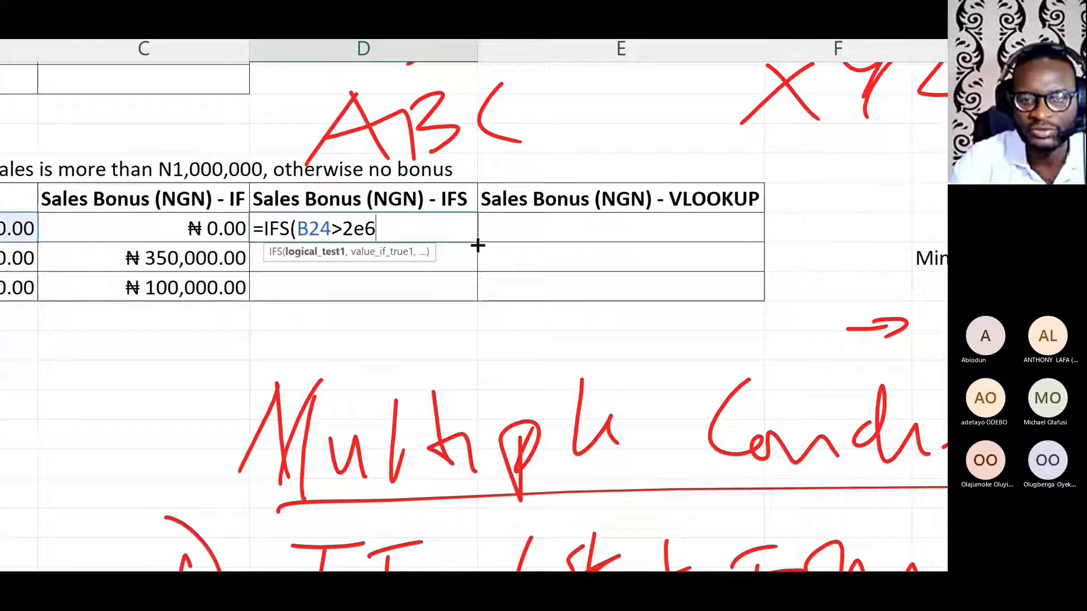
type(",")
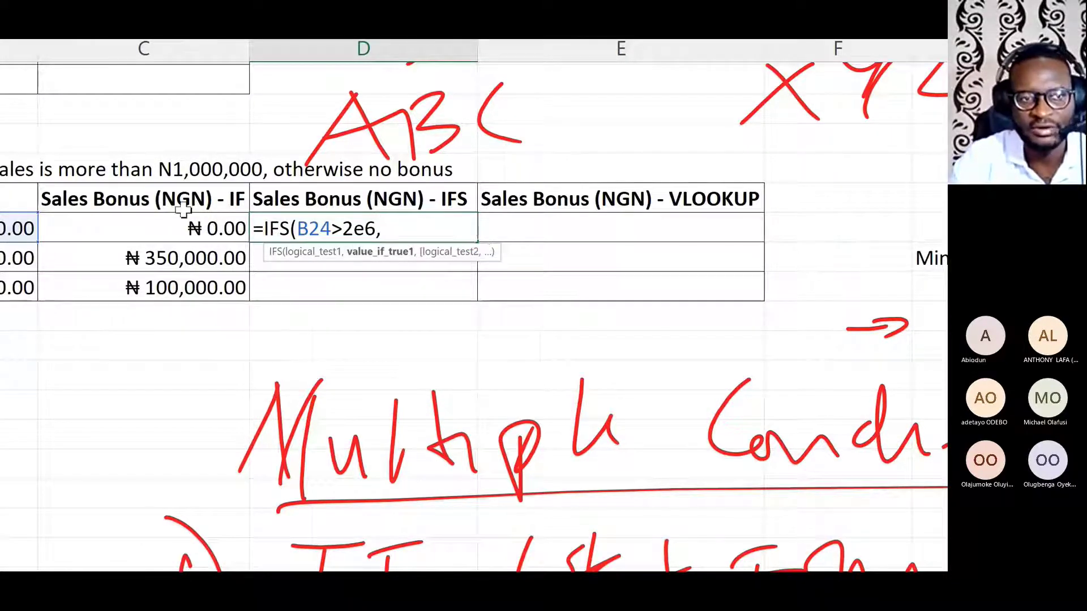
Step: Set the IFS formula's first value if true to B24*$I$27, using an absolute reference to the 7% rate
left_click(190, 228)
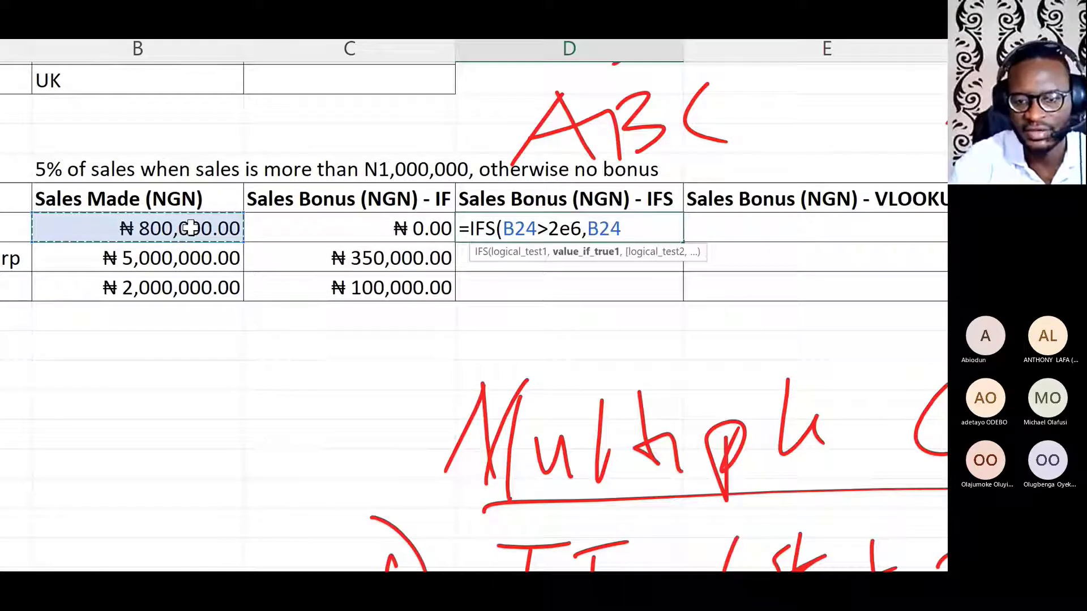
type("*")
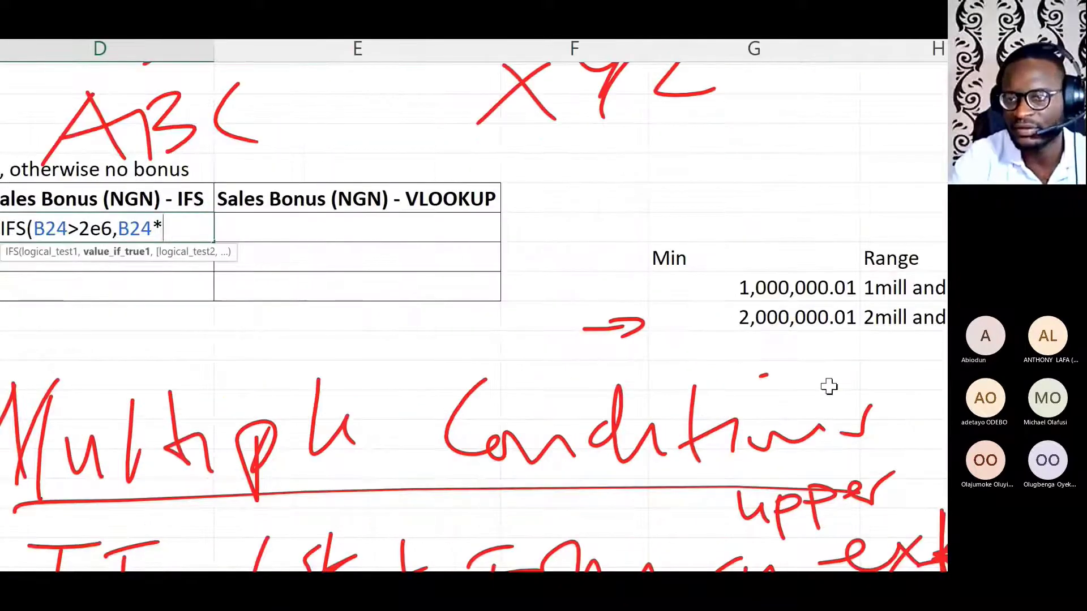
left_click(838, 318)
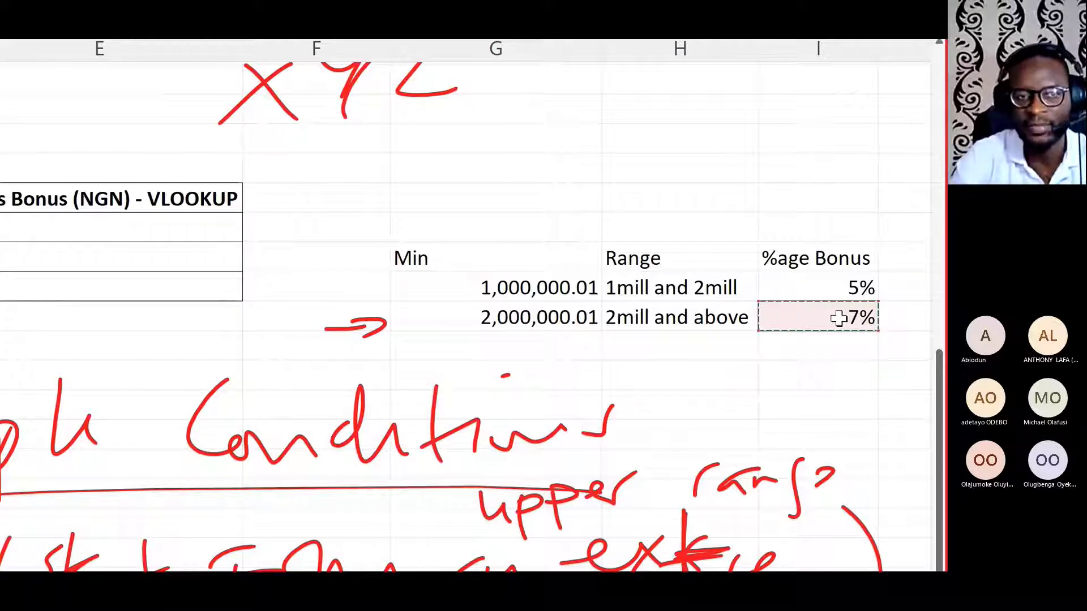
key("F4")
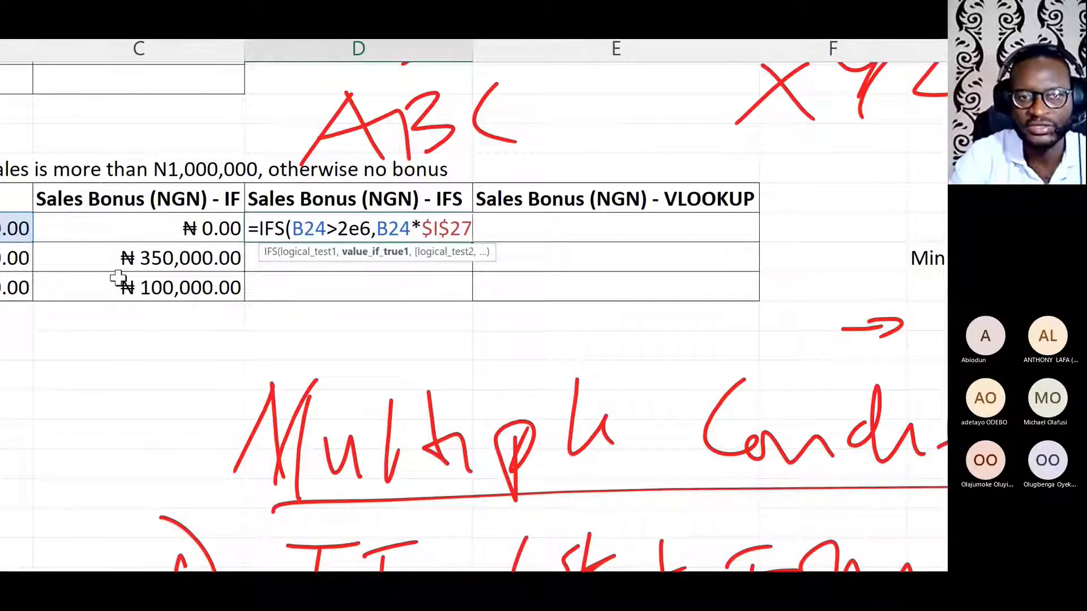
left_click_drag(293, 228, 481, 230)
left_click(479, 229)
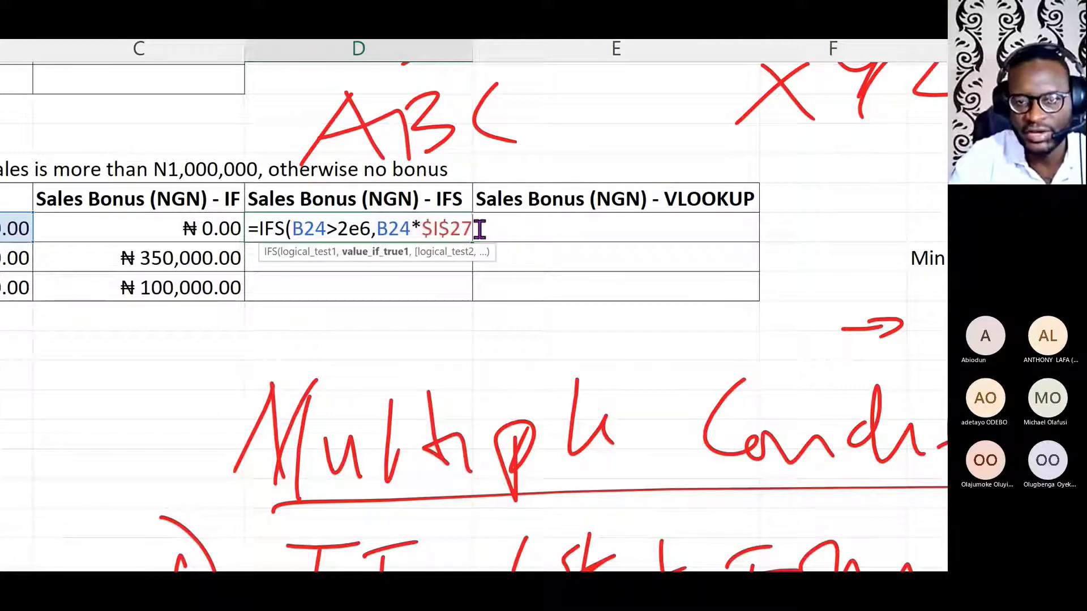
type(",")
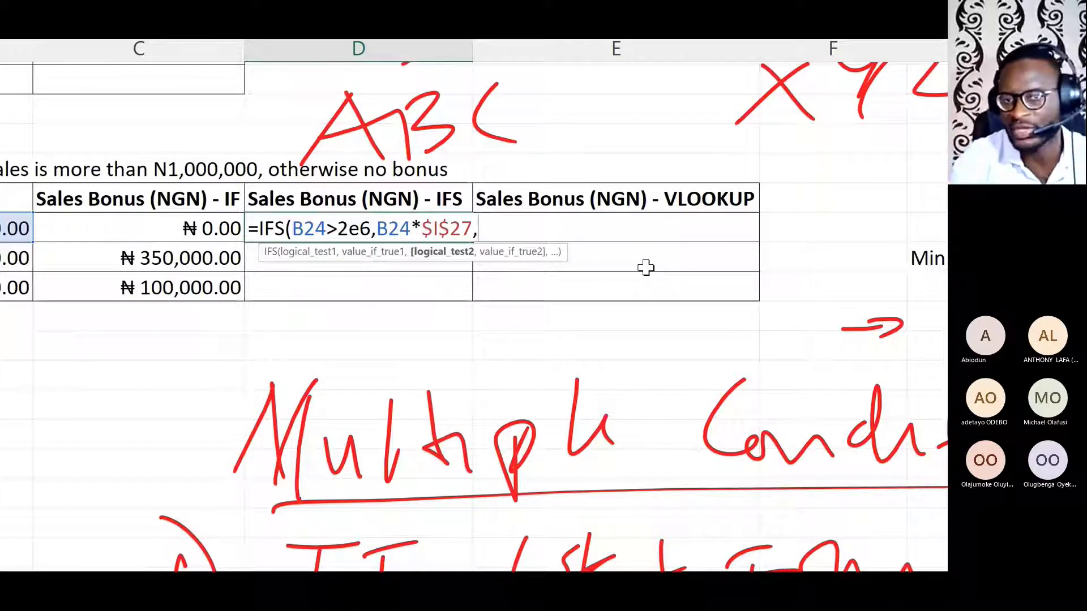
Step: Set the second logical test of the IFS formula in D24 to B24>1e6
scroll(317, 259, "left", 2)
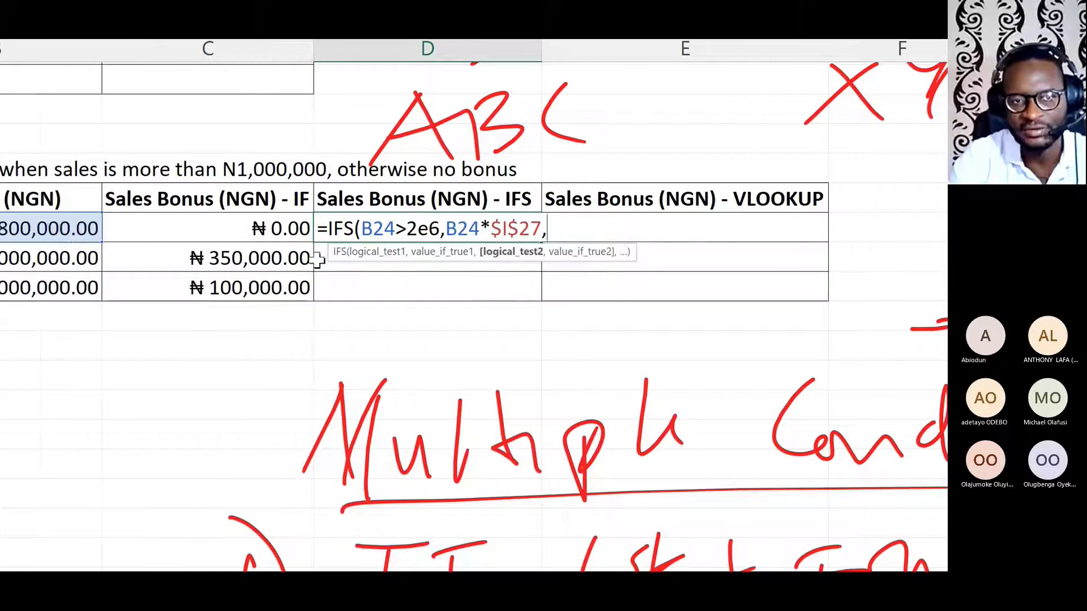
scroll(117, 226, "left", 2)
left_click(118, 231)
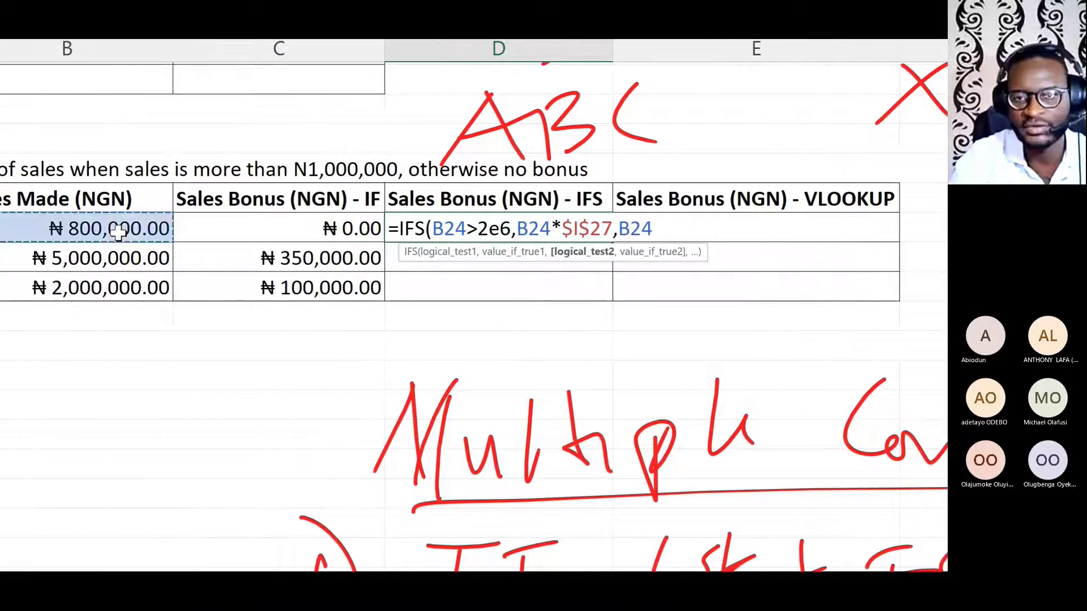
scroll(827, 259, "right", 5)
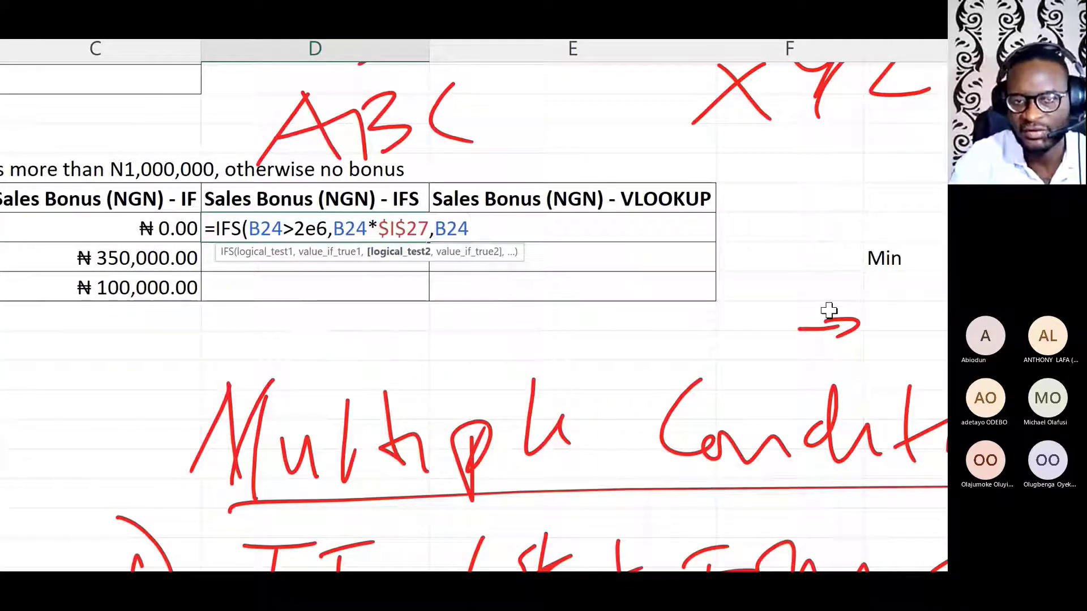
scroll(827, 311, "right", 12)
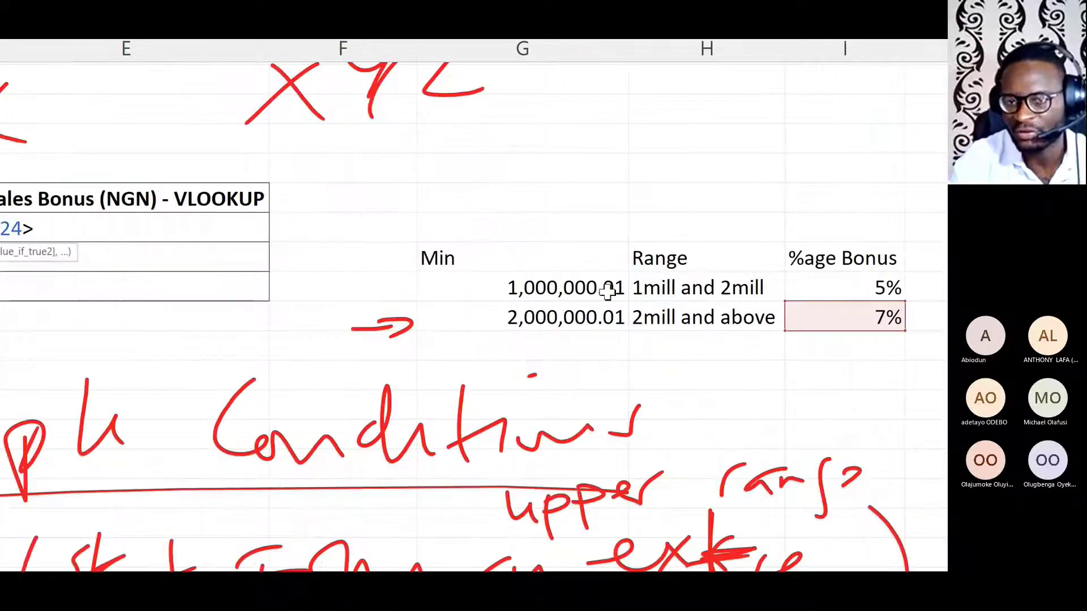
scroll(447, 290, "left", 10)
type("1")
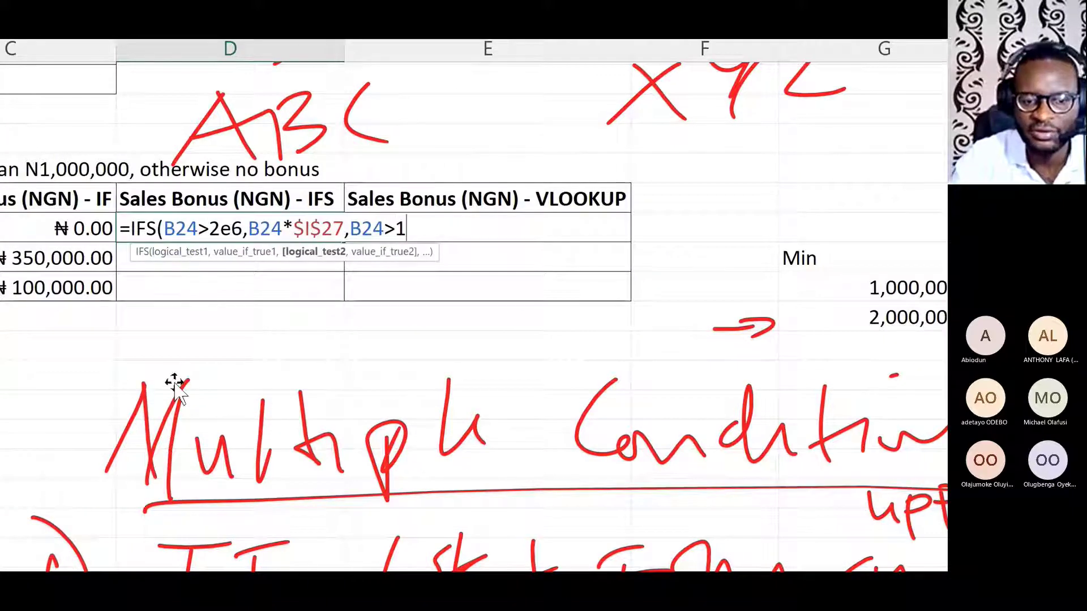
type("e6")
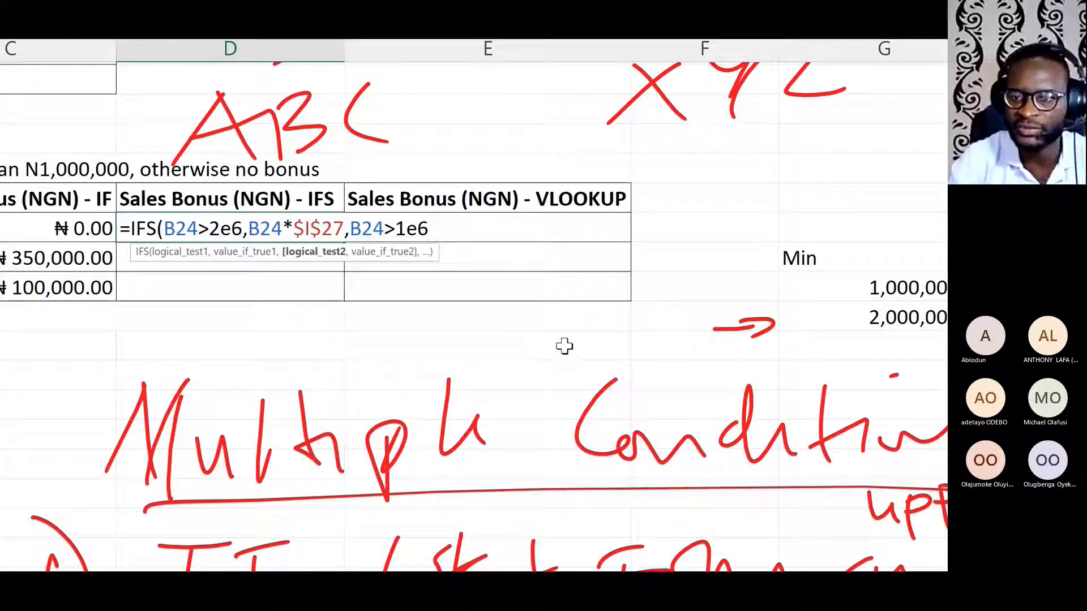
Step: Write the second test's threshold out in full as 1000000 to illustrate the notation, and restore it to 1e6
key("BackSpace")
key("BackSpace")
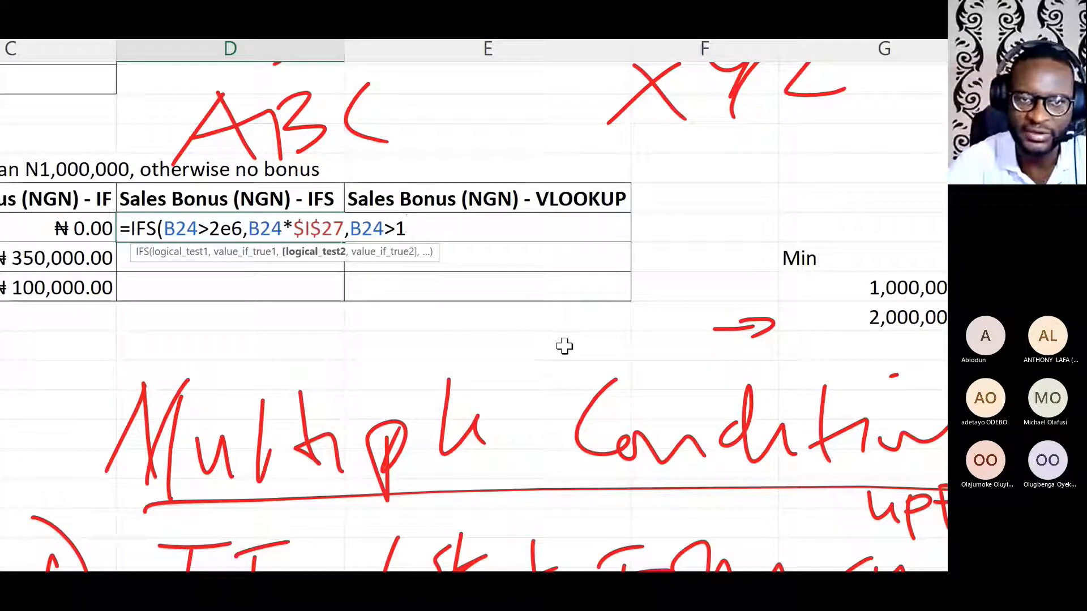
type("000000")
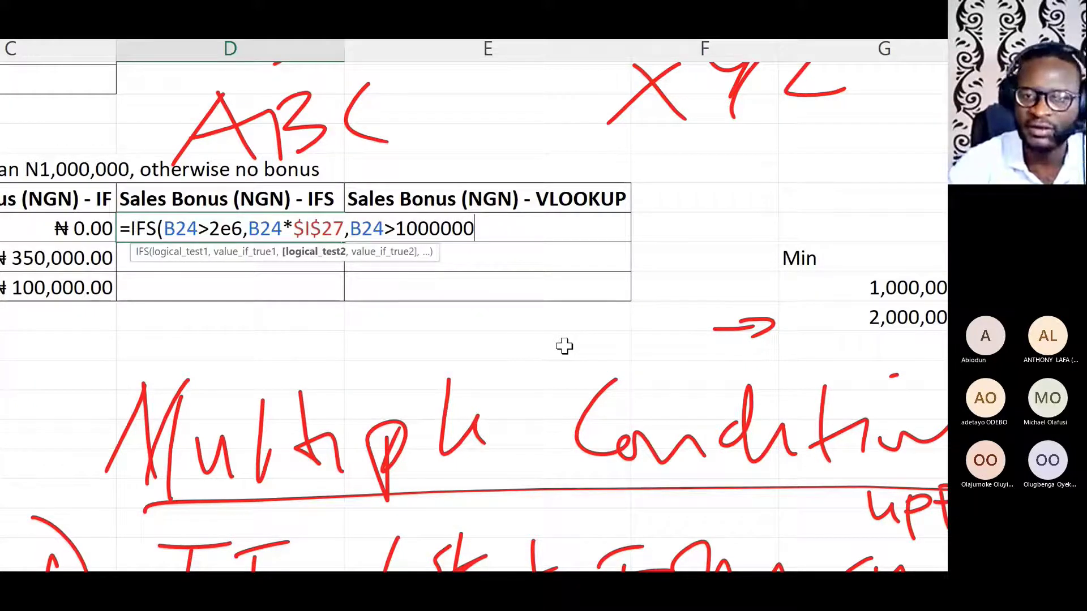
key("BackSpace")
key("BackSpace")
key("BackSpace")
key("BackSpace")
key("BackSpace")
key("BackSpace")
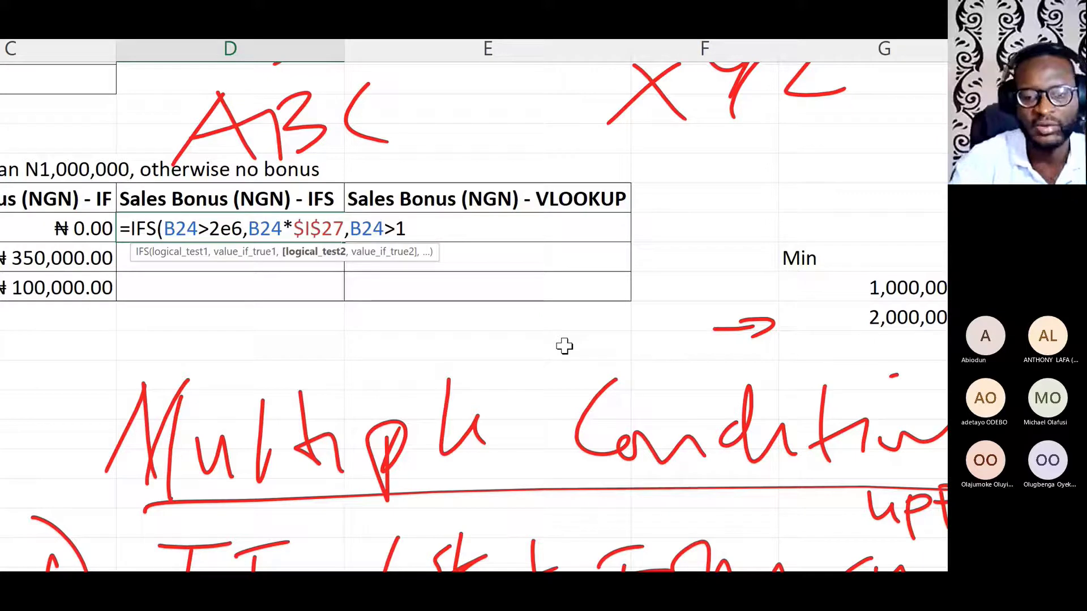
type("e6")
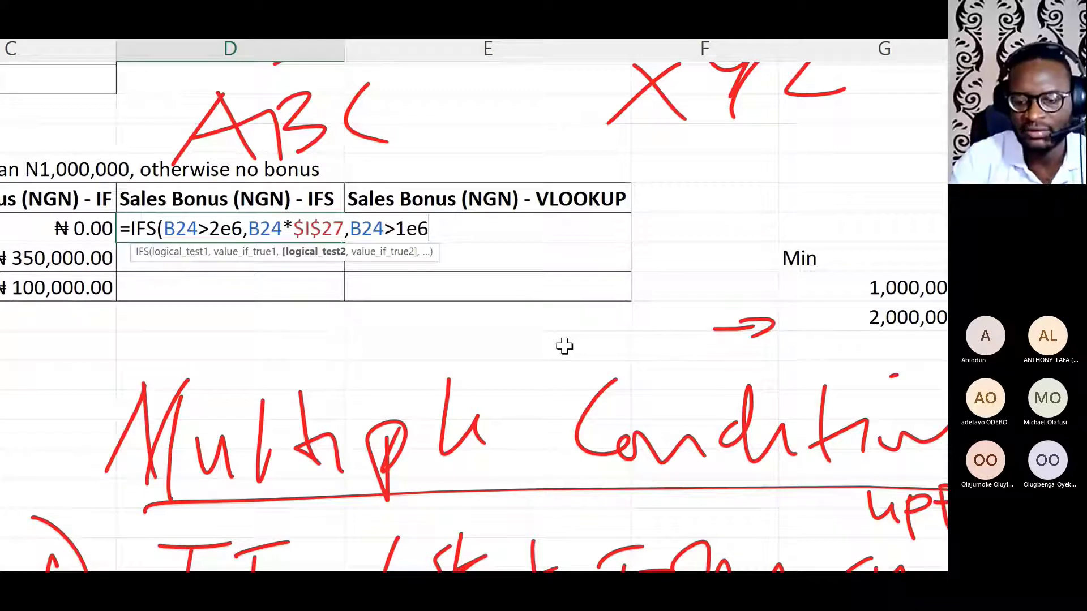
Step: Set the IFS formula's second value if true to B24*$I$26, using an absolute reference to the 5% rate
type(",")
scroll(119, 257, "left", 3)
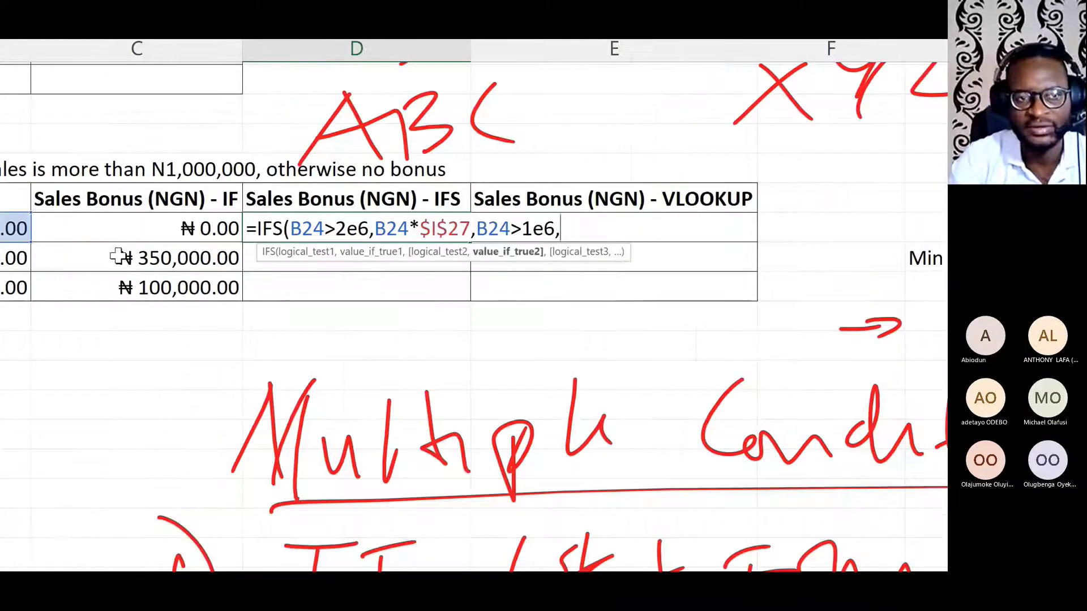
scroll(136, 243, "left", 3)
left_click(150, 225)
scroll(792, 280, "right", 4)
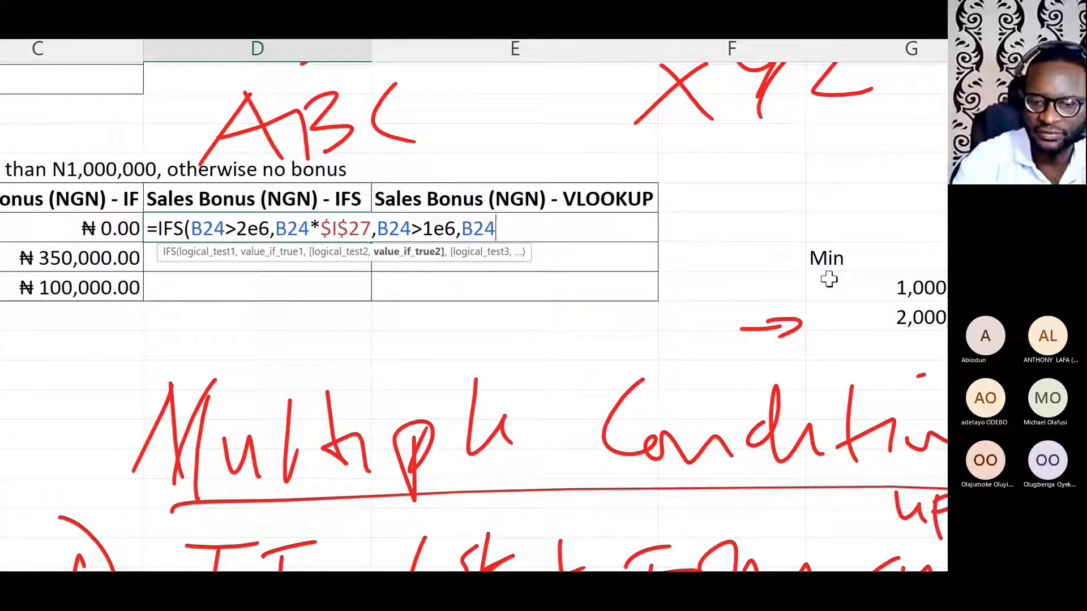
scroll(828, 278, "right", 5)
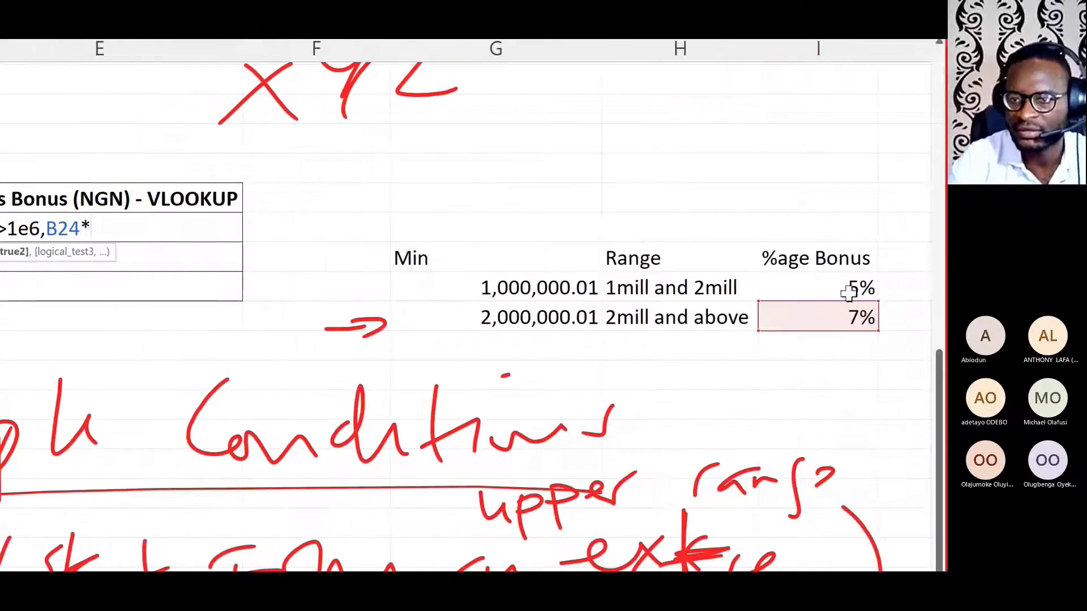
left_click(836, 290)
key("F4")
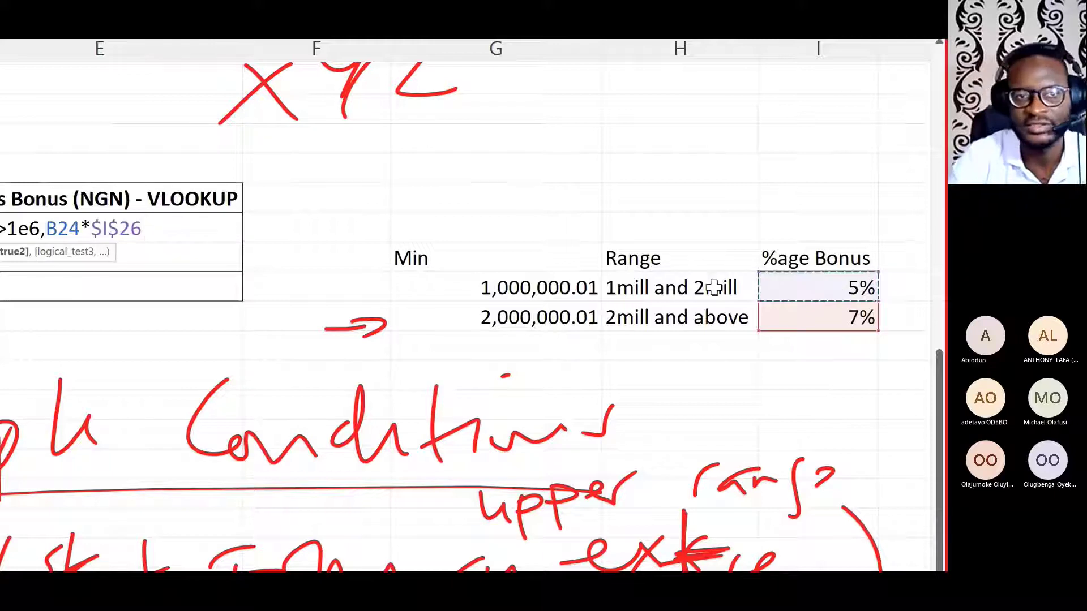
scroll(118, 238, "left", 5)
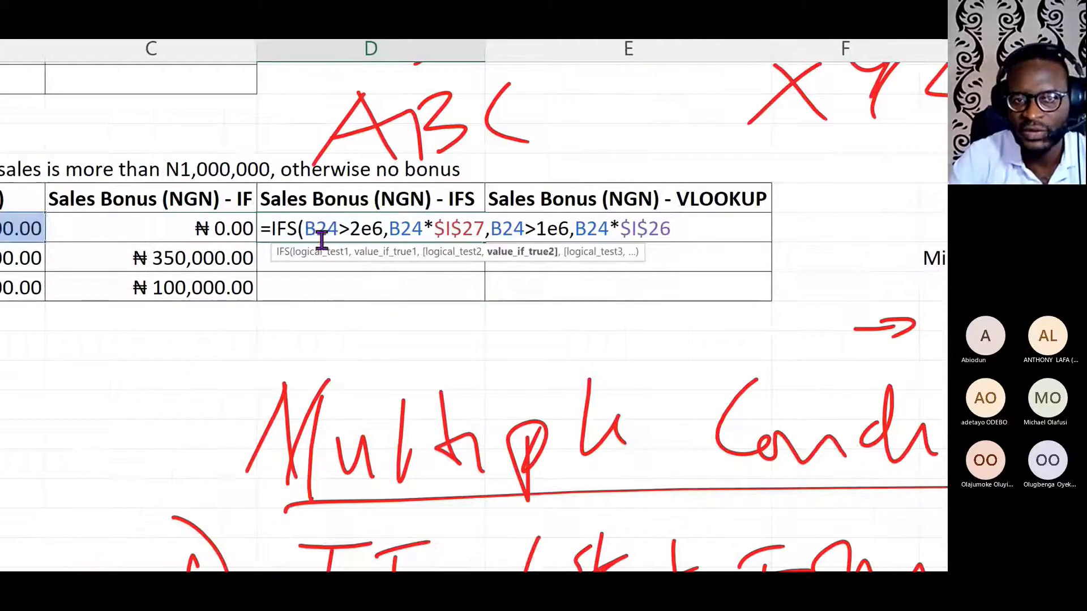
Step: Review the IFS formula's first test, its B24*$I$27 result and the second test by highlighting each part
left_click_drag(305, 228, 384, 228)
left_click(494, 227)
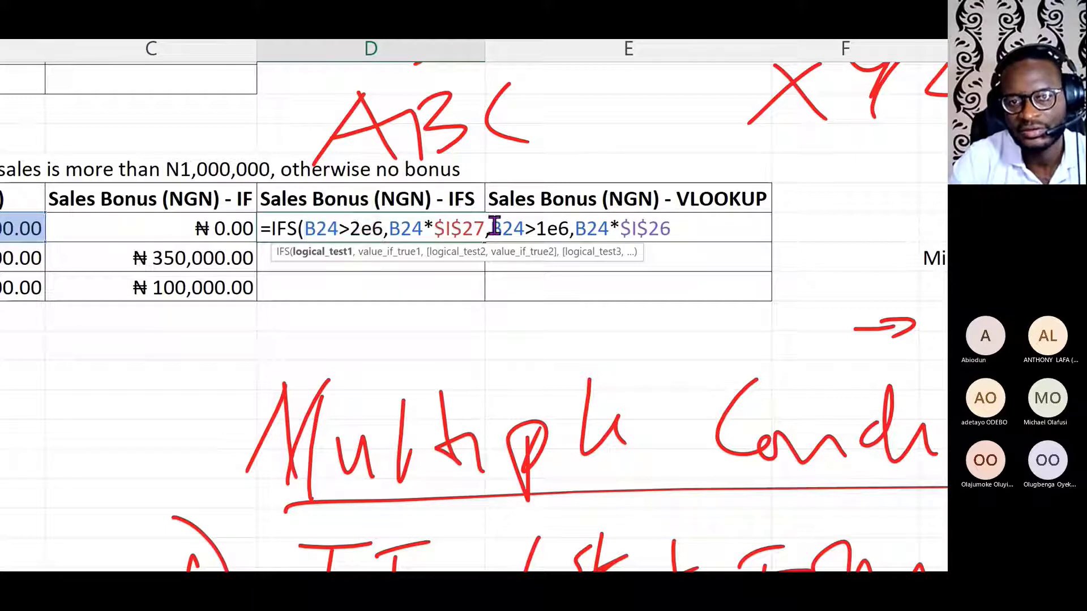
left_click_drag(494, 226, 386, 229)
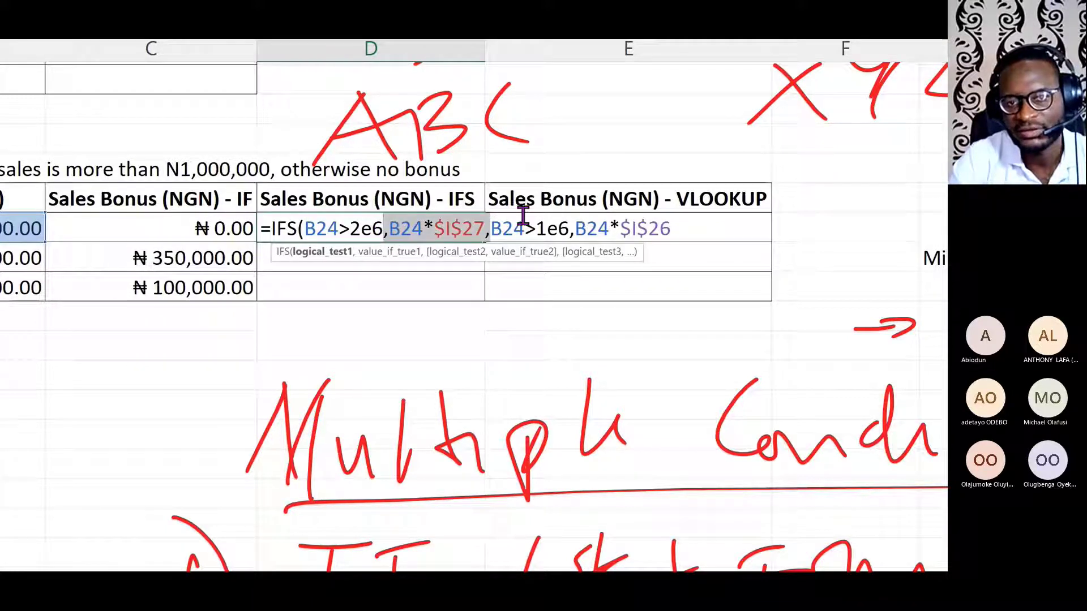
left_click_drag(491, 227, 577, 218)
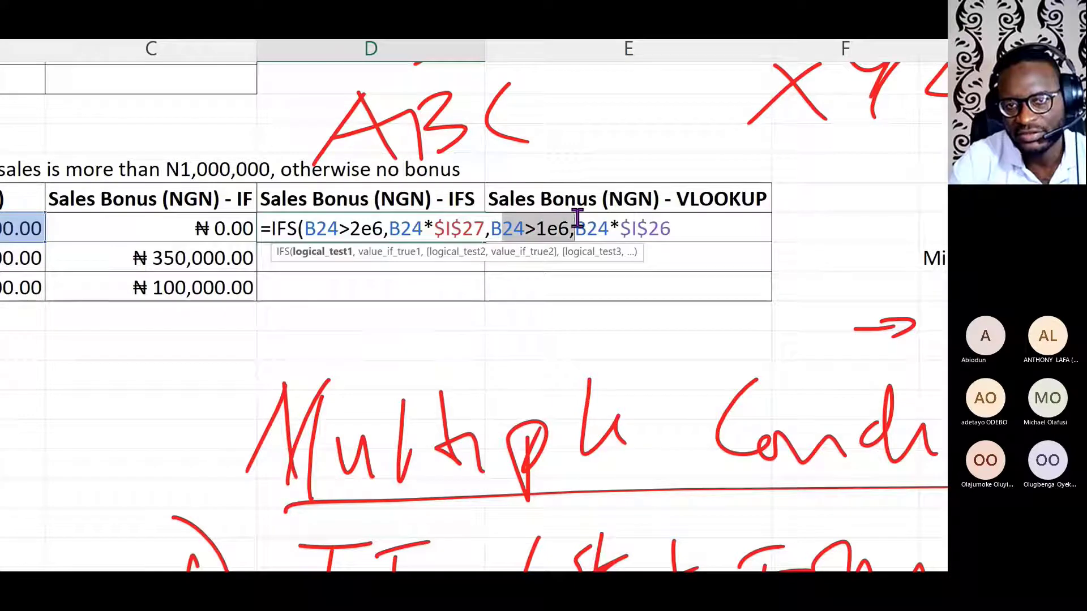
left_click(667, 226)
Step: Begin the third logical test of the IFS formula with a reference to the sales figure in B24
scroll(812, 269, "right", 3)
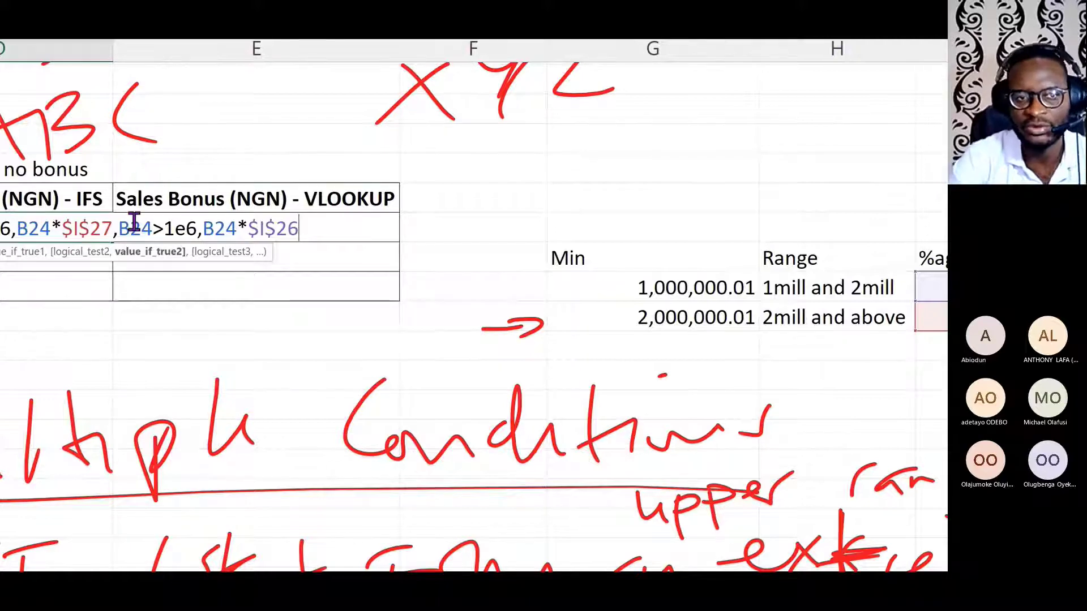
scroll(122, 227, "left", 2)
type(",")
scroll(396, 271, "left", 3)
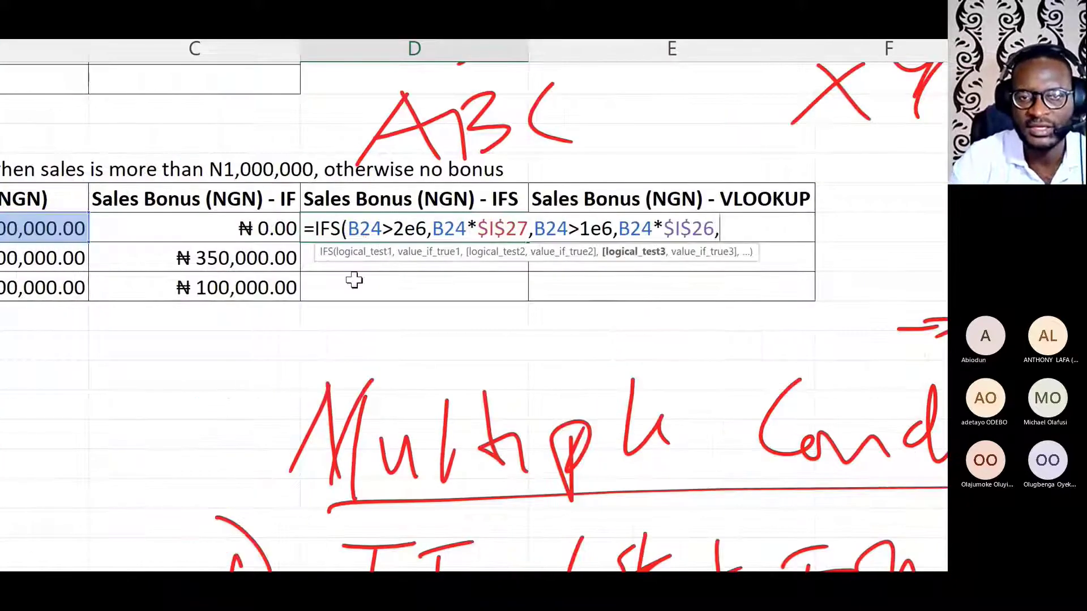
scroll(142, 261, "left", 3)
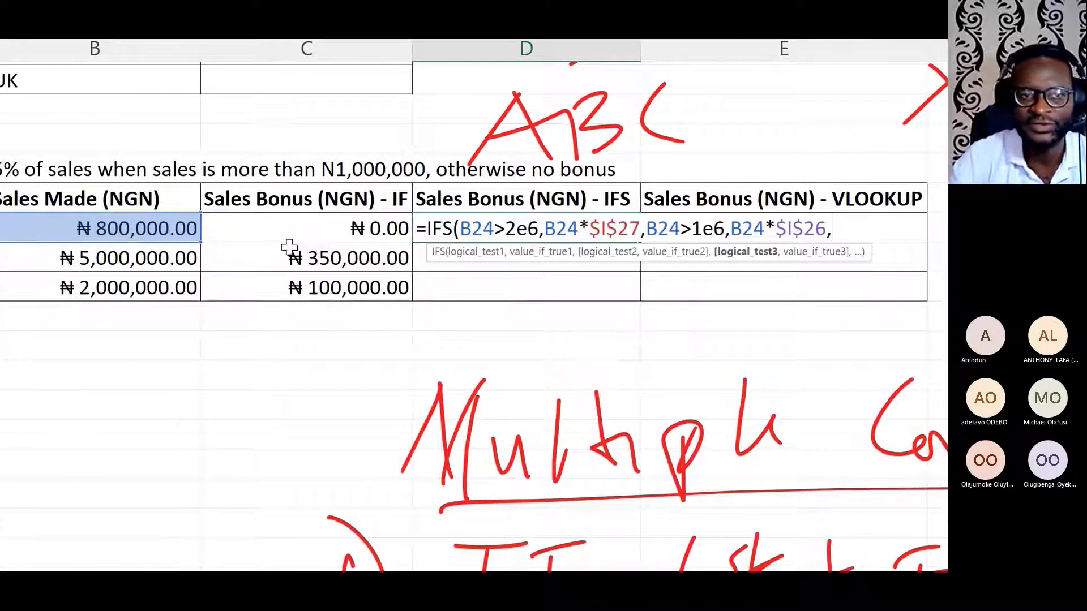
scroll(119, 232, "left", 2)
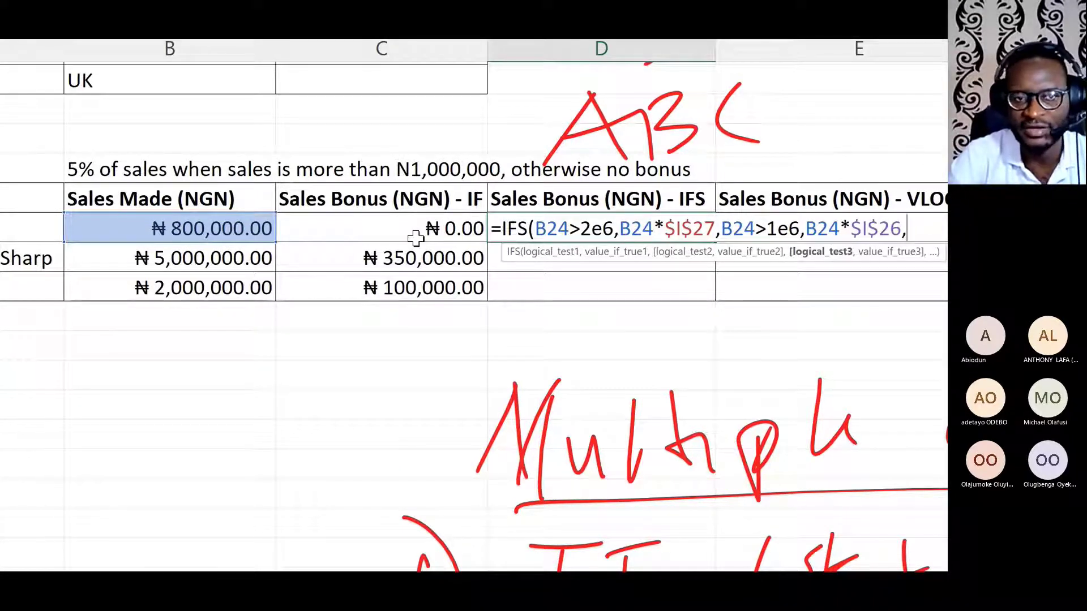
left_click(214, 228)
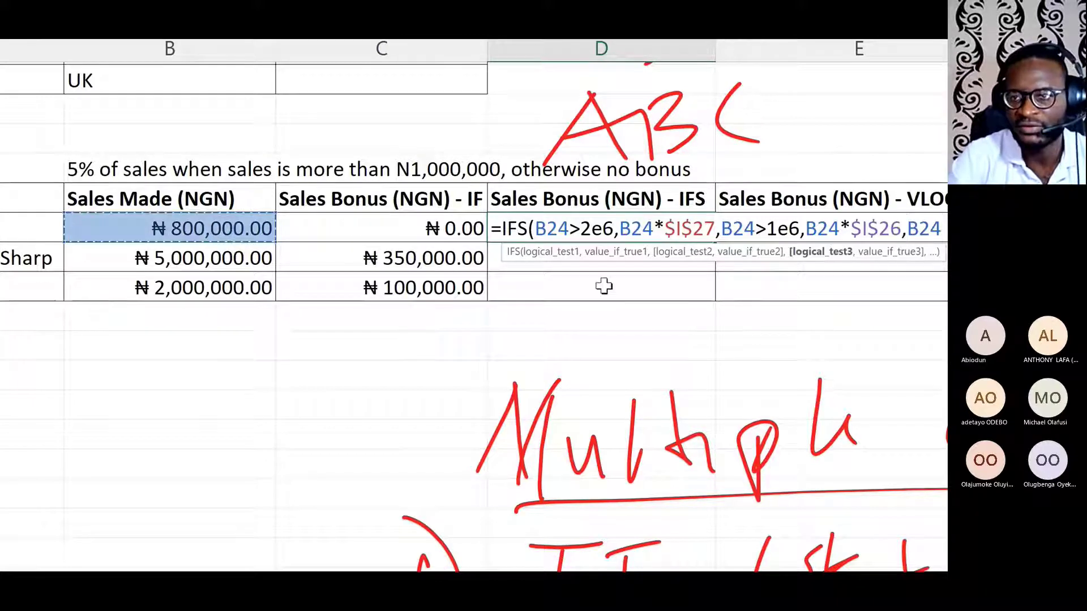
scroll(815, 303, "right", 6)
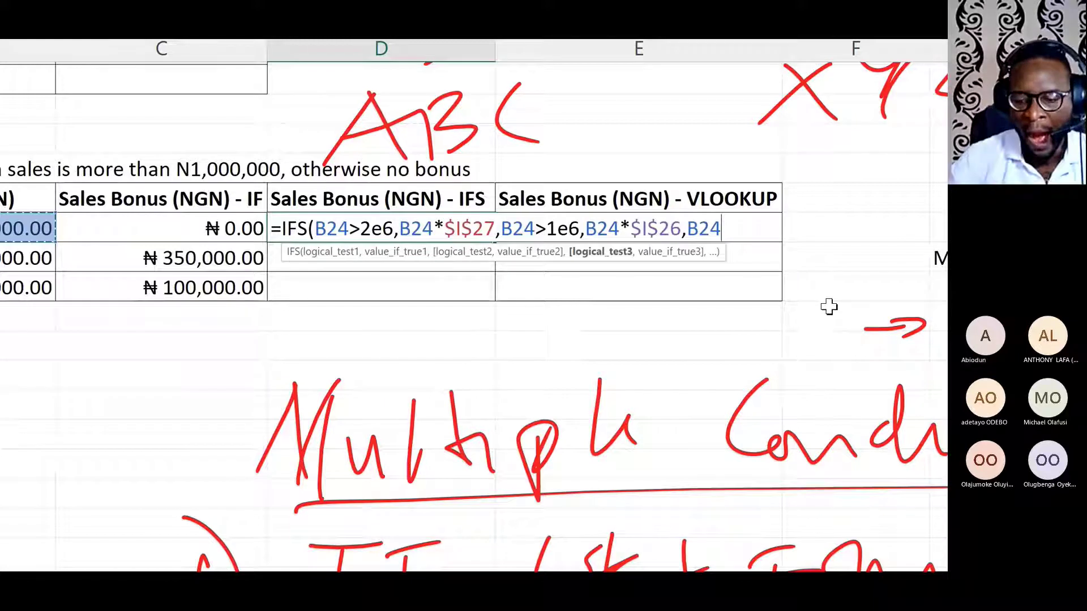
type(">")
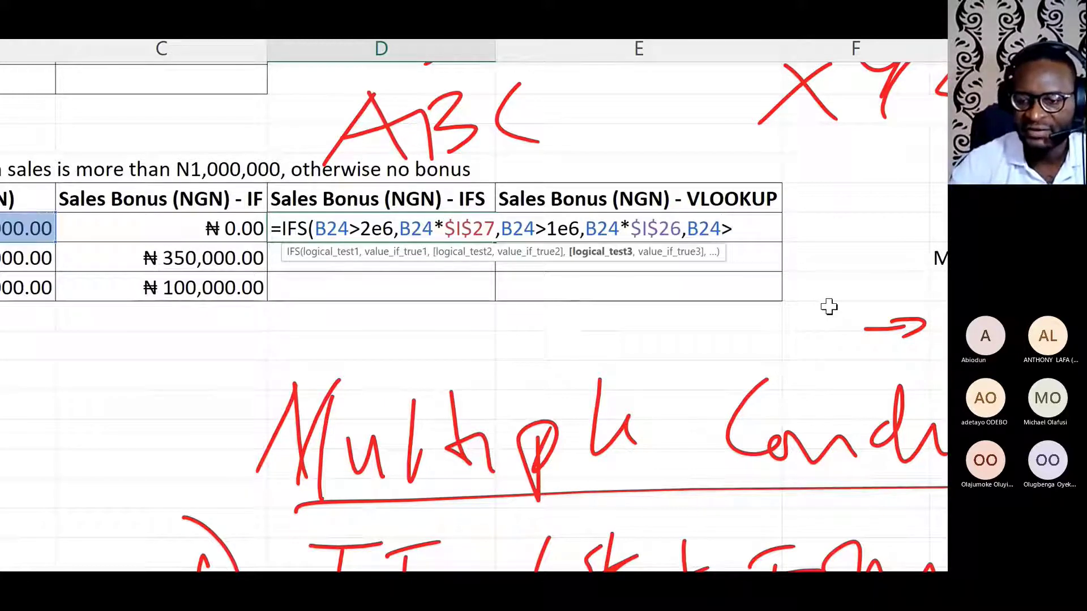
type("+")
key("BackSpace")
type("=1e")
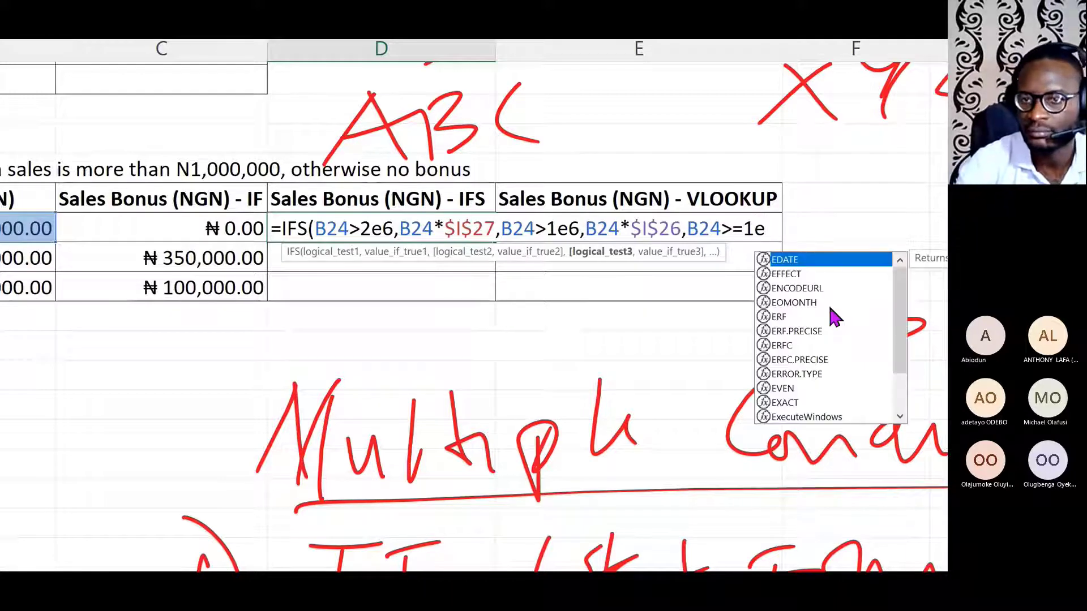
key("BackSpace")
key("BackSpace")
key("BackSpace")
key("BackSpace")
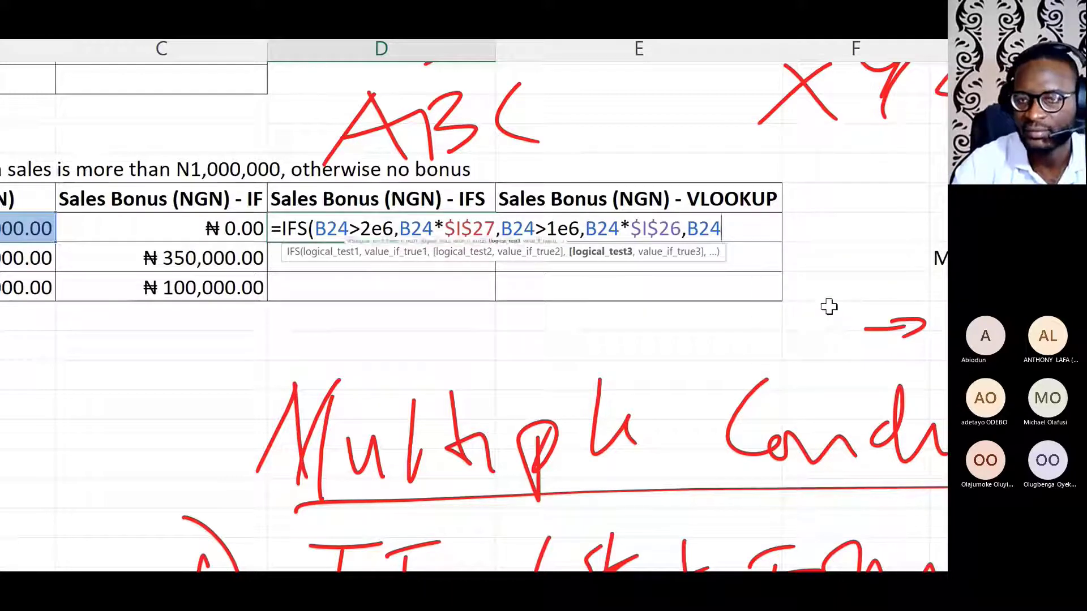
Step: Complete the third logical test as B24<=1e6 with 0 as its value if true, and close the IFS formula
type("<=1e")
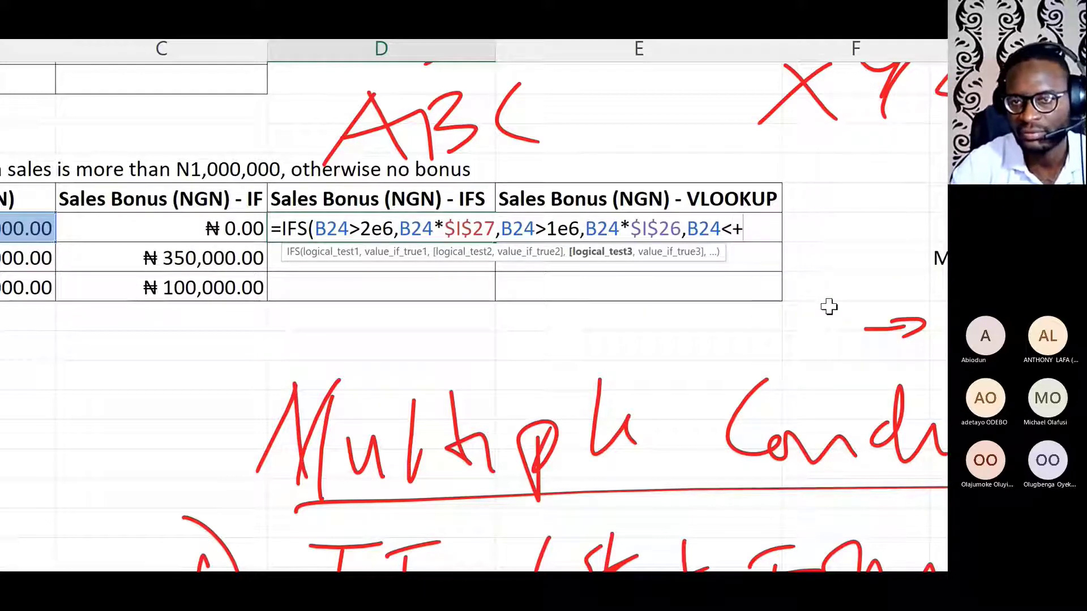
type("6,")
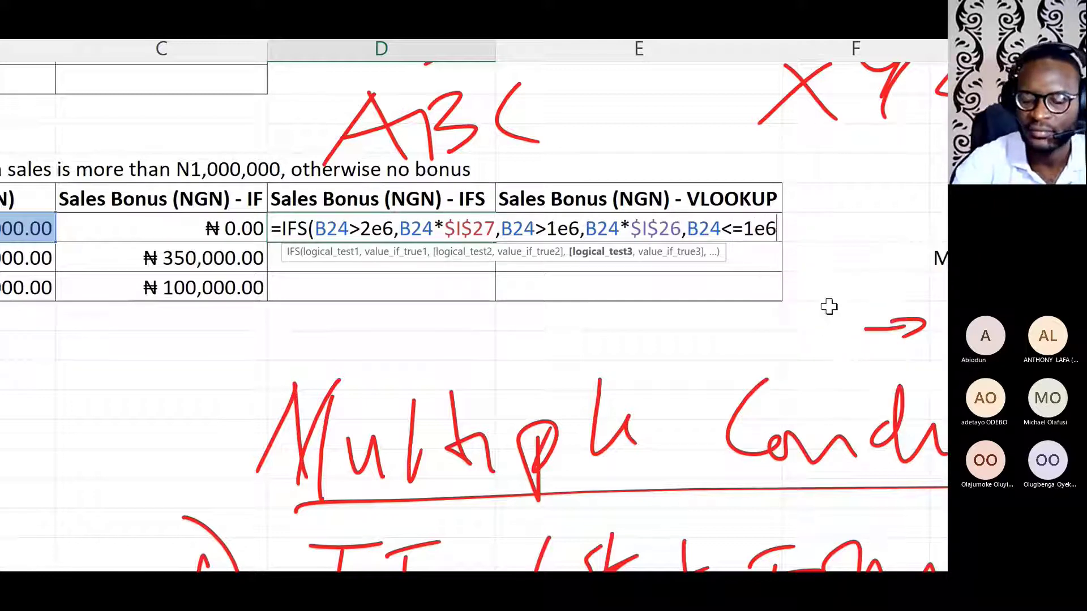
type("0)")
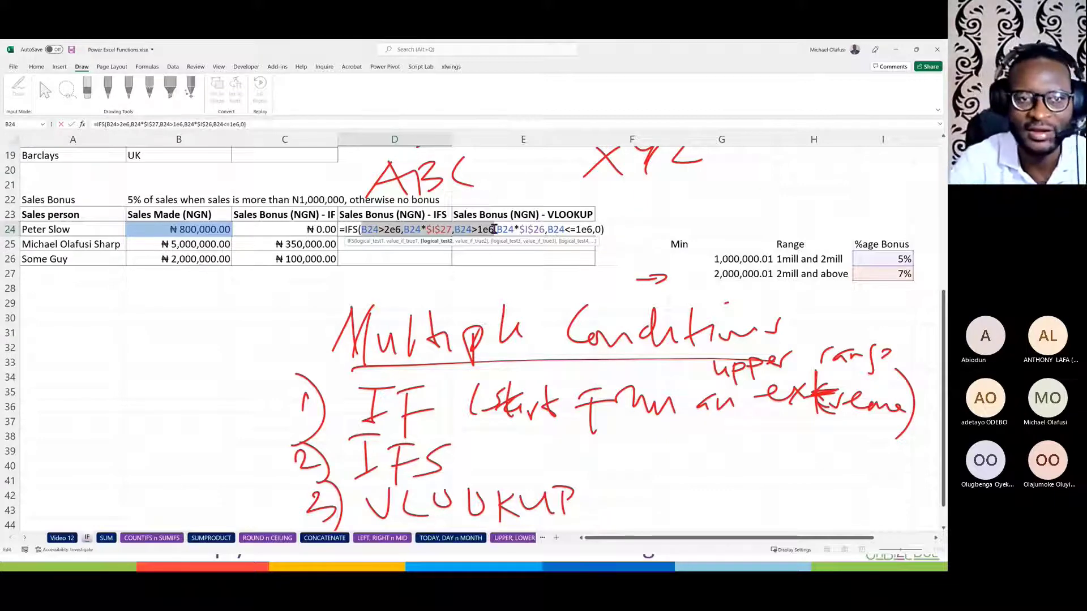
Step: Review the test and value pairs of the IFS formula, through the final B24<=1e6,0 pair
key("super+plus")
left_click(373, 229)
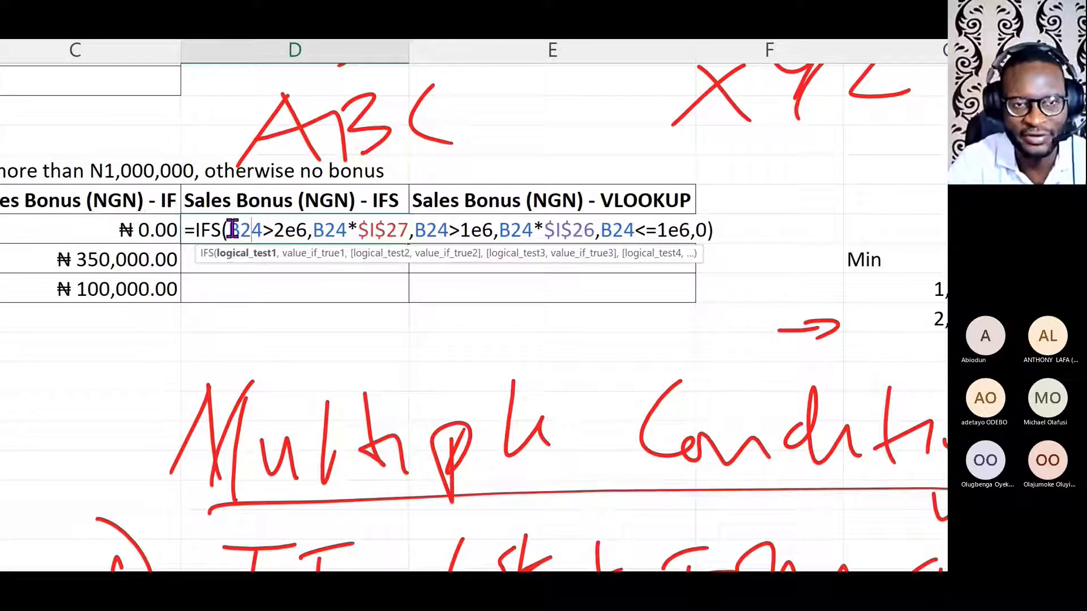
left_click_drag(233, 230, 709, 223)
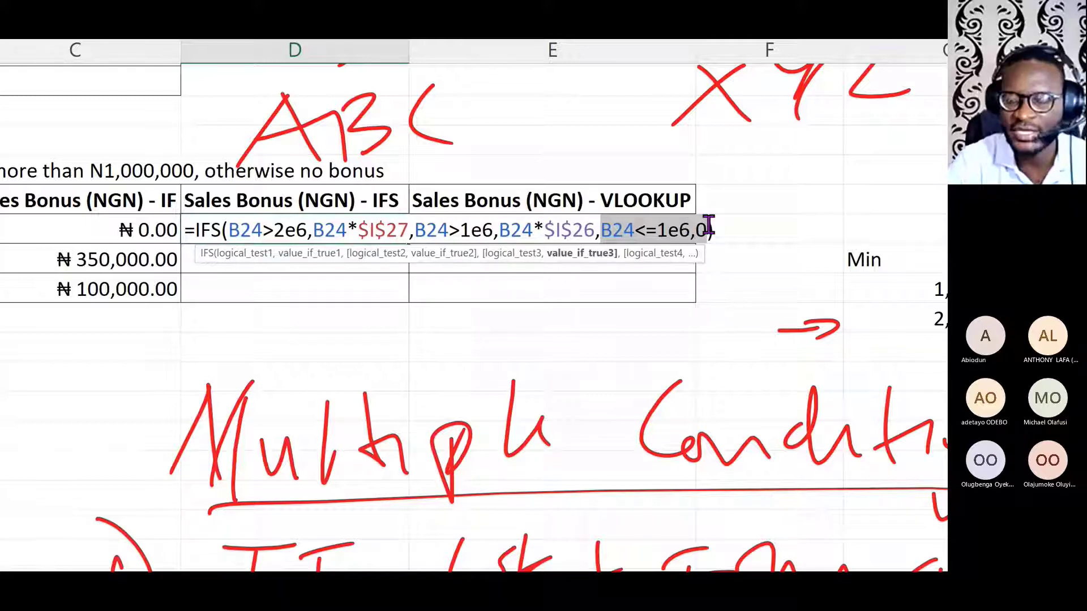
left_click(709, 226)
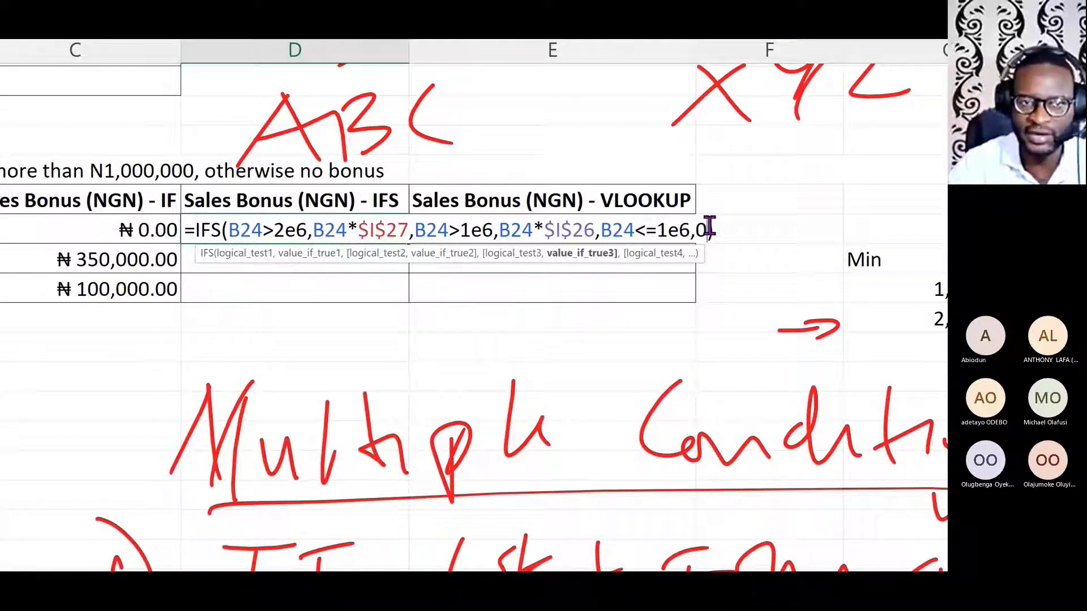
Step: Enter the finished IFS formula and reselect its cell, D24
key("Return")
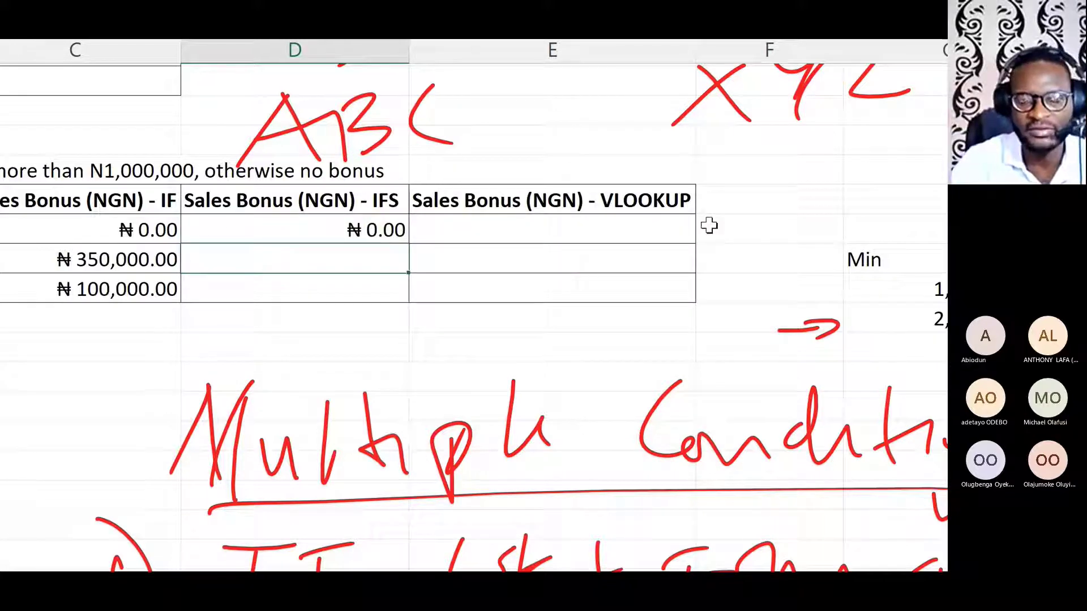
scroll(218, 230, "left", 2)
left_click(623, 221)
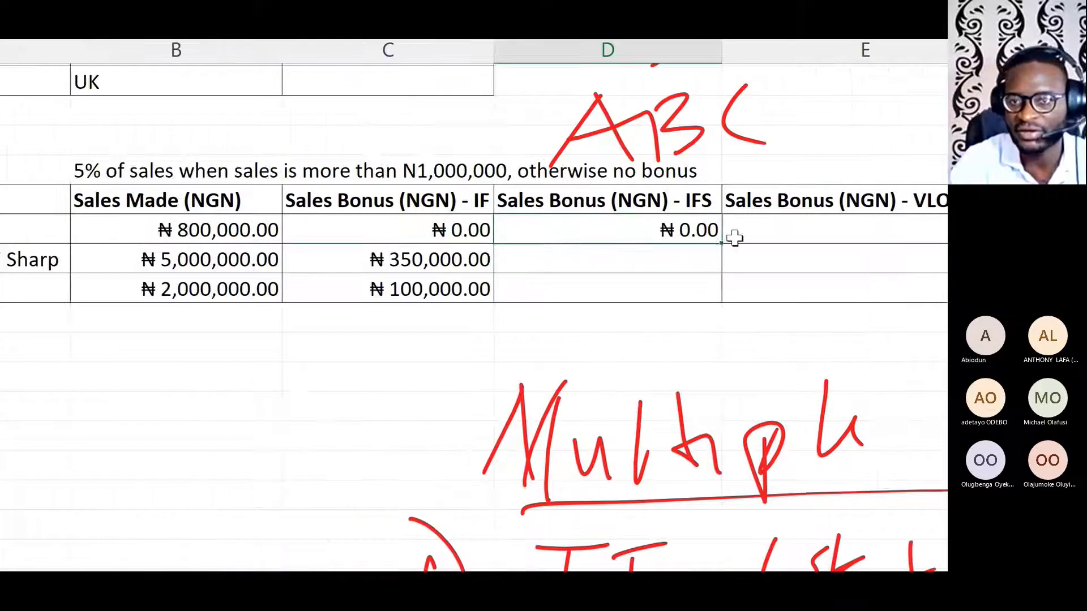
Step: Fill the IFS bonus formula from D24 down through D26
left_click_drag(721, 244, 719, 292)
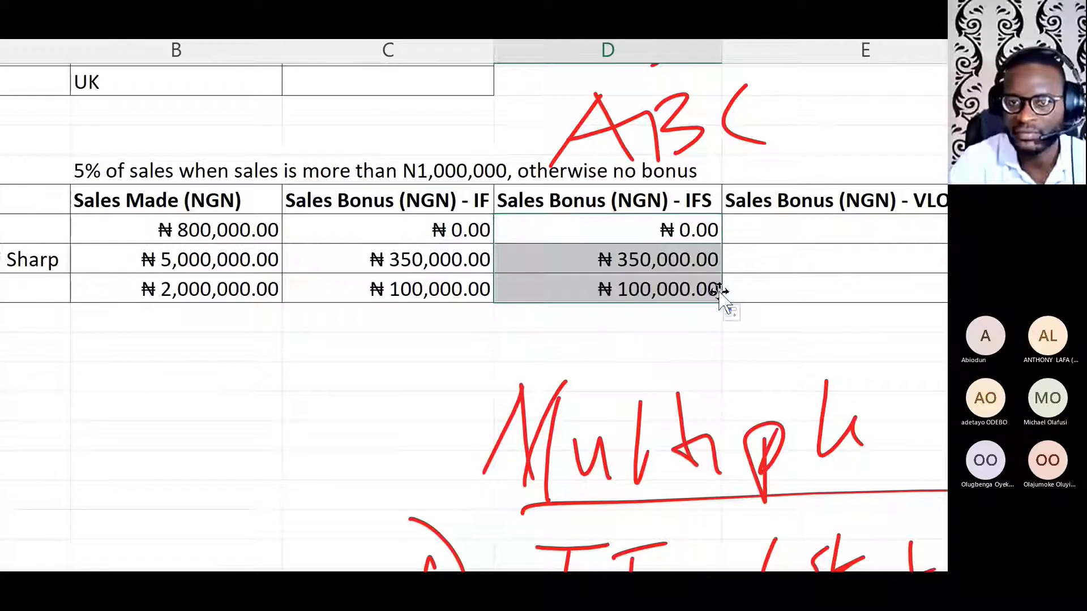
Step: Test the IF and IFS bonus formulas with sales of 2000001 in B26, and undo that change
double_click(195, 285)
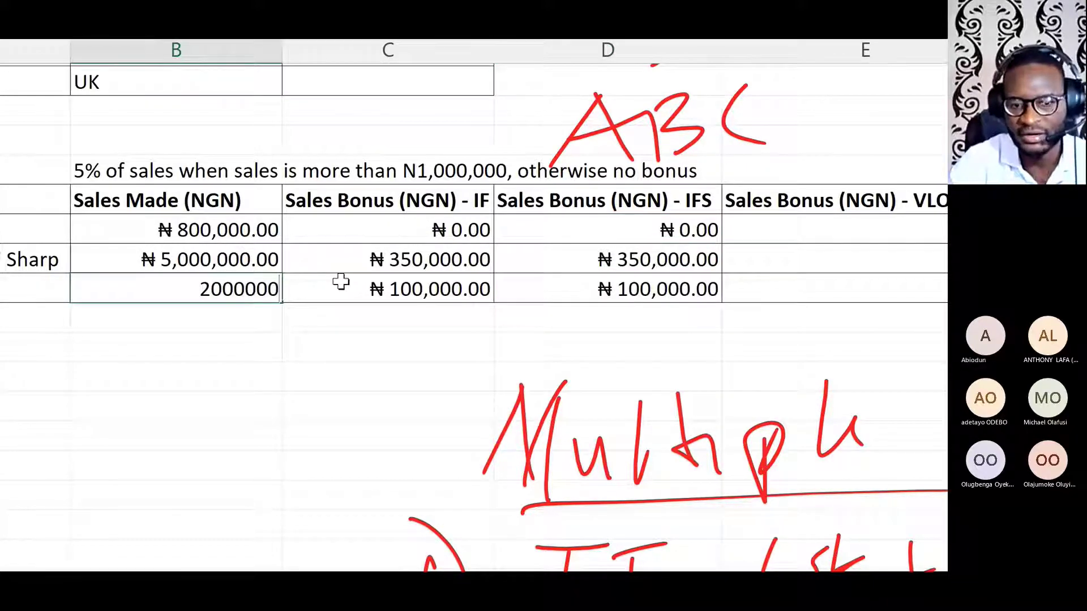
key("BackSpace")
type("1")
key("Return")
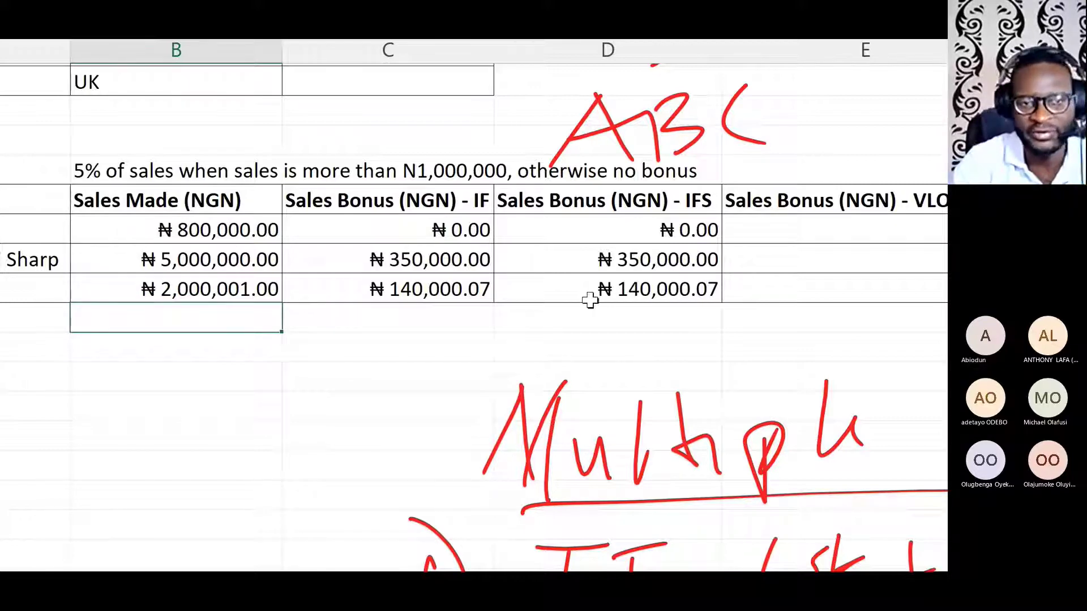
key("ctrl+z")
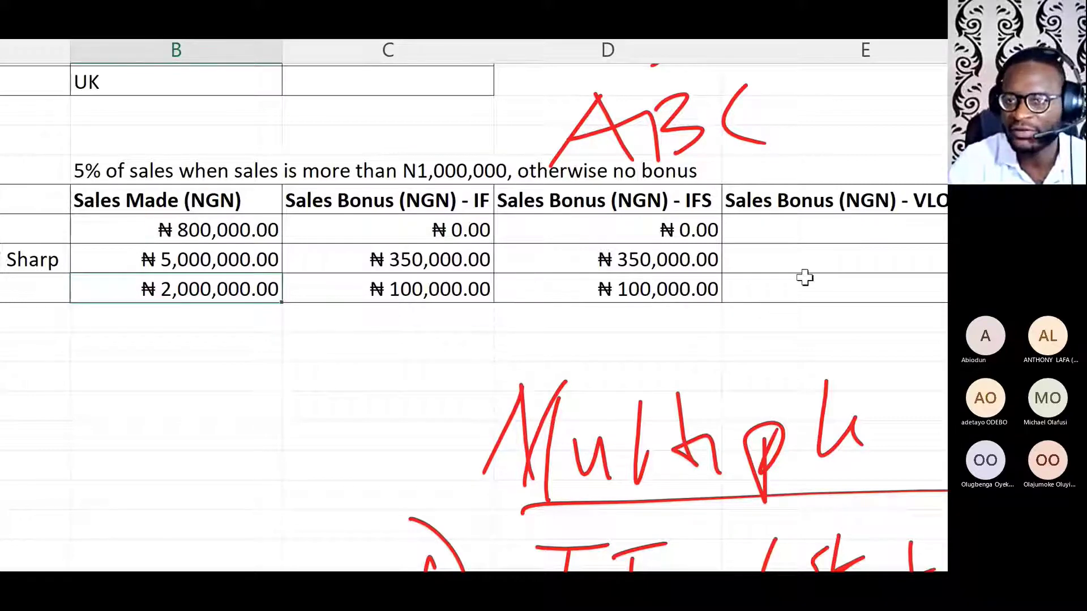
scroll(804, 277, "right", 8)
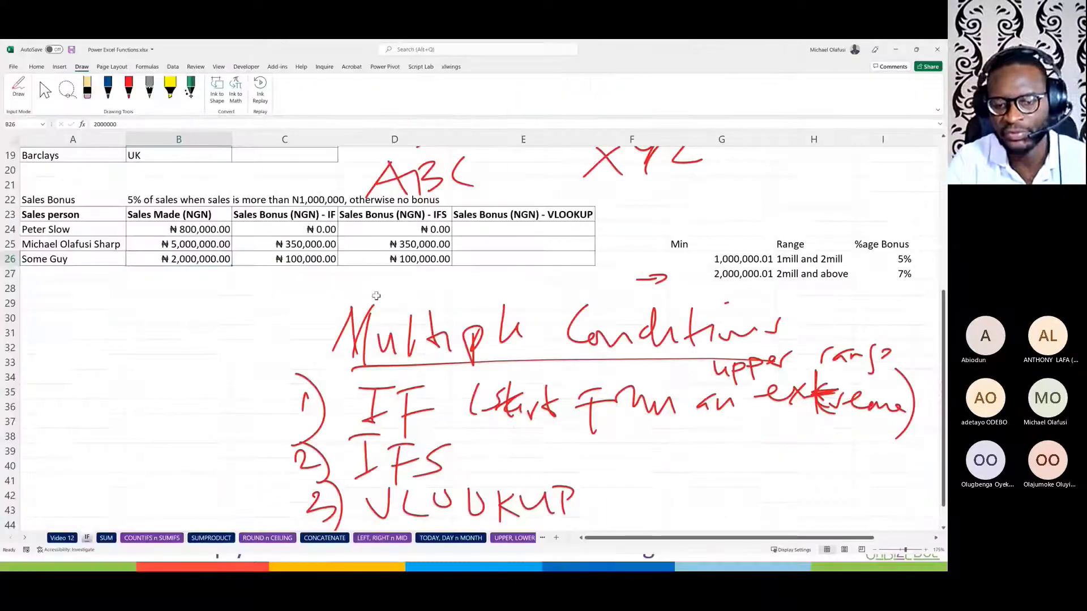
mouse_move(73, 214)
left_mouse_down()
mouse_move(396, 260)
mouse_move(502, 257)
left_mouse_up()
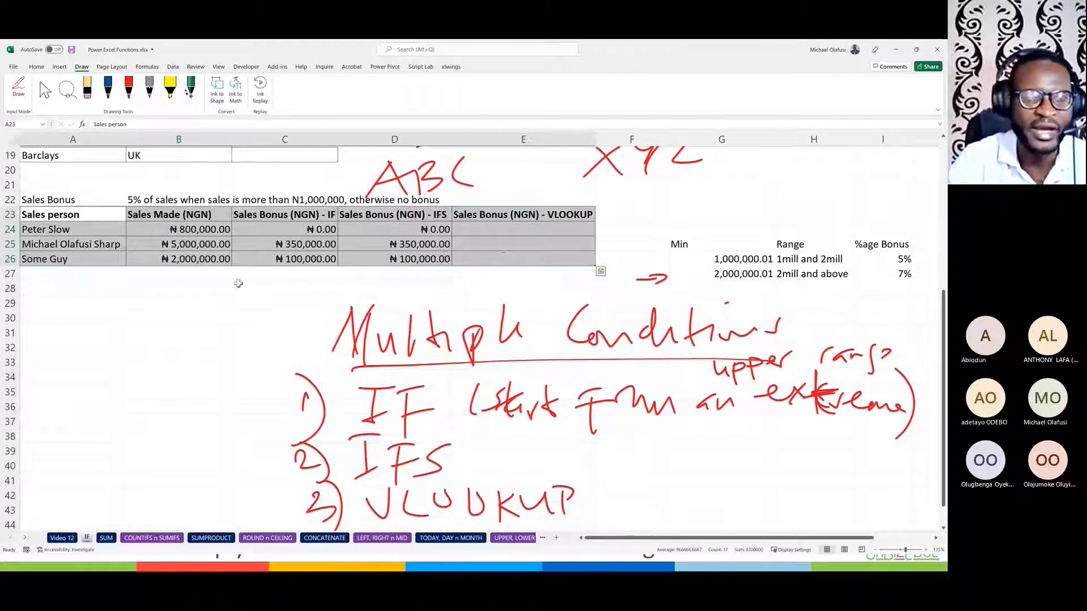
left_click(196, 283)
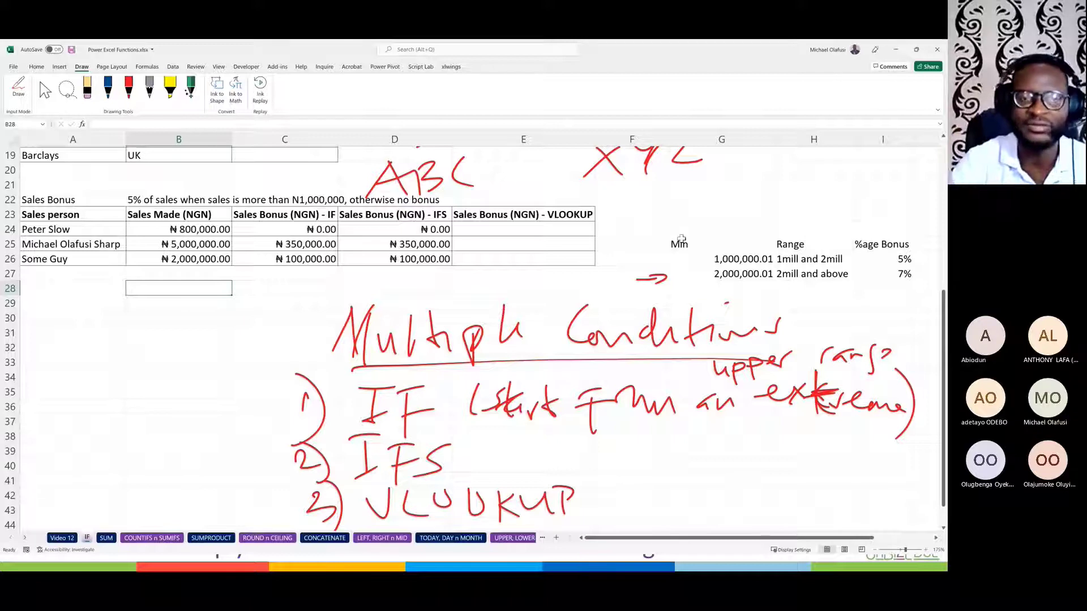
Step: Start a VLOOKUP formula in E24 with the sales figure in B24 as the lookup value
left_click(479, 228)
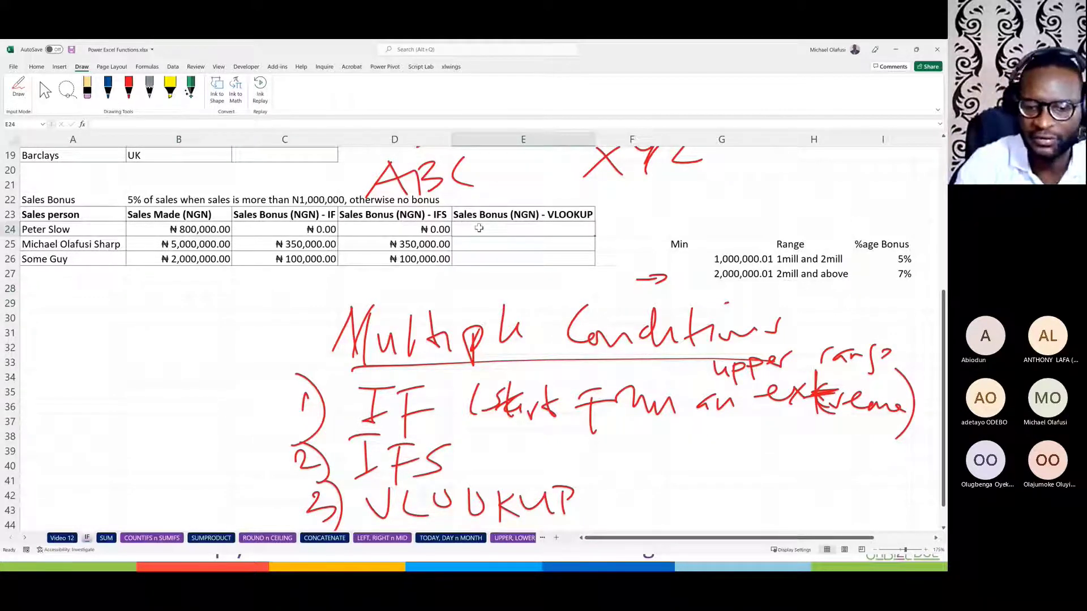
type("=vl")
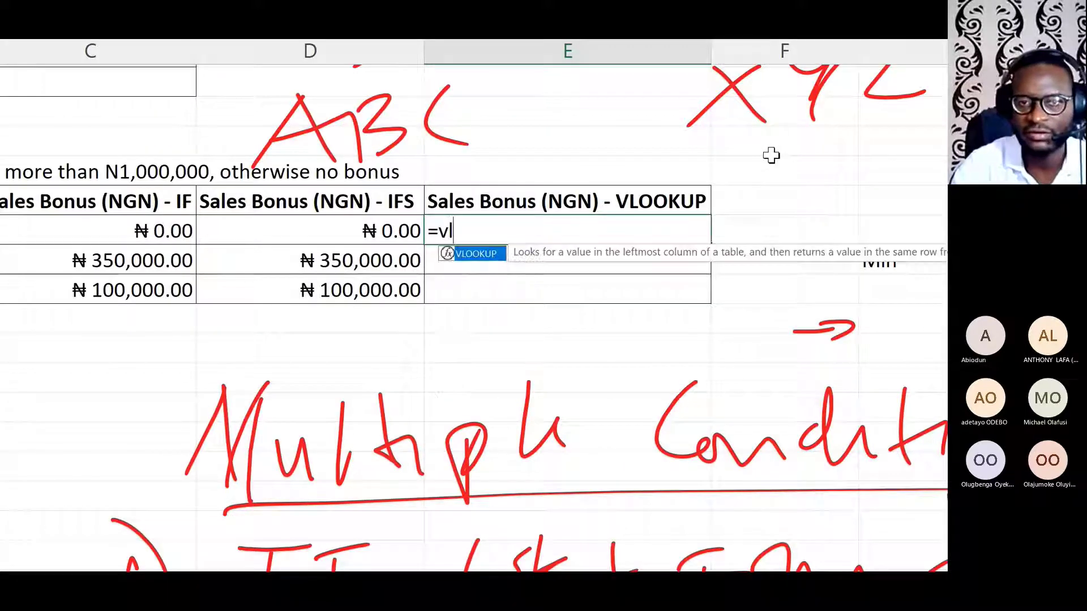
key("Tab")
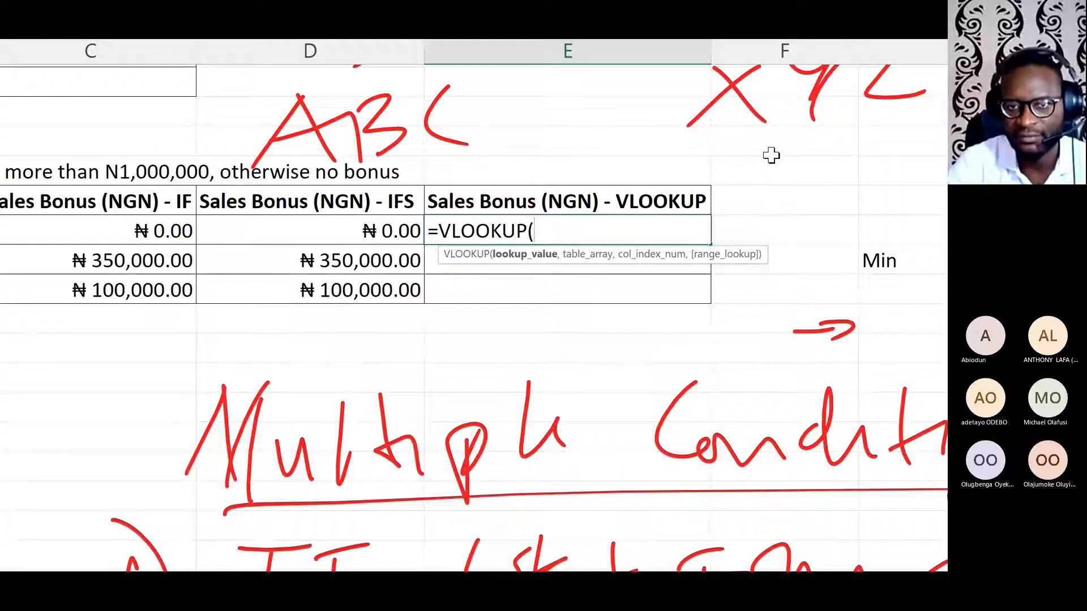
scroll(242, 230, "left", 2)
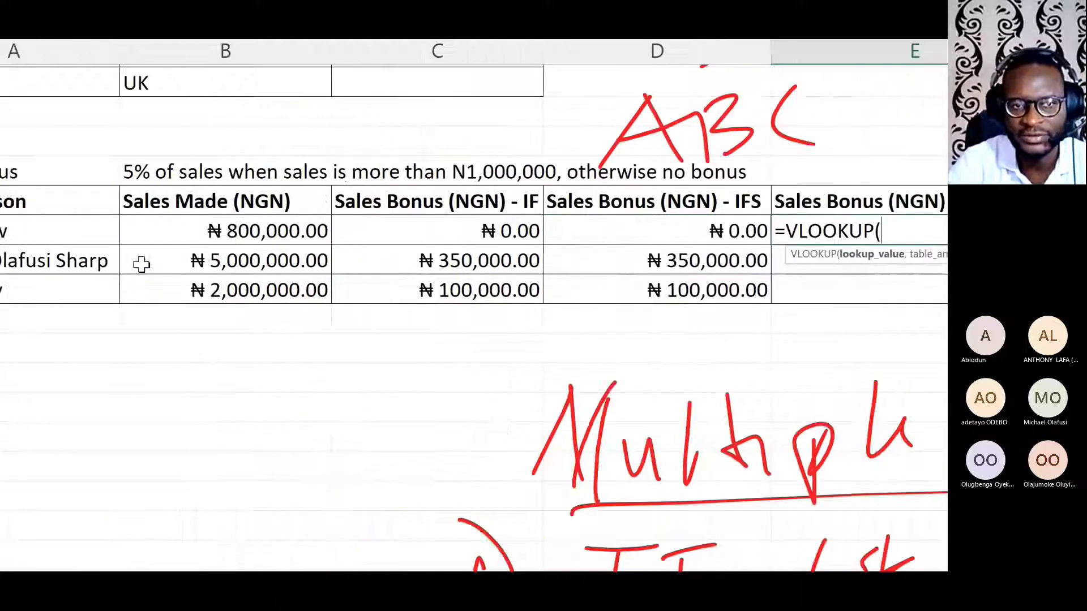
left_click(251, 232)
scroll(832, 214, "right", 3)
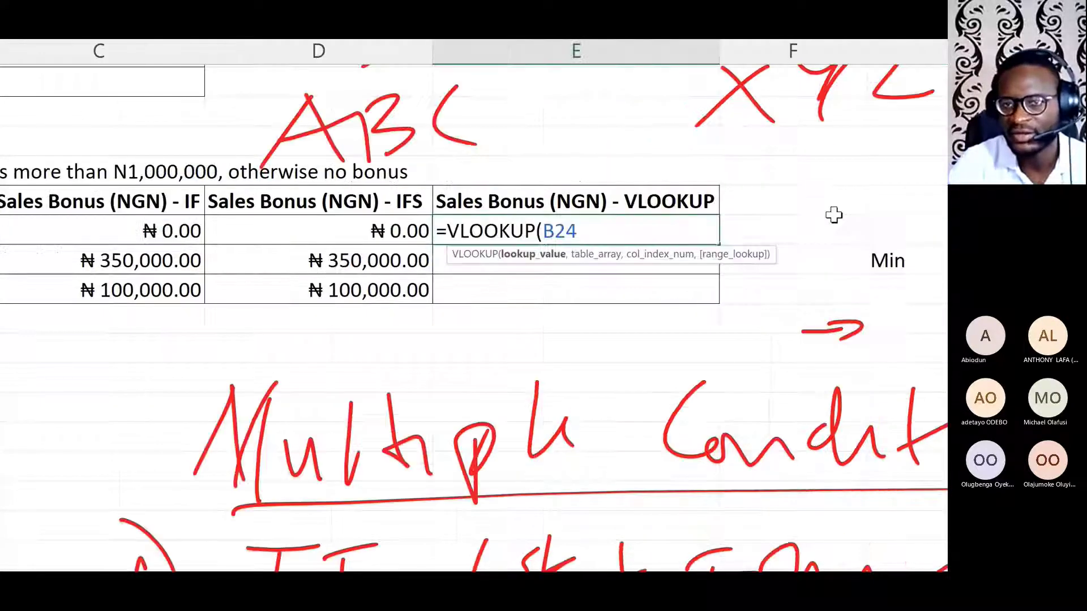
type(",")
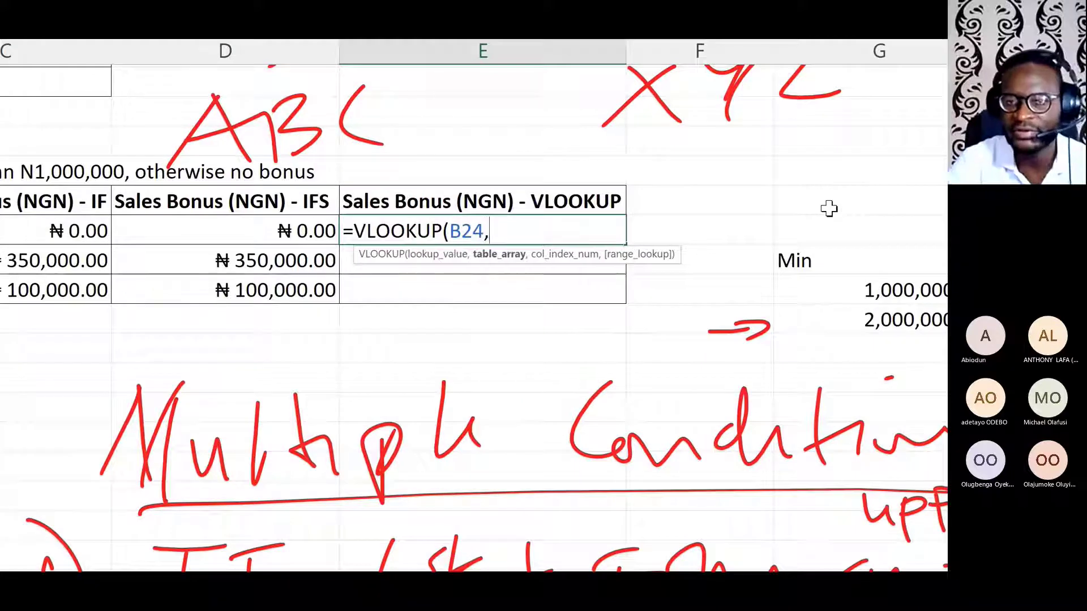
Step: Set the VLOOKUP table array to the bonus bracket table as the absolute range $G$25:$I$27
scroll(828, 208, "right", 3)
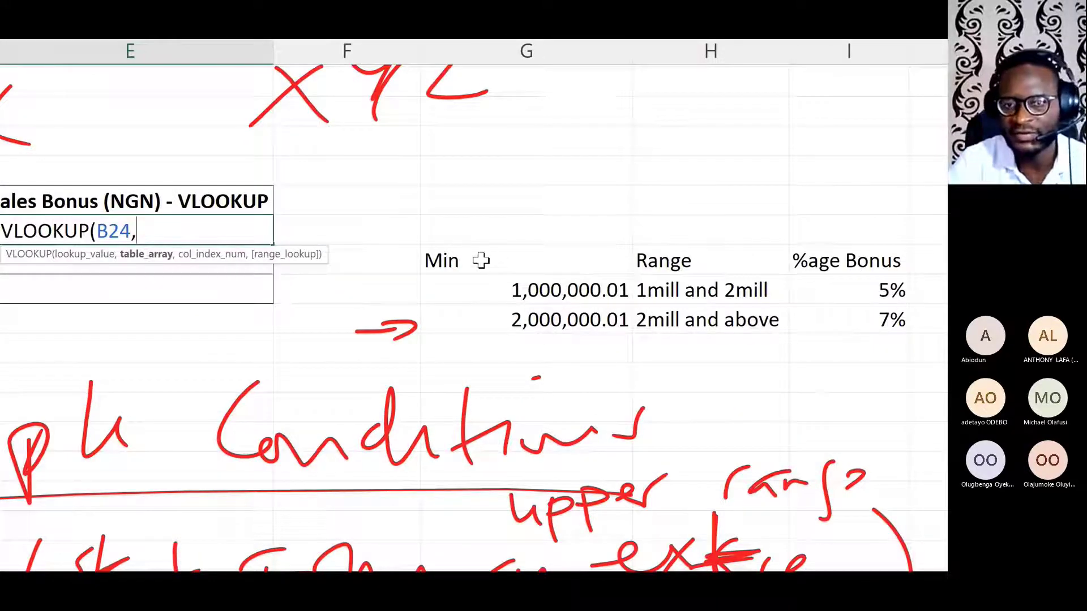
left_click_drag(476, 260, 828, 314)
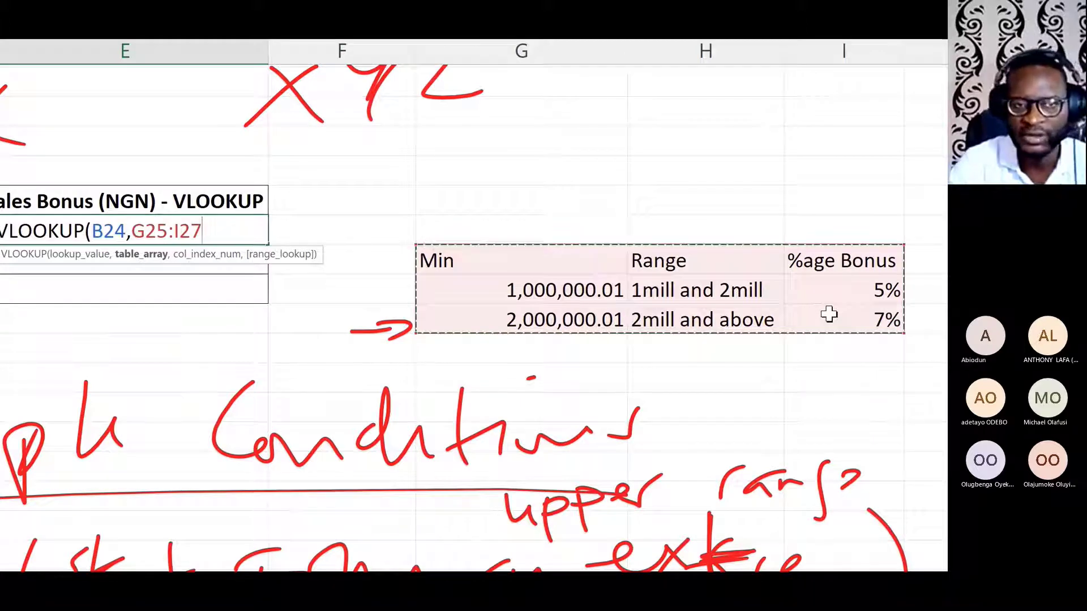
key("F4")
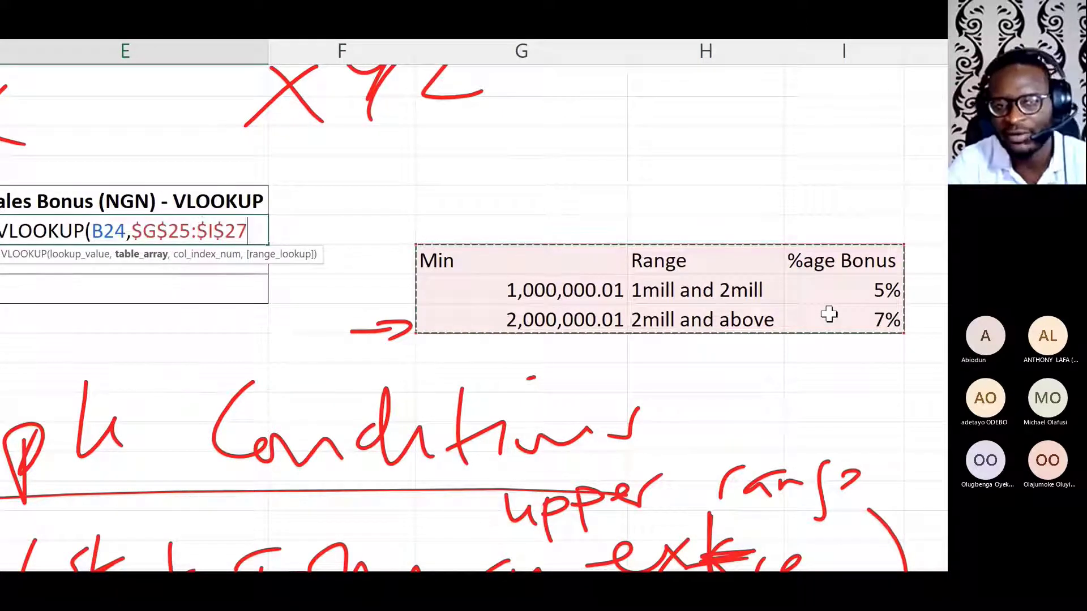
Step: Examine how the sales figures relate to the Min, Range and %age Bonus columns of the bracket table
scroll(118, 333, "left", 1)
scroll(118, 333, "left", 3)
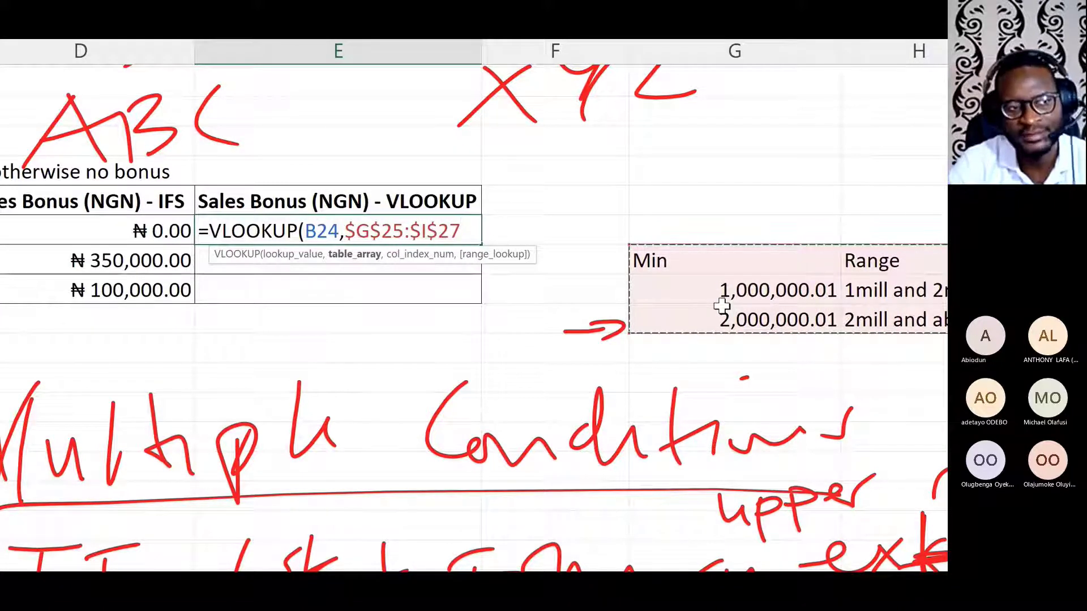
scroll(722, 306, "right", 3)
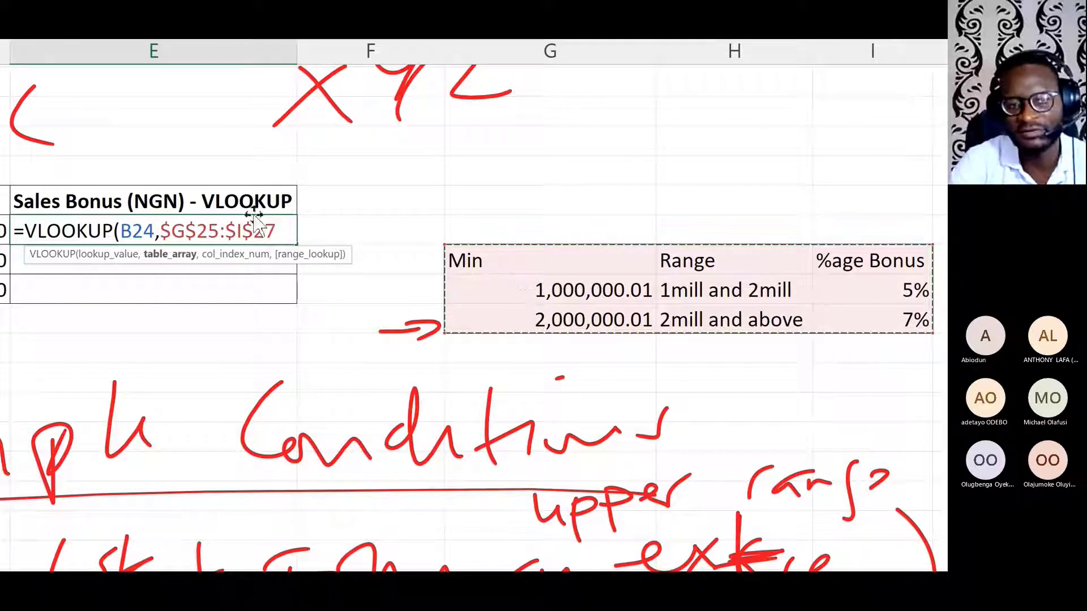
scroll(254, 213, "left", 5)
scroll(728, 307, "right", 5)
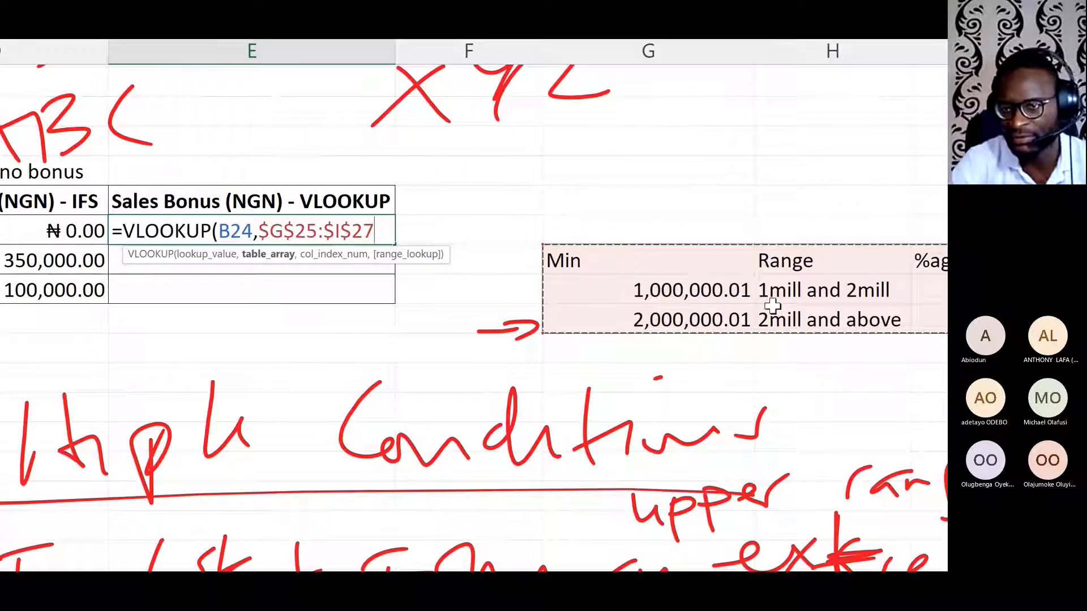
scroll(793, 306, "right", 1)
scroll(803, 337, "right", 2)
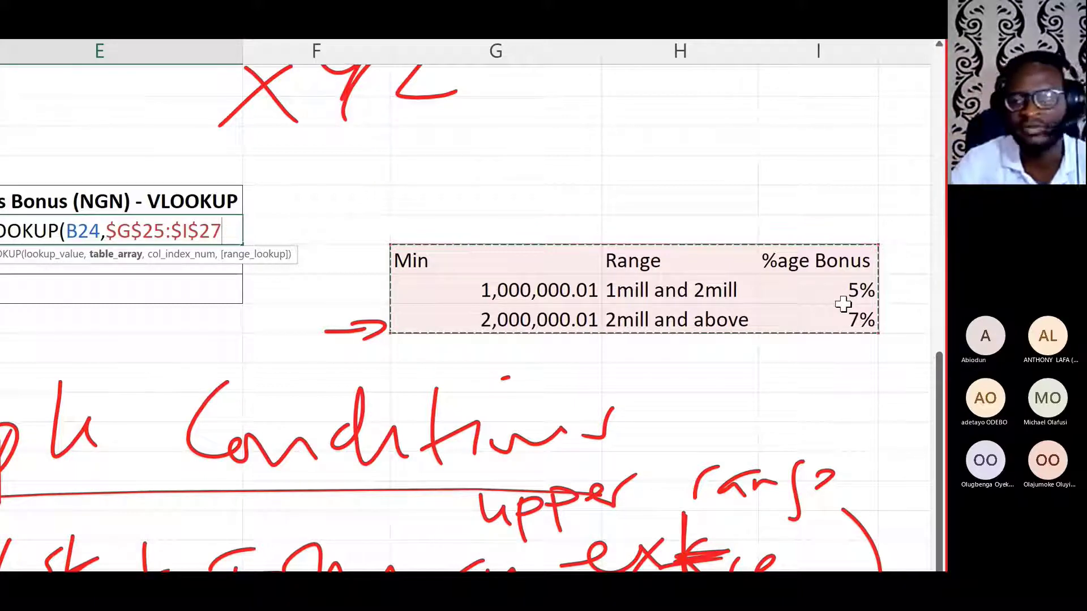
scroll(280, 307, "left", 8)
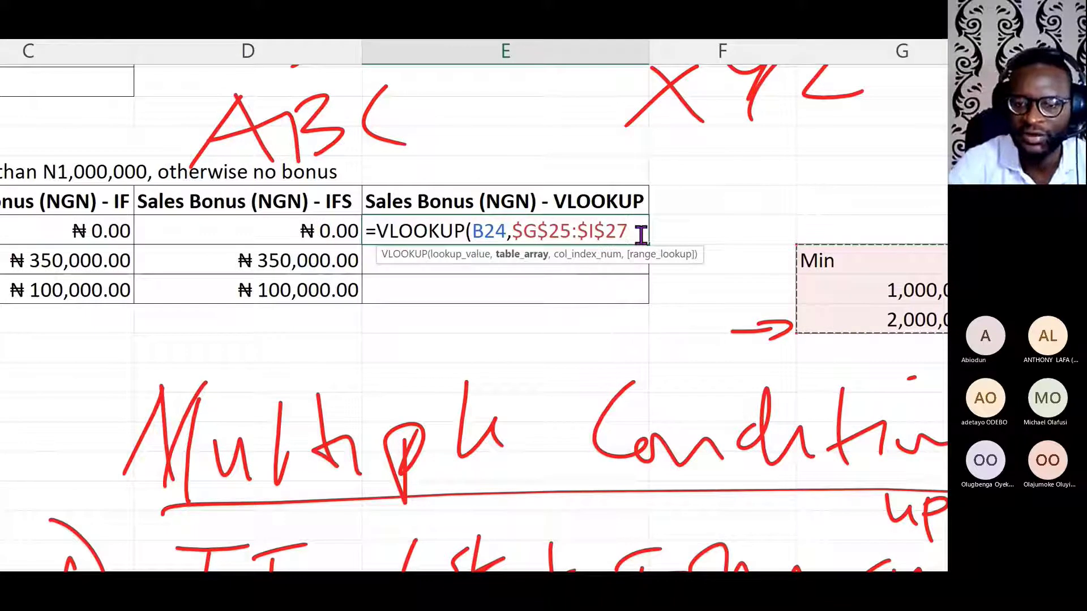
Step: Set the VLOOKUP column index to 3 so that it returns the %age Bonus column
type(",")
scroll(828, 225, "right", 1)
scroll(828, 225, "right", 3)
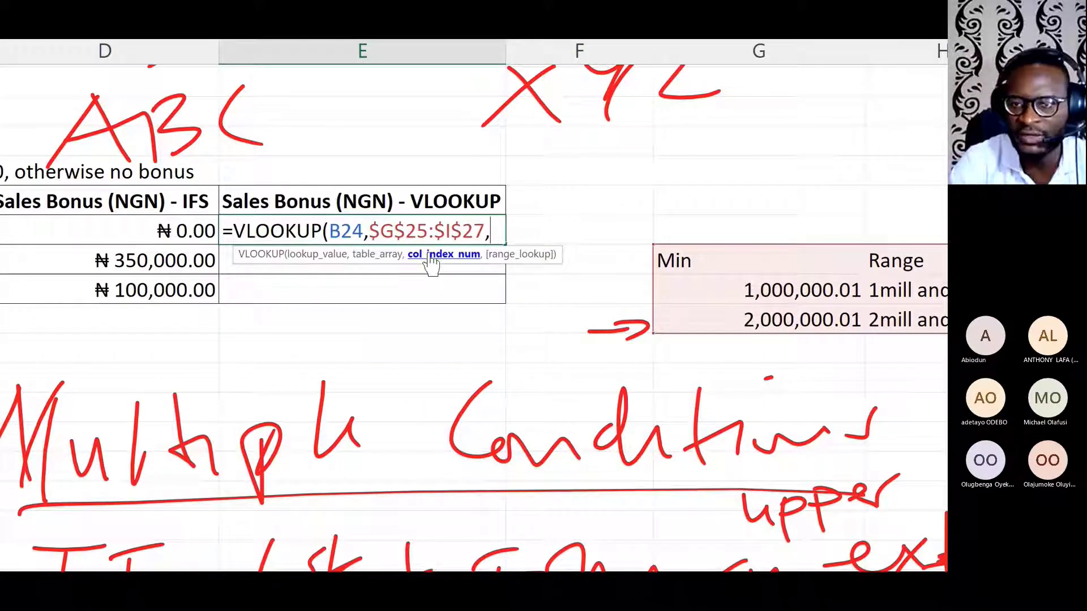
scroll(759, 216, "right", 3)
scroll(685, 238, "right", 3)
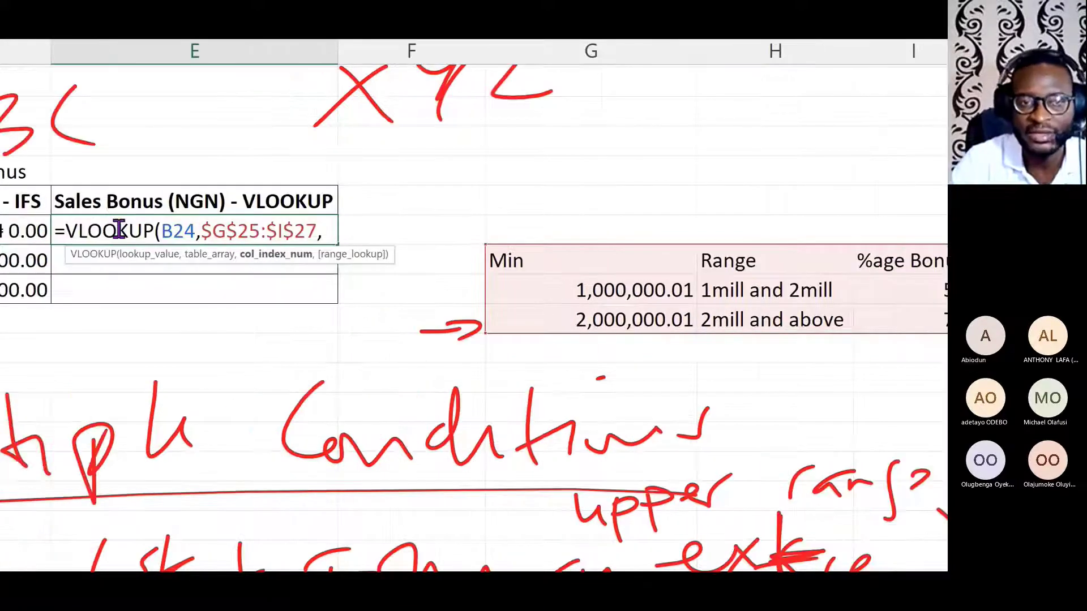
type("3")
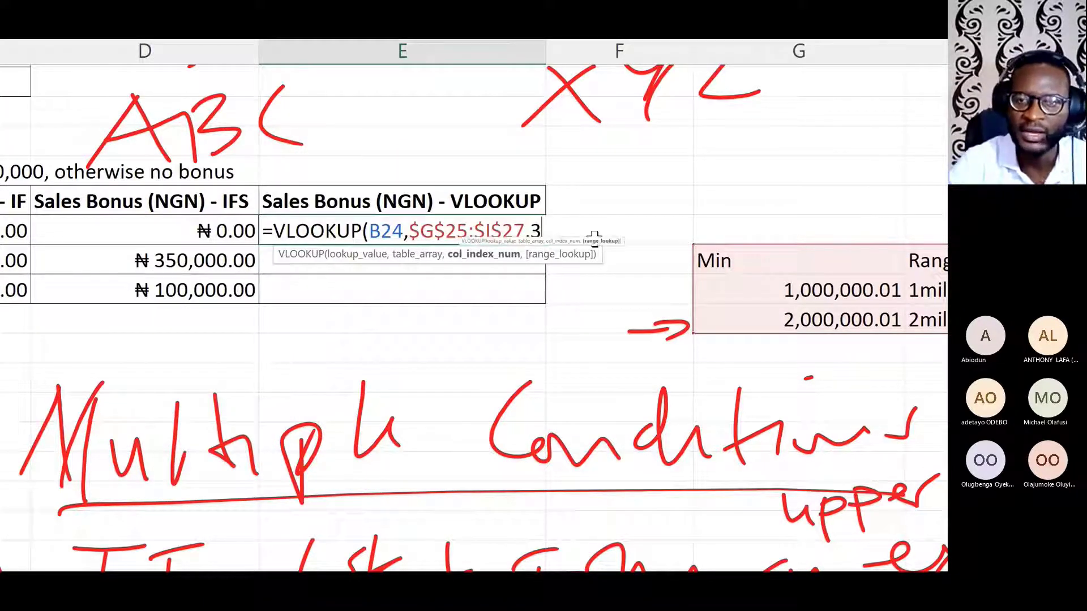
Step: Set the VLOOKUP range lookup to true for an approximate match and close the function
type(",")
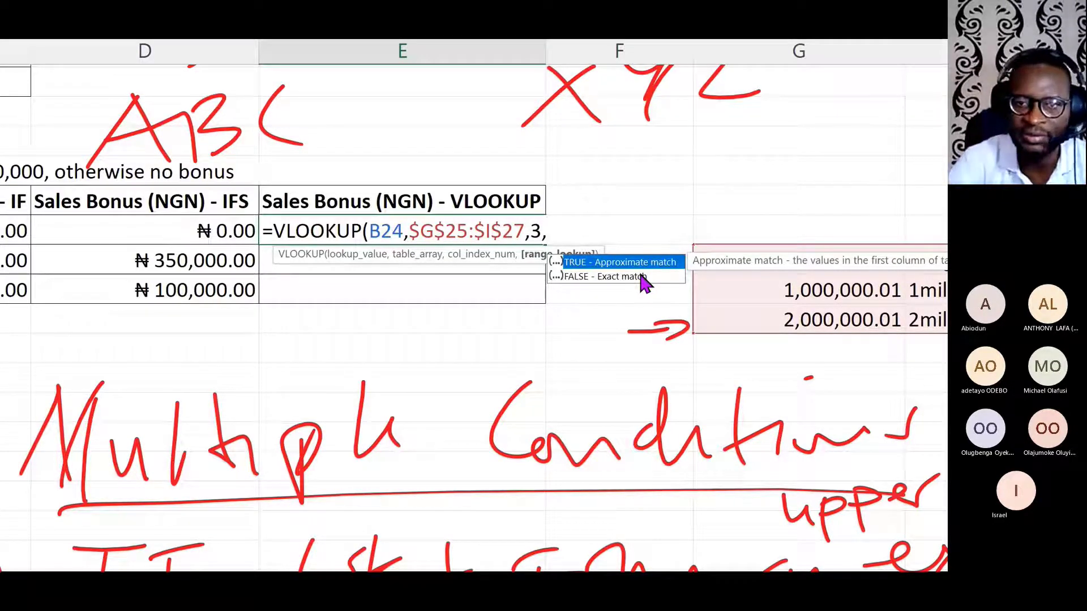
type("true")
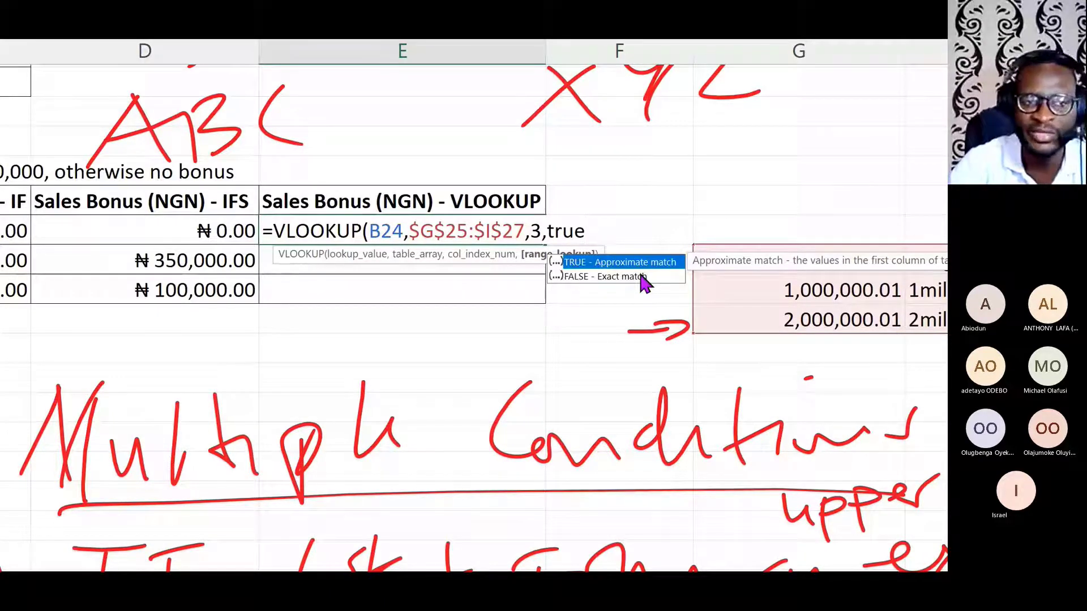
scroll(117, 342, "left", 5)
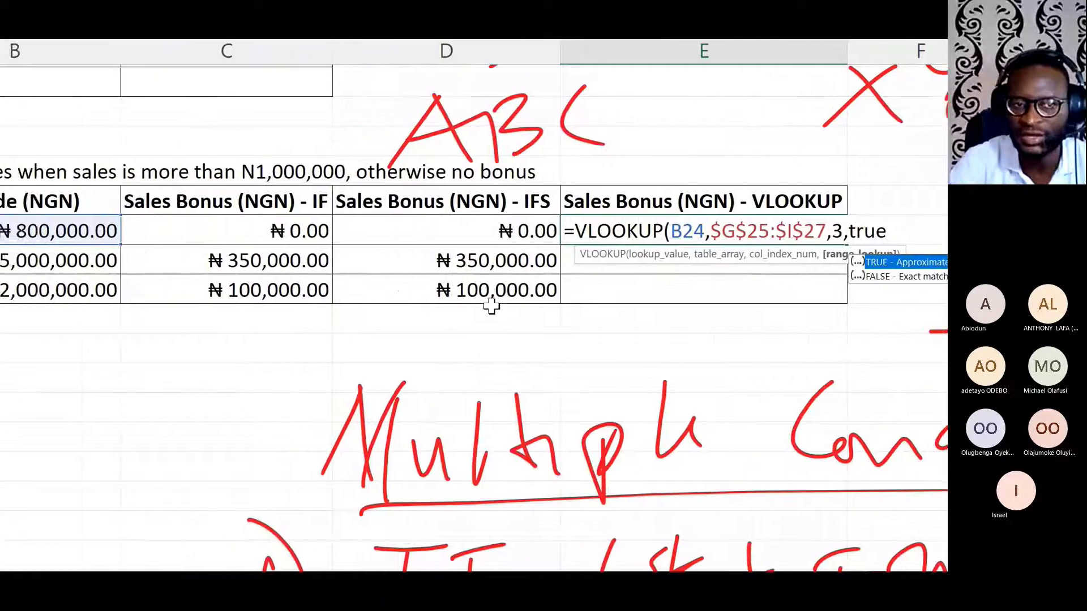
scroll(803, 328, "right", 3)
type(")")
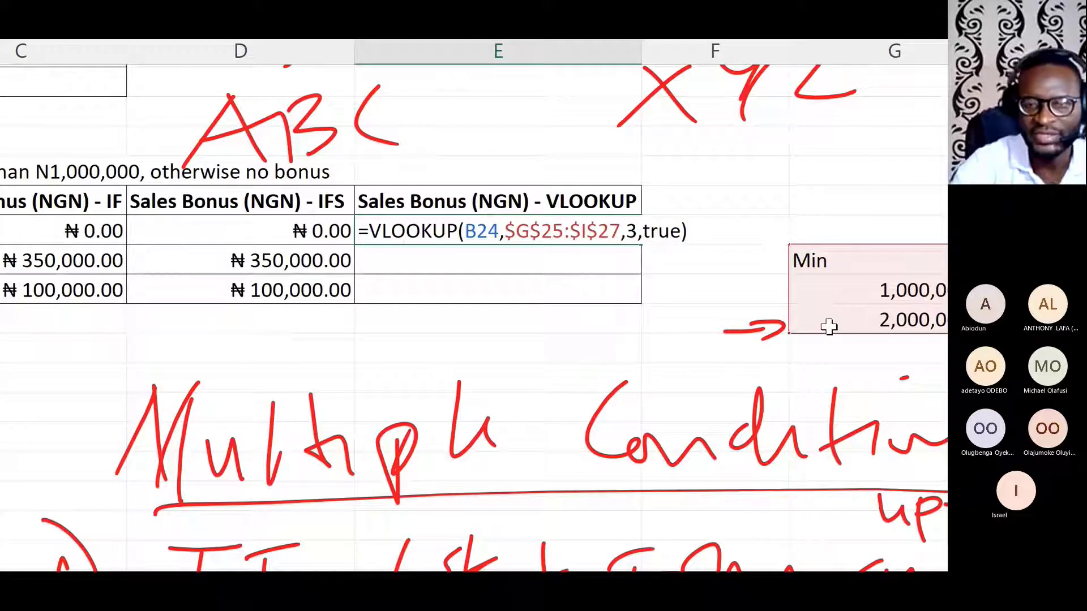
Step: Multiply the VLOOKUP result by the sales figure in B24 and enter the formula in E24
type("*")
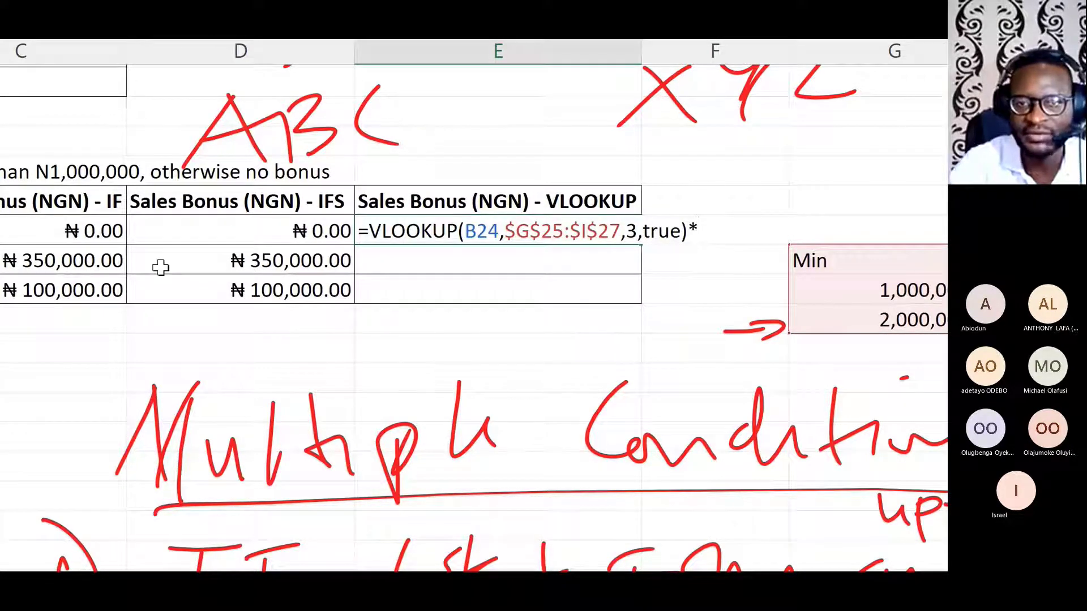
scroll(157, 266, "right", 3)
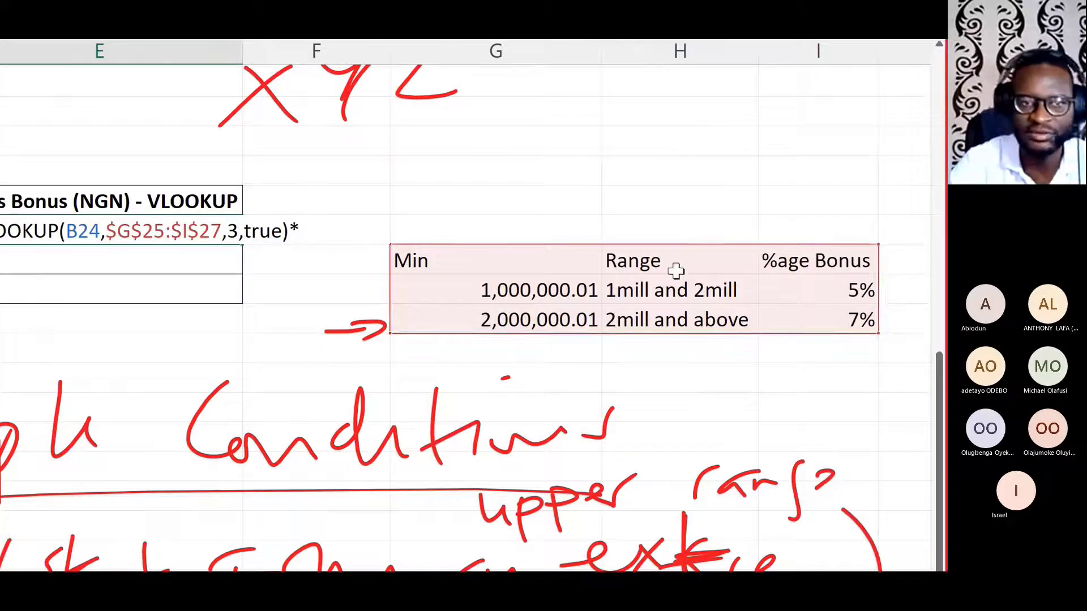
scroll(364, 262, "left", 5)
scroll(117, 248, "left", 2)
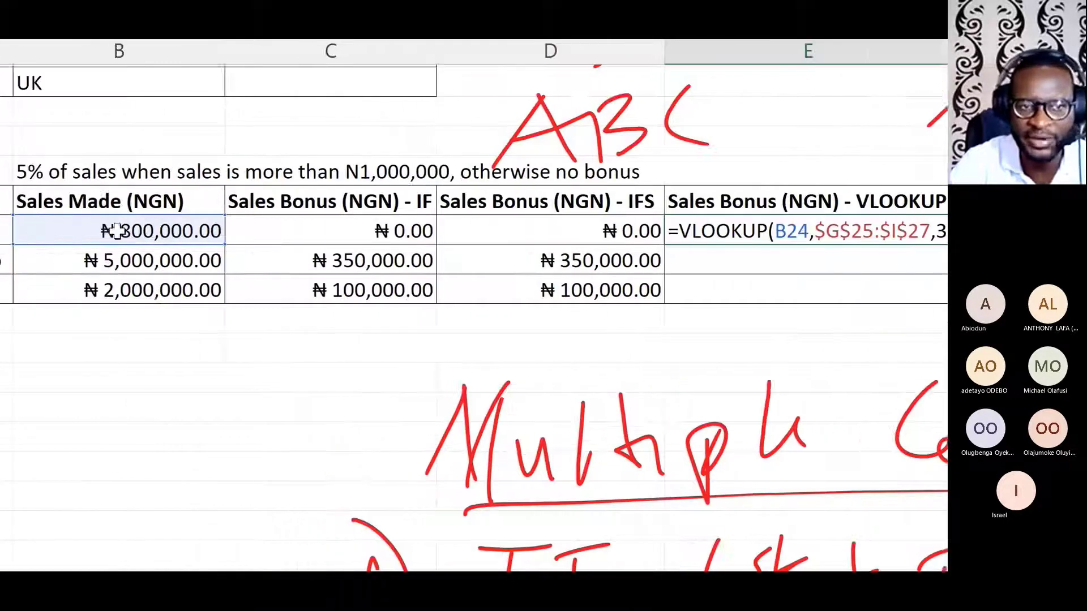
left_click(116, 230)
scroll(725, 234, "right", 3)
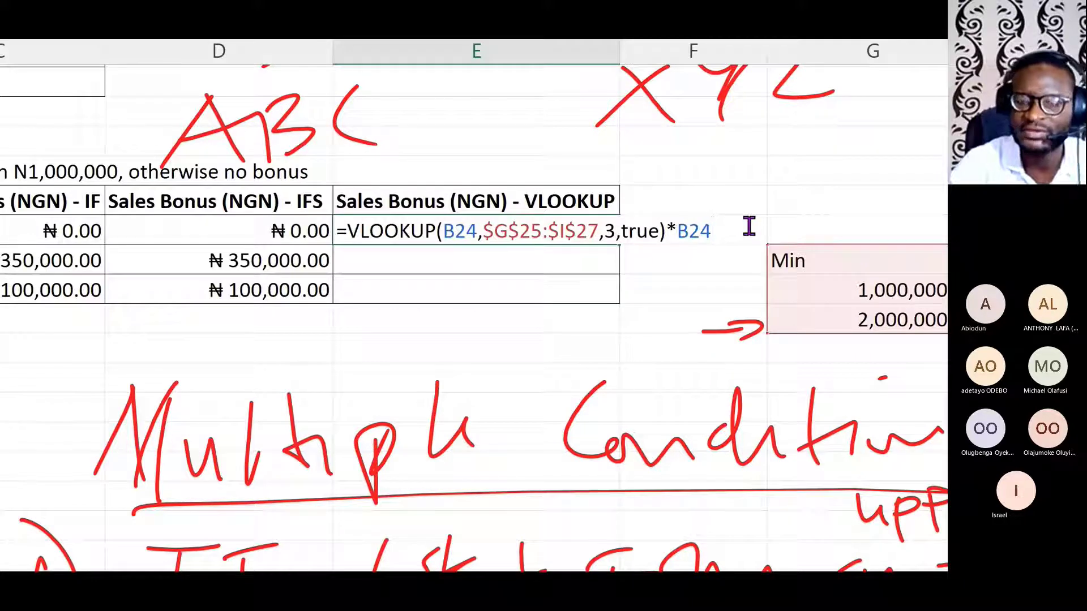
key("Return")
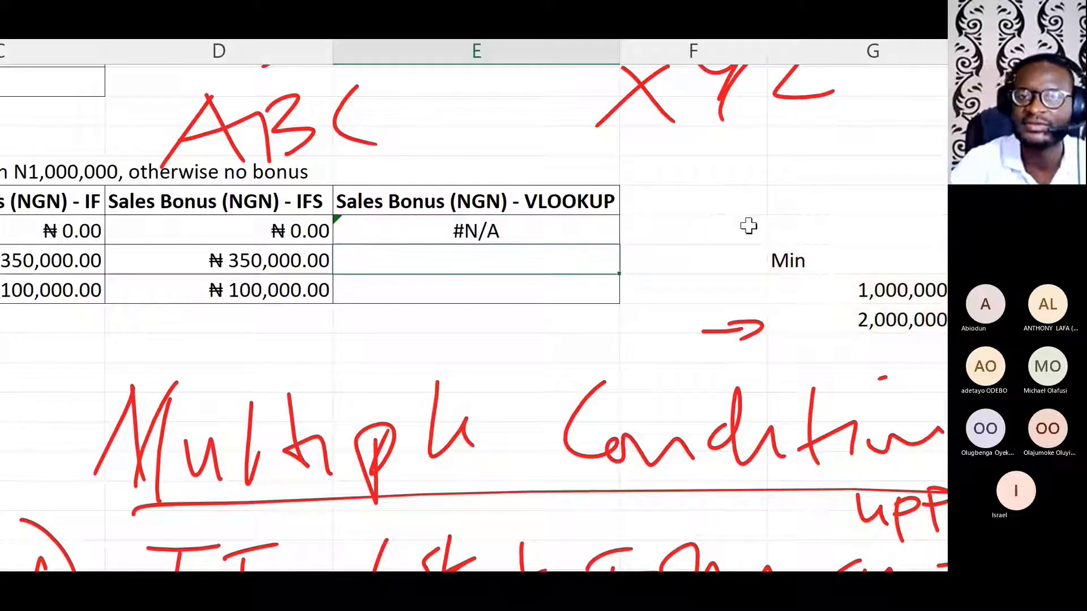
Step: Change the VLOOKUP table range in E24 to $G$26:$I$27 so that it excludes the header row
double_click(490, 232)
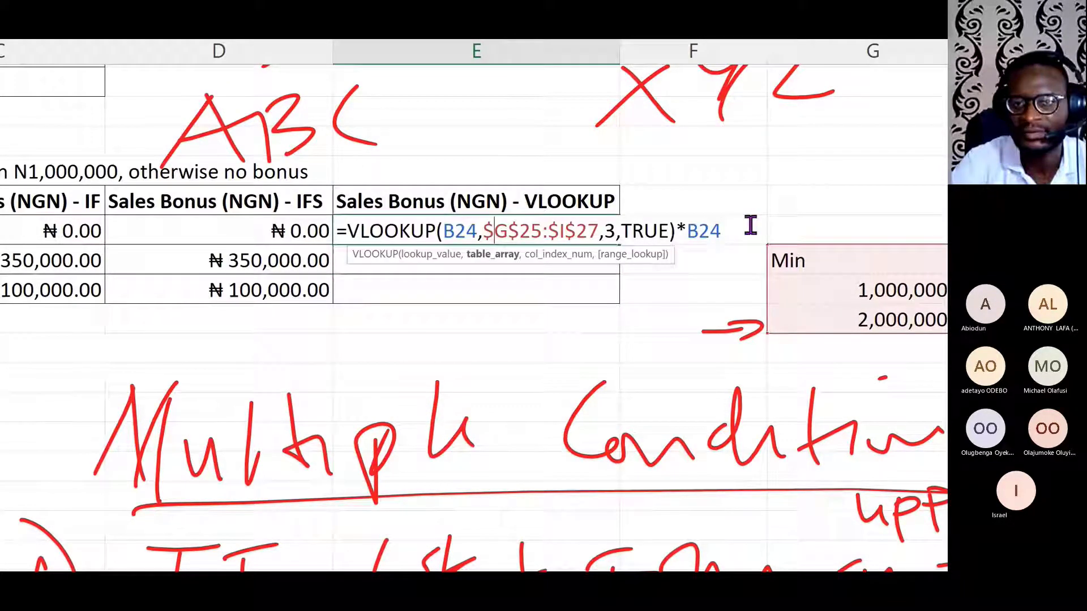
scroll(764, 303, "right", 3)
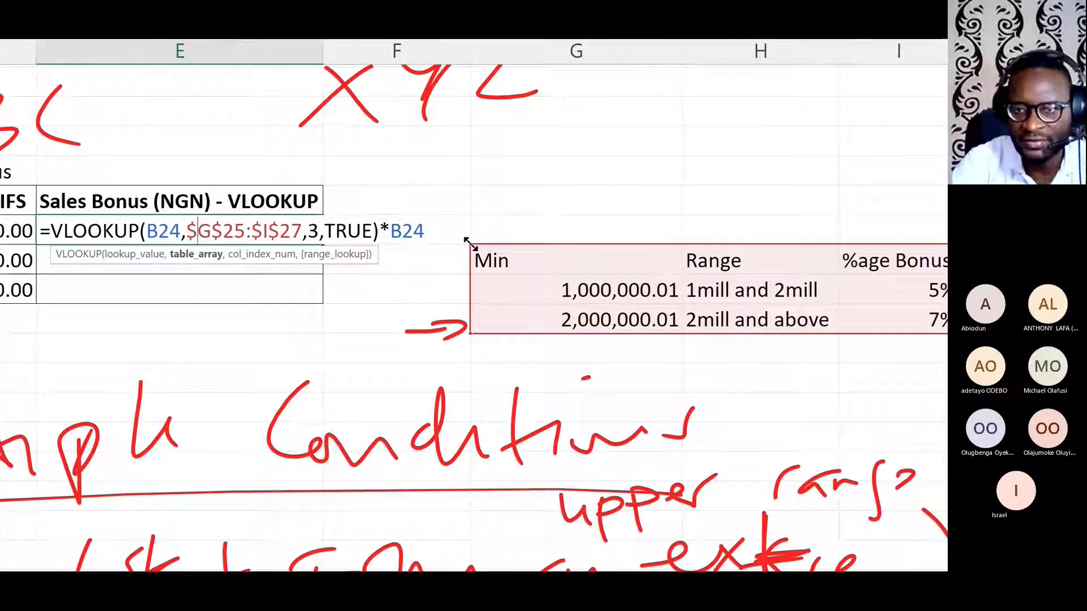
left_click_drag(468, 245, 472, 263)
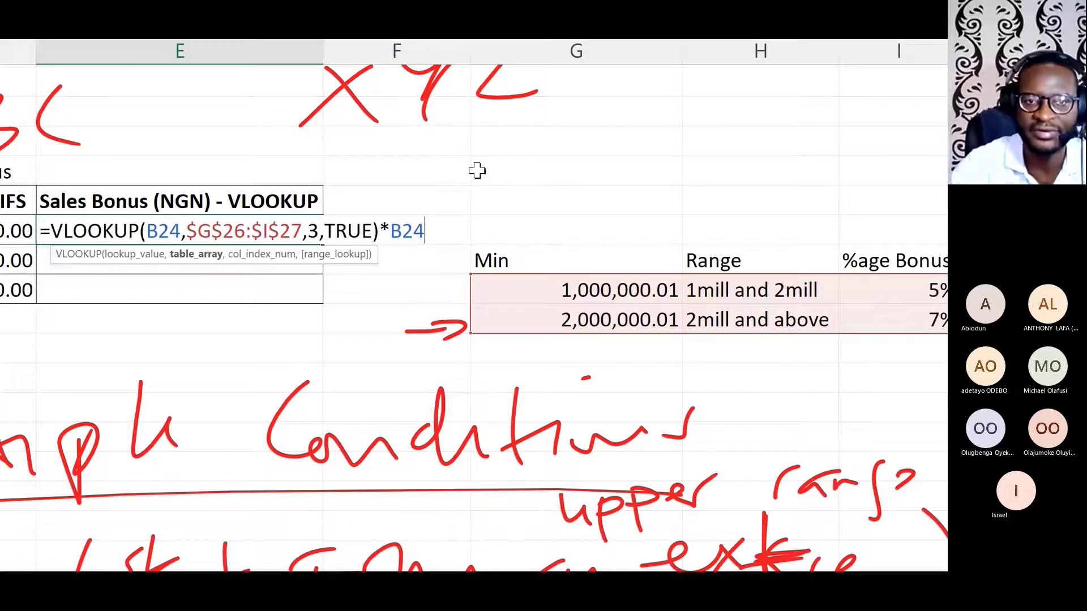
key("Return")
scroll(477, 171, "left", 5)
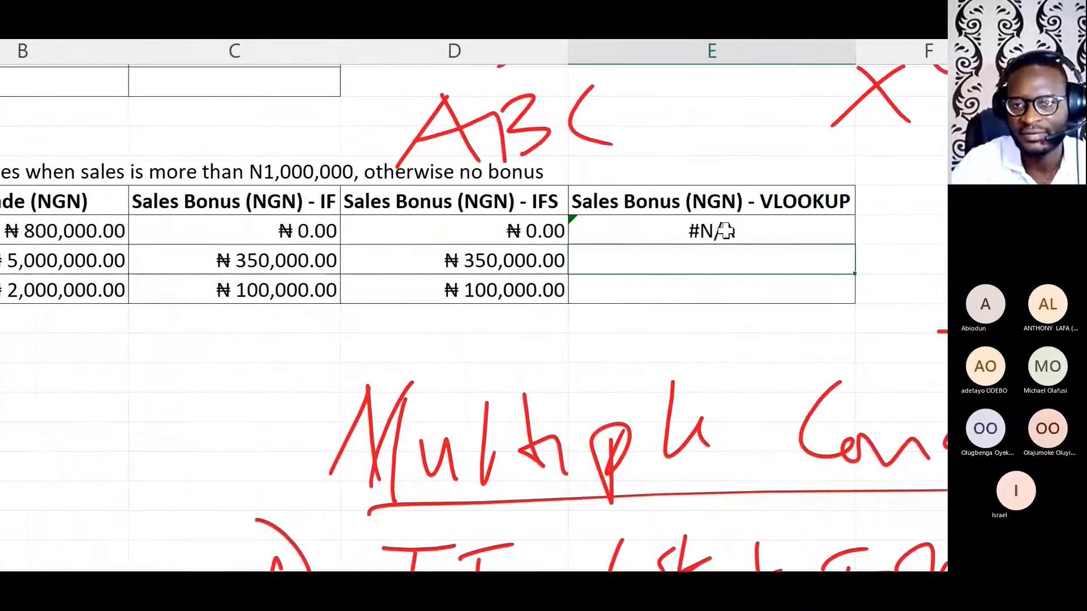
Step: Examine the VLOOKUP formula in E24 against the sales figure in B24 and the minimums in the bracket table
double_click(725, 231)
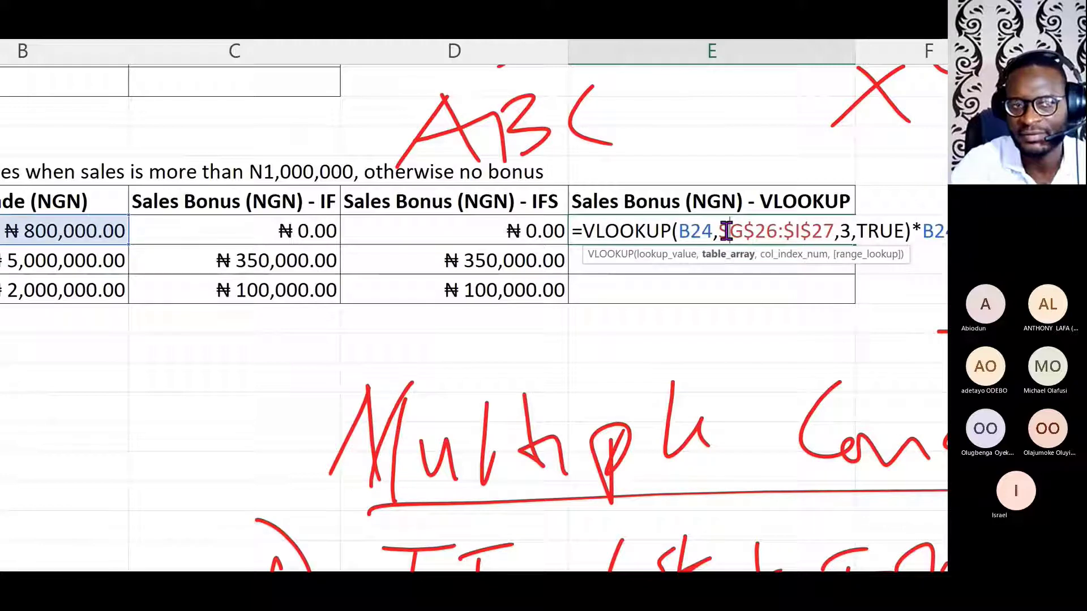
scroll(170, 270, "left", 1)
scroll(170, 270, "right", 4)
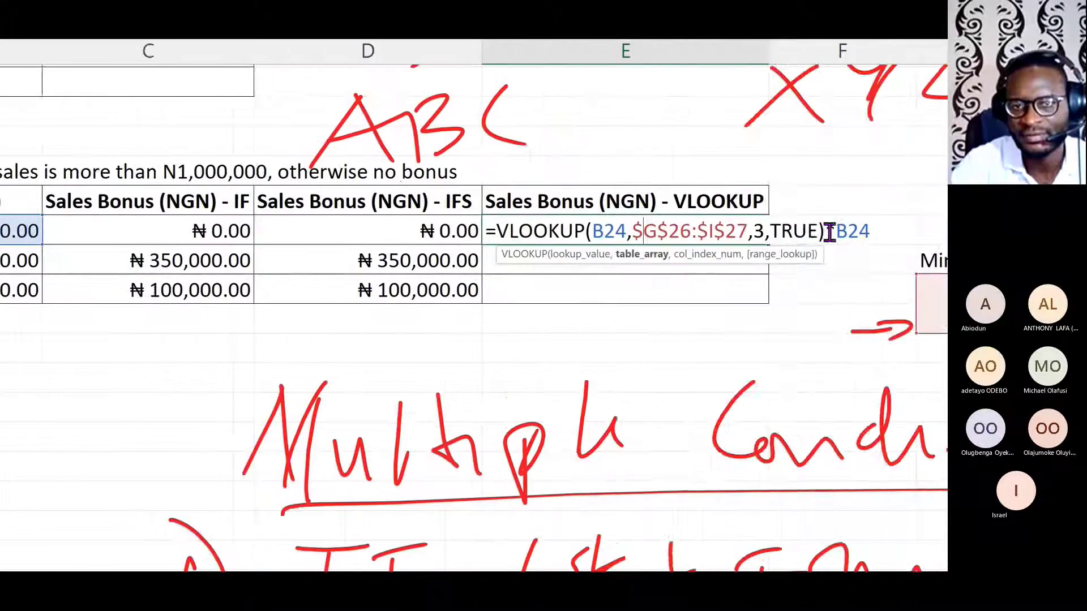
scroll(828, 222, "right", 2)
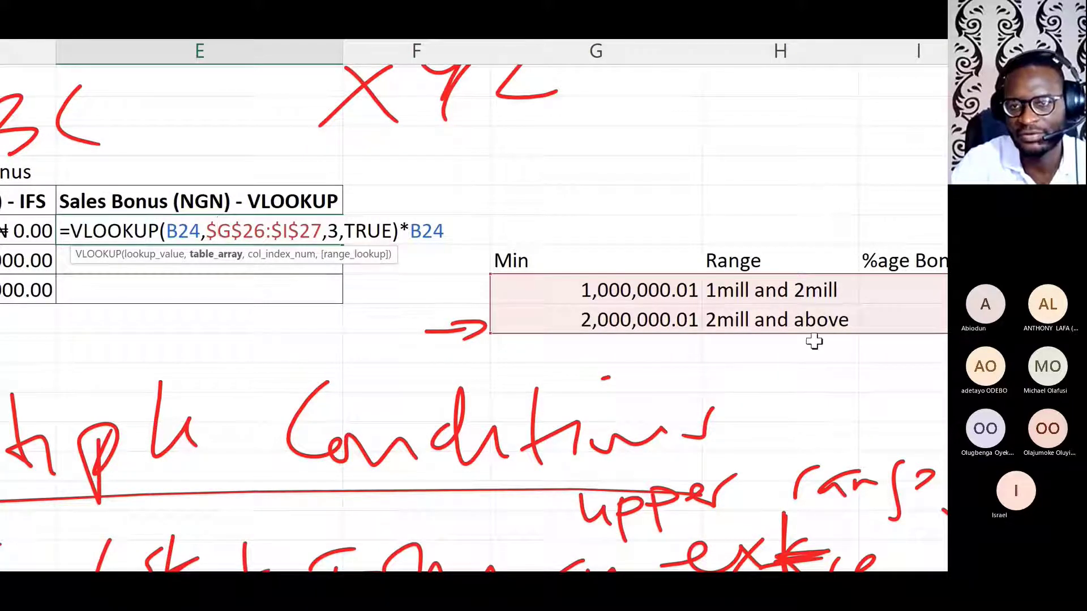
scroll(814, 341, "right", 3)
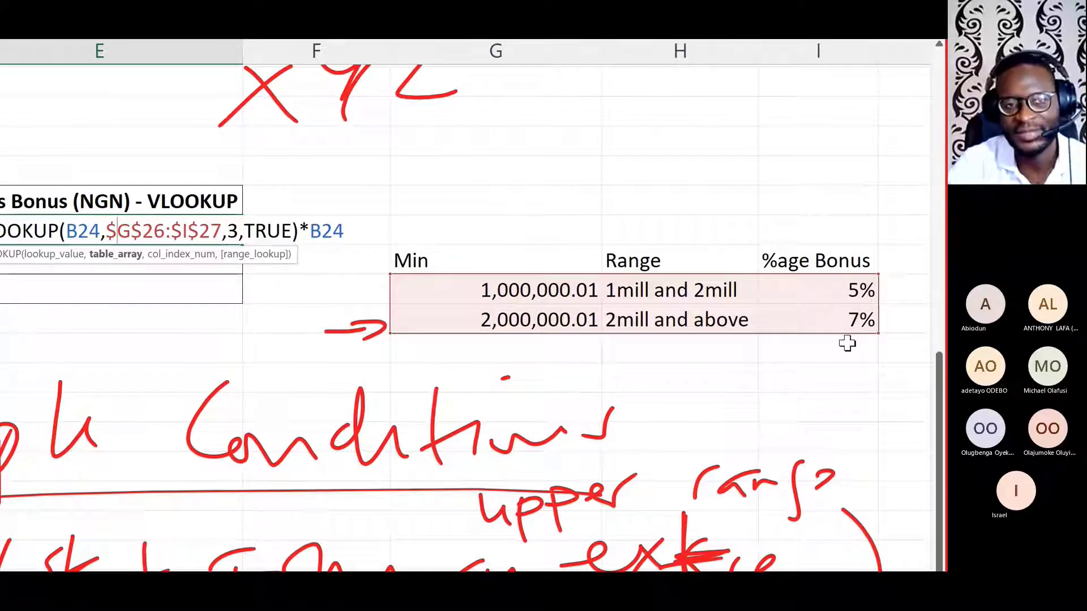
key("Return")
scroll(283, 221, "left", 4)
scroll(119, 249, "left", 10)
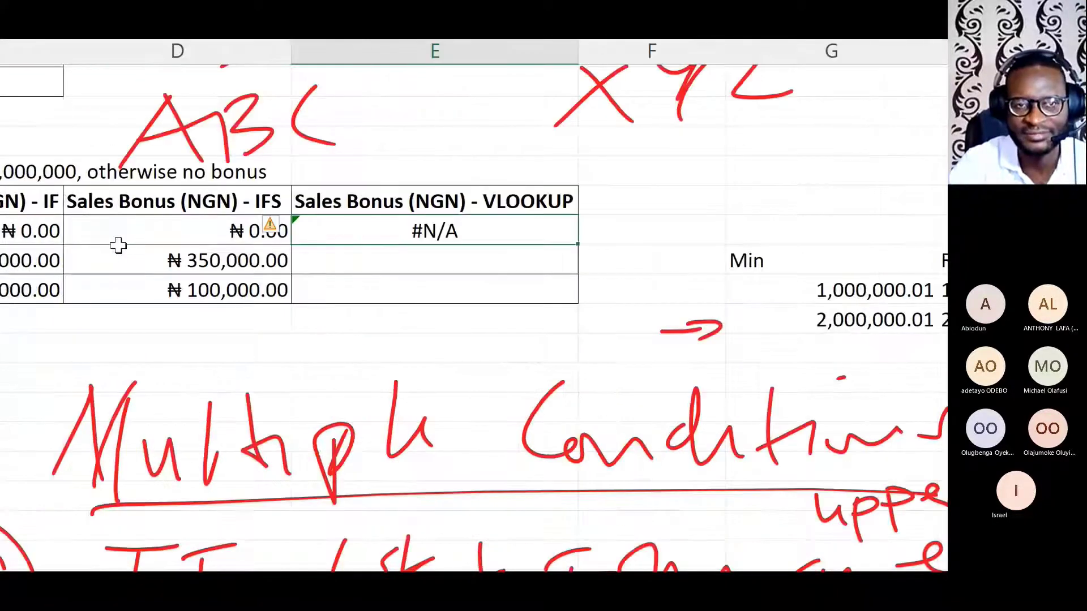
Step: Move the Min, Range and %age Bonus headers up one row to G24:I24, leaving an empty row above the brackets
scroll(877, 315, "right", 6)
scroll(870, 281, "right", 5)
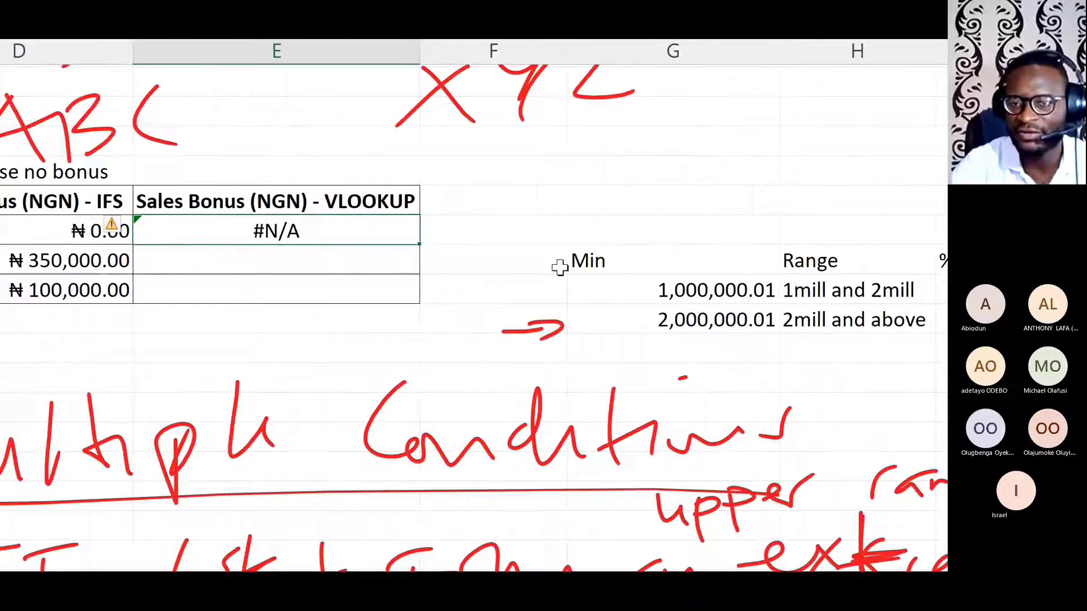
scroll(827, 316, "right", 5)
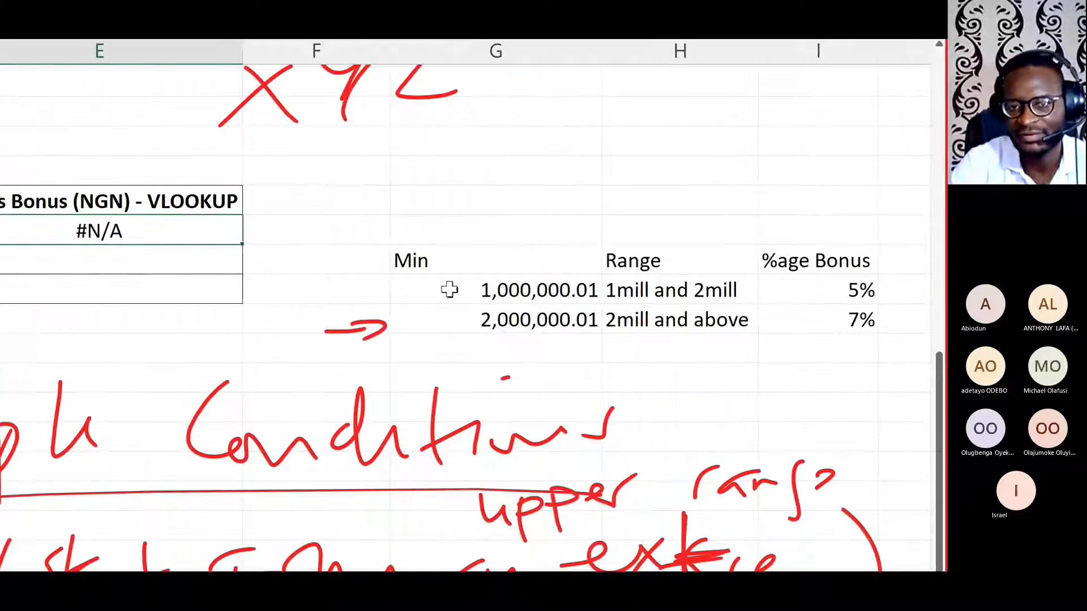
left_click_drag(461, 296, 781, 308)
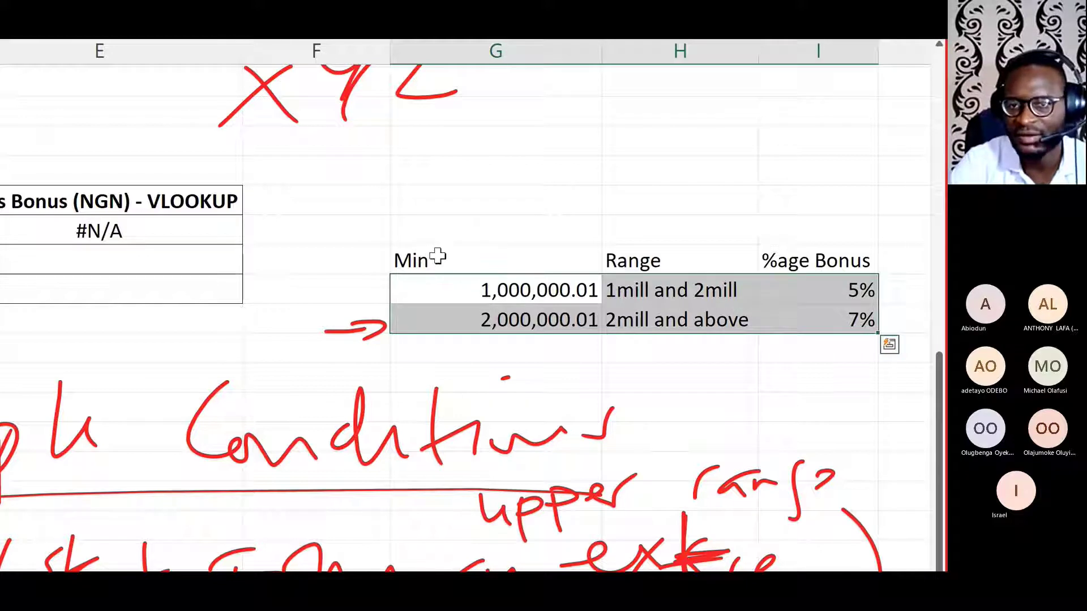
left_click_drag(438, 256, 744, 240)
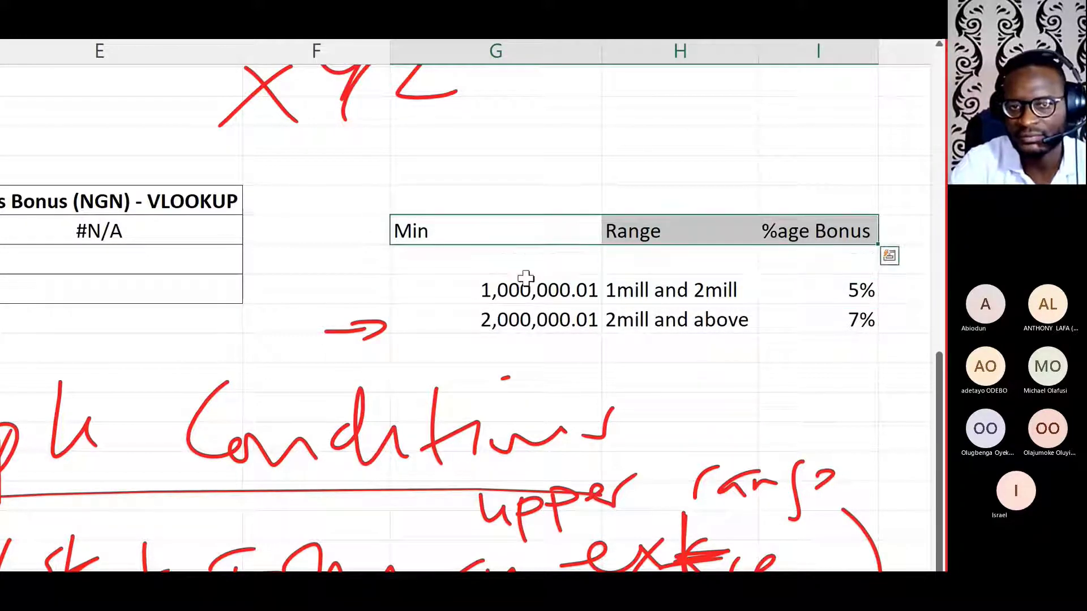
Step: Add a bracket in row 25 with the range "0 and 1mill" and a 0% bonus
left_click(477, 277)
left_click(477, 271)
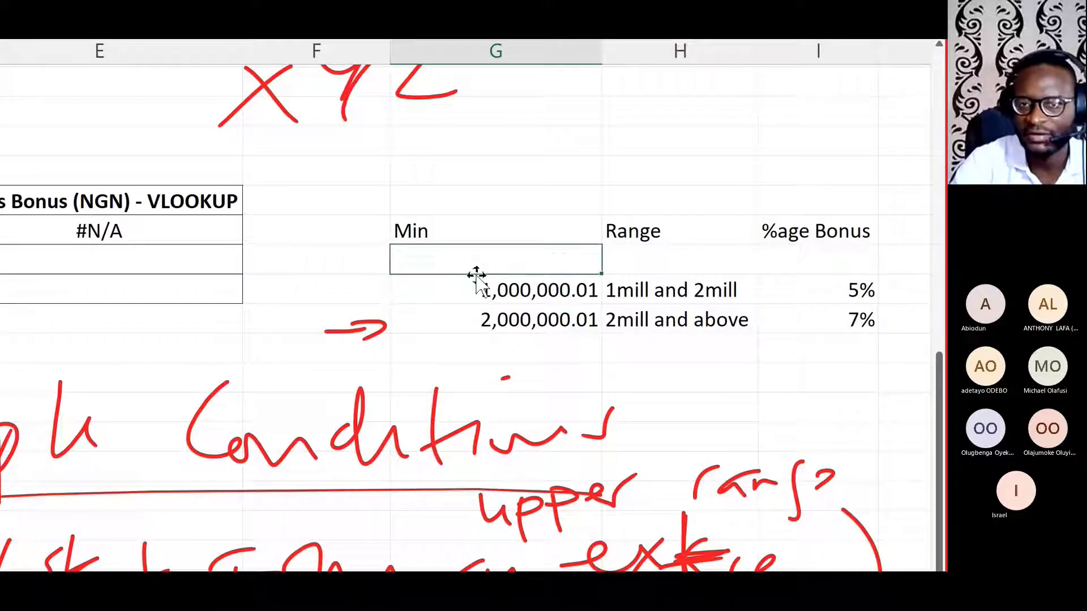
left_click(638, 255)
type("0 ")
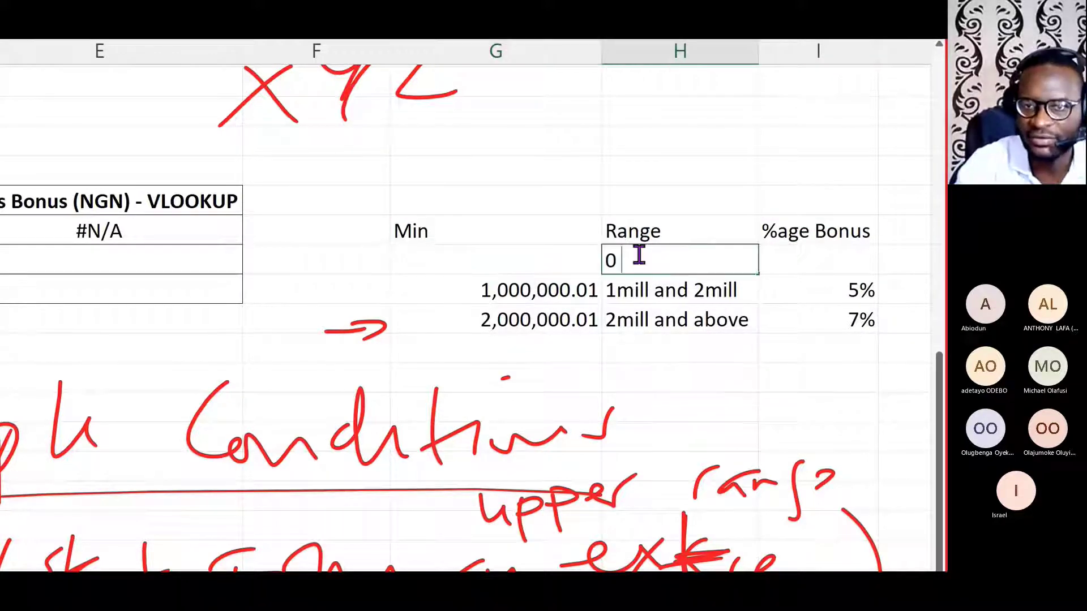
type("add ")
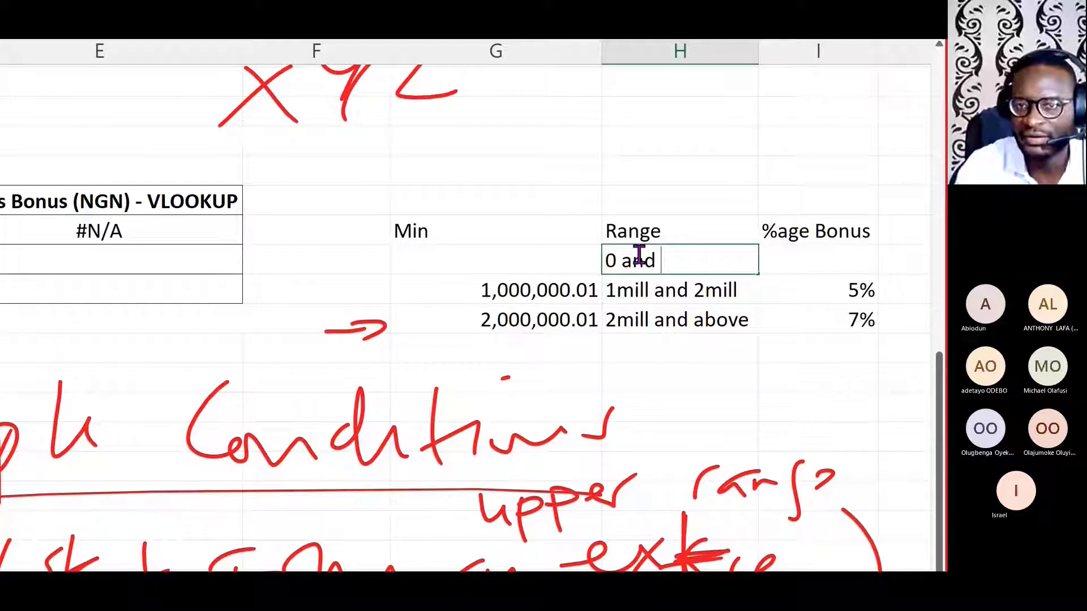
type("1mill")
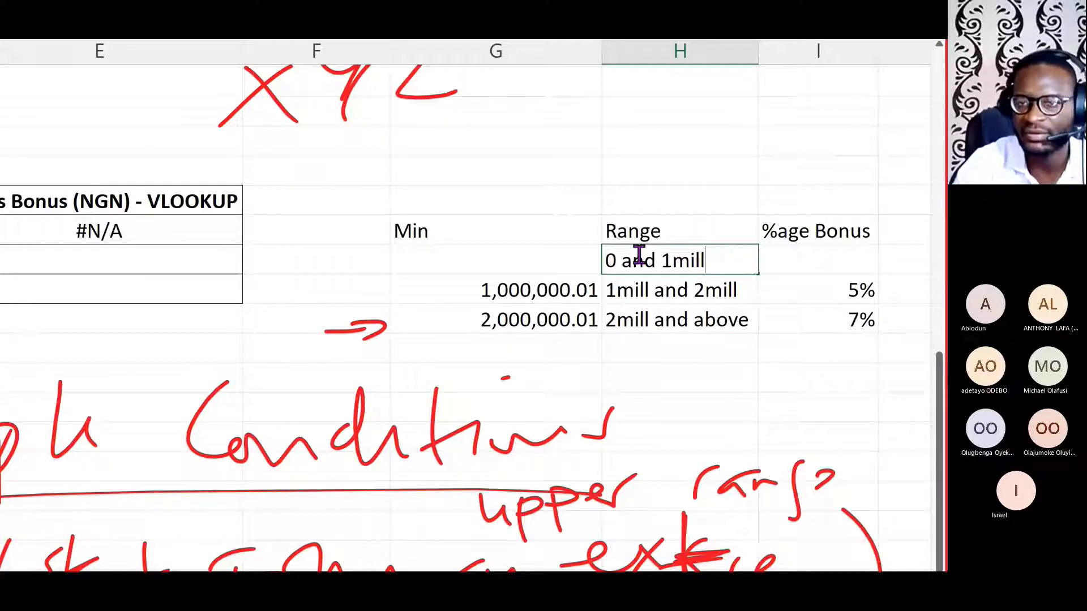
key("Tab")
type("0%")
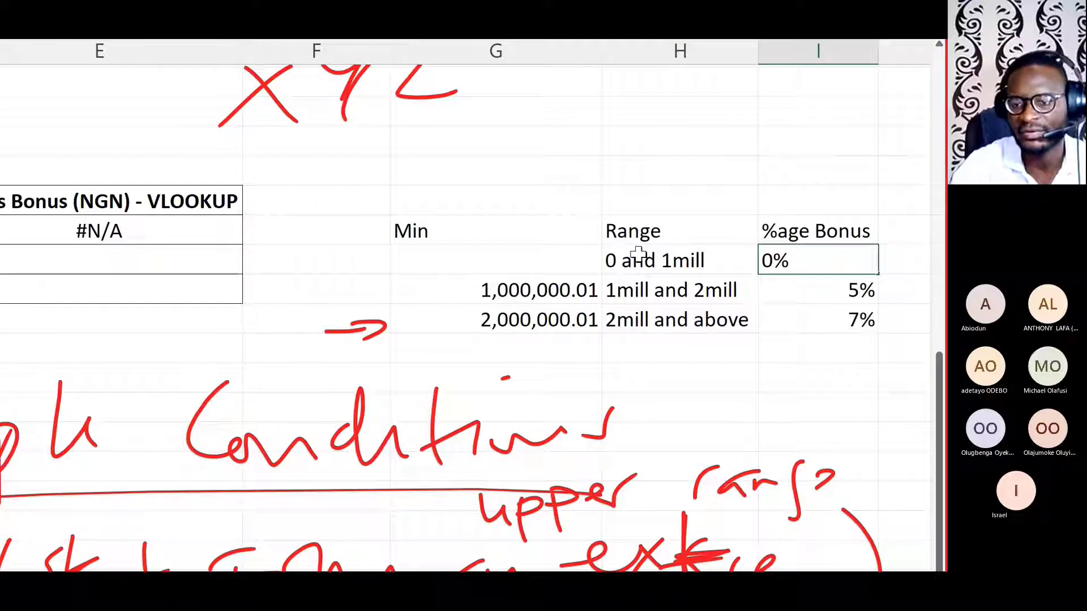
key("Return")
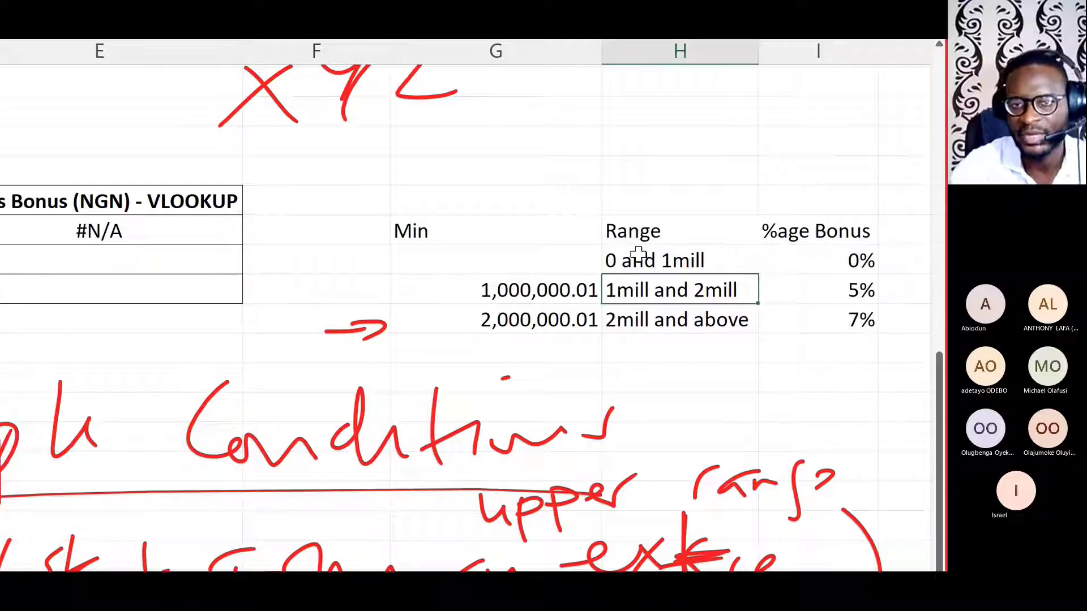
Step: Enter 0 as the Min value of the "0 and 1mill" bracket in G25
left_click(501, 255)
double_click(500, 255)
type("0")
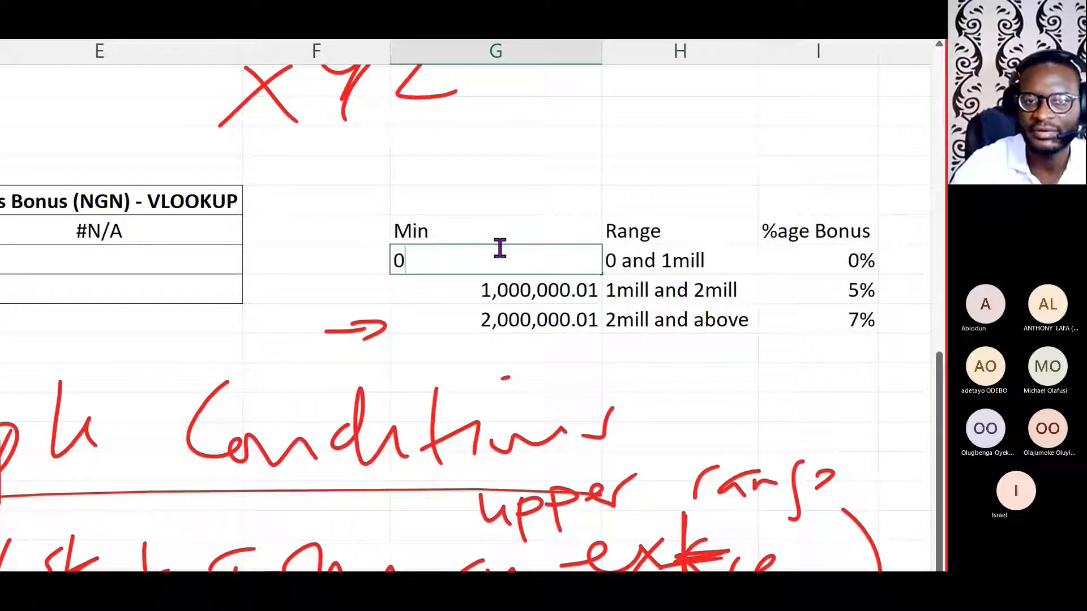
key("Return")
Step: Change the 5% bracket's range label in H26 to "above 1mill and 2mill"
left_click(614, 288)
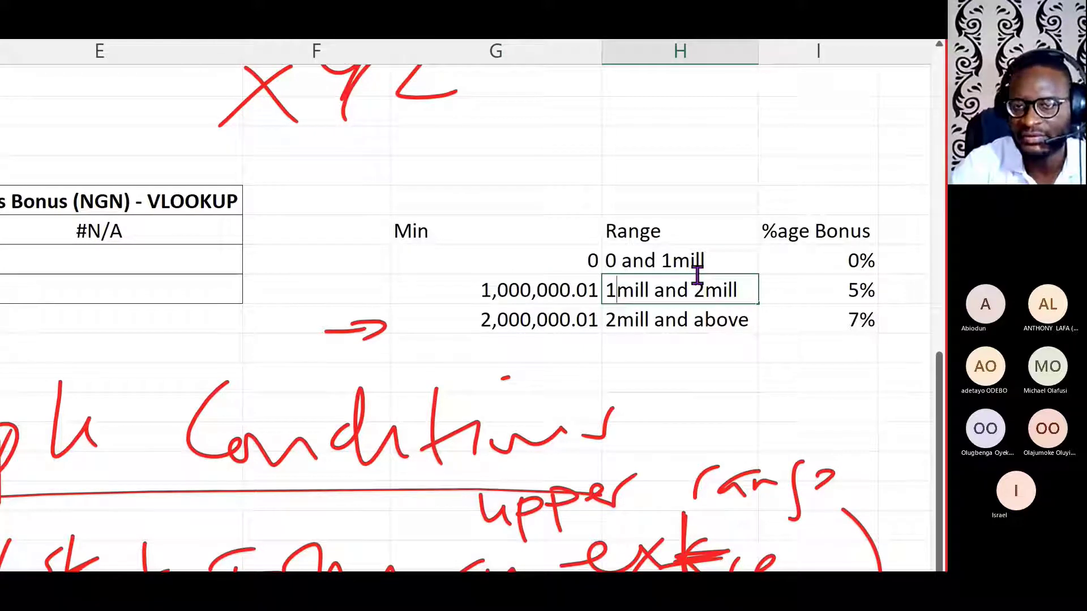
left_click(607, 289)
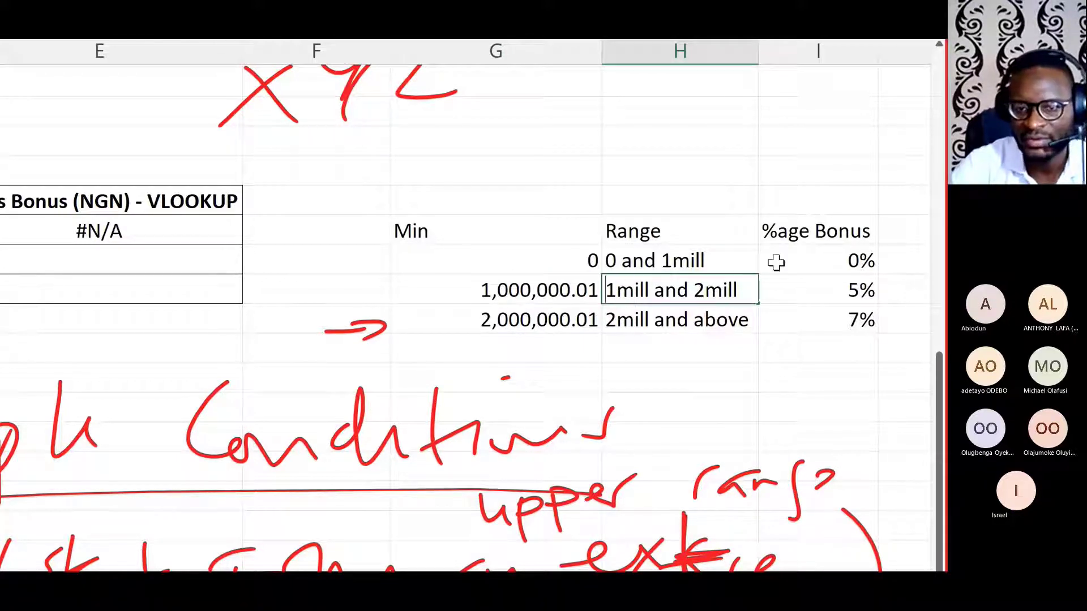
type("abiov")
key("BackSpace")
key("BackSpace")
key("BackSpace")
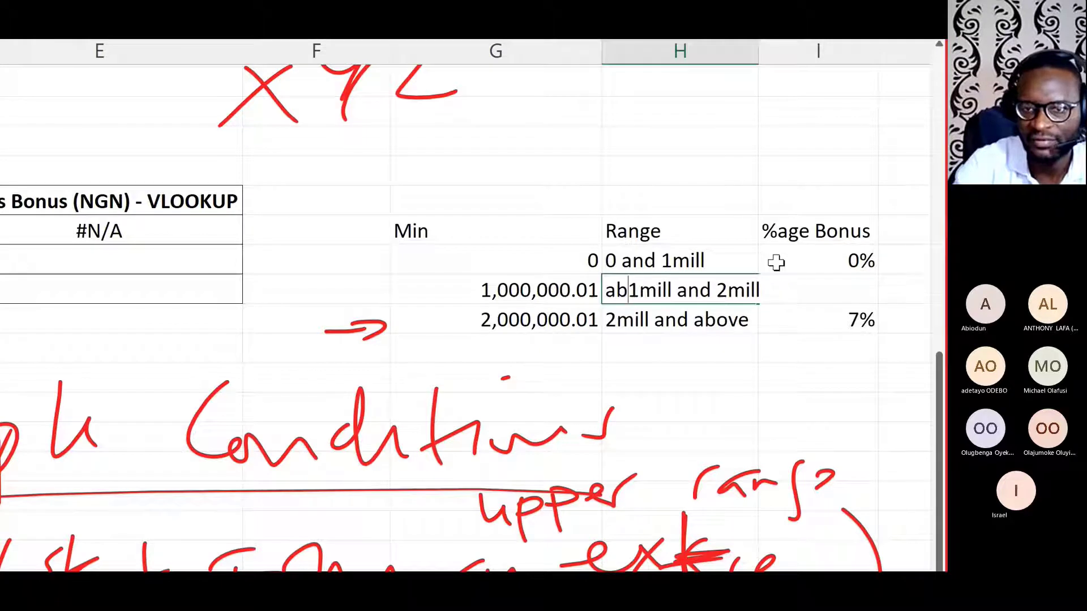
type("ove")
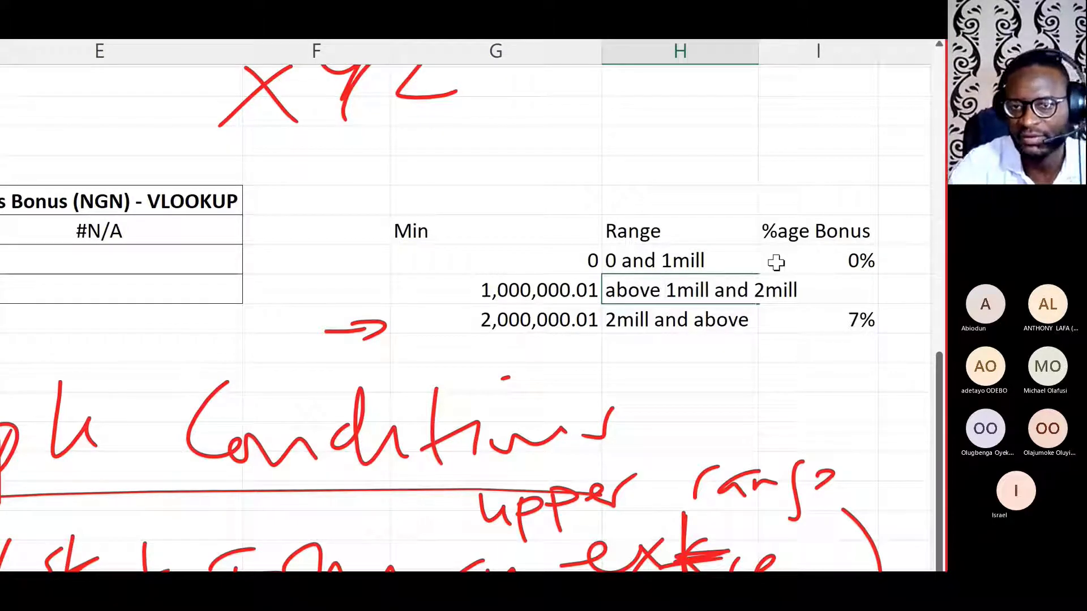
key("Return")
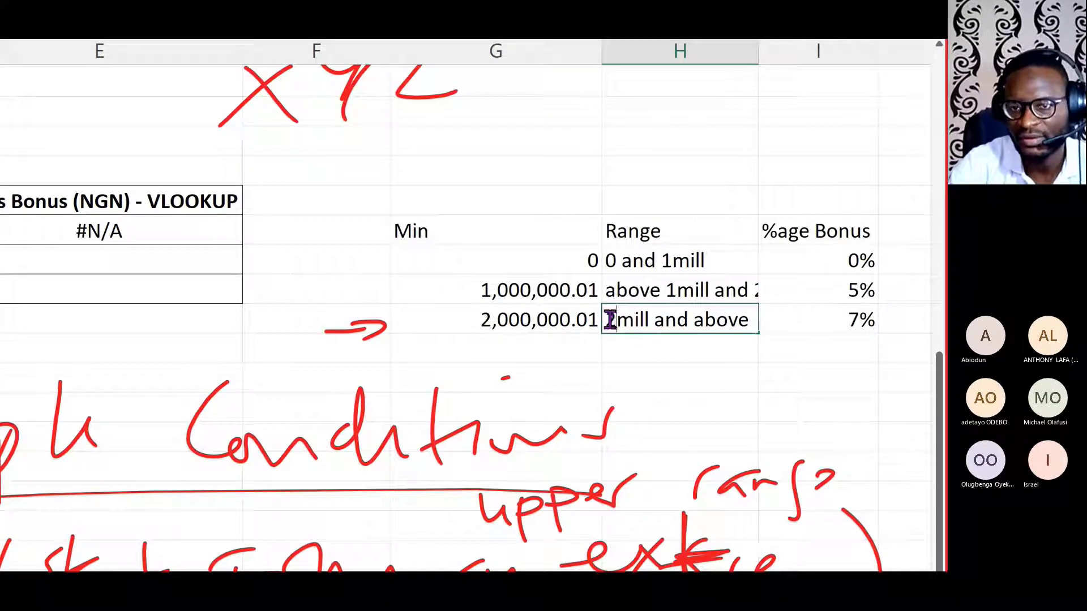
Step: Change the 7% bracket's range label to "above 2mill and above" and widen column H to fit the labels
double_click(610, 320)
type("above")
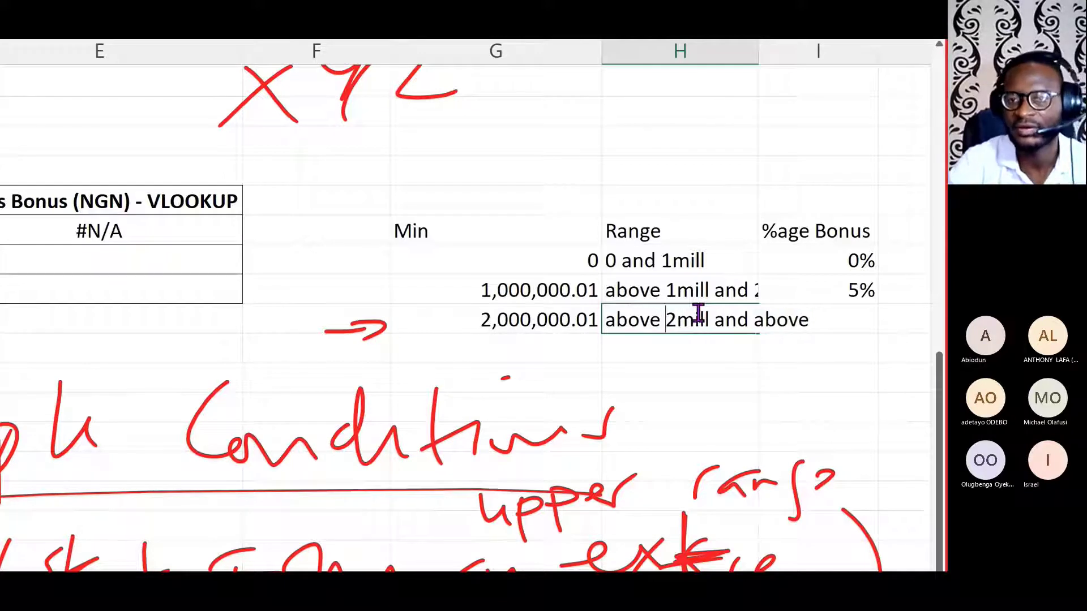
key("Return")
left_click_drag(754, 104, 805, 109)
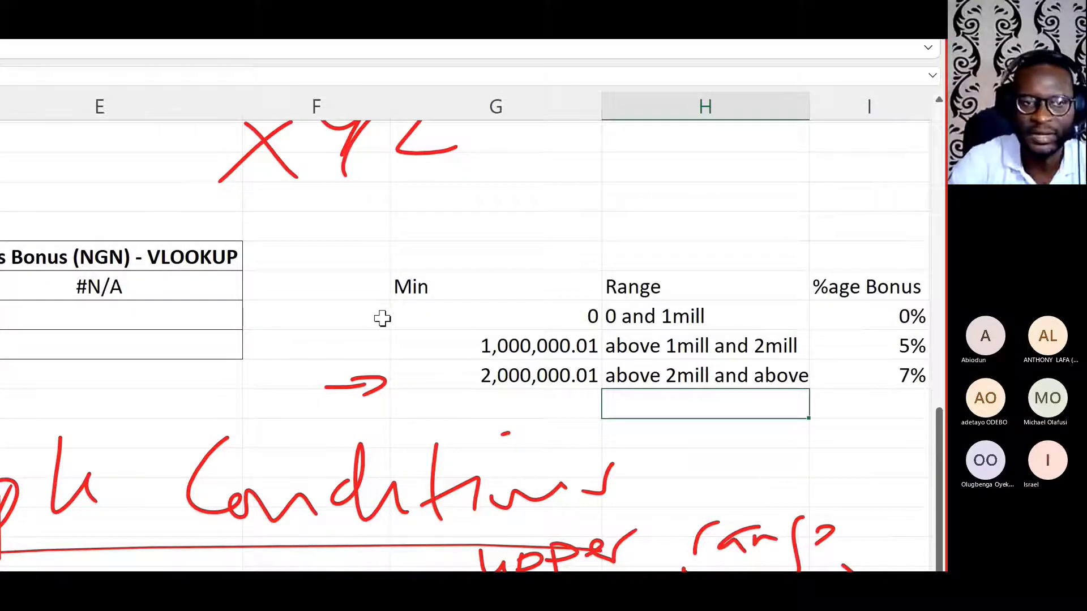
Step: Clear the VLOOKUP formula from E24 and review the 0 to 1mill bracket row
scroll(294, 305, "left", 2)
left_click(200, 291)
key("Delete")
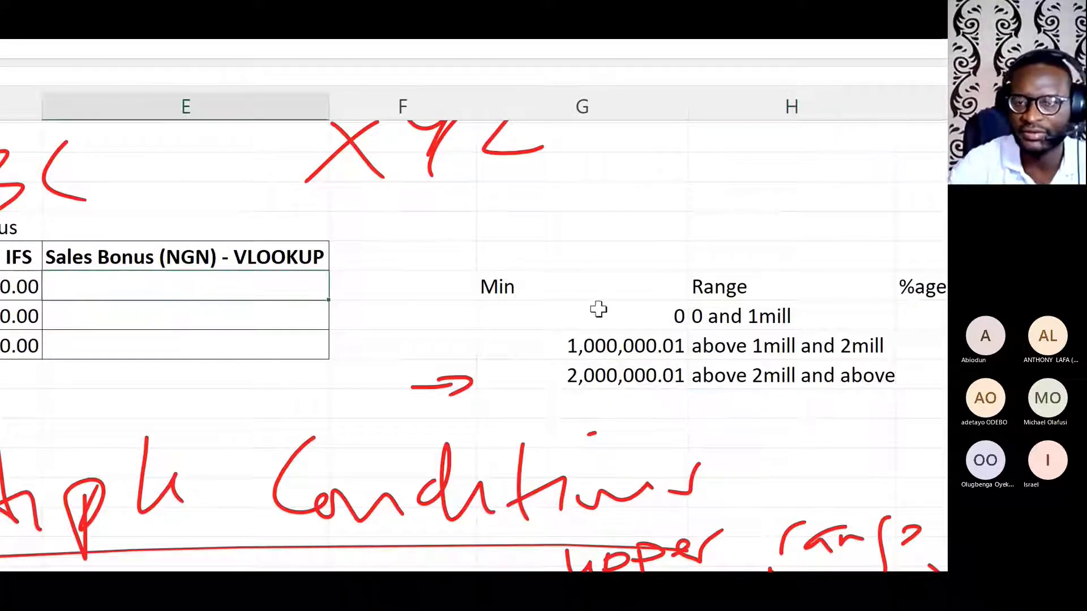
left_click(568, 321)
left_click_drag(567, 320, 708, 316)
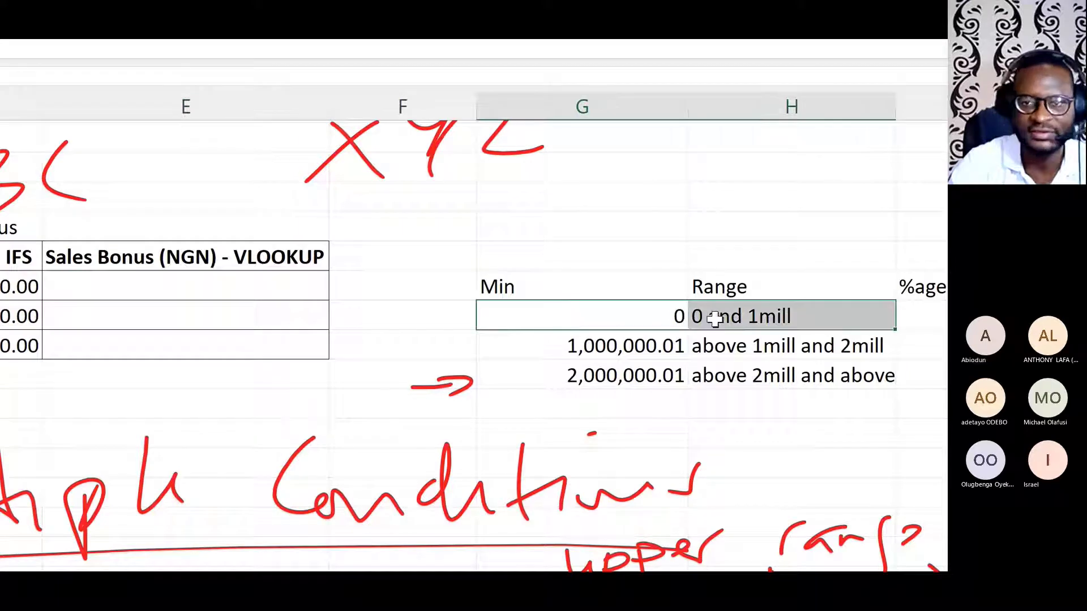
Step: Start a new VLOOKUP formula in E24 with the sales figure in B24 as the lookup value
left_click(131, 289)
scroll(117, 317, "left", 4)
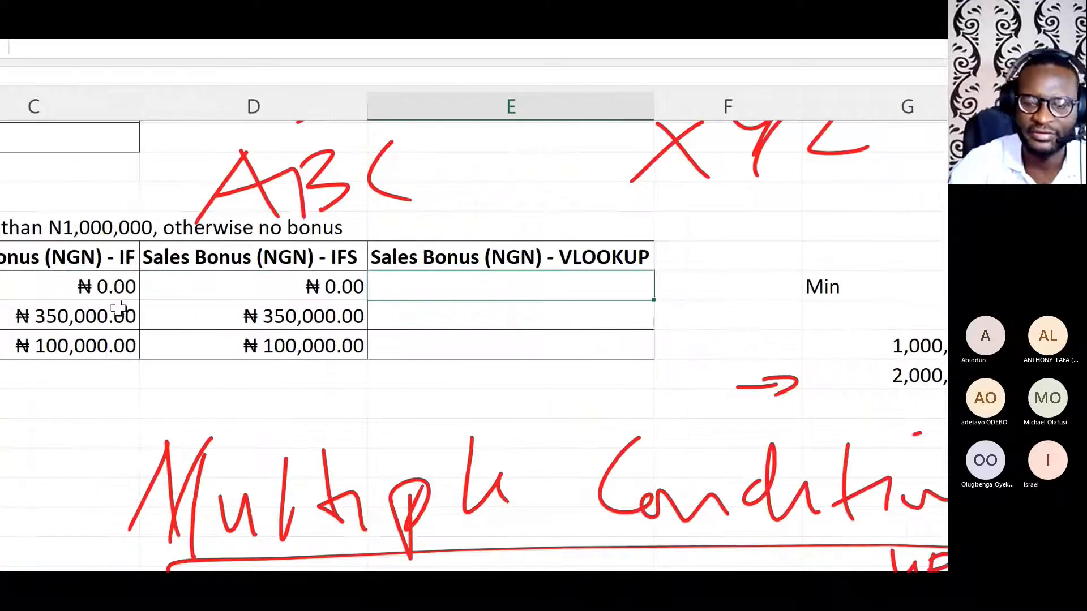
type("=vlookup(")
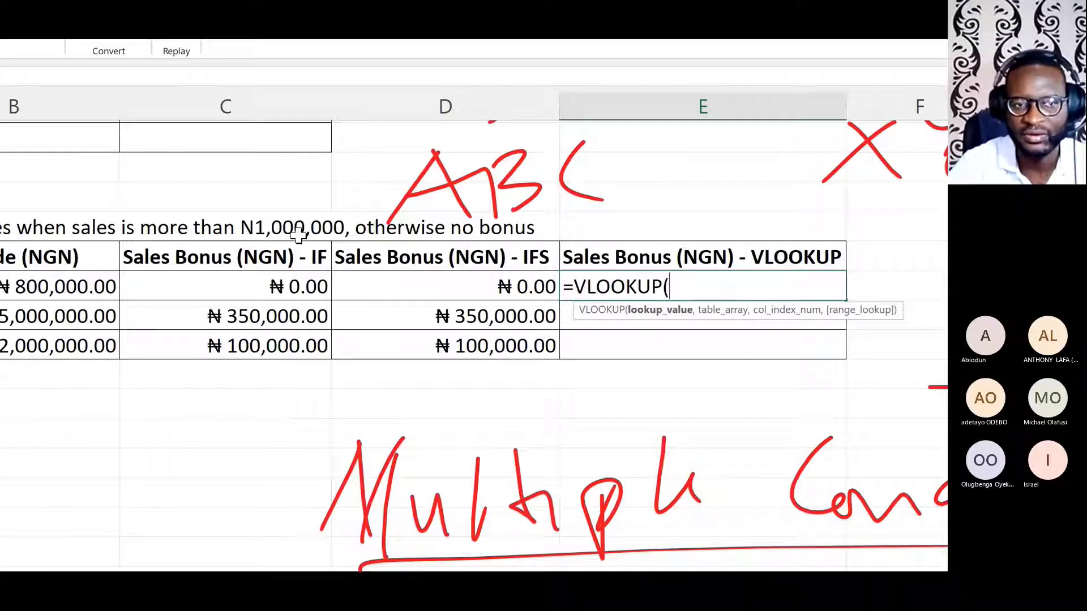
left_click(102, 287)
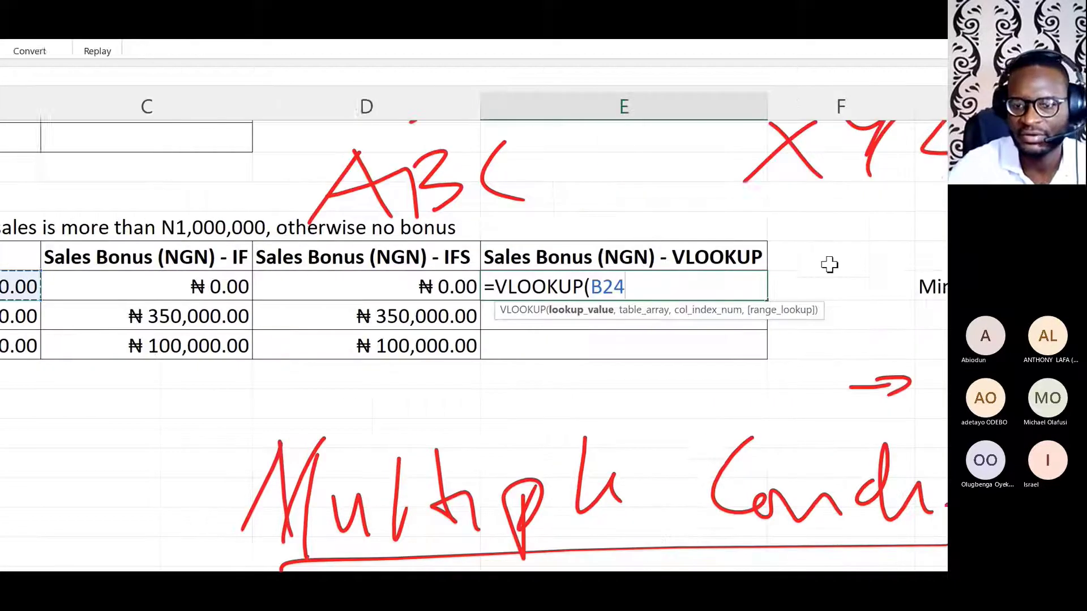
type(",")
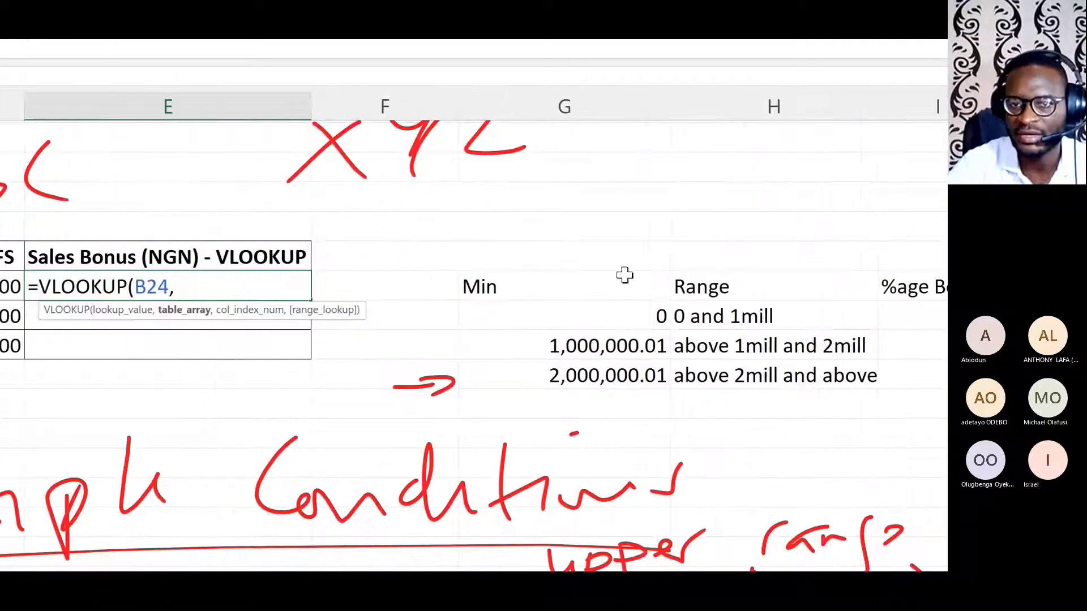
Step: Set the VLOOKUP table array to the bracket table with its headers as the absolute range $G$24:$I$27
left_click_drag(755, 288, 869, 356)
left_click_drag(679, 356, 829, 361)
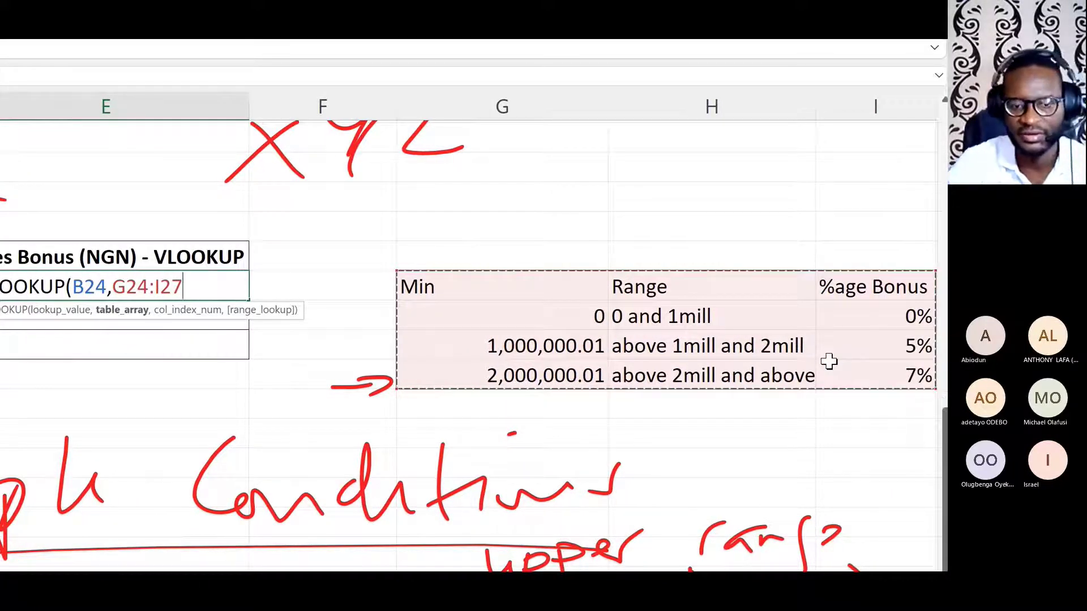
key("F4")
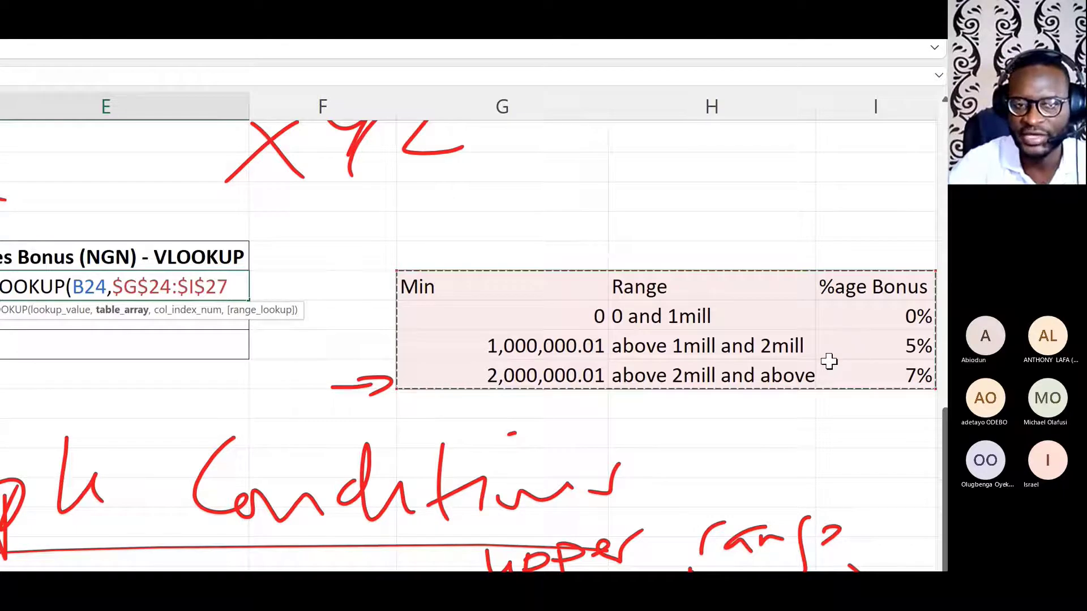
Step: Complete the VLOOKUP arguments in E24 with column index 3 and TRUE for an approximate match
type(",")
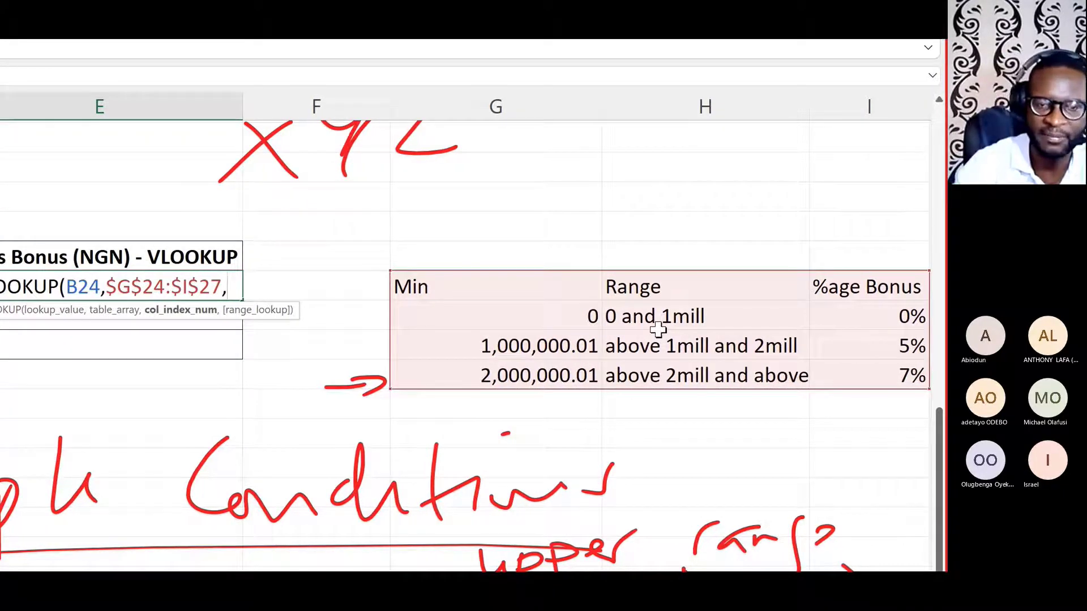
type("3")
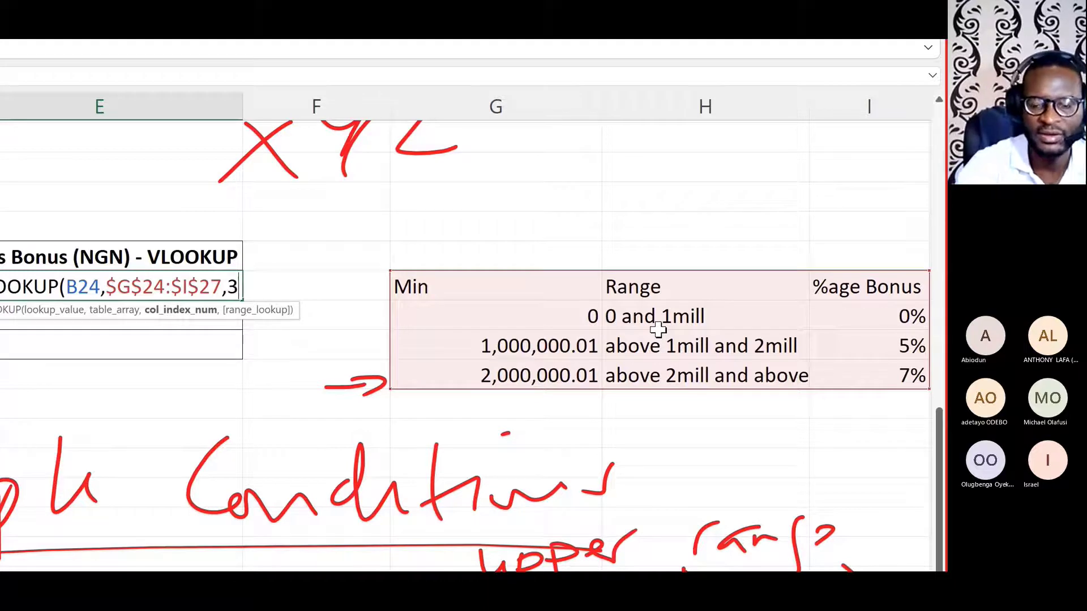
type(",")
type("tru")
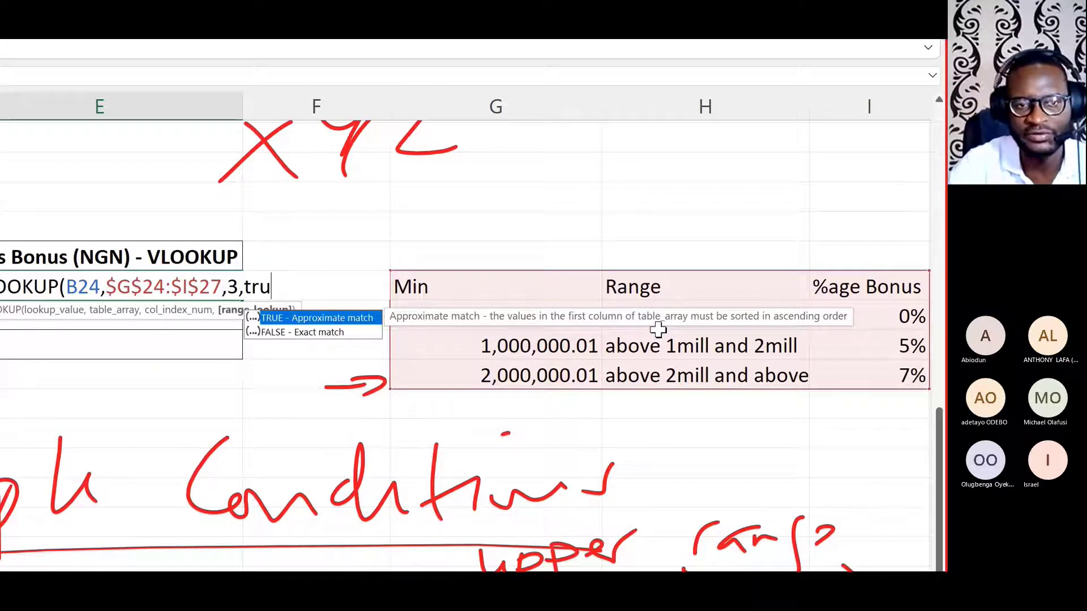
key("Tab")
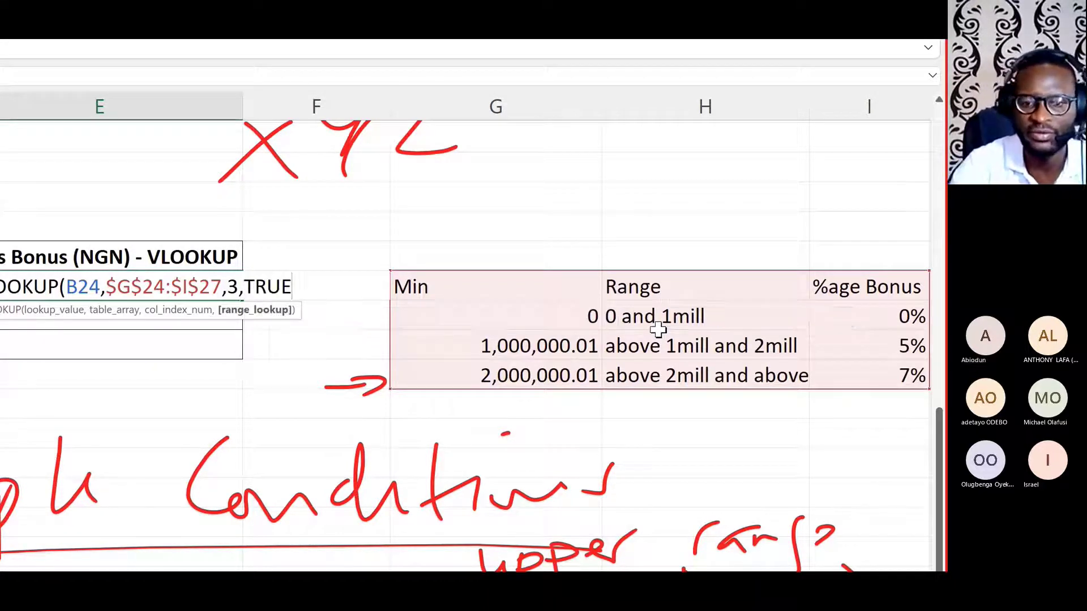
type(")")
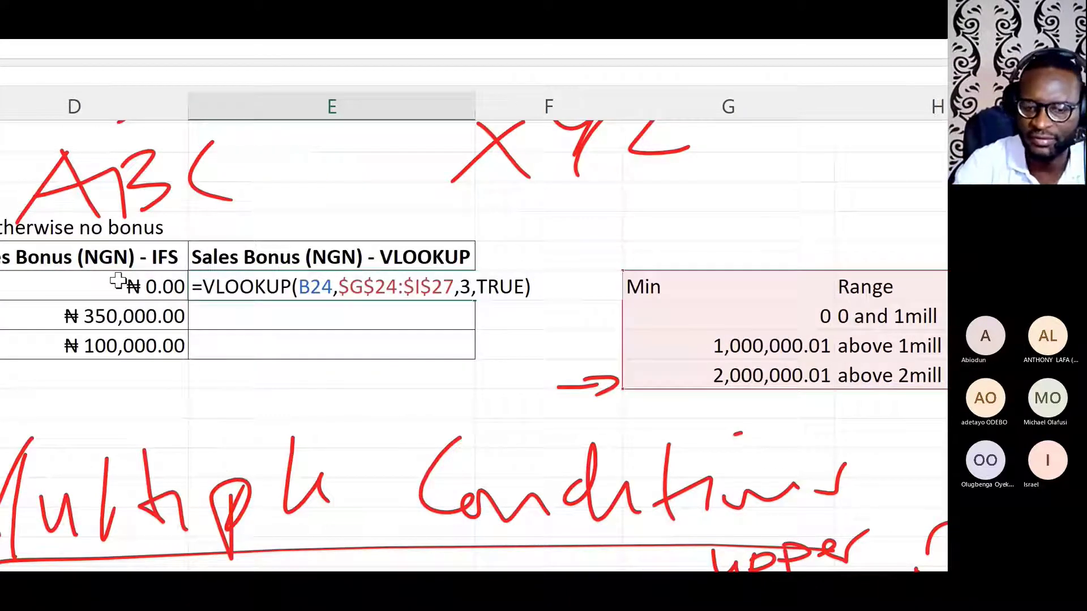
Step: Multiply the VLOOKUP in E24 by the sales figure in B24 and fill the formula down to E26
type("*")
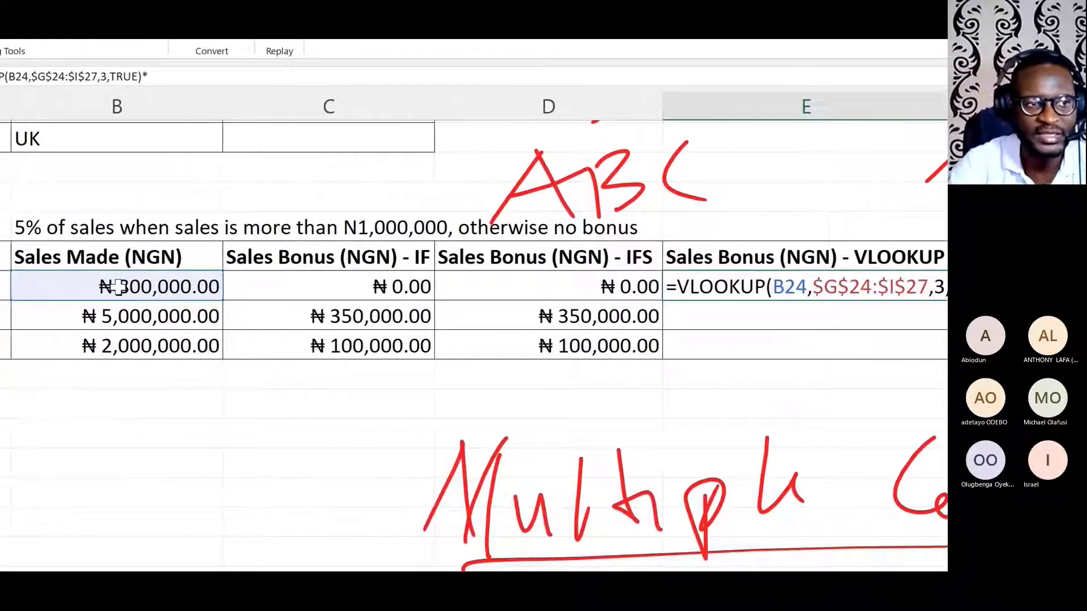
left_click(88, 286)
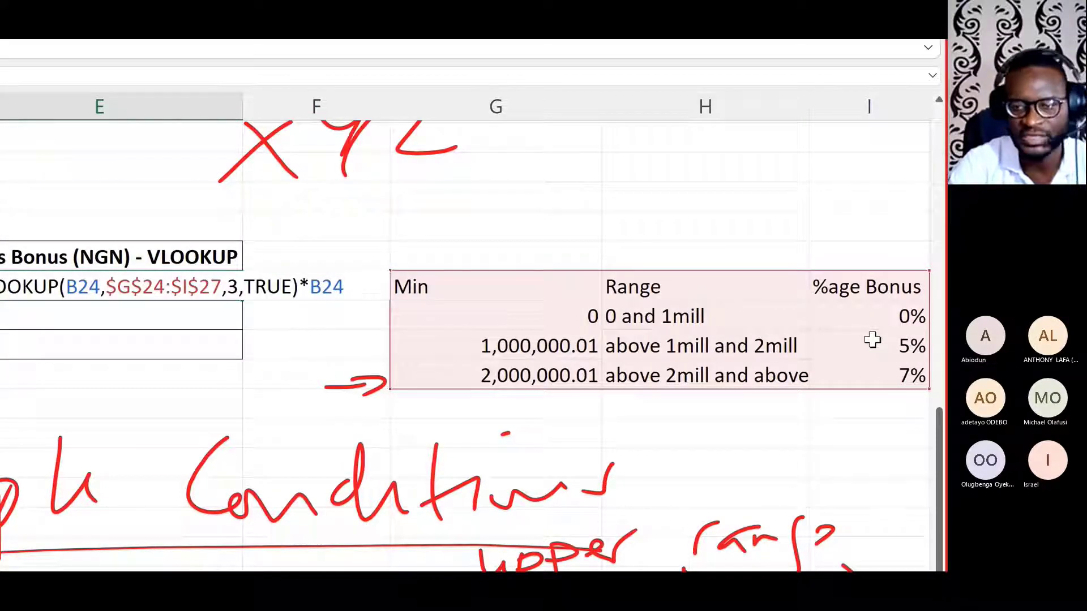
left_click(139, 291)
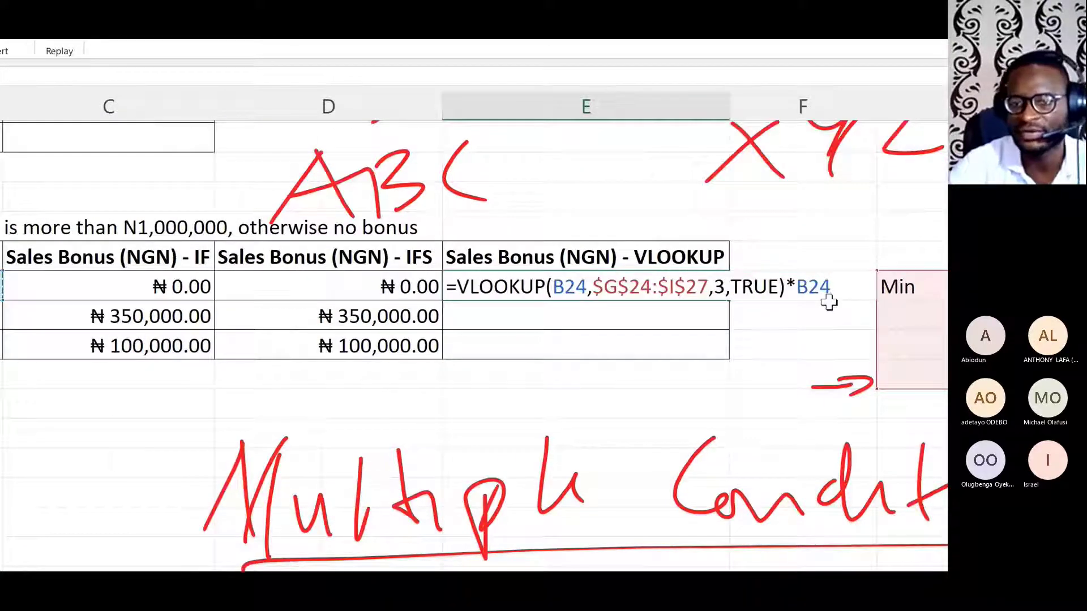
key("Return")
left_click(701, 286)
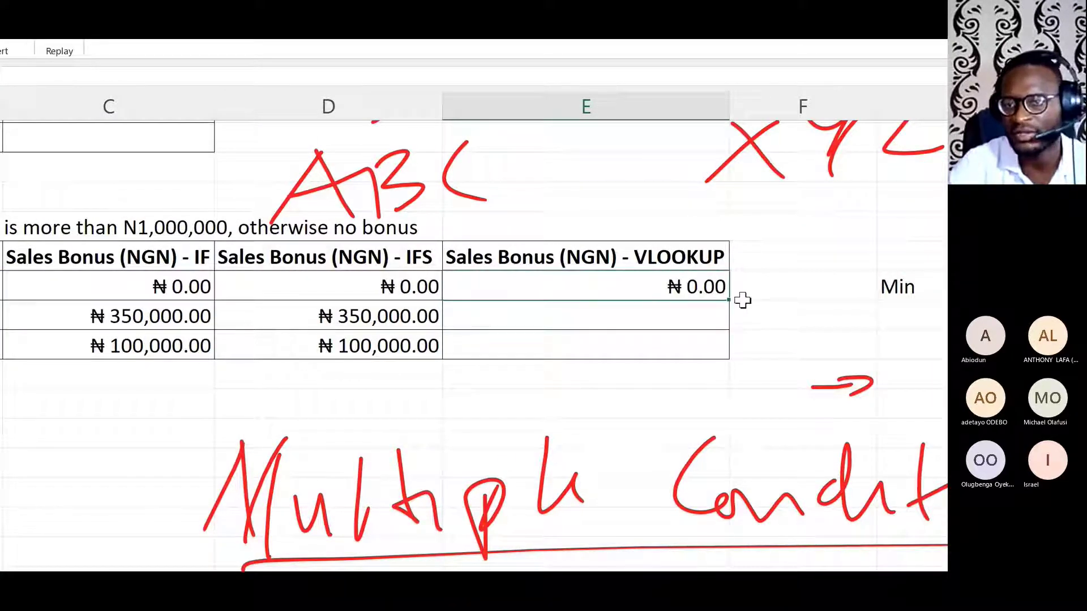
left_click_drag(728, 300, 727, 351)
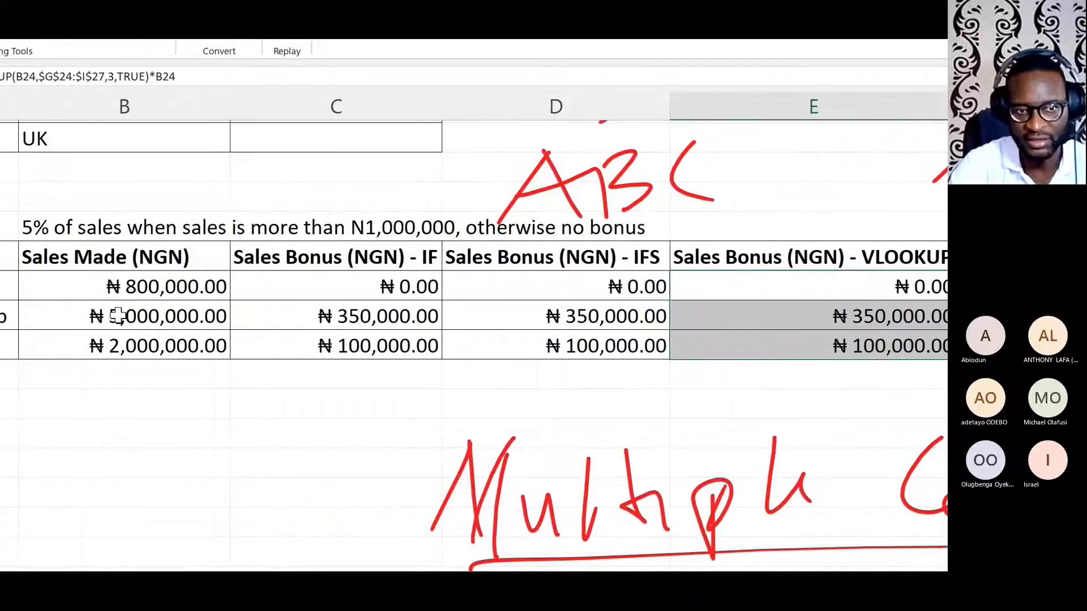
Step: Test the bonus formulas with a sales figure of 2000001 in B26 and undo the change
left_click(146, 340)
double_click(146, 340)
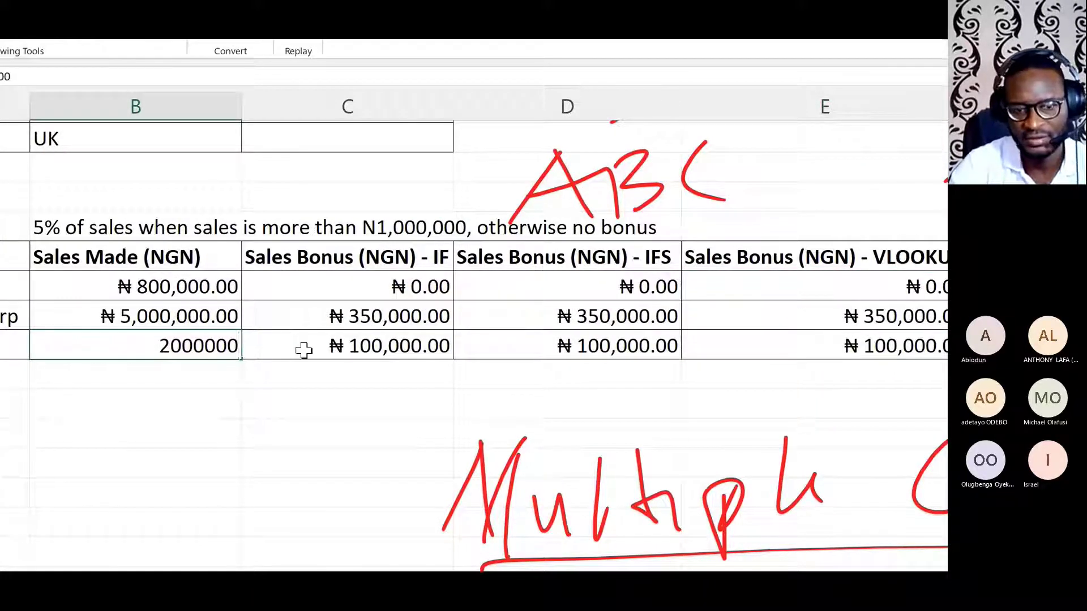
key("BackSpace")
type("1")
key("Return")
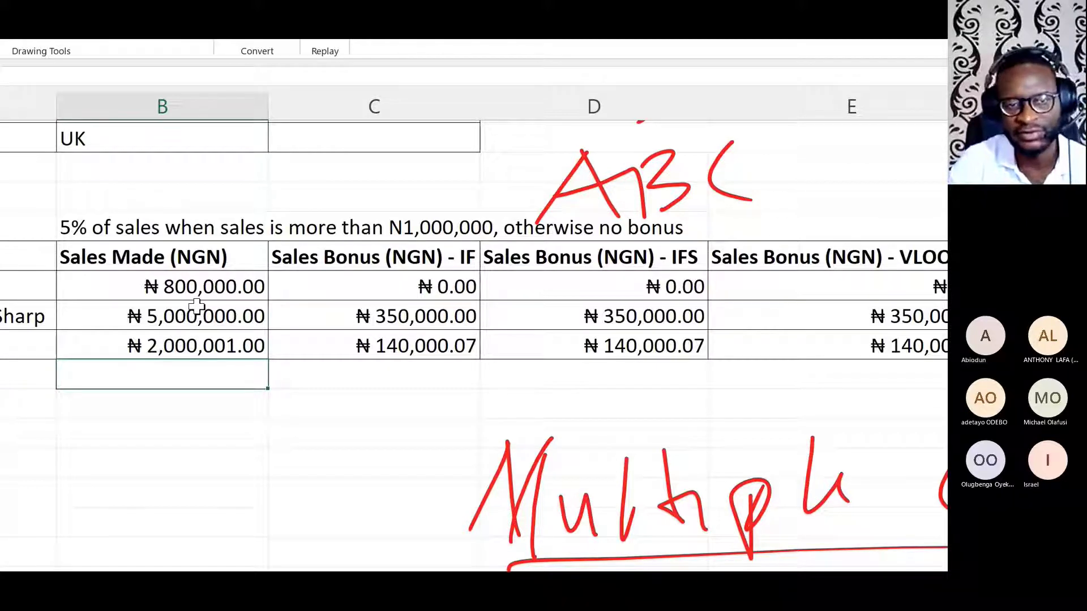
key("ctrl+z")
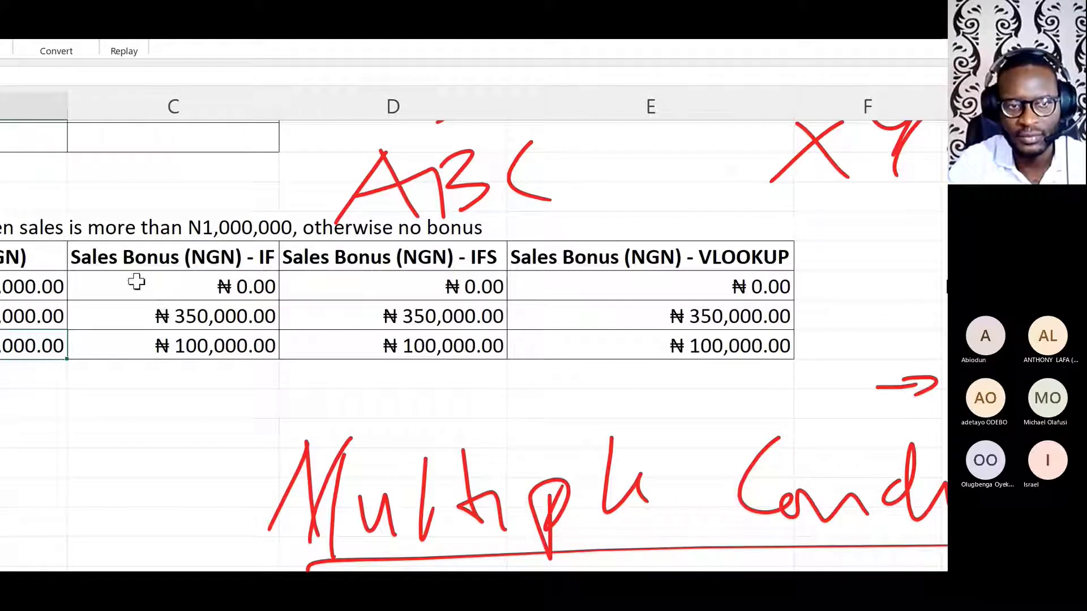
Step: Examine the nested IF formula in C24, focusing on its first condition and the second IF, without changing it
double_click(138, 283)
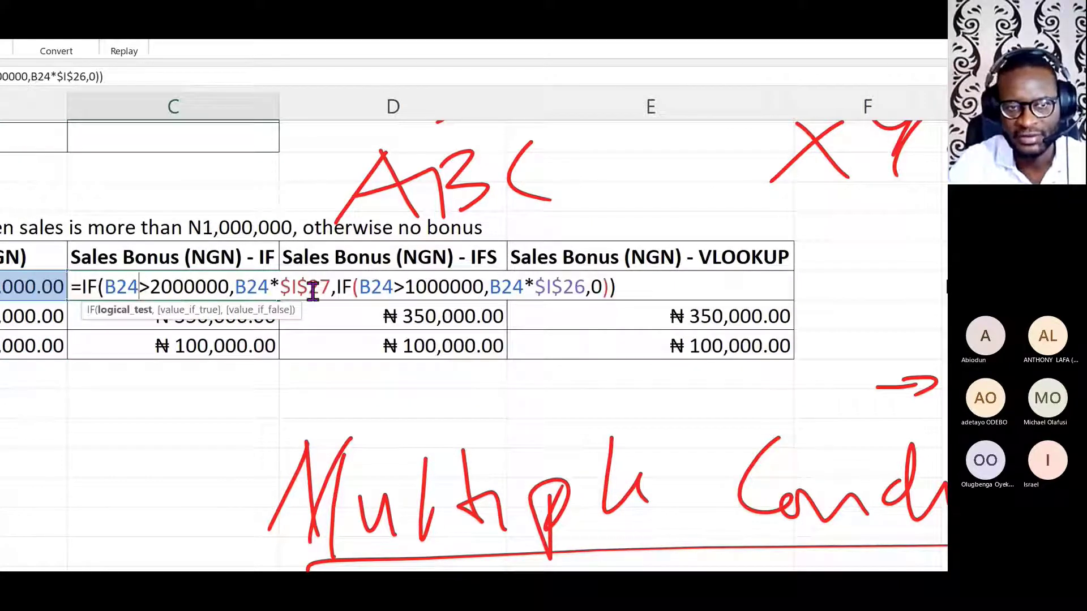
left_click_drag(343, 284, 81, 285)
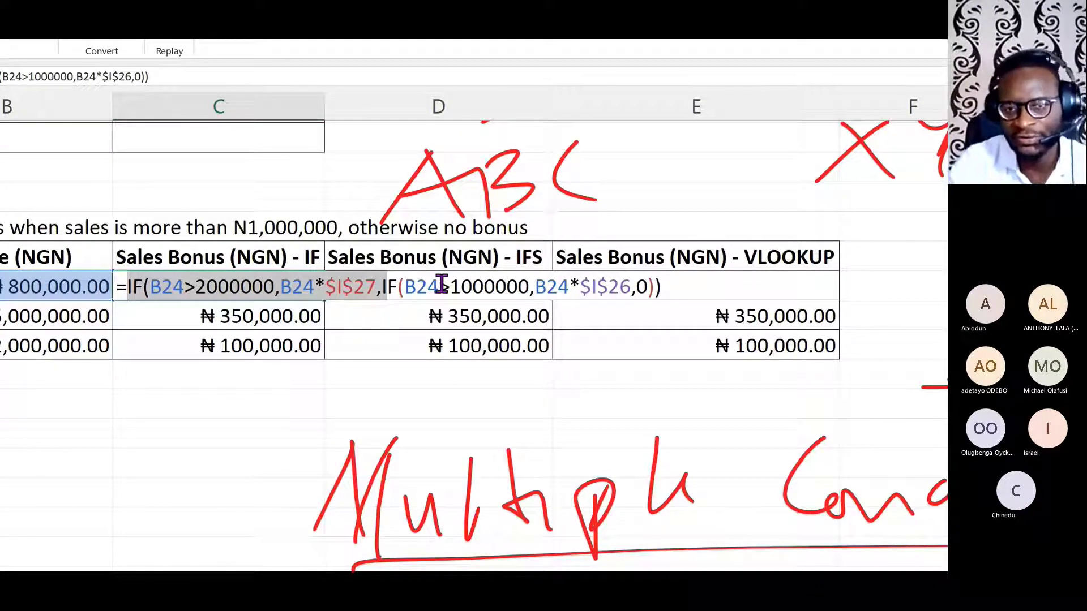
key("Escape")
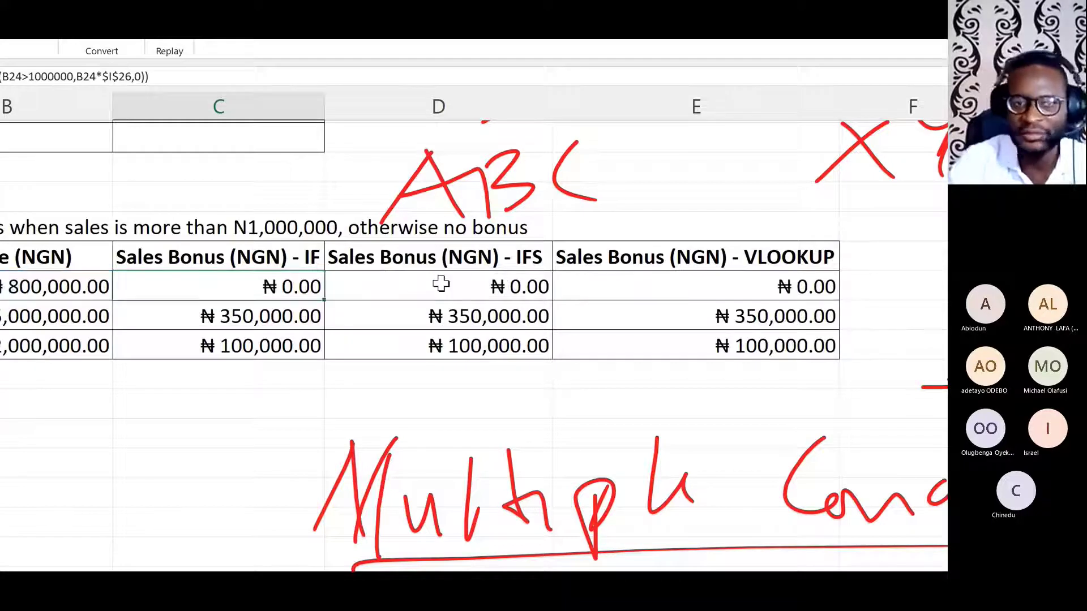
double_click(255, 283)
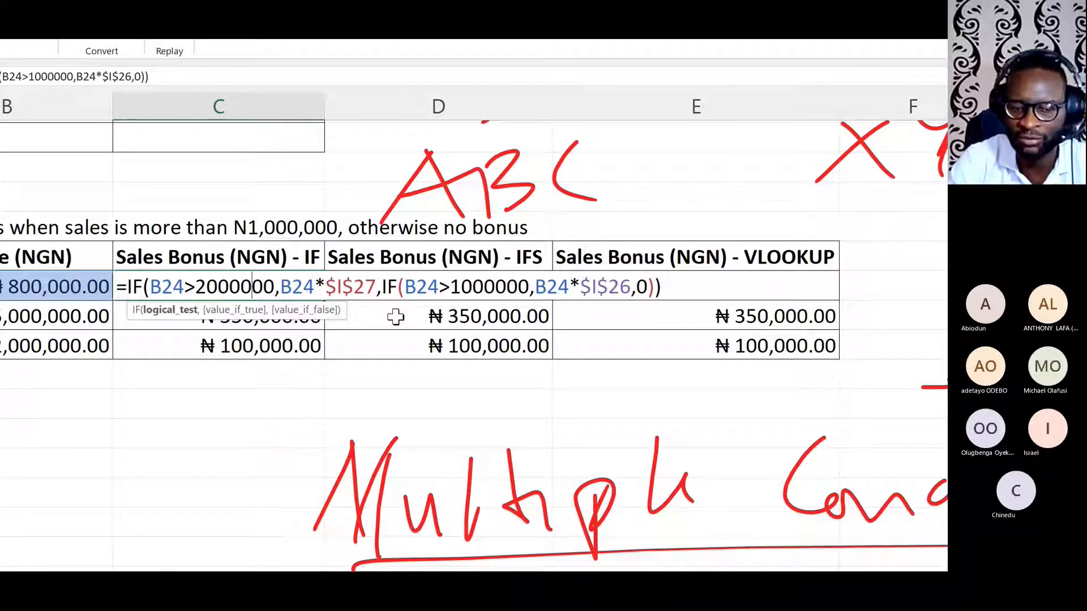
key("ctrl+Return")
Step: Examine the condition and value pairs of the IFS formula in D24, leaving the formula as it is
double_click(421, 282)
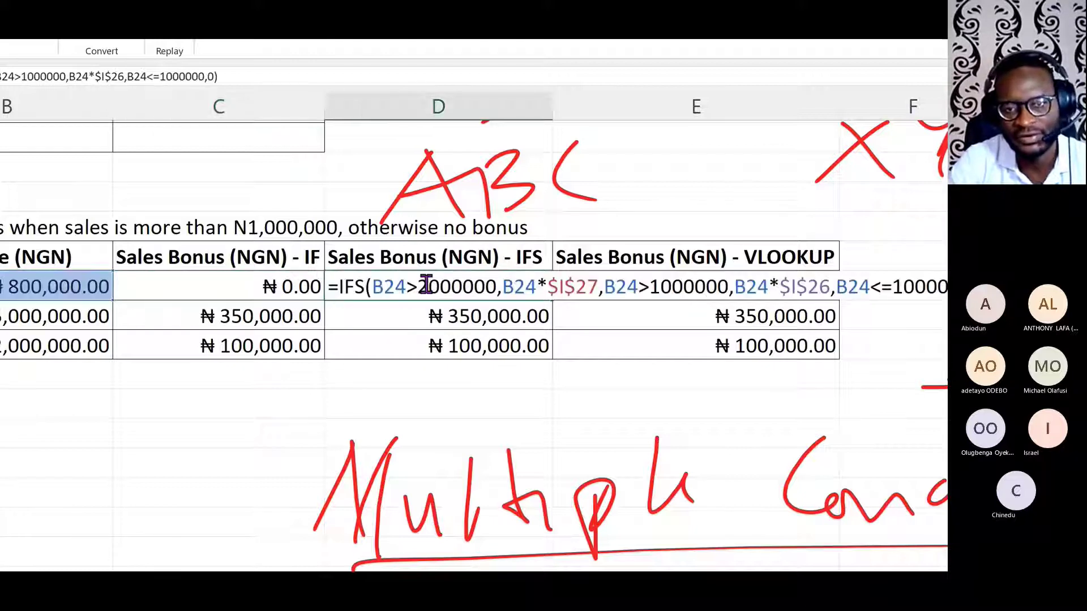
key("Delete")
type("2")
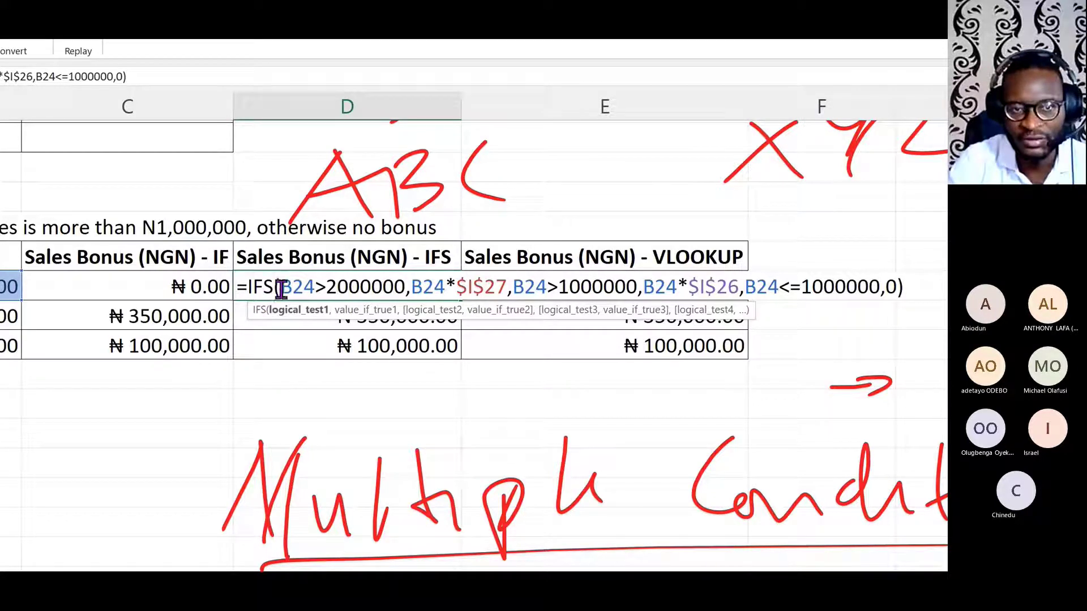
left_click_drag(280, 289, 878, 287)
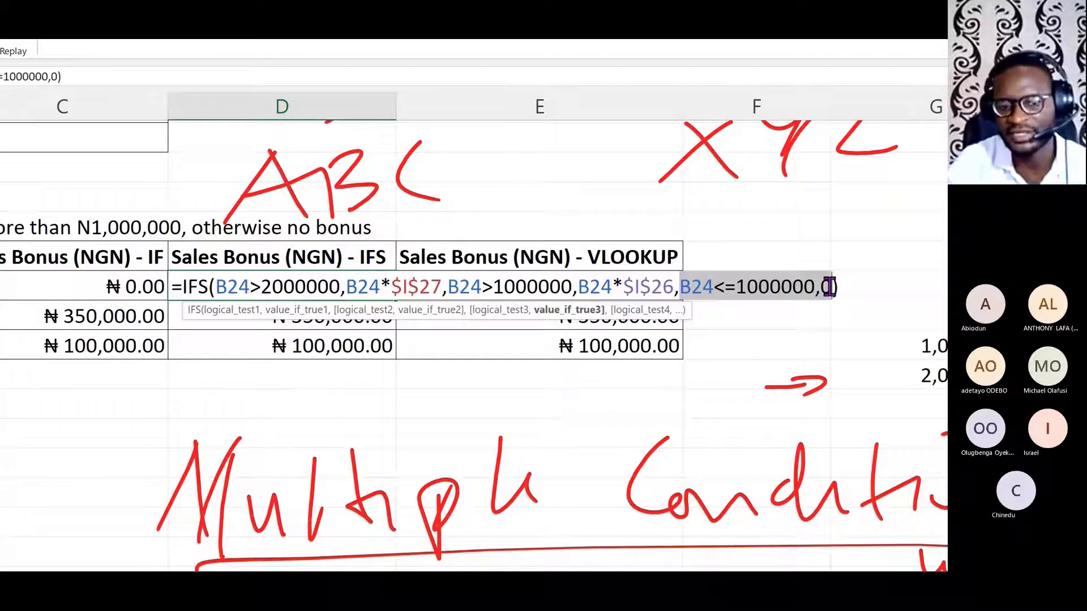
key("Escape")
Step: Compare the nested IF formula in C24 with the IFS formula in D24
double_click(30, 286)
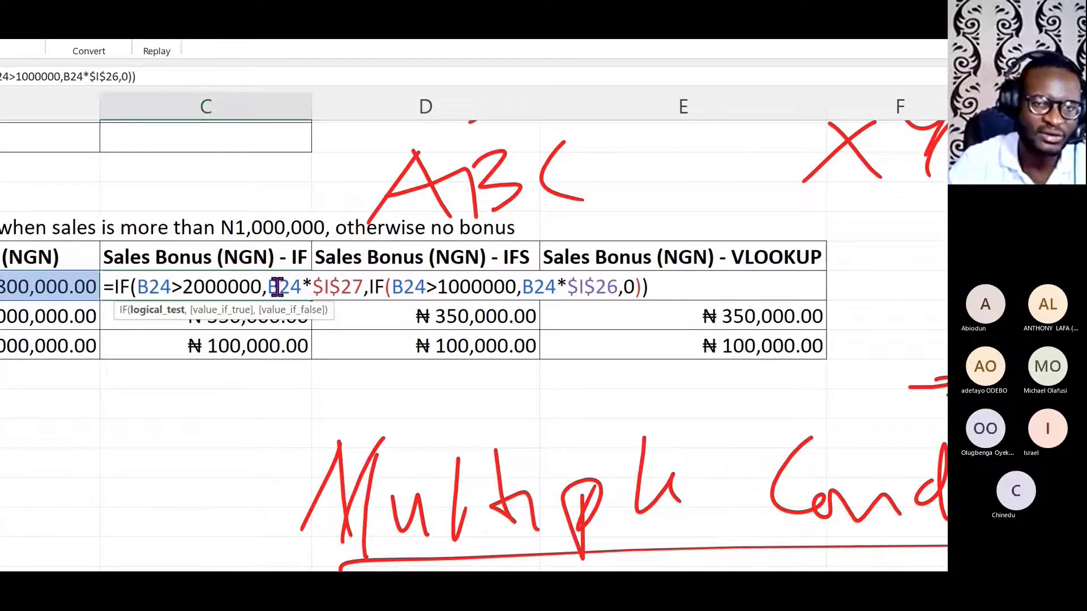
key("ctrl+Return")
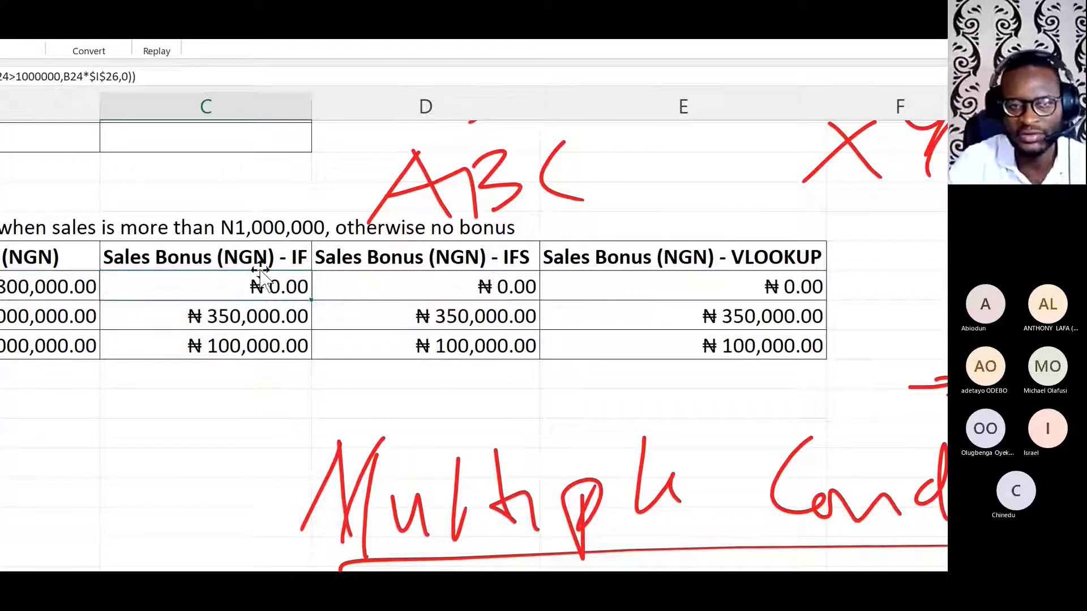
left_click(484, 287)
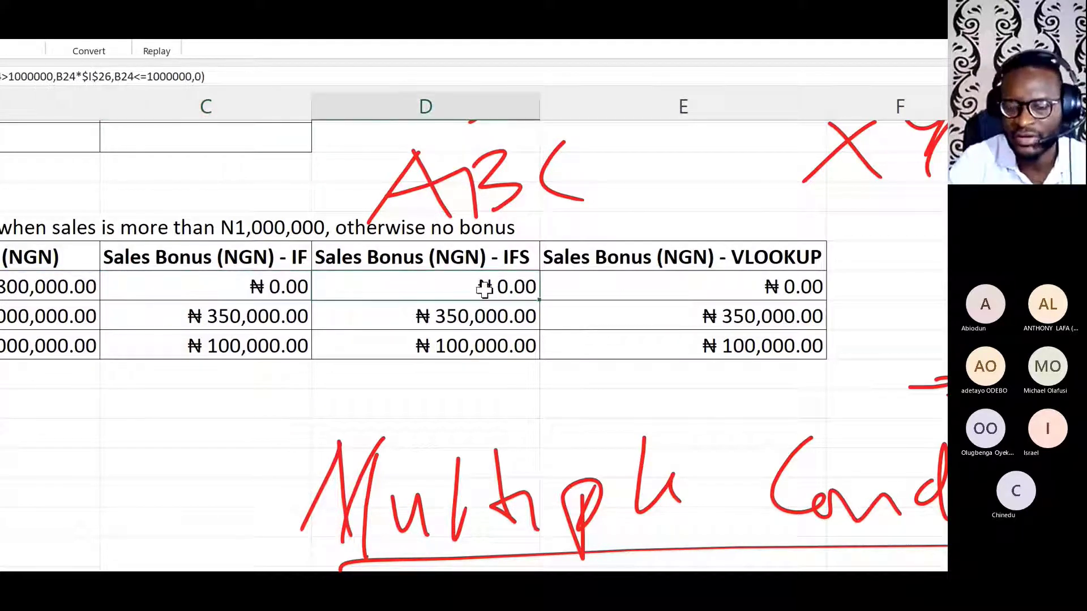
double_click(484, 288)
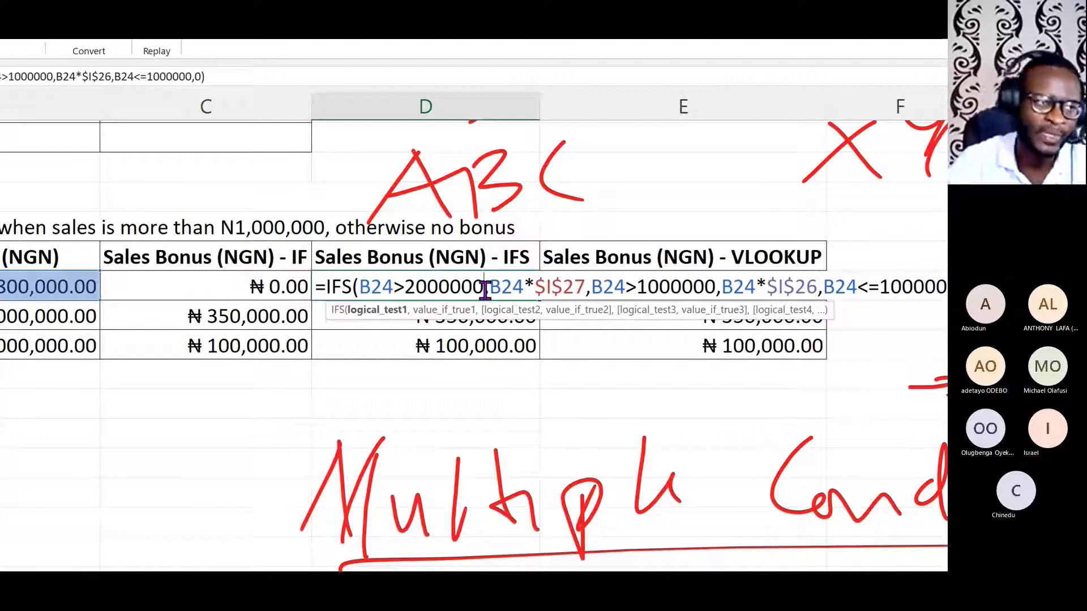
key("Escape")
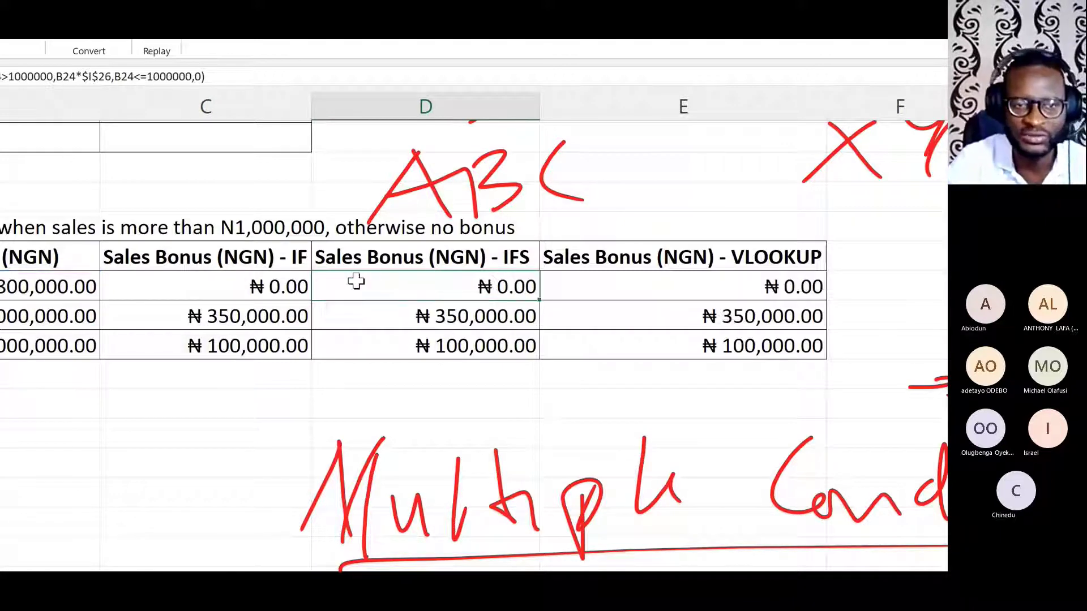
double_click(223, 281)
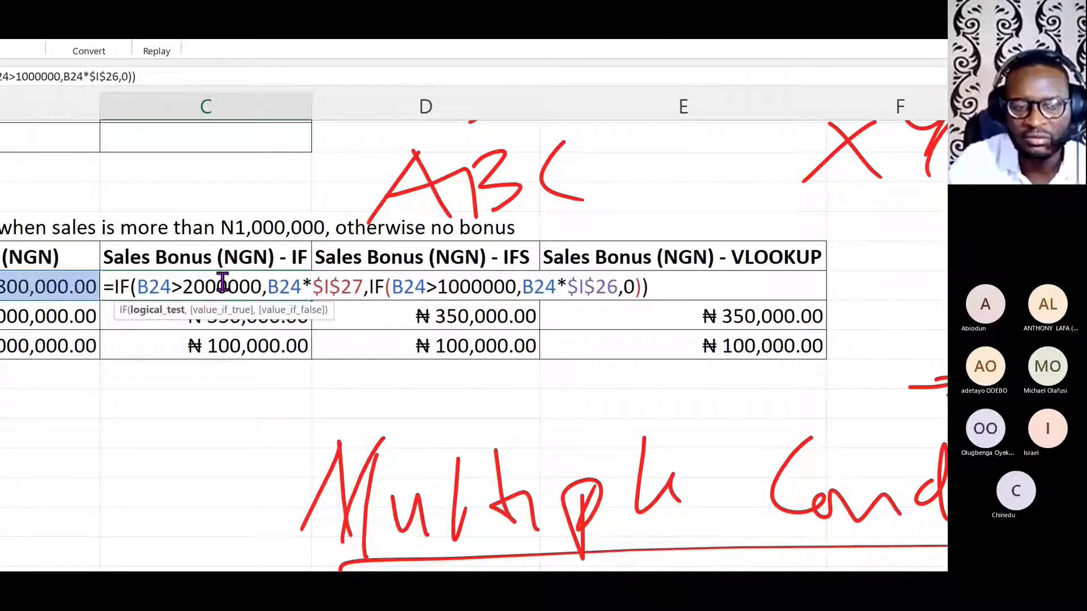
key("Escape")
double_click(430, 283)
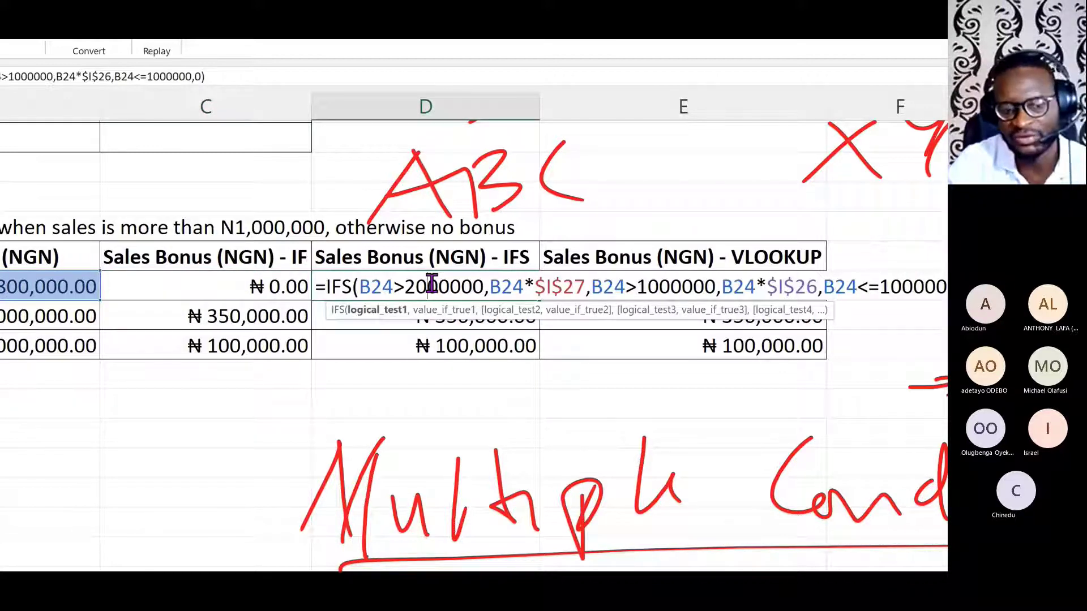
key("Escape")
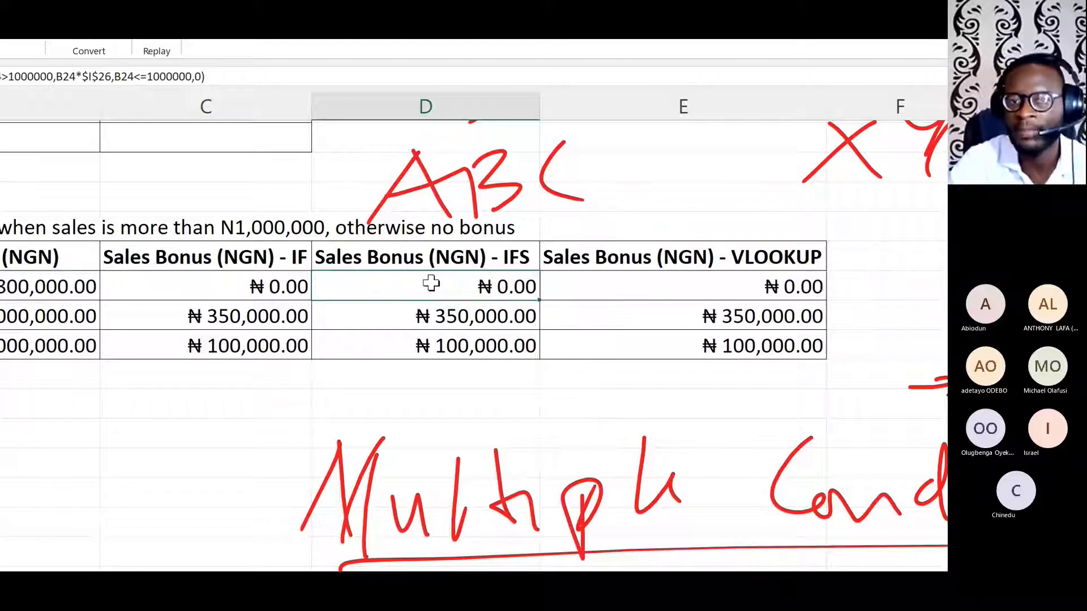
Step: Review the arguments of the VLOOKUP formula in E24 without editing them
left_click(728, 279)
double_click(728, 280)
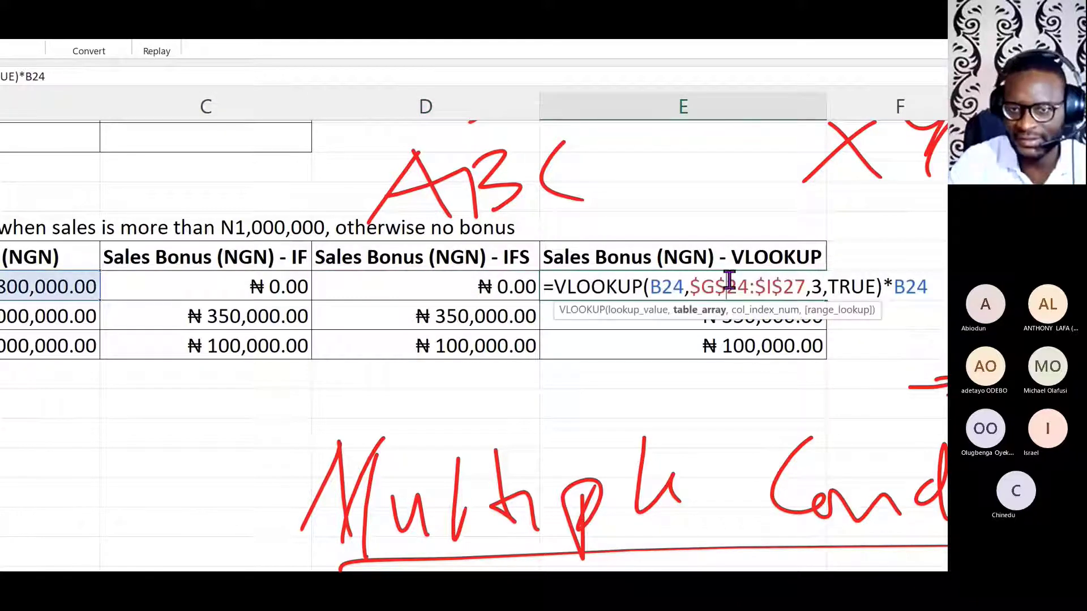
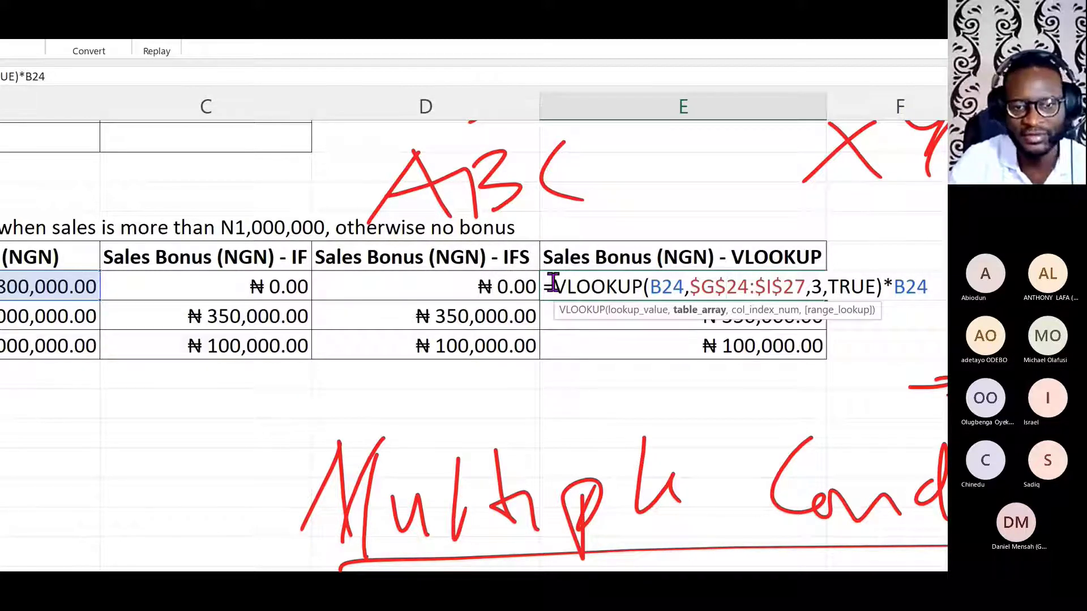
key("Escape")
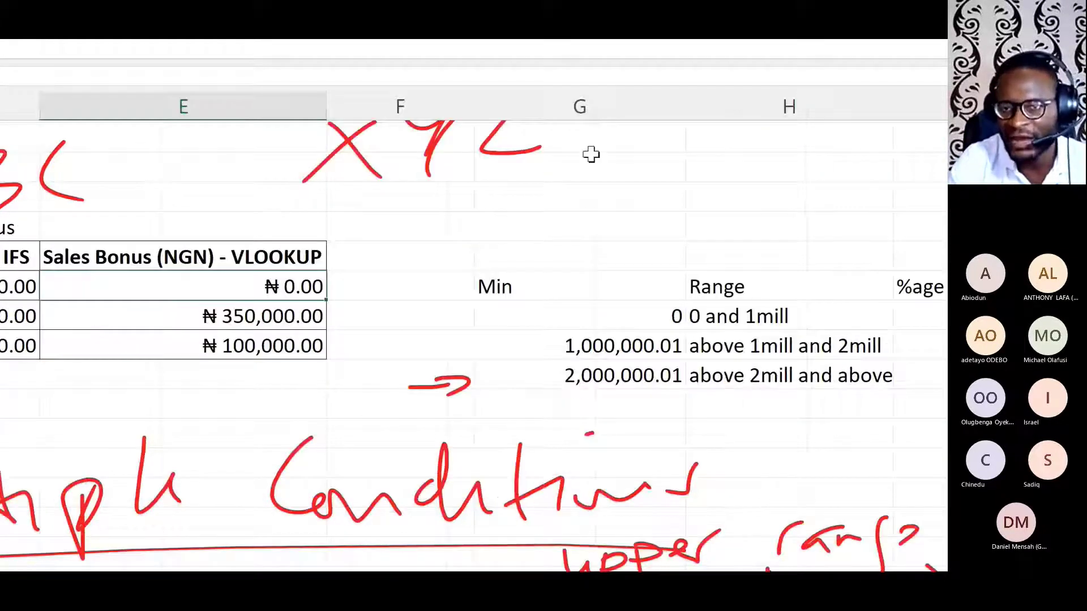
Step: Enter the note "6 conditions" in G22, above the bracket table
left_click(541, 218)
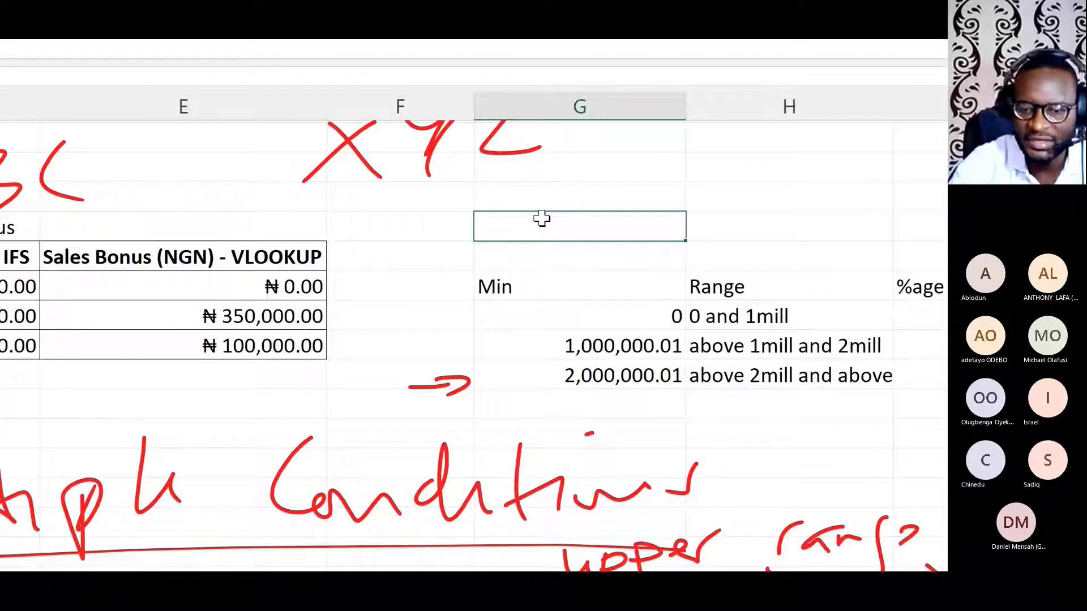
type("6 confir")
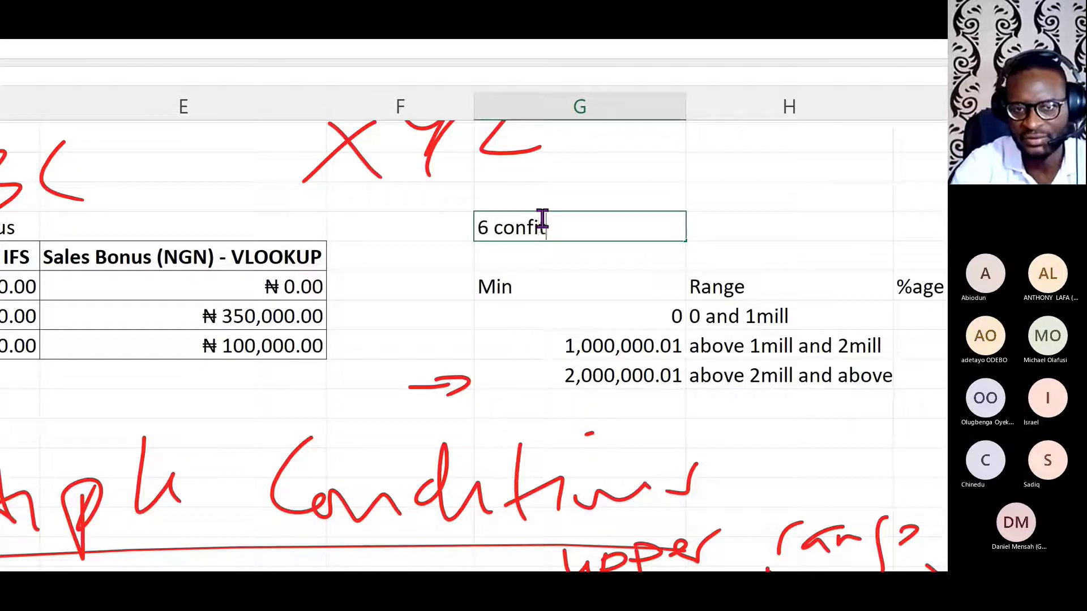
key("BackSpace")
key("BackSpace")
type("dit")
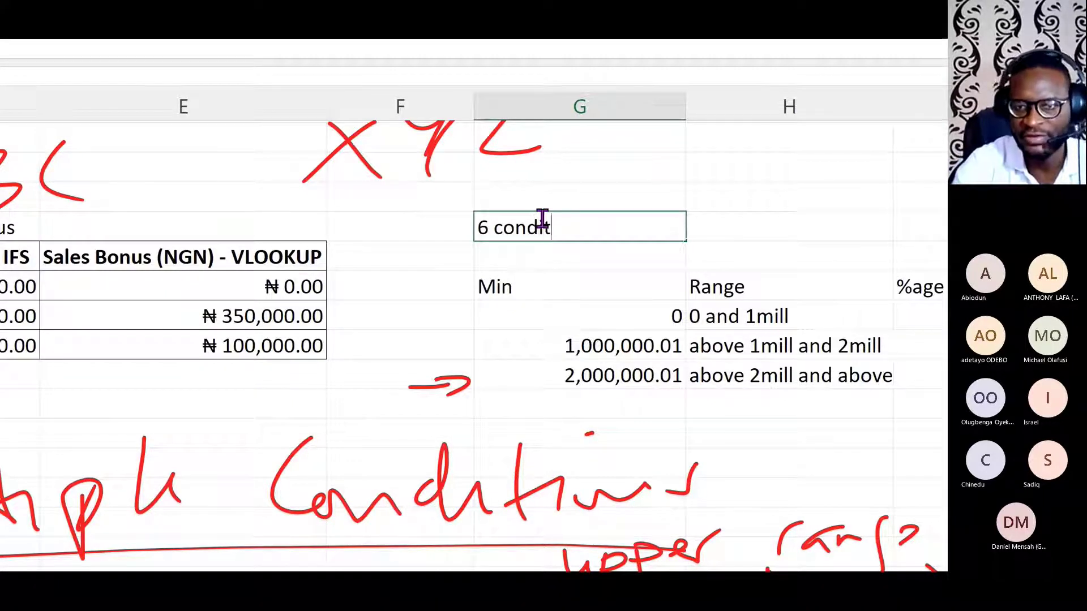
type("ions")
key("Return")
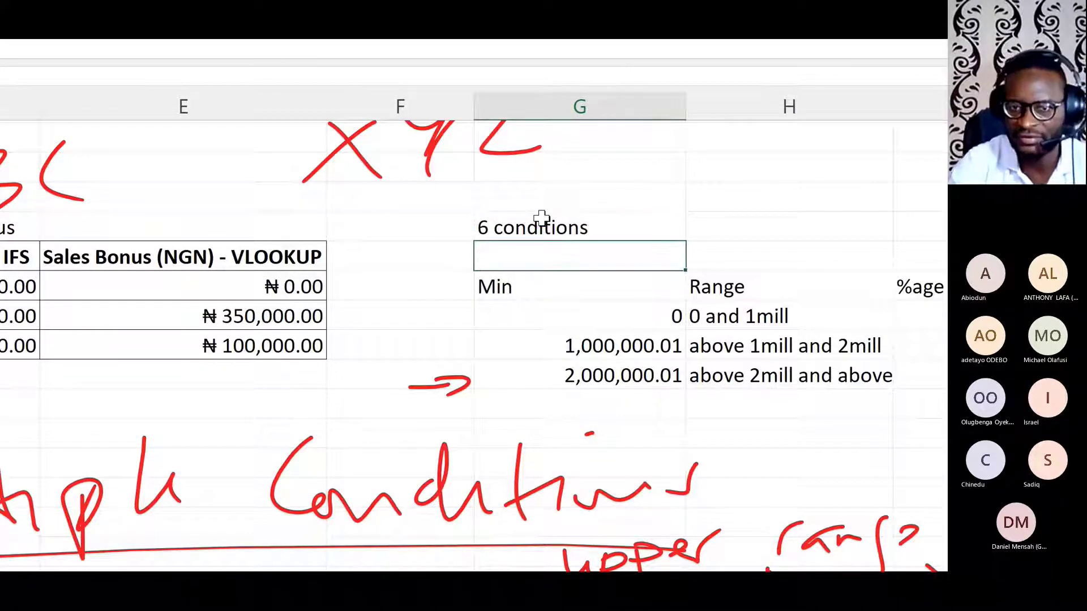
Step: Enter 5e6 as the next bracket minimum in G28, below the 2,000,000.01 row
left_click(571, 412)
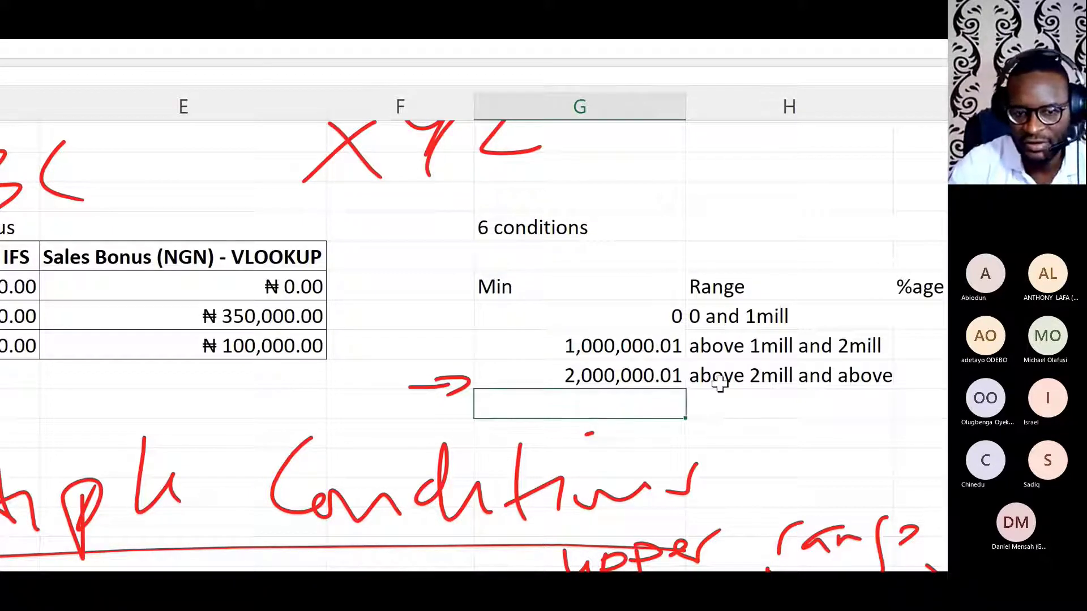
type("5")
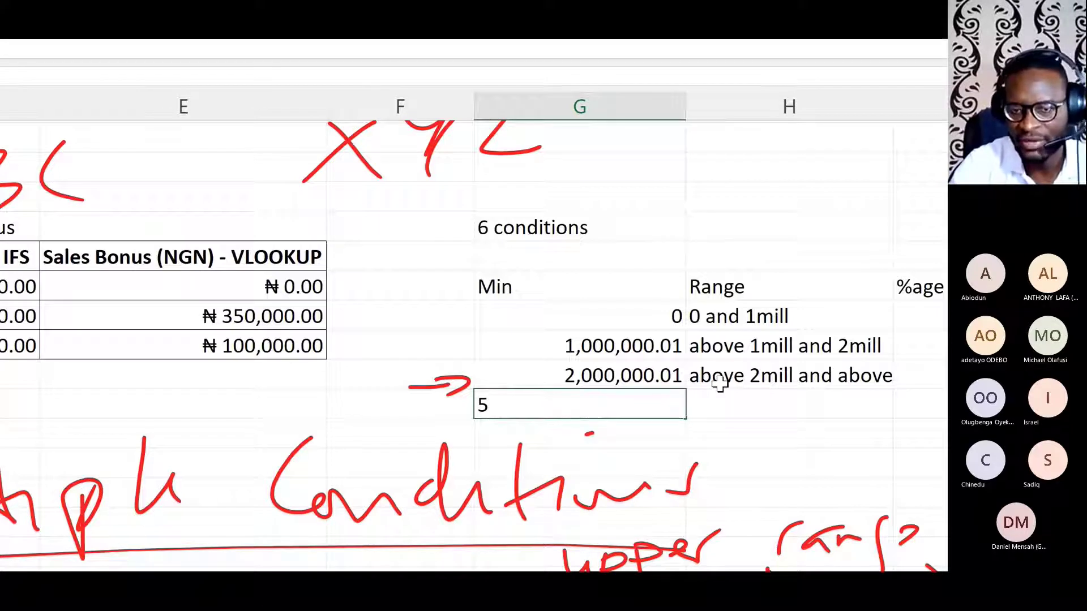
type("e6")
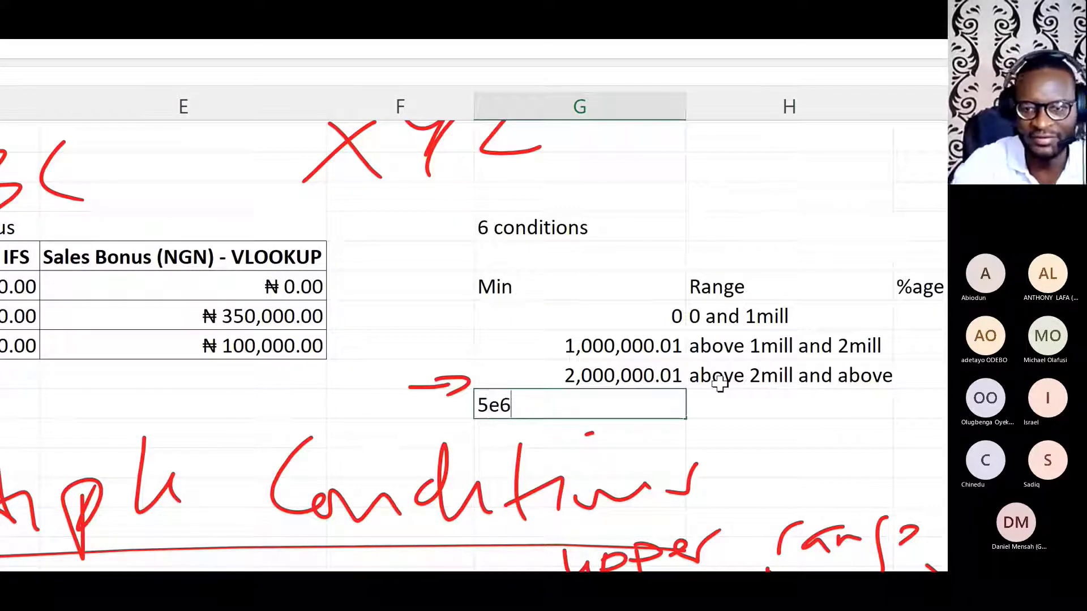
key("Return")
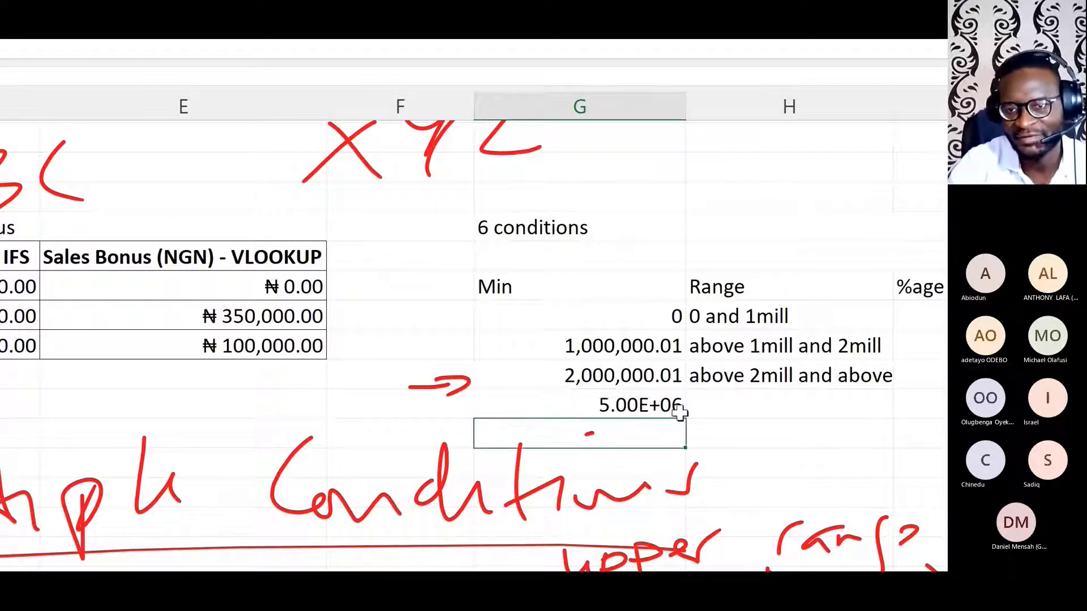
Step: Change the bracket minimum in G28 to 5,000,000.01, with thousands separators
left_click(632, 400)
double_click(632, 401)
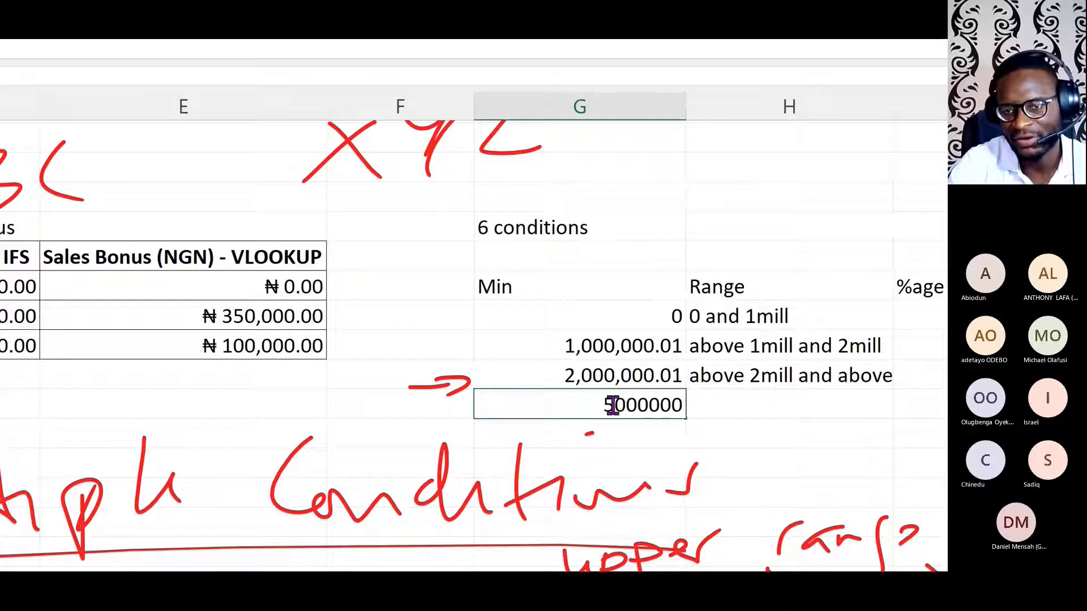
left_click(614, 405)
type(",")
left_click(652, 403)
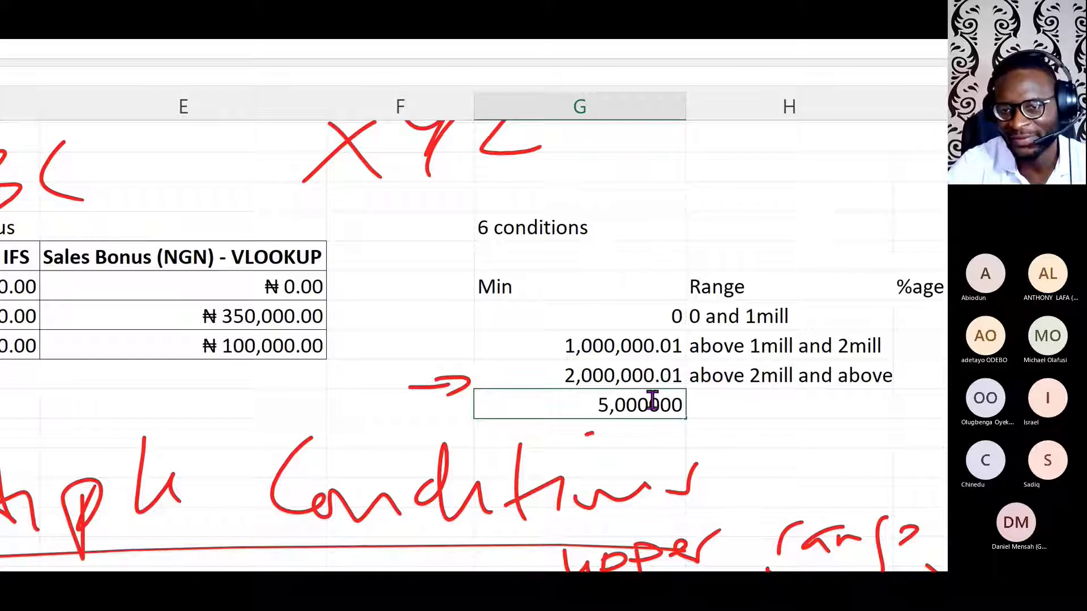
type(",")
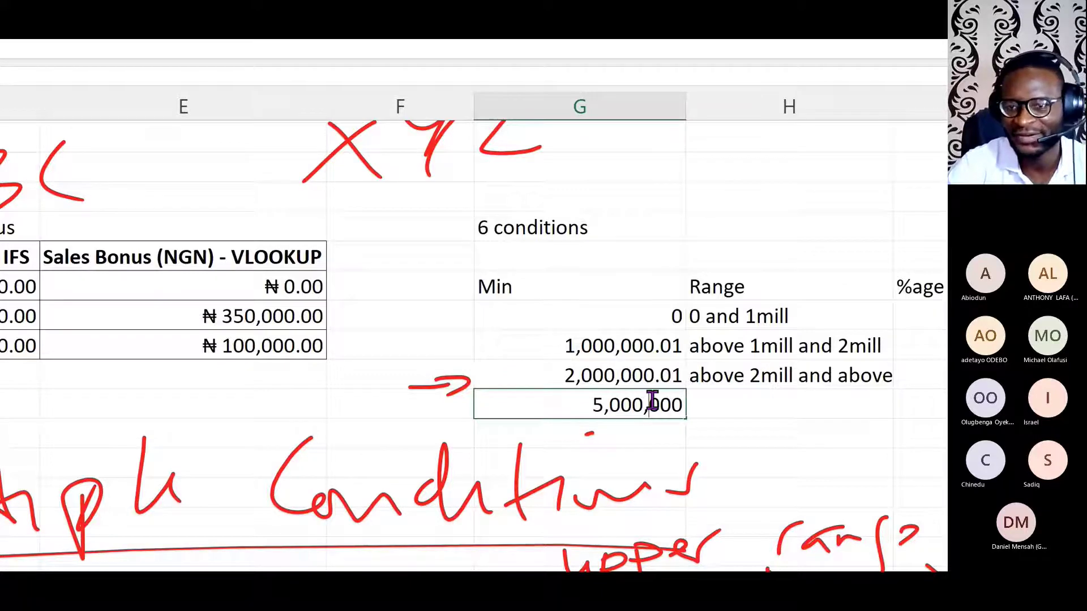
left_click(682, 404)
type(".1")
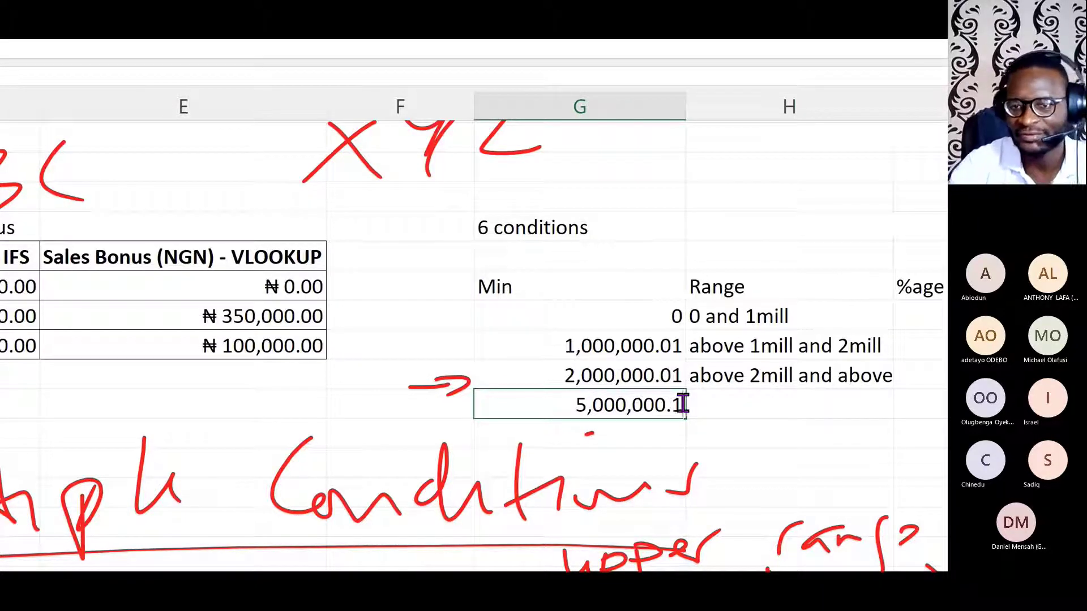
key("Return")
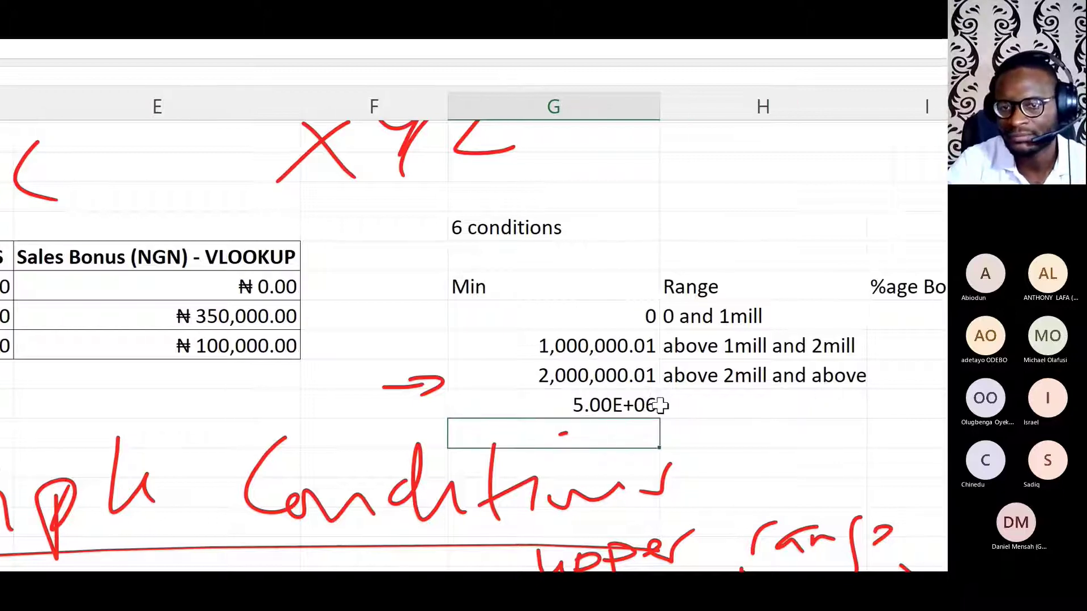
Step: Apply the Comma style accounting format to the new minimum in G28
left_click(623, 403)
left_click(532, 369)
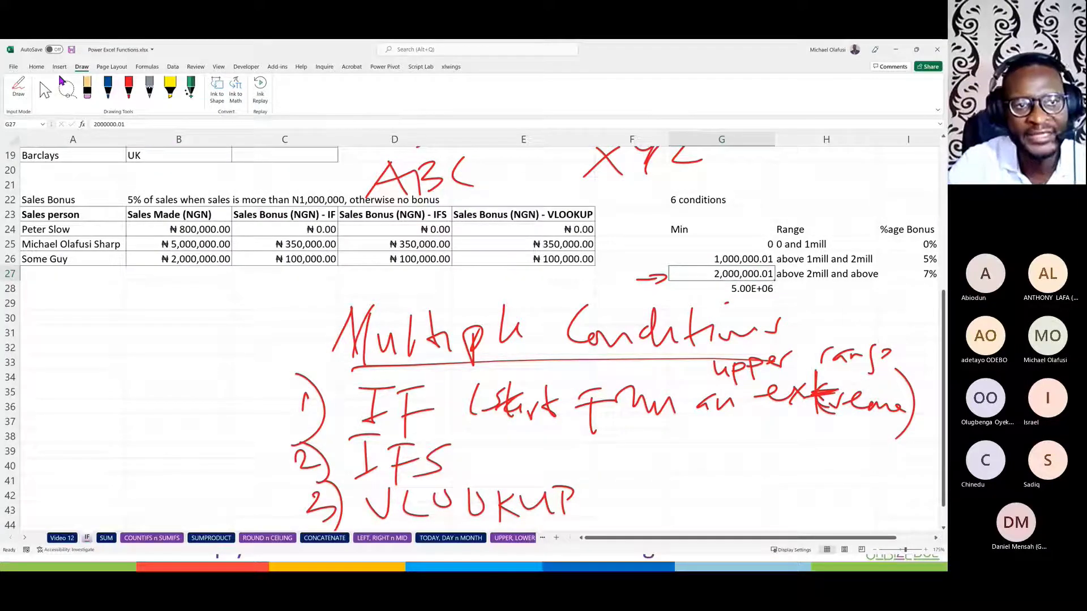
left_click(36, 66)
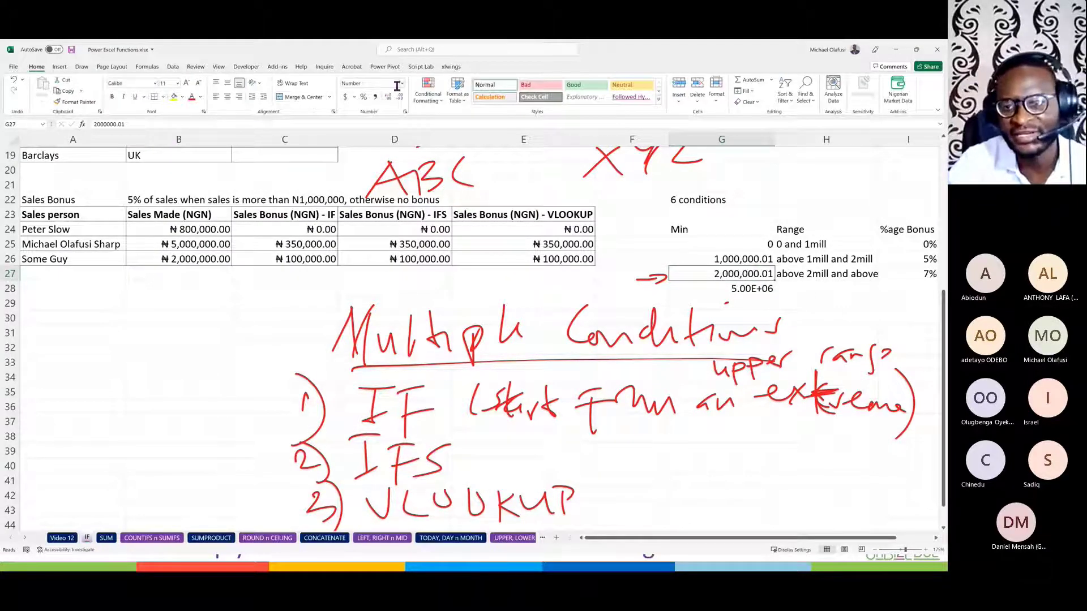
left_click(690, 289)
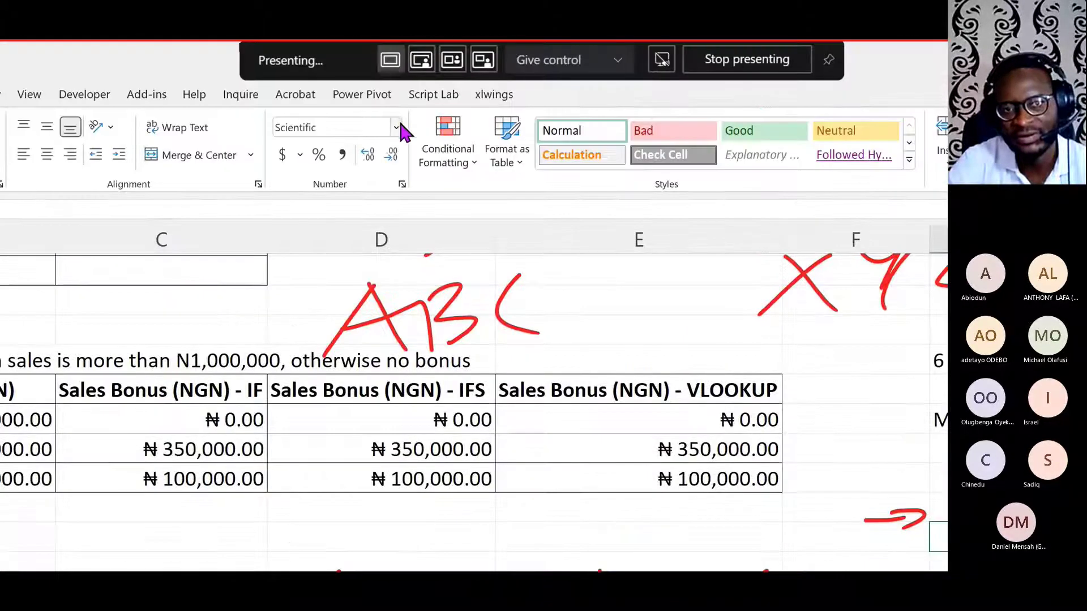
left_click(397, 126)
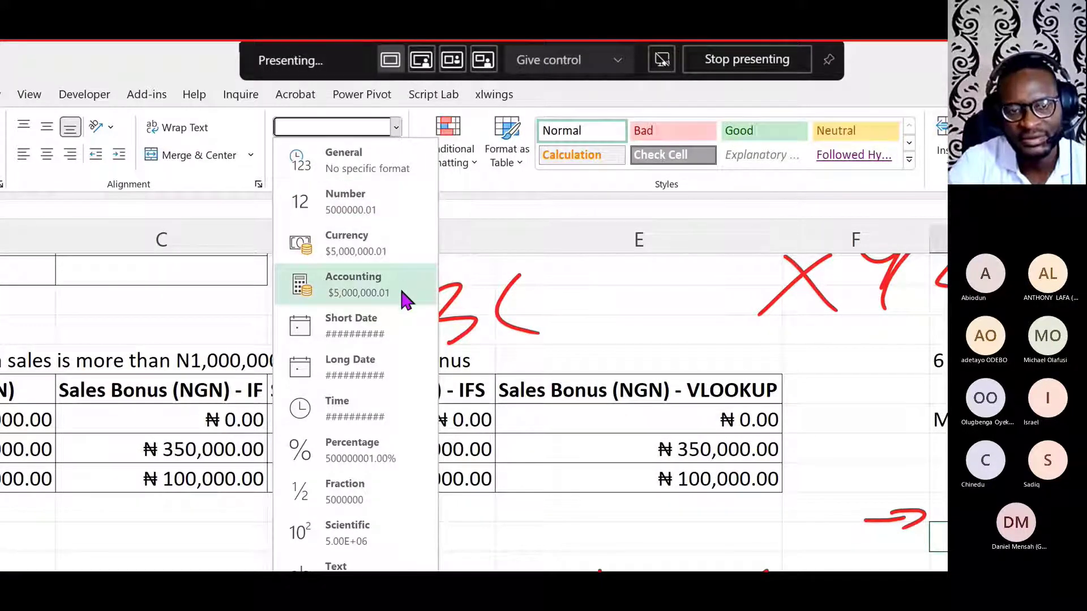
left_click(165, 62)
left_click(349, 151)
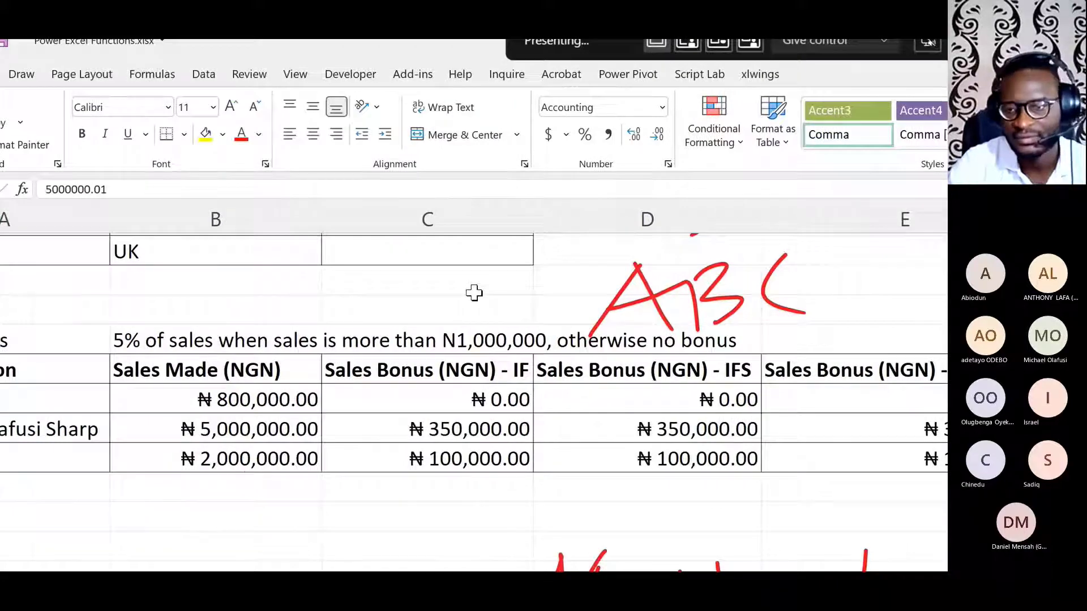
Step: Copy the number formatting of G27 onto the new minimum in G28
left_click(828, 477)
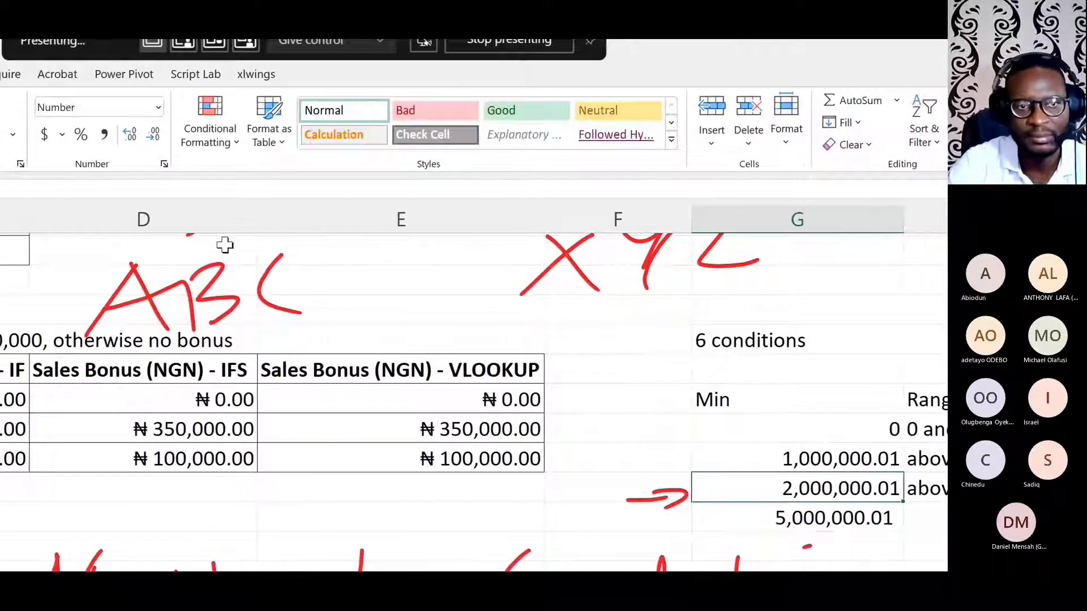
left_click(136, 165)
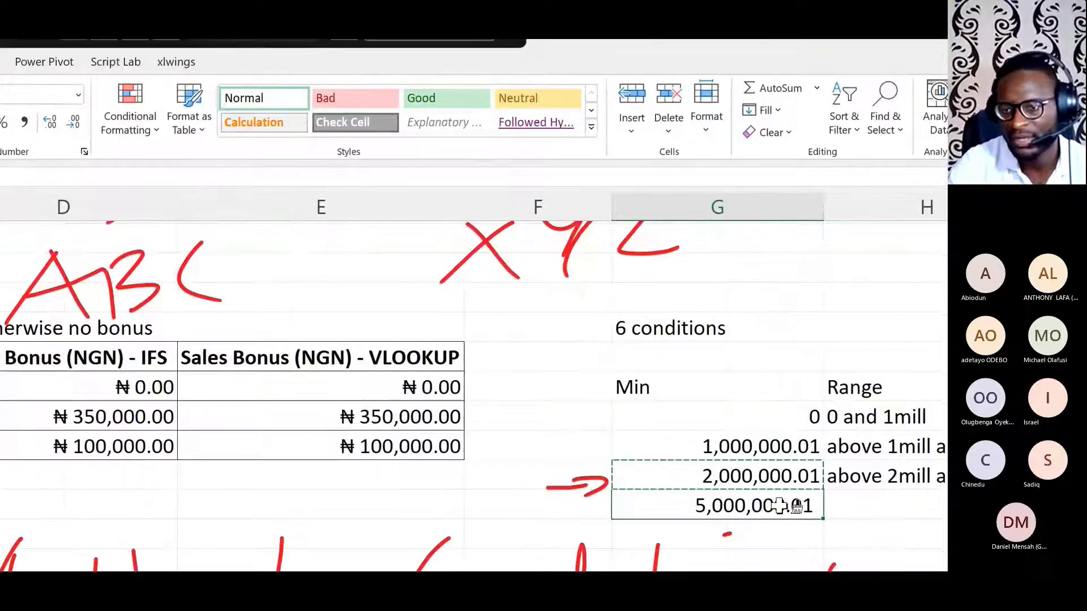
left_click(781, 506)
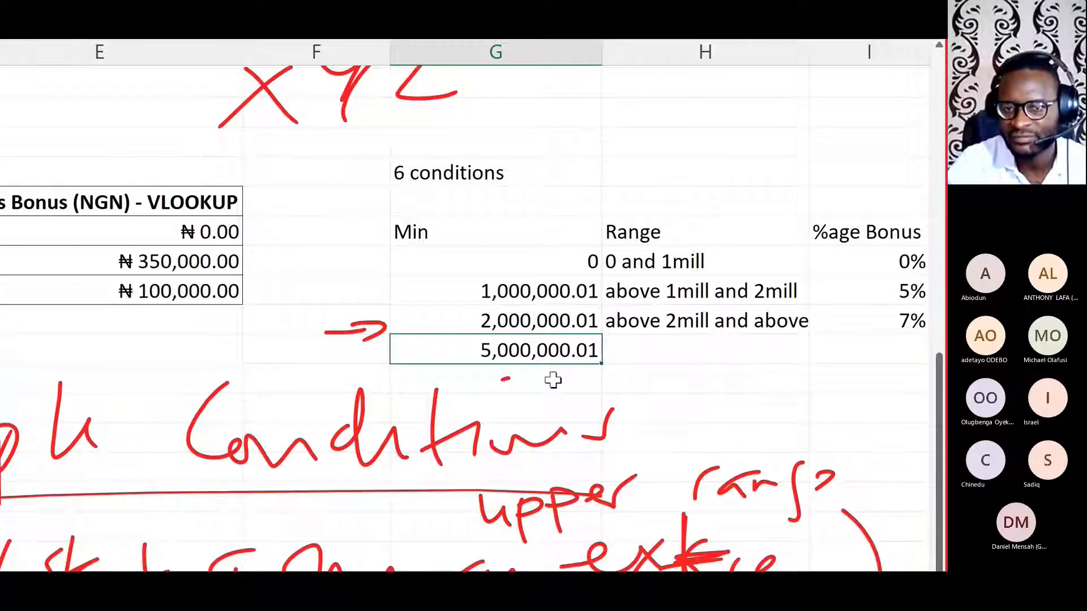
Step: Fill the Range label "above 2mill and above" down from H27 into H28, H29 and H30
left_click(675, 346)
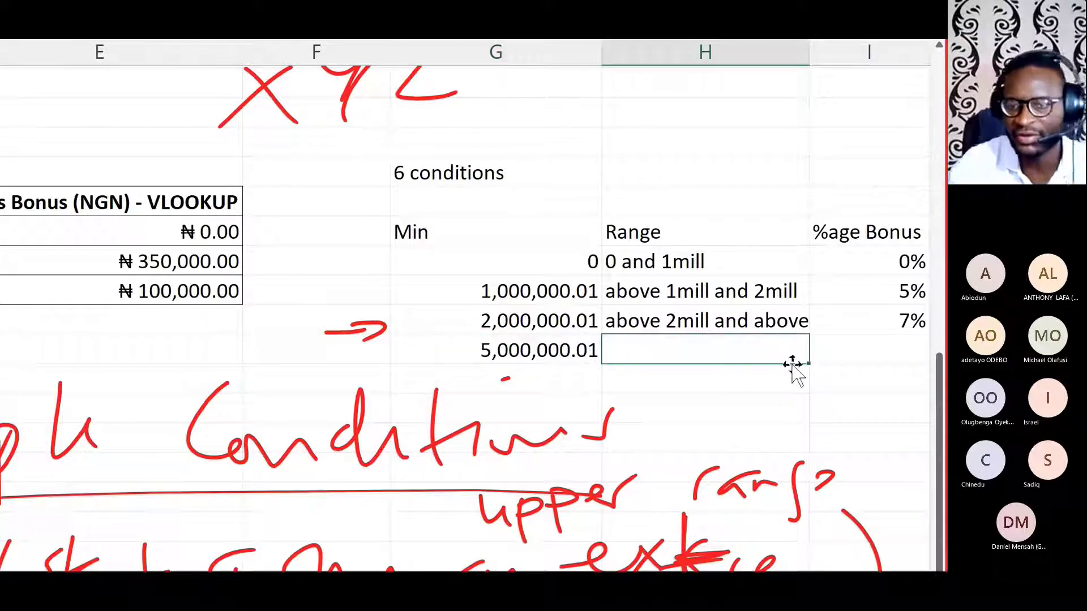
key("ctrl+d")
key("Down")
key("ctrl+d")
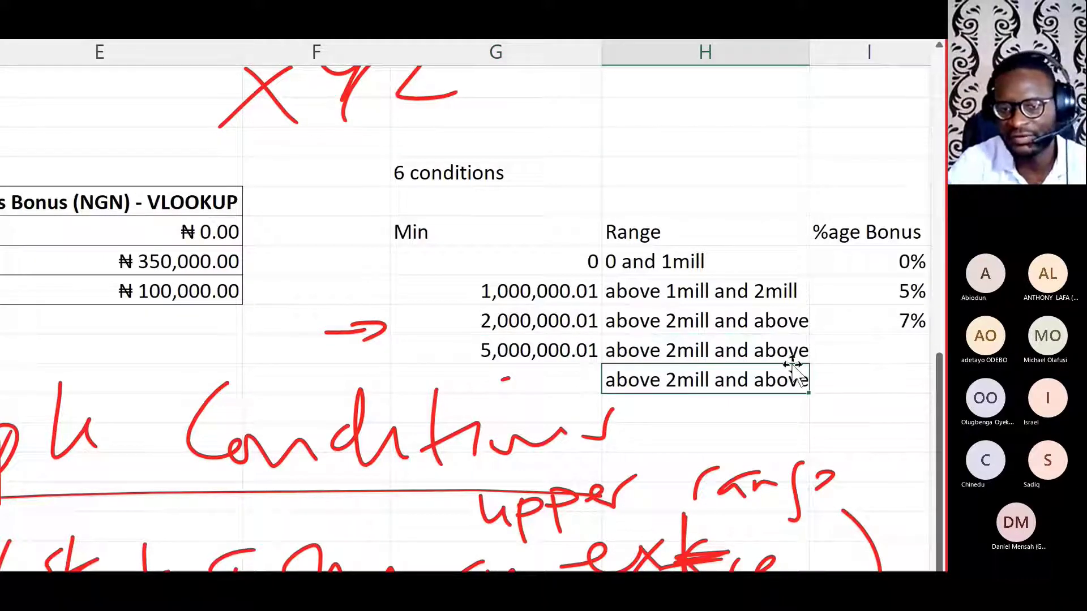
key("Down")
key("ctrl+d")
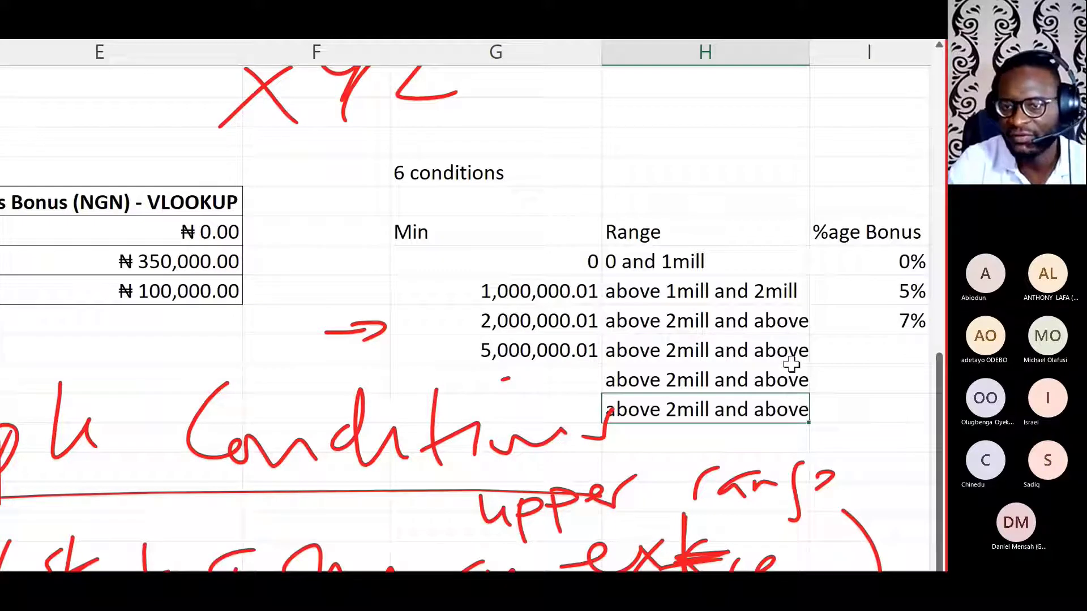
Step: Enter the bracket minimums 10,000,000.01 in G29 and 15,000,000 in G30
left_click(505, 378)
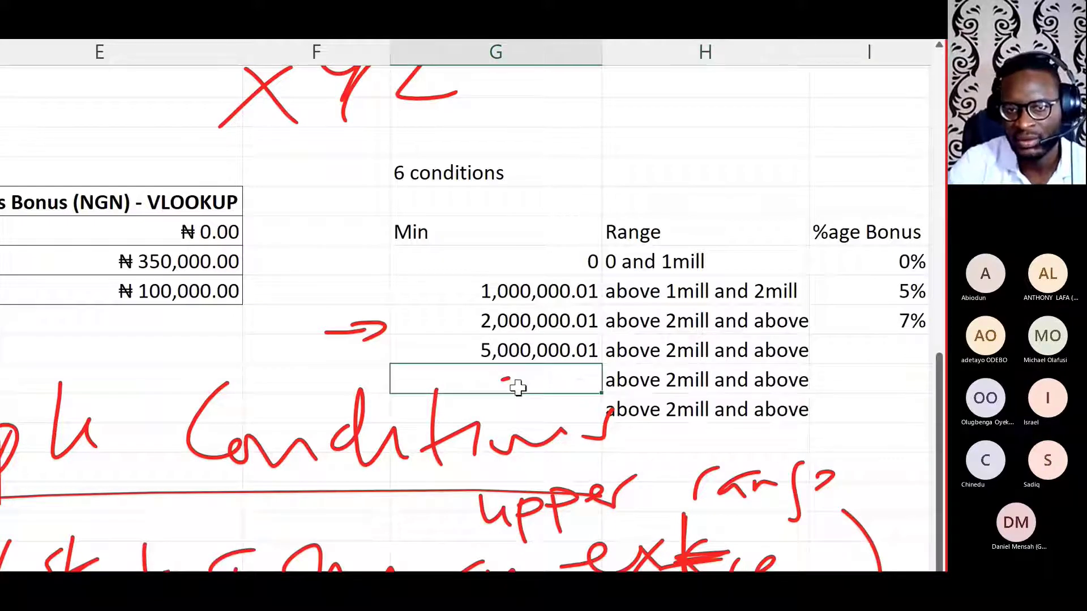
type("10")
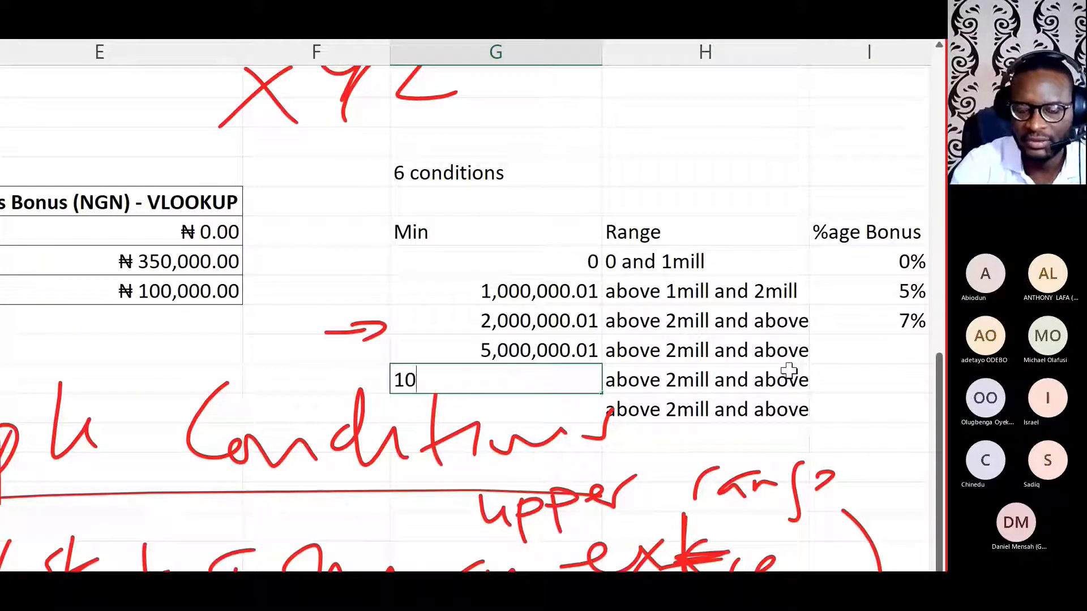
type(",000,0--")
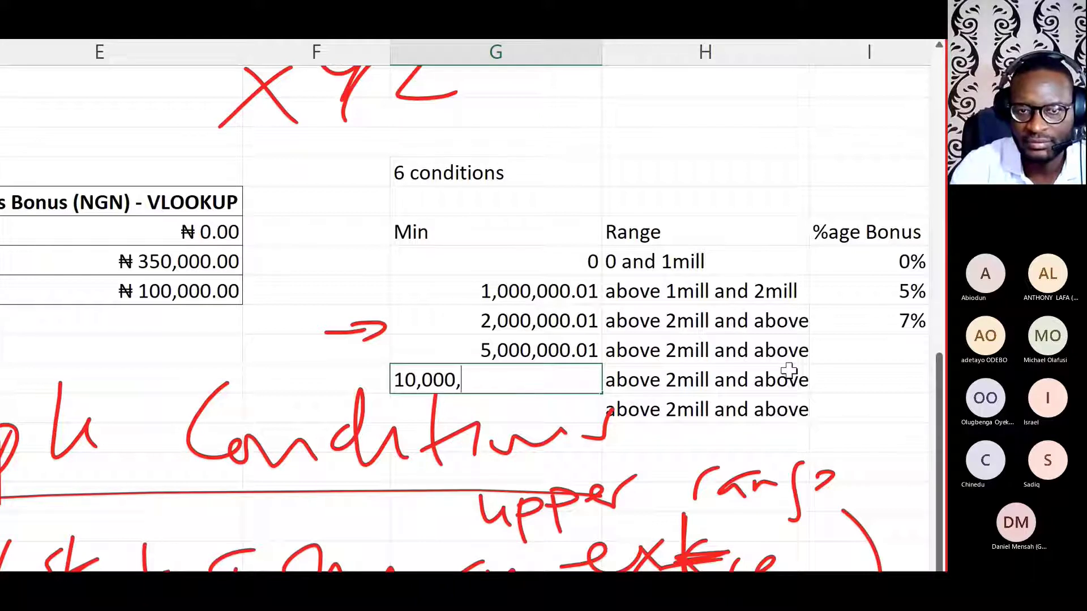
key("BackSpace")
key("BackSpace")
type("00.01")
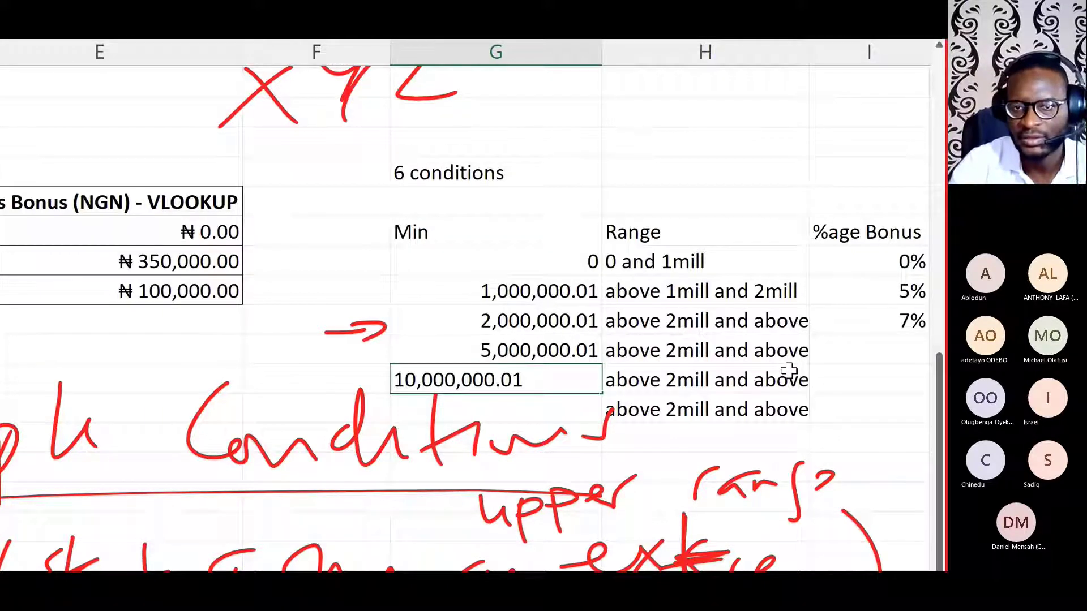
key("Return")
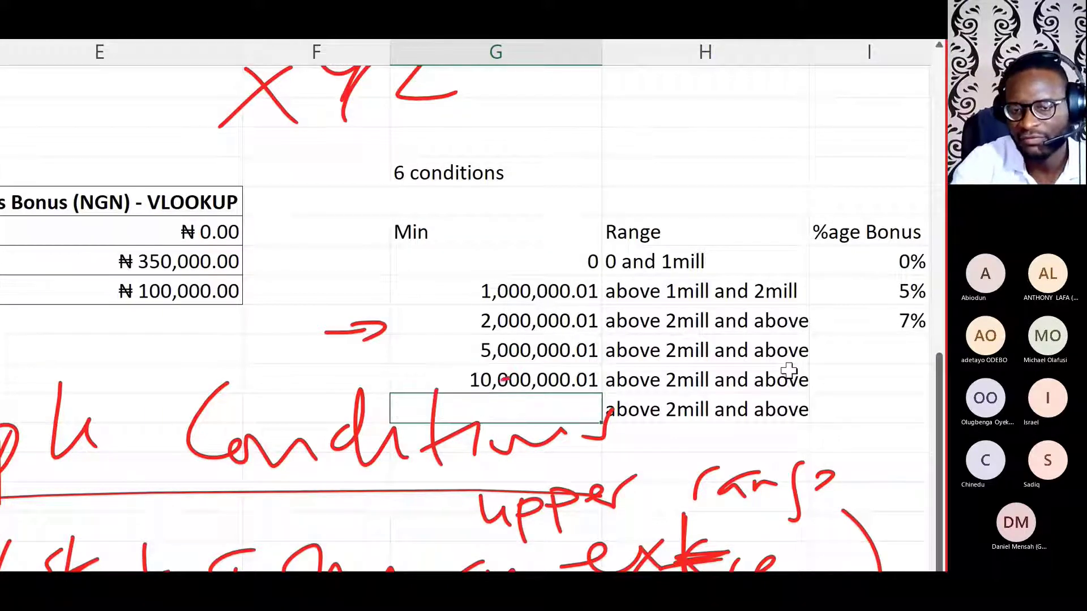
type("15,00")
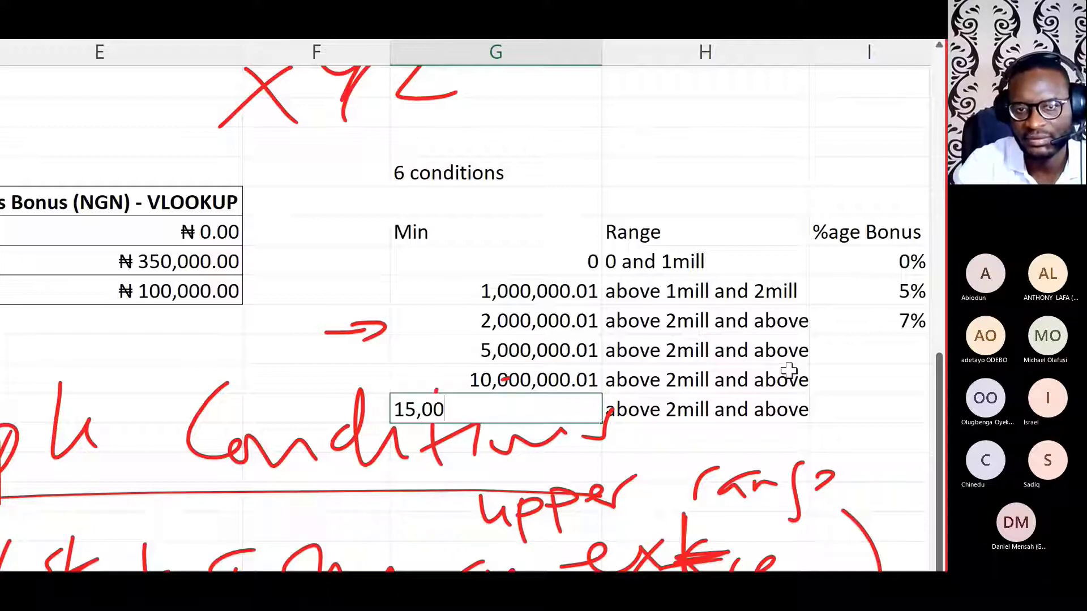
type("0,000")
key("Tab")
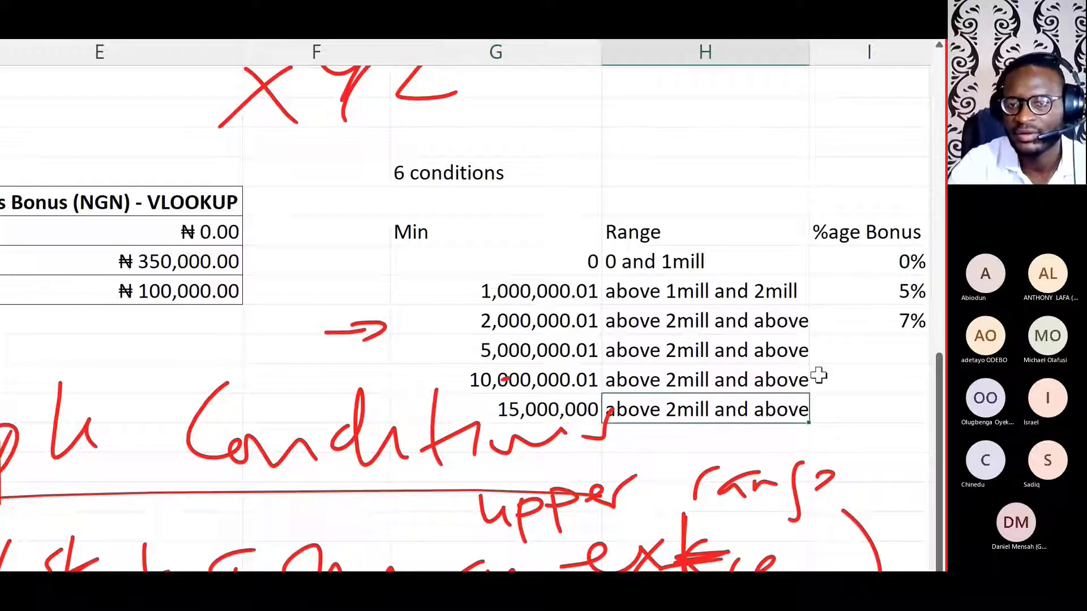
Step: Change the last Range label in H30 to "above 15mill"
double_click(676, 408)
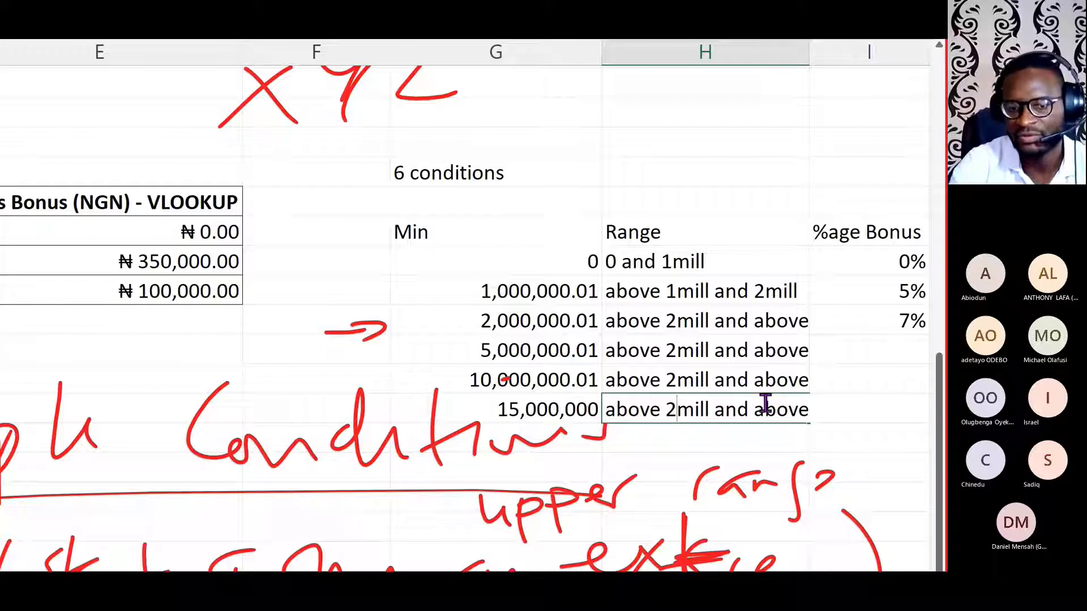
key("BackSpace")
type("15")
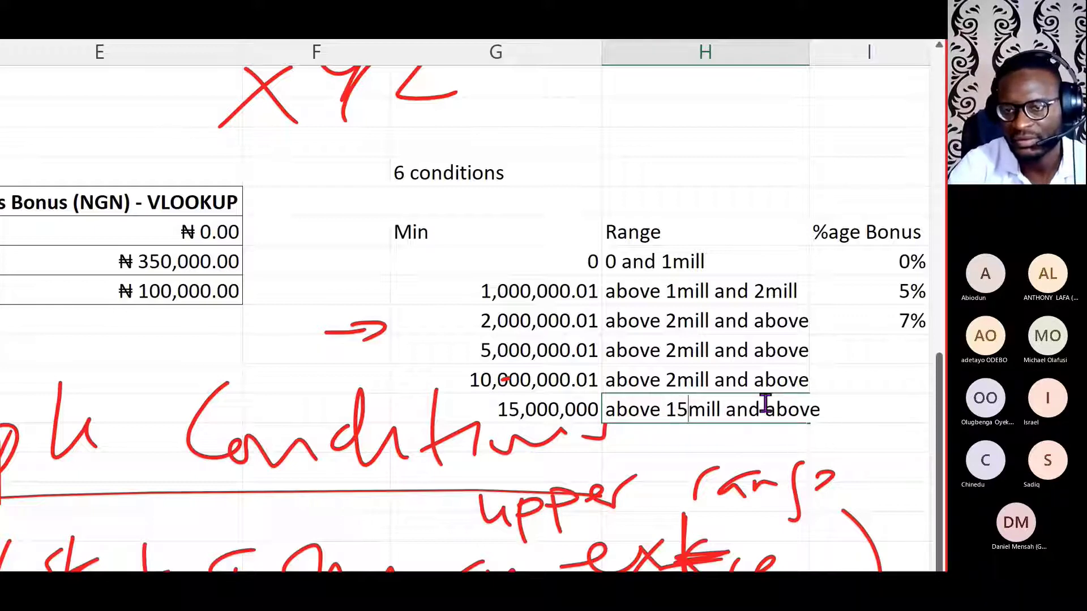
key("Left")
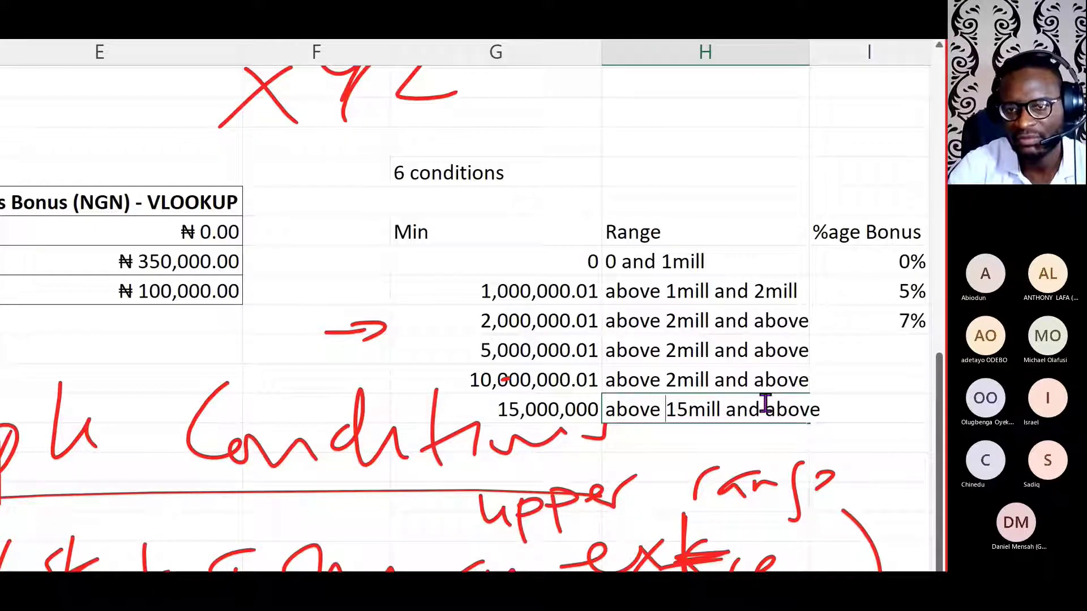
key("BackSpace")
key("BackSpace")
key("BackSpace")
key("BackSpace")
key("BackSpace")
key("BackSpace")
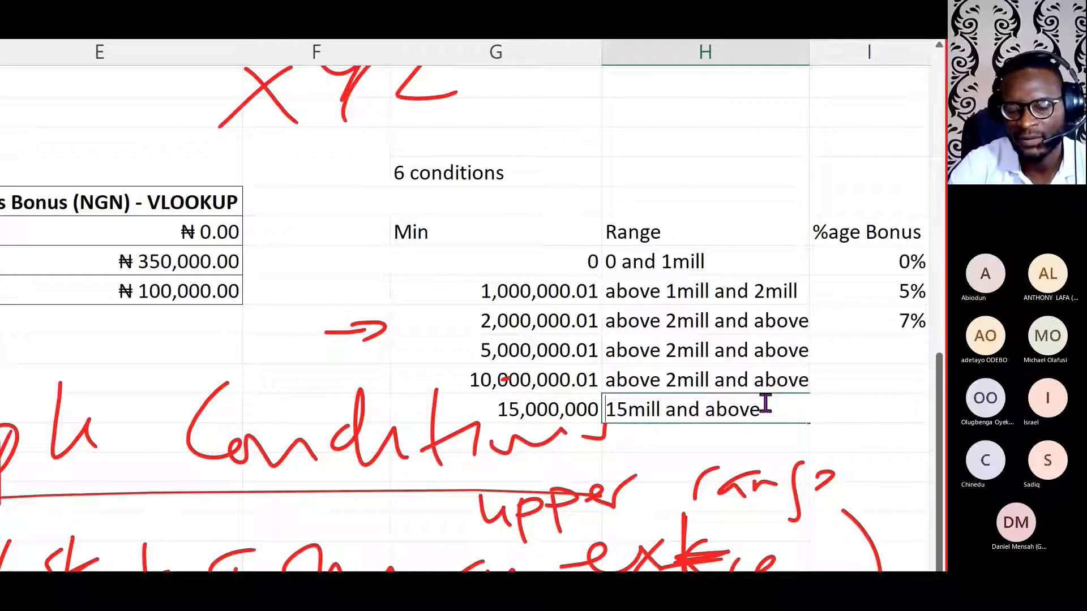
type("abov")
type("e")
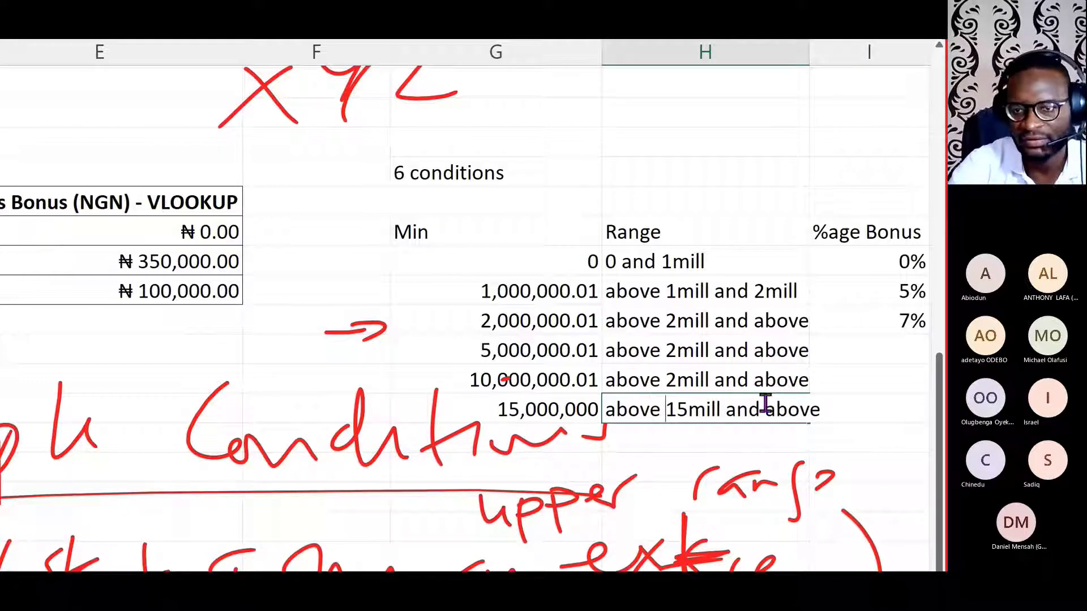
left_click_drag(720, 409, 936, 389)
key("BackSpace")
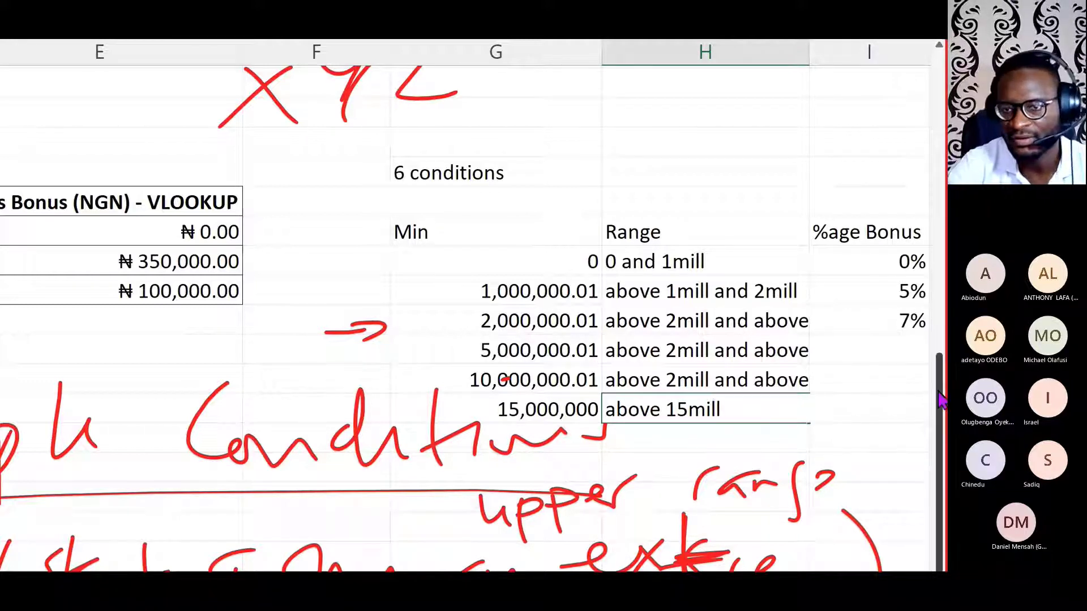
key("Return")
Step: Fill the Range label "above 1mill and 2mill" from H26 down through H29
left_click(771, 381)
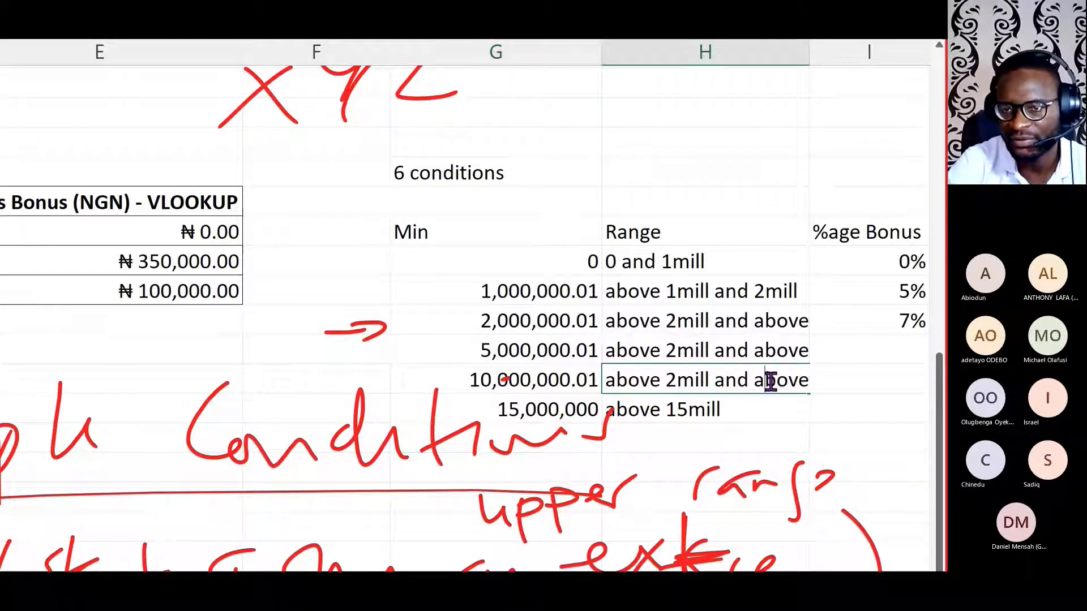
left_click_drag(739, 291, 730, 383)
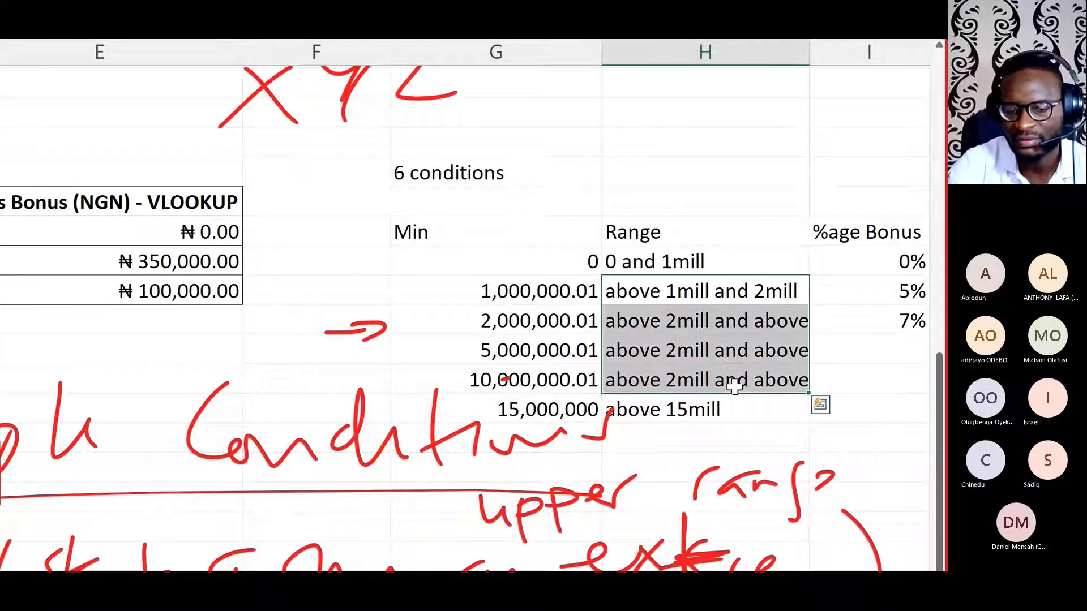
key("ctrl+d")
double_click(675, 323)
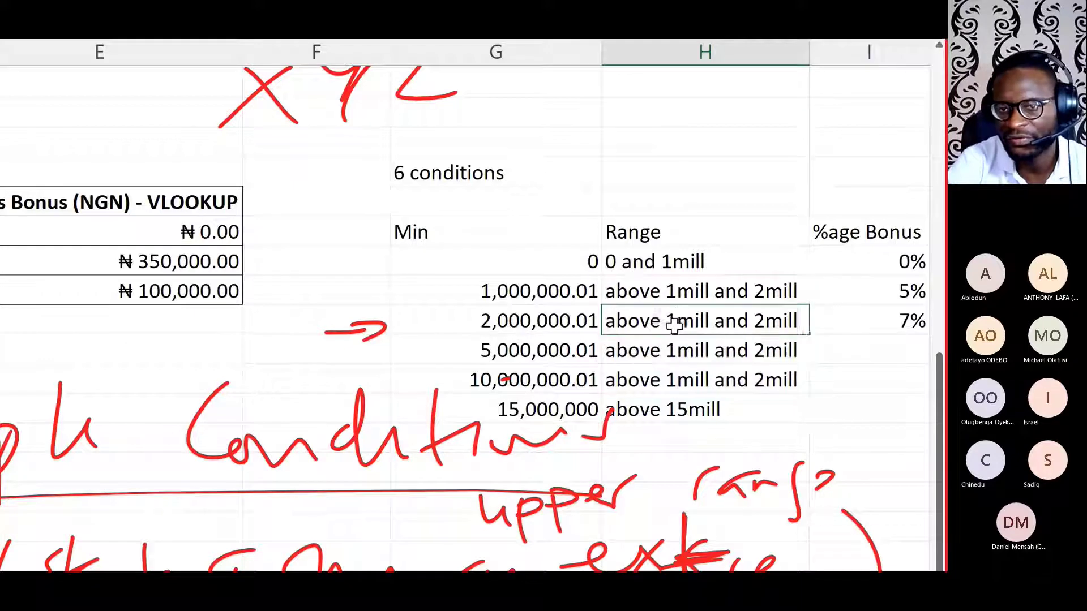
key("BackSpace")
type("2")
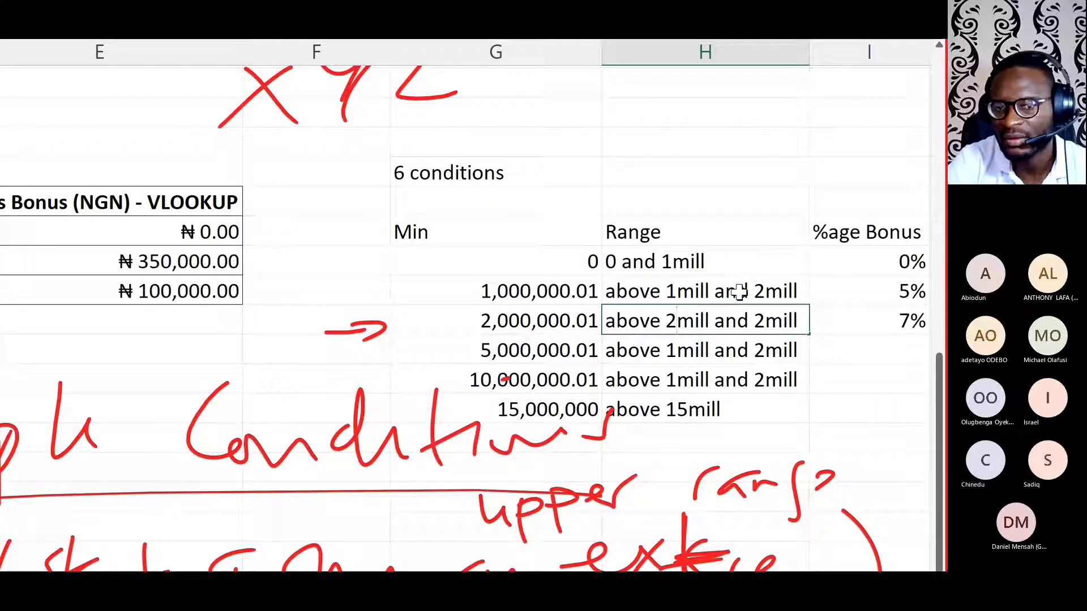
key("Escape")
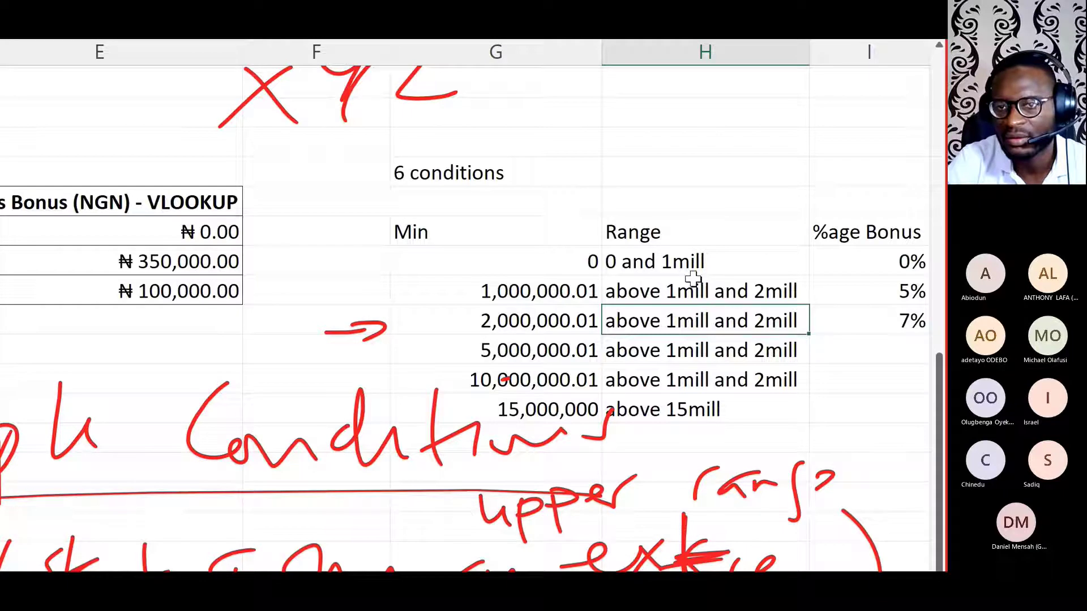
Step: Reword the first two Range labels to "0 to 1mill" in H25 and "above 1mill to 2mill" in H26
left_click(629, 261)
double_click(630, 260)
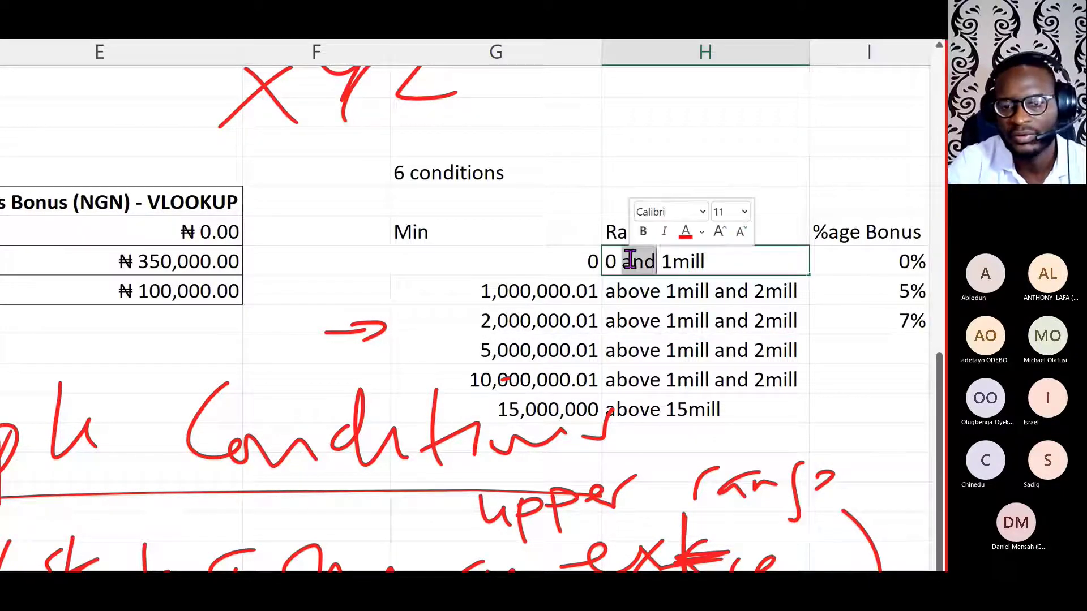
type("to")
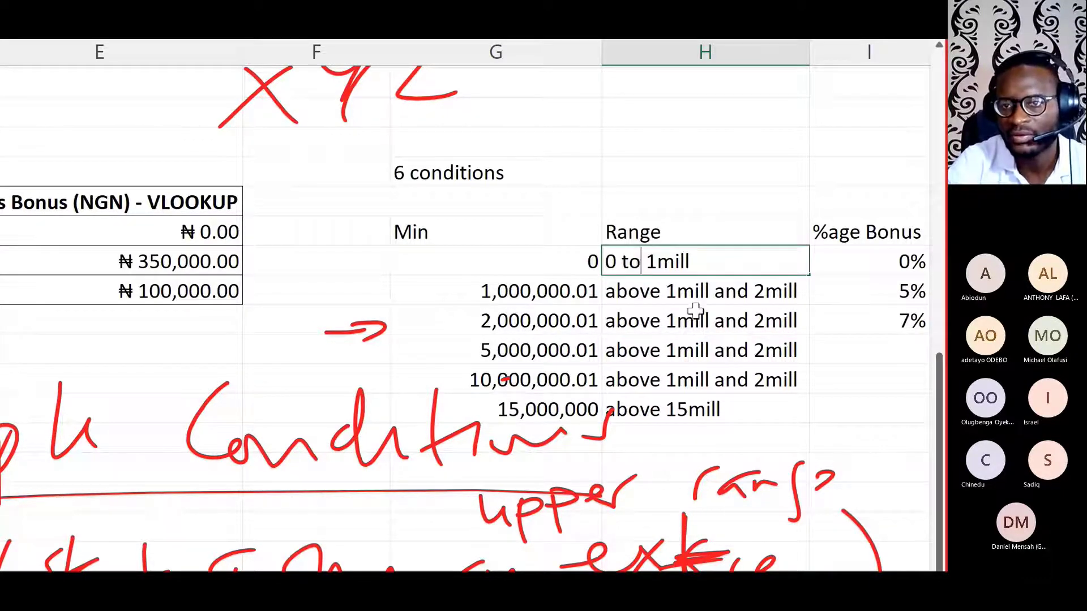
left_click(670, 288)
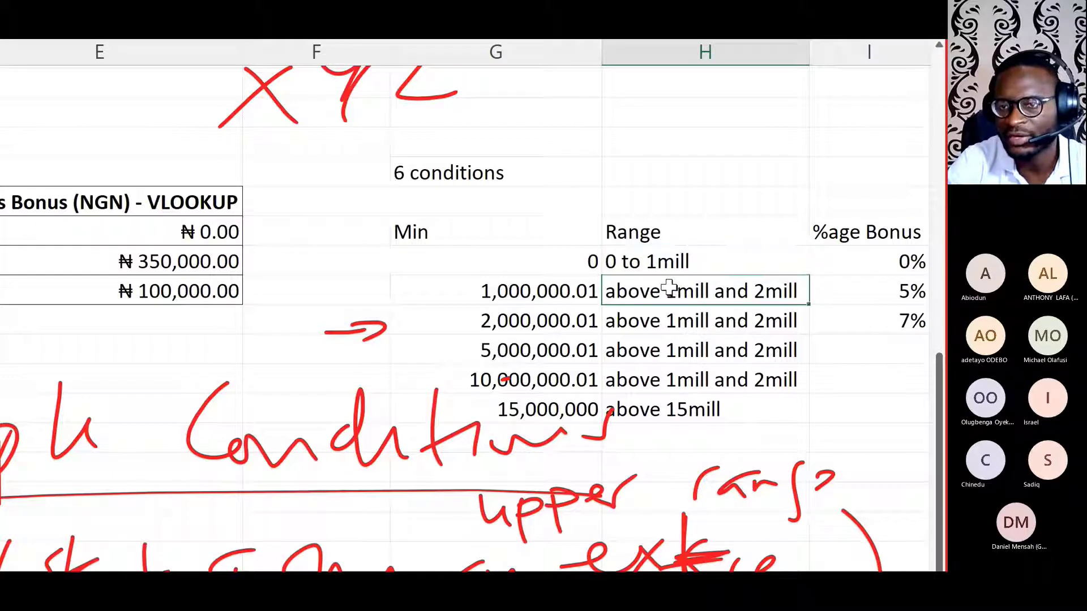
double_click(731, 289)
type("to")
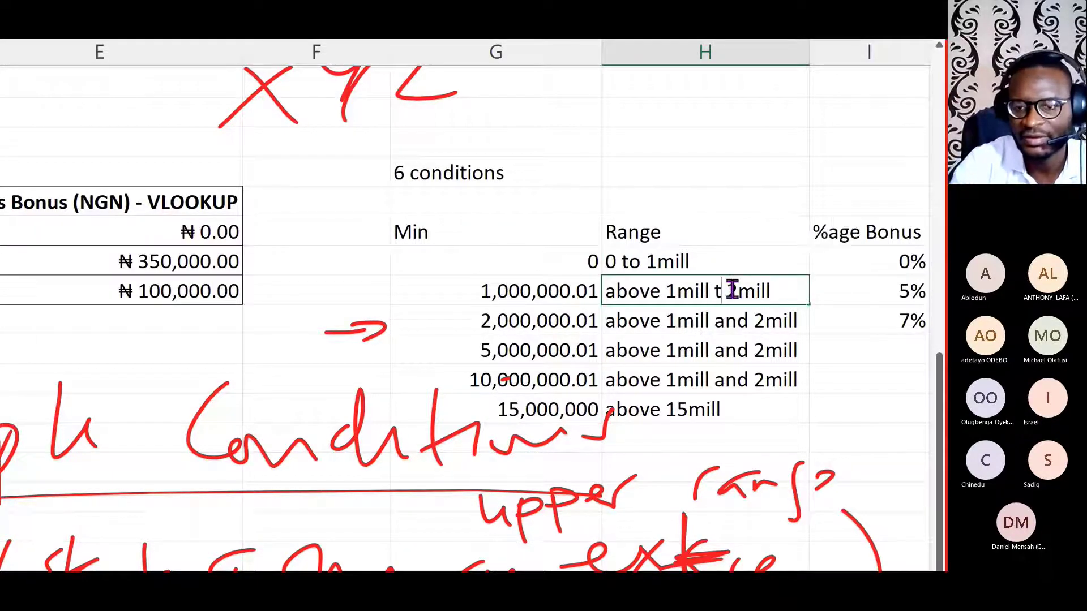
key("Return")
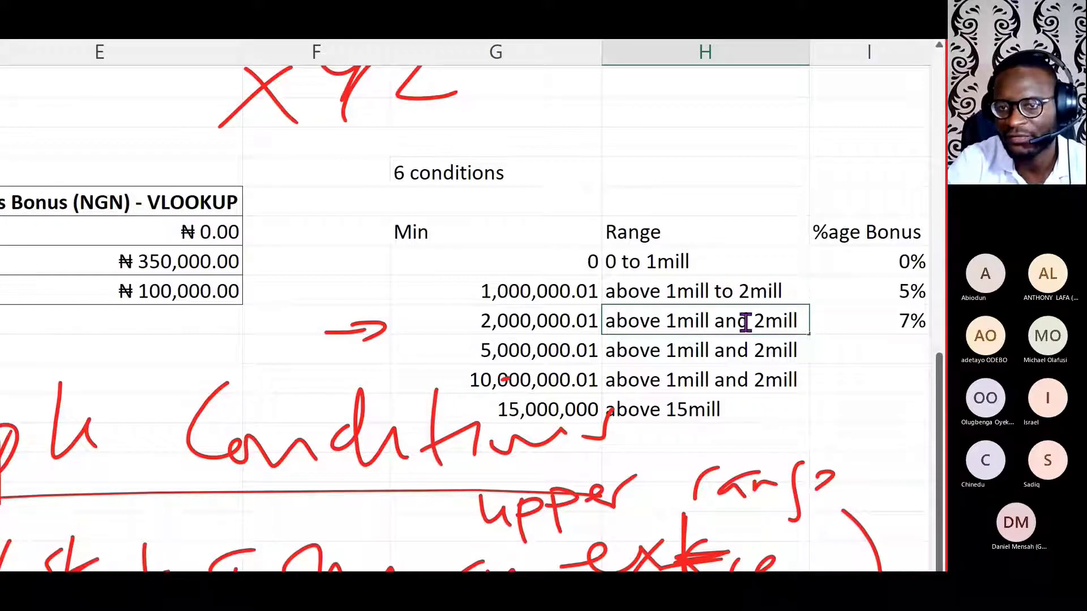
Step: Change the Range label in H27 to "above 2mill to 5mill"
double_click(682, 321)
key("BackSpace")
type("2")
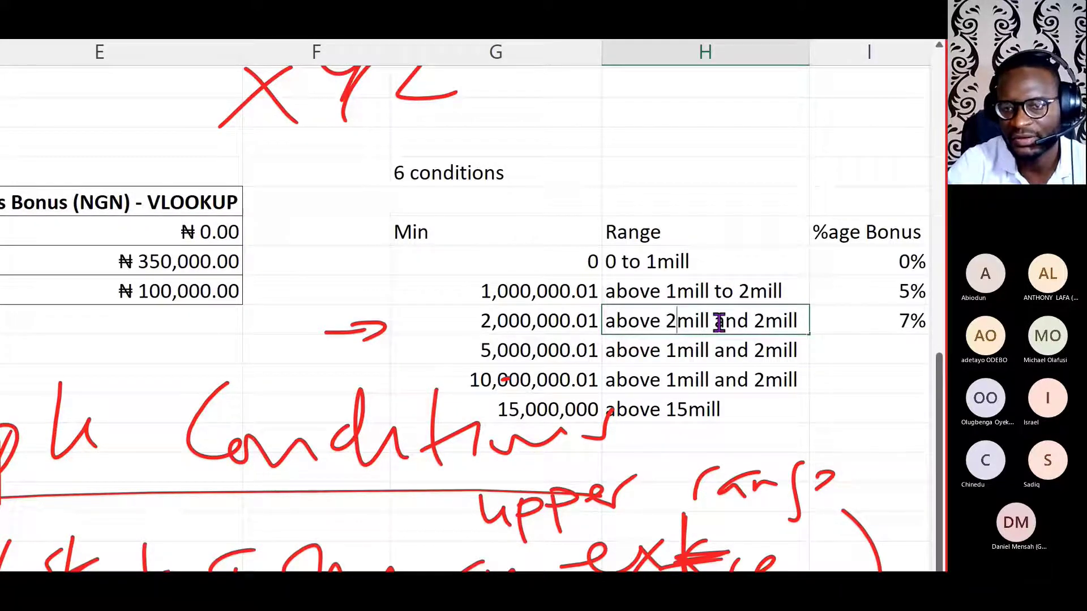
double_click(722, 321)
type("to")
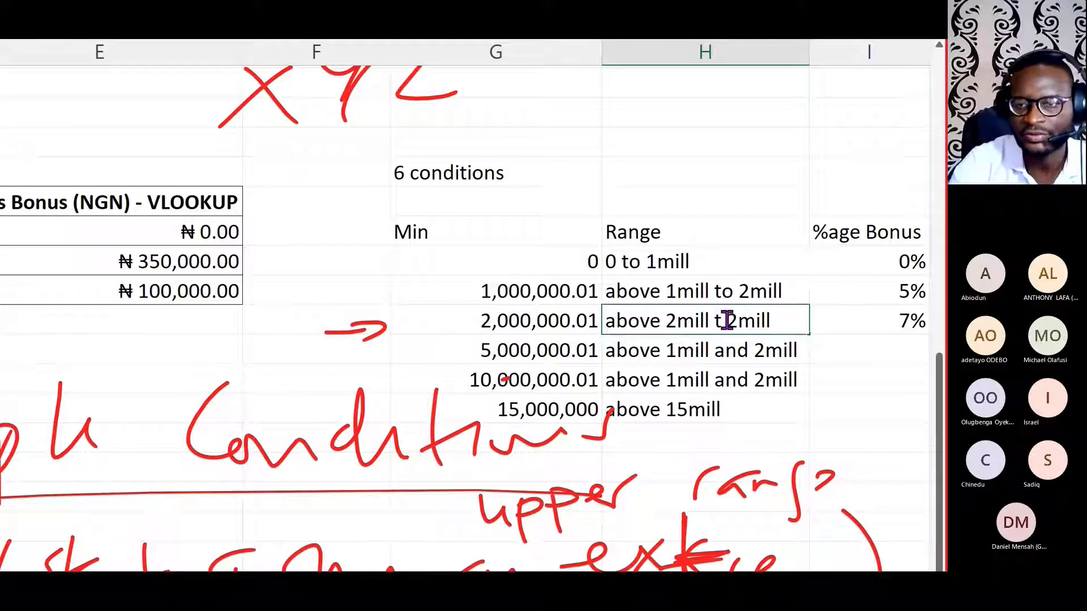
key("BackSpace")
key("BackSpace")
type("o")
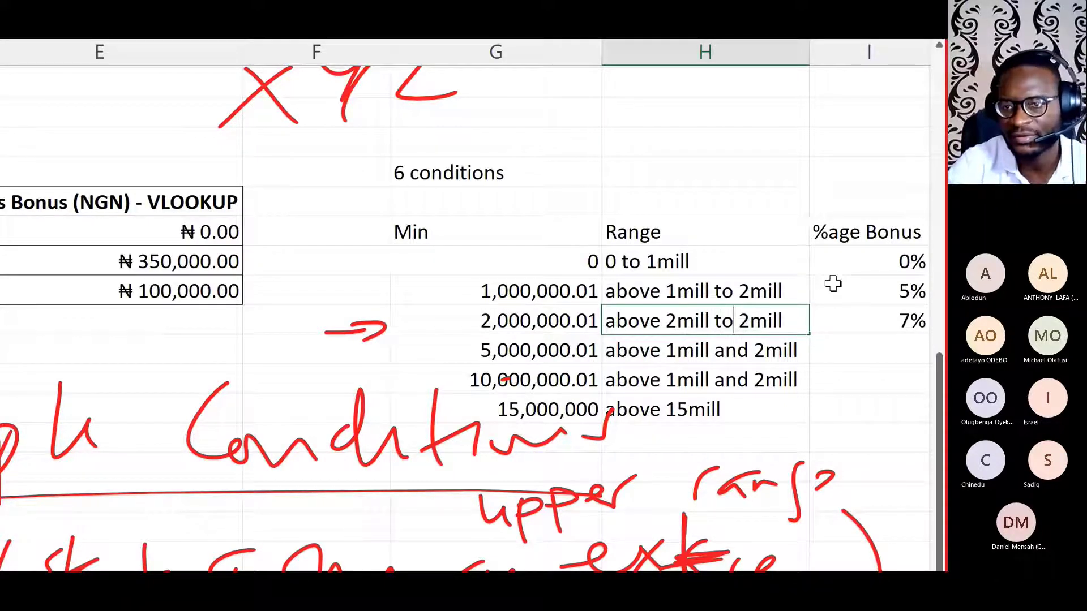
left_click(747, 318)
key("BackSpace")
type("5")
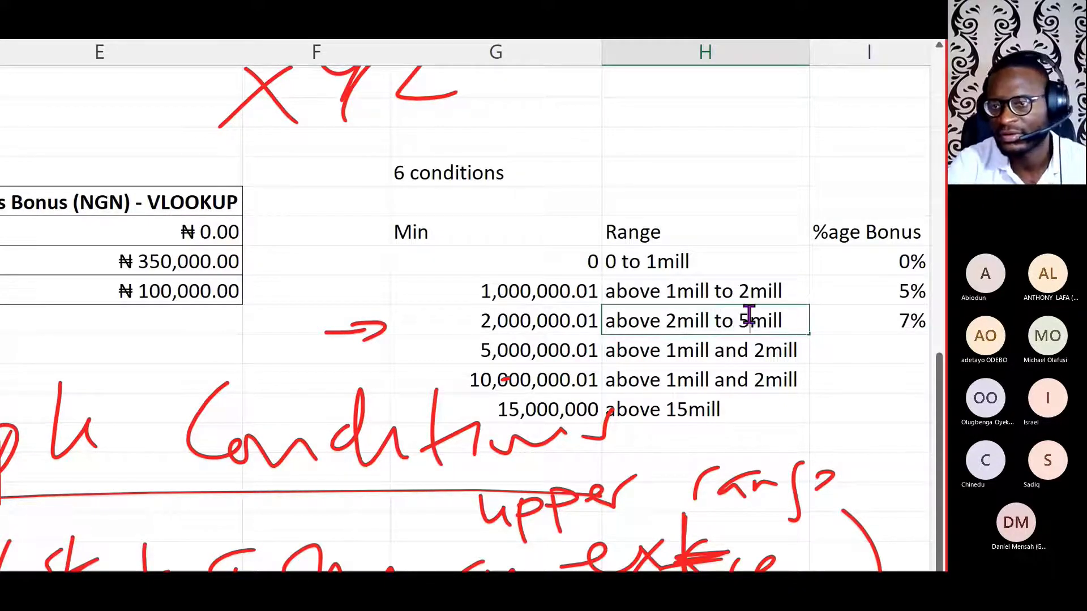
key("Return")
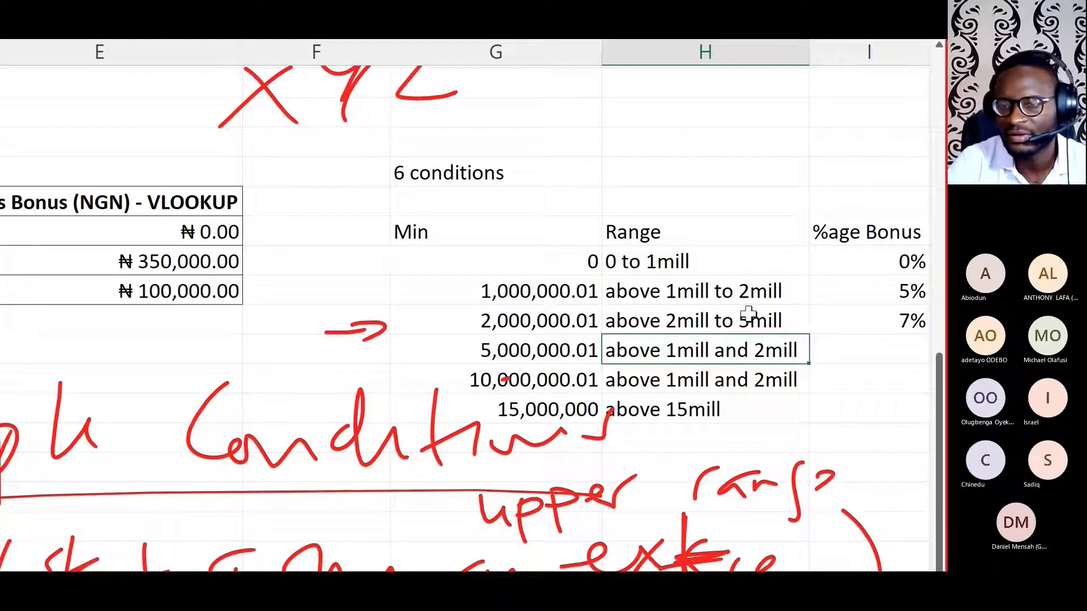
Step: Change the Range label in H28 to "above 5mill and 10mill"
double_click(677, 350)
key("BackSpace")
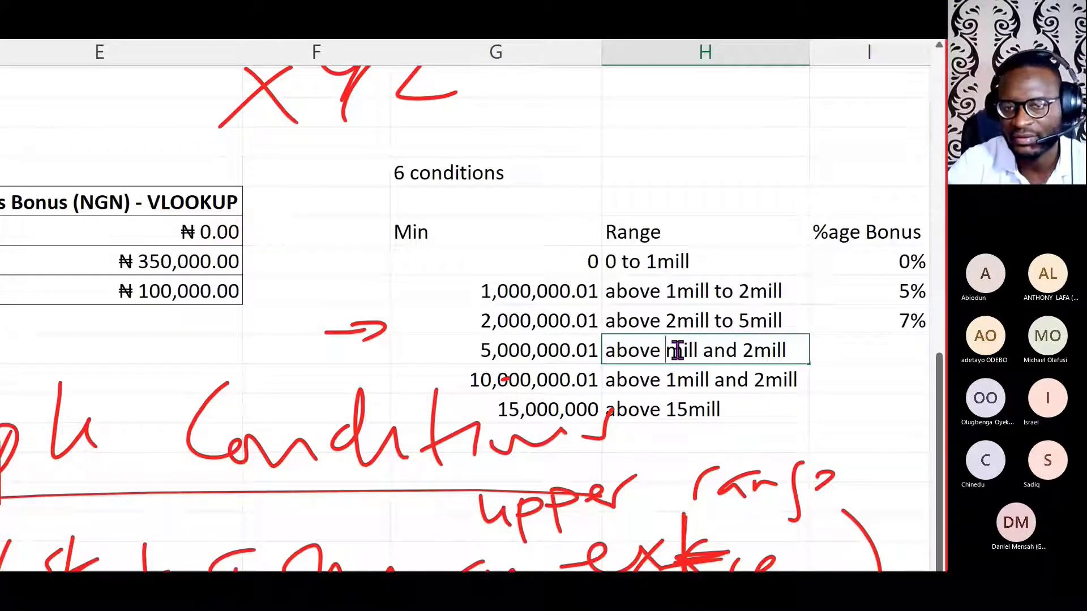
type("5")
key("BackSpace")
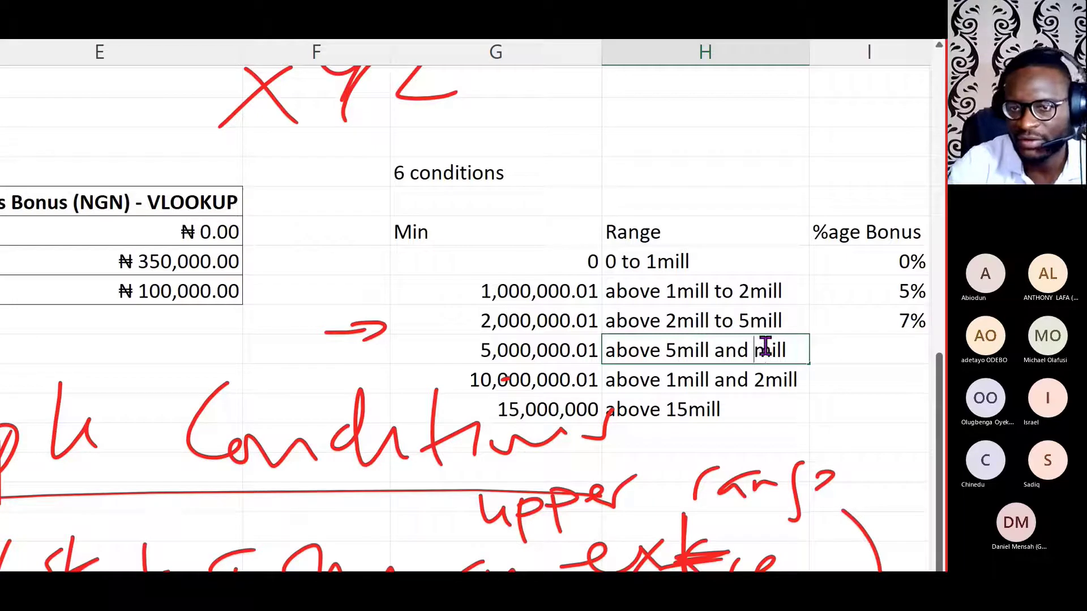
type("10")
key("Return")
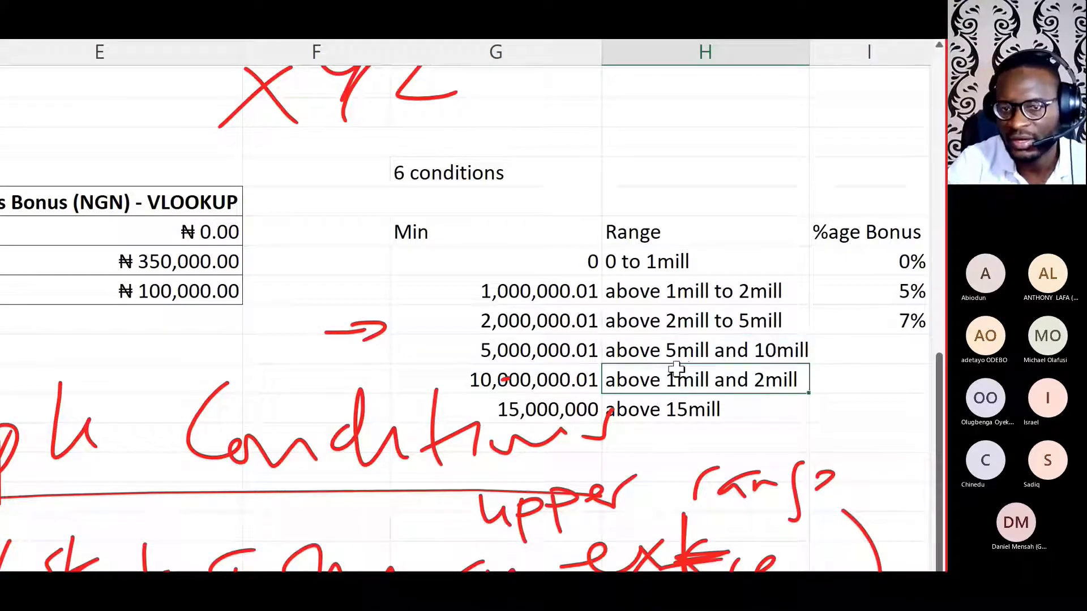
Step: Change the Range label in H29 to "above 10mill and 15mill"
double_click(671, 374)
type("0")
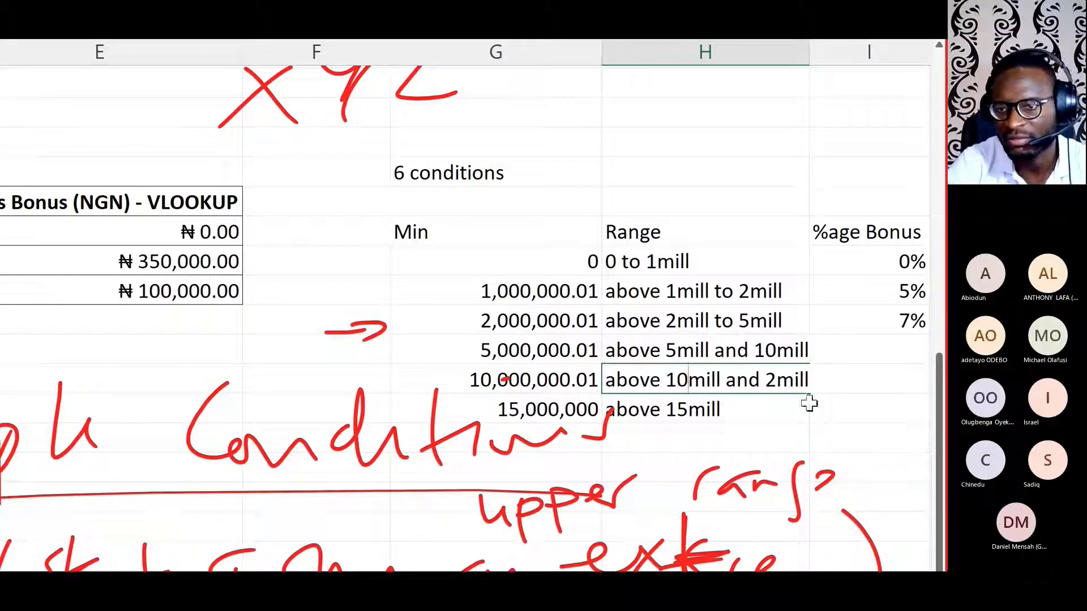
left_click(773, 374)
key("BackSpace")
type("15")
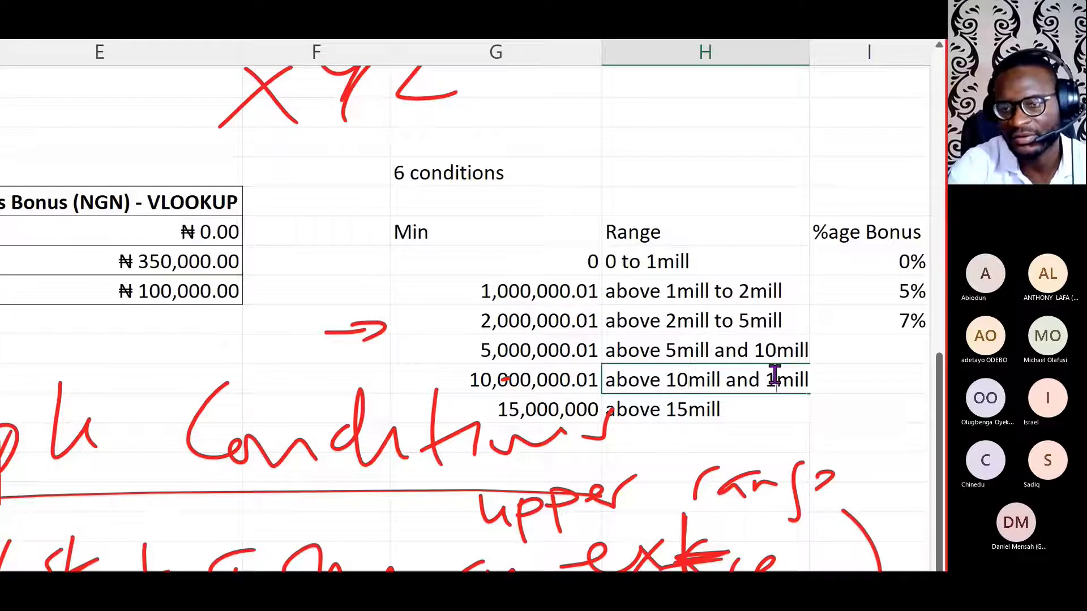
key("Return")
Step: Enter the bonus percentages 10%, 12% and 14% in I28, I29 and I30 for the three highest brackets
left_click(873, 352)
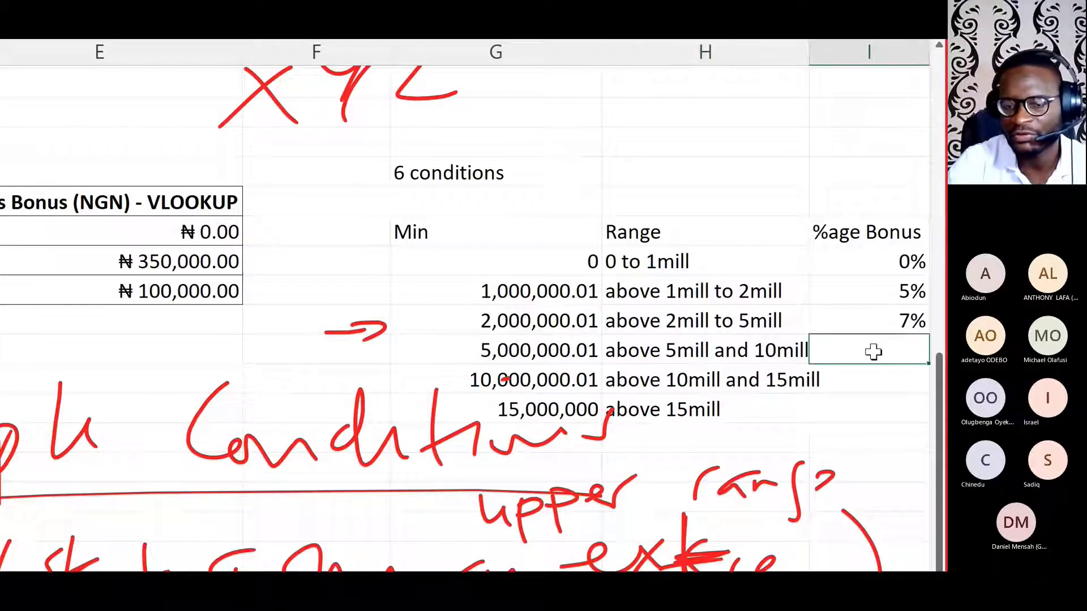
type("10%")
key("Return")
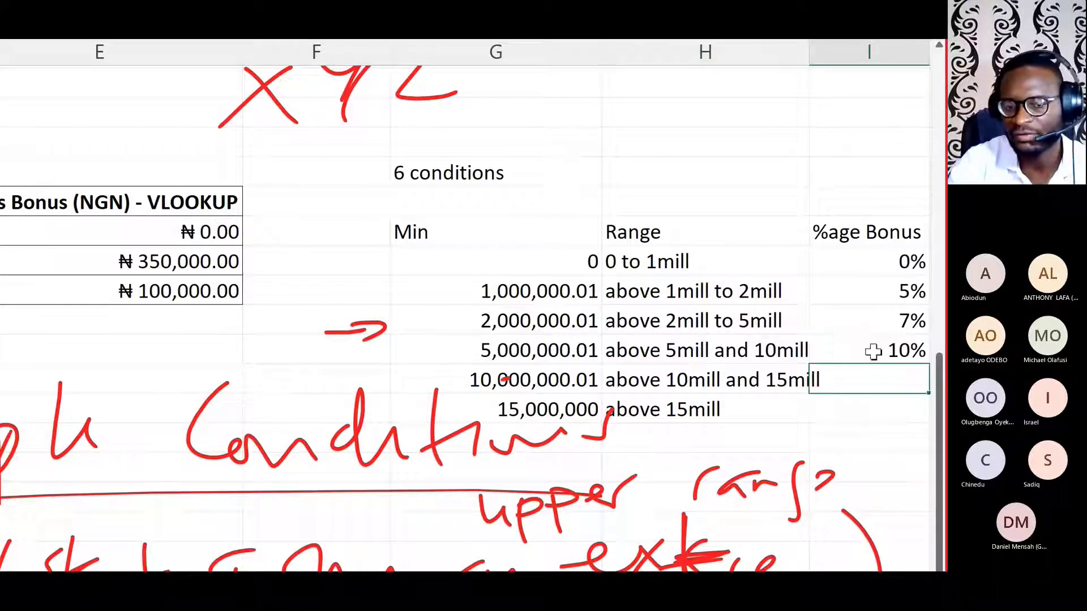
type("12%")
key("Return")
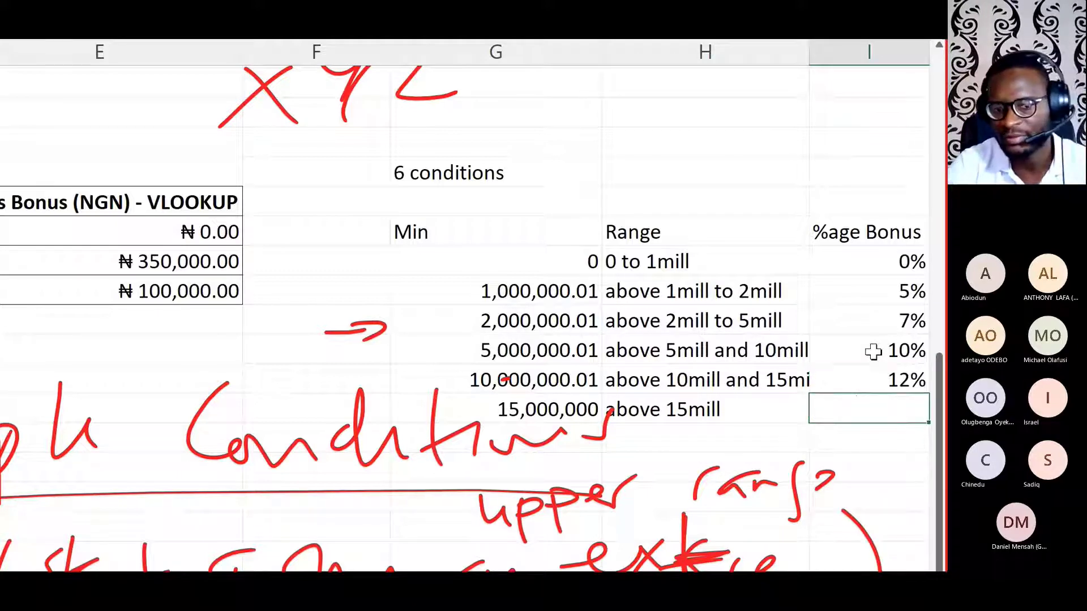
type("14%")
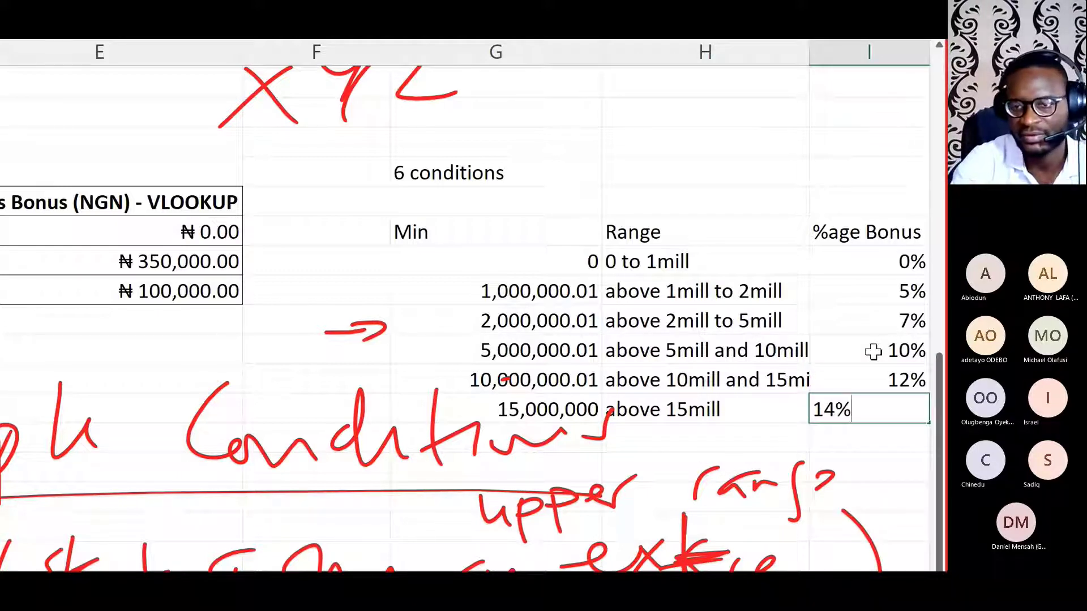
key("Return")
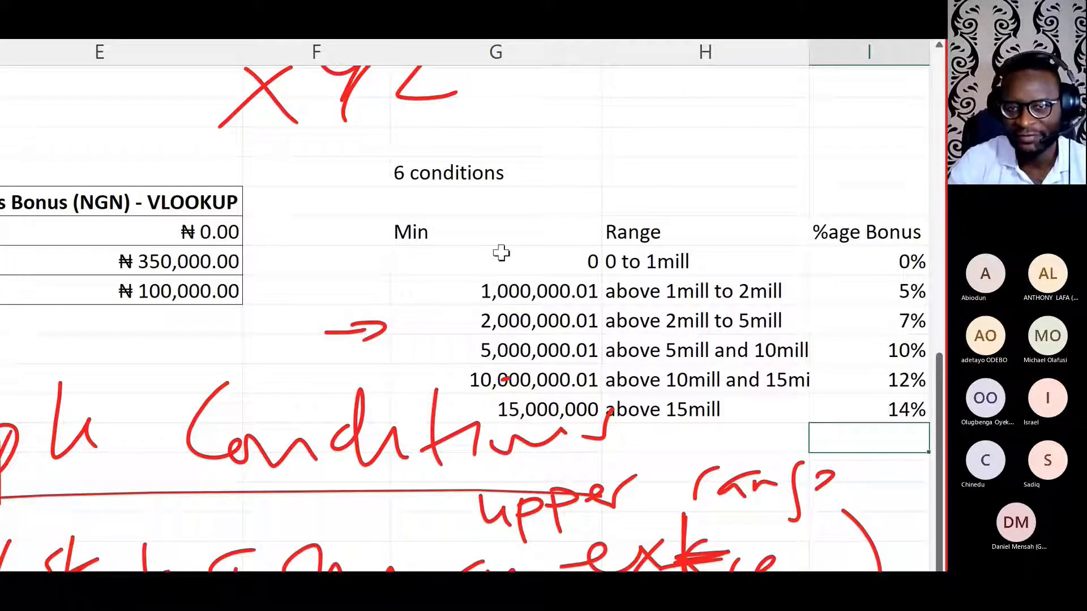
Step: Clear the existing IF, IFS and VLOOKUP sales bonus formulas in C24:E26
left_click_drag(483, 274, 845, 395)
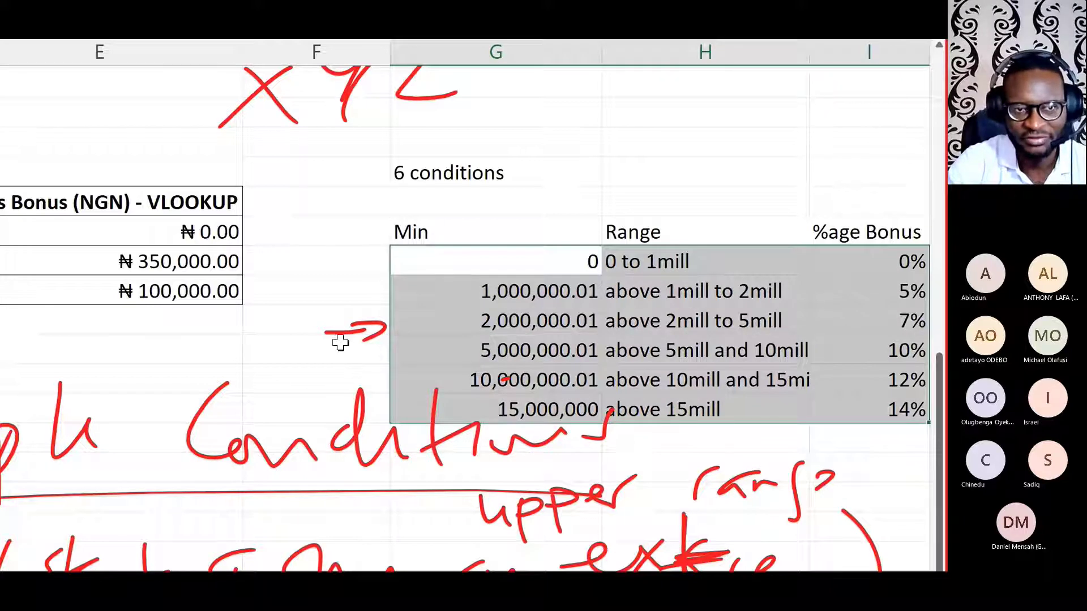
scroll(117, 283, "left", 6)
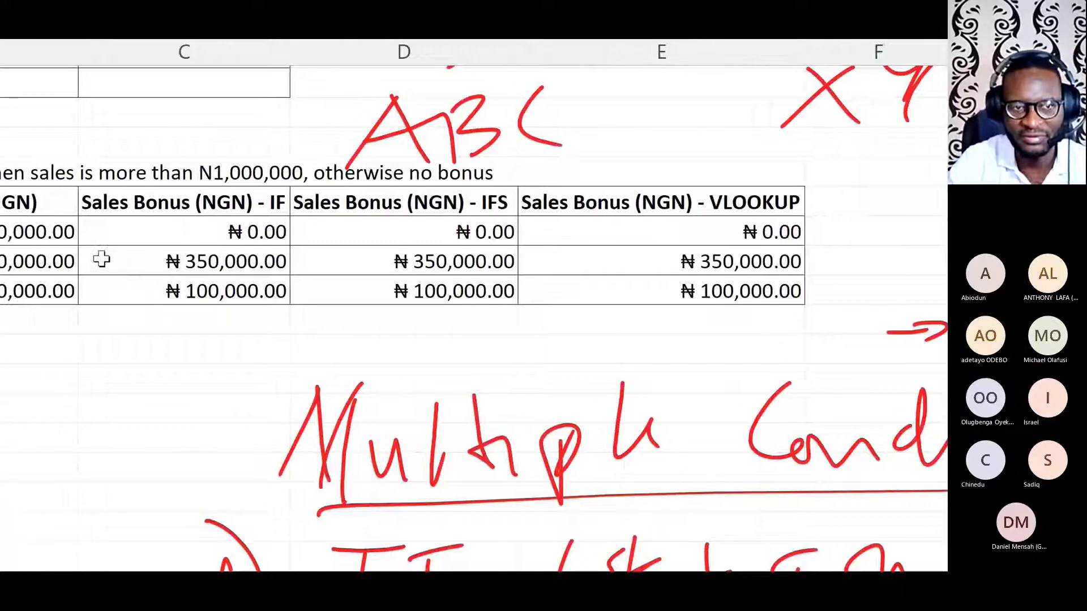
scroll(101, 259, "left", 5)
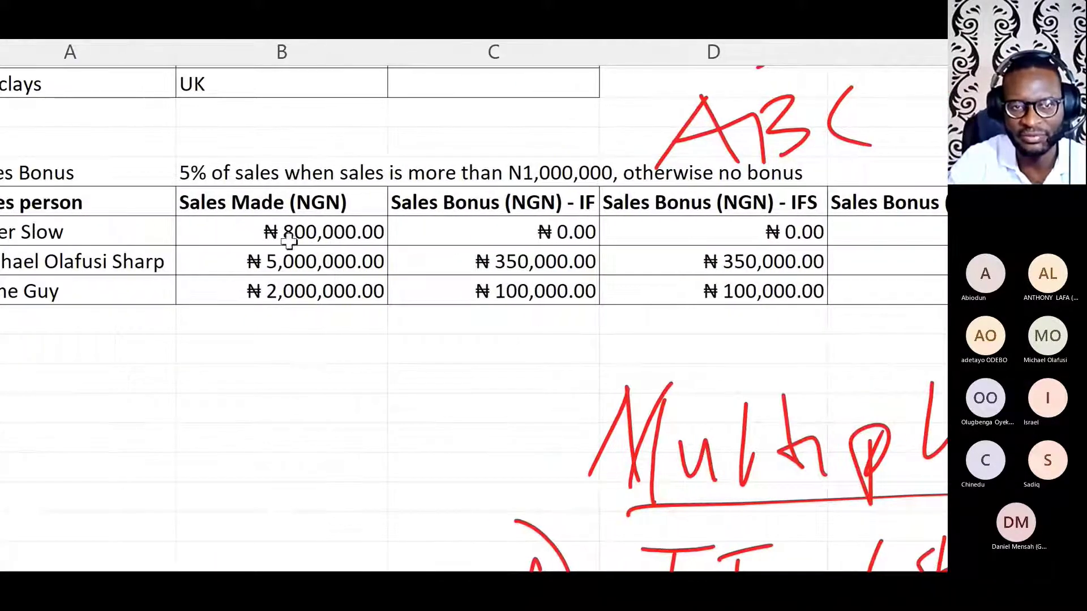
left_click_drag(477, 229, 718, 283)
key("Delete")
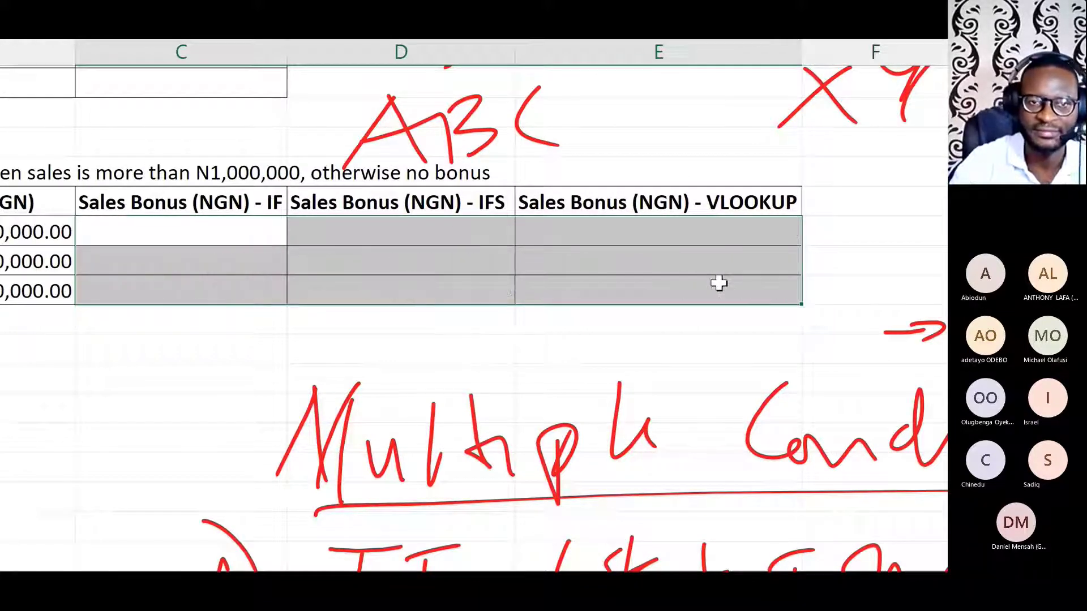
Step: Start an IF formula in C24 that tests B24>15e6 and begins its true result with B24 multiplied by a rate
left_click(246, 226)
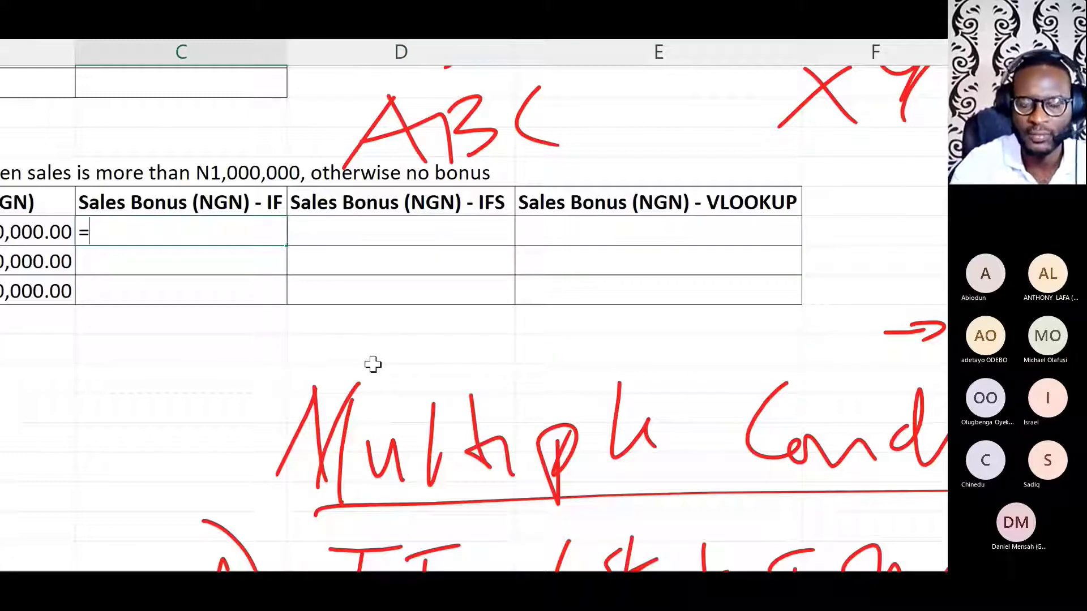
type("=IF(")
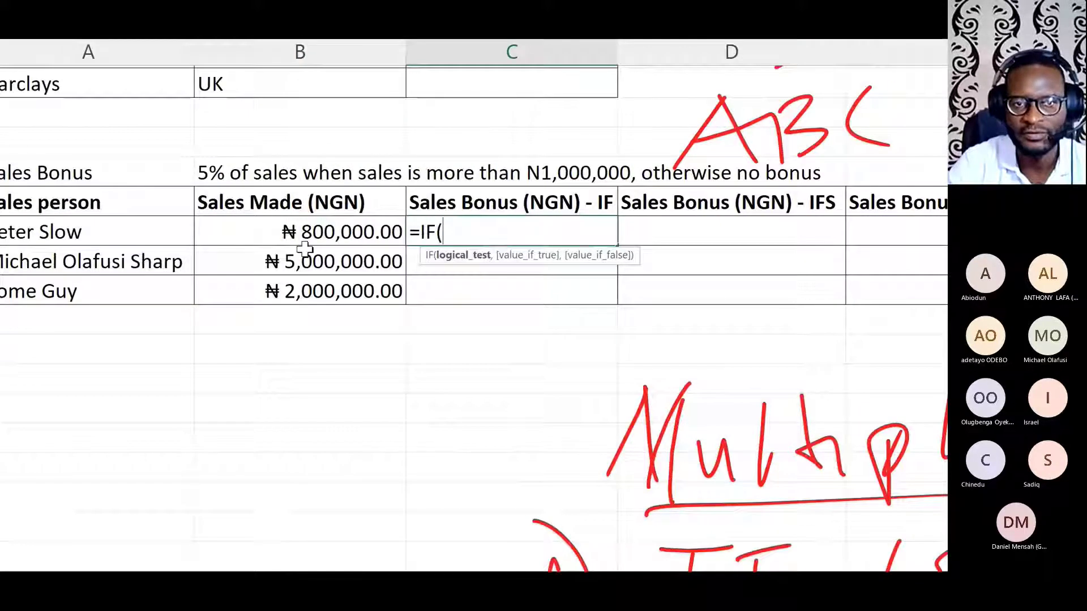
left_click(327, 232)
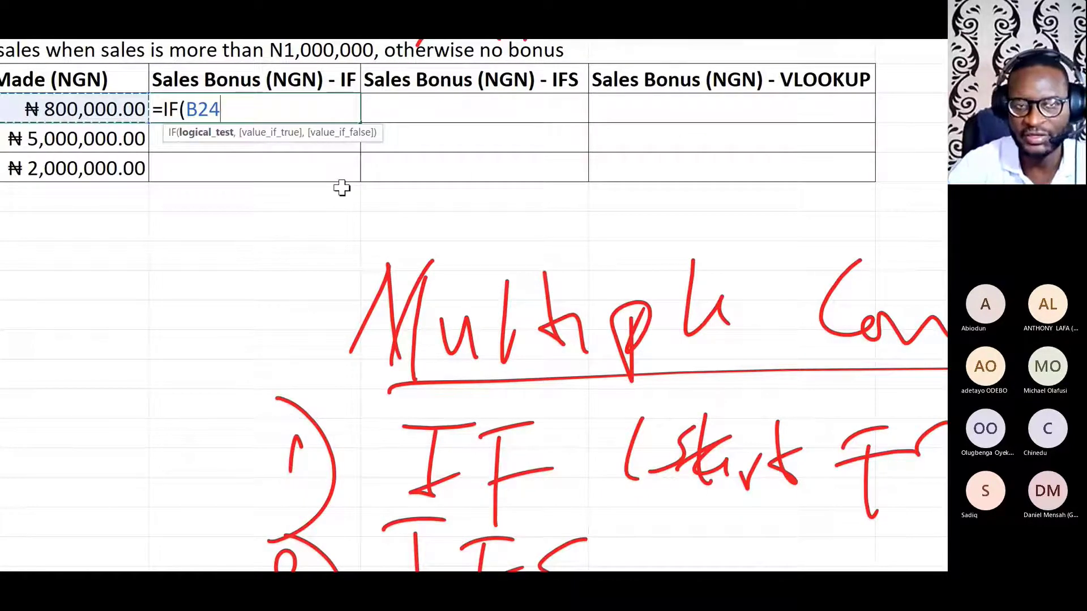
type(">")
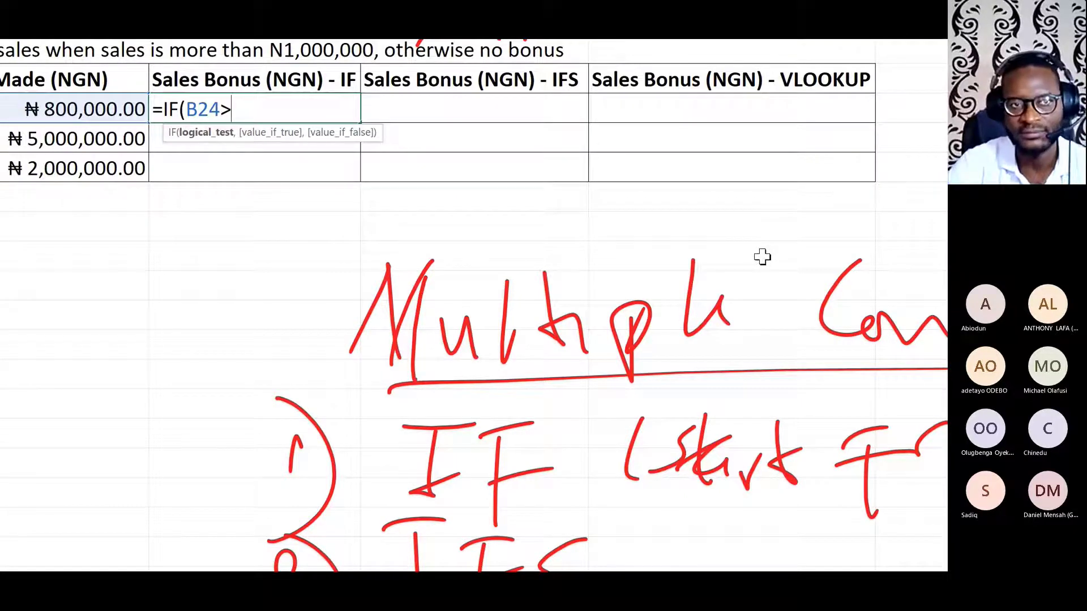
type("15")
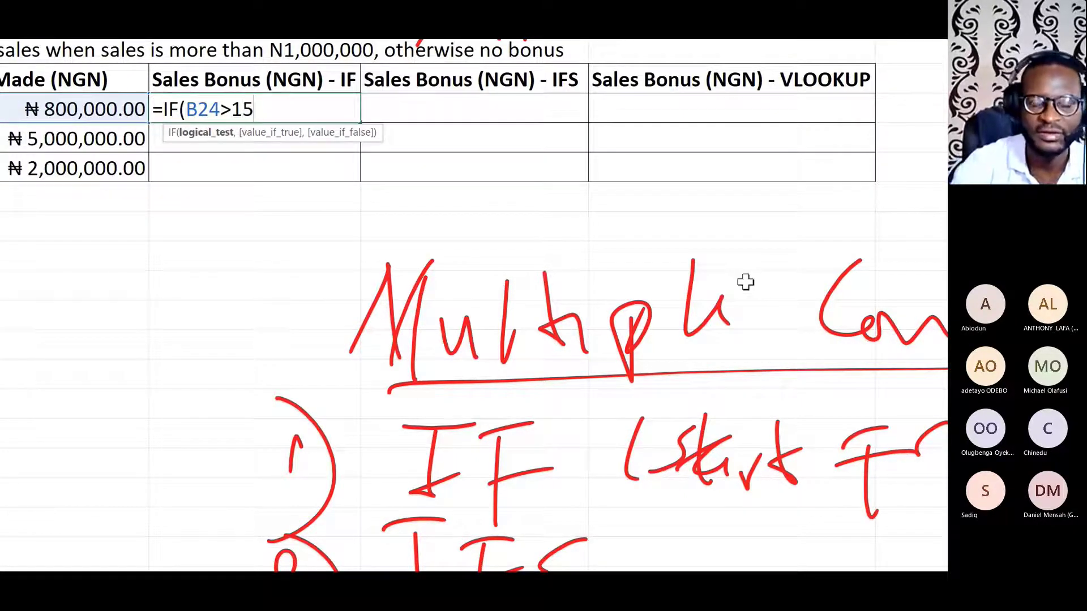
type("E")
key("BackSpace")
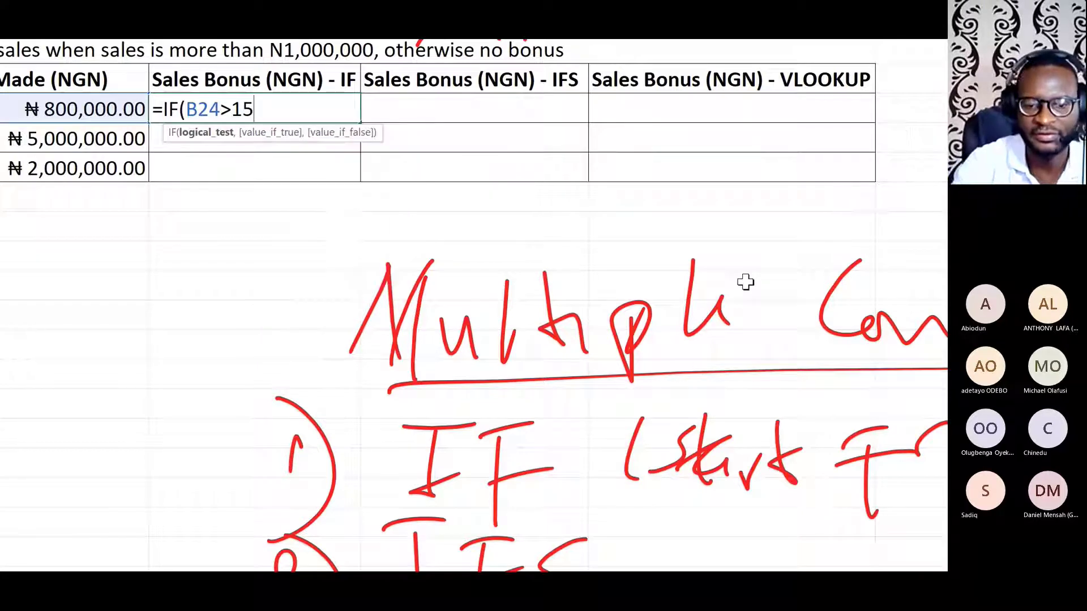
type("e6")
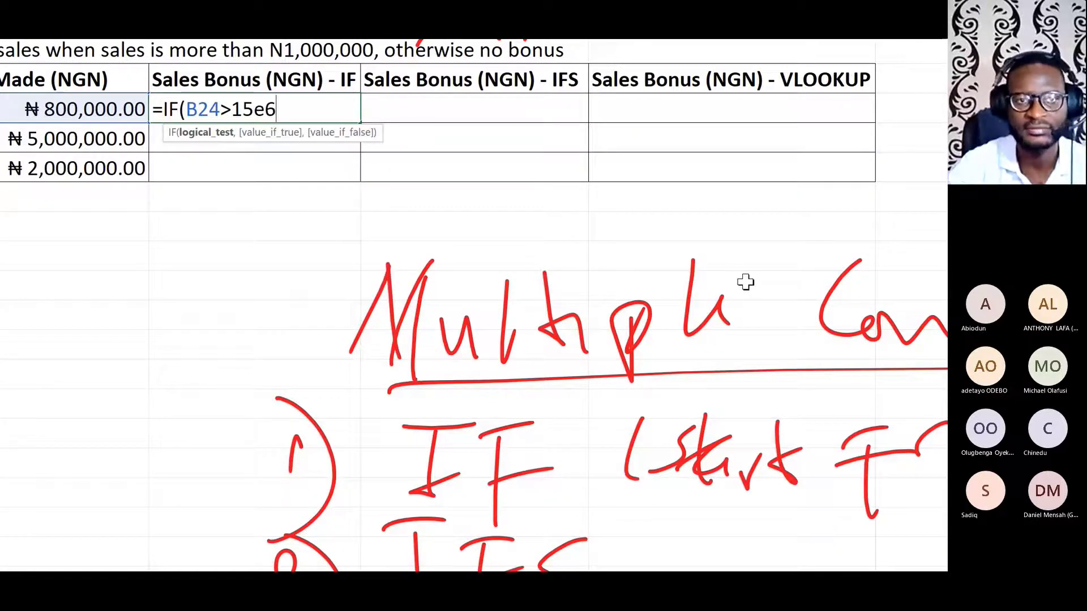
type(",")
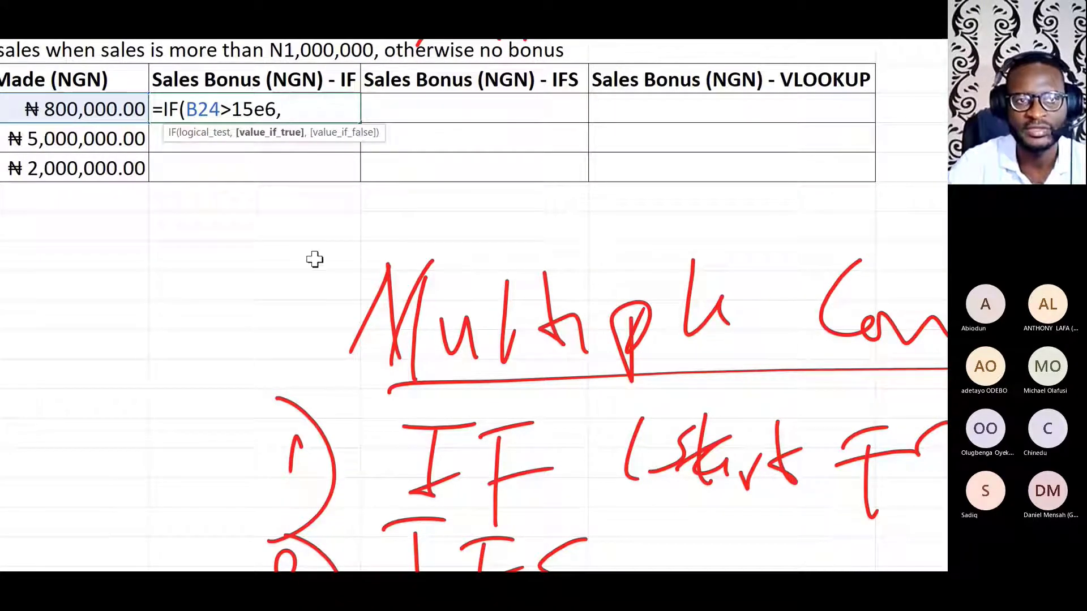
left_click(117, 112)
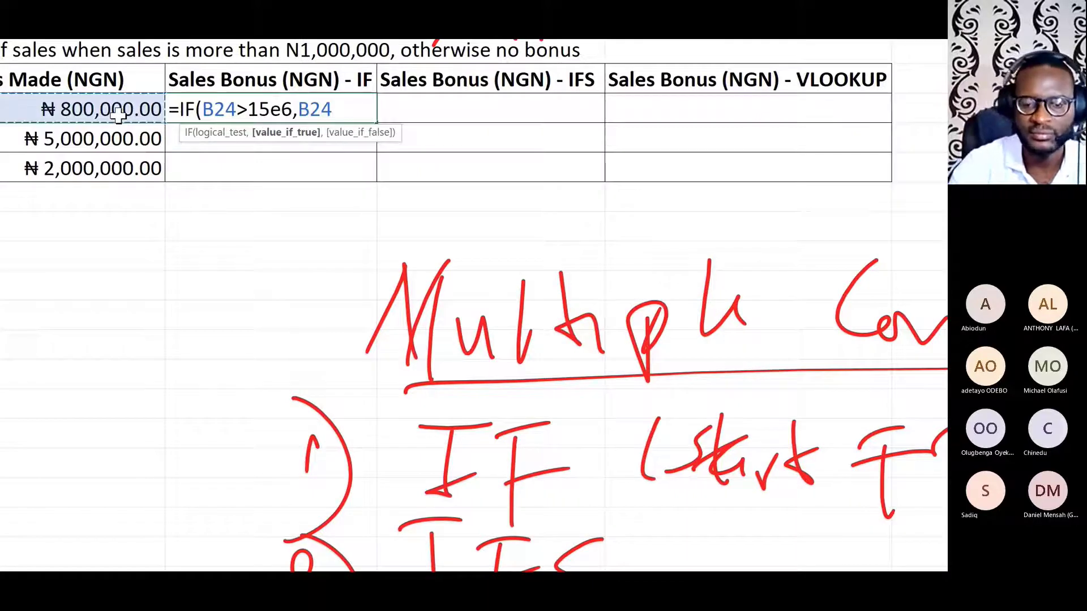
type("*")
scroll(828, 291, "right", 10)
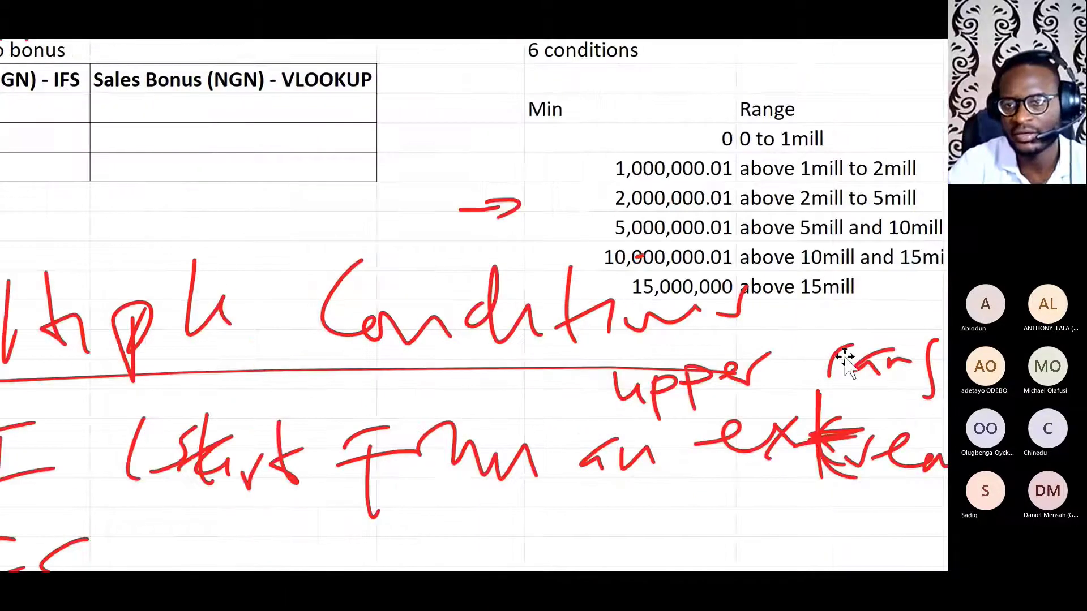
scroll(831, 283, "right", 3)
left_click(901, 287)
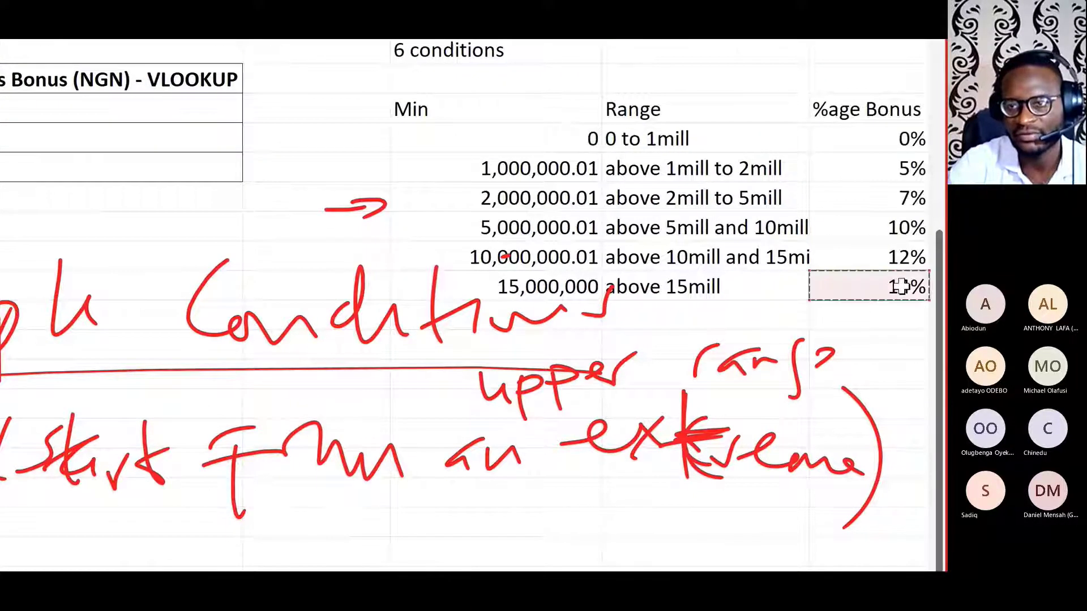
scroll(117, 172, "left", 13)
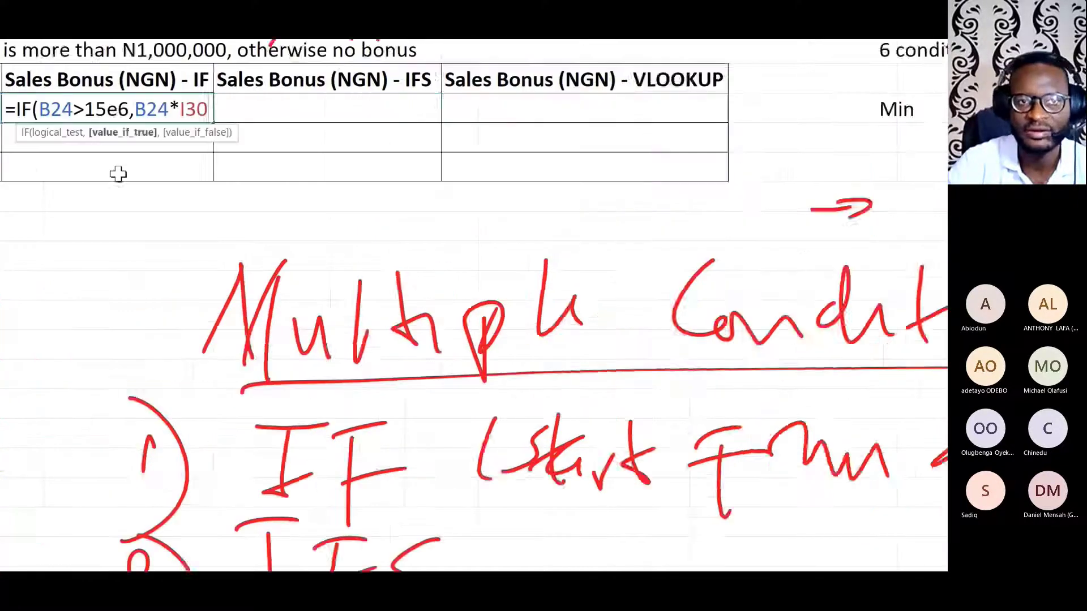
key("BackSpace")
key("BackSpace")
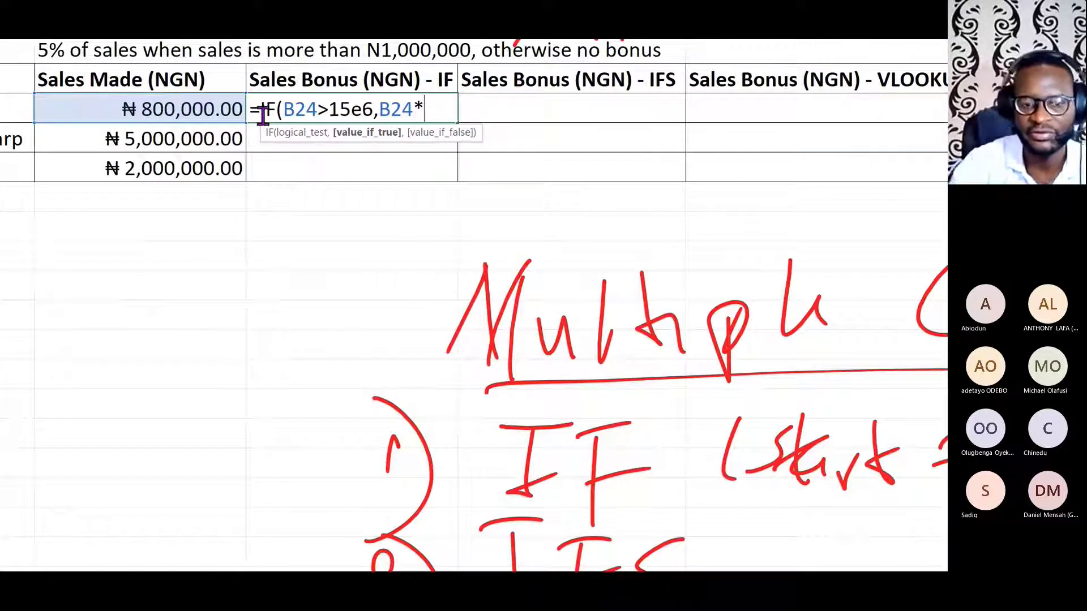
Step: Complete the C24 formula's true result with 14% and begin a nested IF with a greater-than test on B24 as the false result
type("14%")
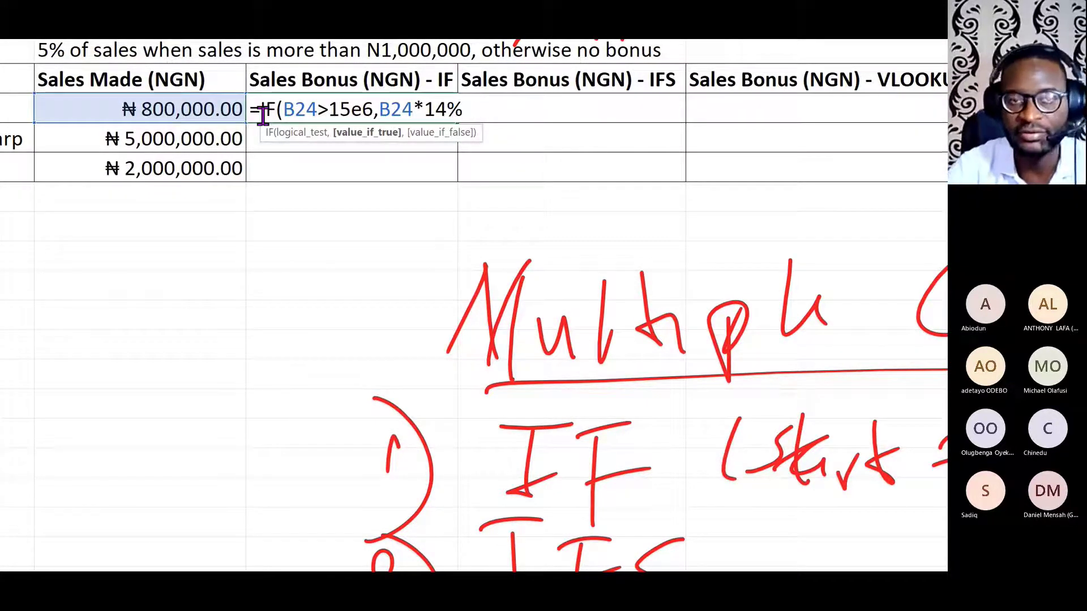
type(",")
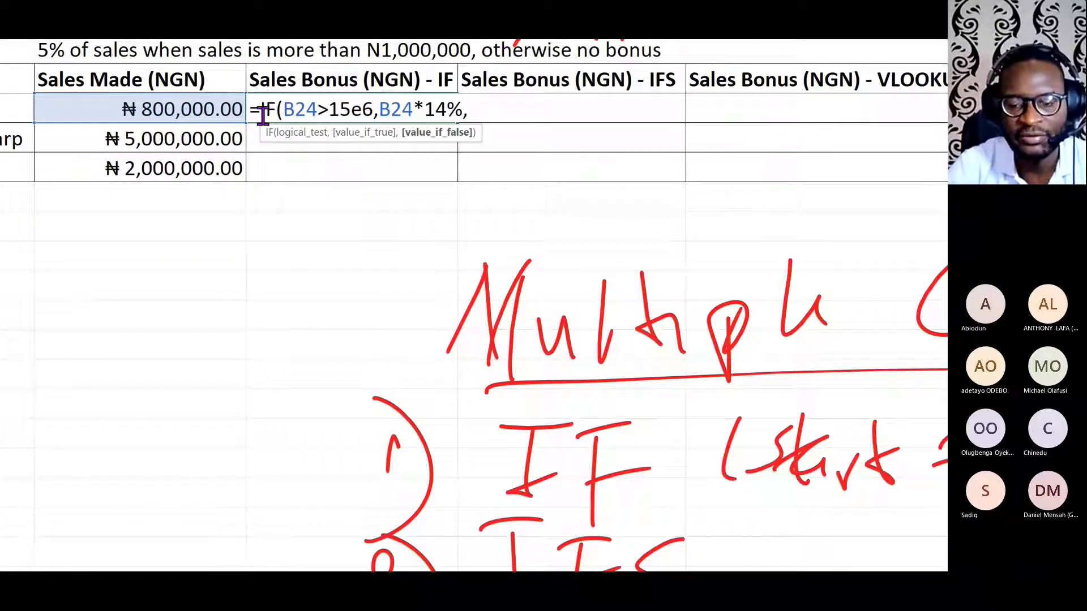
type("if(")
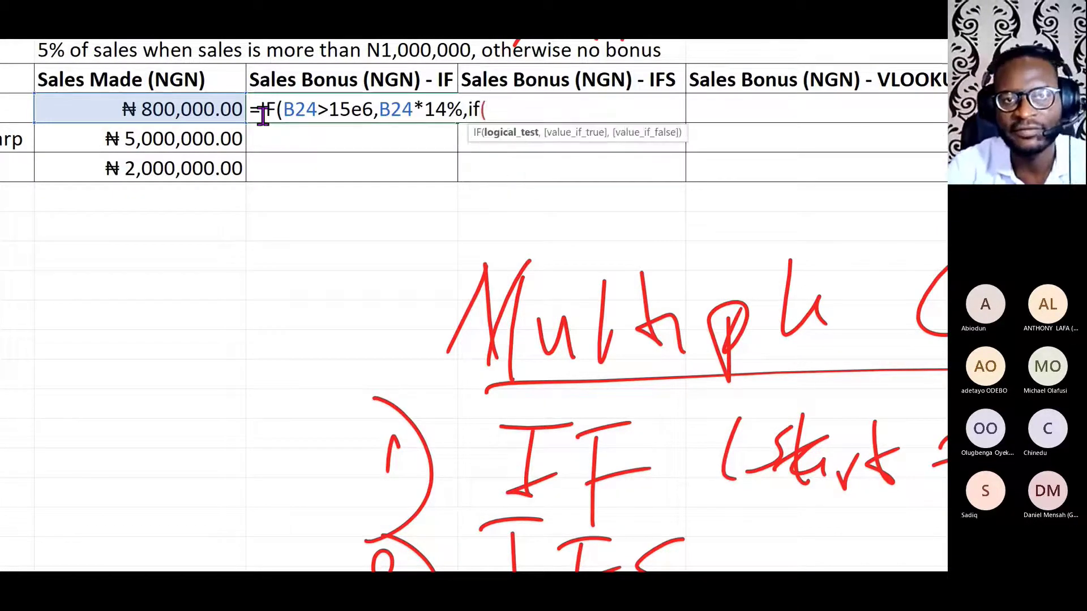
scroll(800, 238, "right", 10)
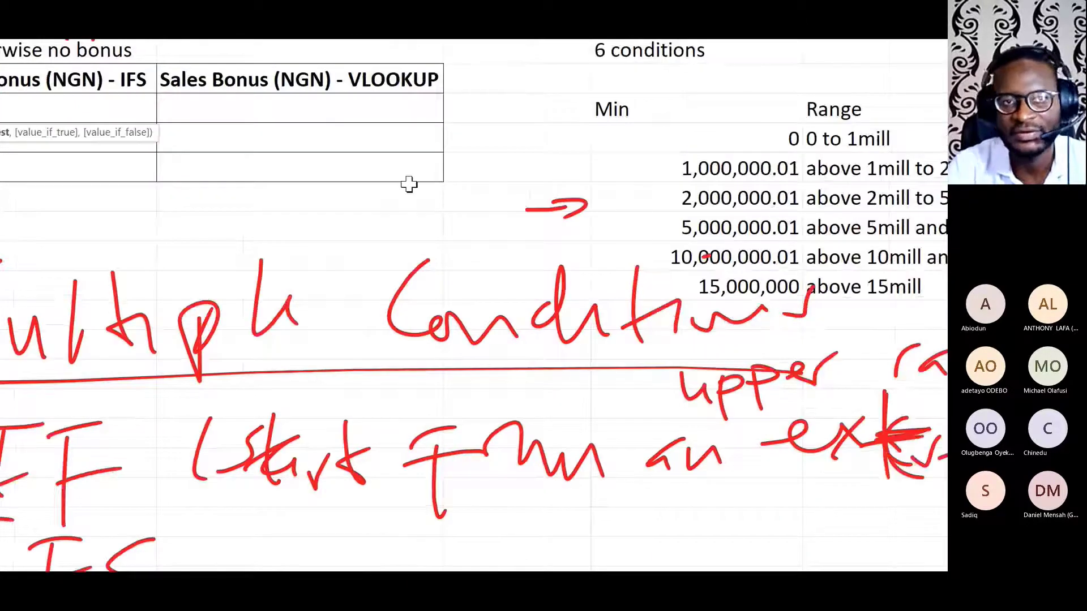
scroll(149, 212, "left", 10)
left_click(204, 107)
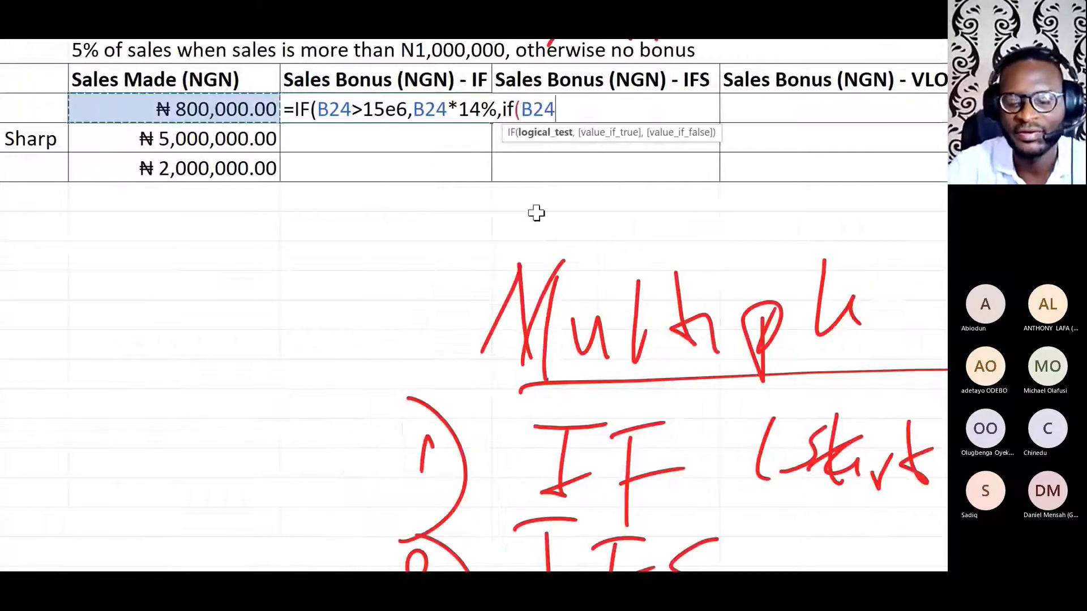
scroll(829, 260, "right", 2)
type(">")
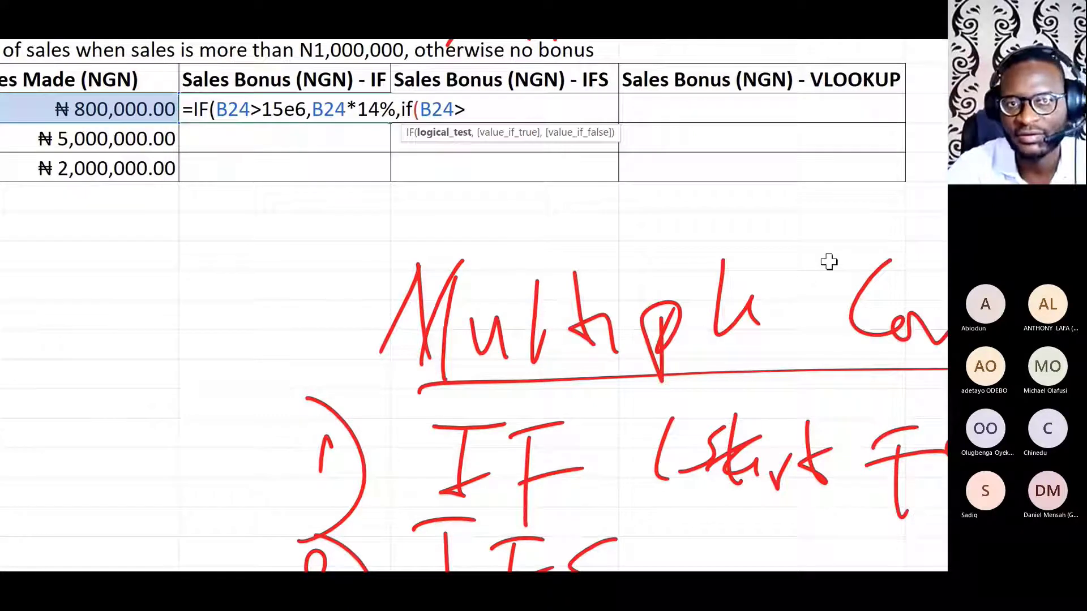
Step: Complete the second IF in the first salesperson's bonus formula with the test B24>10e6 and the true value B24*12%
scroll(827, 291, "right", 12)
scroll(116, 187, "left", 9)
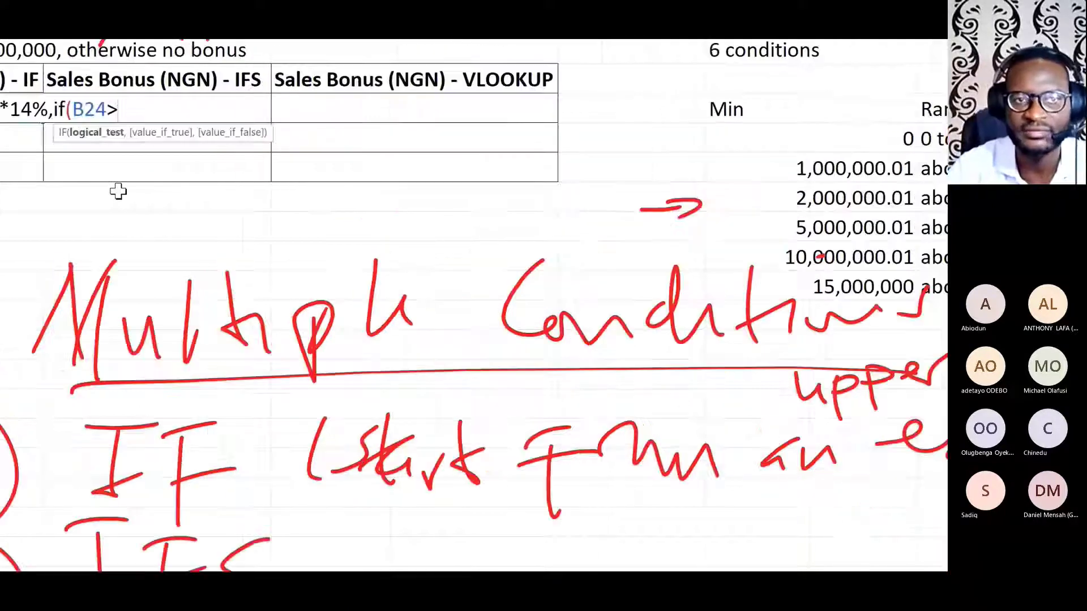
type("10e6,")
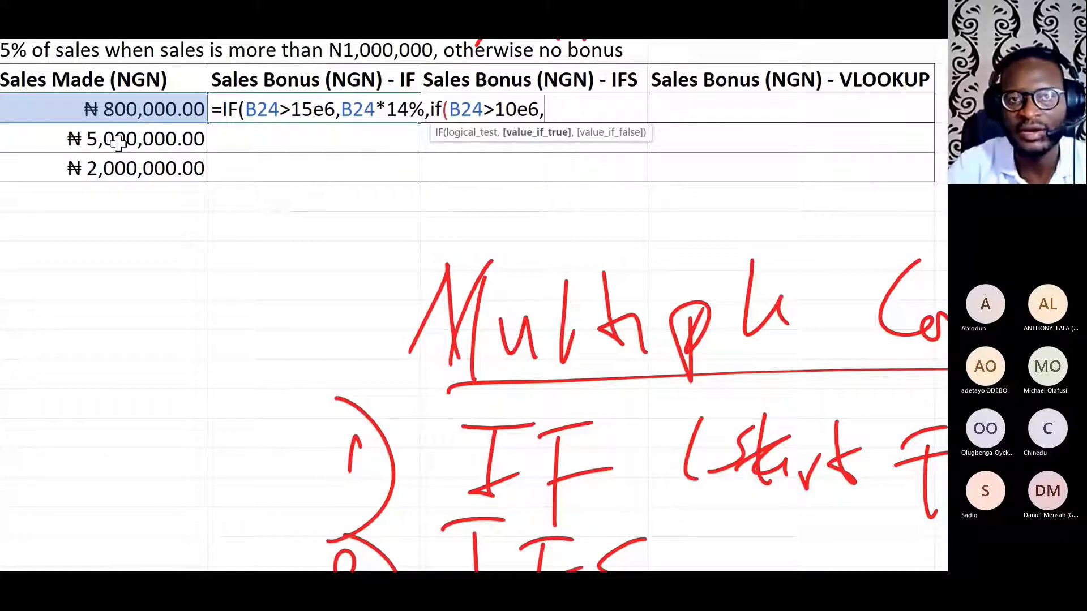
scroll(117, 143, "left", 3)
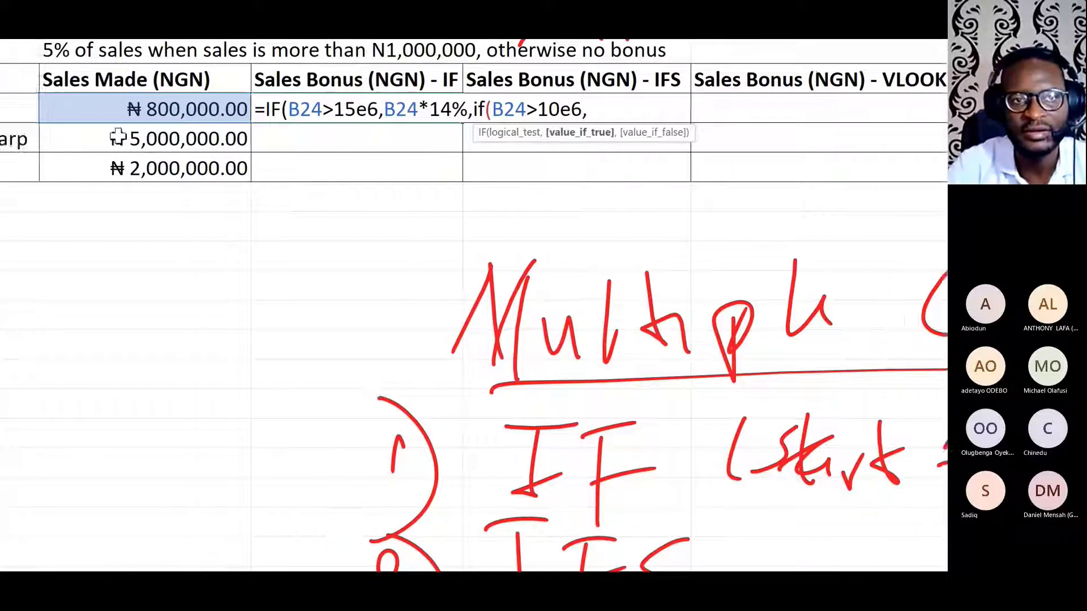
left_click(170, 131)
type("*")
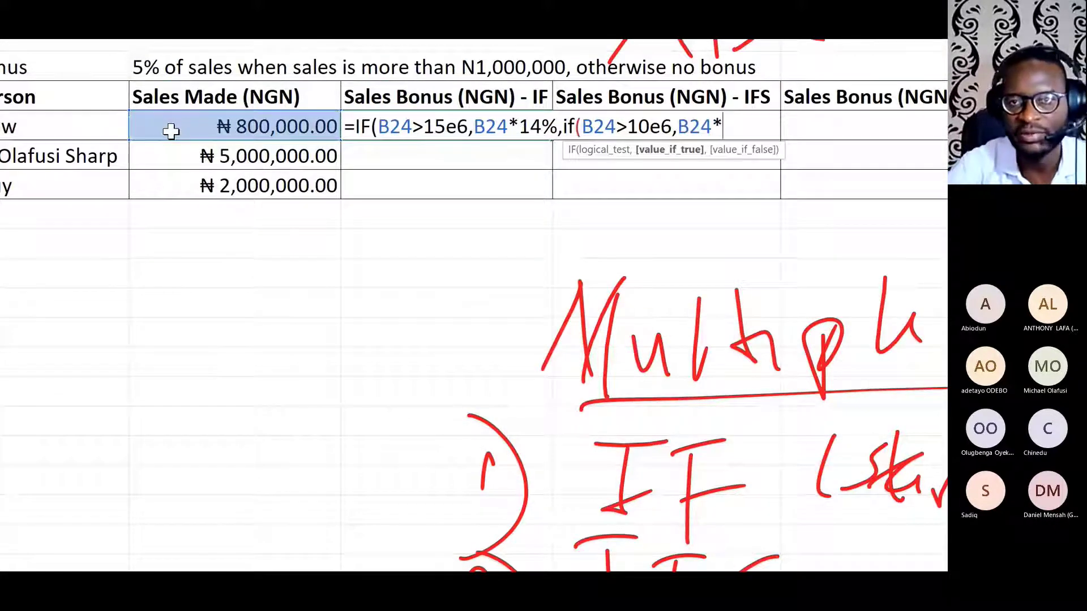
scroll(842, 254, "right", 2)
type("1")
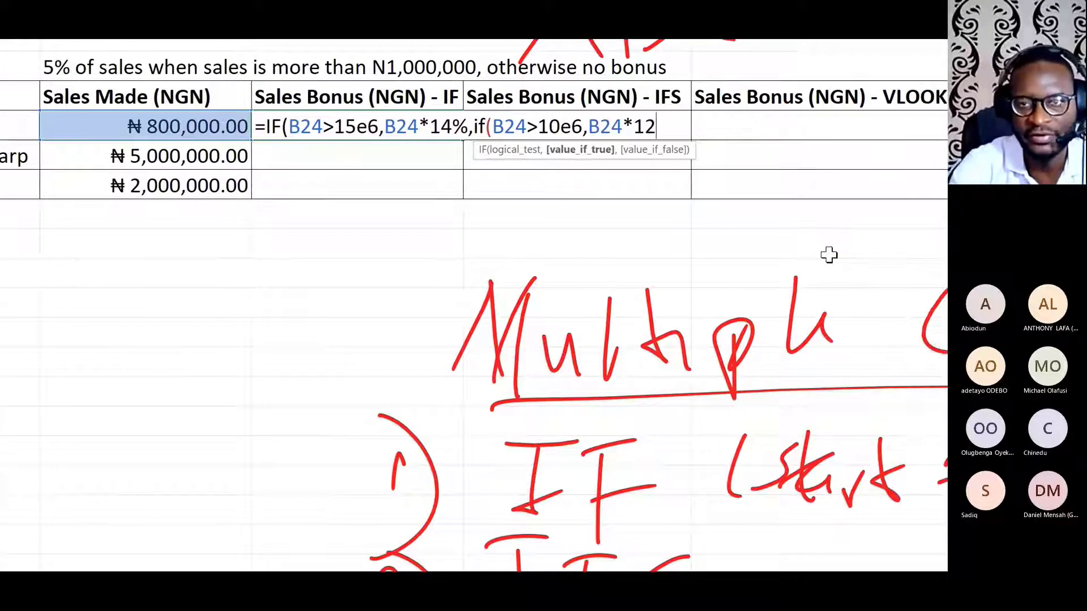
type("2")
scroll(860, 317, "right", 12)
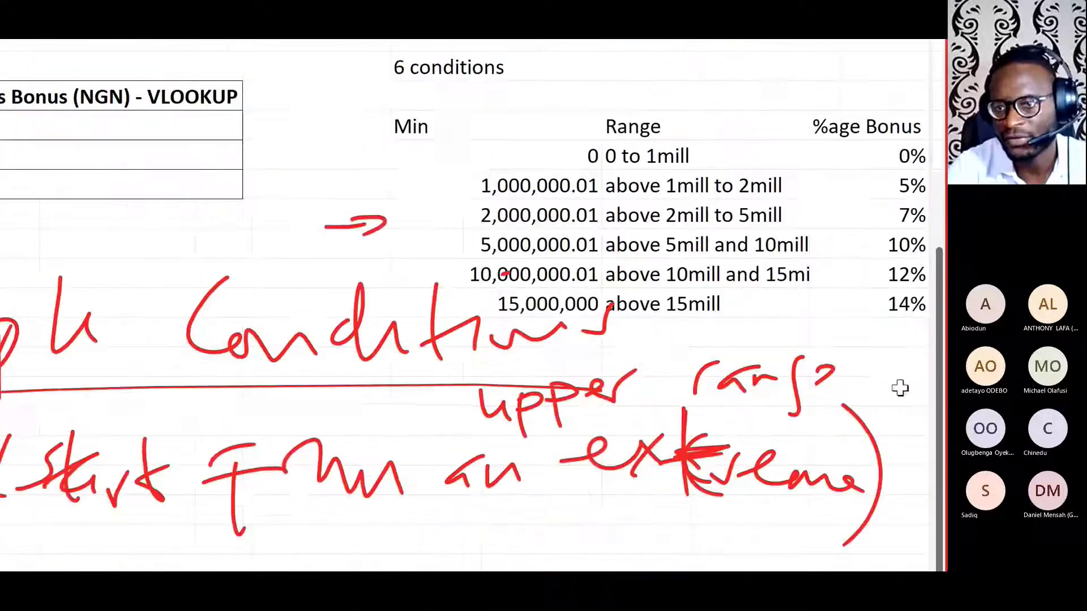
type("%")
scroll(87, 173, "left", 13)
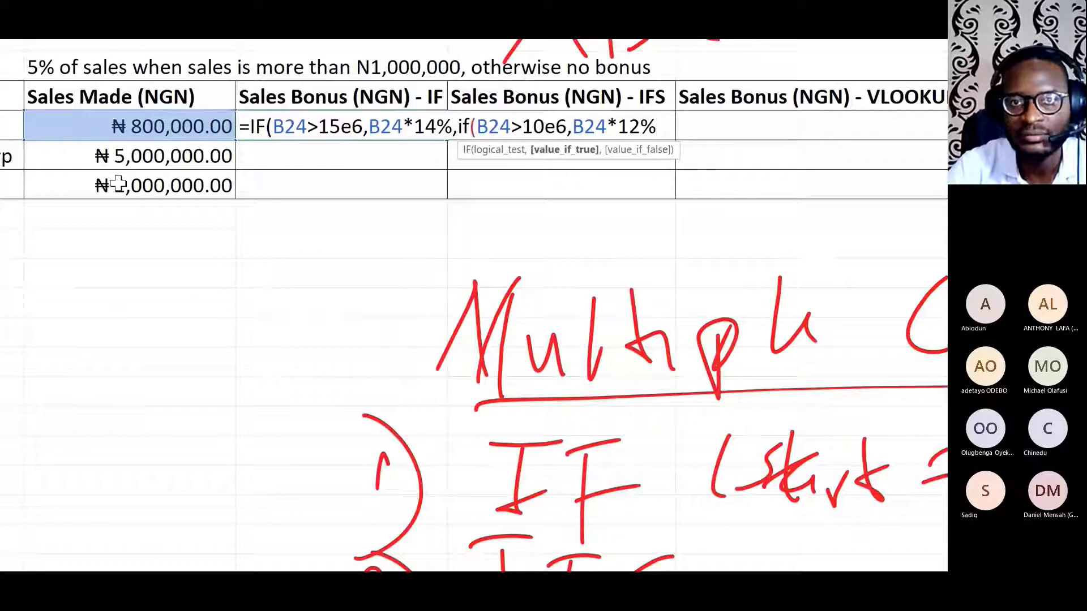
Step: Nest a third IF as the false value, testing B24>5e6 and returning B24*10% when true
type(",if(")
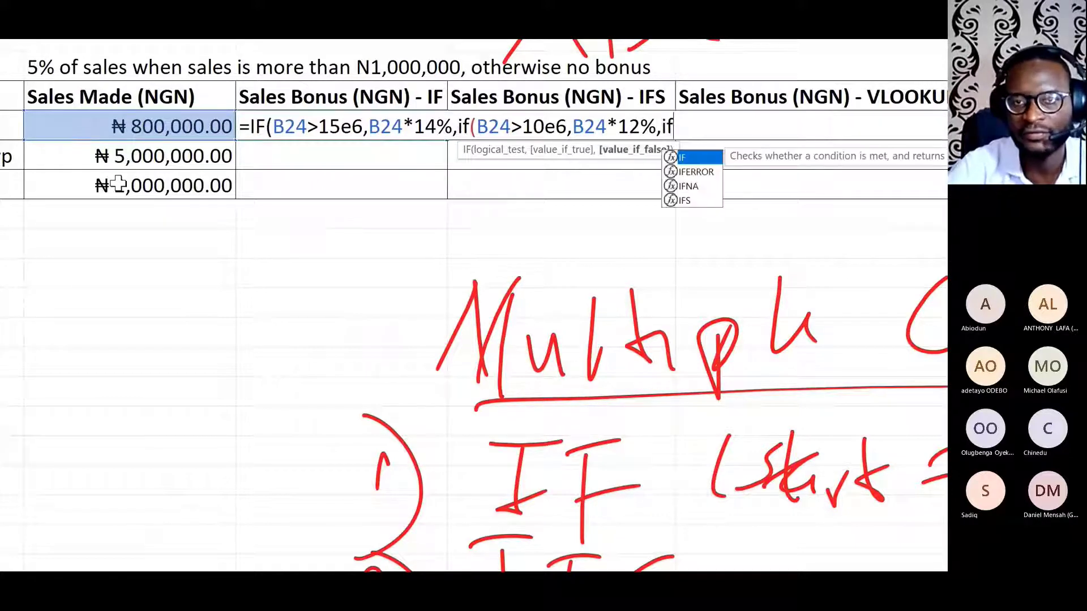
left_click(174, 134)
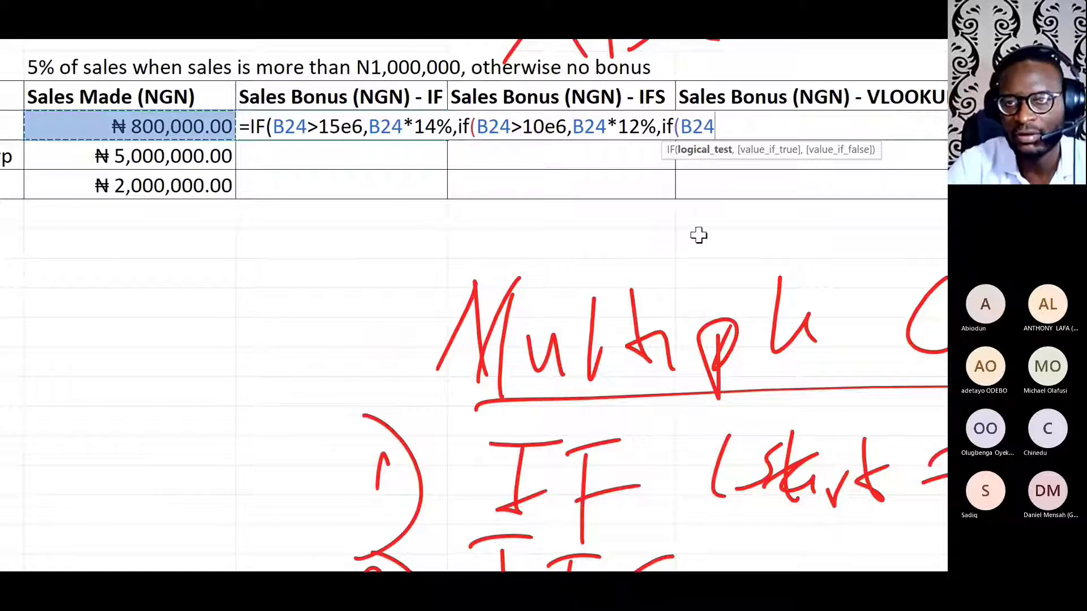
type(">")
scroll(827, 249, "right", 6)
scroll(502, 238, "left", 3)
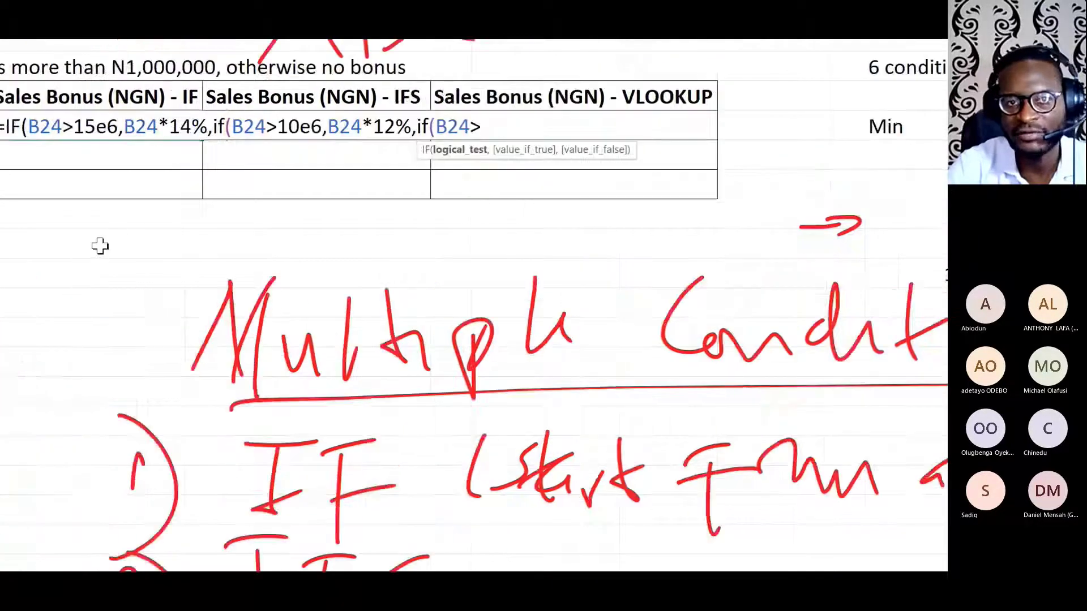
scroll(107, 252, "left", 2)
type("5e6")
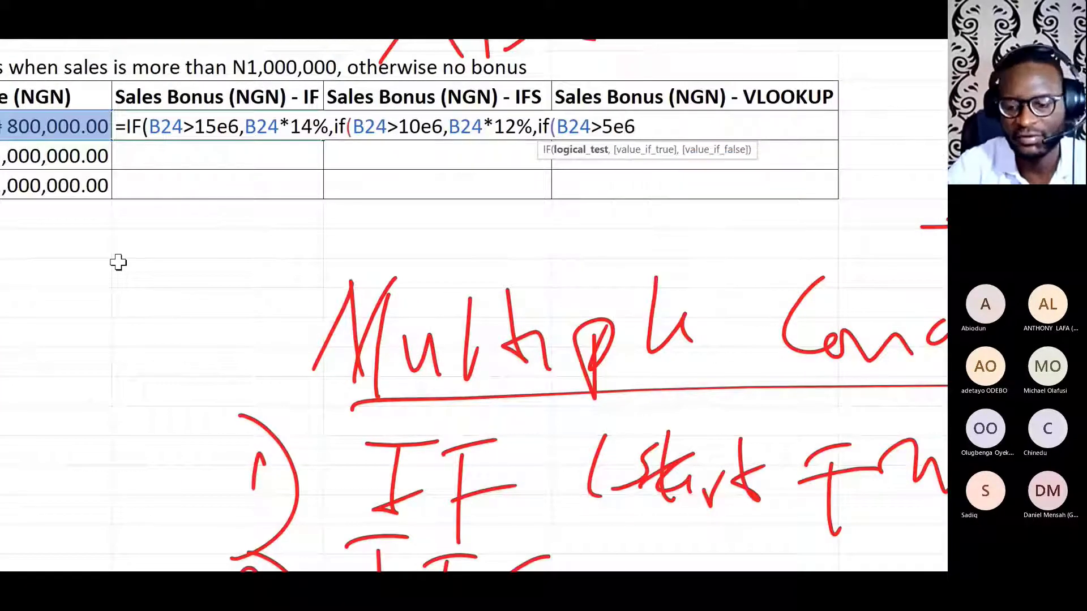
type(",")
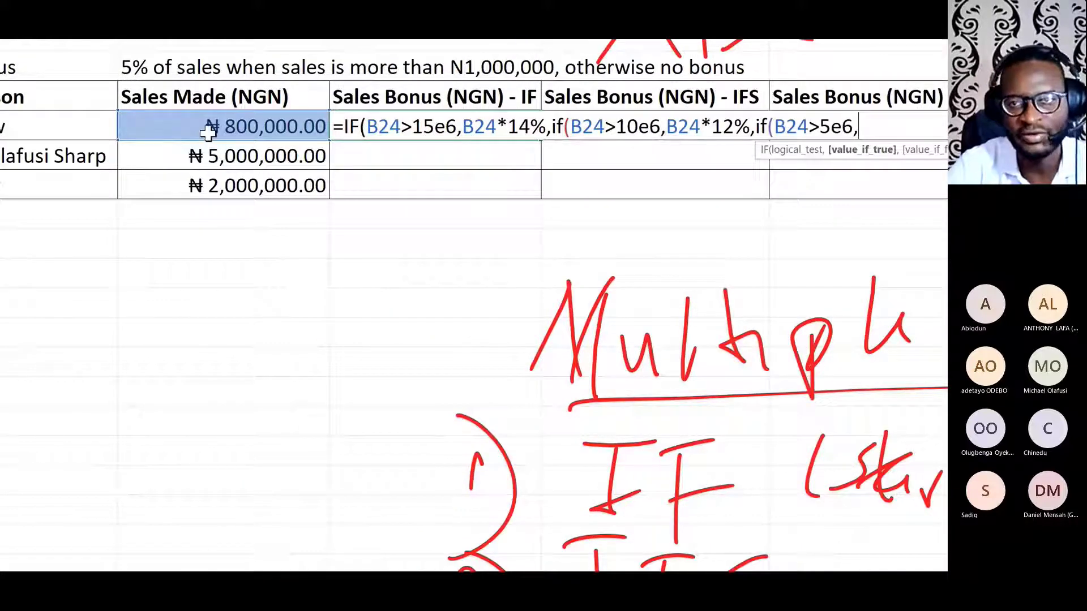
left_click(209, 131)
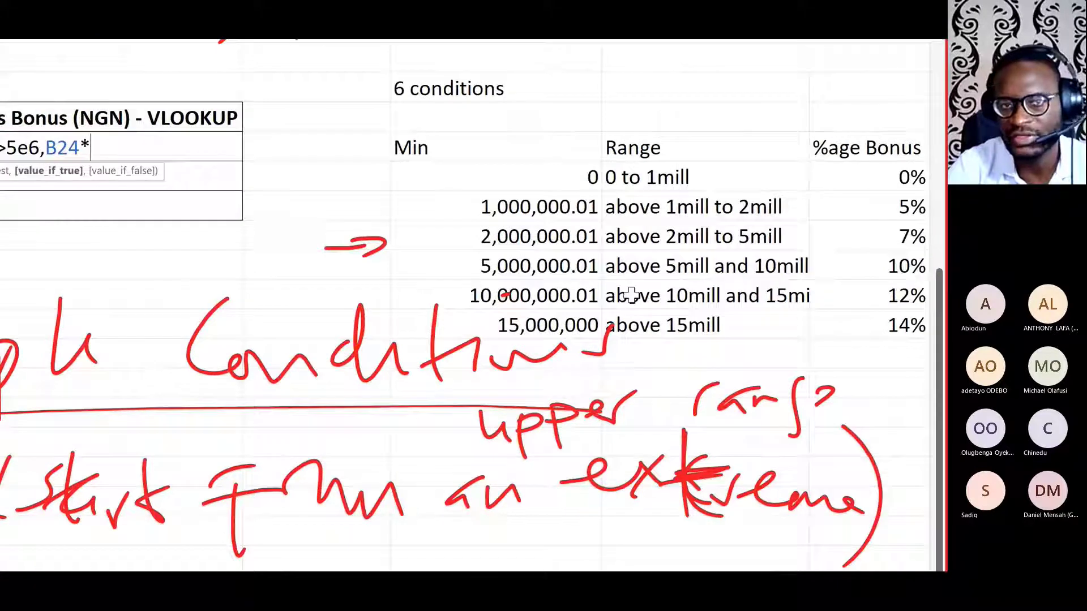
type("10e6,B24*12")
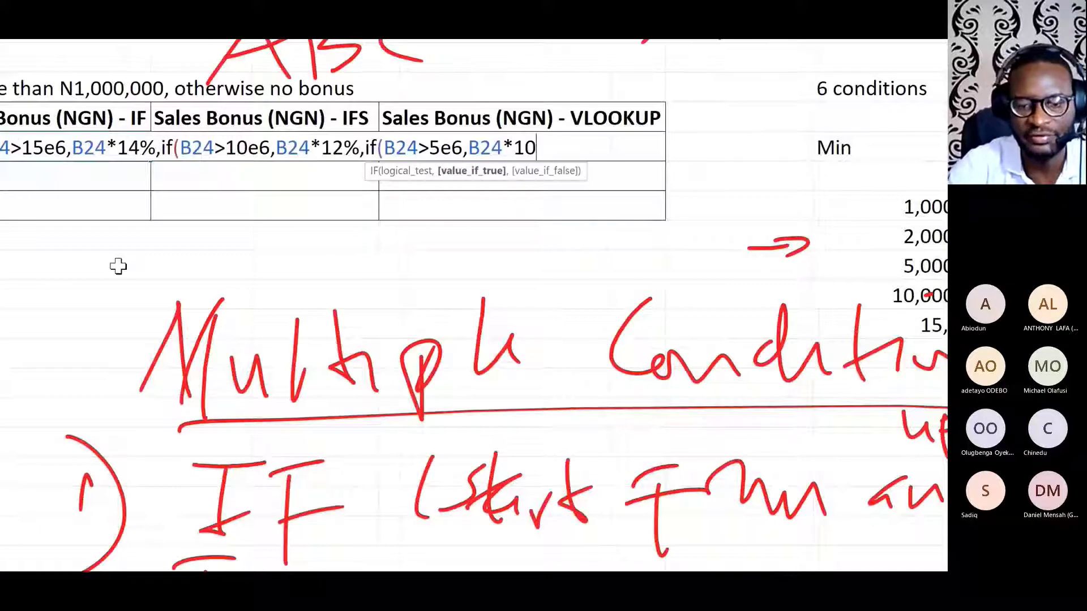
type("%,")
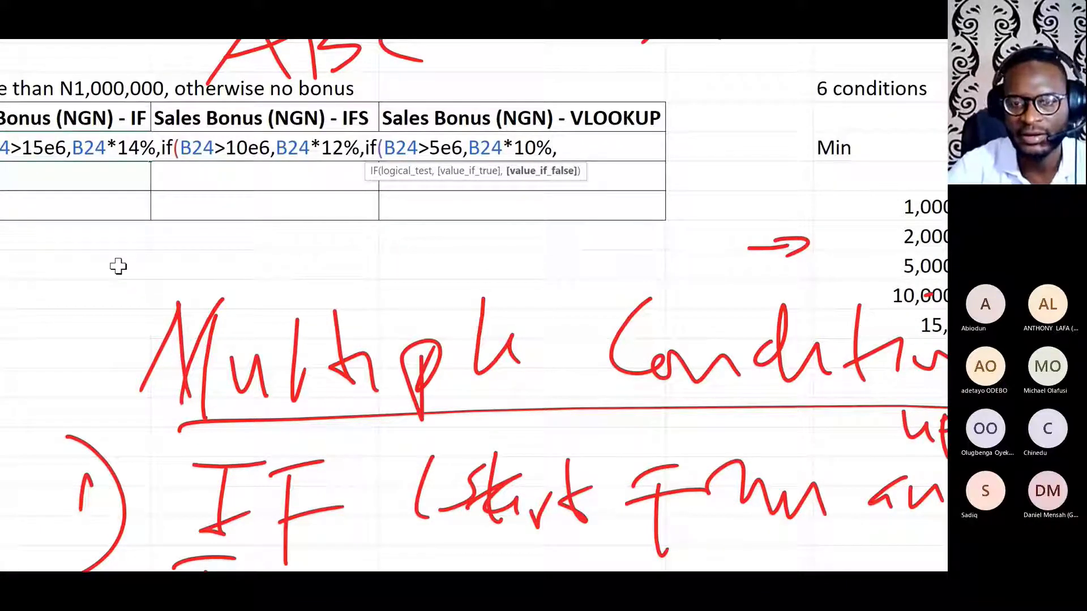
Step: Nest a fourth IF as the false value, testing B24>2e6 and returning B24*7% when true
type("if")
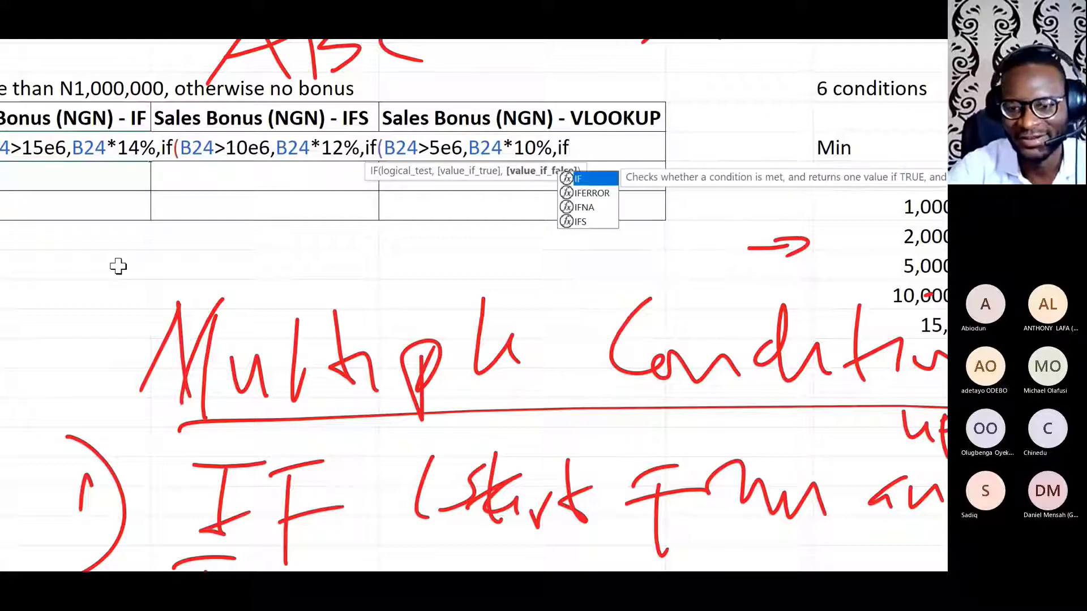
type("(")
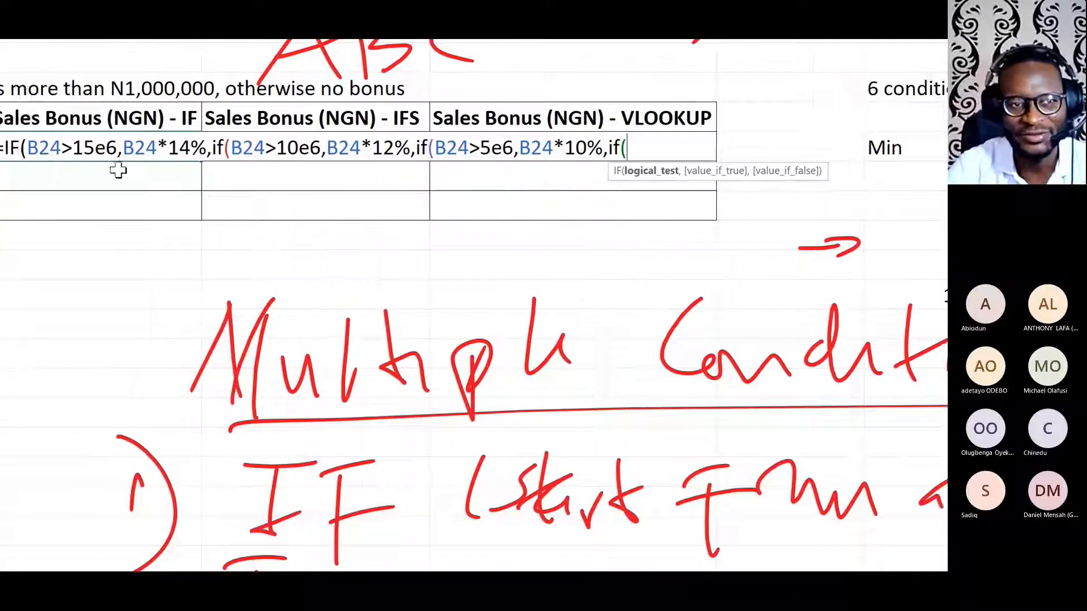
left_click(198, 158)
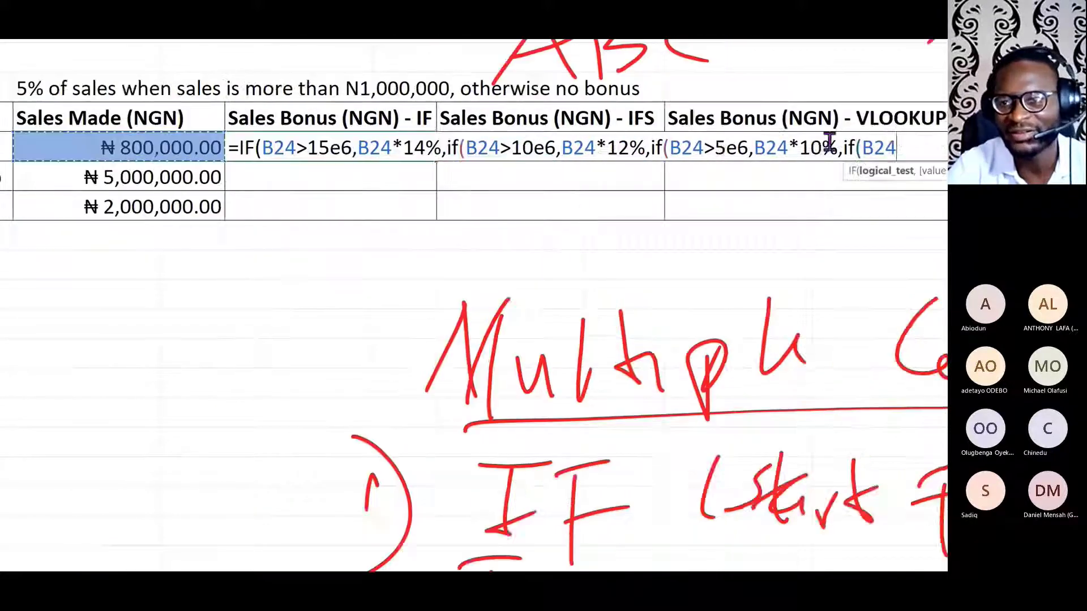
type(">")
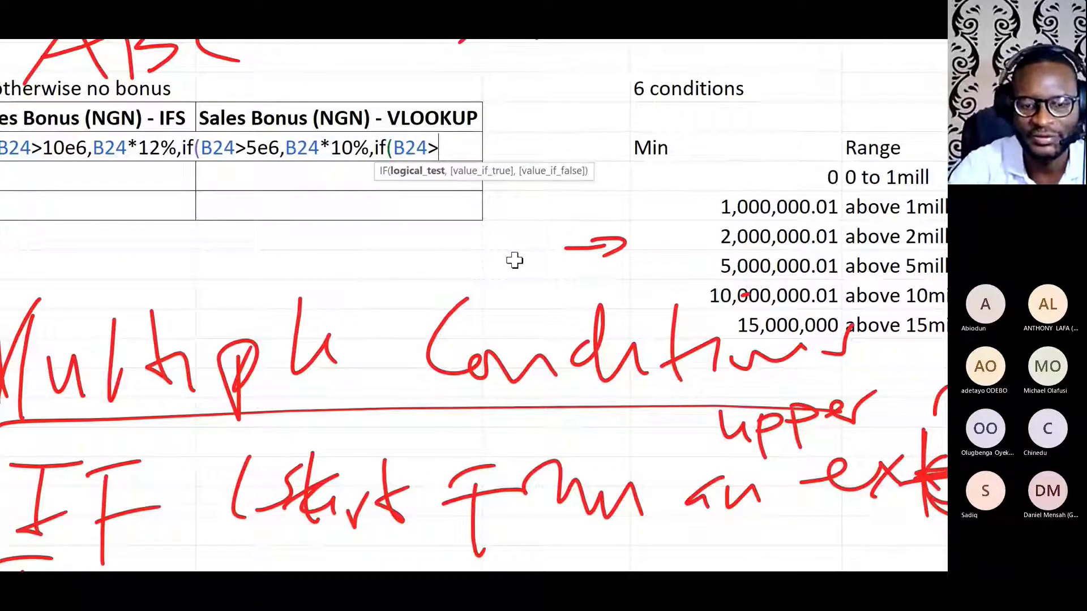
type("2e6,")
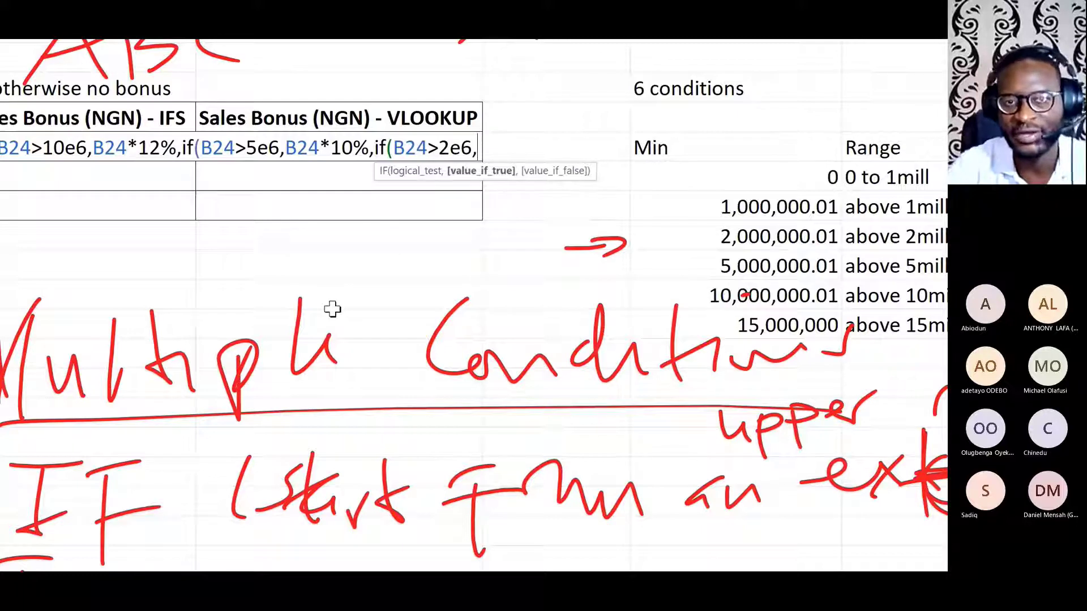
left_click(216, 148)
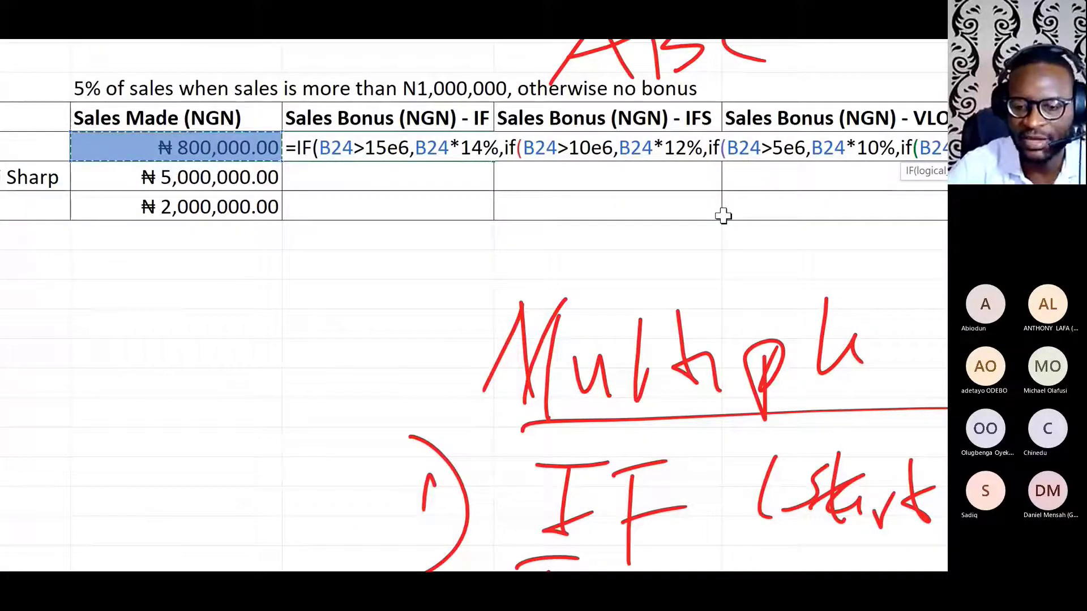
type("*")
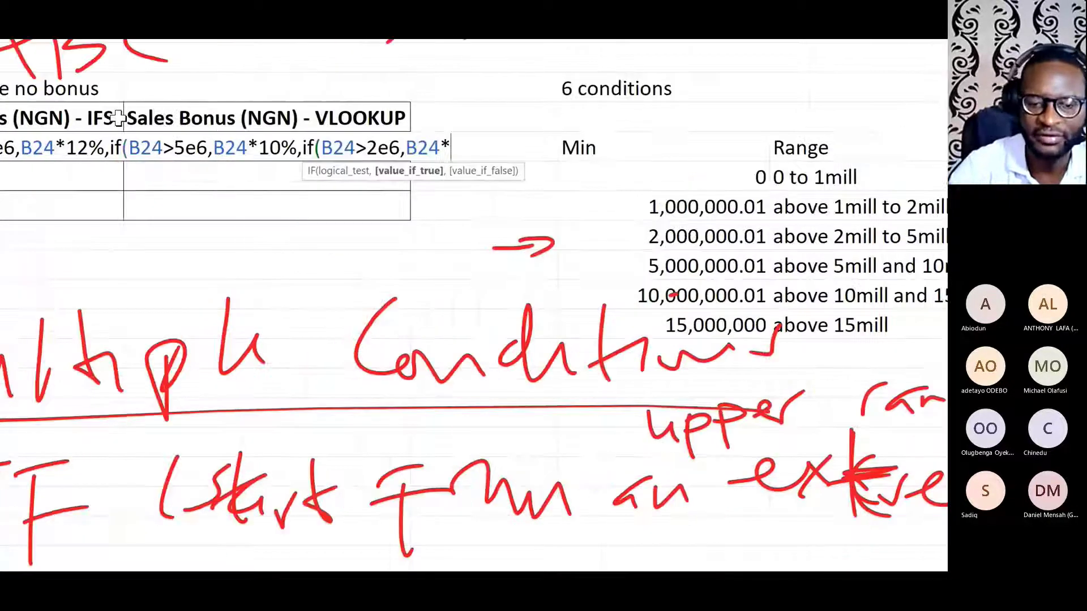
type("7%")
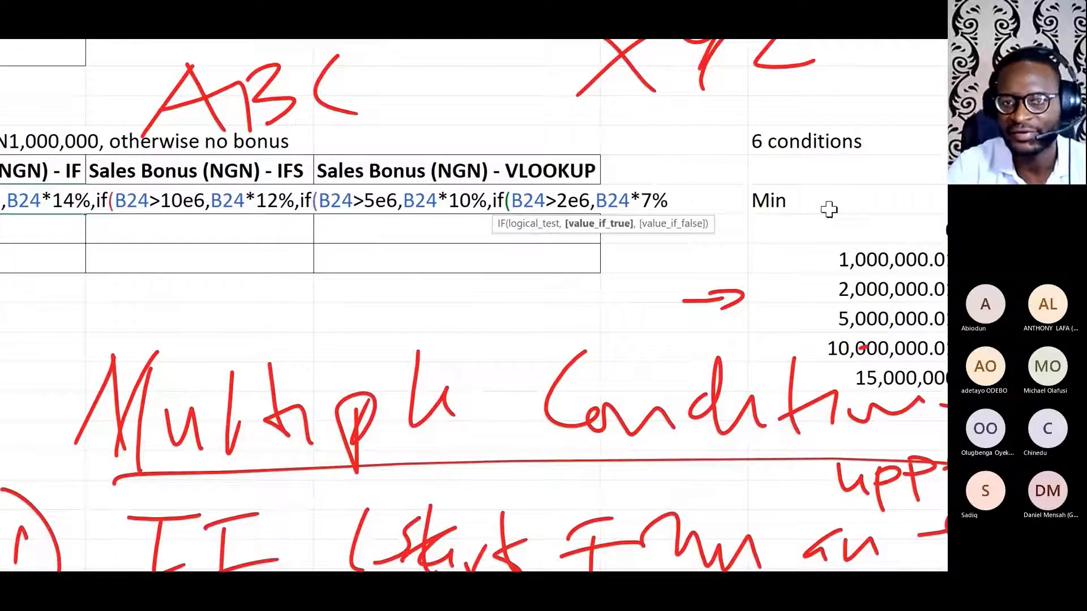
Step: Nest a fifth IF as the false value, testing B24>1e6 and returning B24*5% when true
type(",if")
type("(")
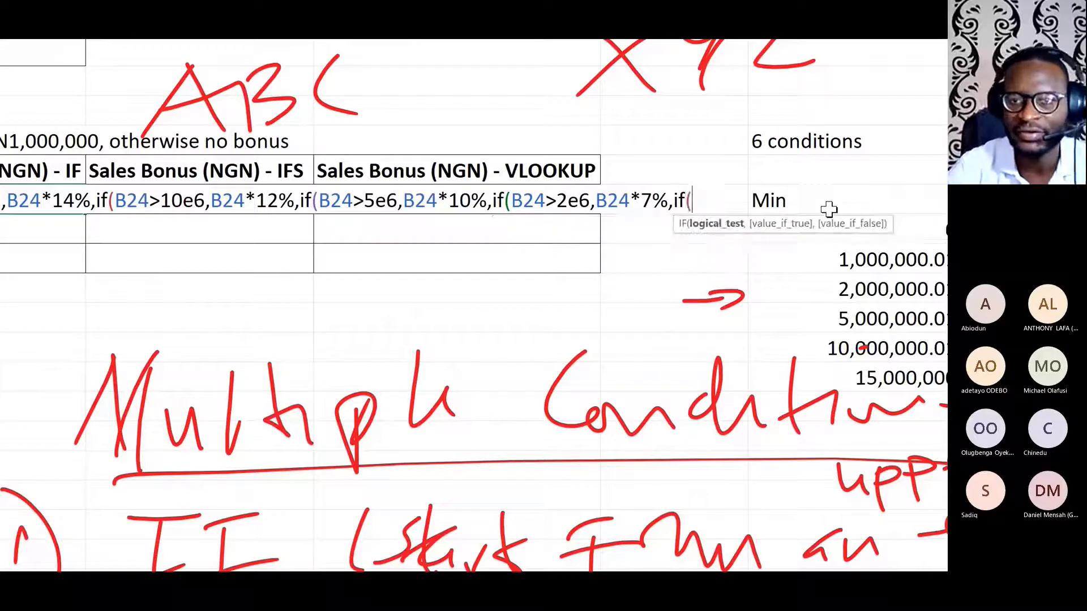
left_click(117, 196)
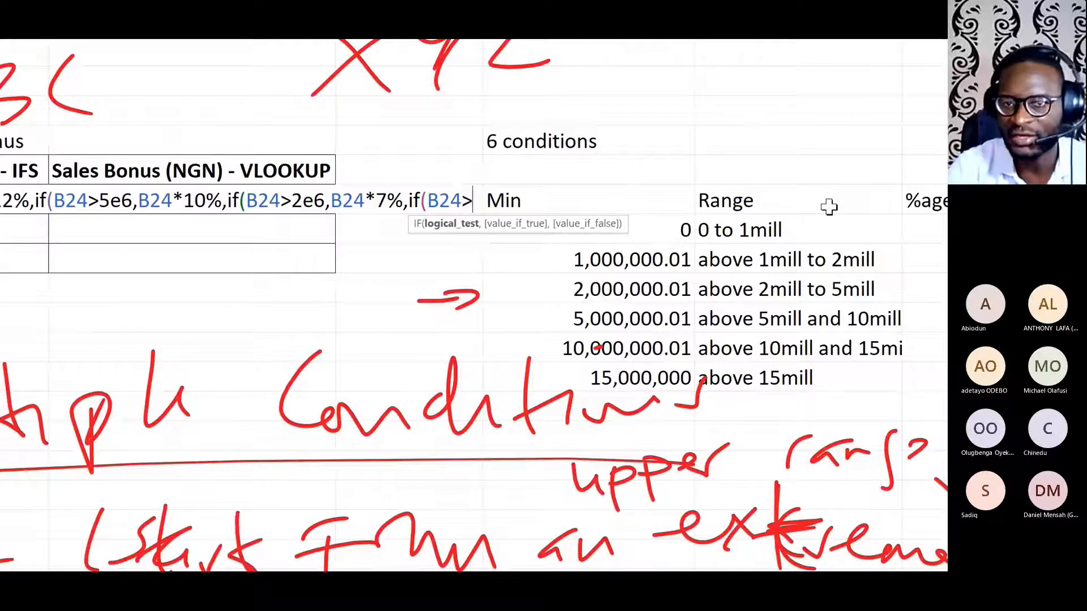
type(">")
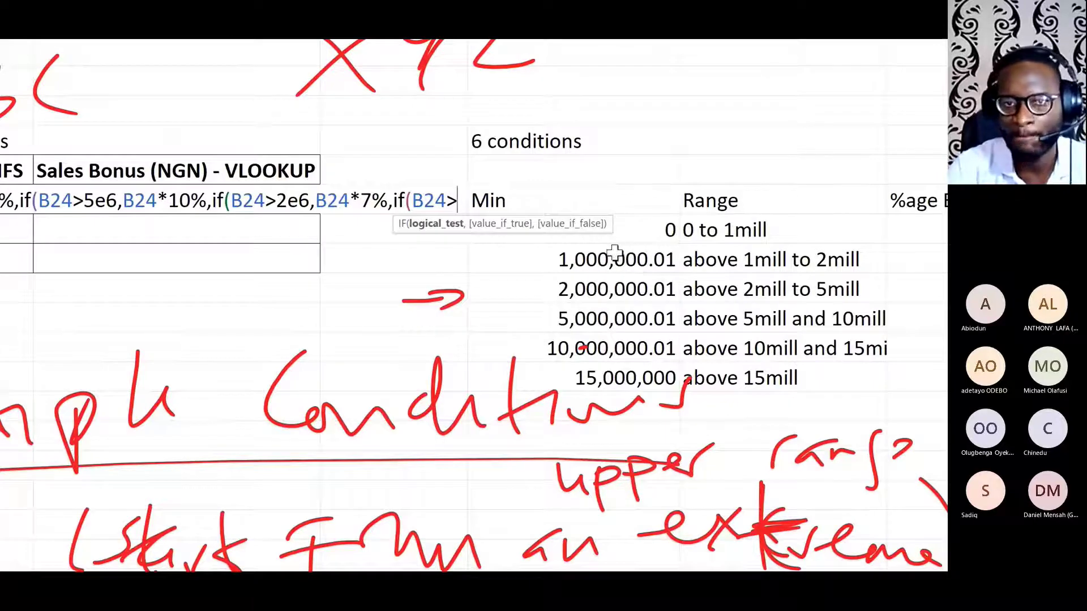
type("1")
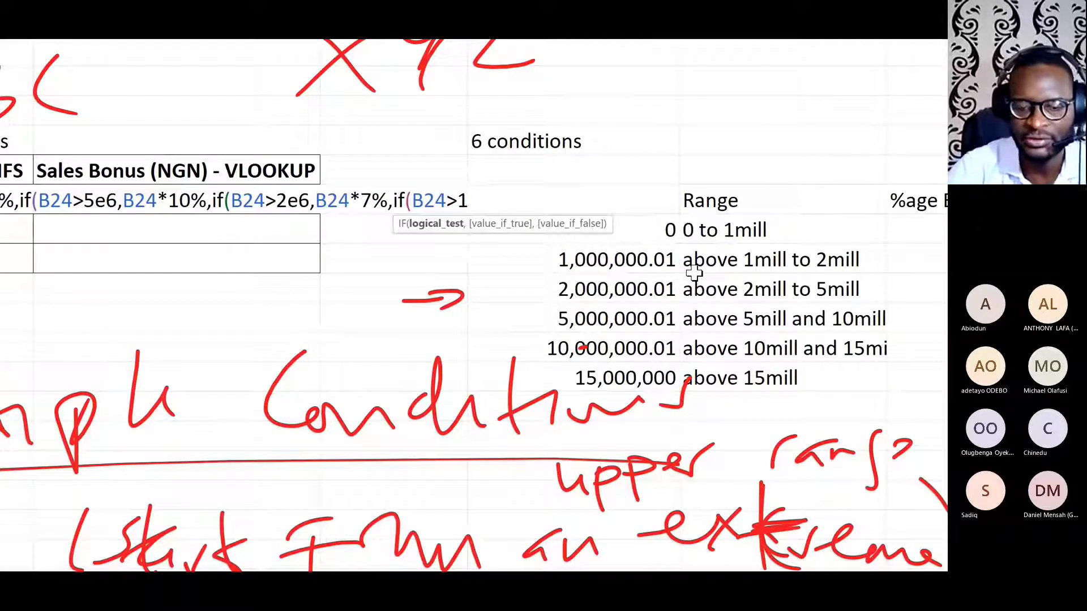
type("e6,B24*12")
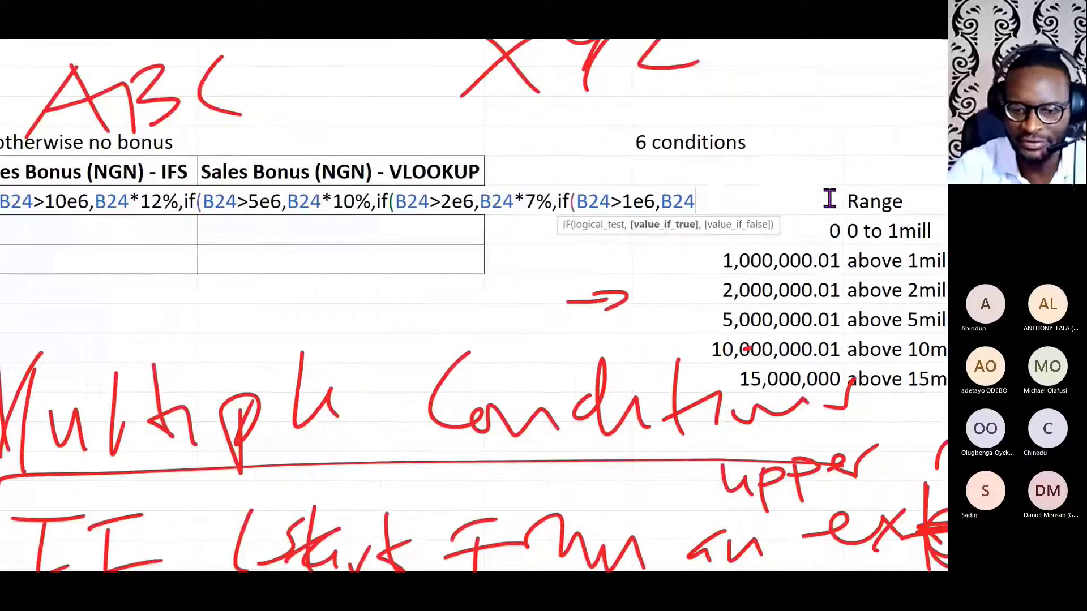
type("*")
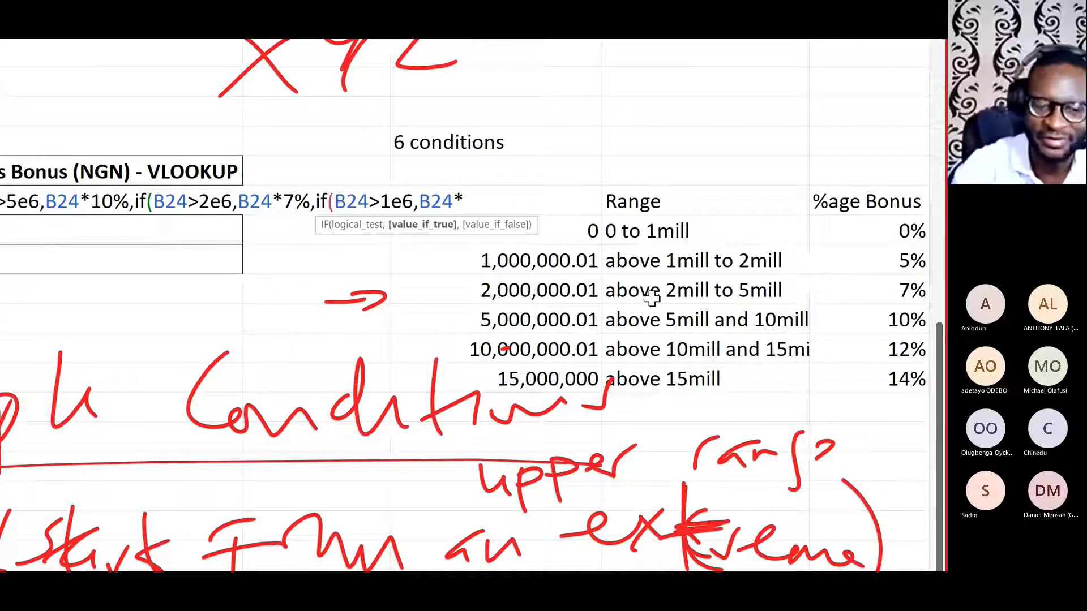
type("5%")
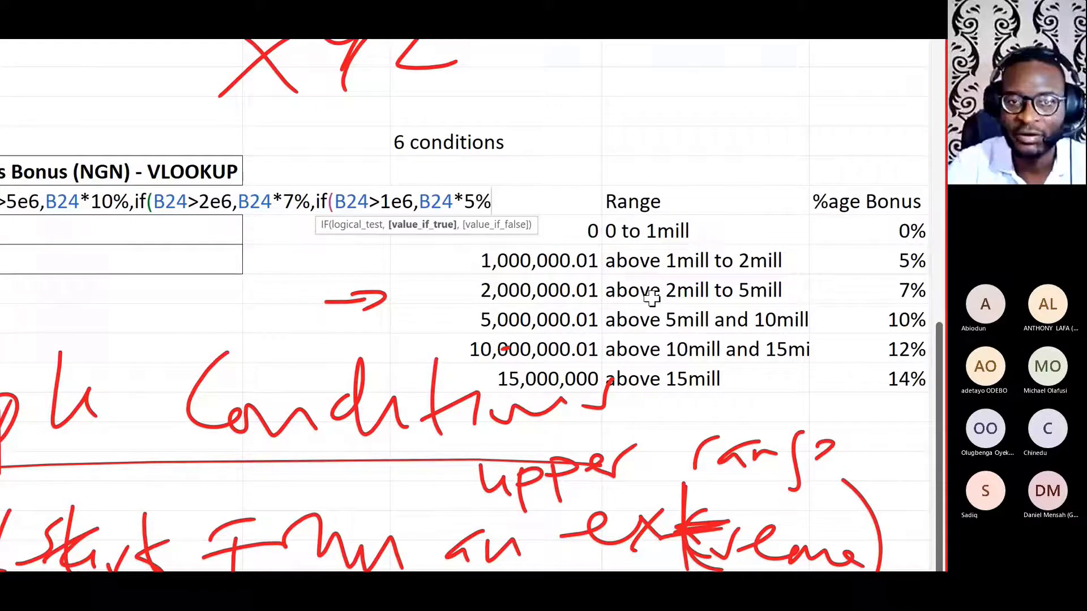
Step: Set the innermost IF's false value to 0, close all five IF functions with parentheses, and review the whole formula
type(",")
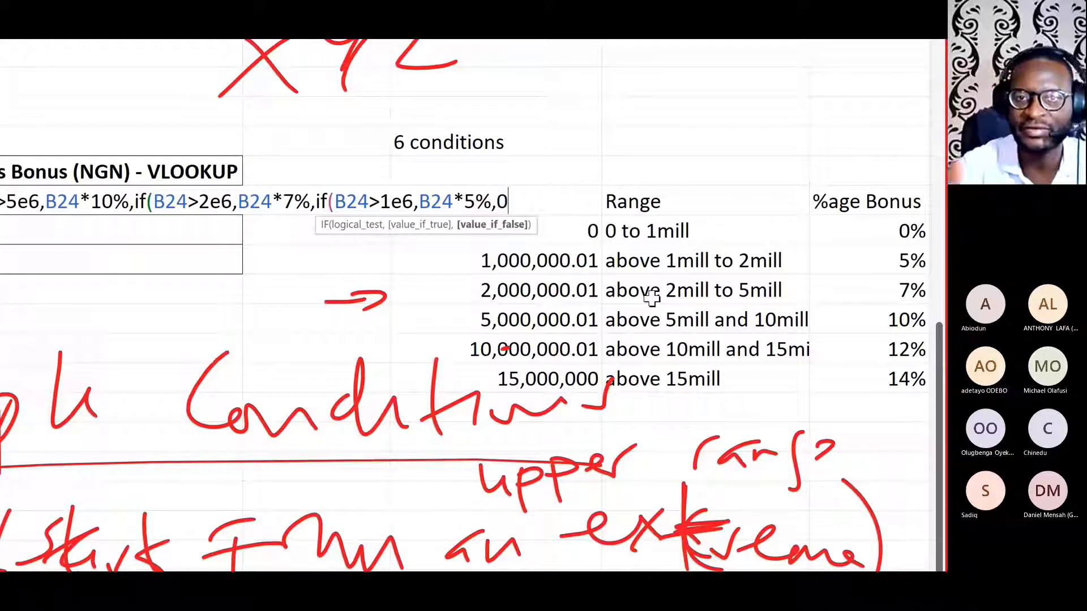
type("0")
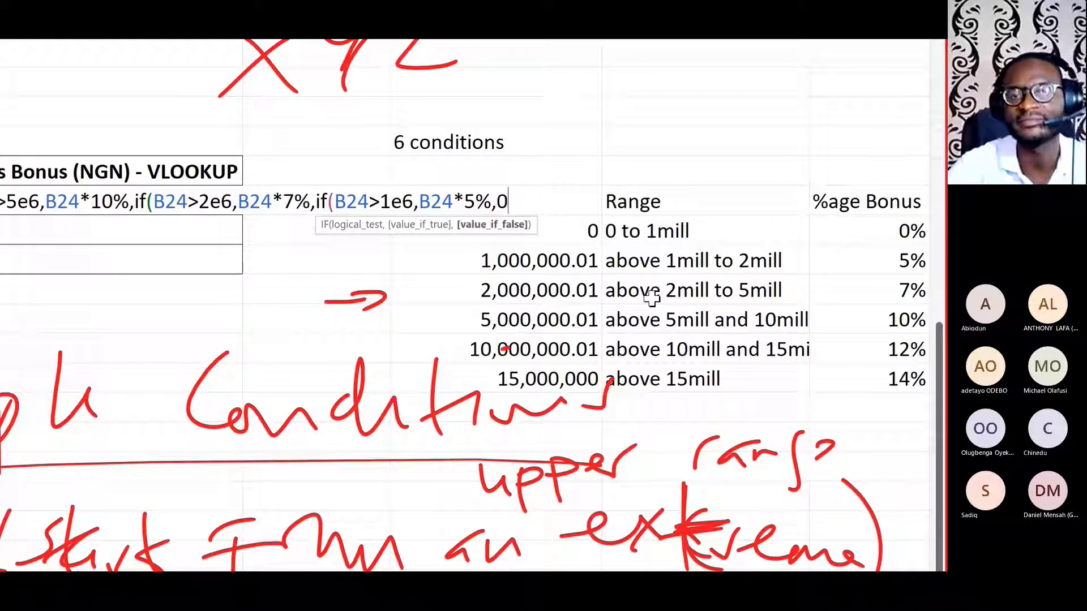
type("))))")
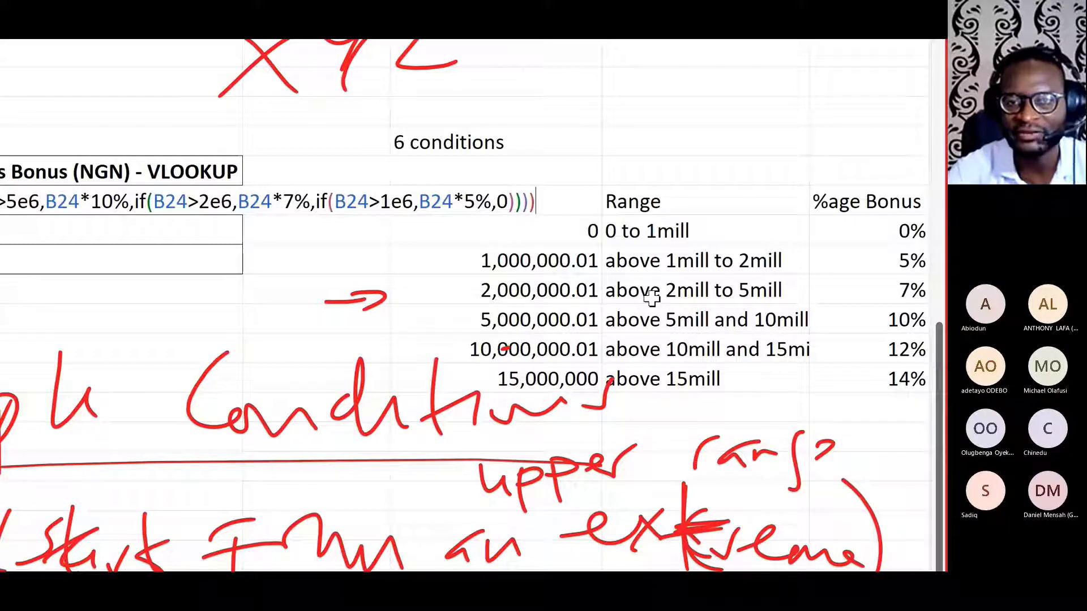
type(")")
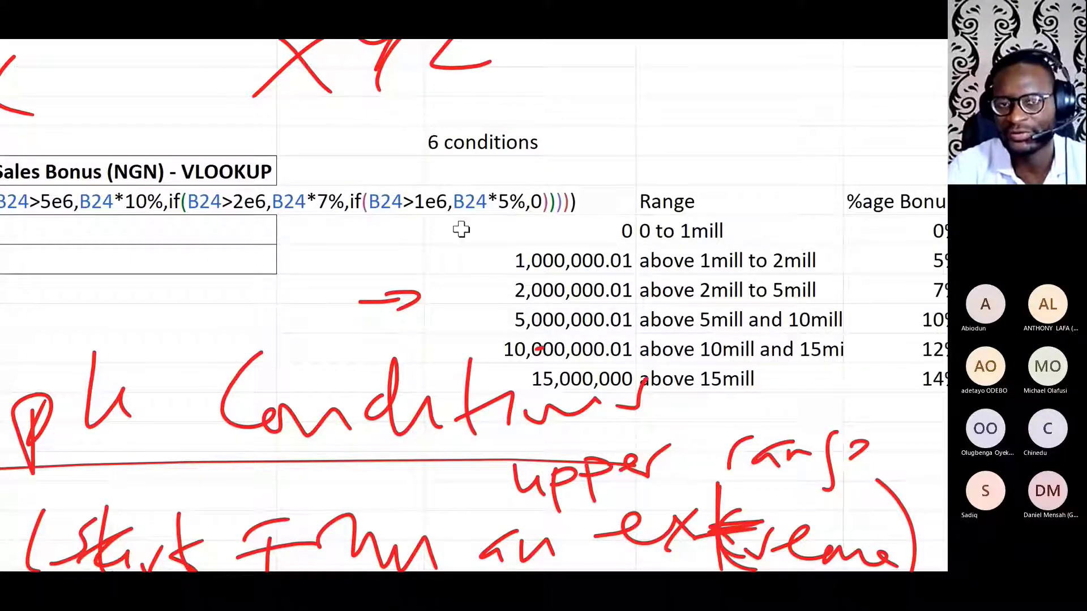
scroll(461, 230, "left", 5)
scroll(500, 289, "left", 2)
scroll(826, 300, "right", 5)
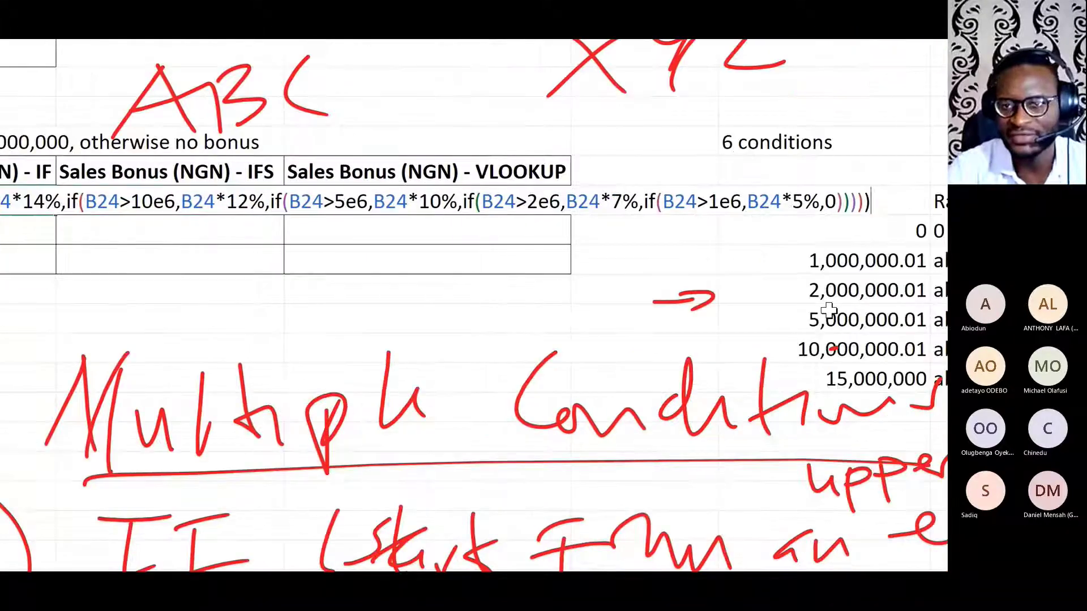
Step: Review the nested IF formula from start to end and enter it in C24
scroll(505, 259, "left", 4)
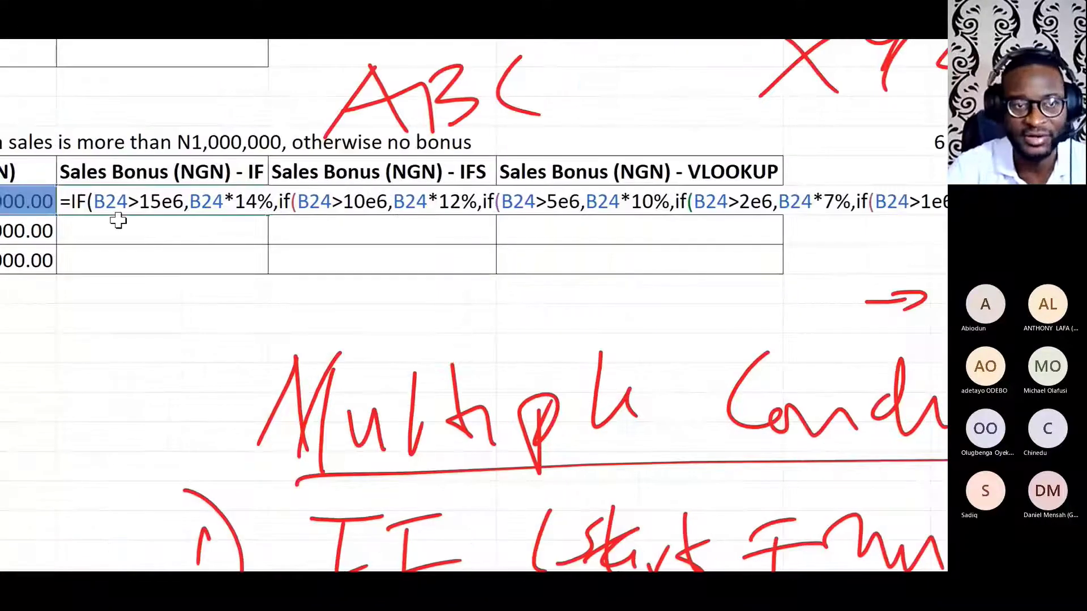
scroll(116, 215, "left", 2)
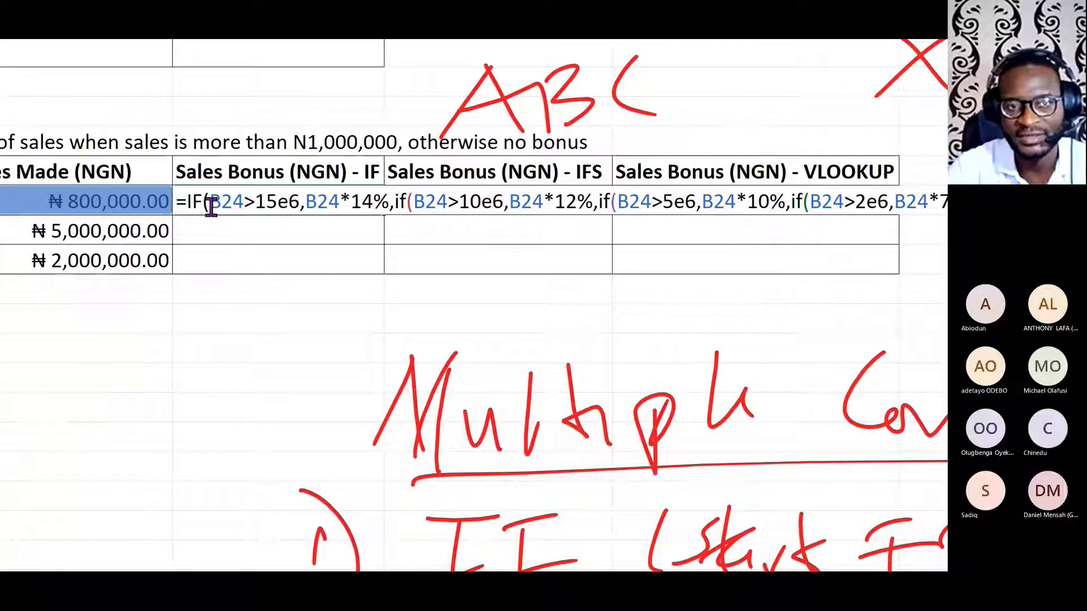
left_click_drag(211, 205, 830, 202)
left_click(829, 201)
key("Return")
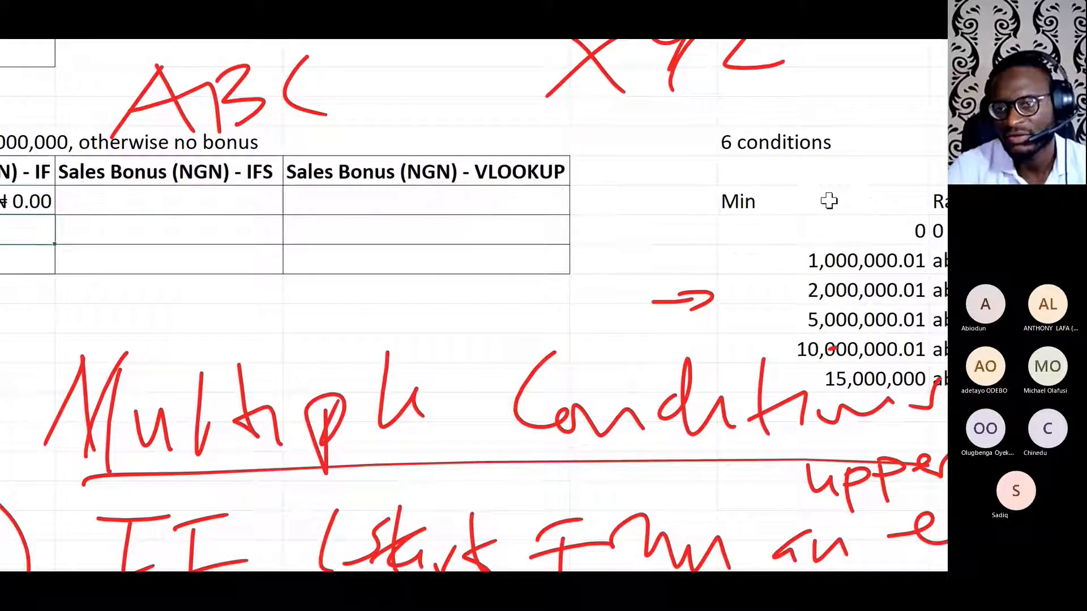
Step: Number the six bonus tiers 1 to 6 in the blank column beside the Min values
scroll(828, 201, "right", 5)
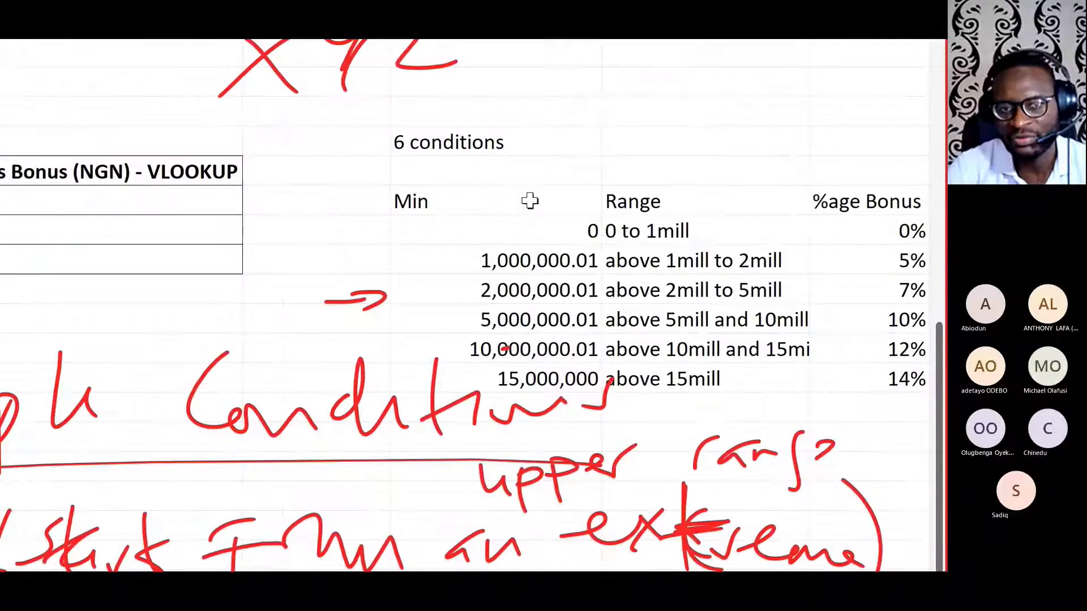
left_click(337, 230)
type("1")
key("Return")
type("2")
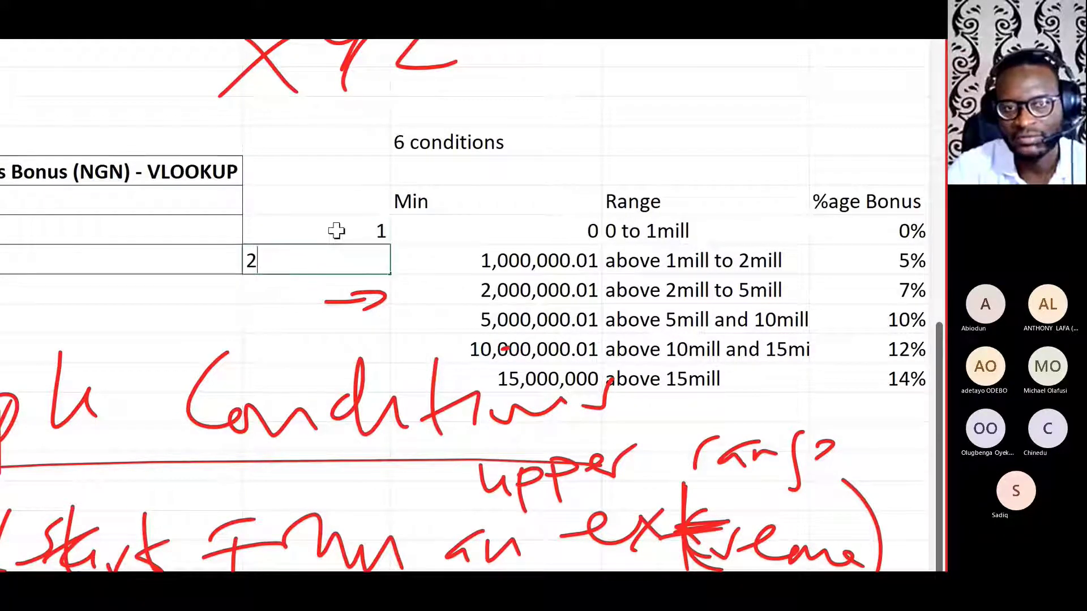
key("Return")
type("3")
key("Return")
type("4")
key("Return")
type("5")
key("Return")
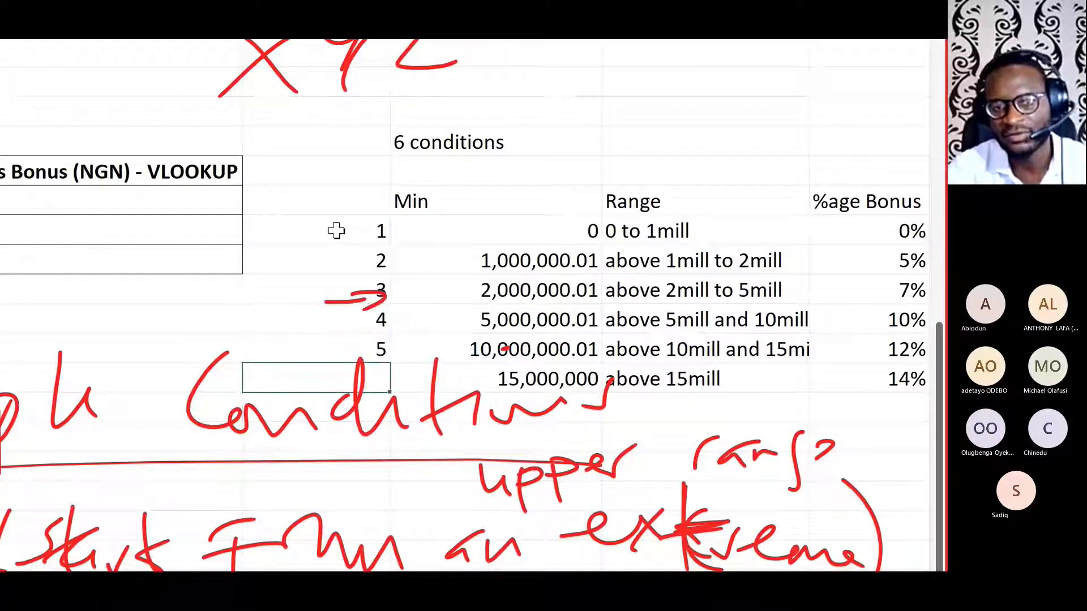
type("6")
key("Return")
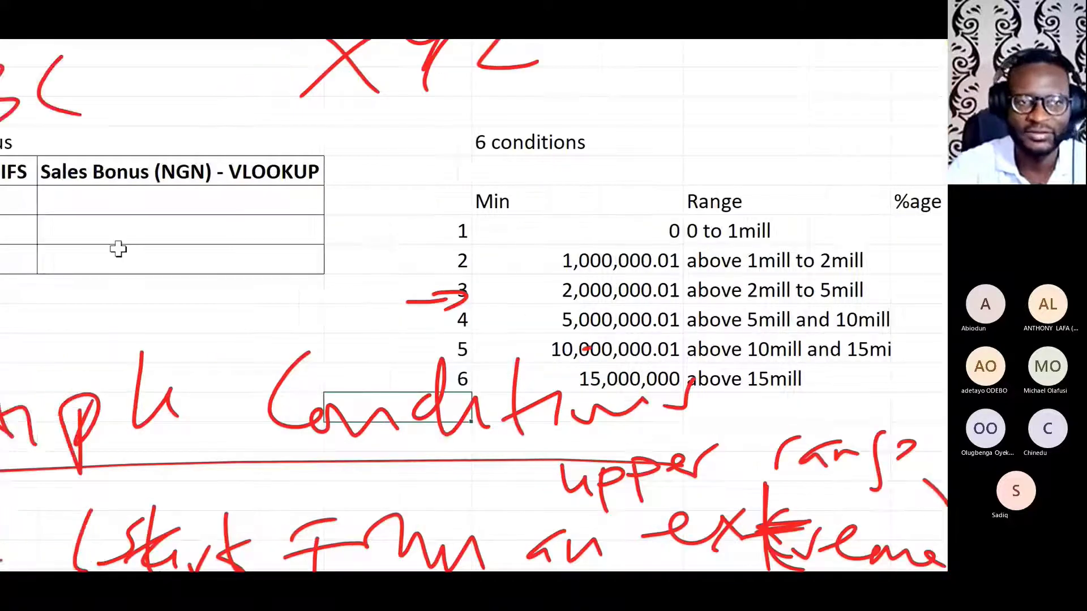
Step: Fill the nested IF formula from C24 down to C26 for the remaining salespeople
scroll(119, 250, "down", 10)
scroll(118, 250, "up", 10)
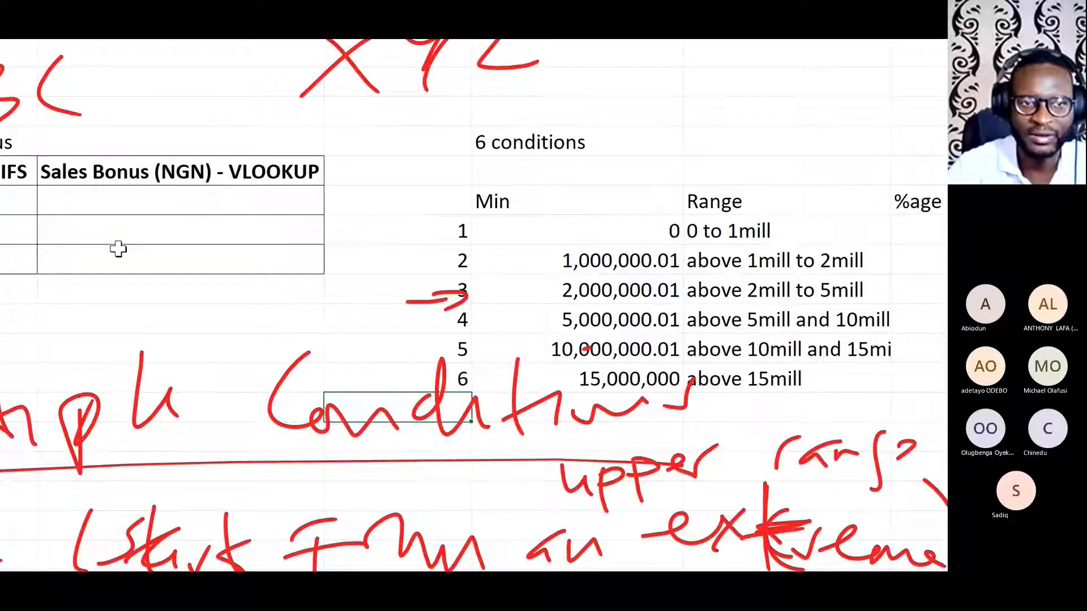
left_click(431, 216)
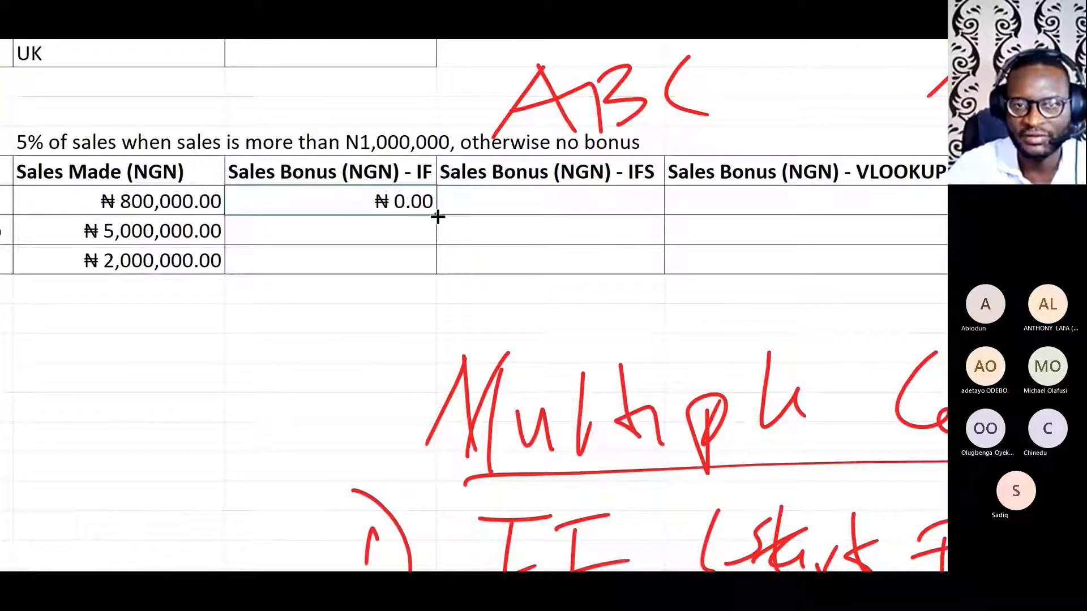
left_click_drag(436, 214, 436, 275)
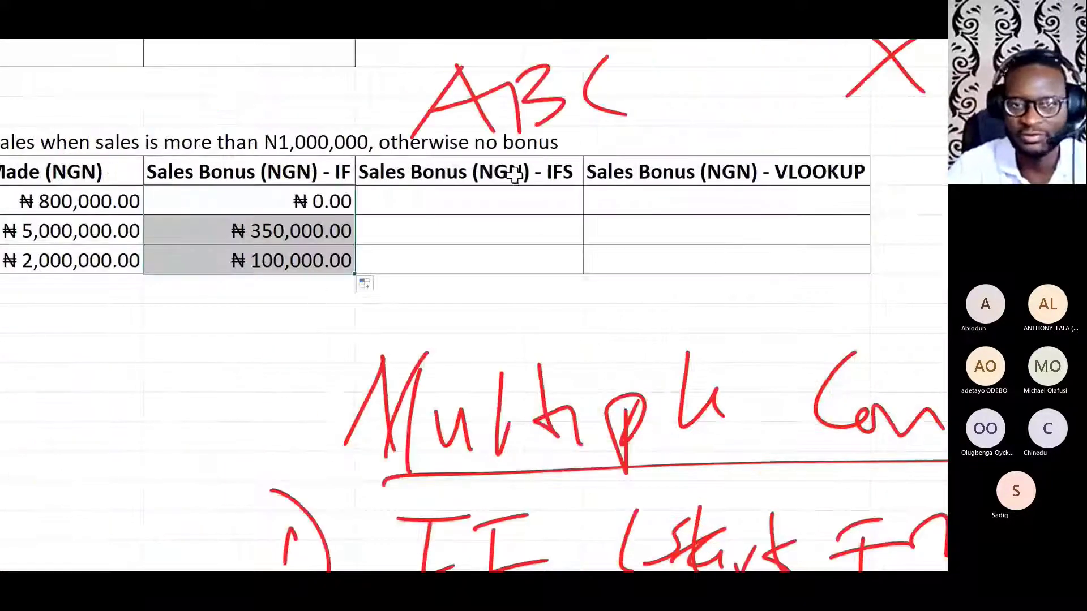
Step: Start an IFS formula in D24 with the first test B24>15e6 returning B24*14%
left_click(122, 202)
type("=ifs")
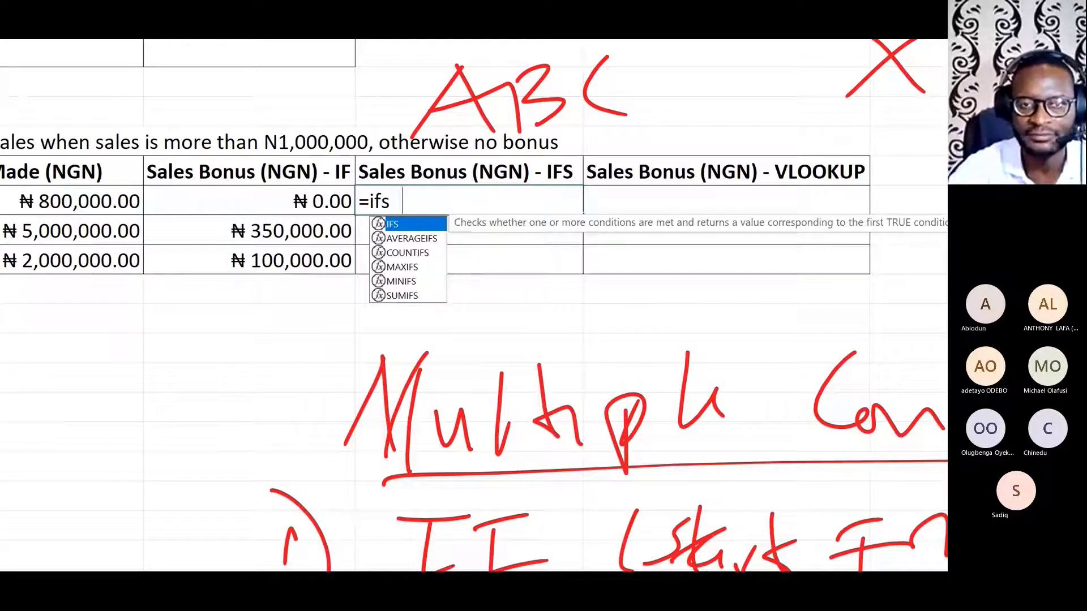
key("Tab")
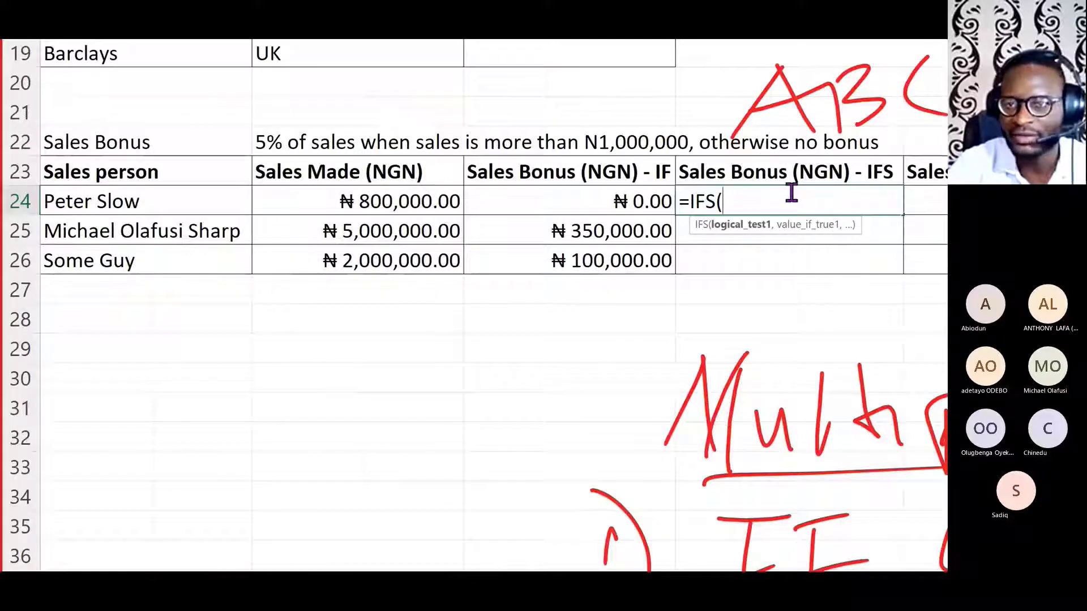
left_click(395, 201)
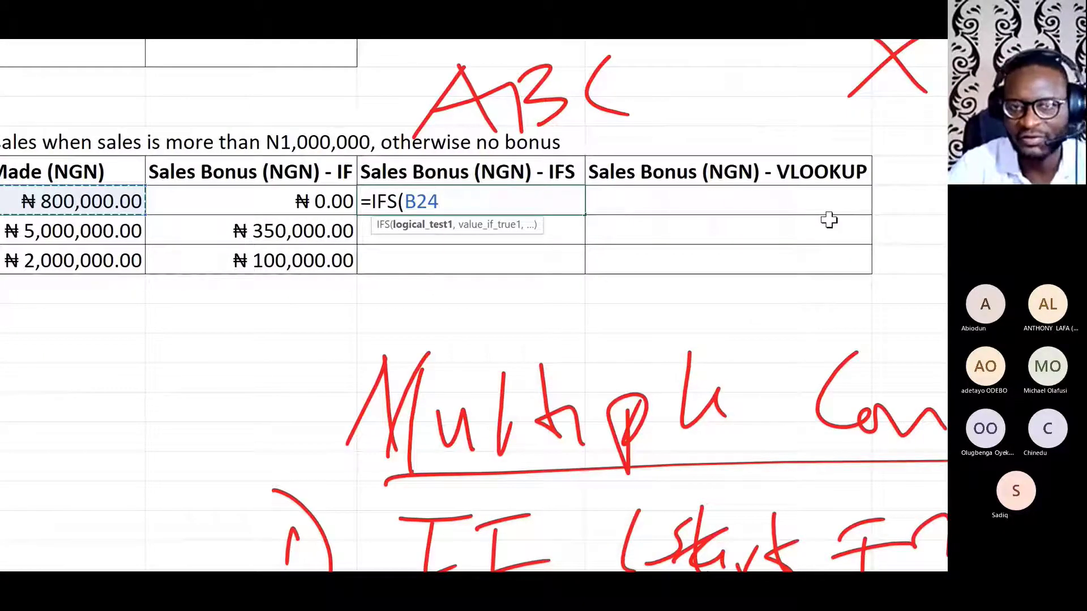
type(">")
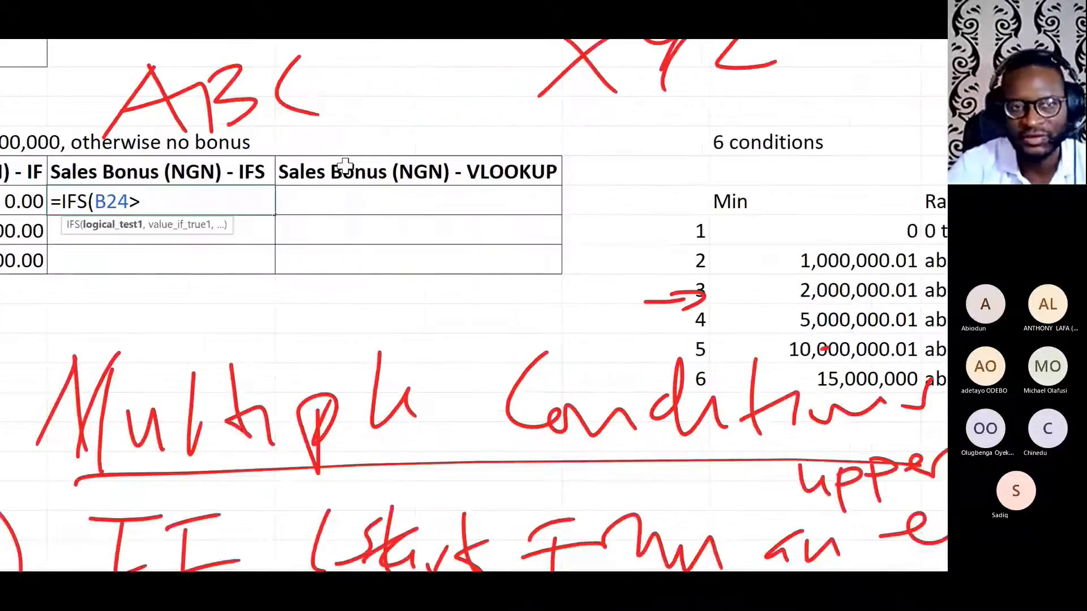
type("15e6")
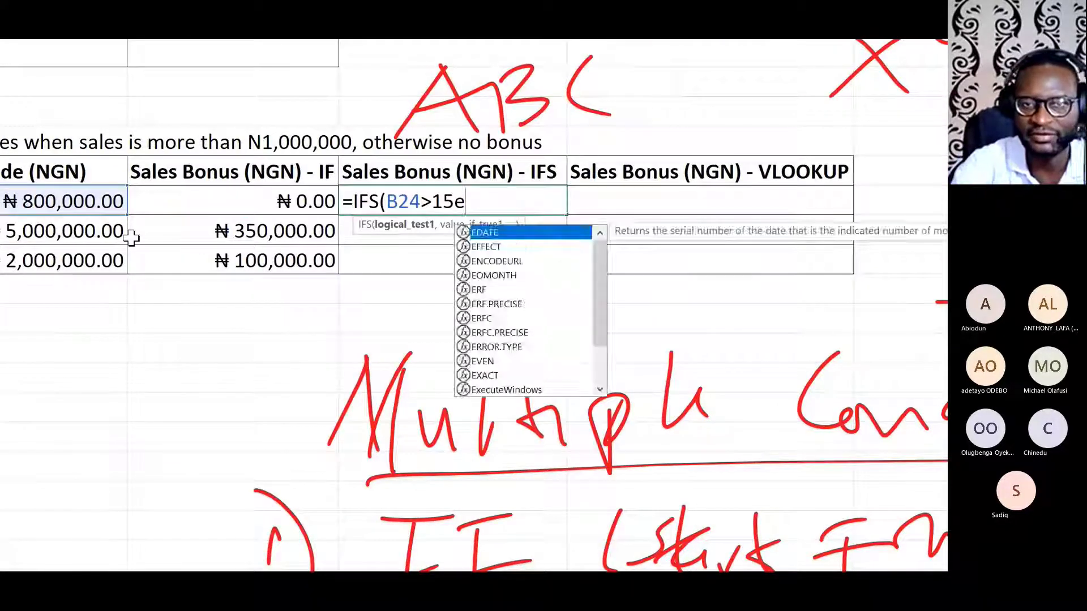
type(",")
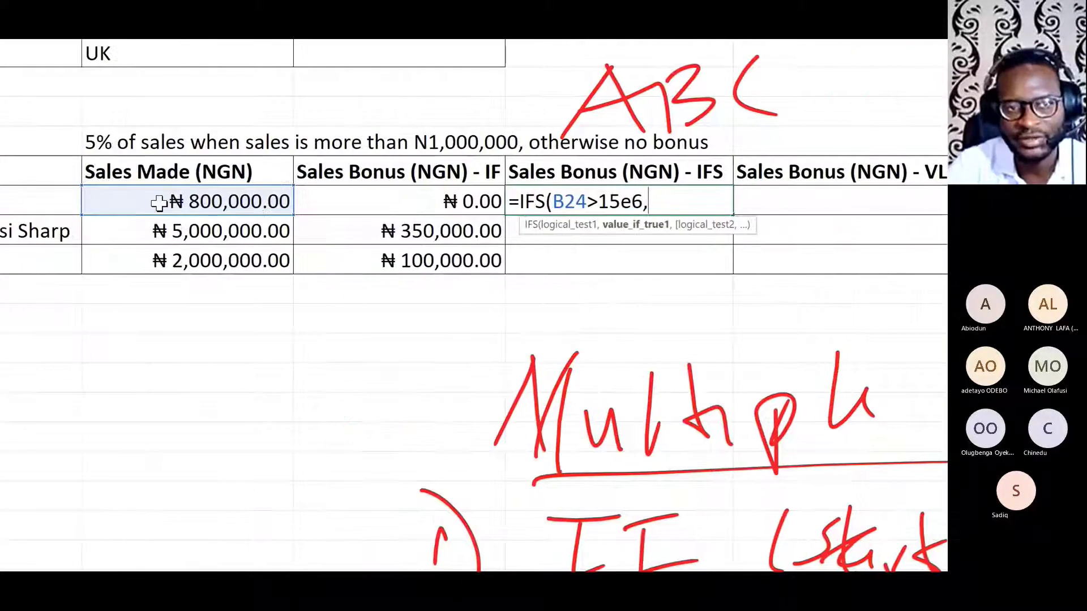
left_click(62, 201)
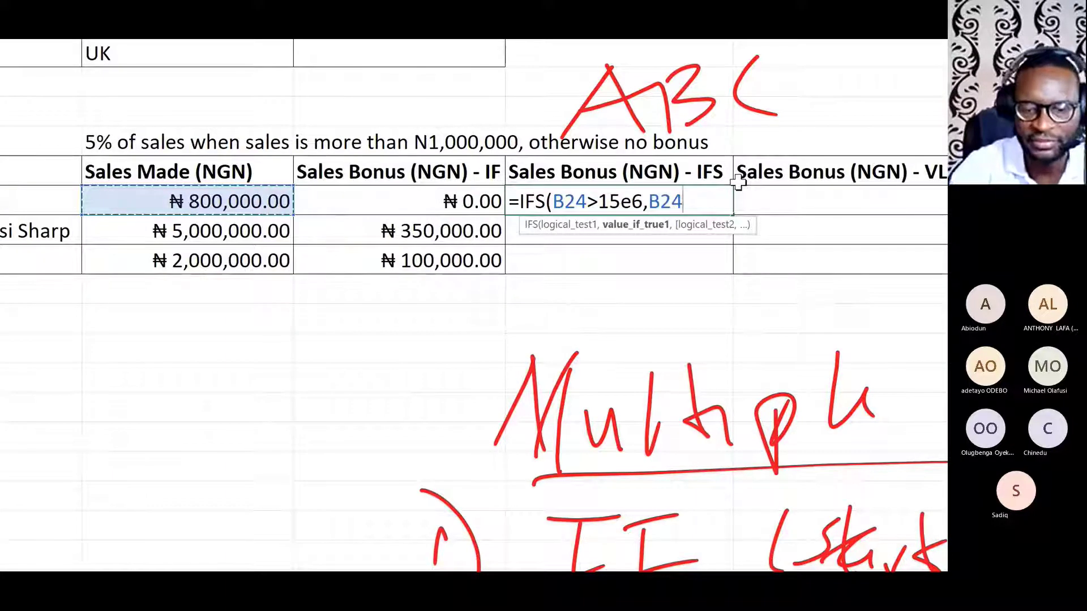
type("*14")
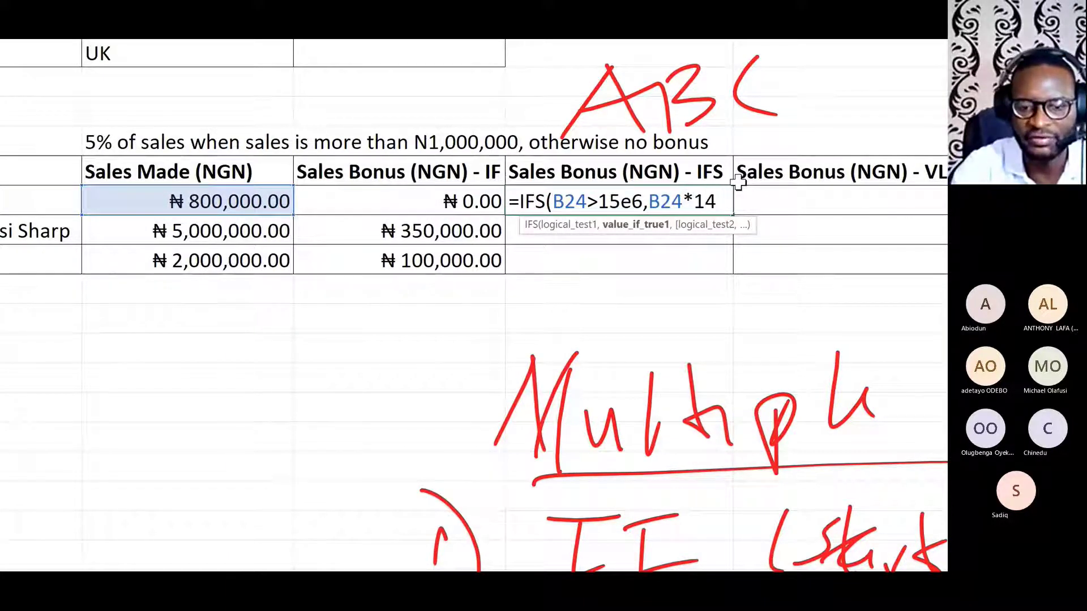
type("%")
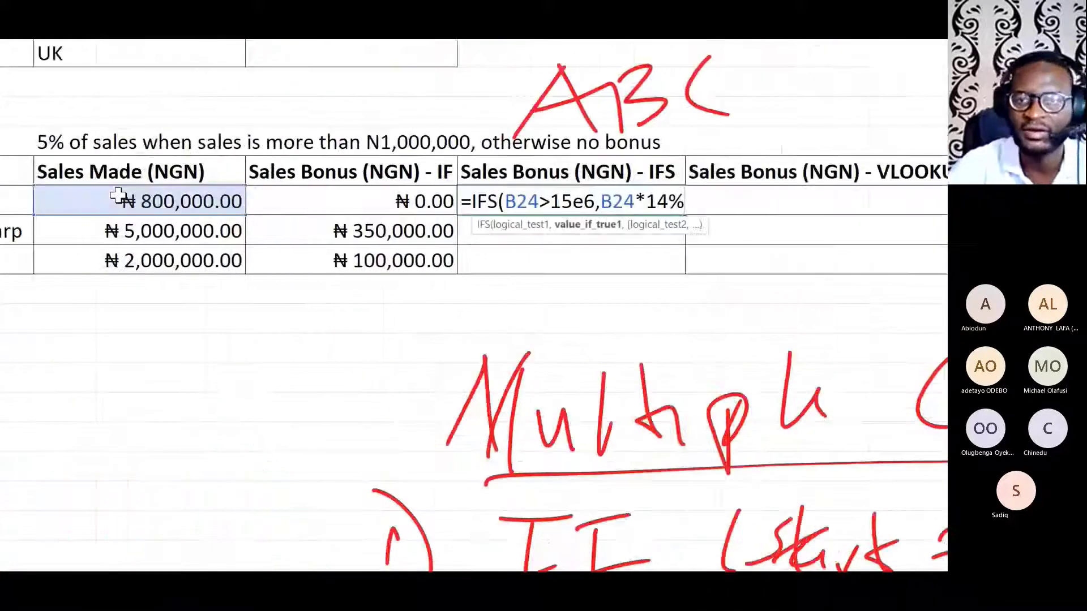
type(",")
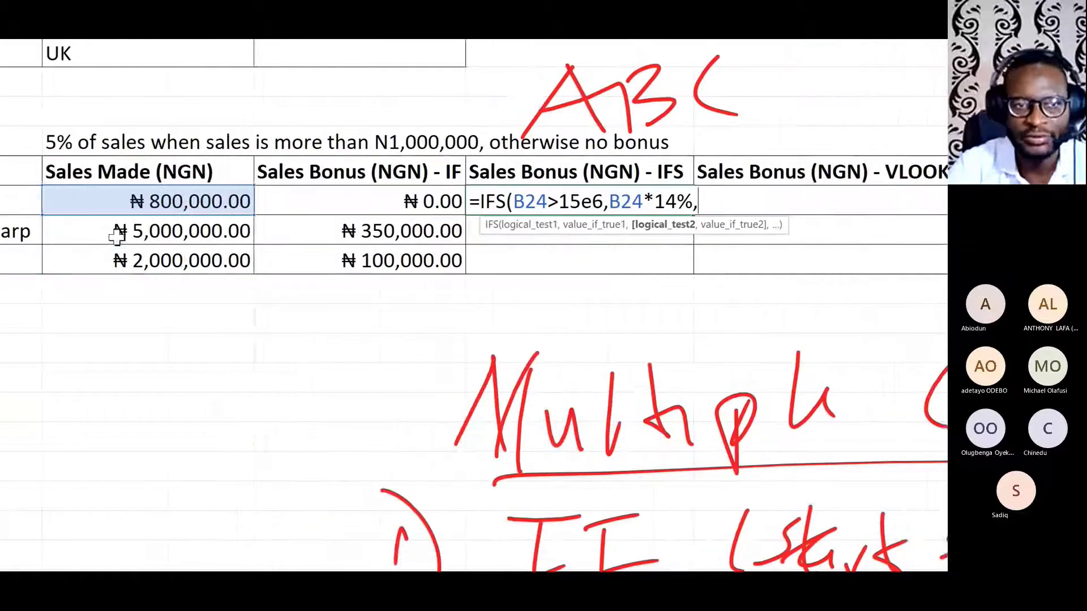
Step: Add B24>10e6 as the second logical test of the IFS formula, checking the threshold against the tier table
left_click(138, 203)
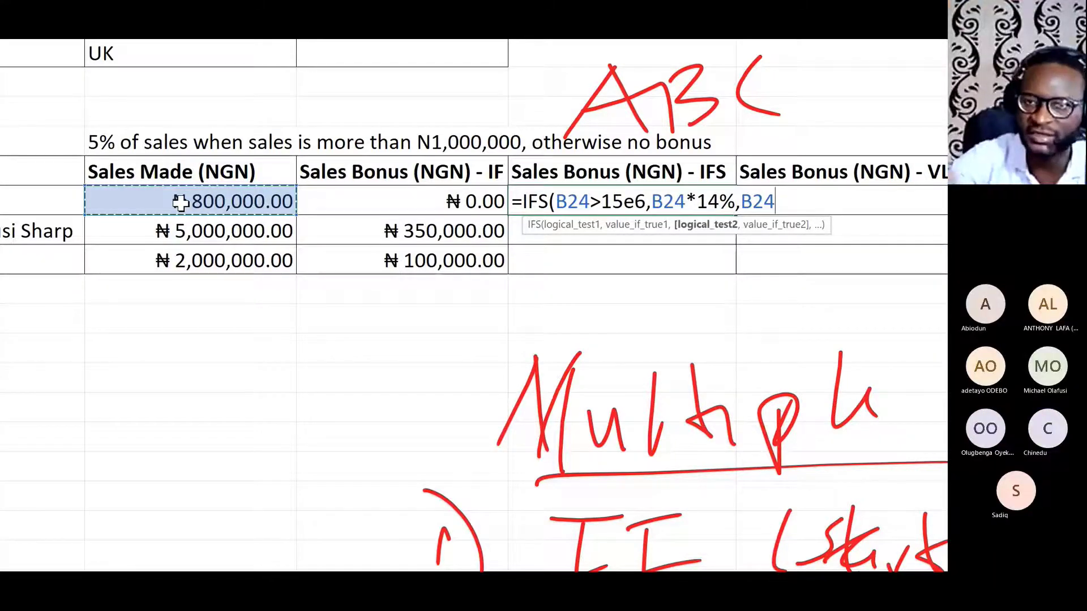
type(">")
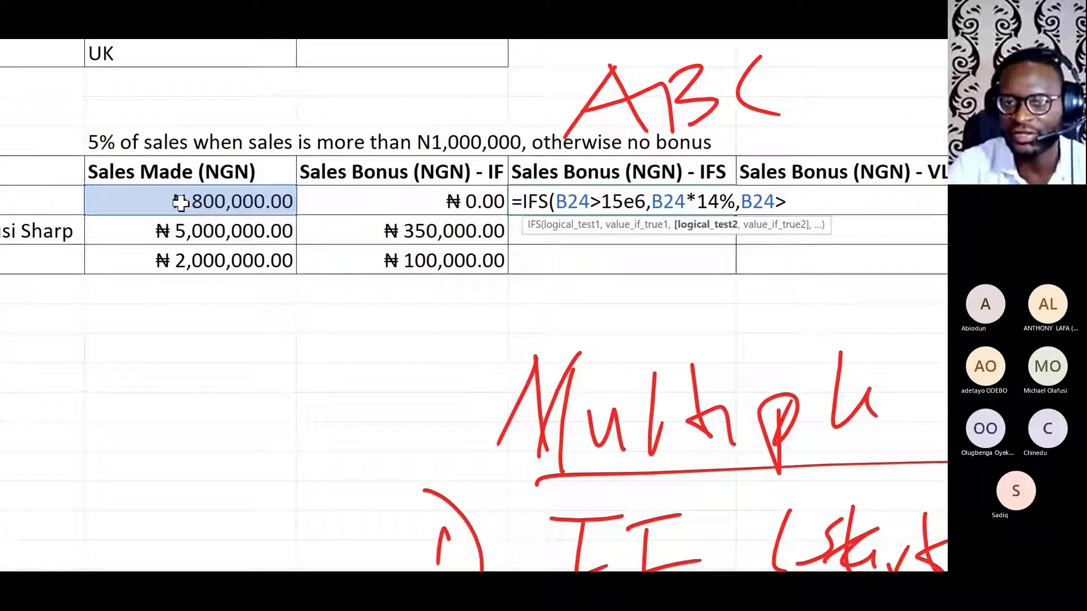
type("12e6")
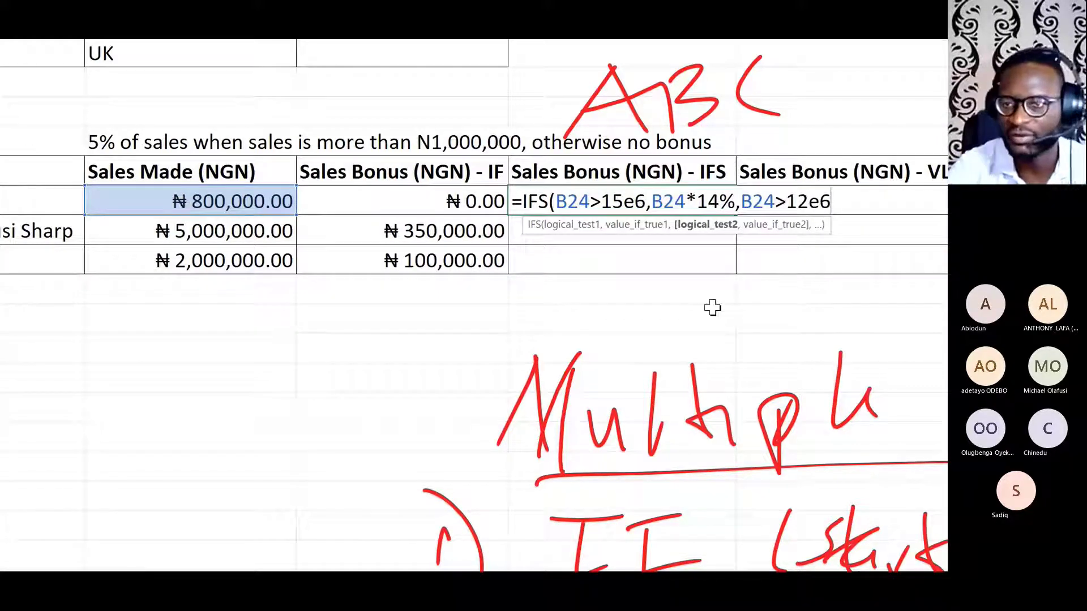
scroll(712, 308, "right", 3)
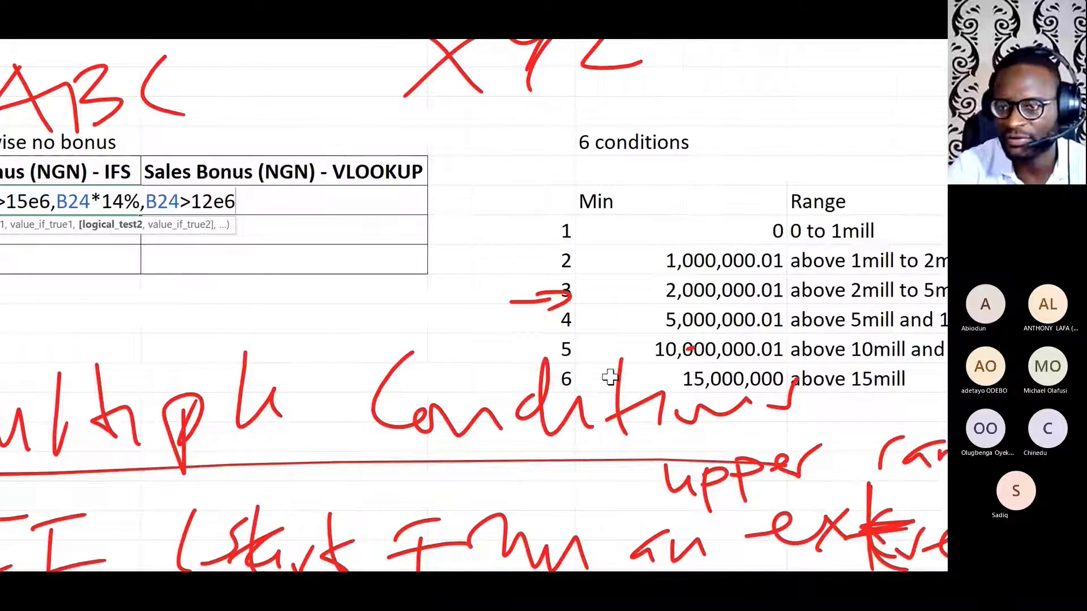
scroll(77, 347, "left", 3)
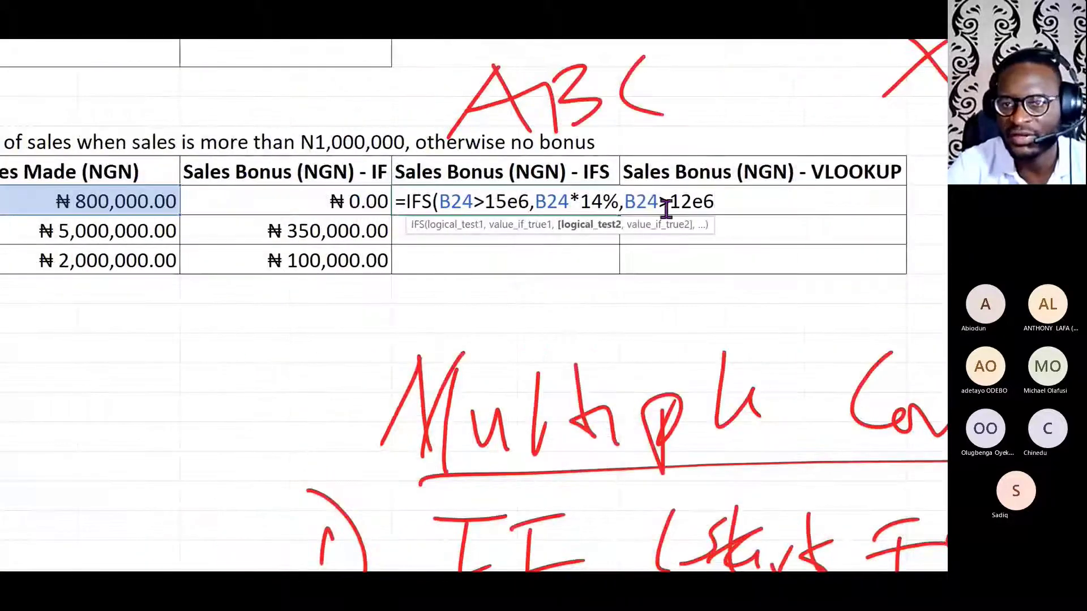
left_click(689, 207)
key("BackSpace")
type("0e6")
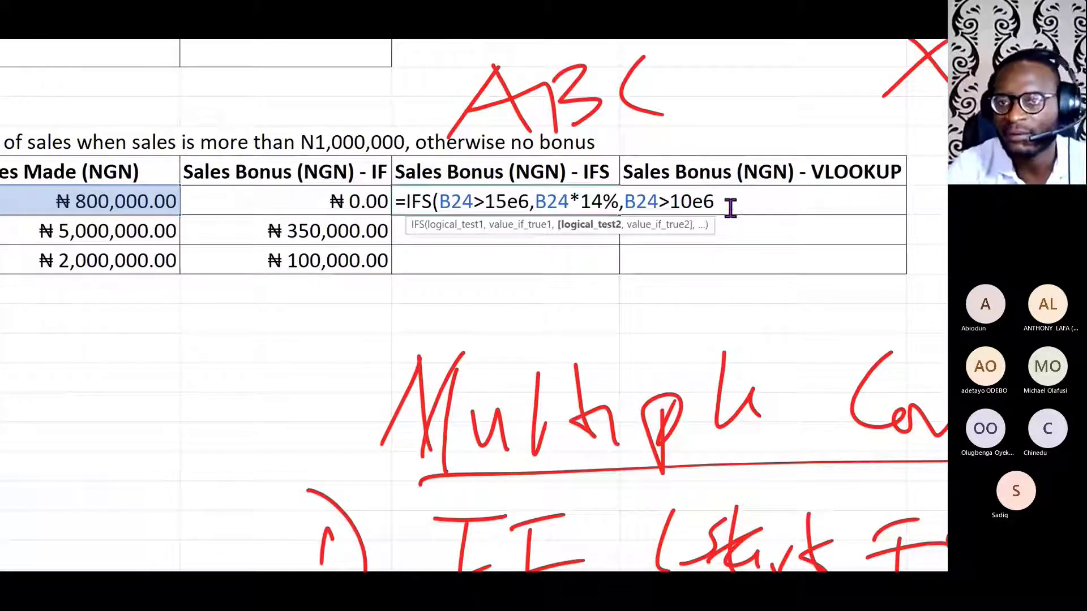
type(",")
Step: Set the IFS formula's value for the second test to B24*12%
scroll(116, 249, "left", 1)
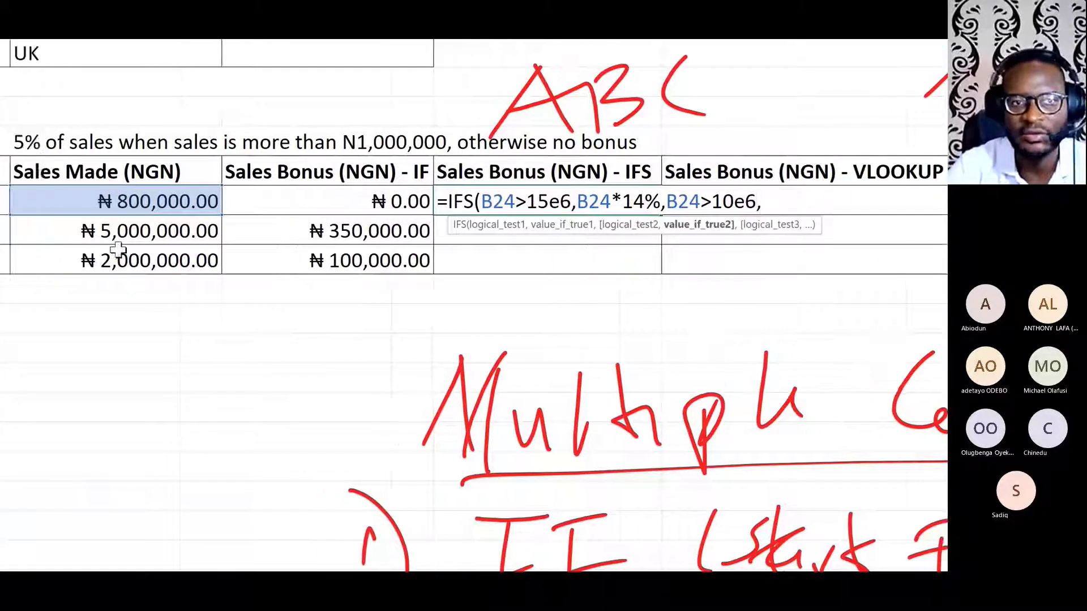
left_click(148, 197)
scroll(829, 249, "right", 2)
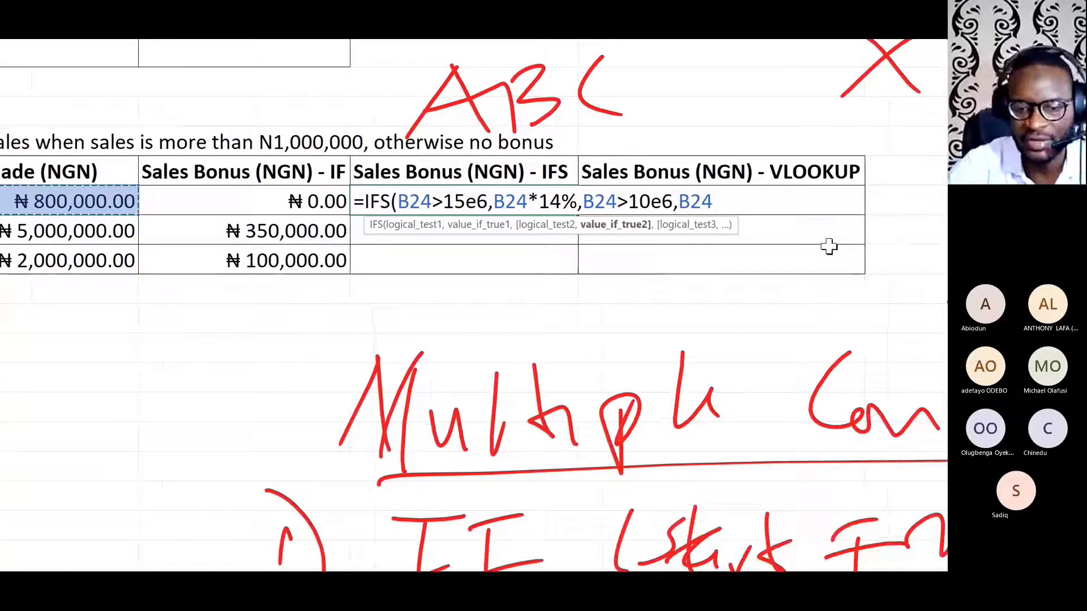
type("*")
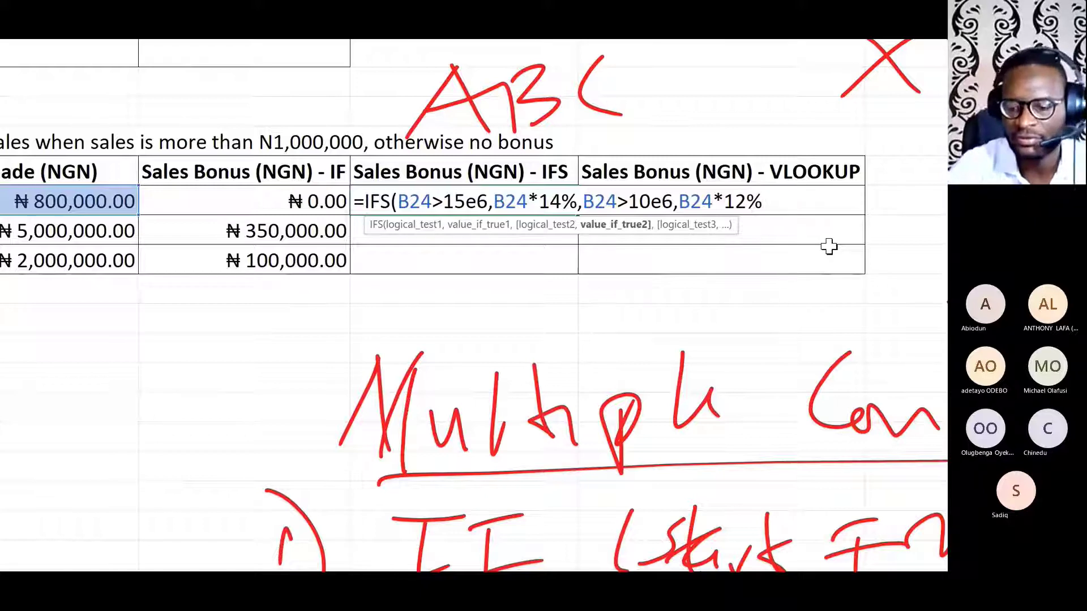
type("12%,")
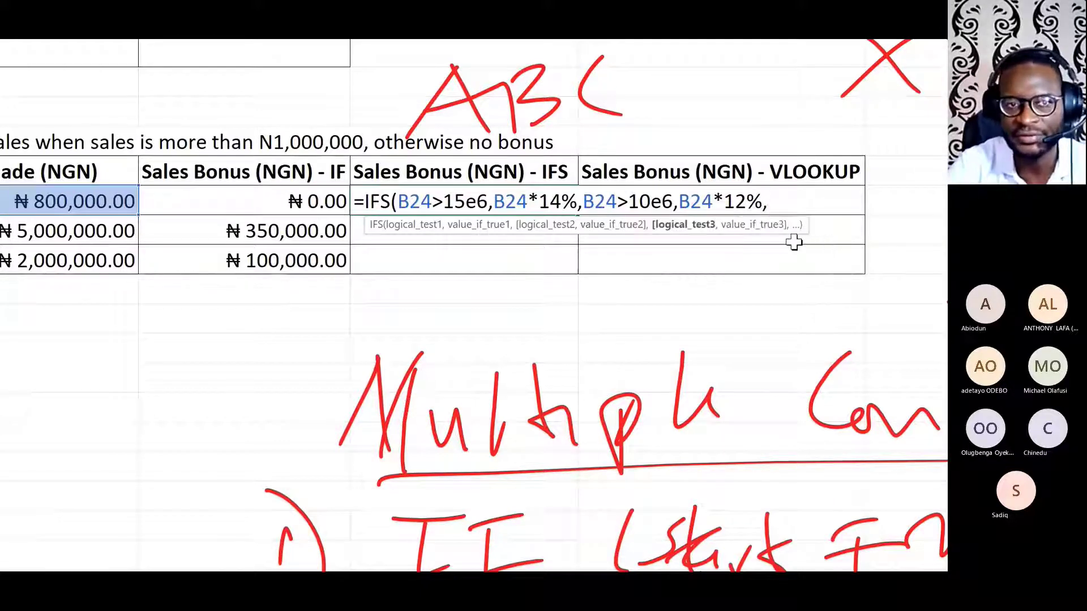
Step: Add B24>5e6 as the third logical test of the IFS formula
left_click(121, 204)
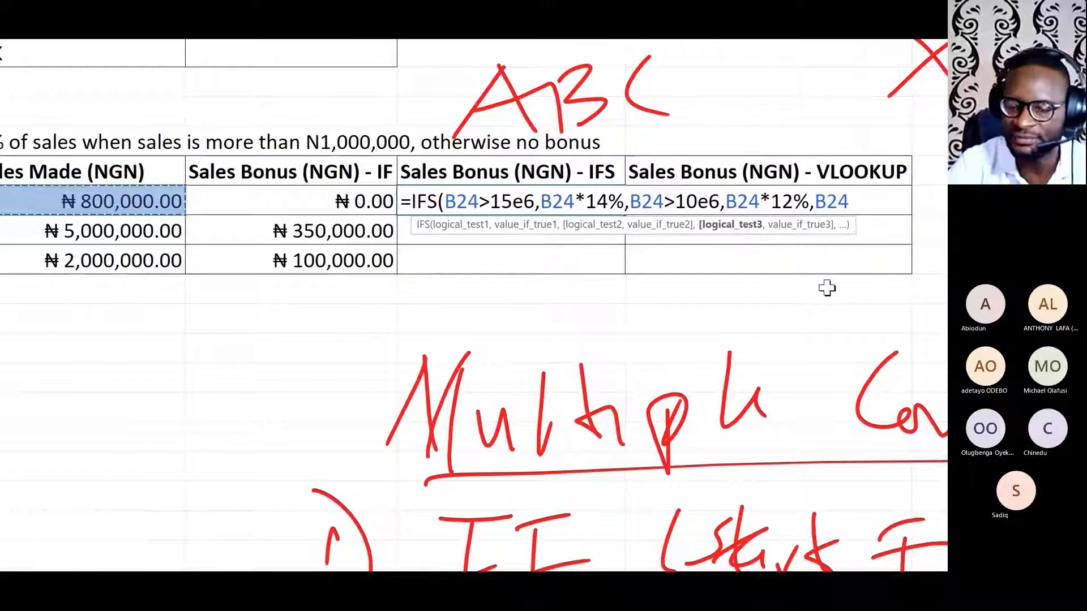
type(">")
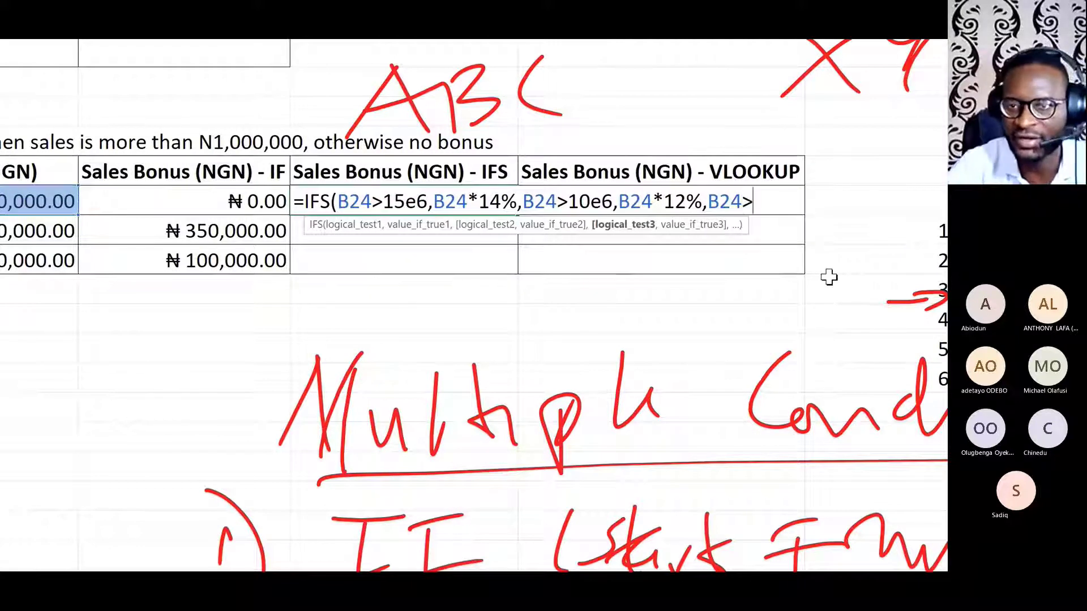
type("5")
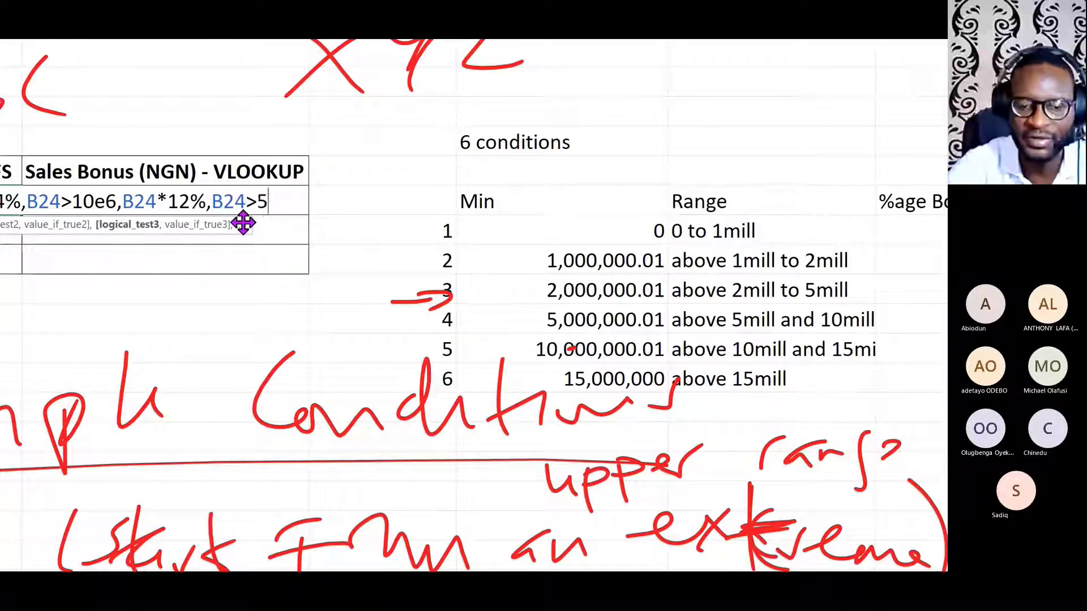
type("e6")
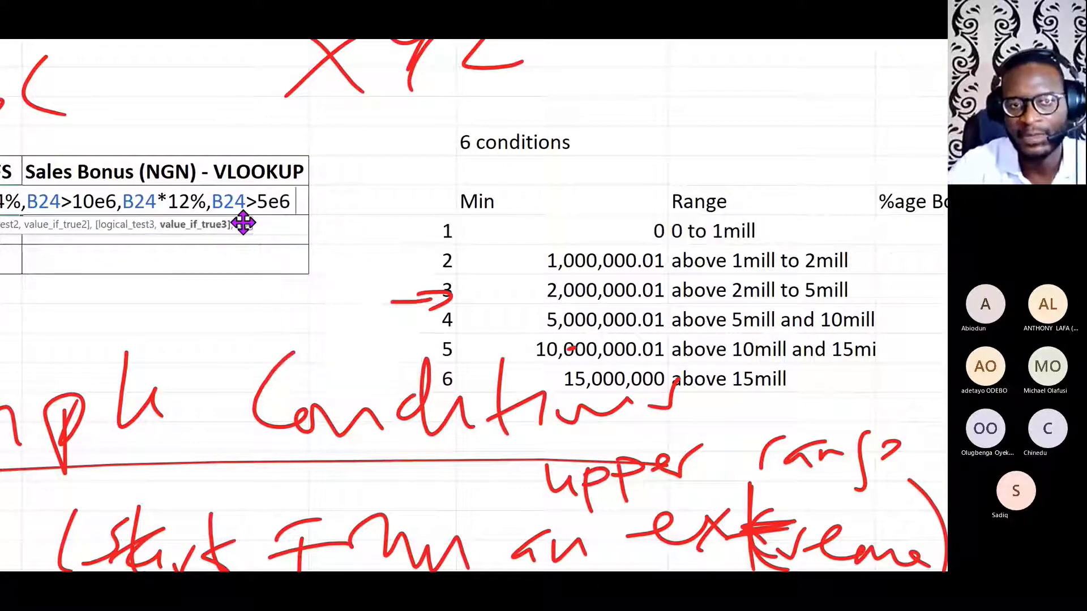
type(",")
Step: Set the IFS formula's value for the third test to B24*10%, taking the percentage from the tier table
left_click(125, 203)
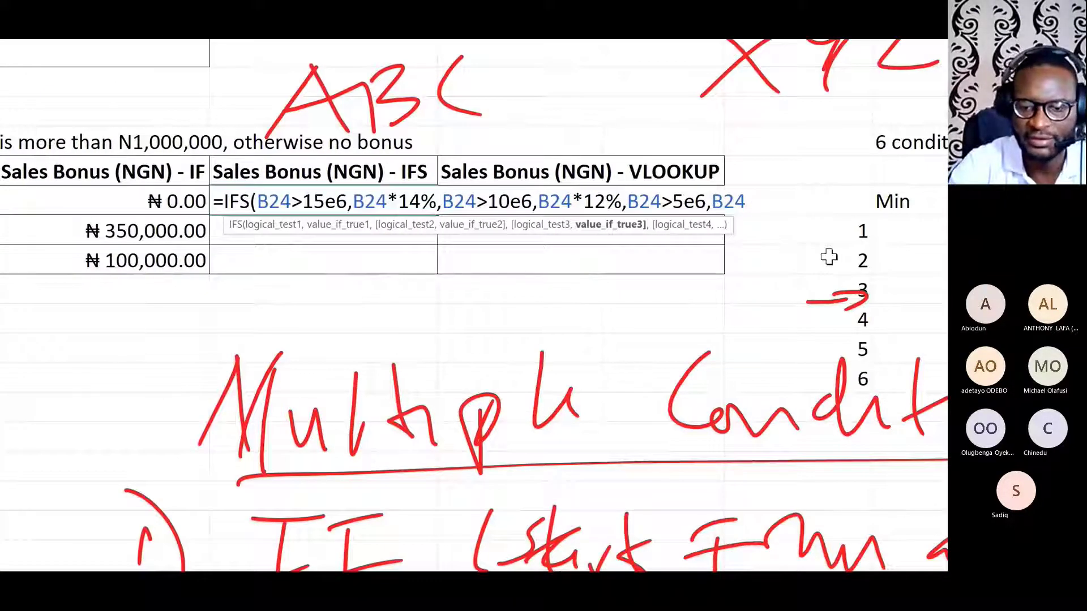
type("*")
scroll(877, 283, "right", 5)
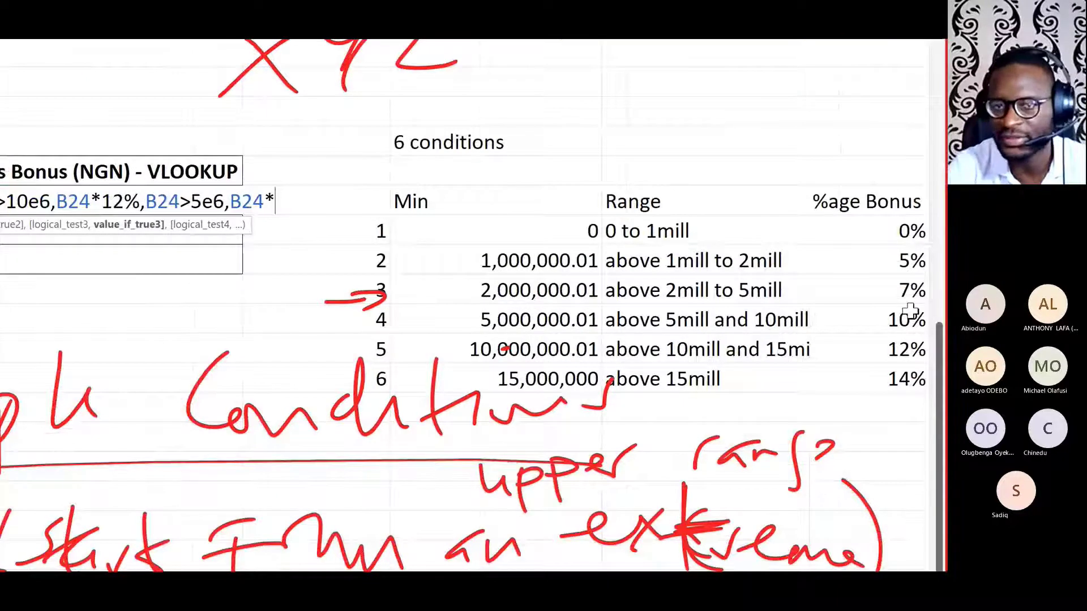
scroll(117, 351, "left", 5)
type("10%")
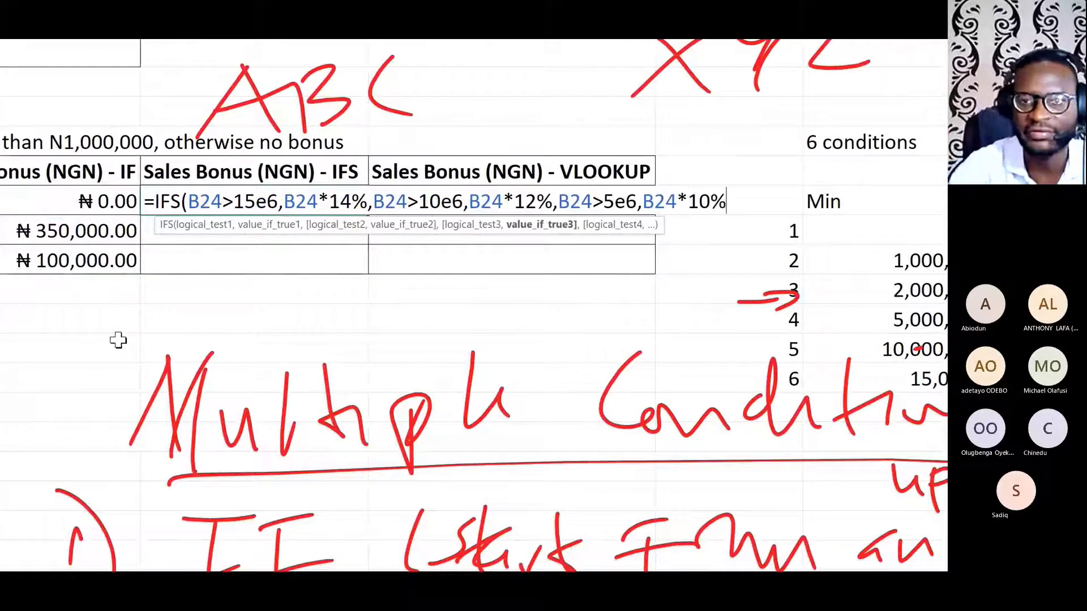
type(",")
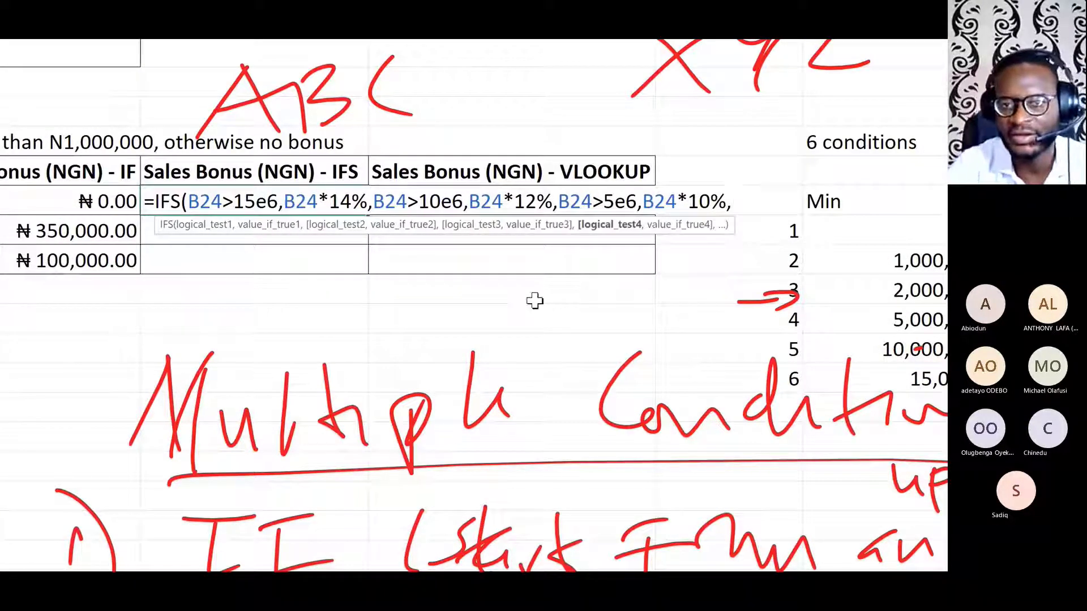
Step: Add B24>2e6 as the fourth logical test of the IFS formula
scroll(117, 284, "left", 4)
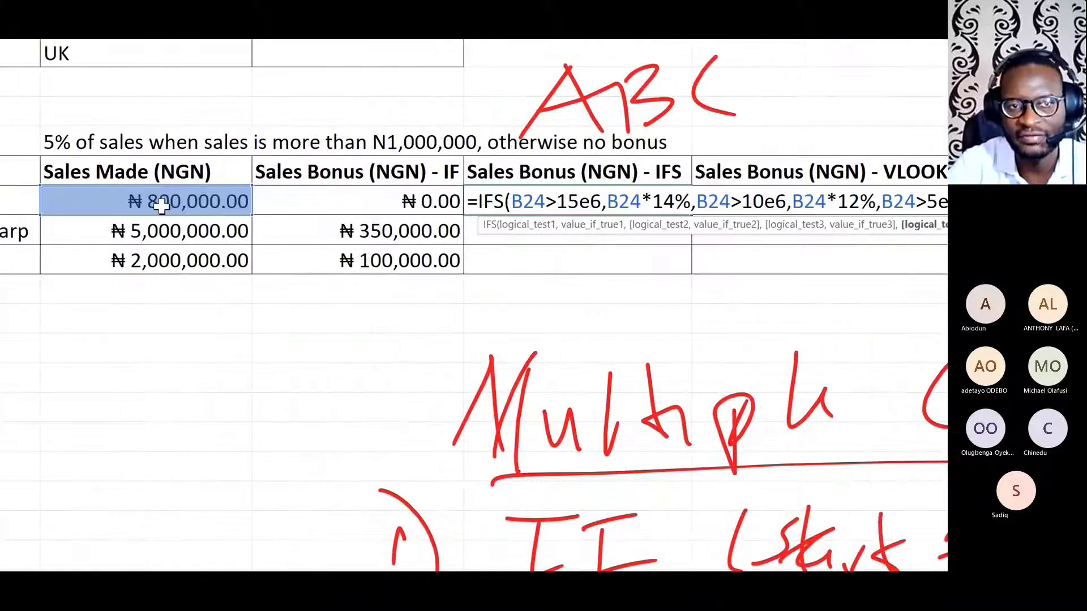
left_click(161, 206)
scroll(792, 195, "right", 5)
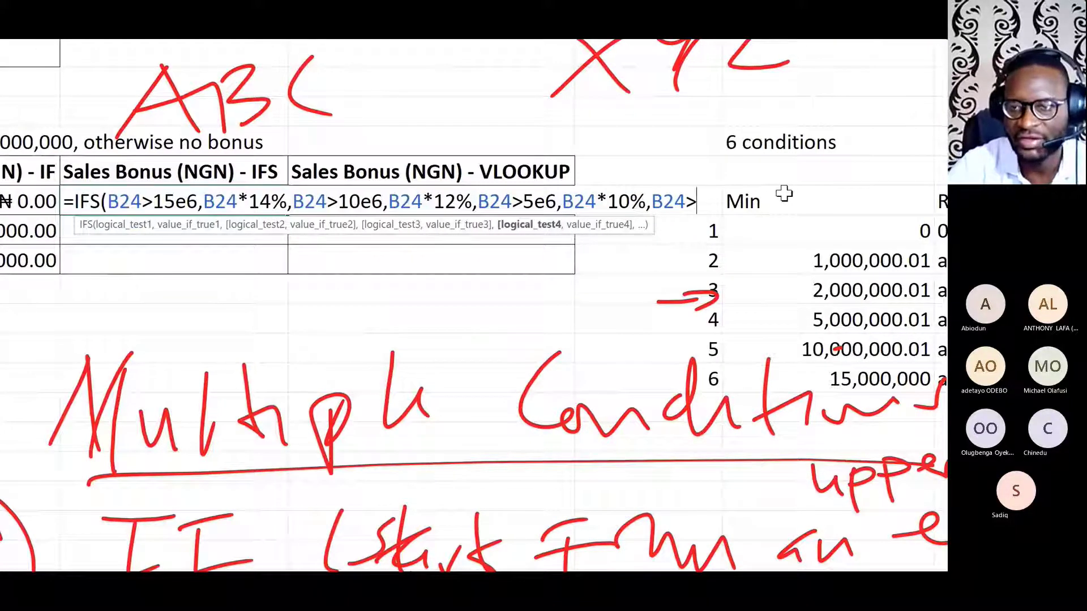
type(">2")
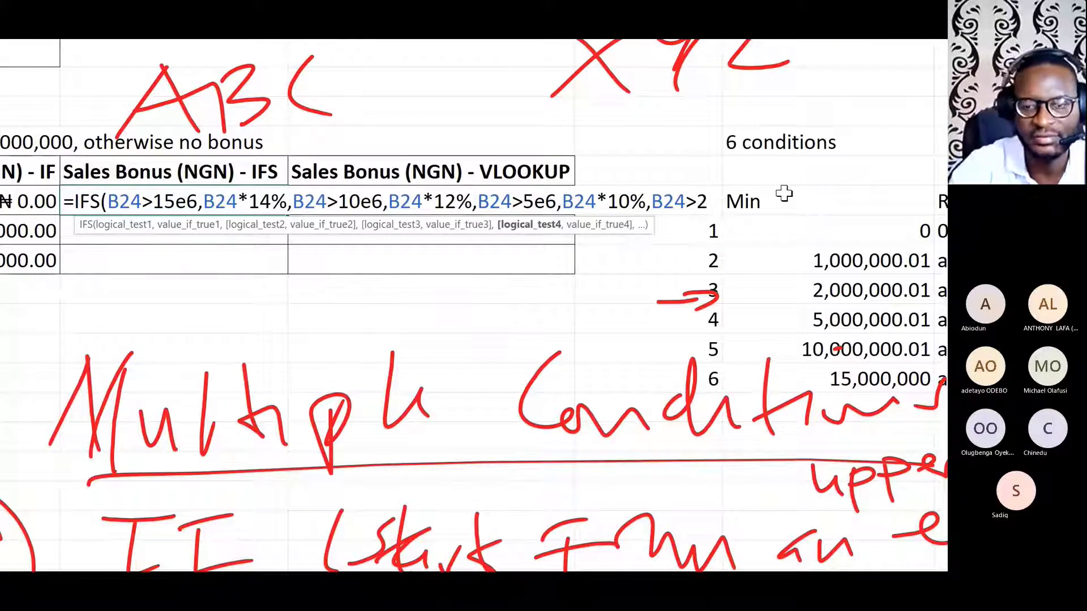
type("e6,")
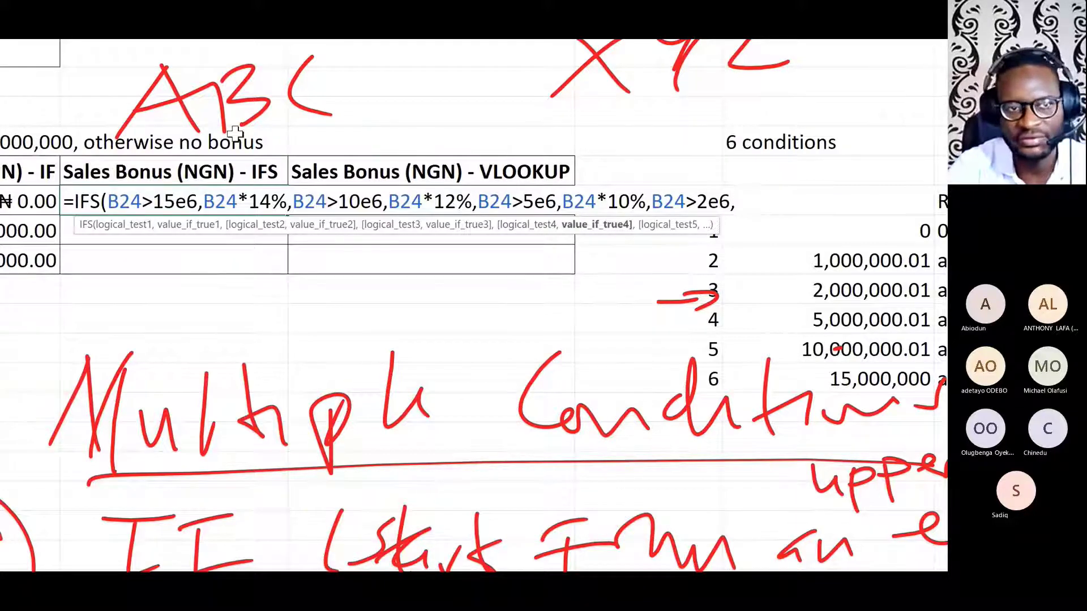
Step: Set the IFS formula's value for the fourth test to B24*7%, using the tier table's percentage
scroll(117, 201, "left", 5)
left_click(117, 201)
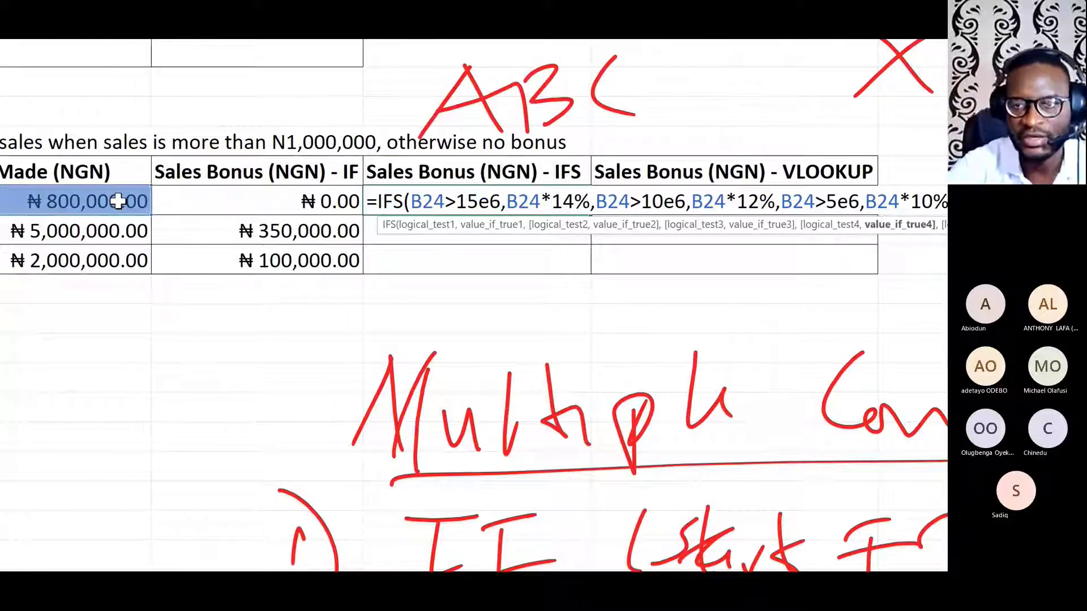
type("*")
scroll(831, 334, "right", 3)
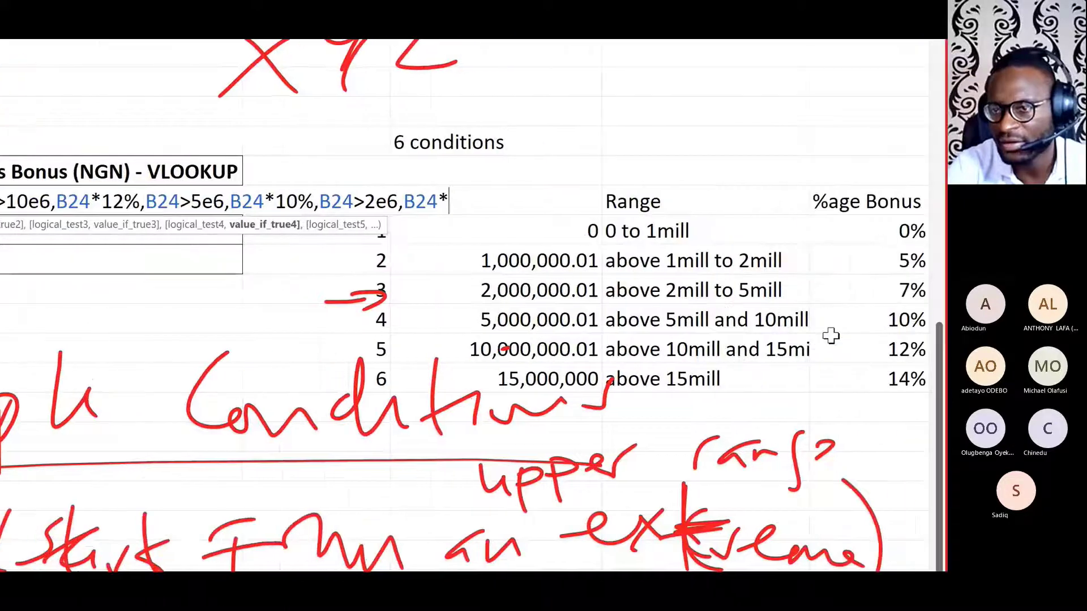
scroll(118, 380, "left", 10)
type("7")
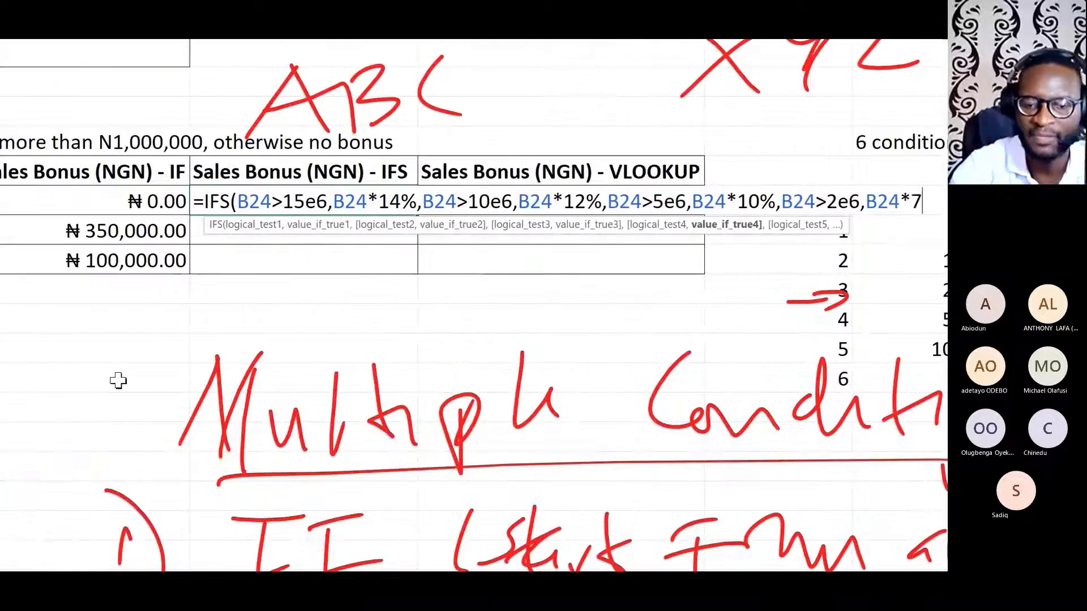
type("%,")
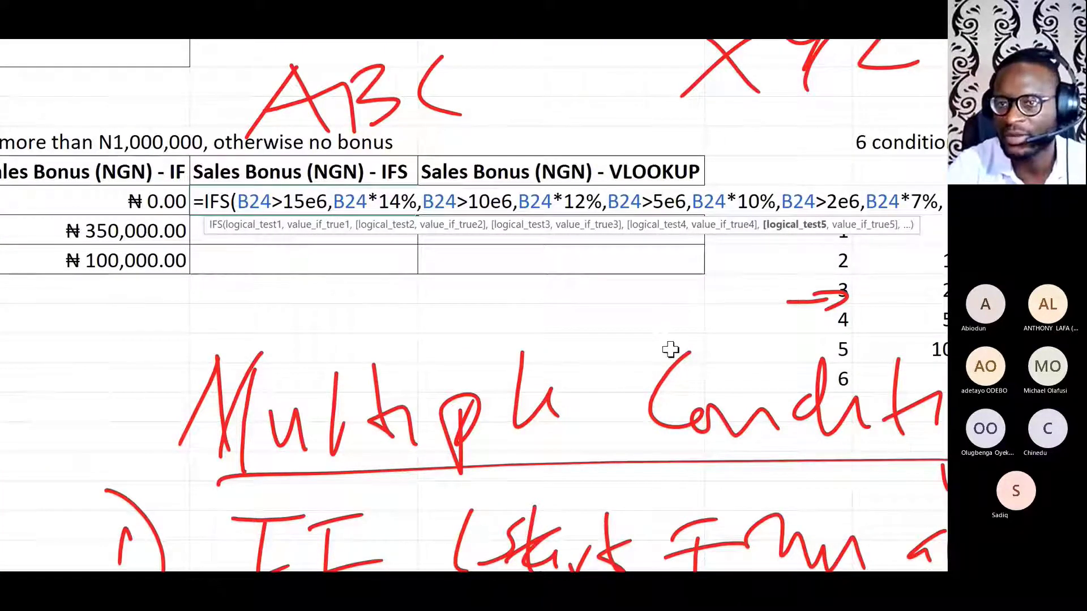
Step: Add B24>1e6 as the fifth logical test of the IFS formula, checking the threshold against the tier table
scroll(670, 349, "right", 5)
scroll(117, 240, "left", 6)
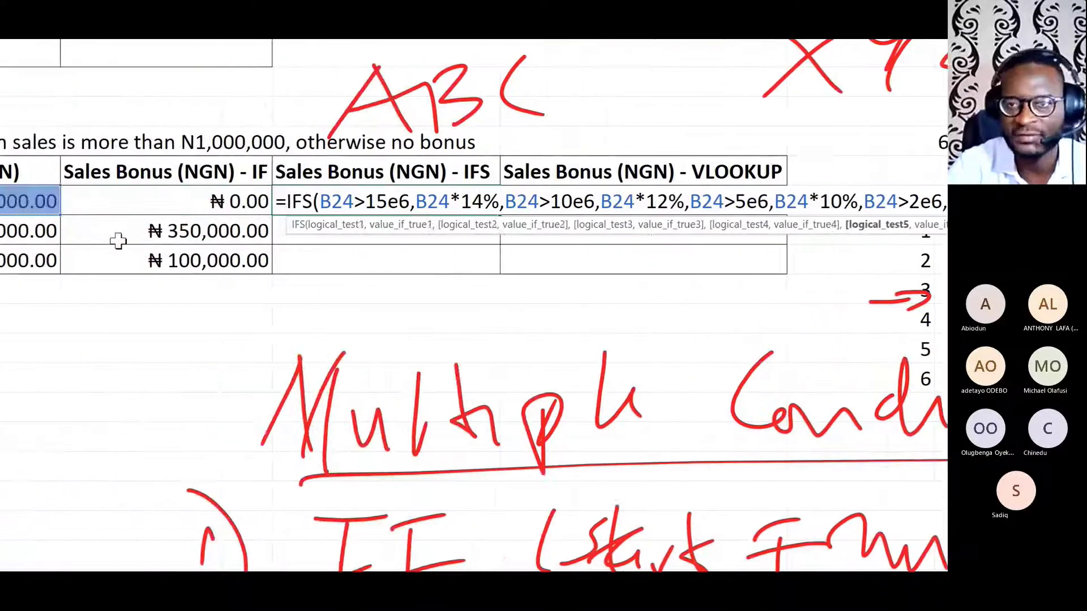
scroll(225, 251, "left", 3)
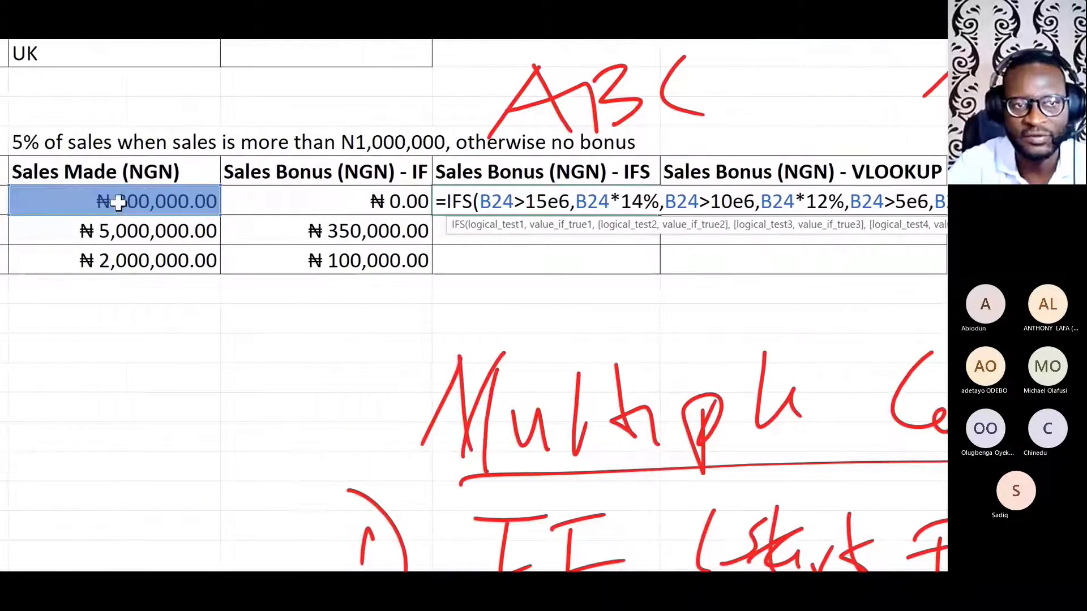
scroll(772, 202, "right", 8)
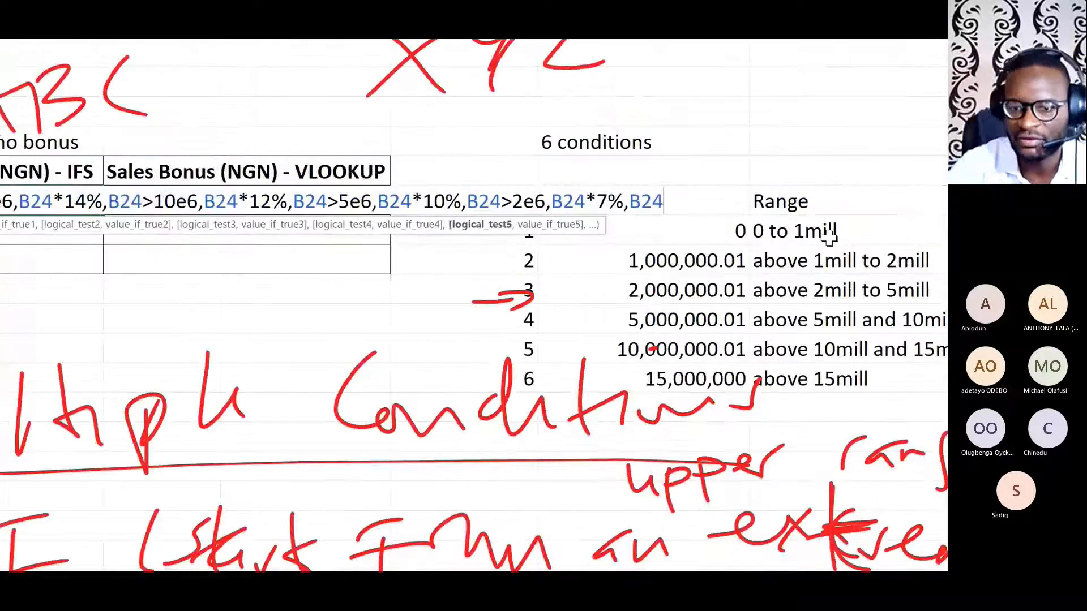
type("1e6,")
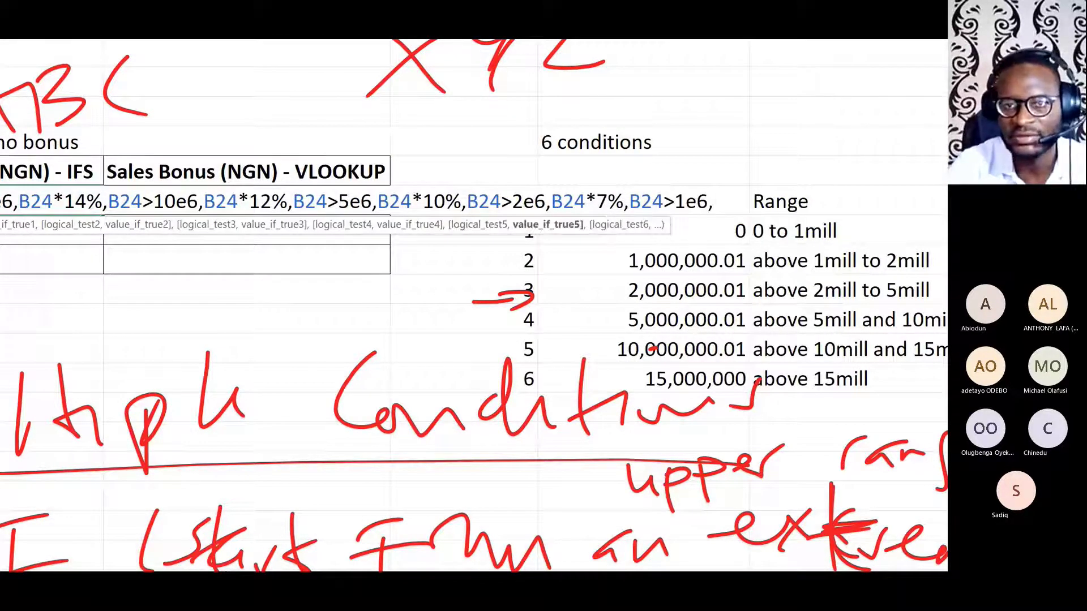
Step: Set the IFS formula's value for the fifth test to B24*5%
left_click(117, 198)
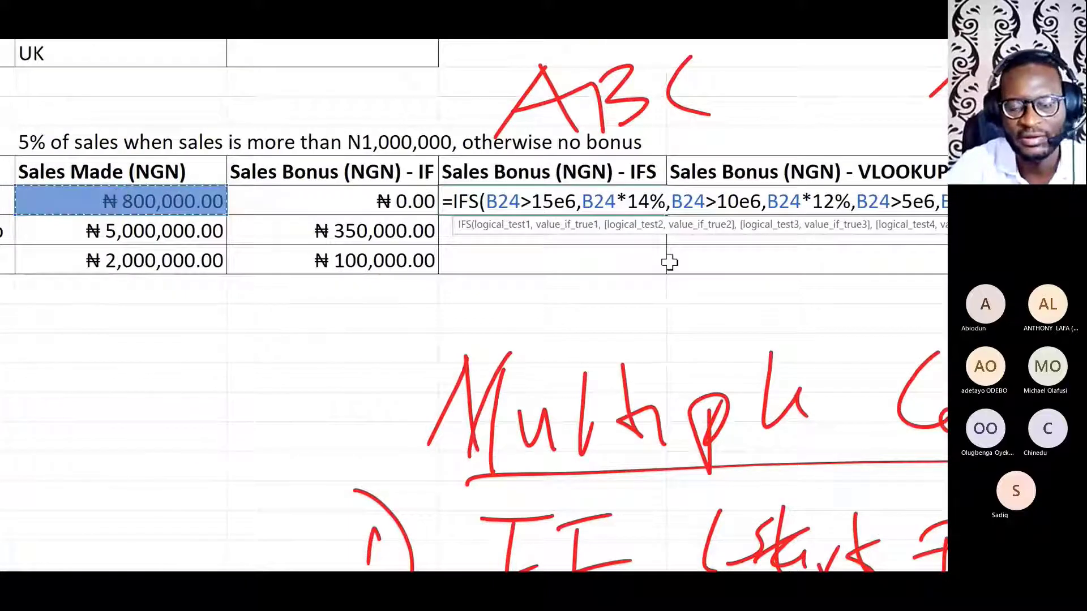
type("*")
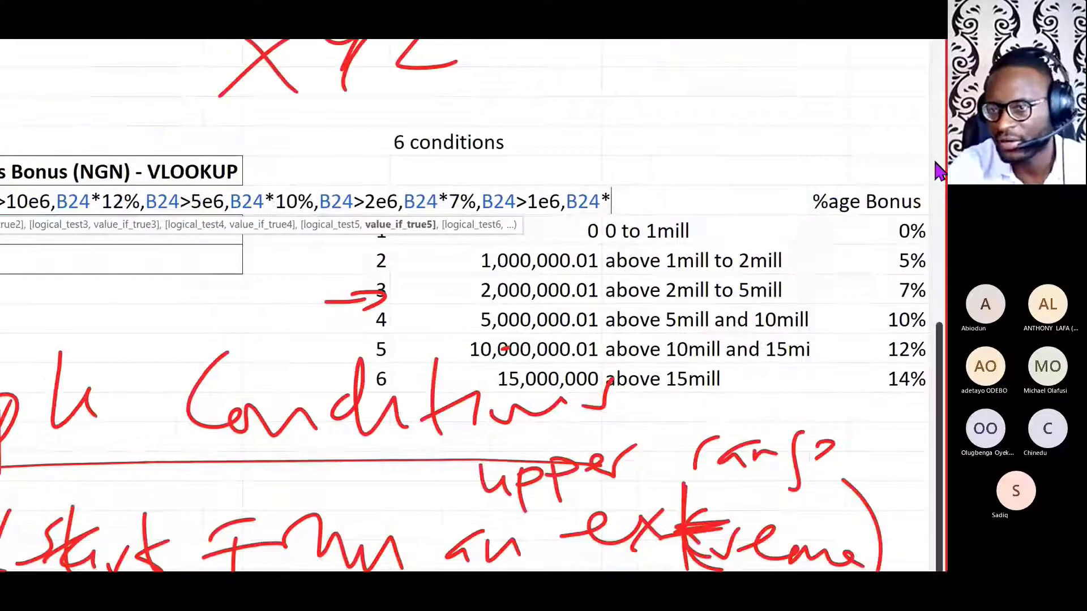
type("5%")
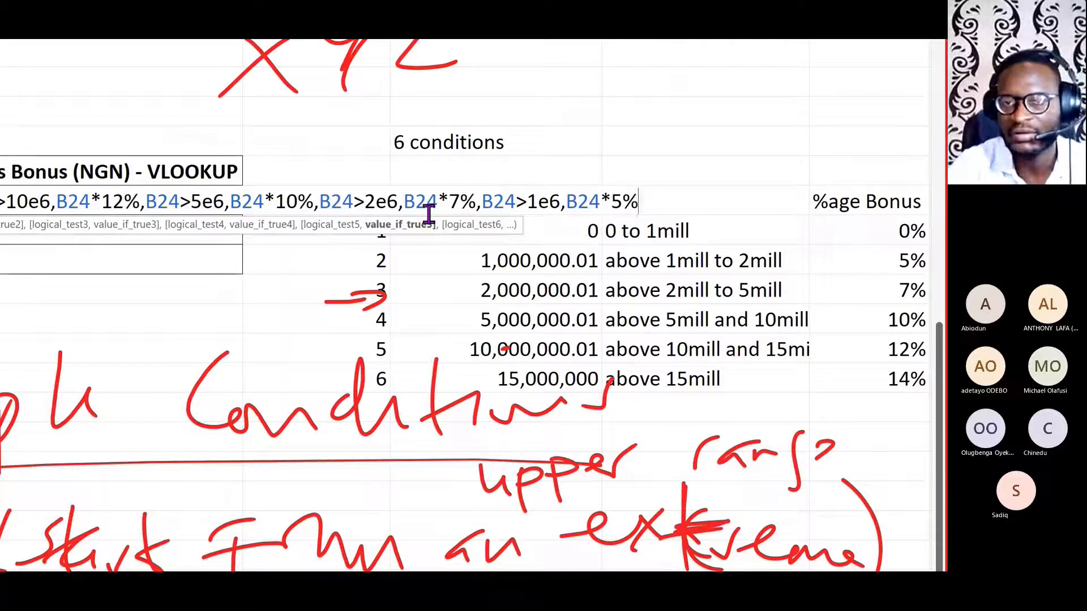
type(",")
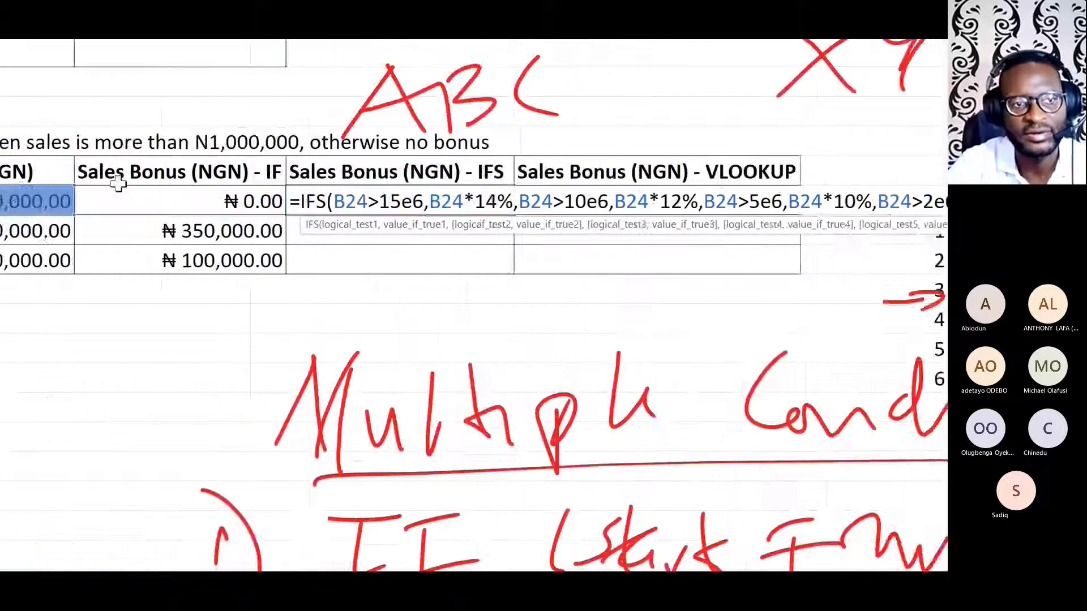
Step: Complete the IFS formula with the sixth test B24<=1e6 returning 0 and the closing parenthesis
left_click(118, 201)
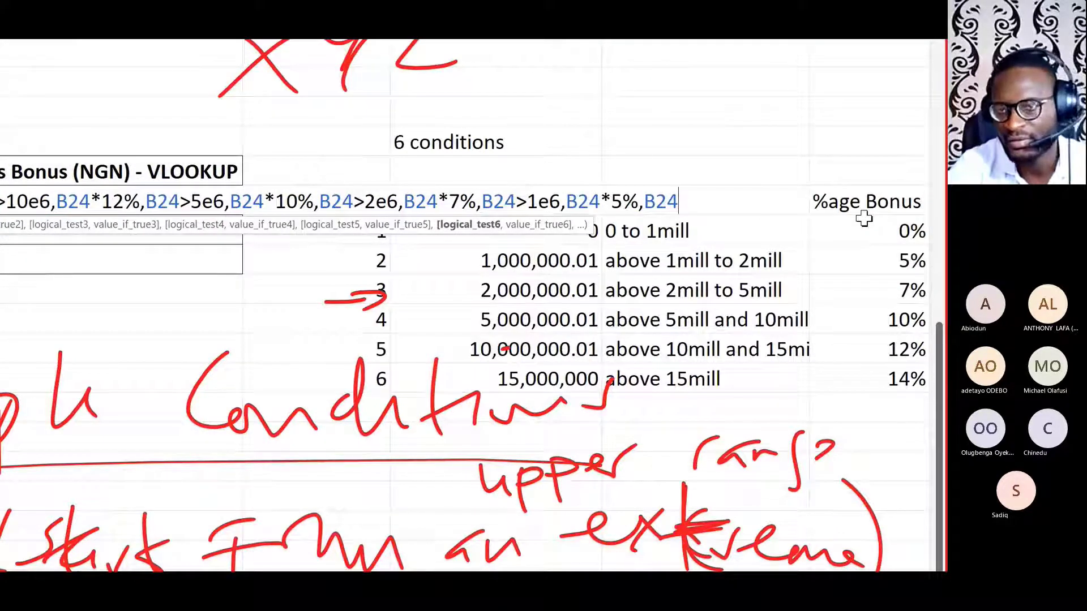
type("<")
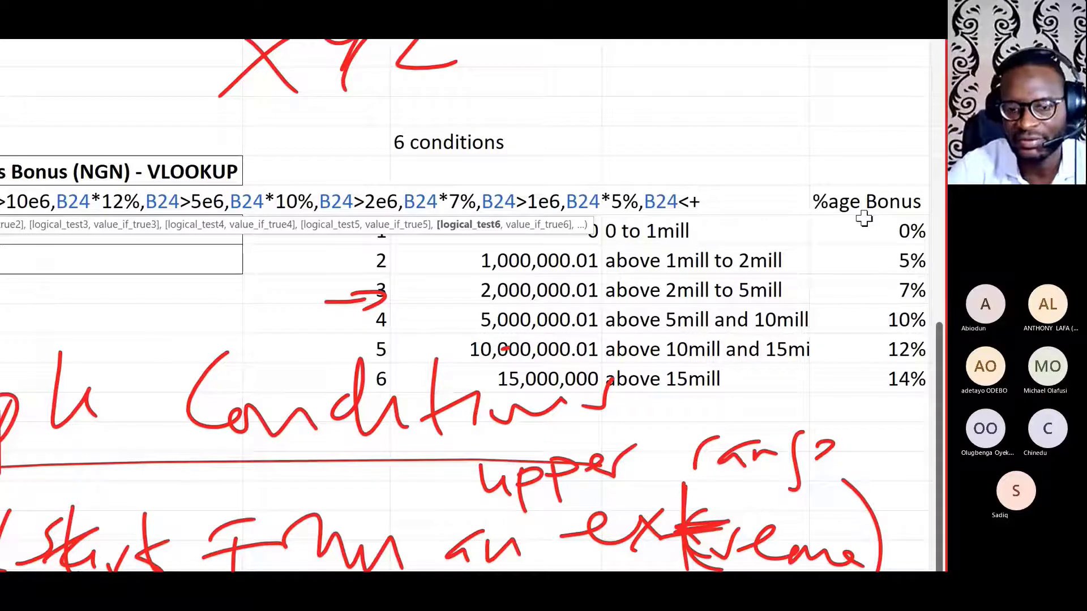
type("=1e6")
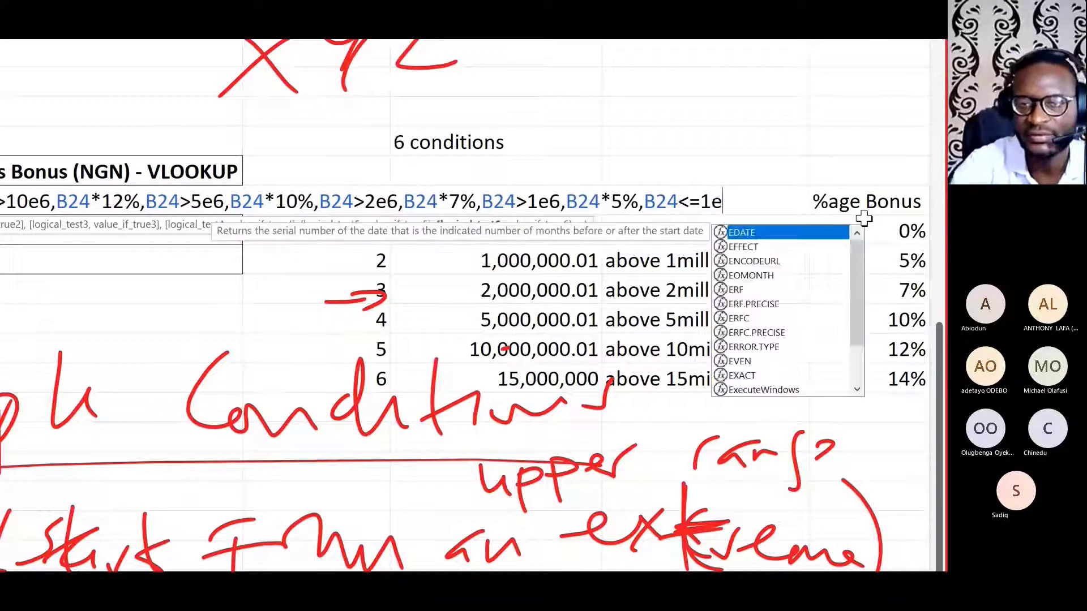
type(",")
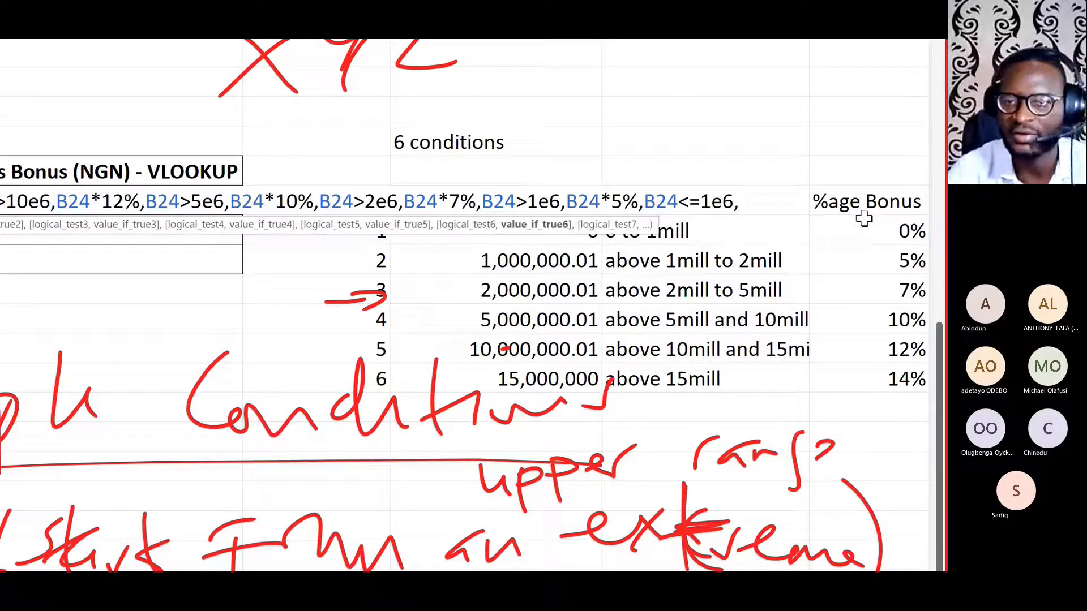
type("0)")
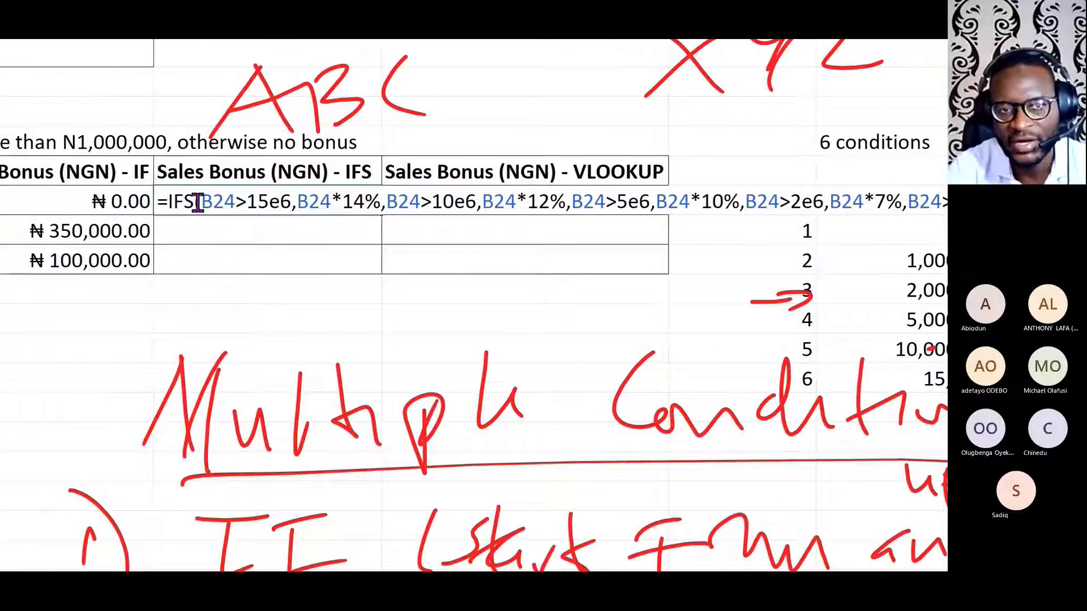
Step: Review and enter the IFS formula in D24, and fill it down to D26 for the remaining salespeople
left_click_drag(196, 203, 830, 203)
left_click(571, 203)
key("Return")
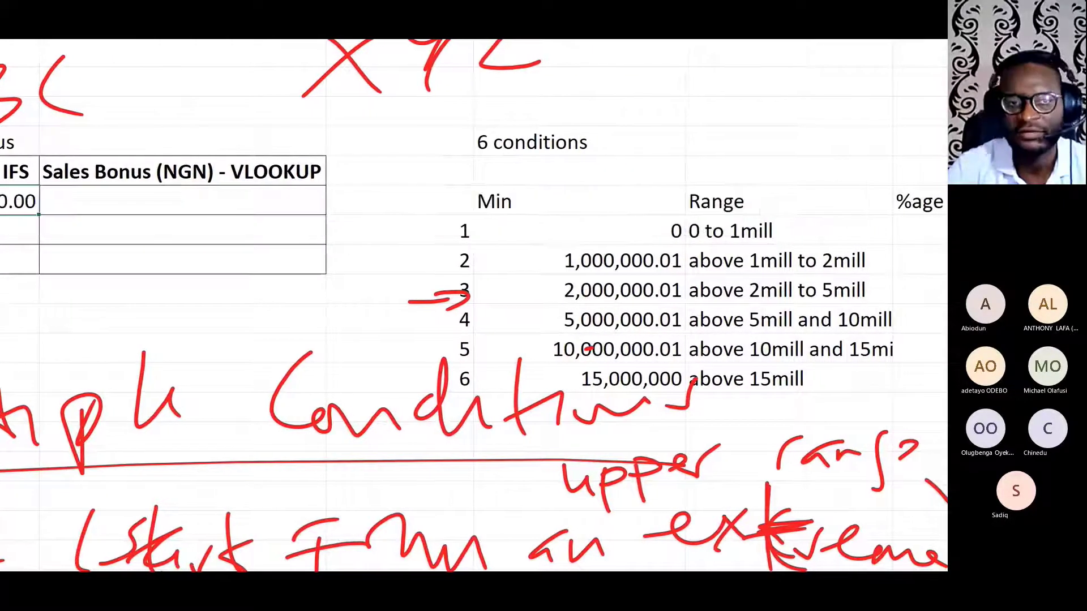
left_click(141, 201)
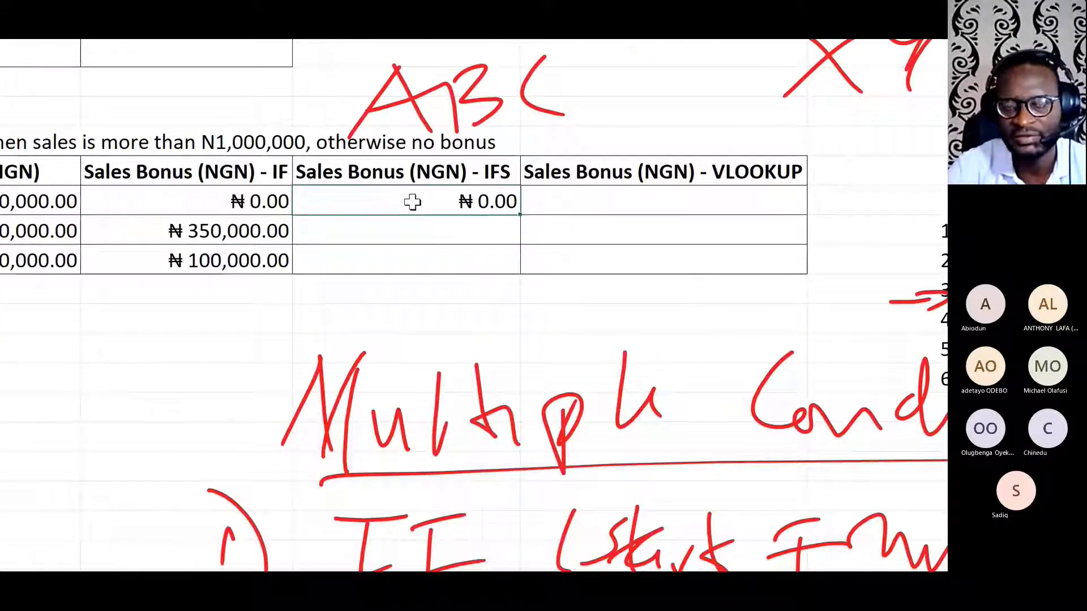
left_click_drag(520, 215, 519, 272)
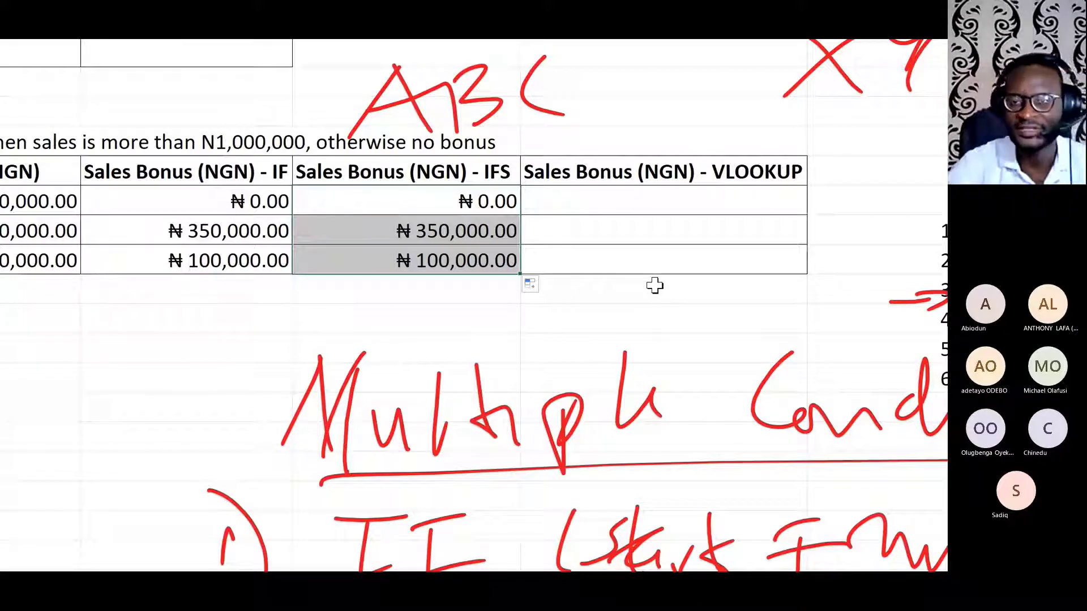
Step: Start a VLOOKUP formula in E24 with the sales amount in B24 as the lookup value
left_click(621, 204)
scroll(828, 195, "right", 2)
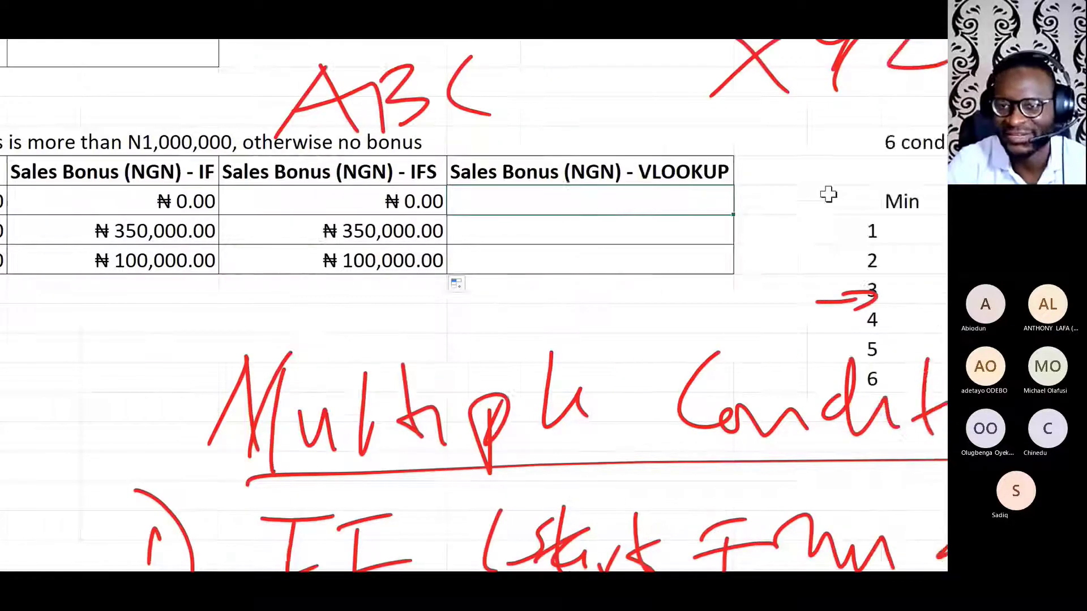
scroll(828, 195, "right", 6)
type("=vlo")
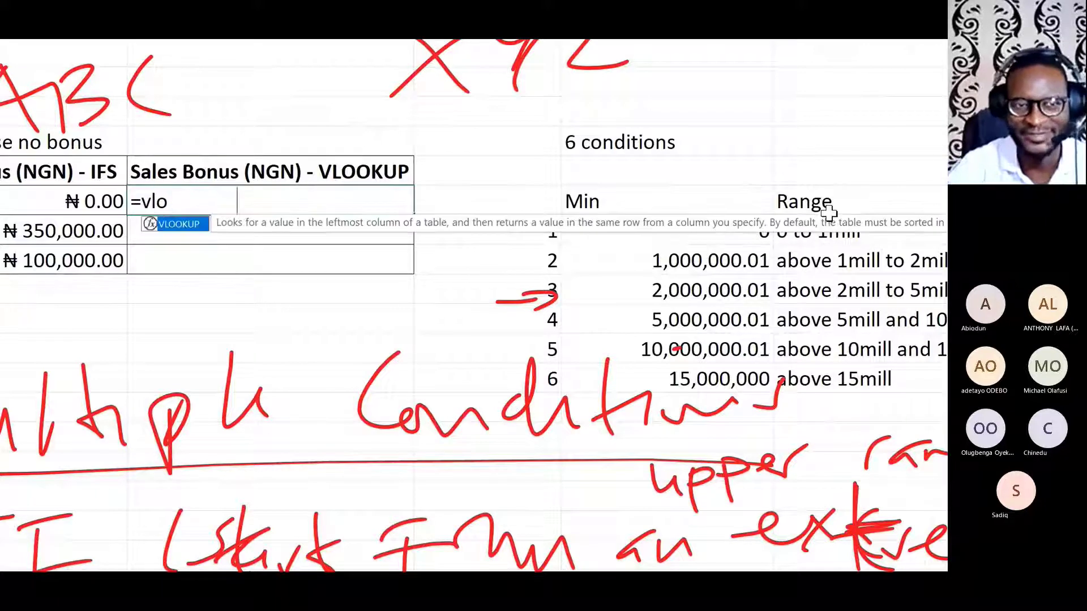
key("Tab")
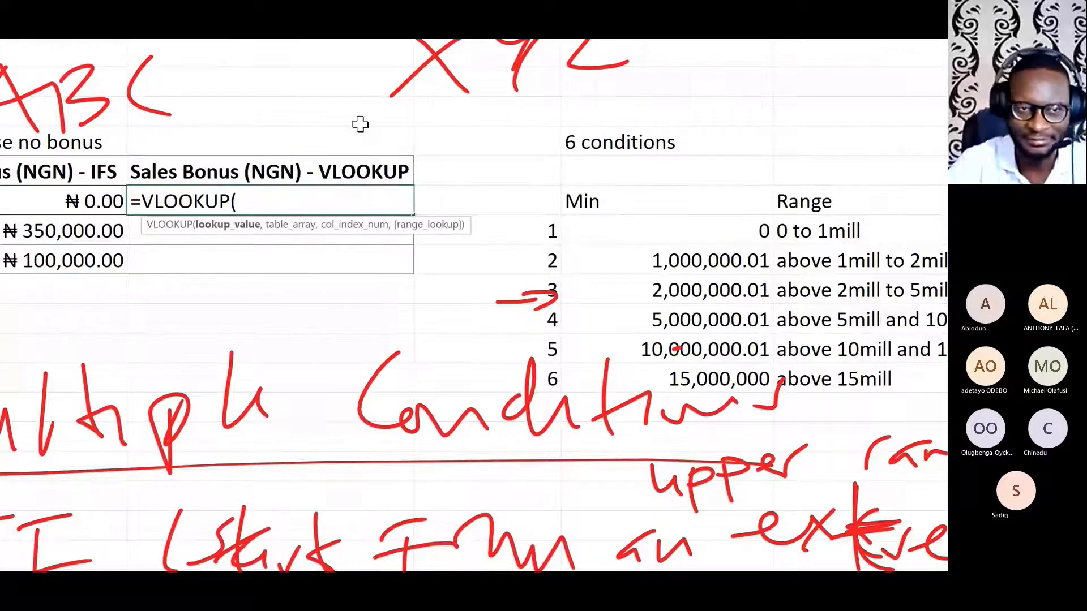
scroll(358, 121, "left", 14)
left_click(291, 201)
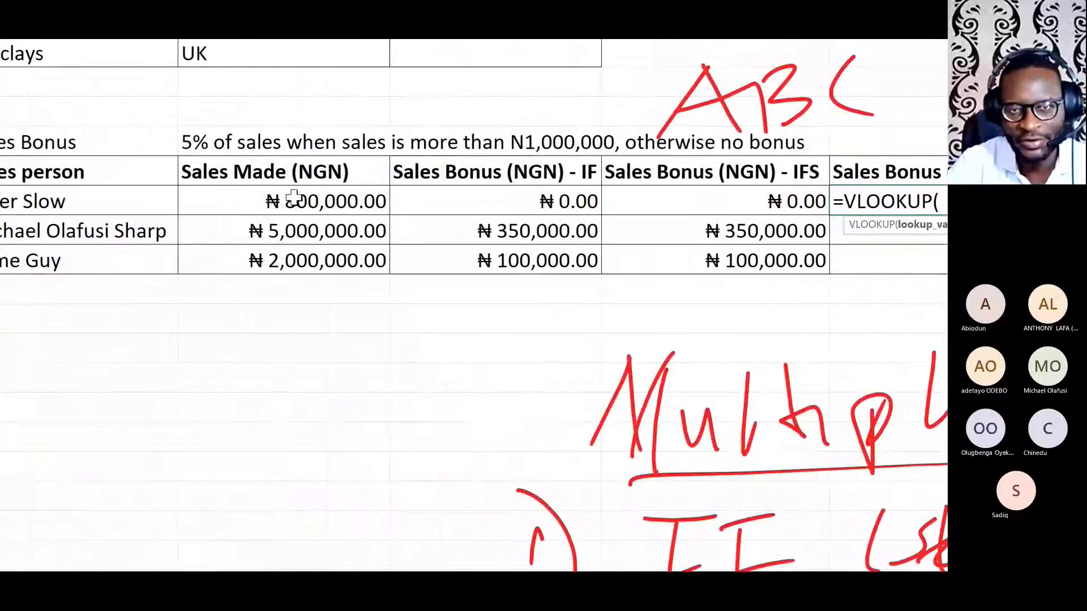
scroll(824, 252, "right", 9)
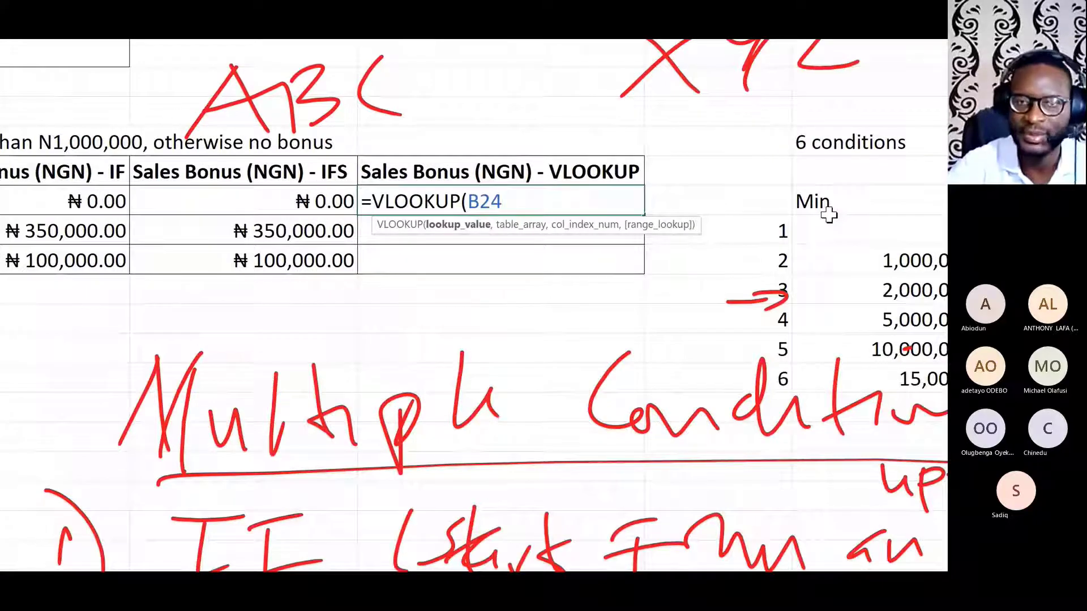
type(",")
Step: Set the VLOOKUP's table array to the tier table as the absolute range $G$24:$I$30
scroll(828, 221, "right", 6)
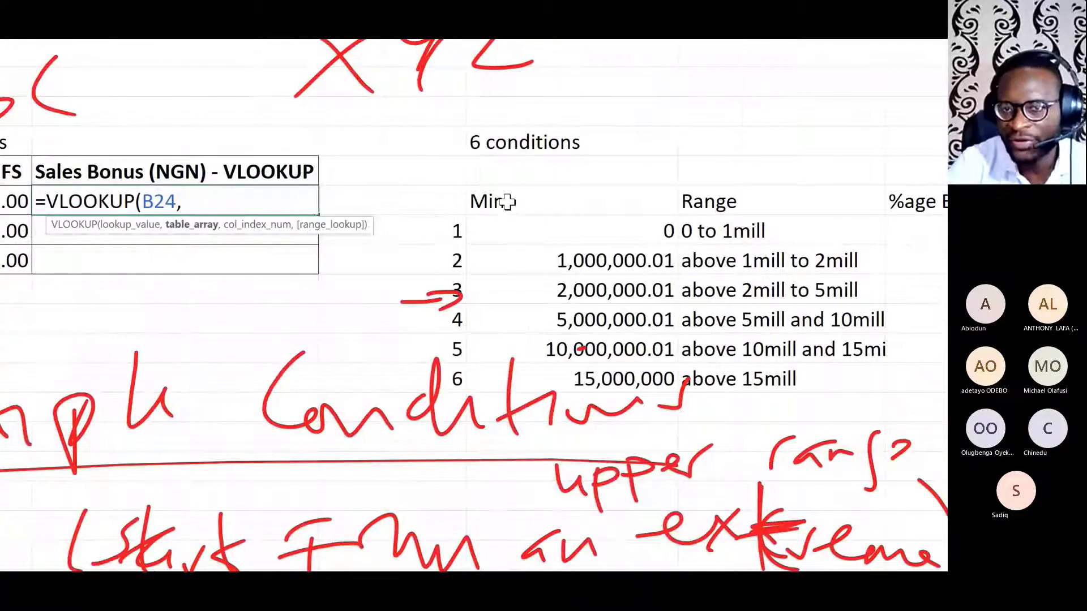
left_click_drag(507, 206, 220, 384)
scroll(116, 381, "left", 13)
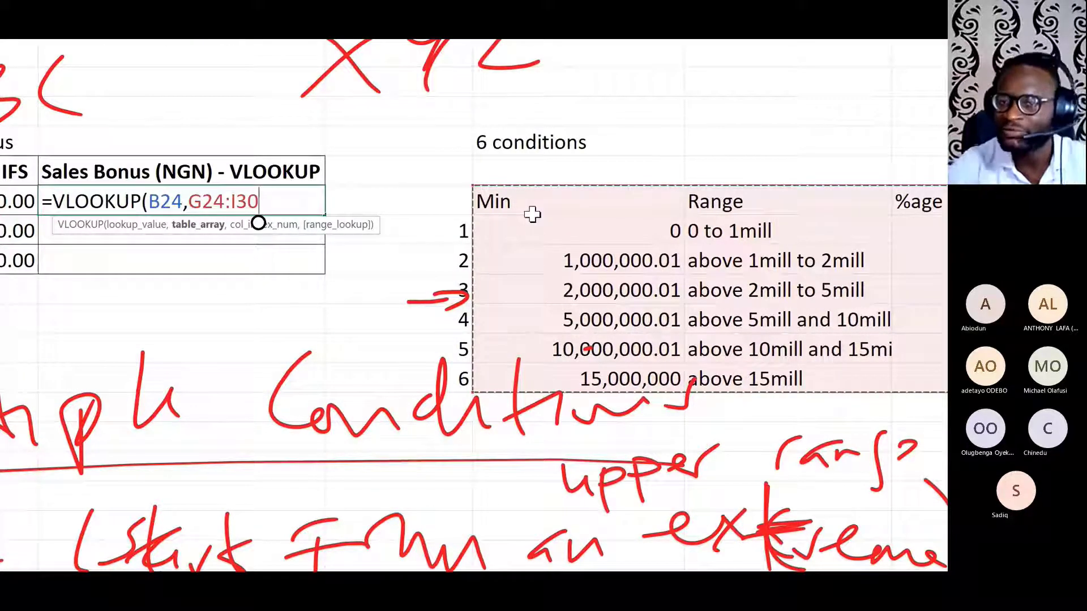
left_click_drag(532, 214, 806, 282)
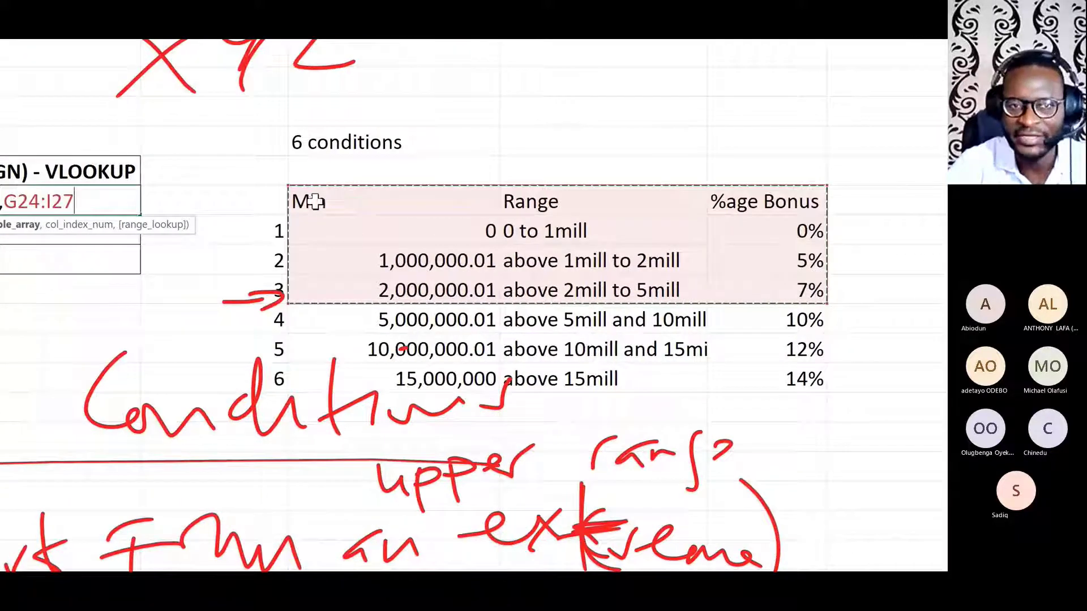
left_click_drag(309, 200, 793, 381)
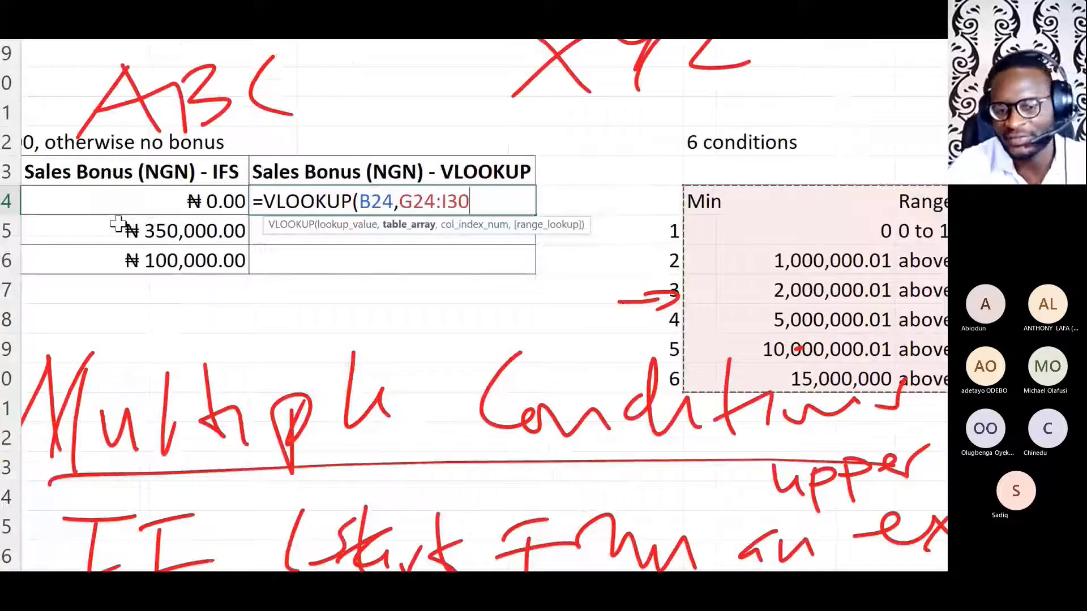
key("F4")
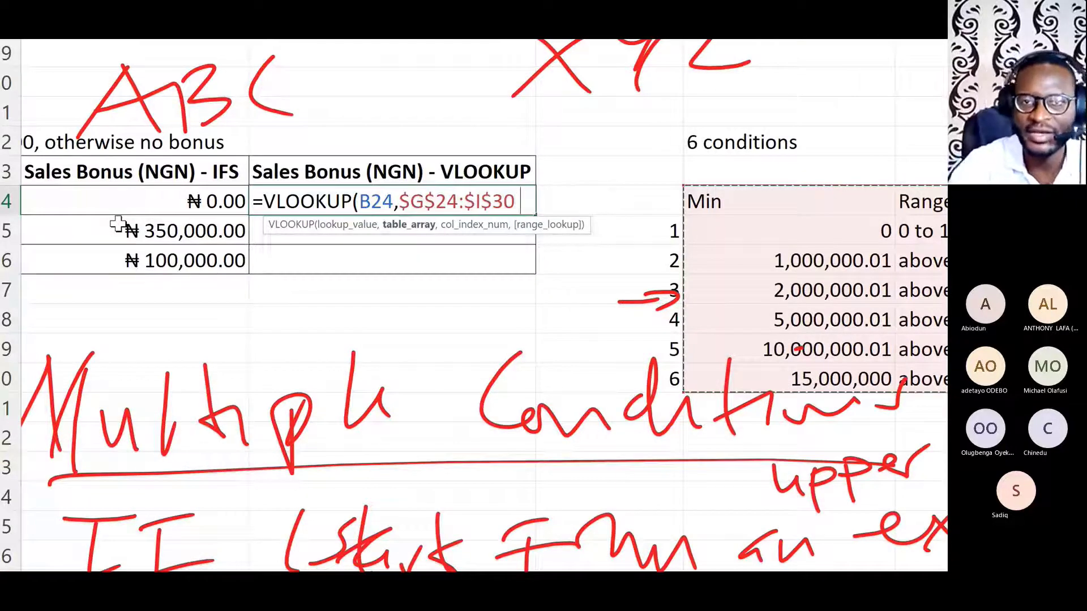
type(",")
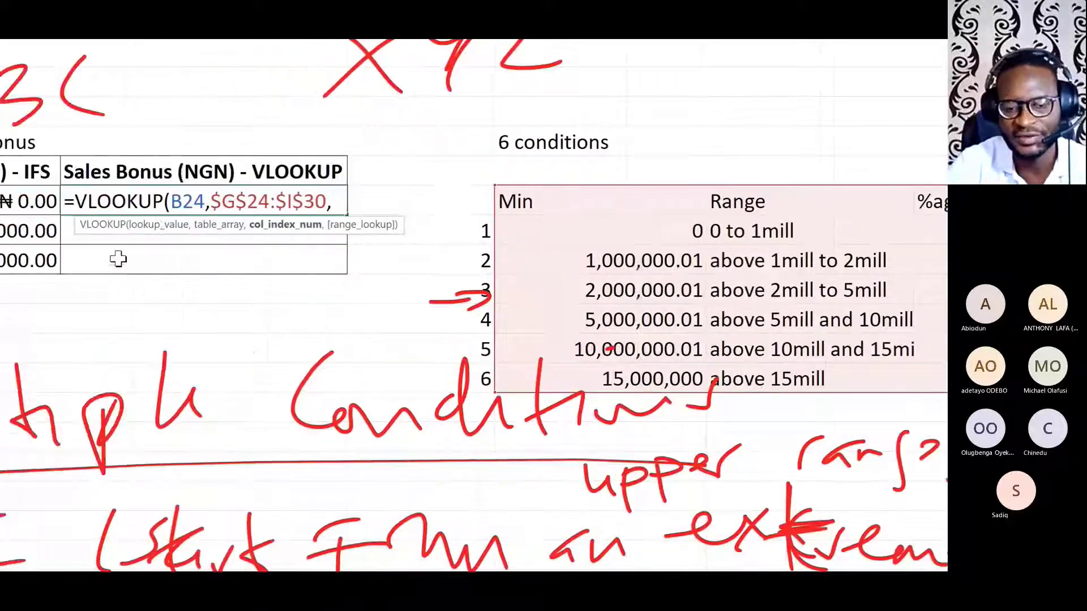
Step: Complete the VLOOKUP with column index 3 and approximate match TRUE, and multiply it by B24
type("3")
type(",true")
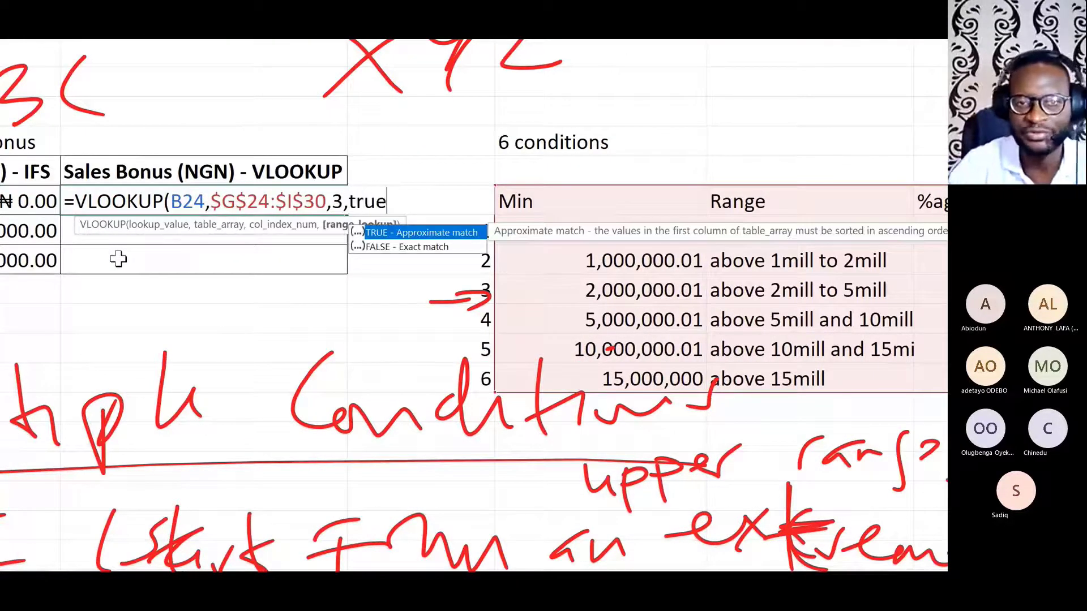
key("Tab")
type(")*")
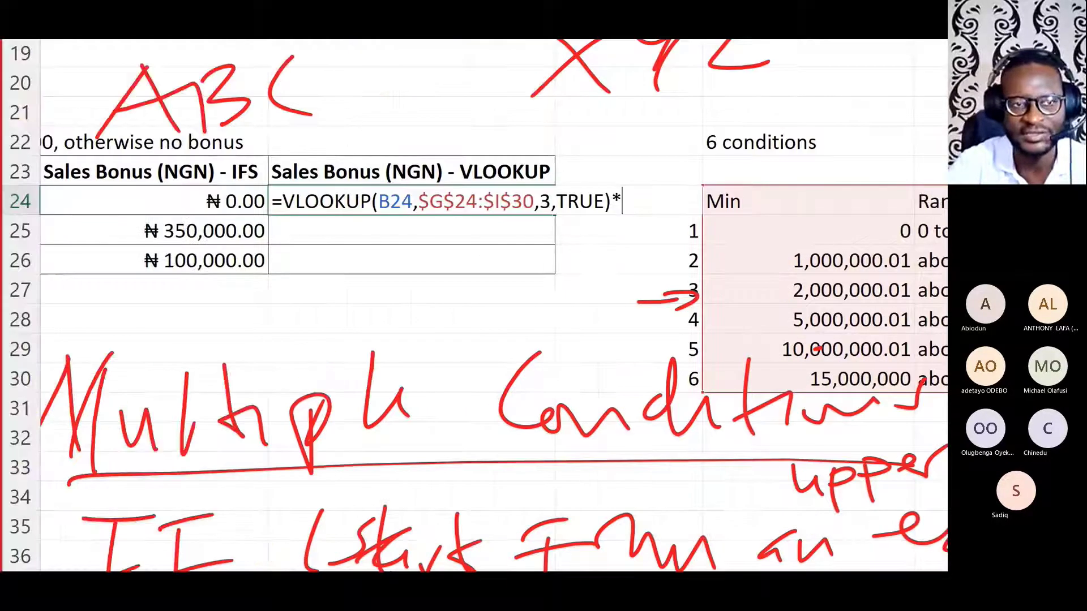
scroll(215, 237, "left", 3)
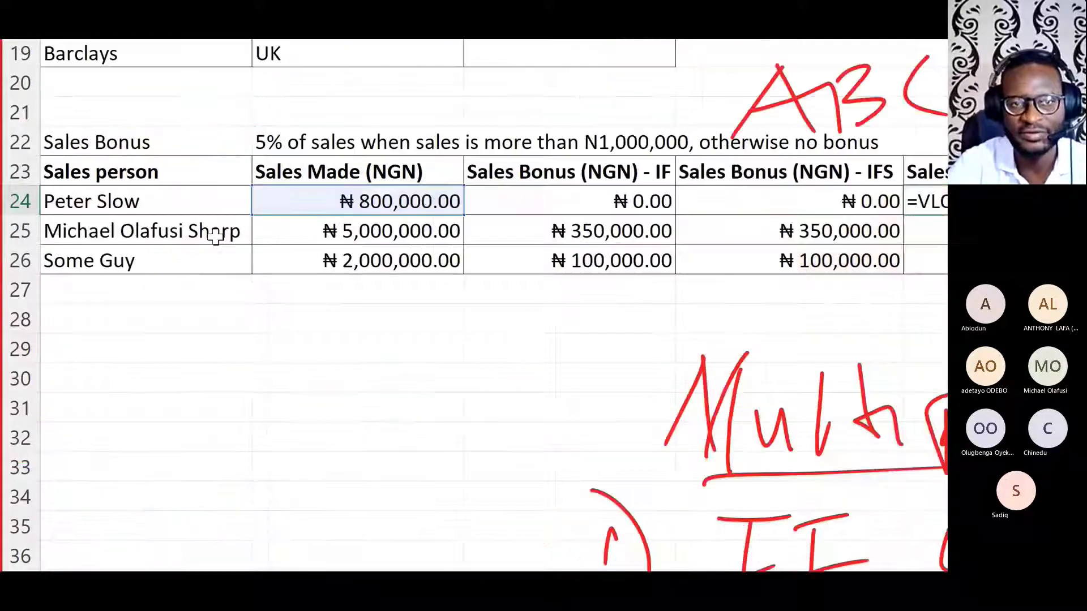
left_click(428, 195)
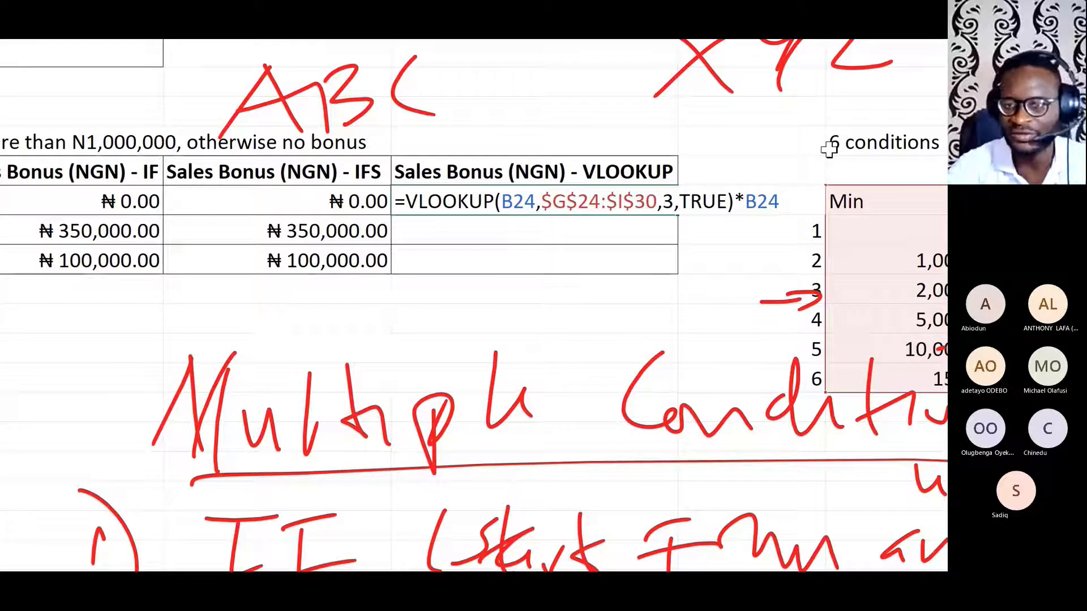
Step: Enter the VLOOKUP formula in E24 and fill it down to E26 for the remaining salespeople
key("Return")
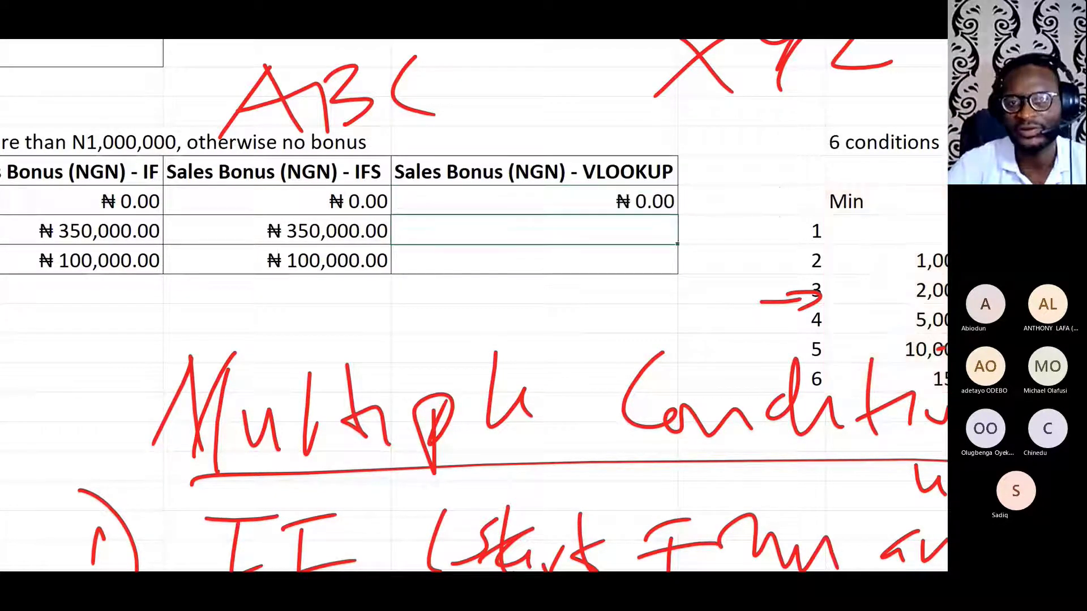
left_click(628, 192)
left_click_drag(678, 216, 683, 264)
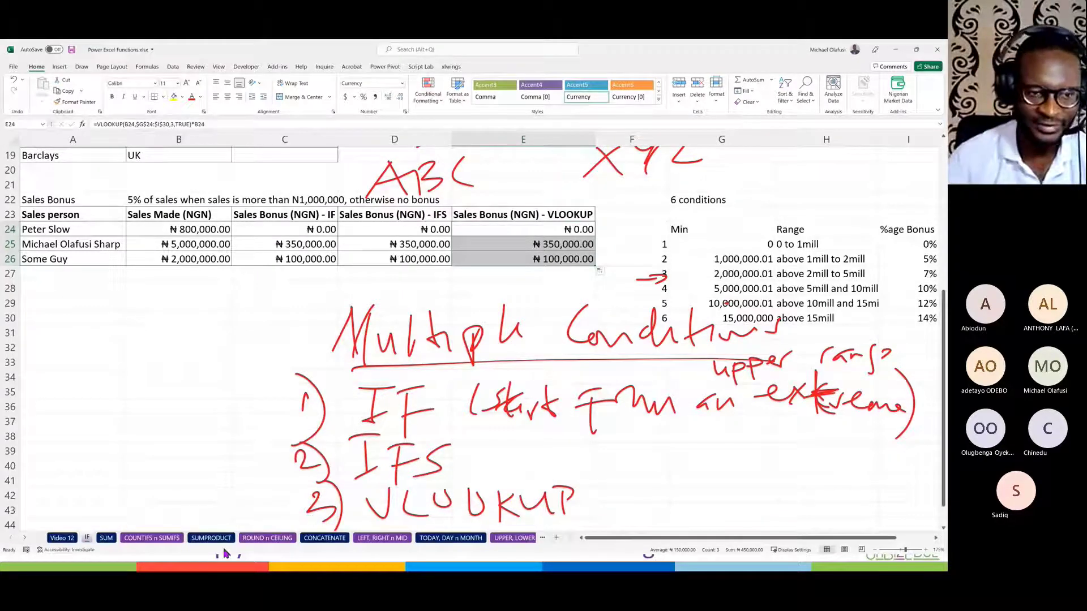
Step: Open the COUNTIFS n SUMIFS sheet and clear the existing results in H3:I5 of the Sales Report
left_click(145, 539)
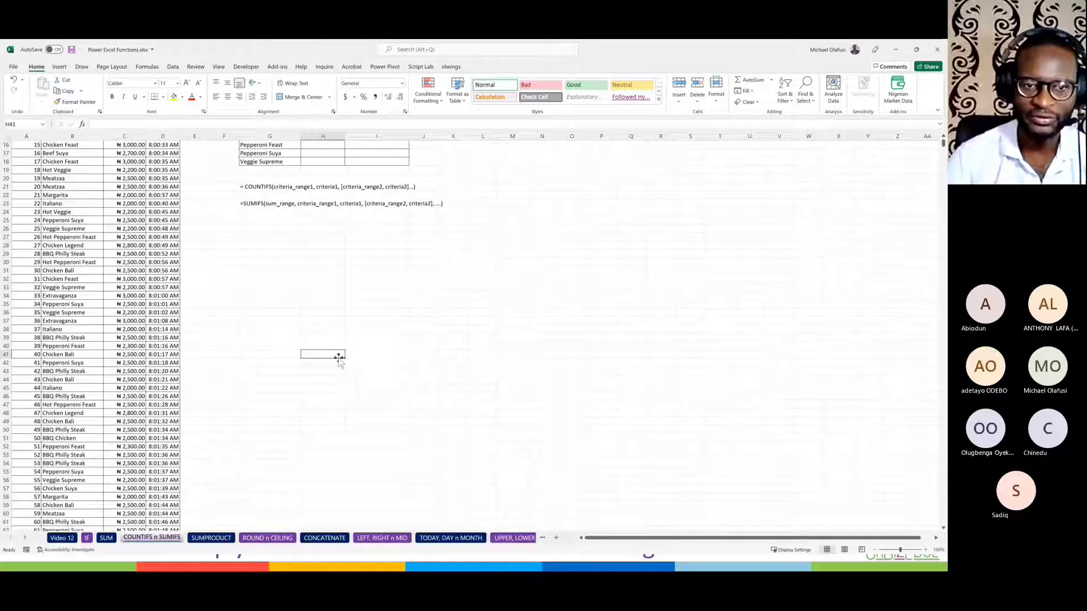
scroll(327, 357, "up", 4)
scroll(338, 358, "up", 6)
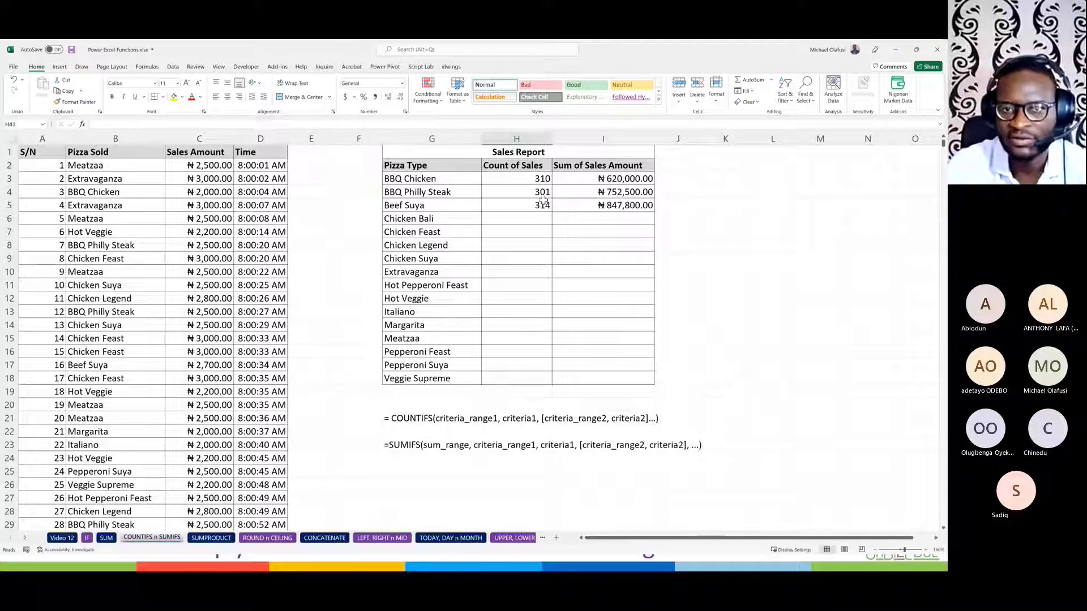
left_click_drag(514, 178, 605, 207)
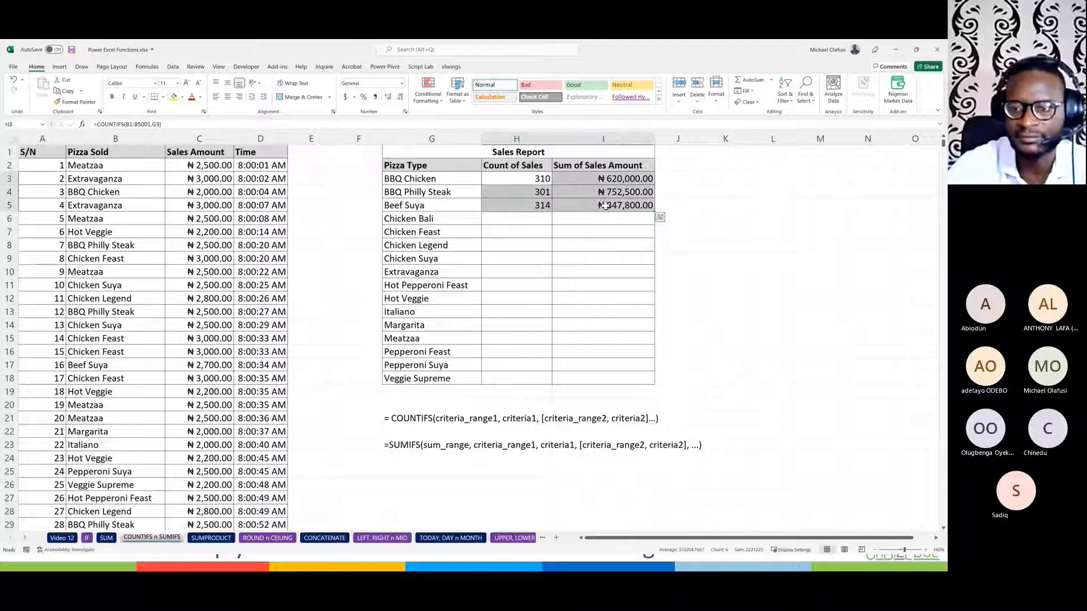
key("Delete")
scroll(667, 291, "up", 1)
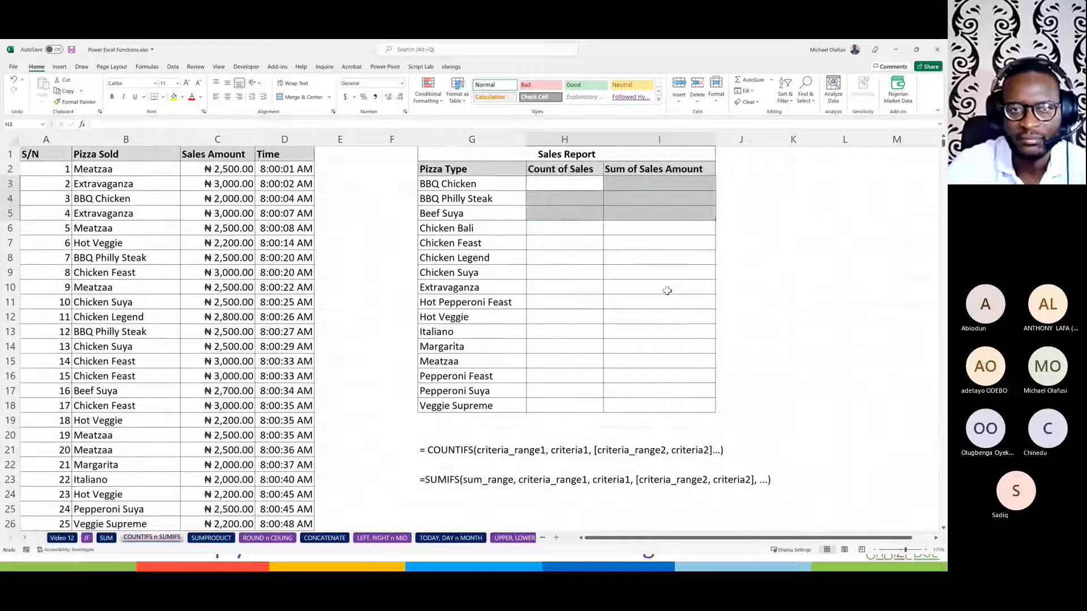
Step: Examine the pizza sales data in columns A to D, especially Pizza Sold and Sales Amount, against the report's pizza types
left_click(589, 268)
left_click(550, 184)
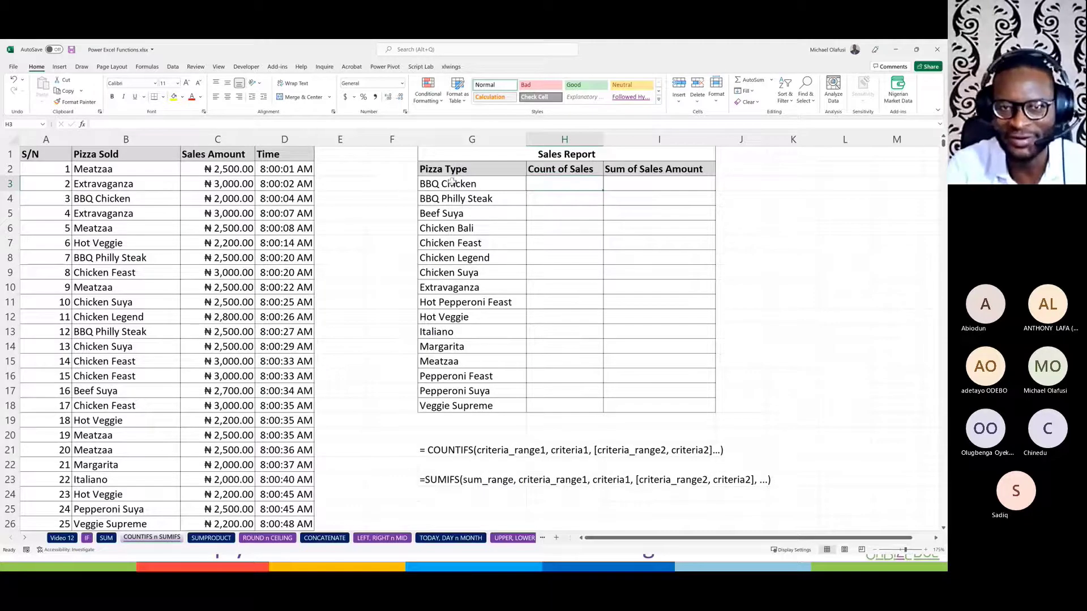
left_click_drag(38, 137, 275, 160)
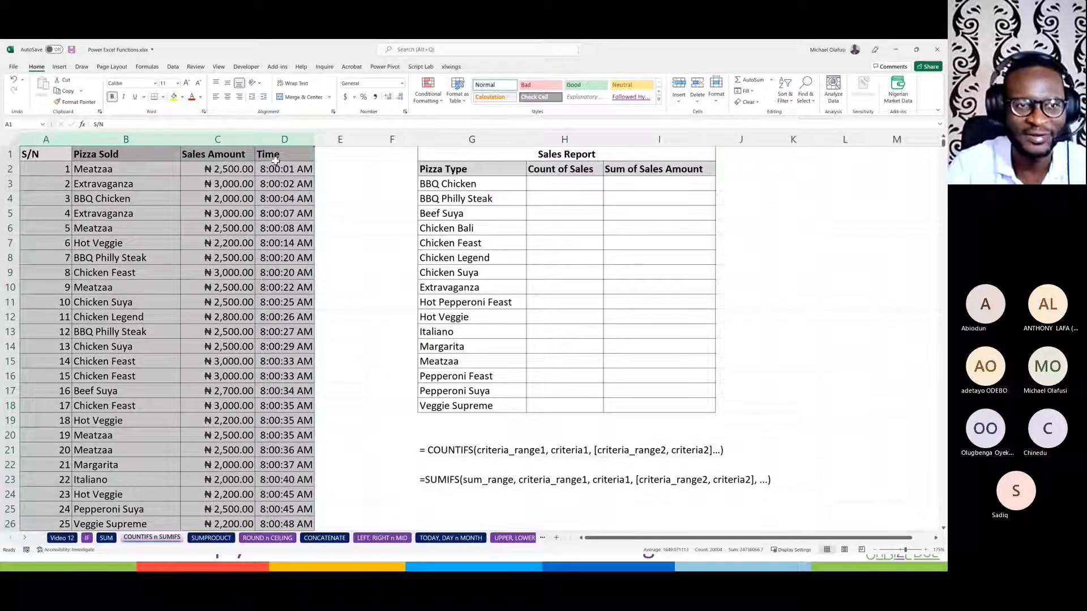
left_click(106, 138)
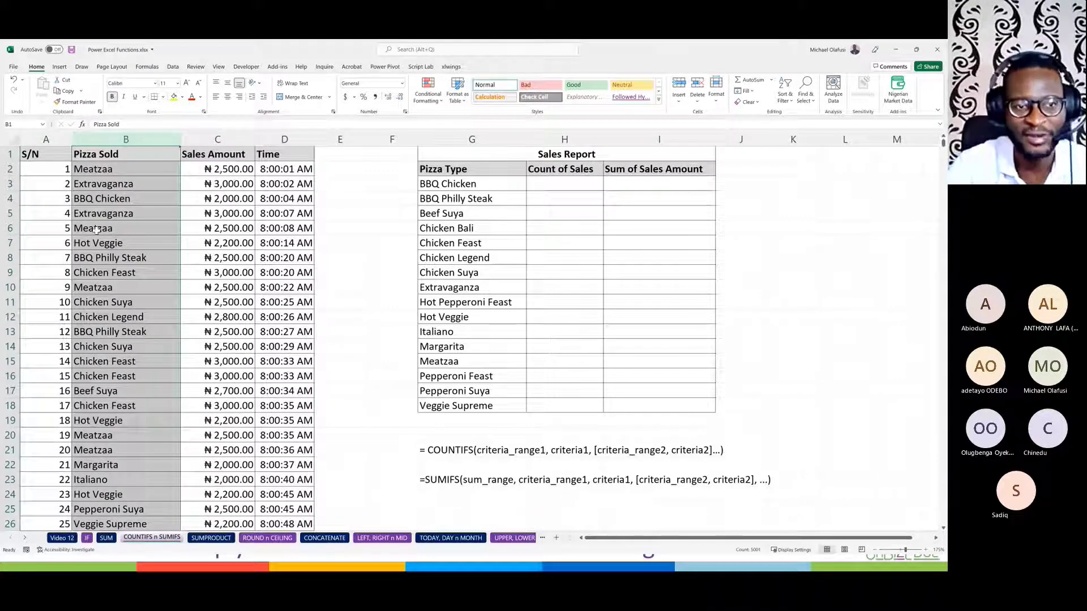
left_click_drag(102, 169, 89, 484)
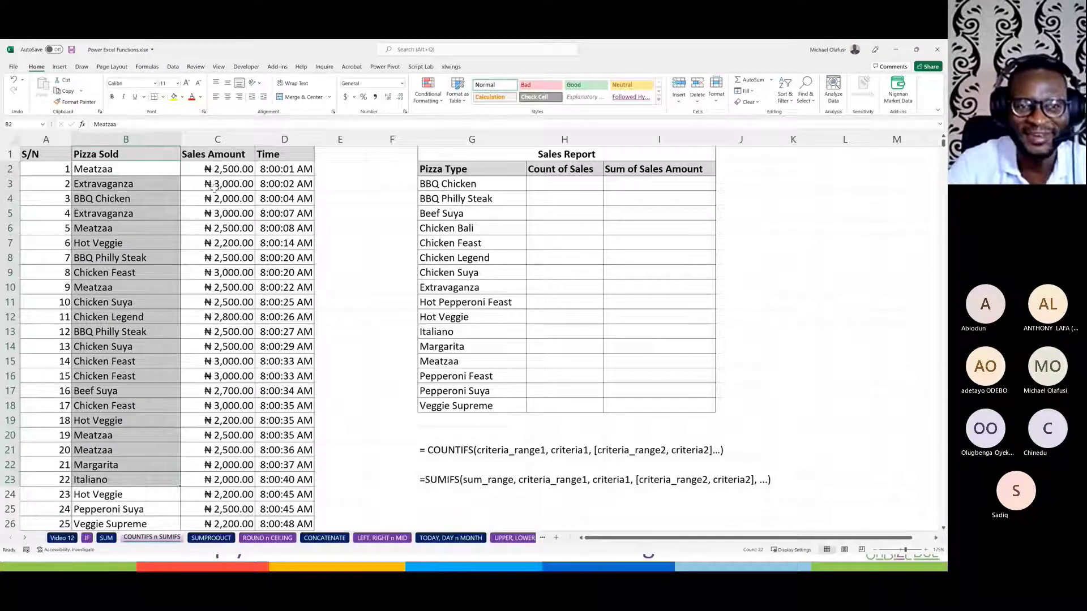
left_click(214, 139)
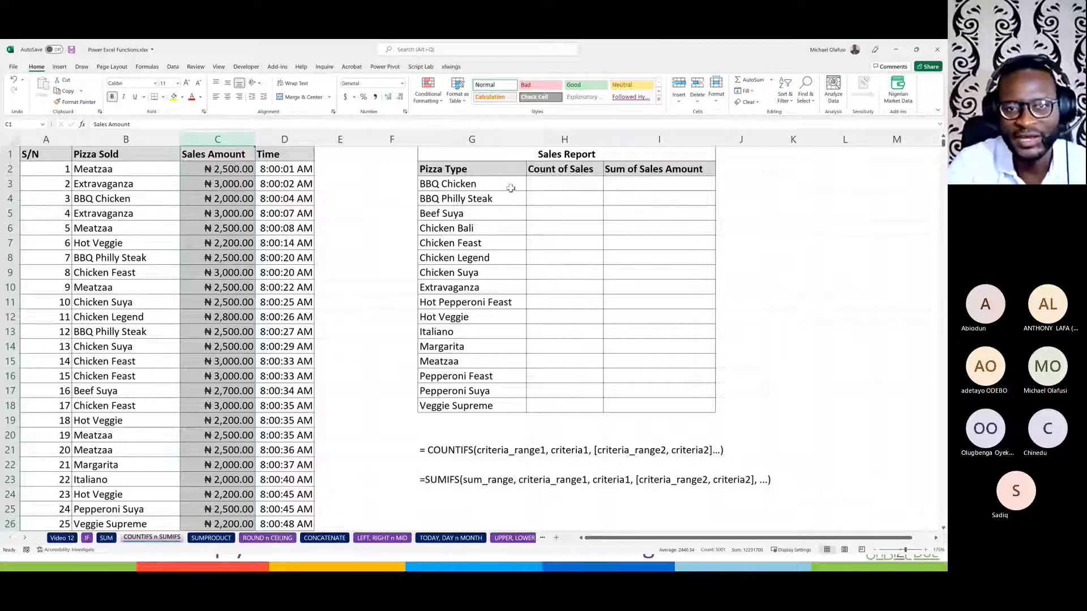
left_click(116, 170)
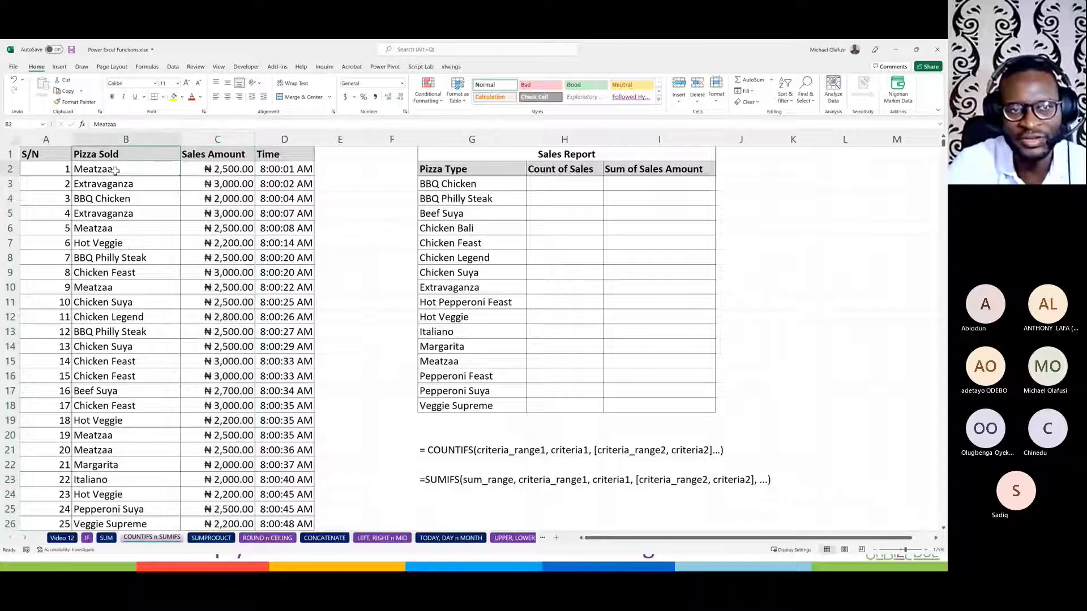
left_click(473, 184)
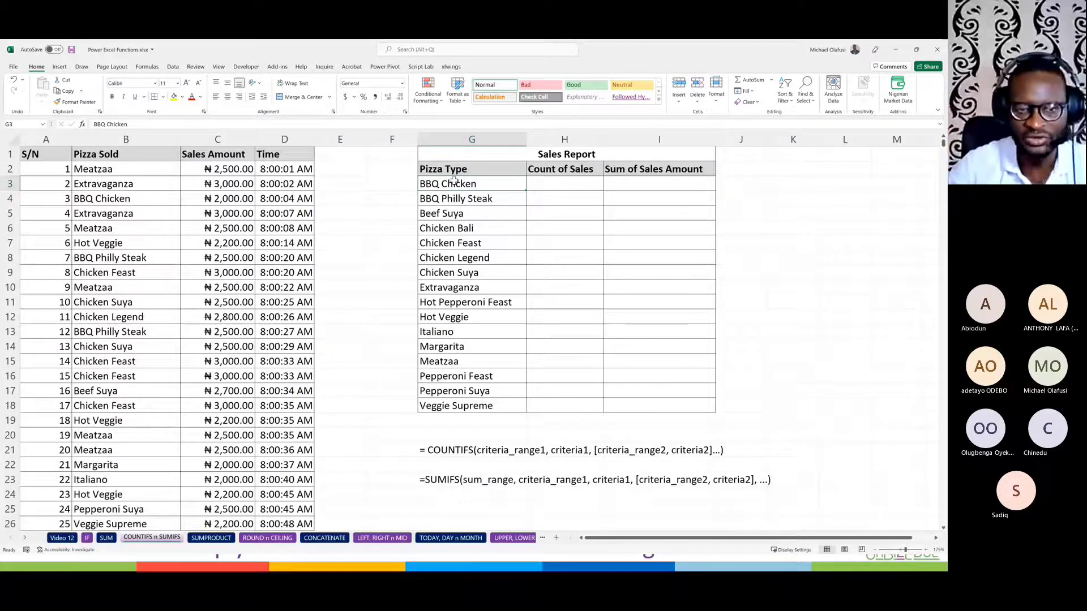
Step: Start a COUNTIF formula in H3 for BBQ Chicken with the whole Pizza Sold column, B:B, as the range
left_click(565, 186)
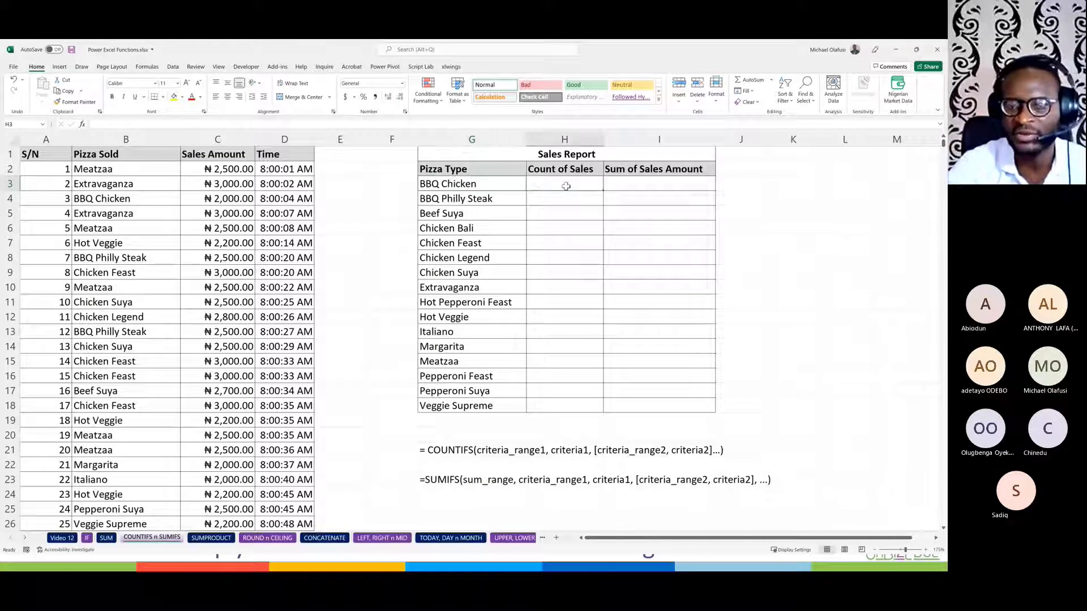
type("=coun")
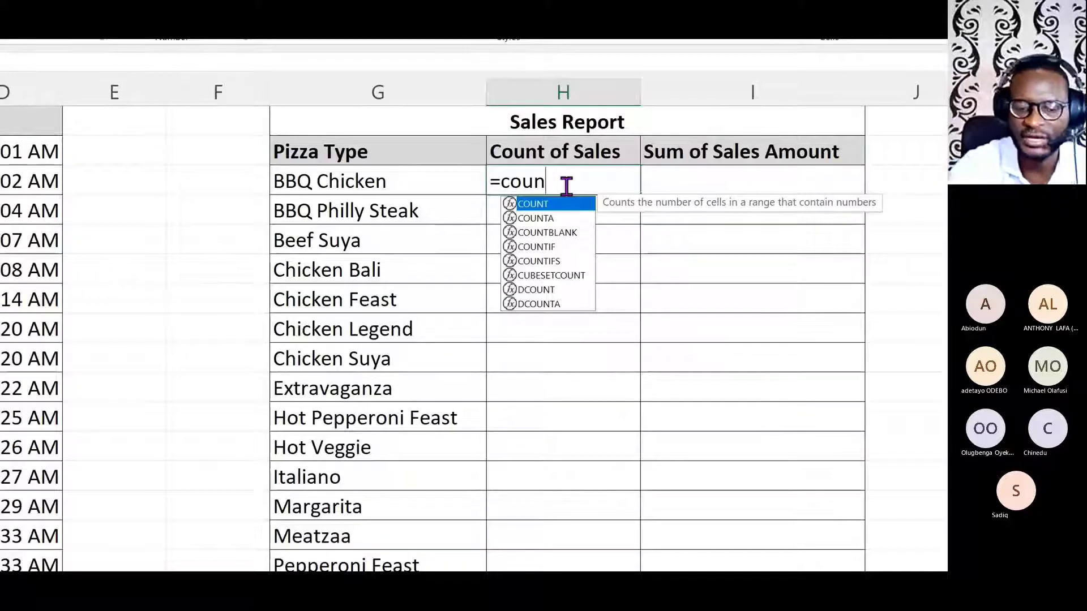
type("tif")
key("Tab")
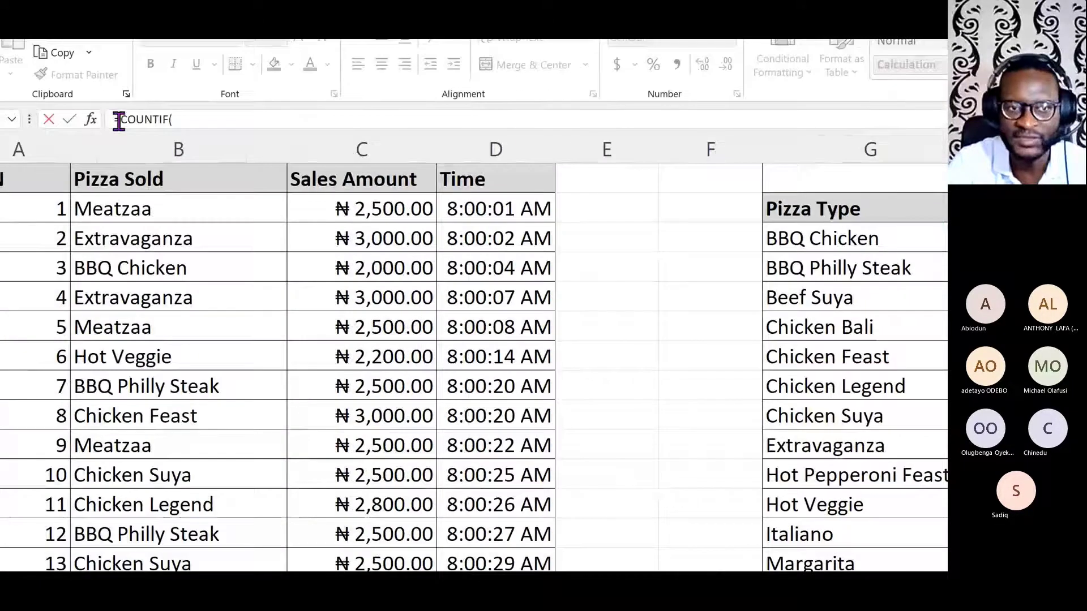
left_click(145, 149)
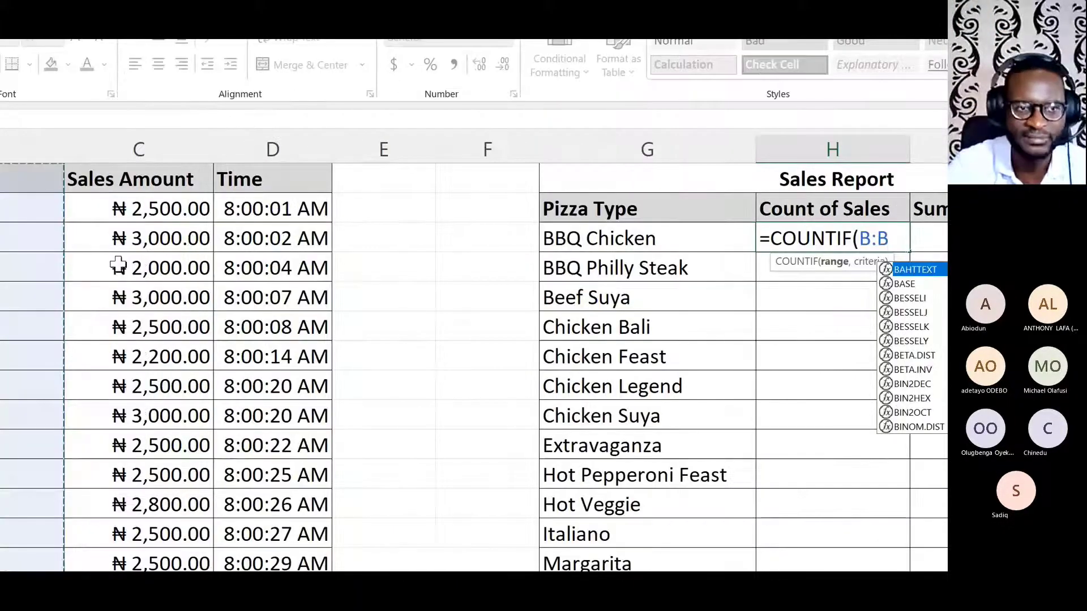
scroll(144, 505, "down", 19)
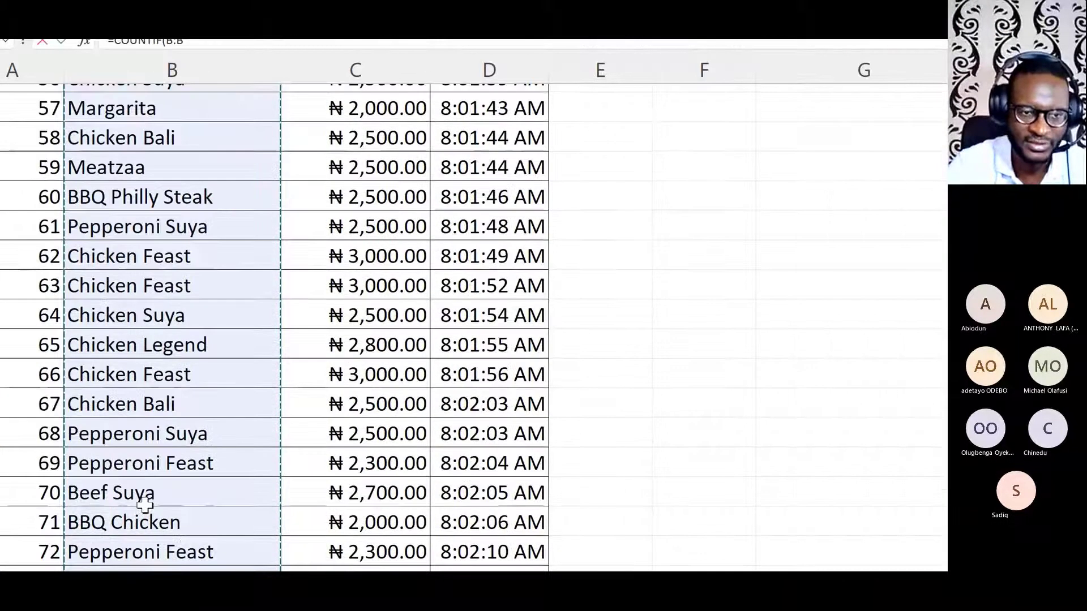
scroll(146, 505, "up", 19)
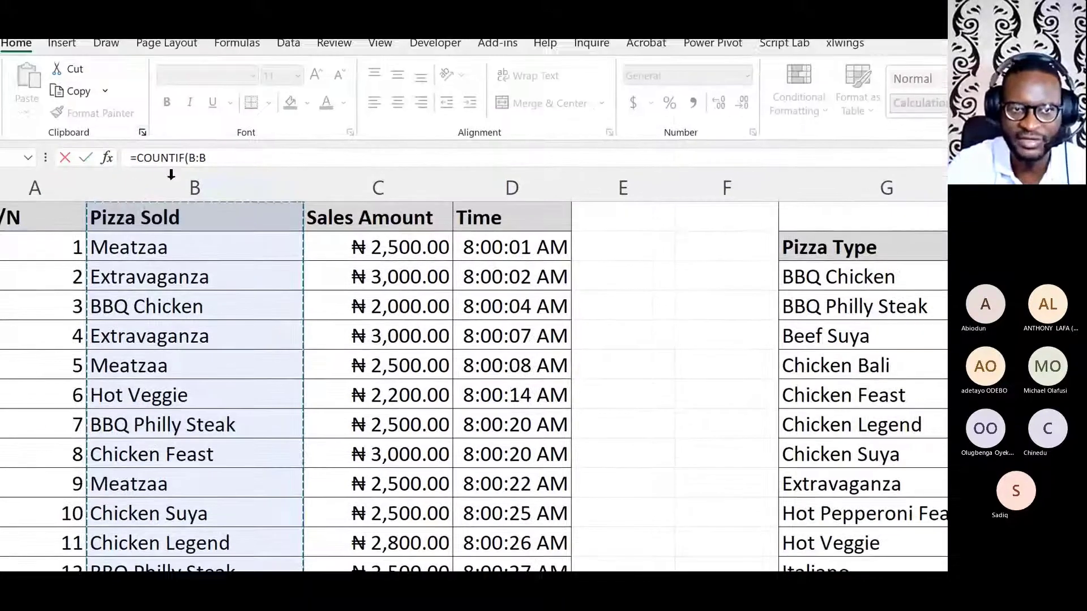
left_click(170, 181)
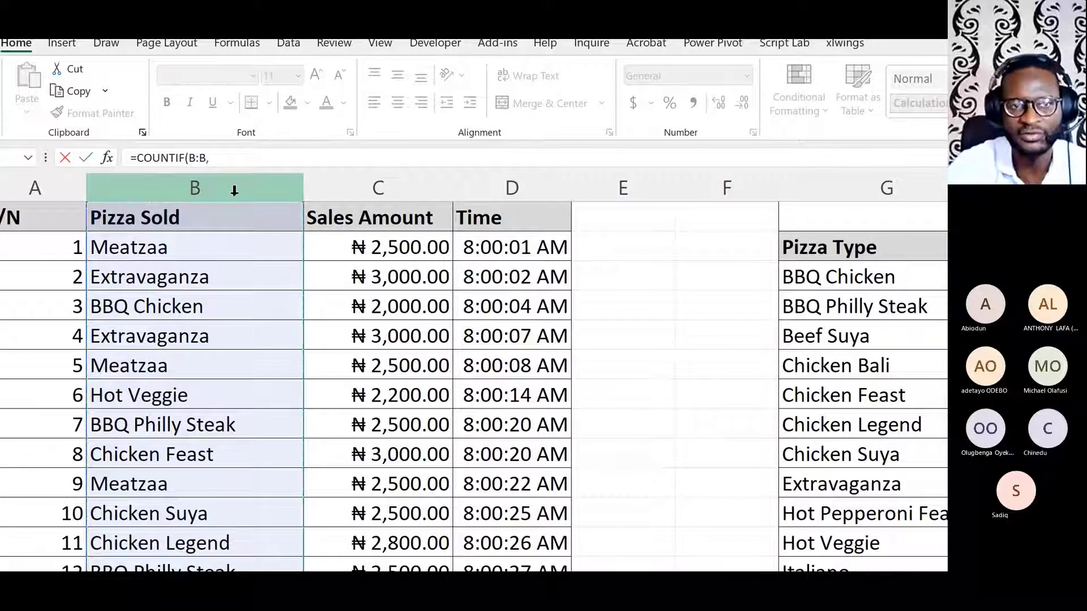
Step: Complete the COUNTIF formula in H3 with G3 as the criterion and fill it down the Count of Sales column to H18
type(",")
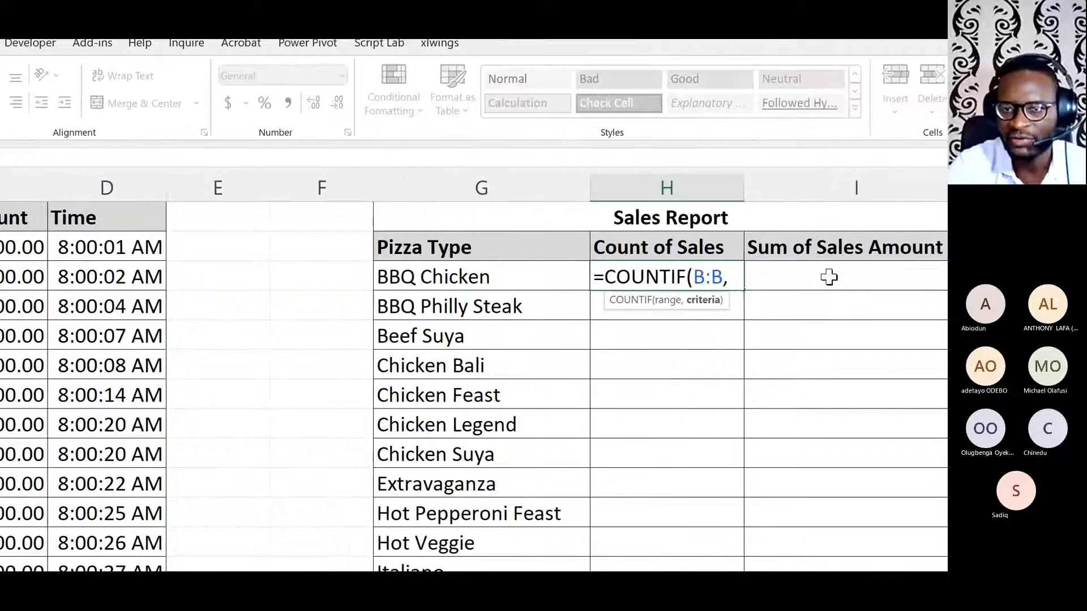
left_click(682, 276)
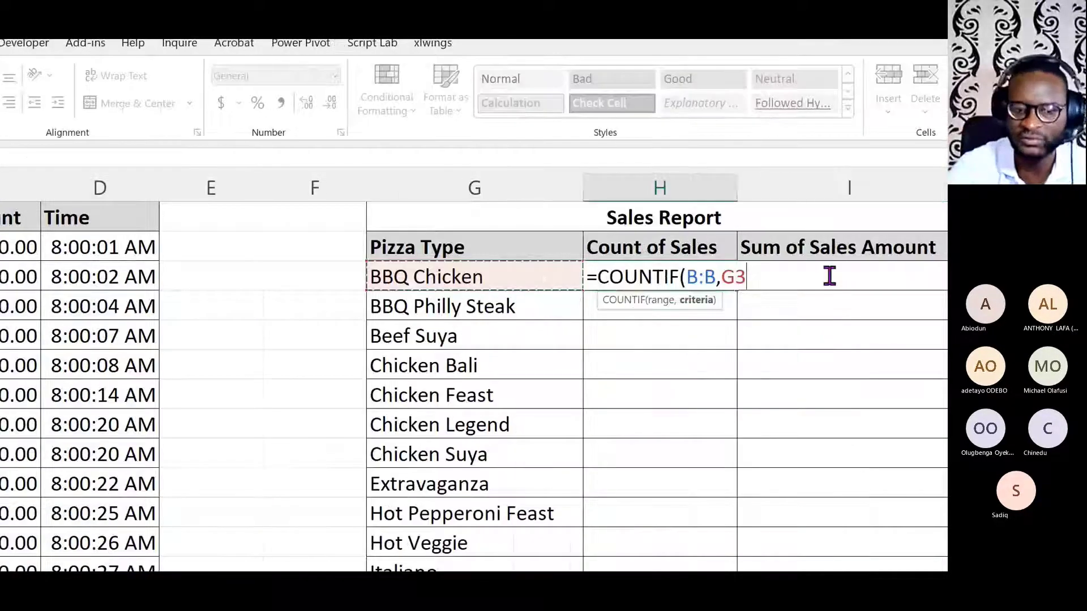
type(")")
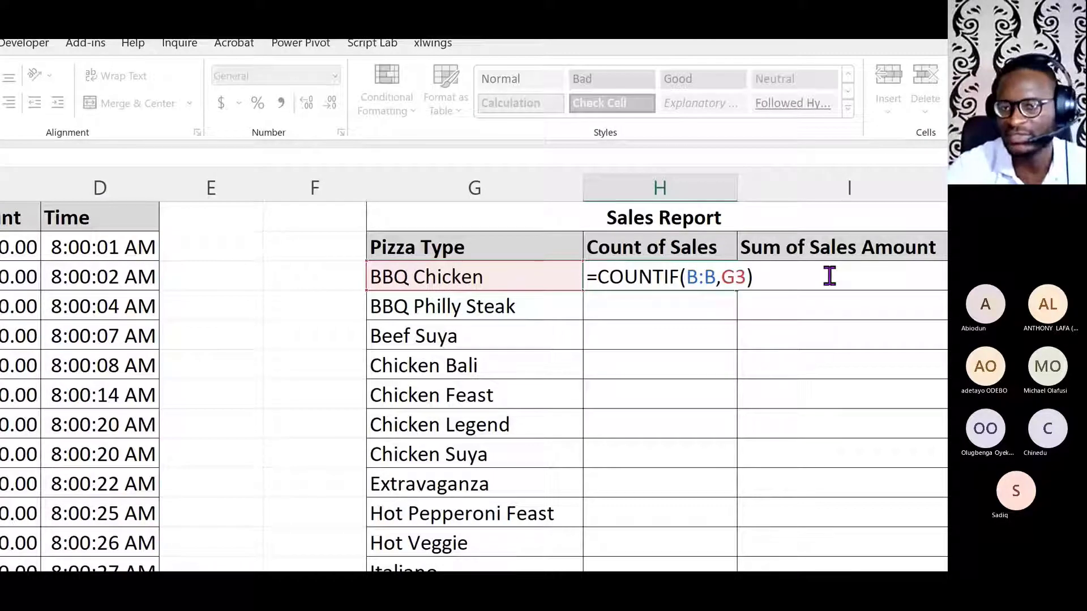
key("Return")
left_click(730, 276)
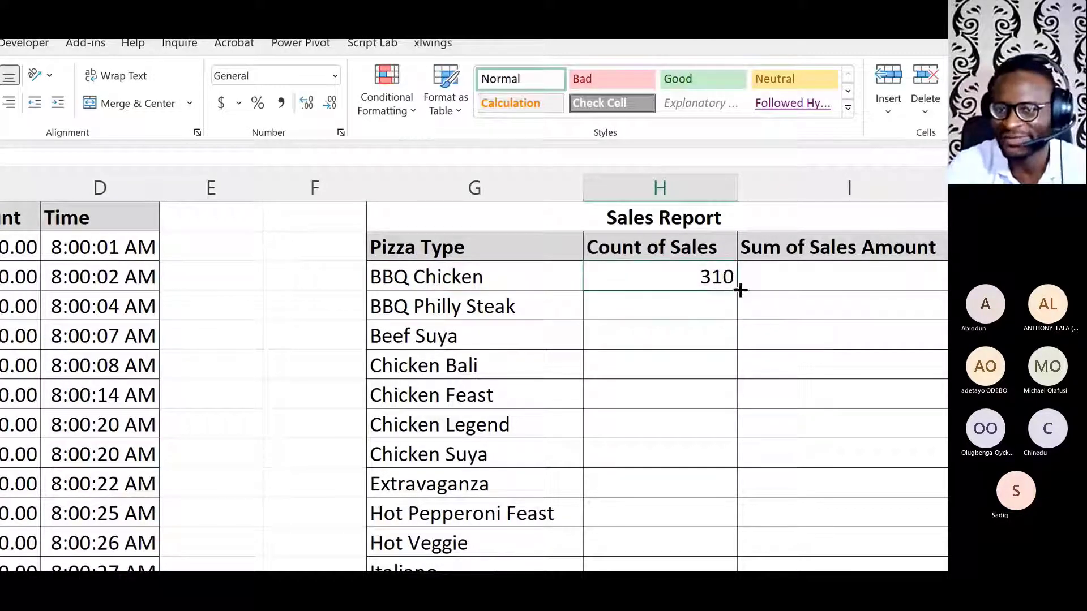
double_click(736, 289)
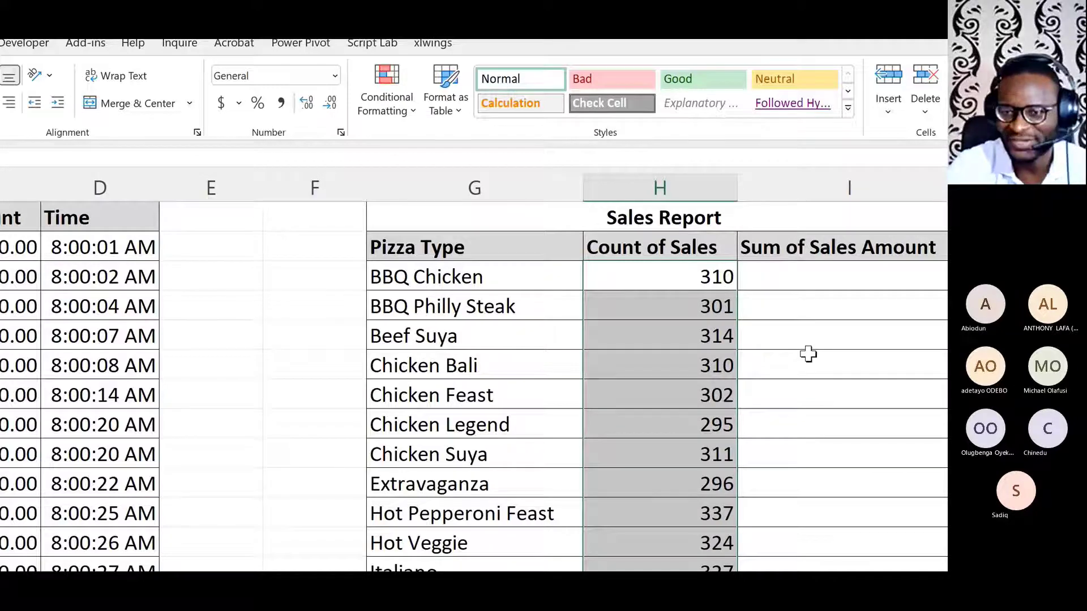
scroll(674, 455, "down", 4)
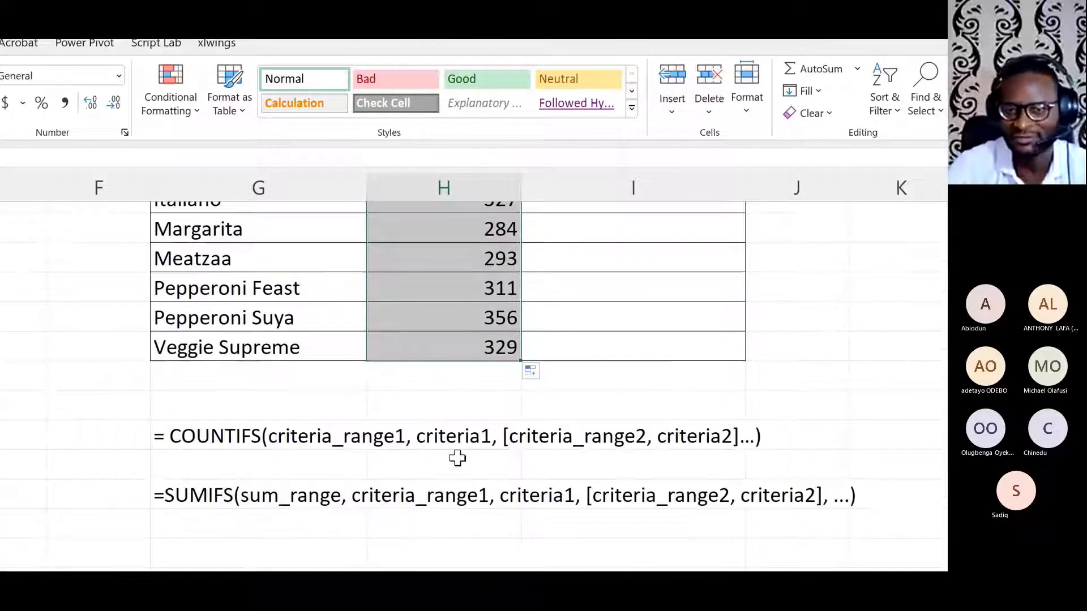
scroll(457, 458, "up", 4)
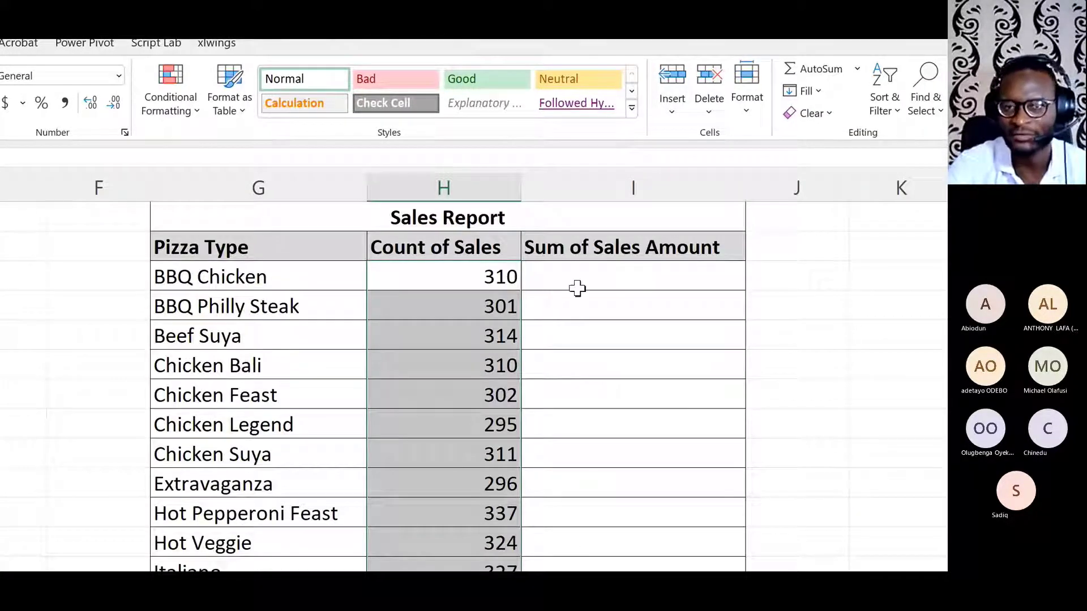
Step: Start a SUMIF formula in I3 for BBQ Chicken with the whole Pizza Sold column, B:B, as the range
left_click(590, 278)
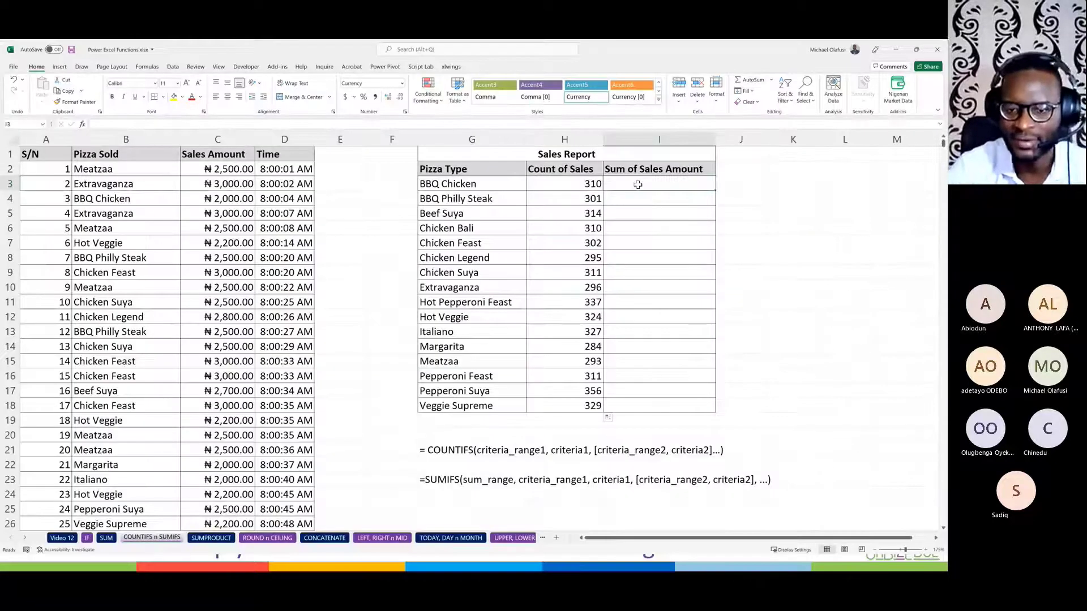
type("=sum")
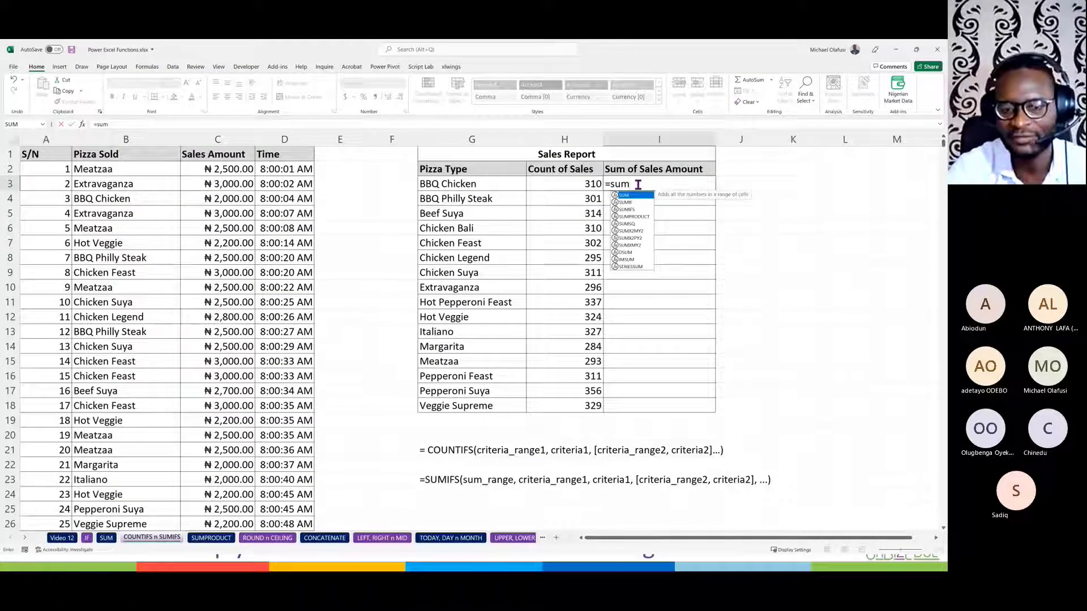
type("if")
key("Tab")
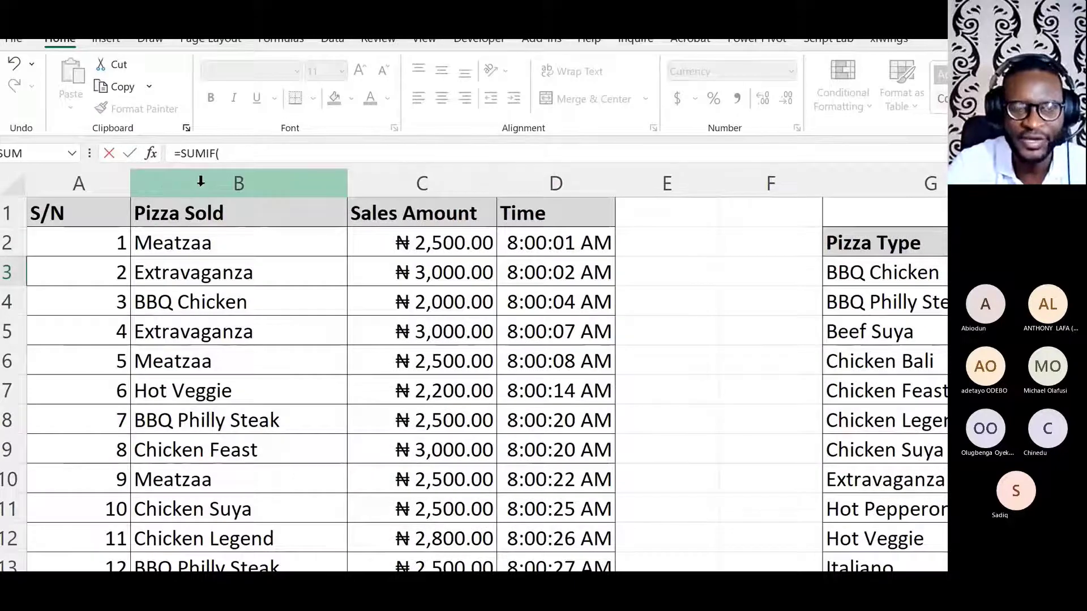
left_click(200, 181)
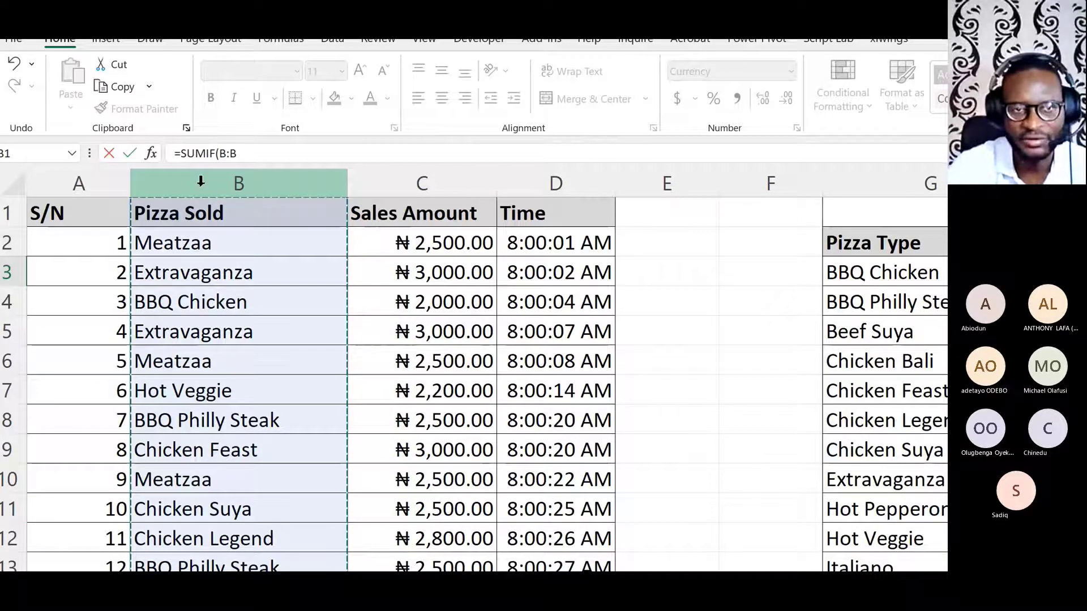
type(",")
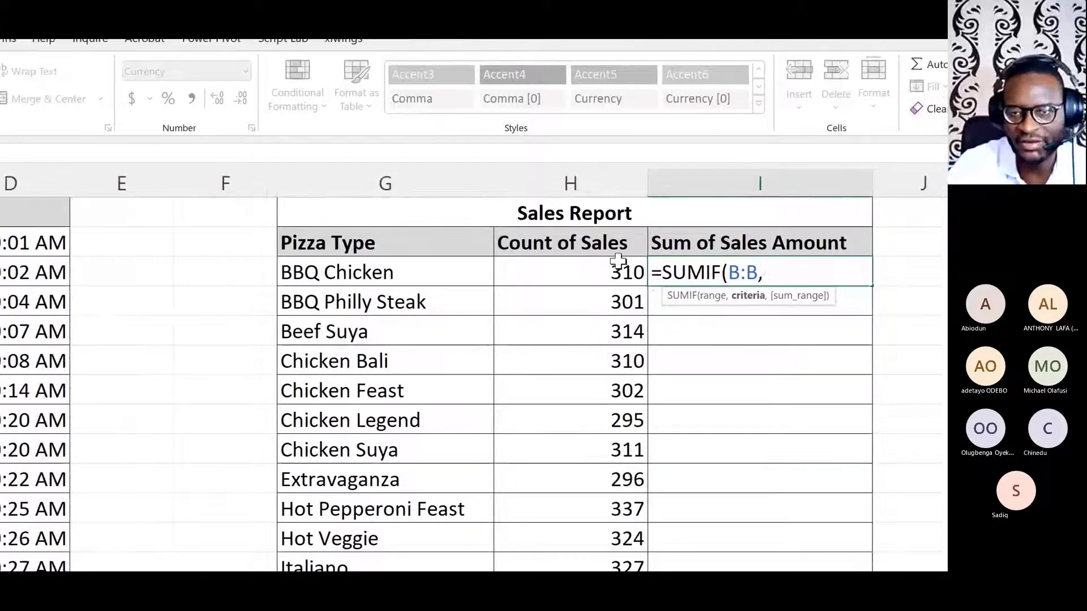
Step: Complete the SUMIF in I3 with G3 as criterion and C:C as sum range, and fill it down to I18
left_click(371, 273)
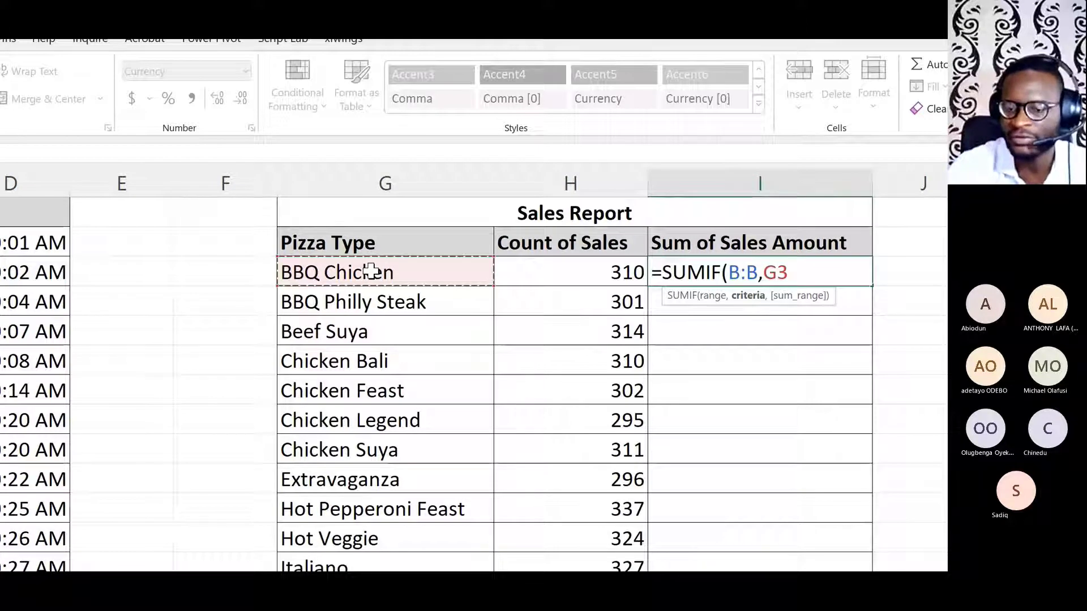
type(",")
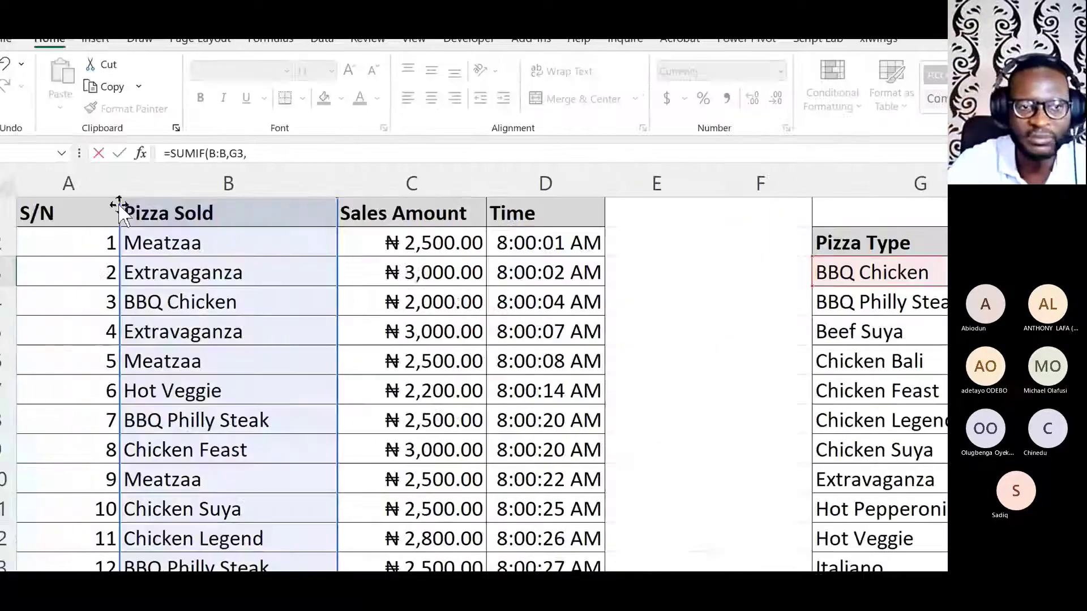
left_click(460, 183)
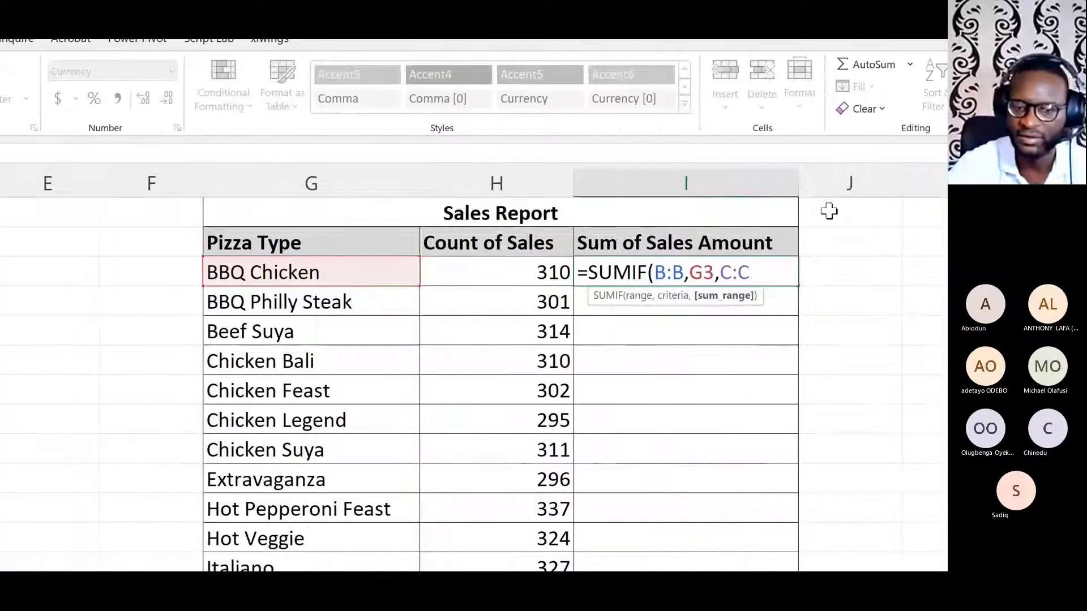
type(")")
key("Return")
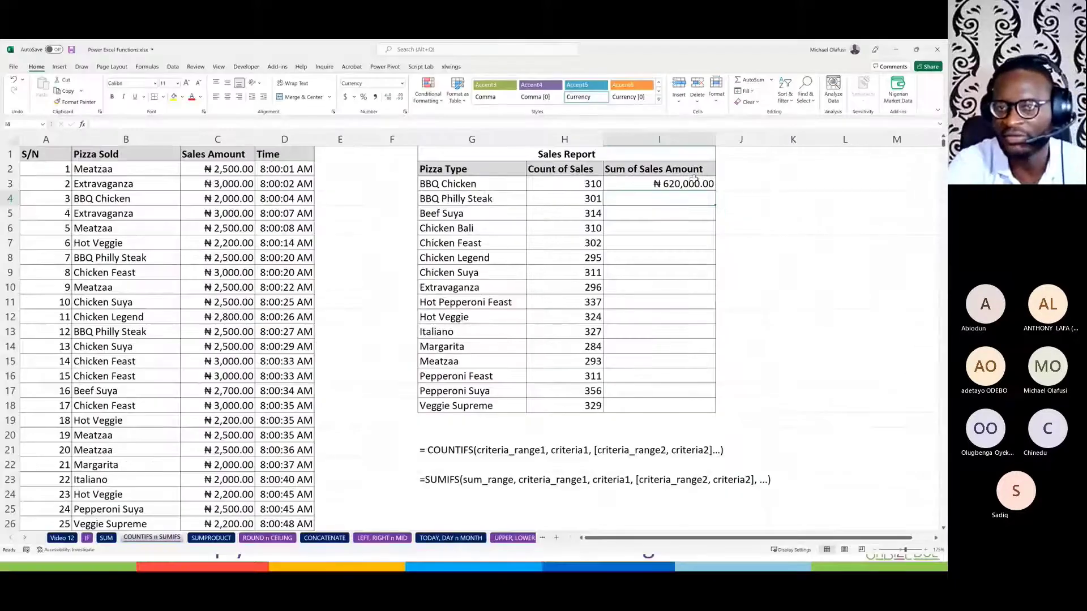
left_click(759, 267)
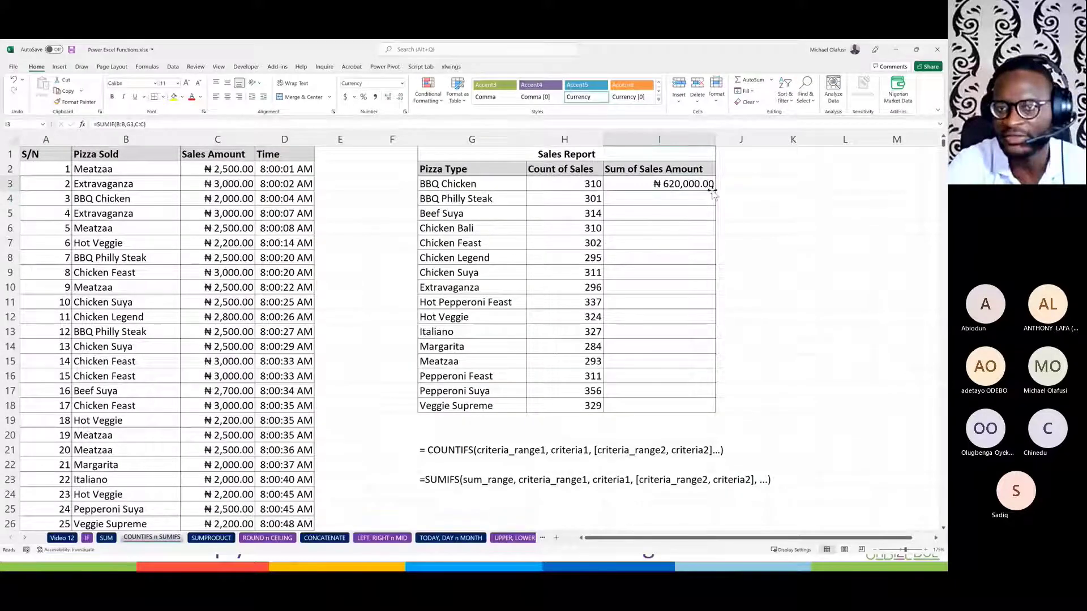
double_click(713, 192)
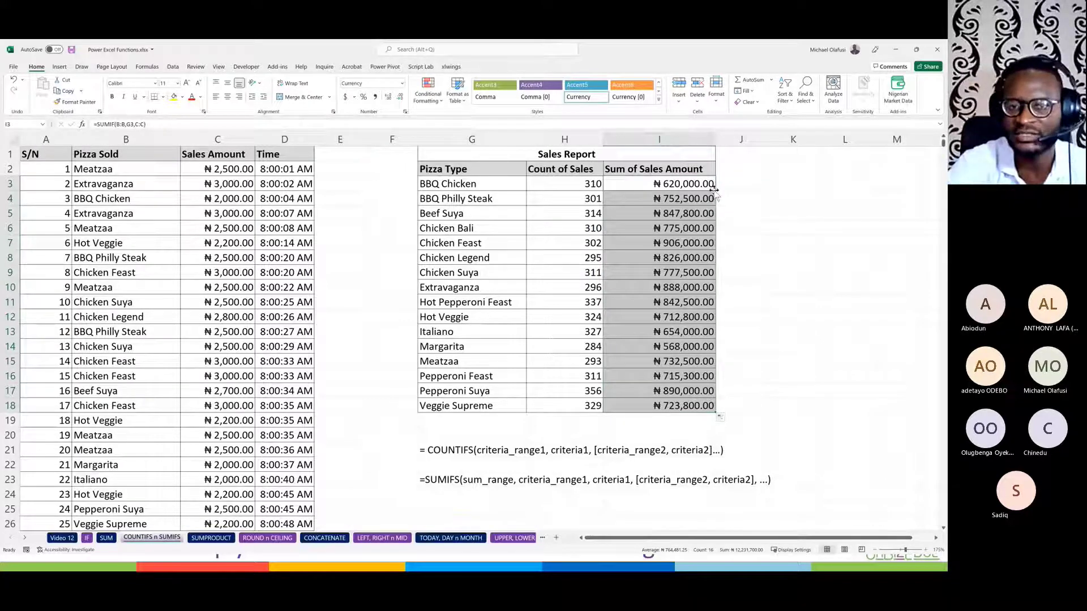
left_click(410, 300)
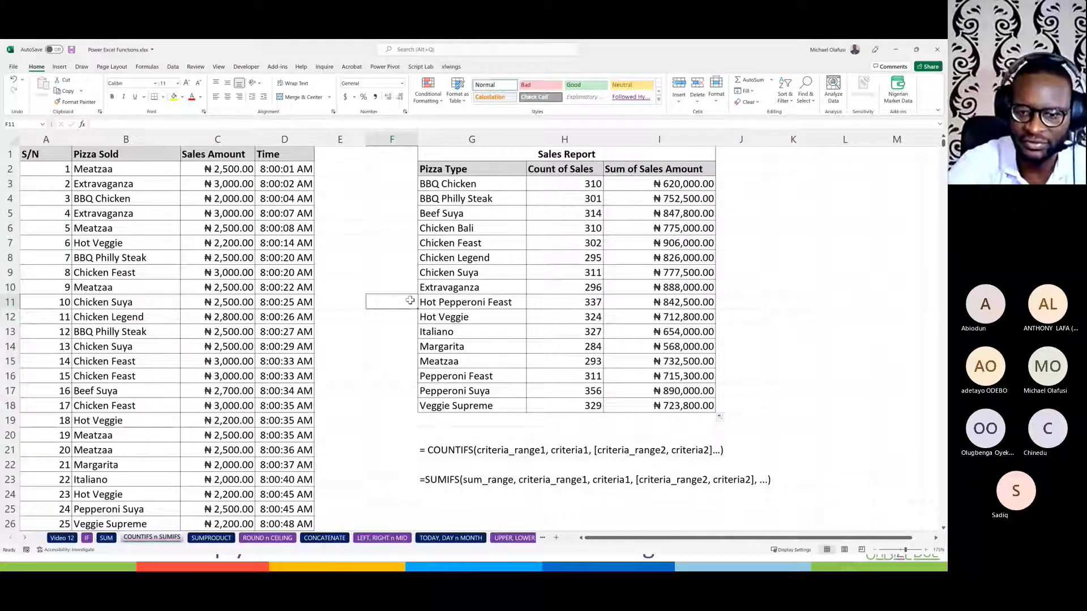
Step: Look through the list of recently opened workbooks for another practice file
key("ctrl+0")
key("ctrl+z")
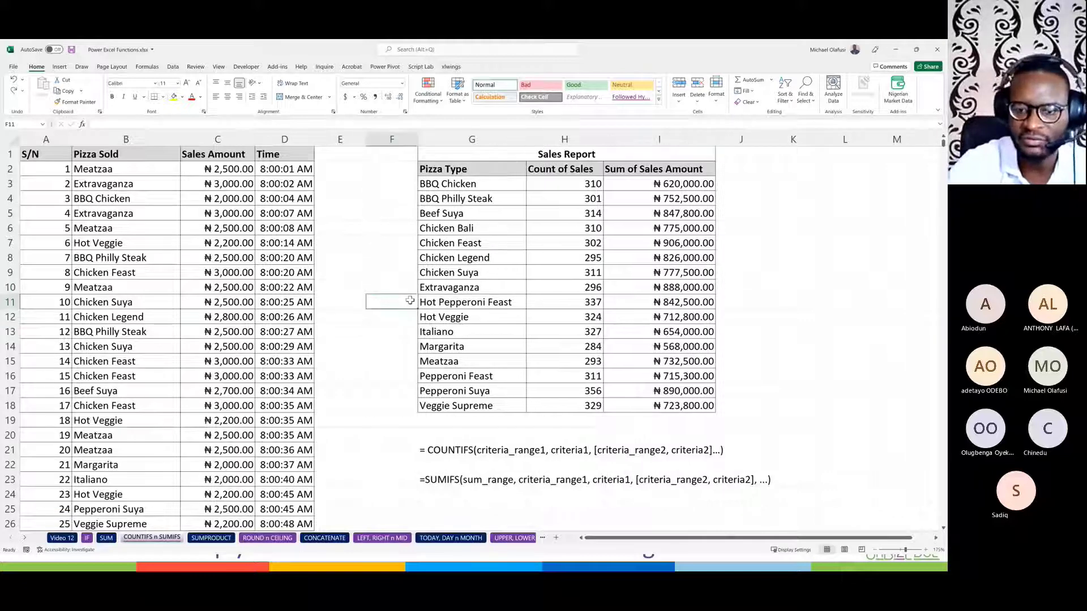
key("ctrl+o")
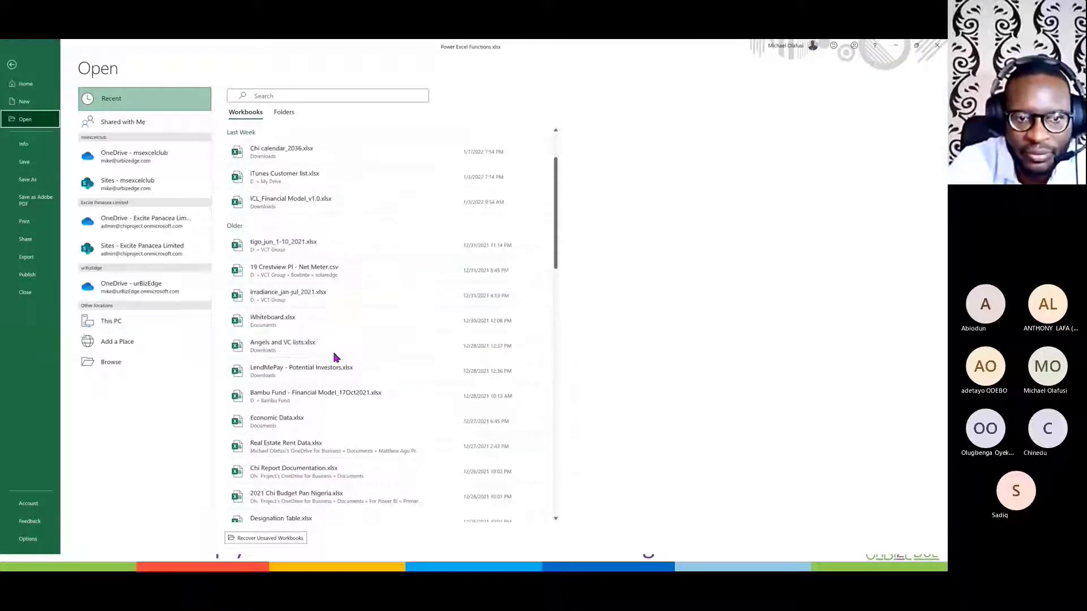
scroll(334, 357, "down", 10)
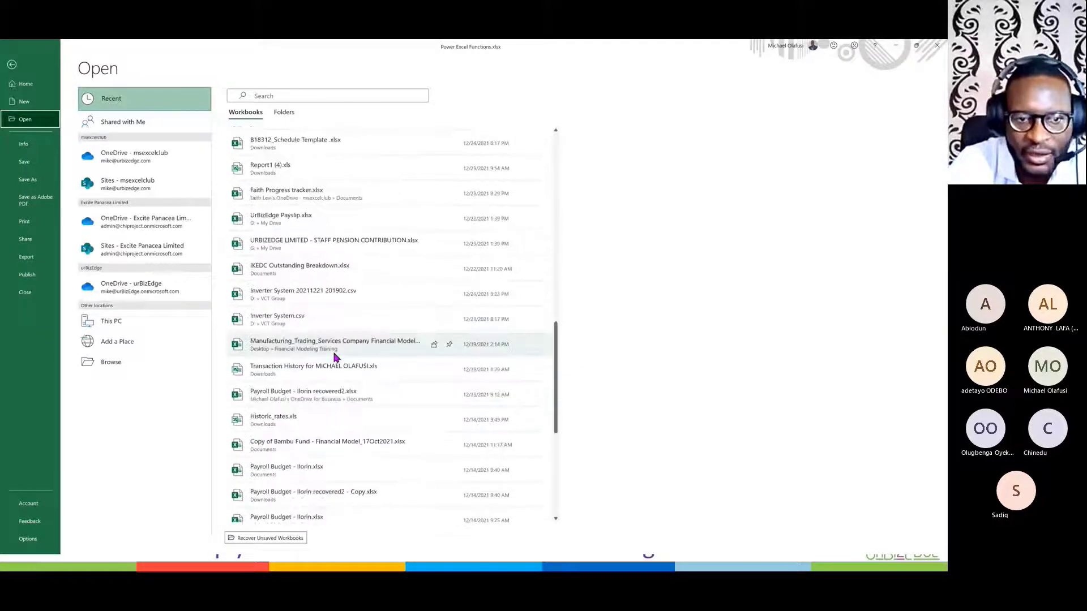
scroll(334, 356, "down", 5)
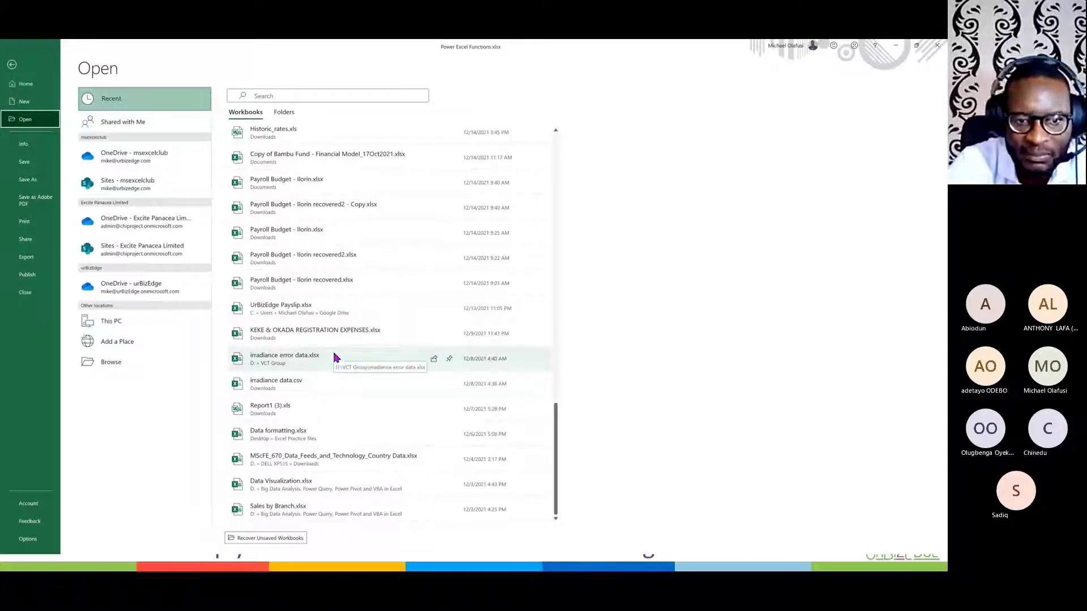
scroll(334, 356, "up", 1)
scroll(334, 357, "up", 1)
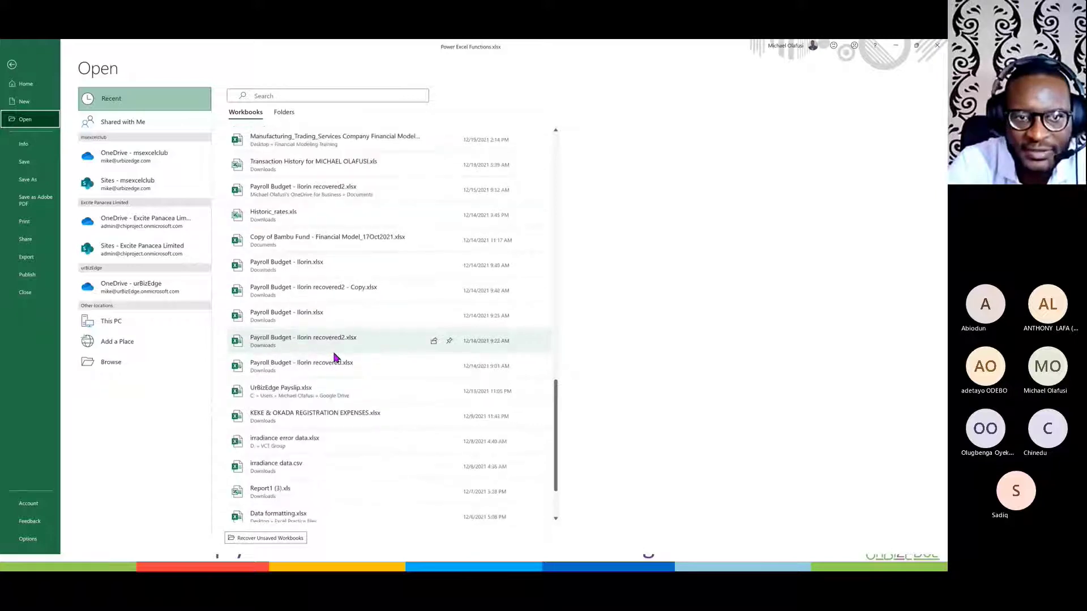
scroll(334, 357, "up", 3)
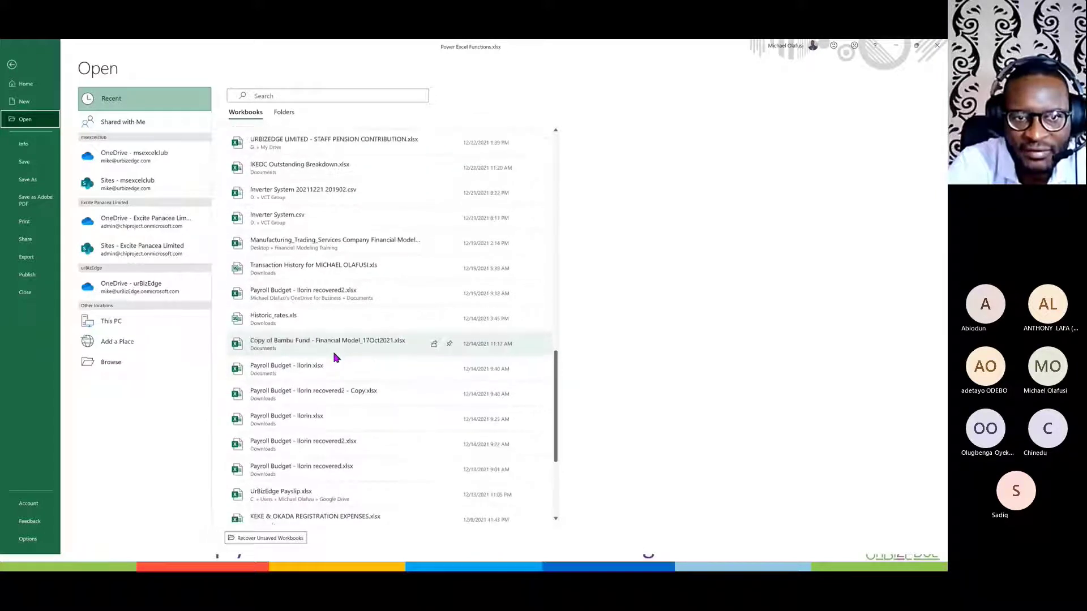
scroll(334, 357, "up", 5)
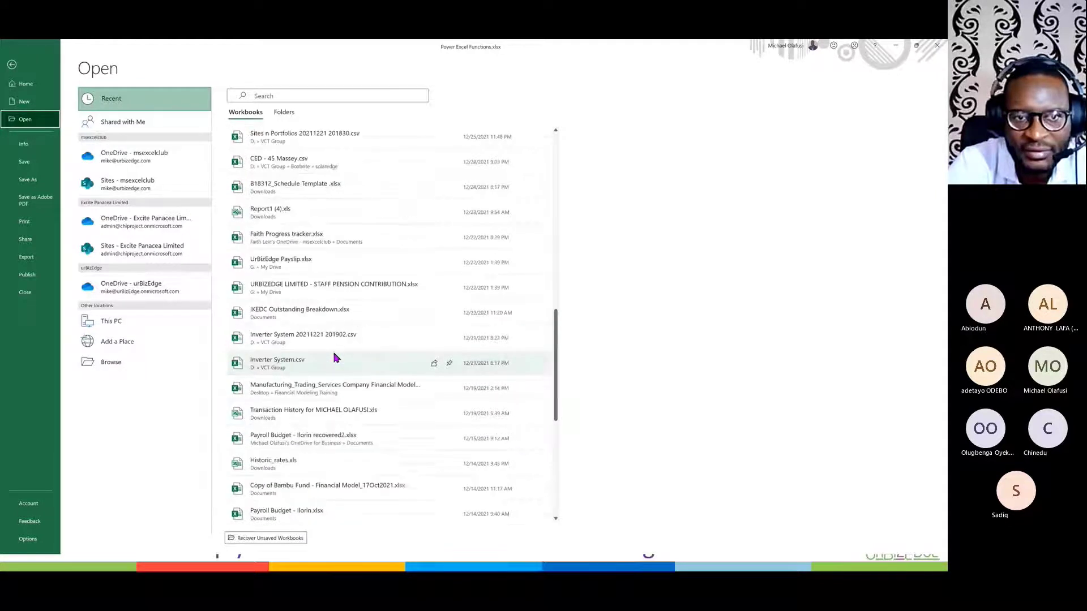
scroll(334, 357, "up", 6)
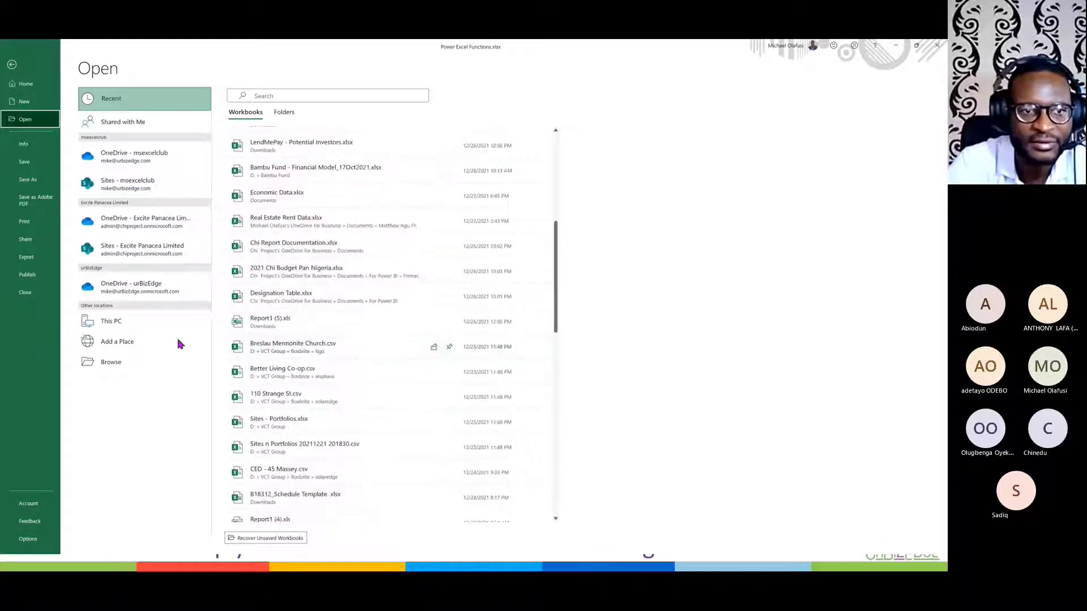
Step: Browse the computer for a workbook, checking the quick-access Documents folder and looking through the Excel files in Downloads
left_click(112, 363)
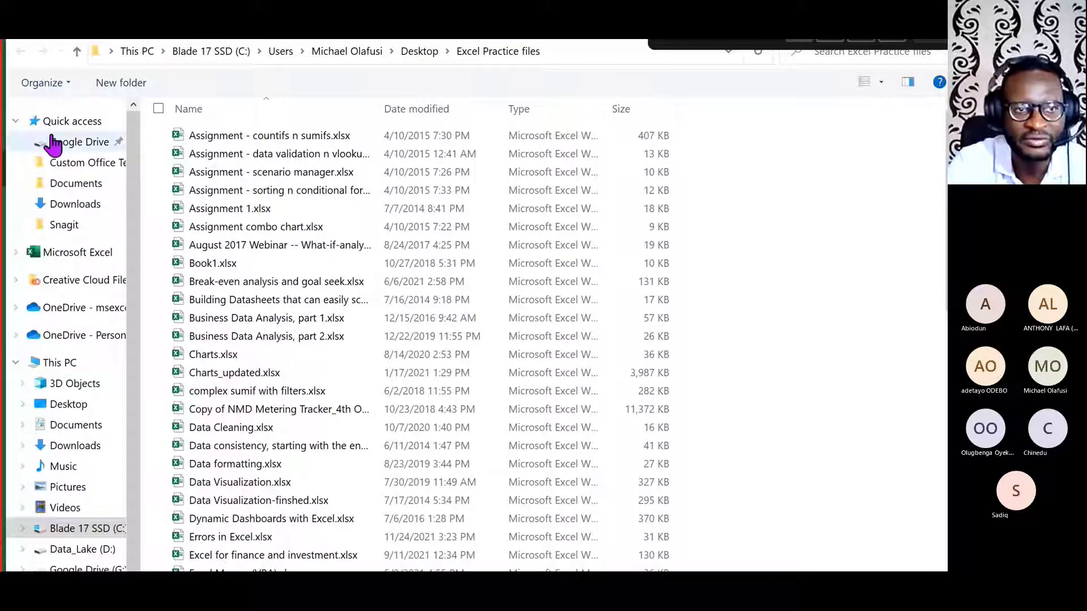
left_click(67, 184)
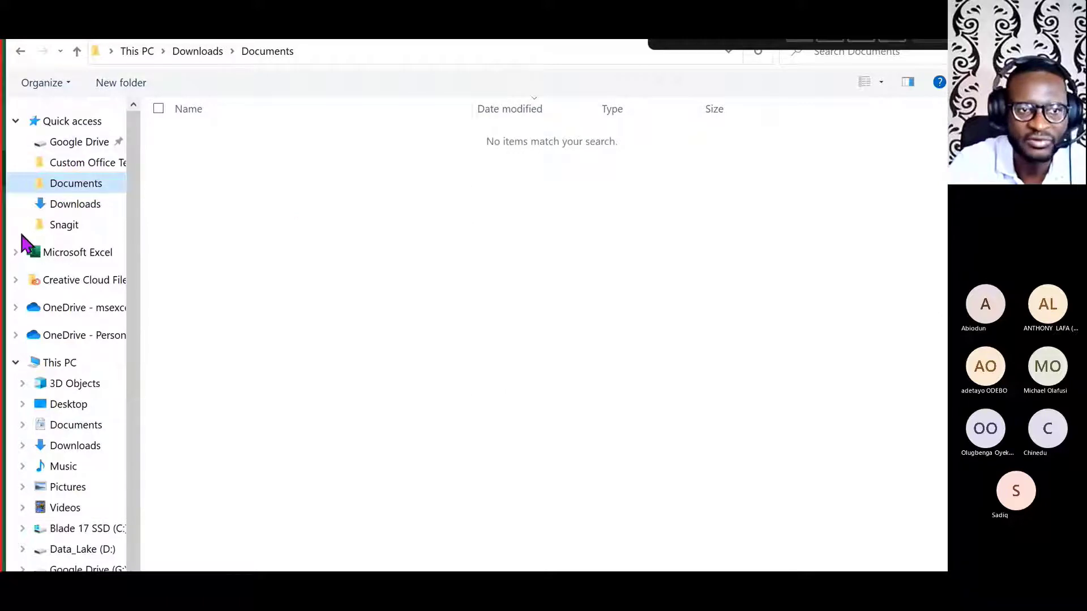
left_click(75, 164)
left_click(76, 204)
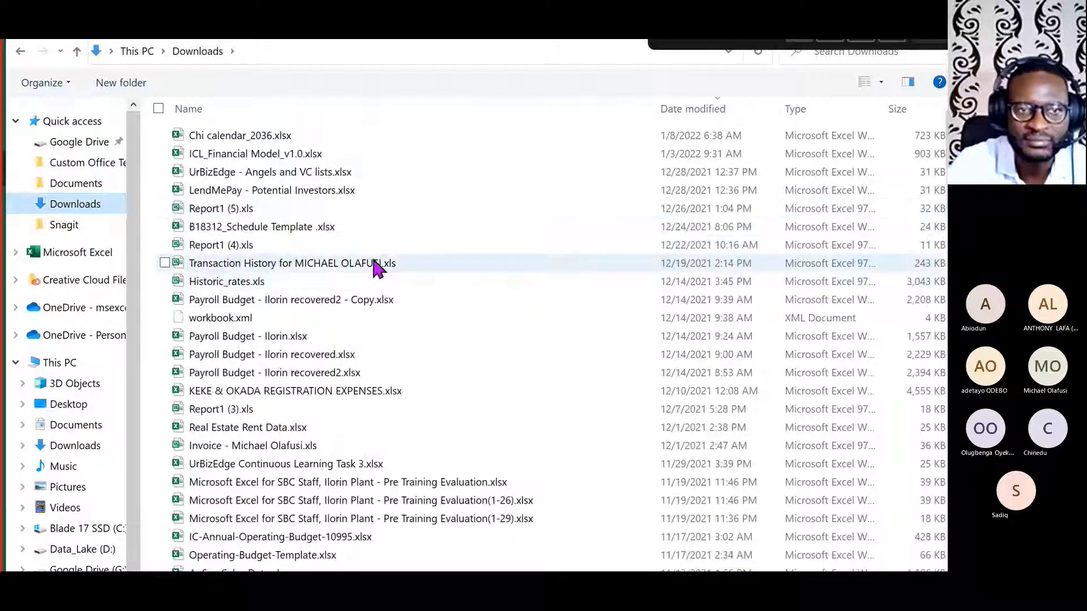
scroll(300, 328, "down", 3)
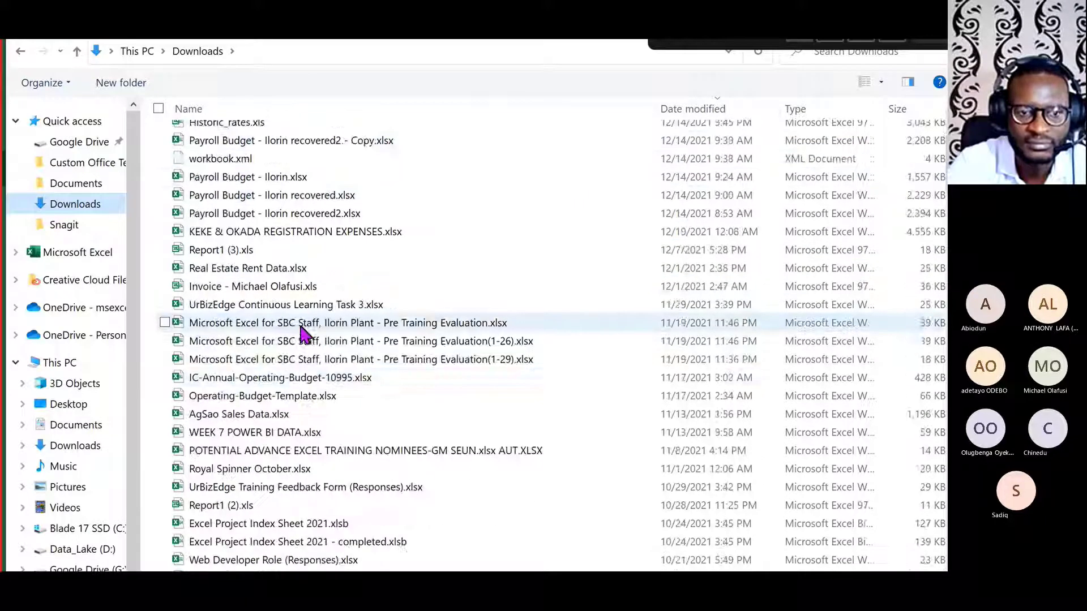
scroll(300, 334, "down", 4)
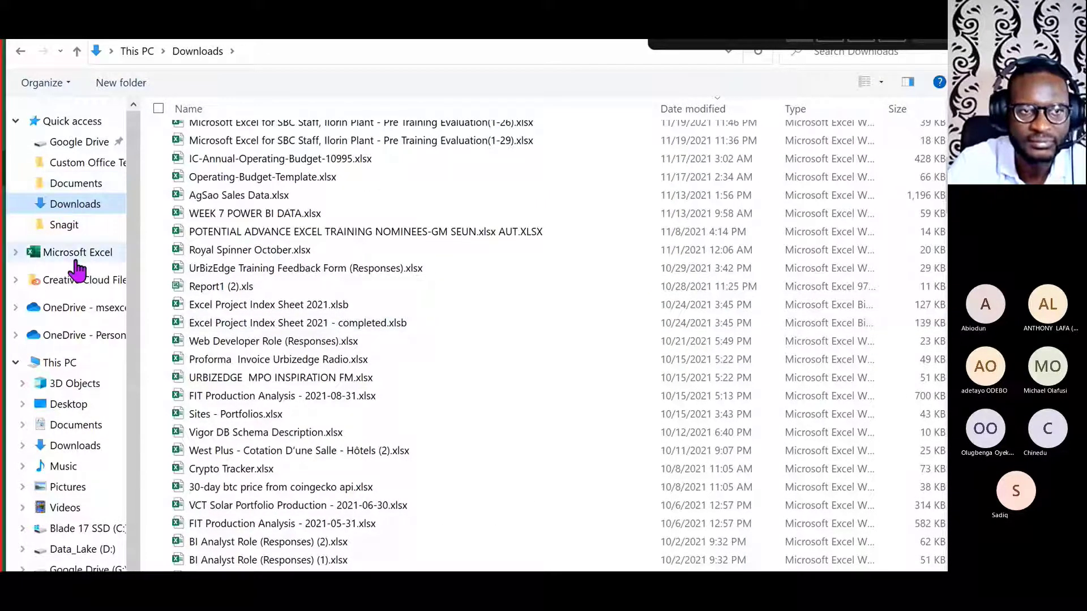
Step: Look through the Excel files in This PC's Documents folder for a suitable practice workbook
left_click(75, 422)
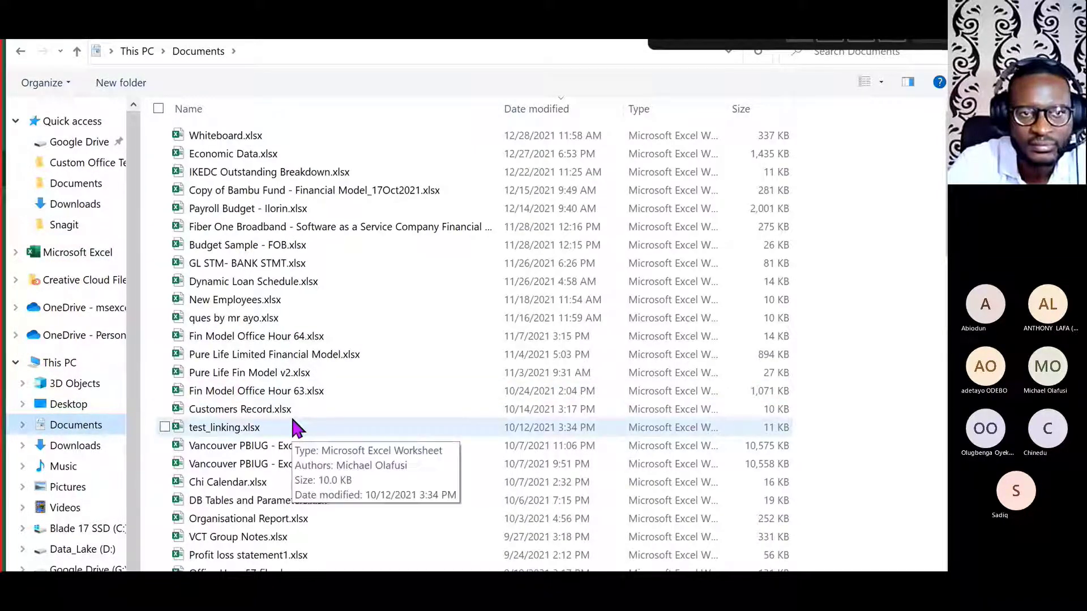
scroll(294, 427, "down", 2)
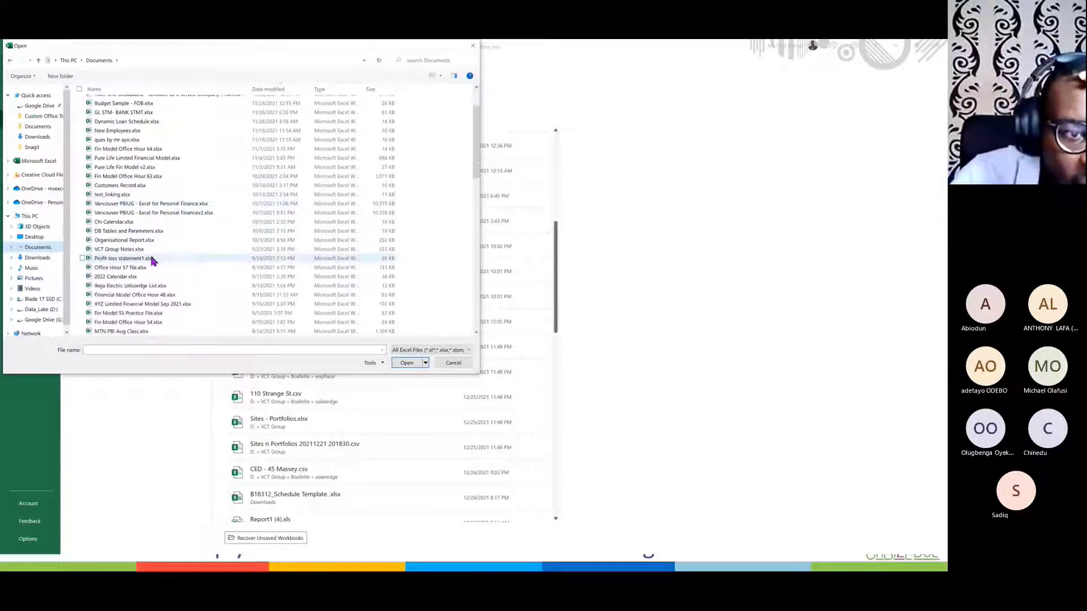
scroll(151, 260, "down", 2)
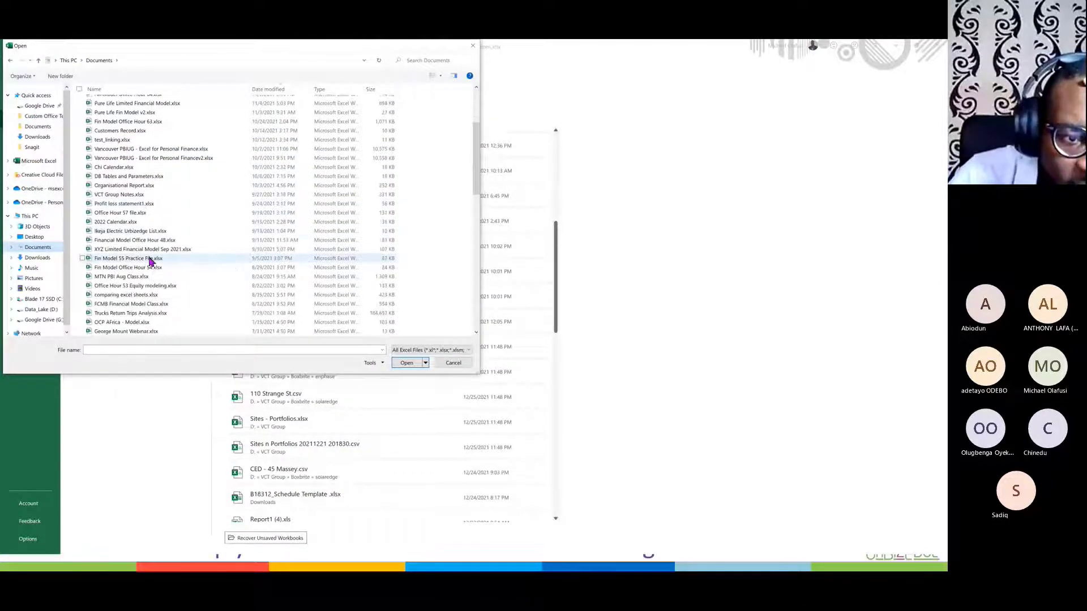
scroll(151, 261, "down", 5)
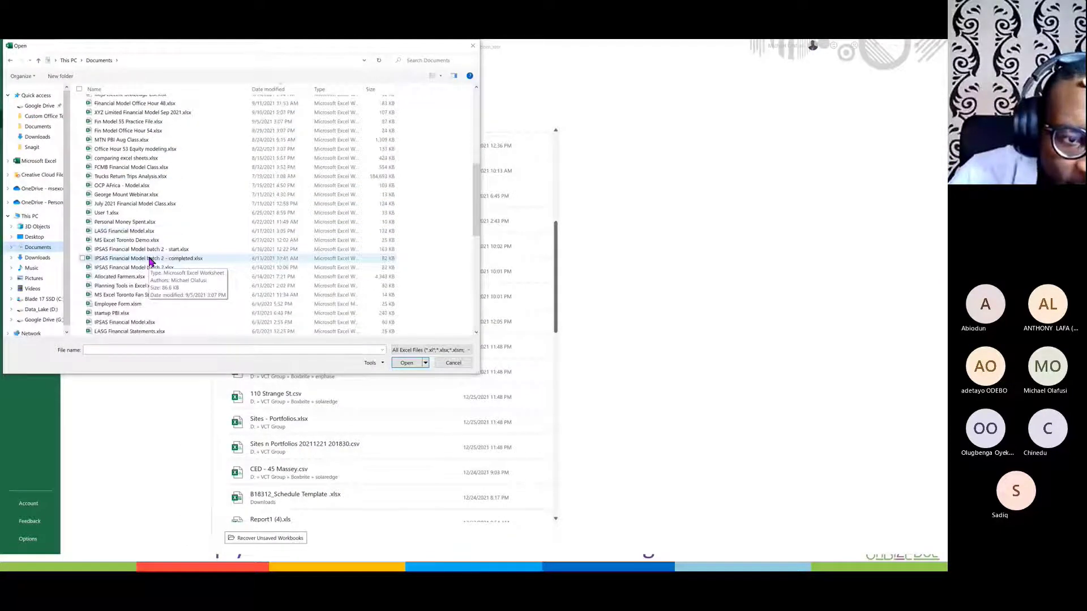
scroll(151, 259, "down", 2)
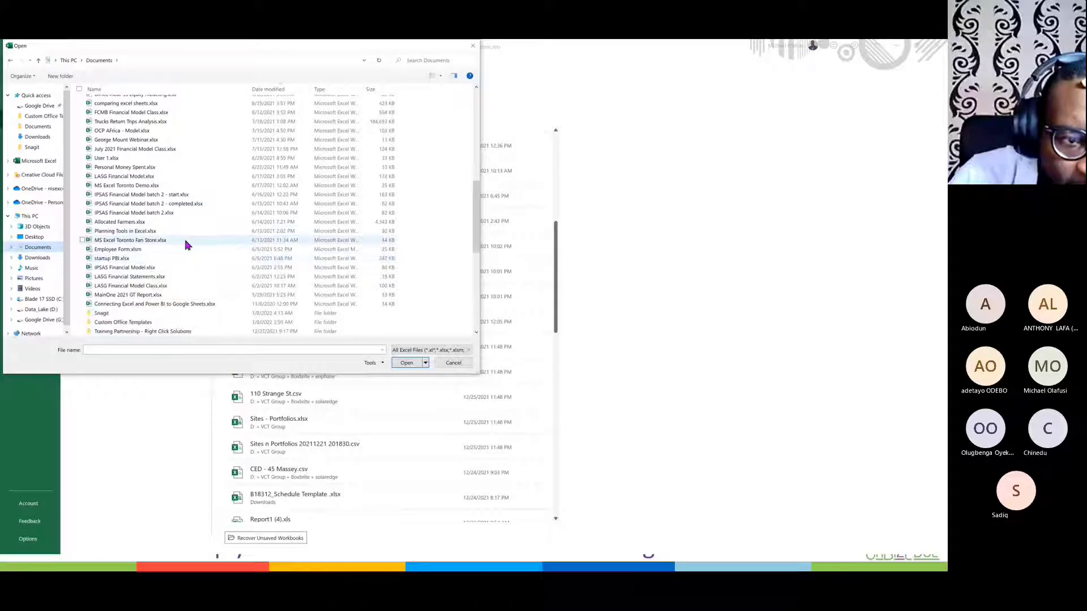
scroll(187, 245, "up", 2)
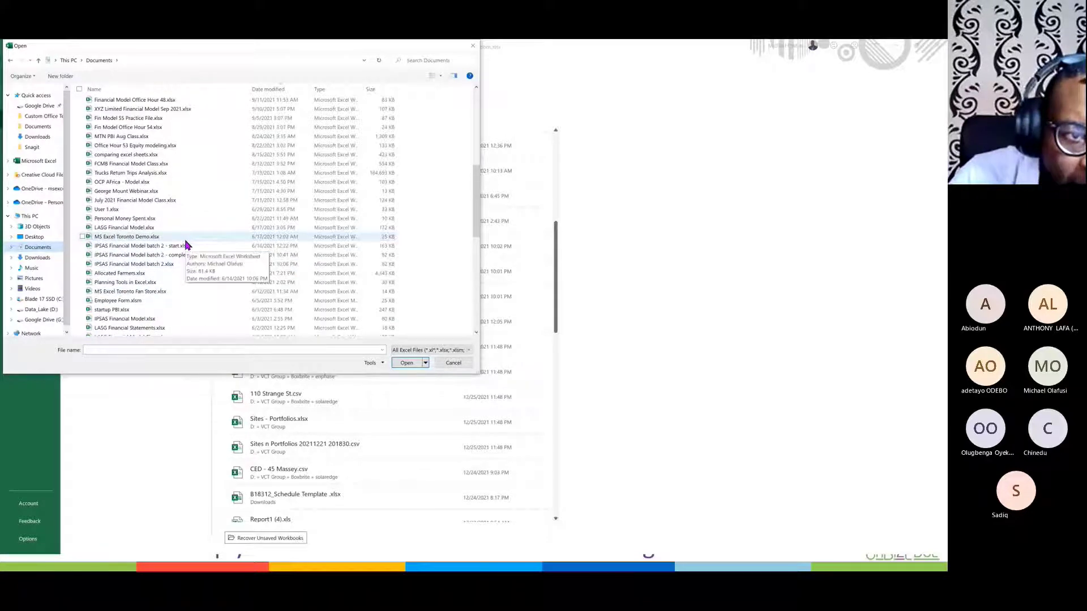
scroll(188, 245, "up", 1)
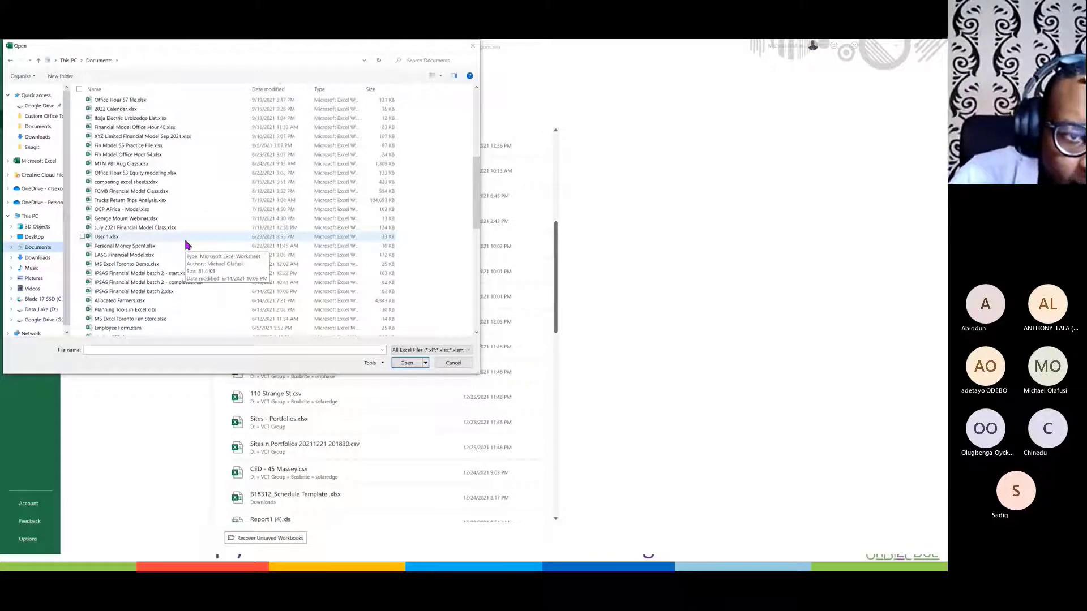
scroll(187, 245, "up", 1)
scroll(187, 244, "up", 1)
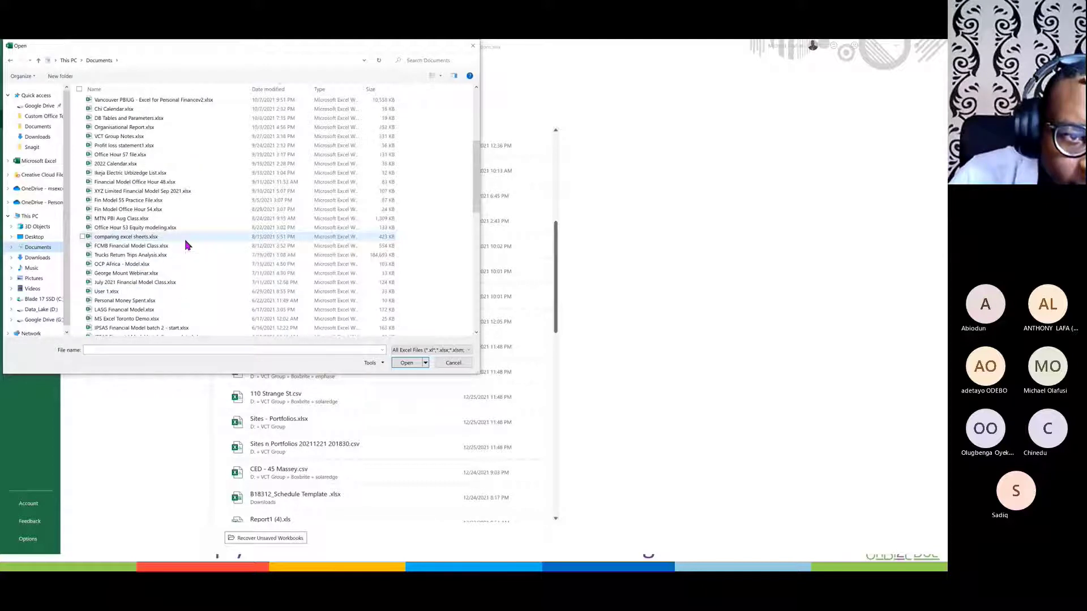
scroll(187, 245, "up", 1)
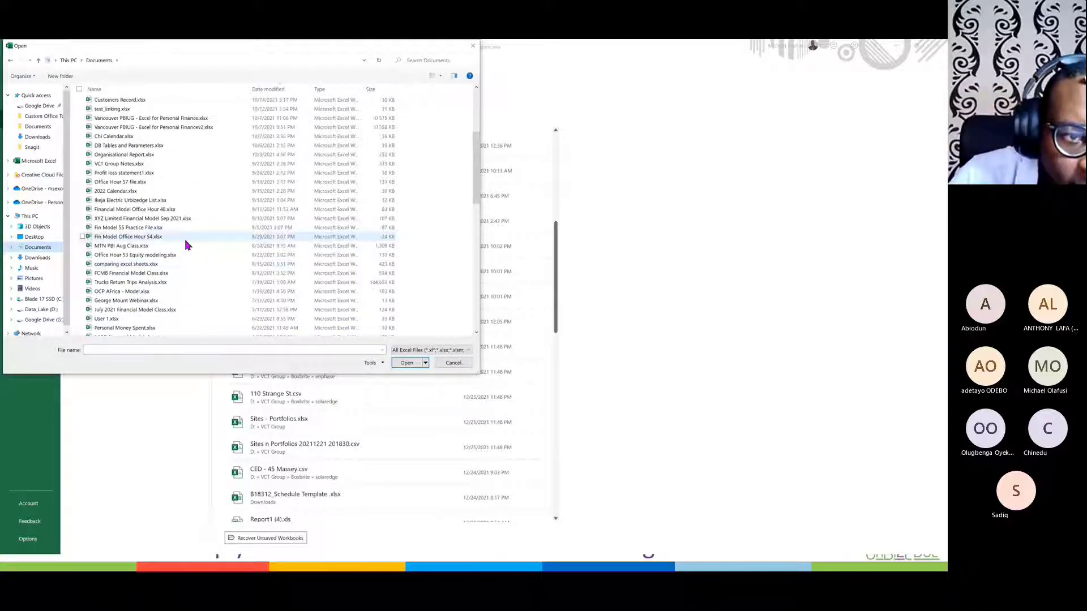
scroll(187, 245, "up", 1)
scroll(187, 245, "up", 1)
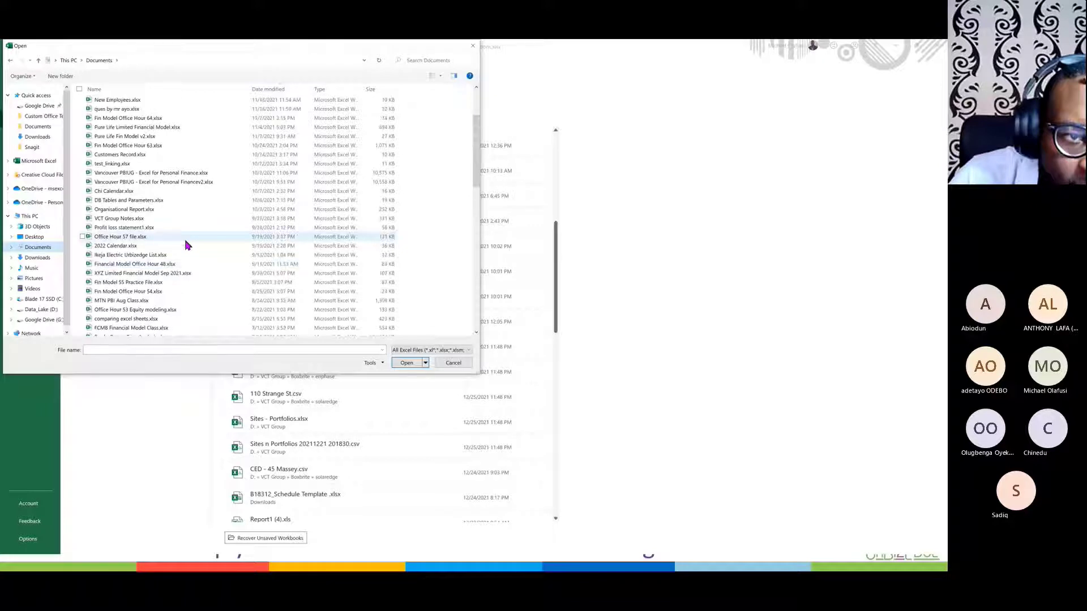
scroll(187, 244, "up", 2)
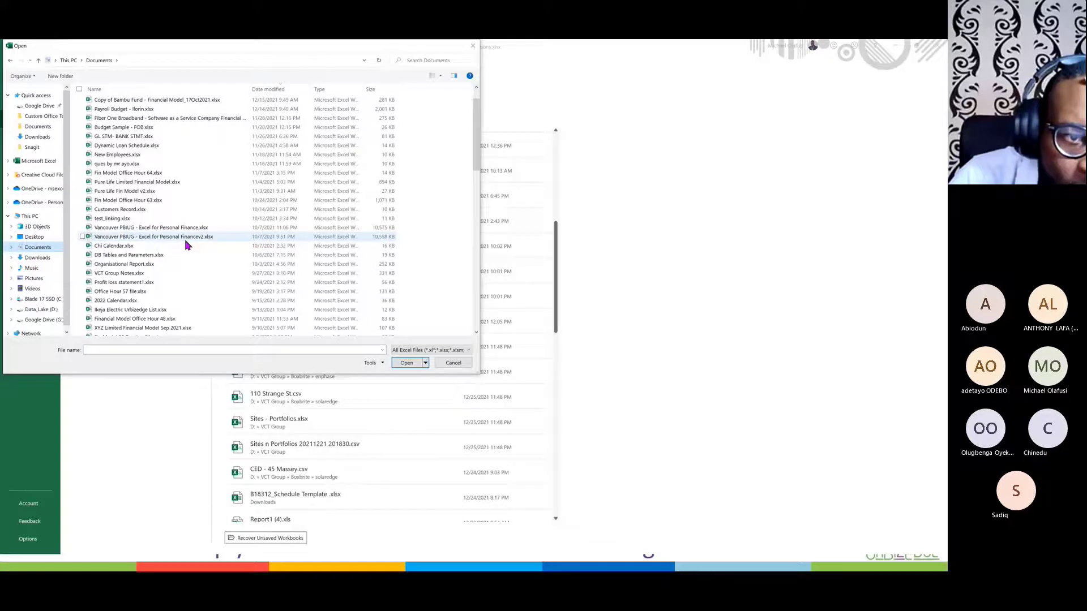
scroll(188, 244, "up", 1)
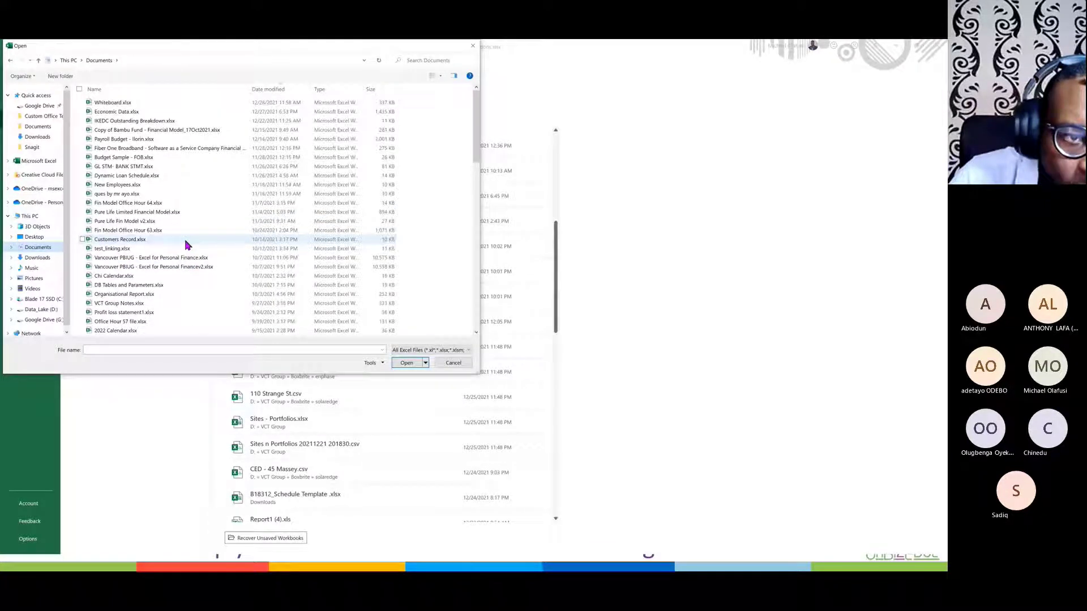
Step: Search the Documents folder for "bangladesh" and look through the matching files
left_click_drag(188, 50, 390, 178)
left_click(616, 187)
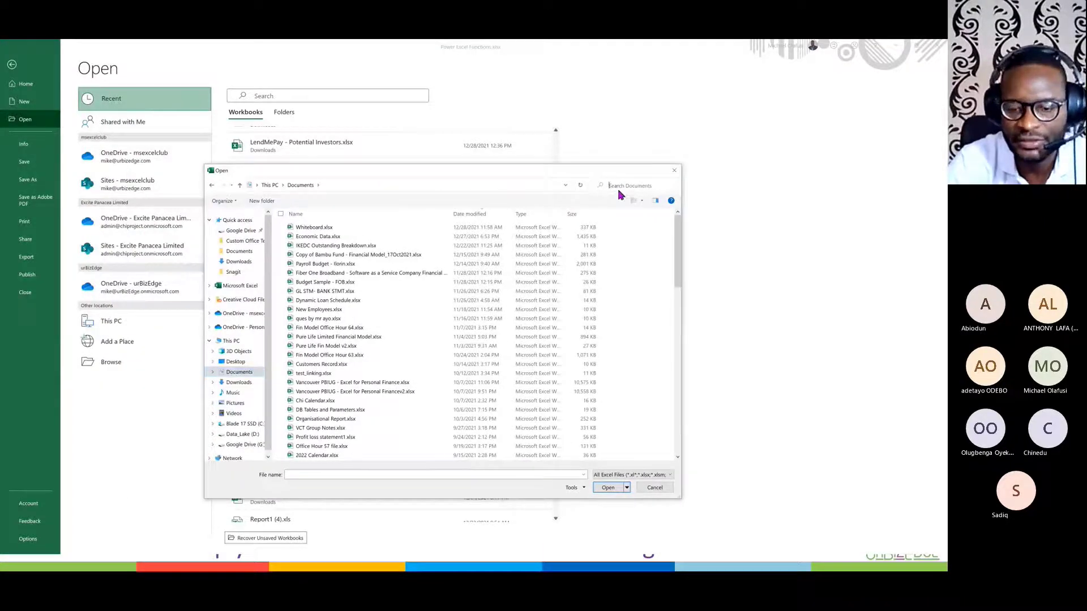
type("bangl")
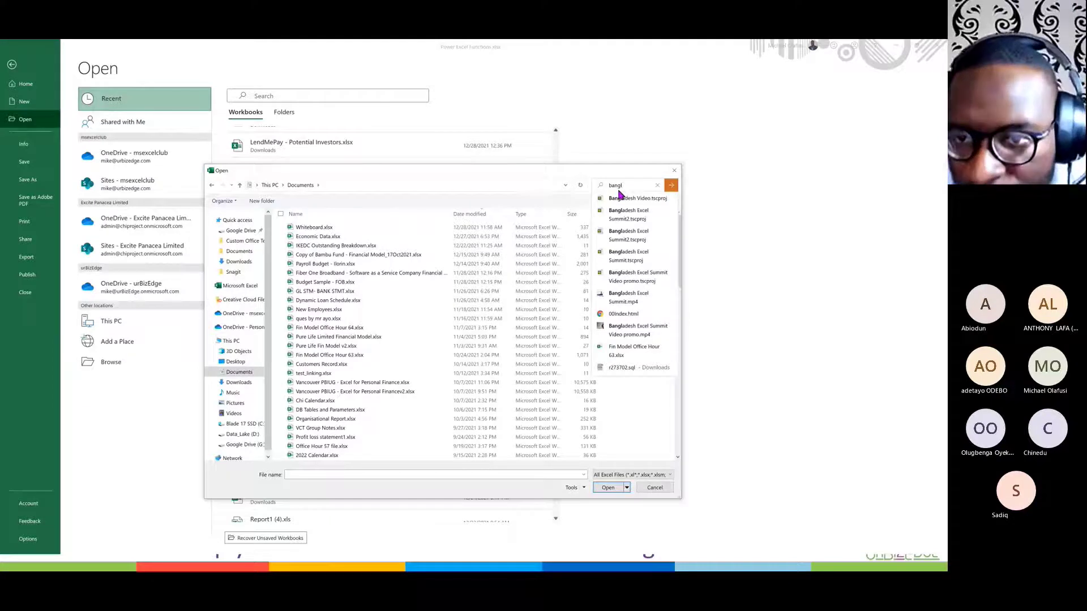
type("adesh")
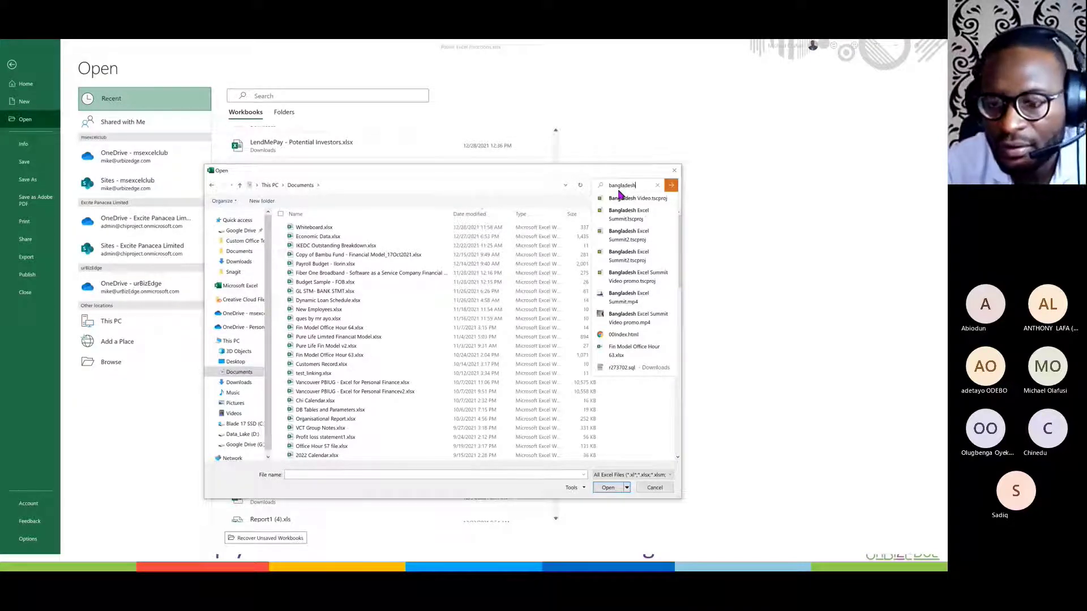
key("Return")
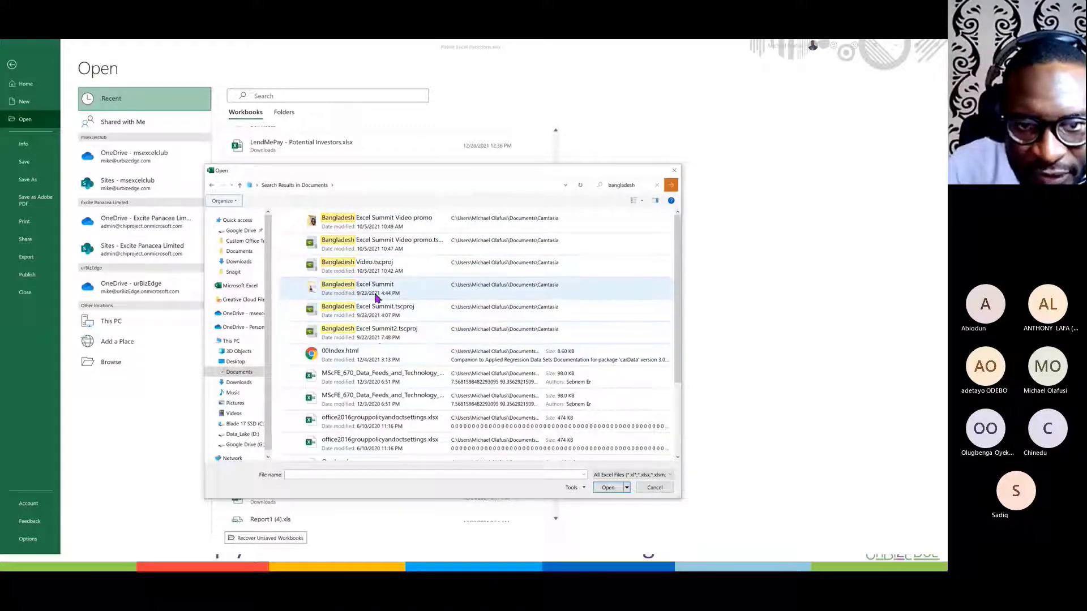
scroll(372, 342, "down", 2)
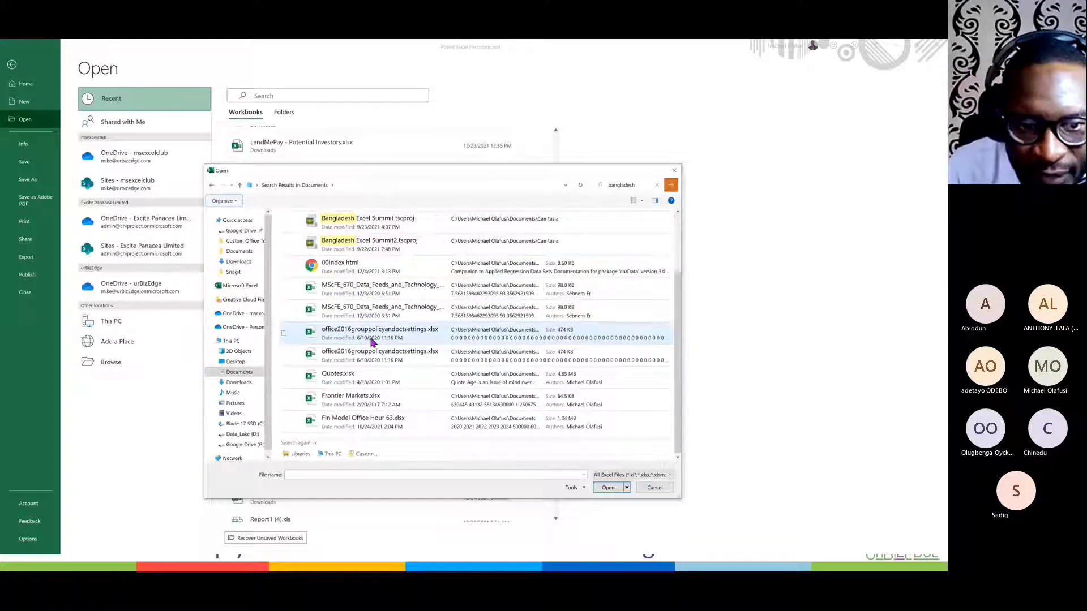
Step: Search the Downloads folder for "bangladesh", check the quick-access Documents folder, and close the file browser without opening anything
left_click(239, 382)
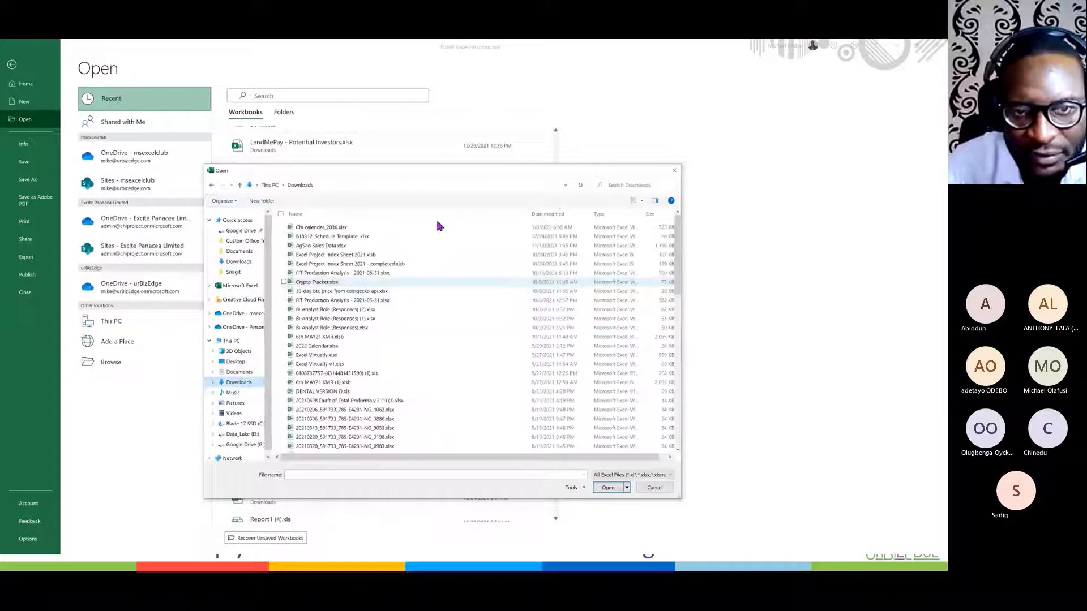
left_click(634, 185)
left_click(630, 198)
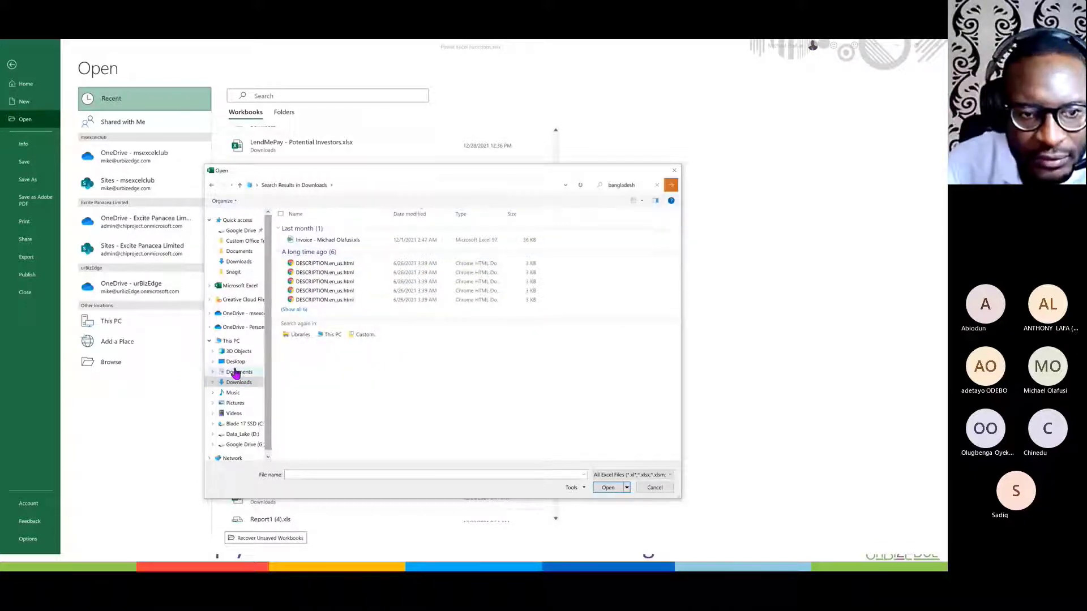
left_click(238, 252)
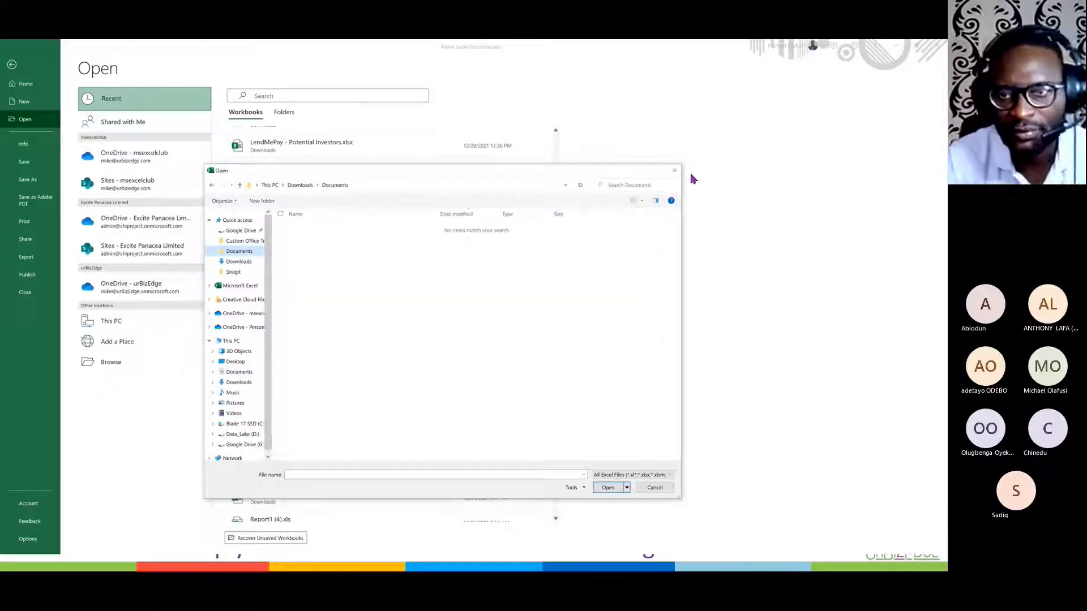
left_click(674, 171)
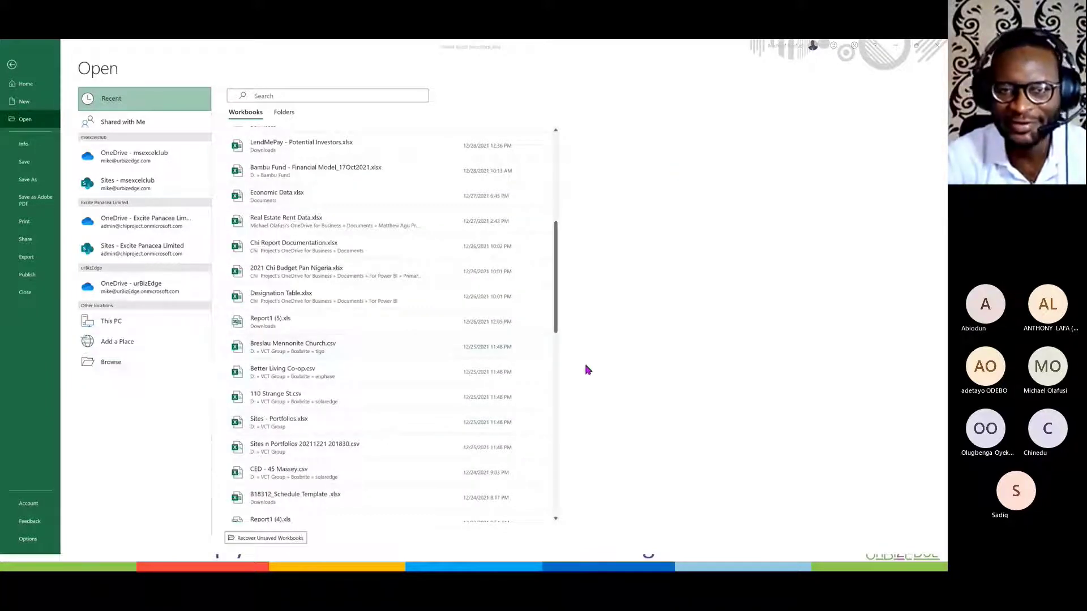
Step: Switch from Excel to the open Outlook inbox window
key("alt+Tab")
key("alt+Tab")
key("alt+Tab")
key("alt+Tab")
key("alt+Tab")
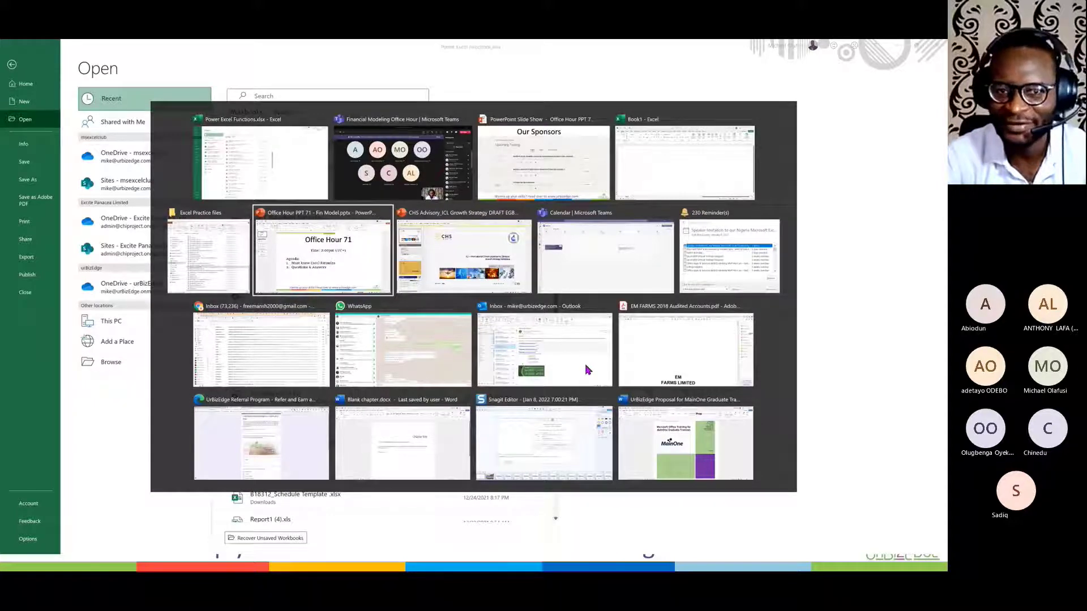
key("alt+Tab")
key("alt+Tab")
key("alt+Tab")
key("alt+Tab")
key("alt+Tab")
key("alt+Tab")
key("alt+Tab")
key("alt+Tab")
key("alt+Tab")
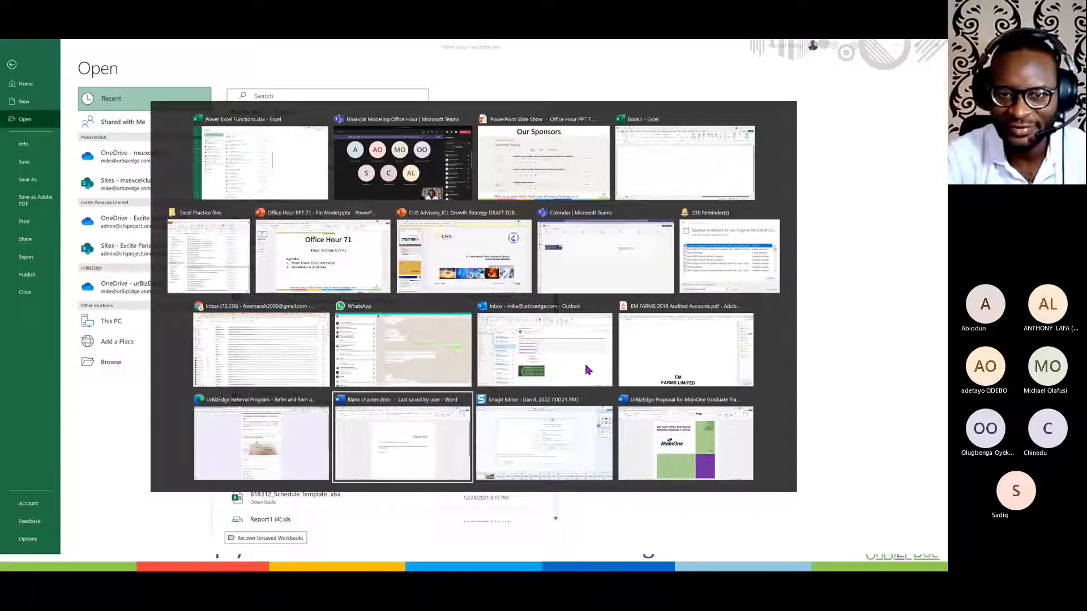
key("alt+shift+Tab")
key("alt+shift+Tab")
left_click(586, 370)
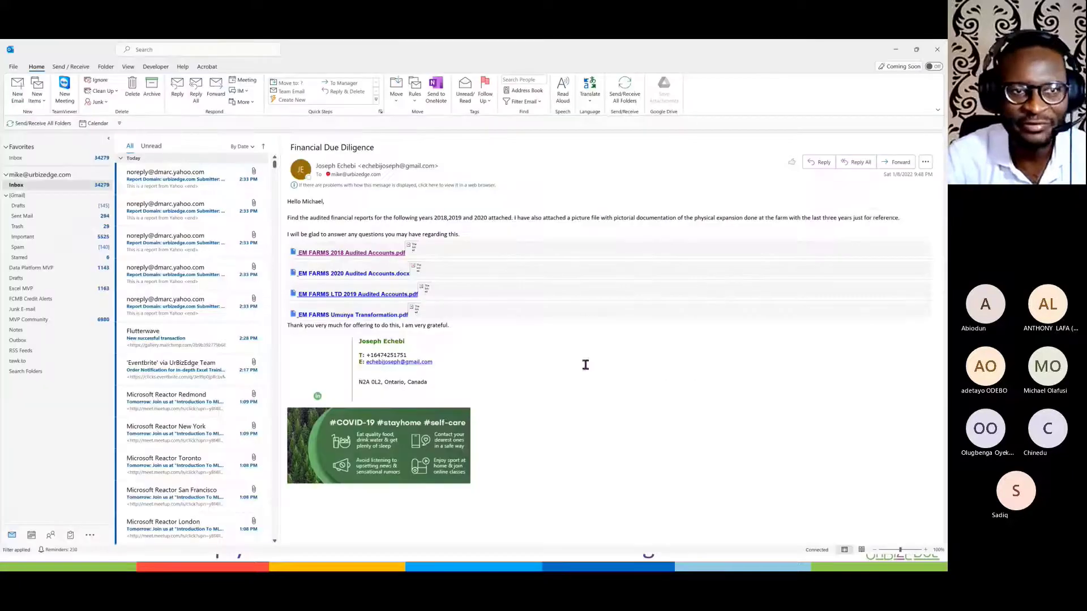
Step: Search the current mailbox for "bangladesh" and look through the matching emails
left_click(193, 51)
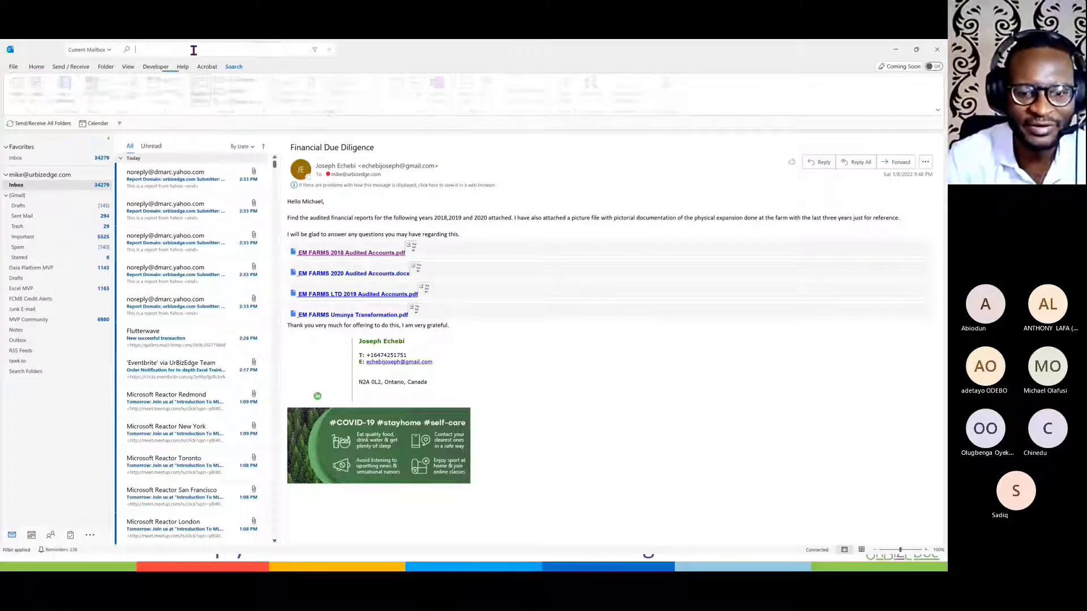
type("bangladesh")
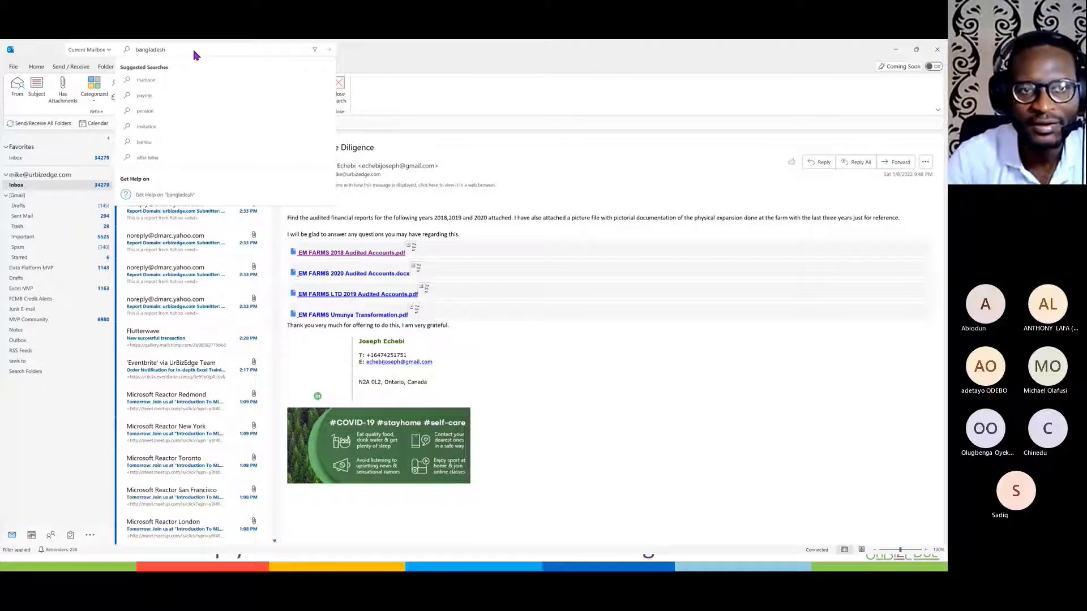
key("Return")
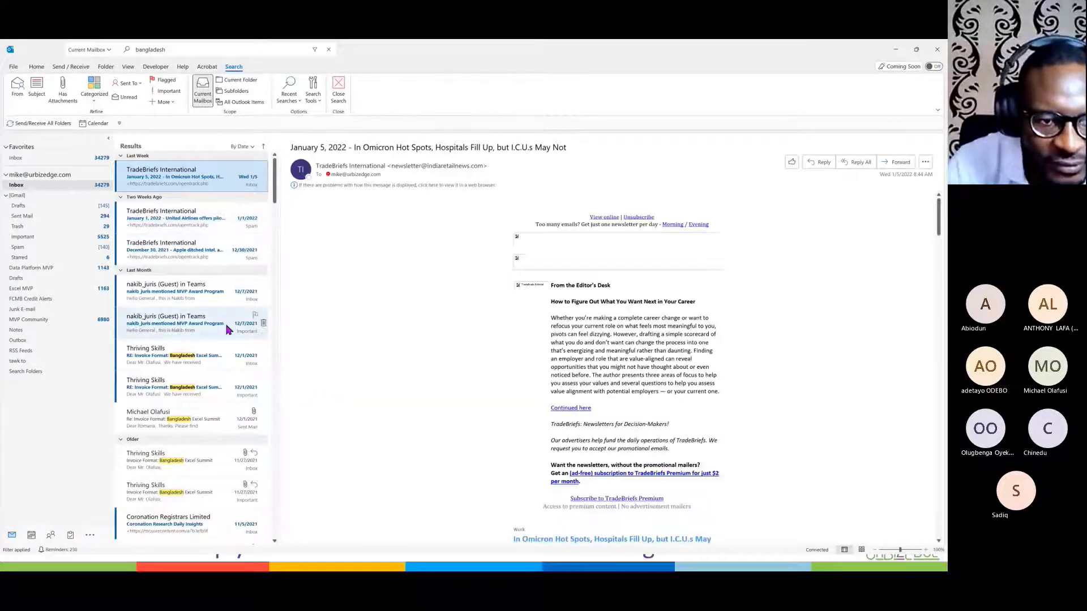
scroll(179, 484, "down", 2)
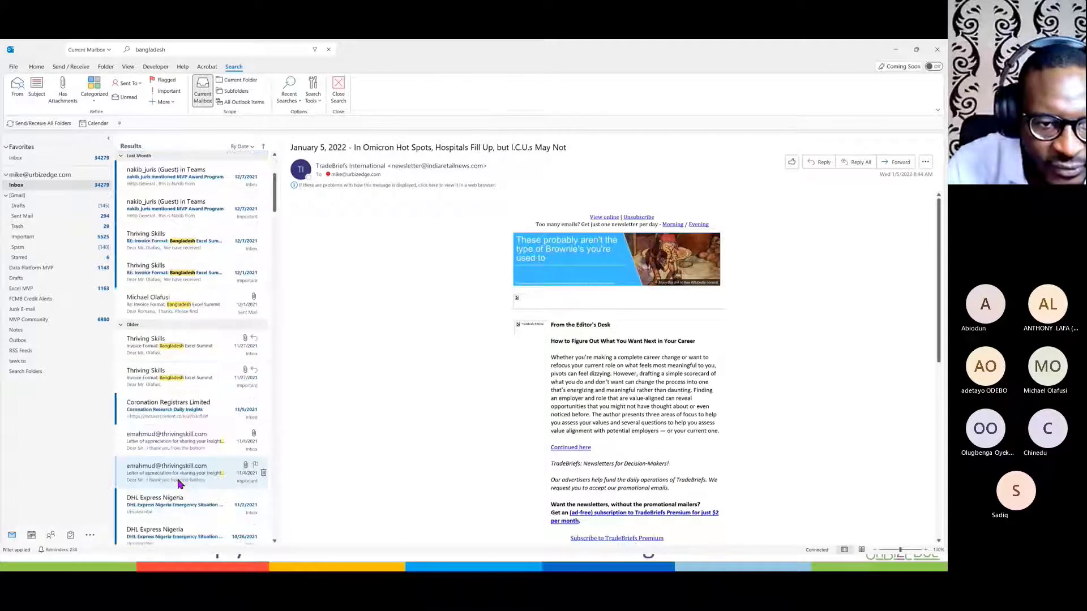
scroll(179, 484, "down", 2)
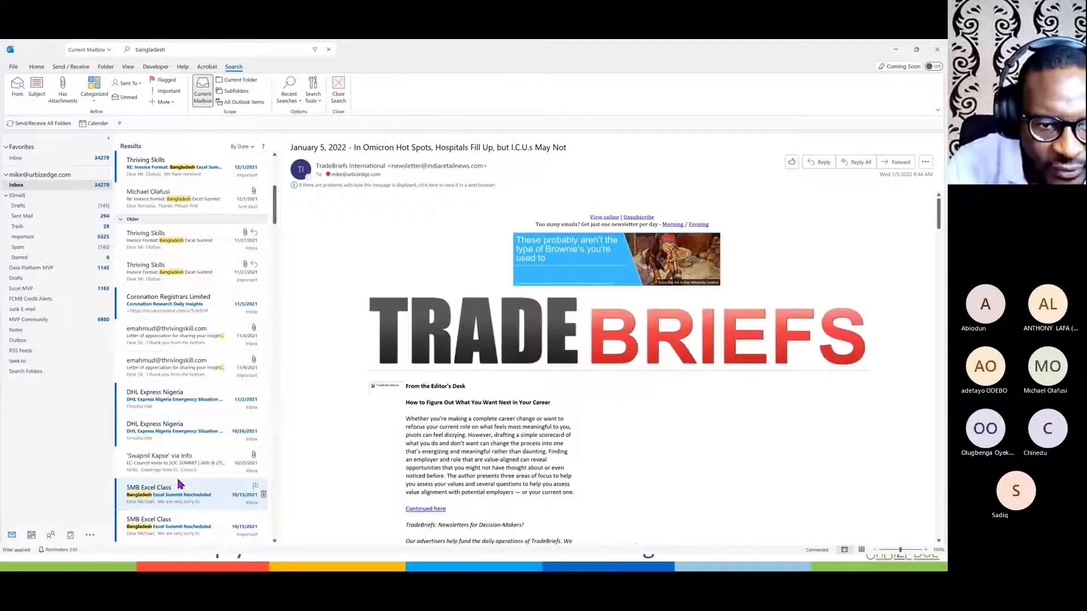
scroll(189, 479, "down", 1)
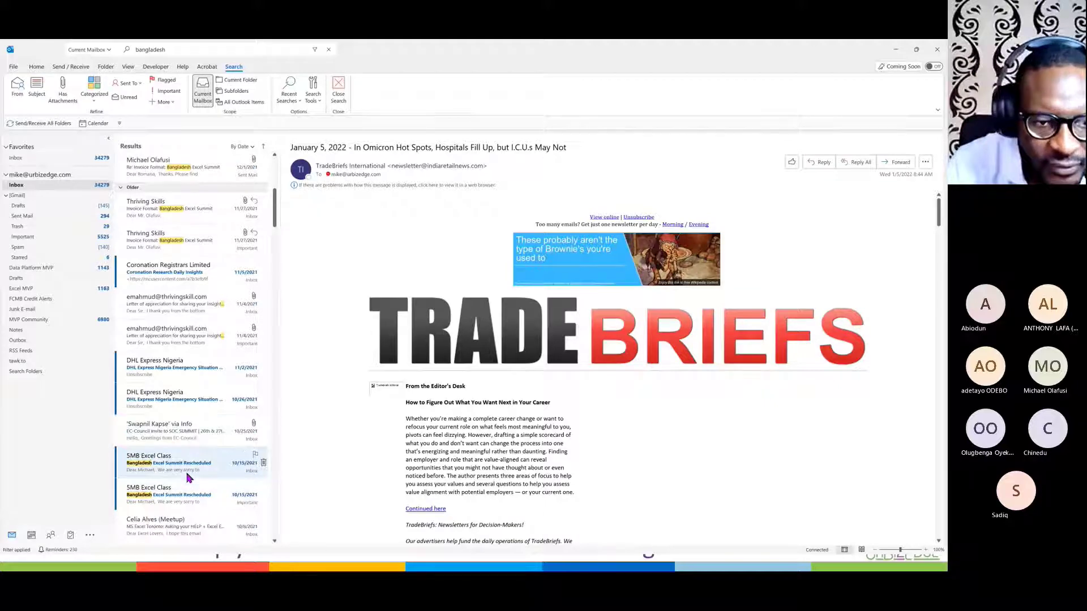
scroll(188, 479, "down", 3)
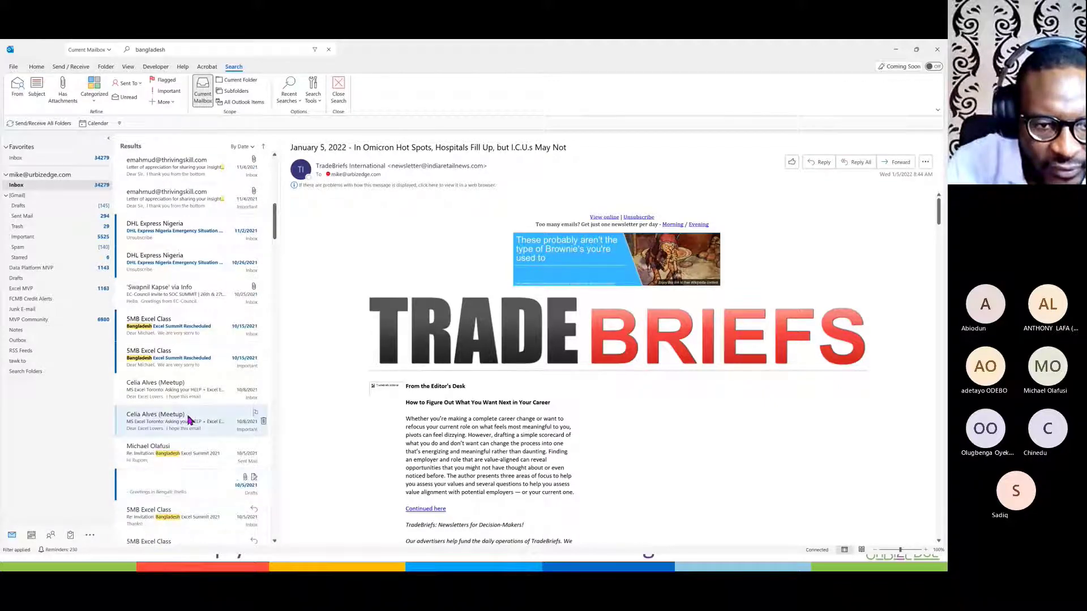
scroll(197, 287, "up", 1)
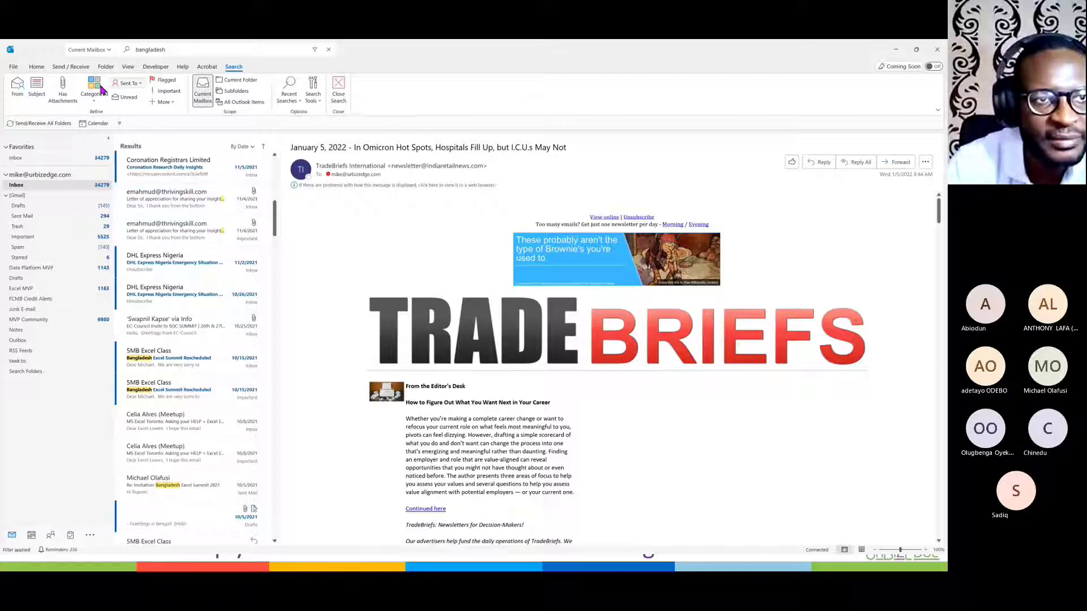
Step: Limit the results to emails with attachments and try opening the workbook attached to the 10/5/2021 "RE: Invitation: Bangladesh Excel Summit 2021" email
left_click(62, 90)
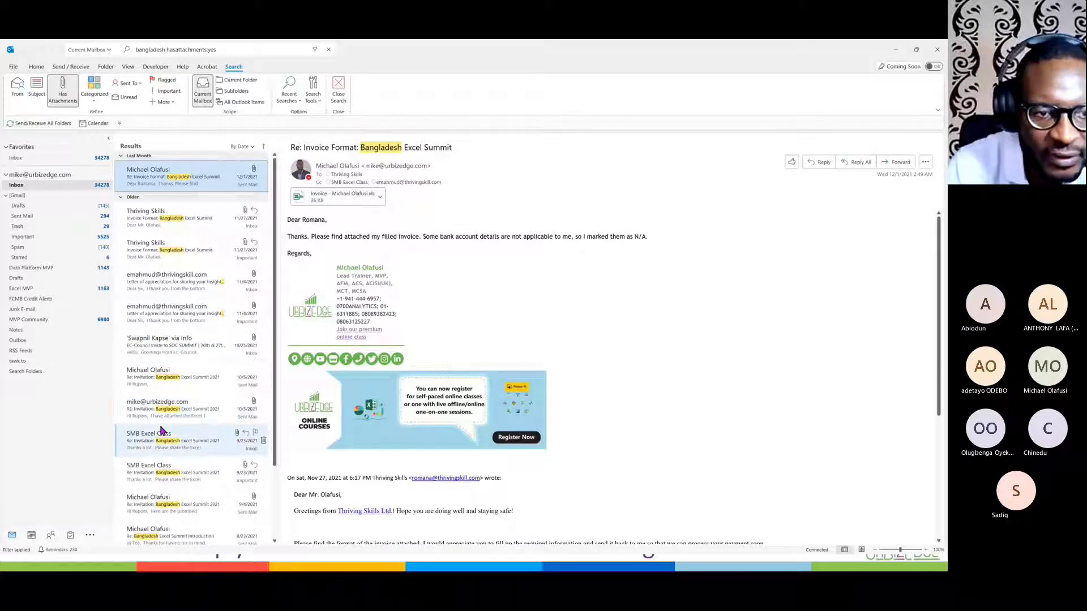
left_click(184, 414)
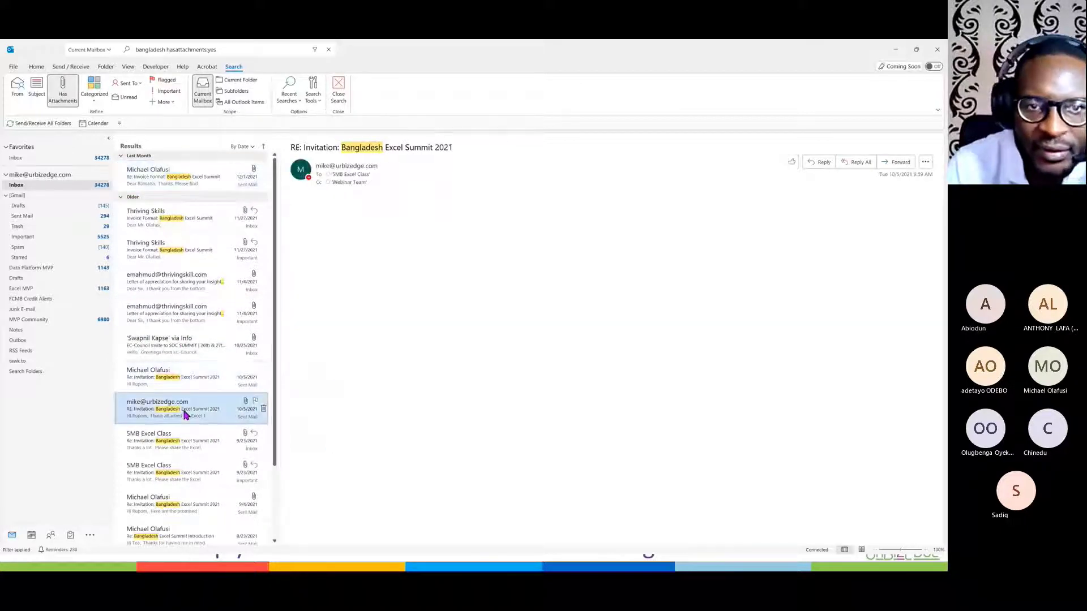
double_click(337, 197)
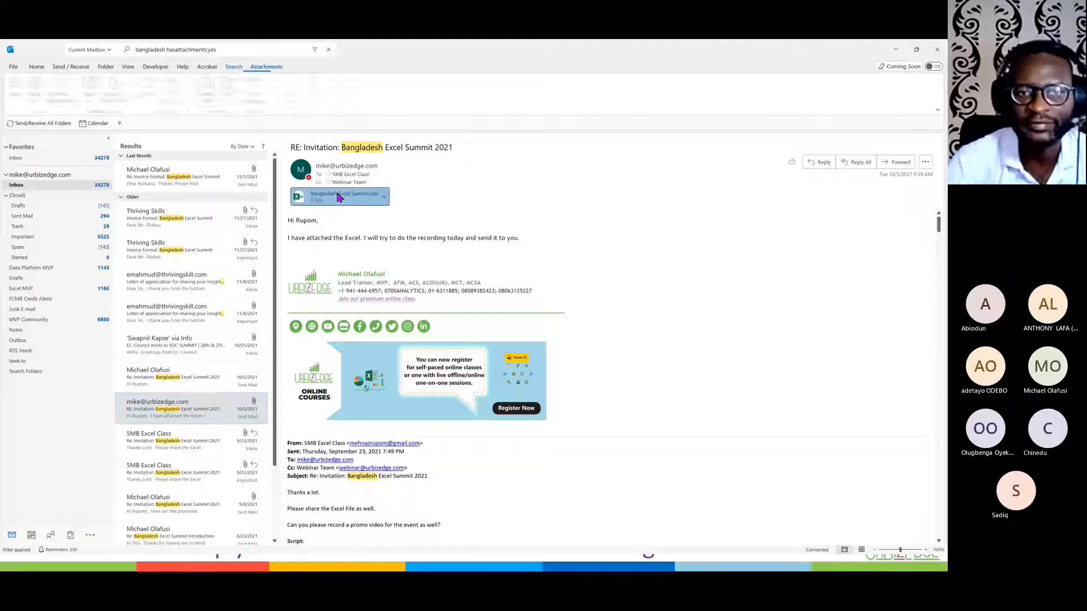
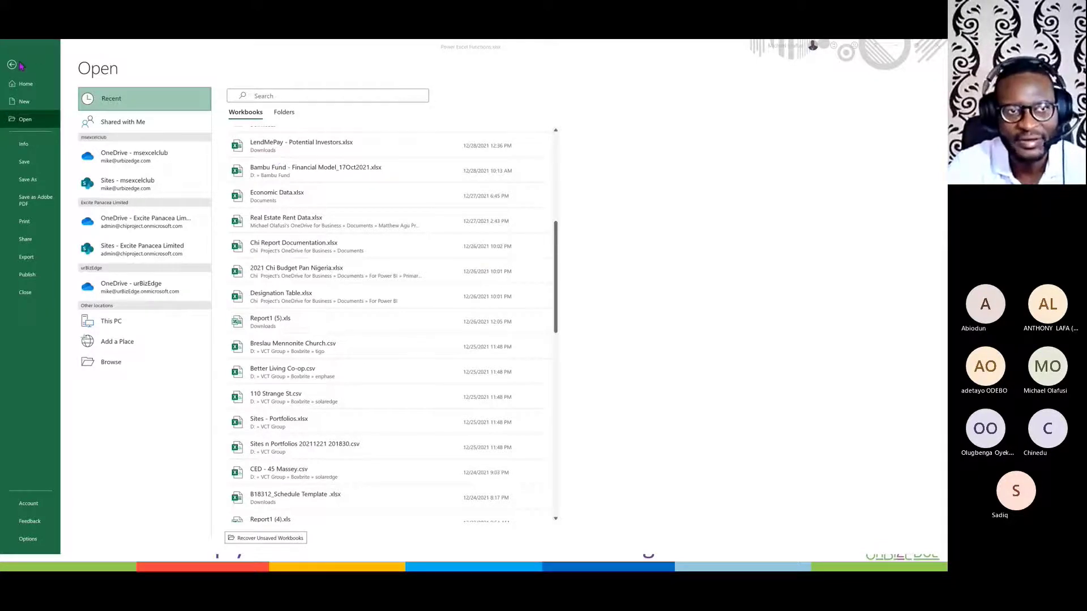
Step: Leave Excel's Open page and return to the COUNTIFS n SUMIFS sheet
key("Escape")
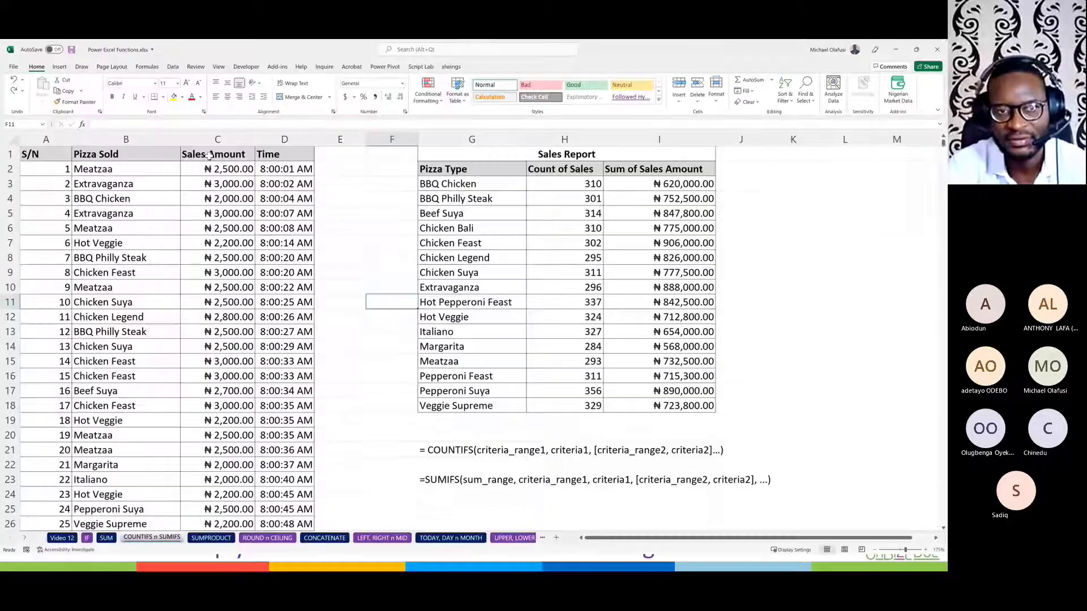
left_click(267, 241)
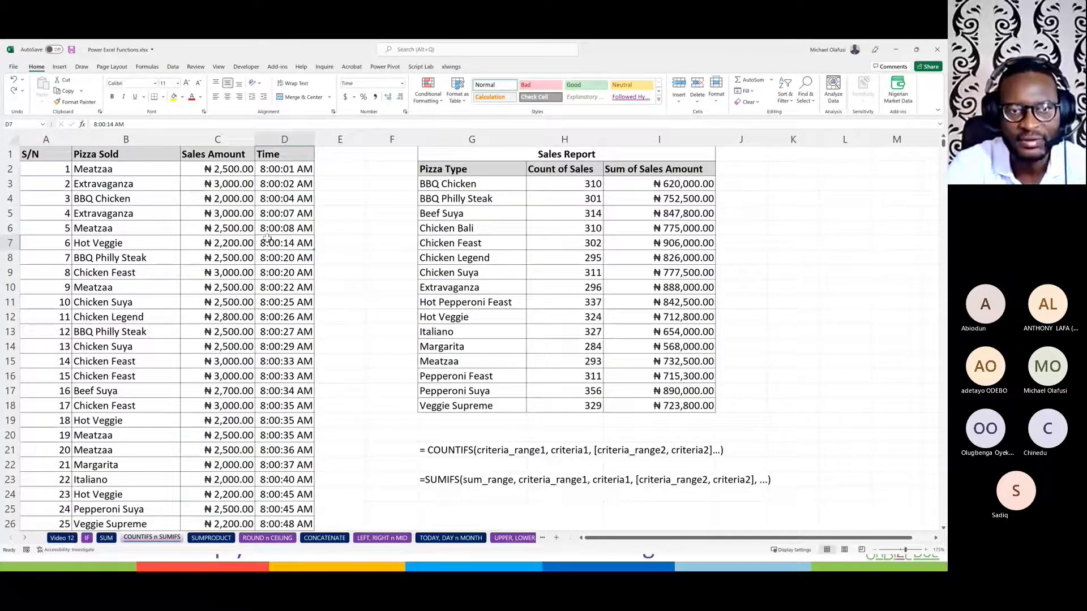
left_click(365, 263)
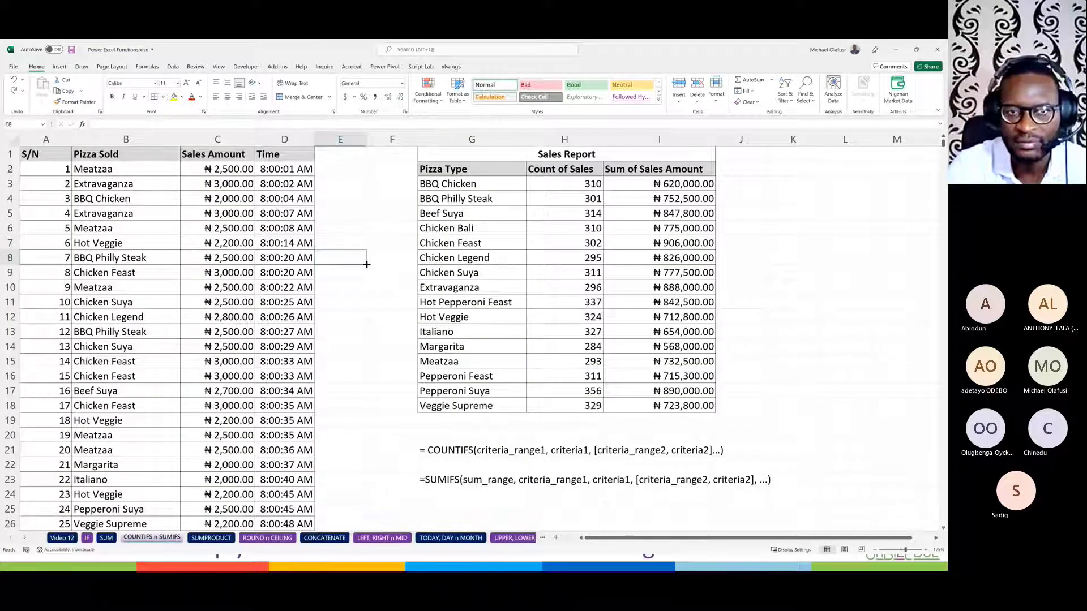
Step: Switch back to Outlook and save the attachment Bangladesh Excel Summit.xlsx to the Documents folder
key("alt+Tab")
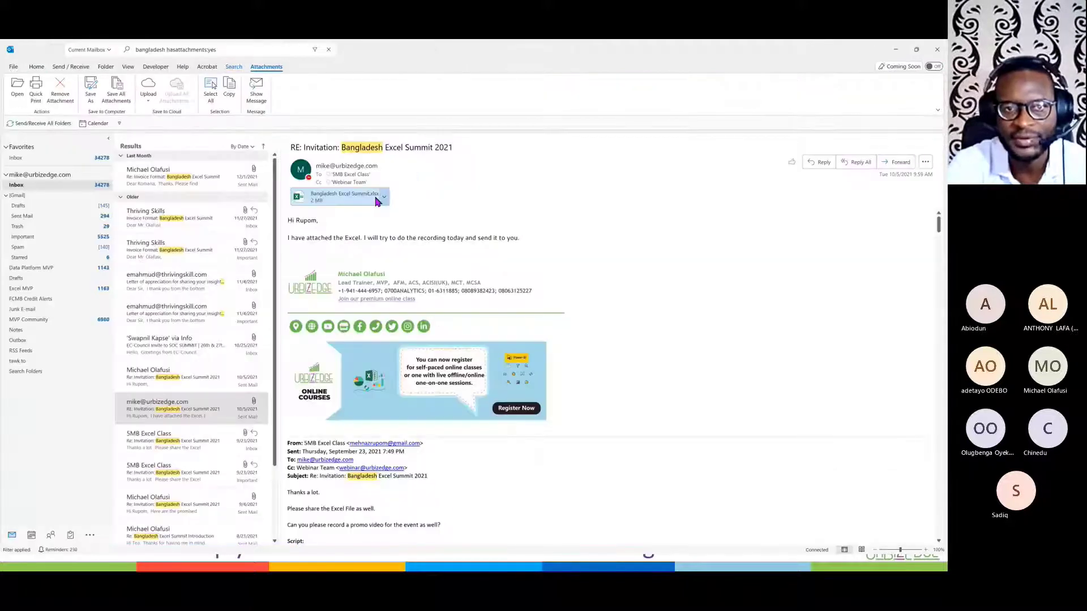
left_click(384, 198)
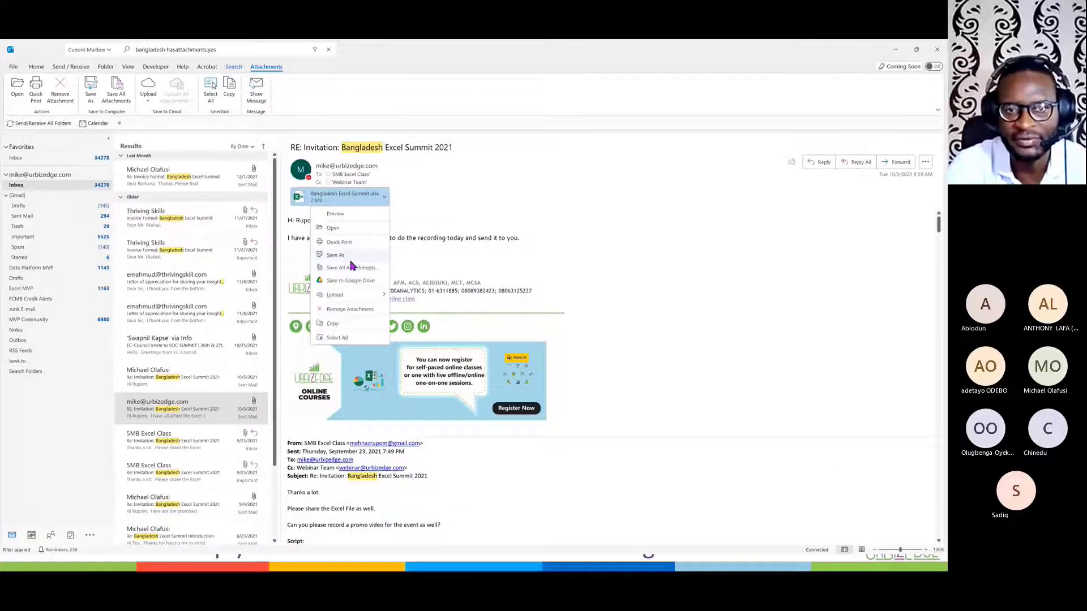
left_click(349, 256)
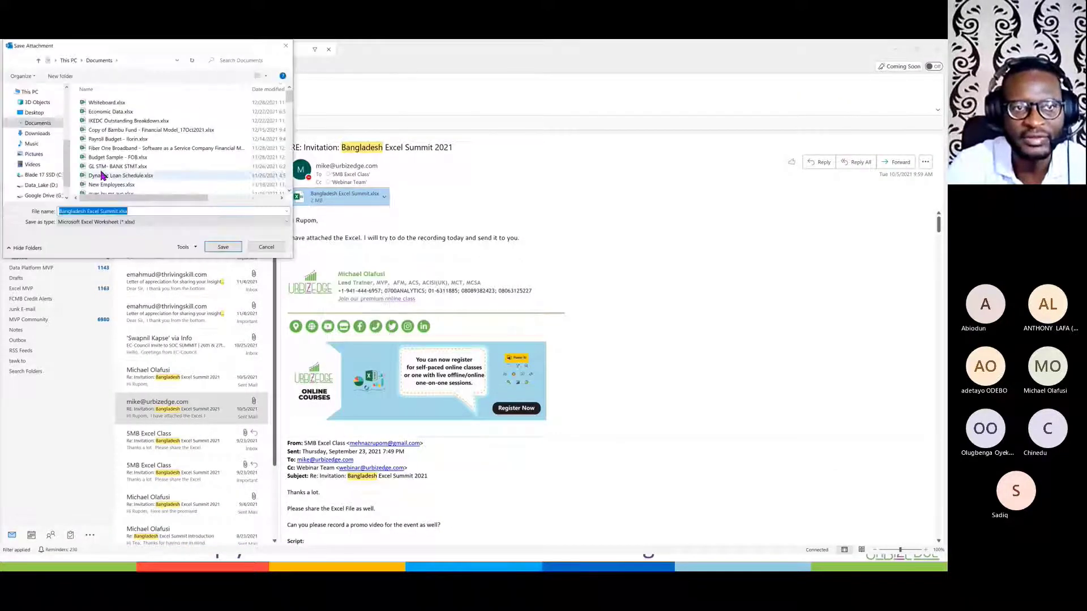
left_click(222, 247)
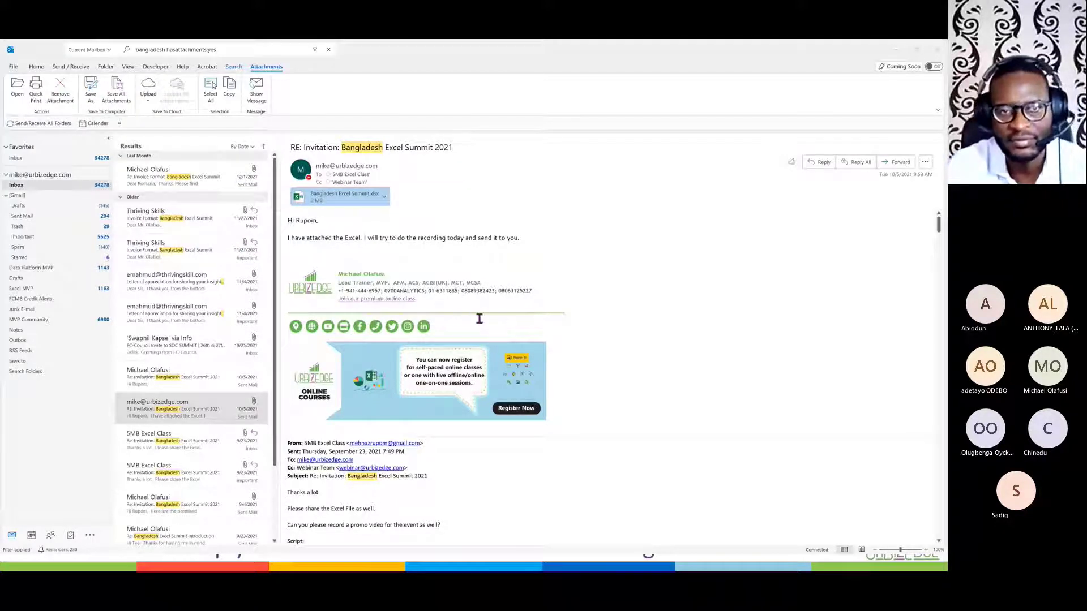
Step: Switch to Excel and open Bangladesh Excel Summit.xlsx from This PC's Documents folder
key("alt+Tab")
key("alt+Tab")
key("alt+shift+Tab")
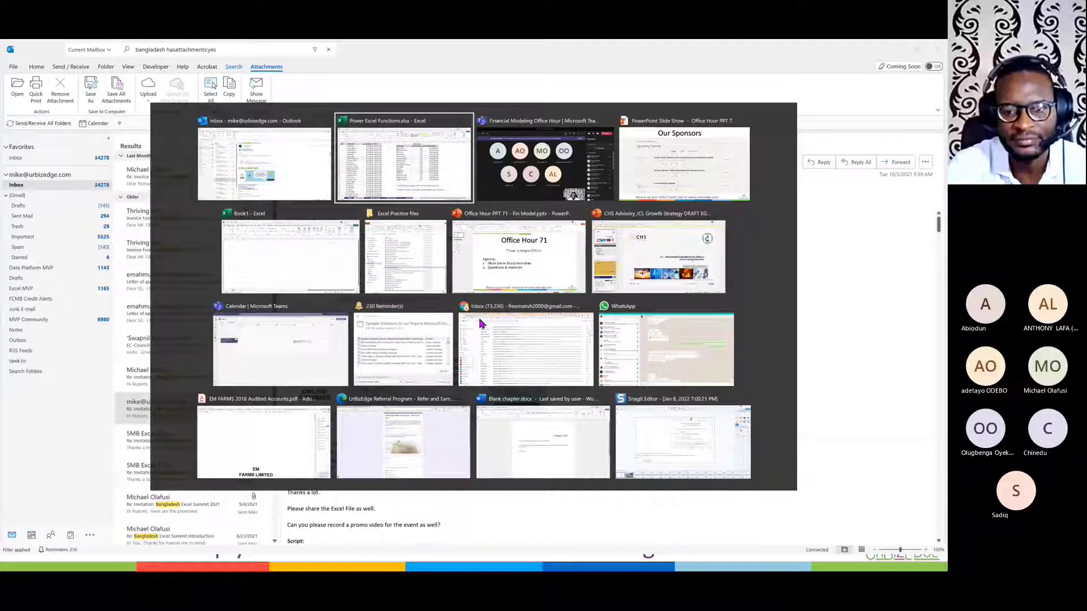
key("ctrl+o")
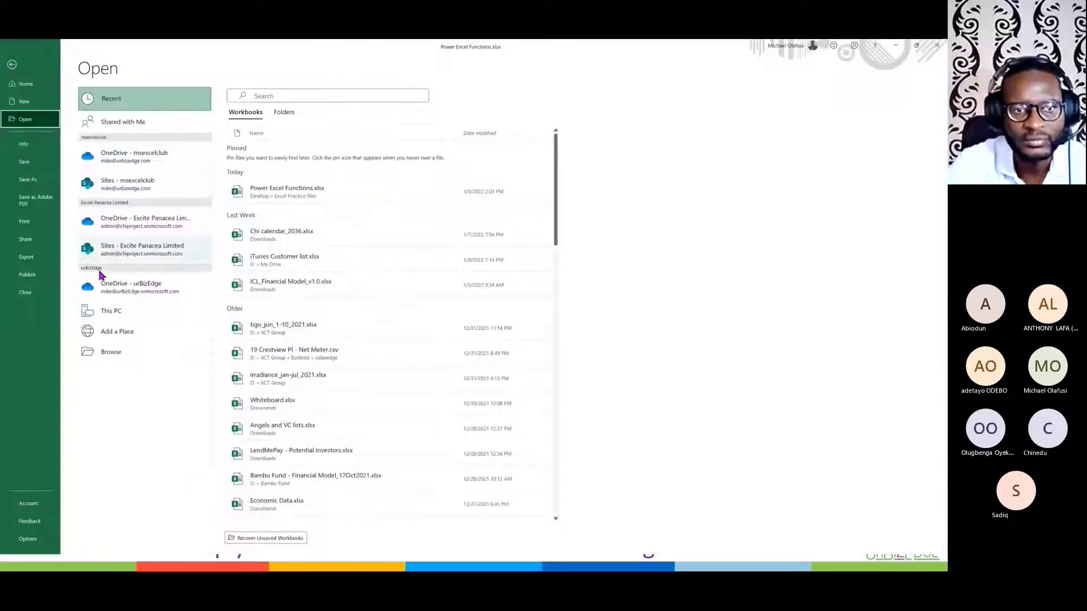
left_click(121, 351)
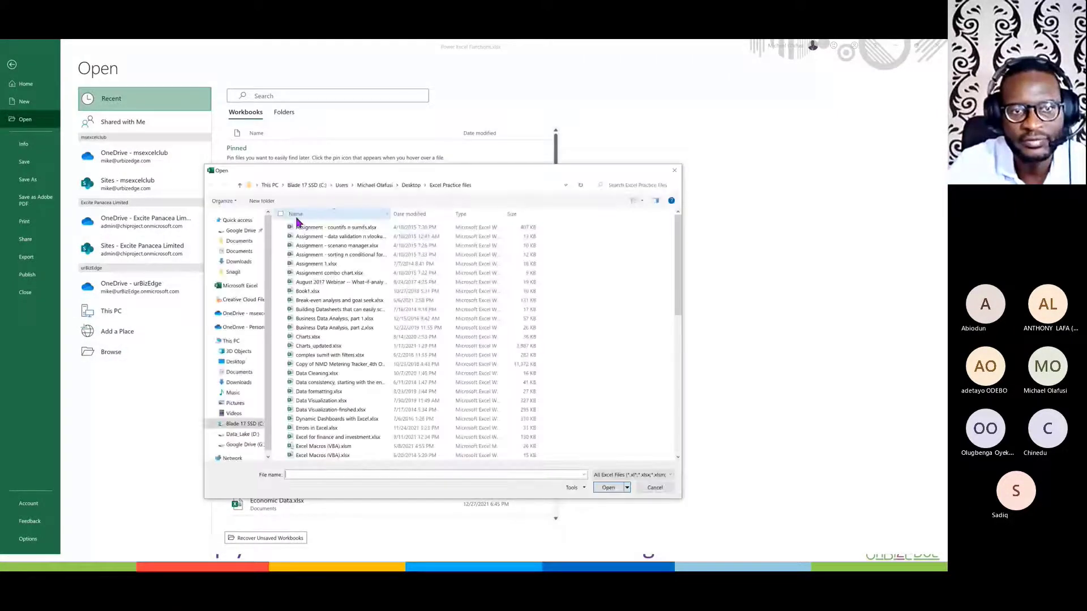
left_click(239, 252)
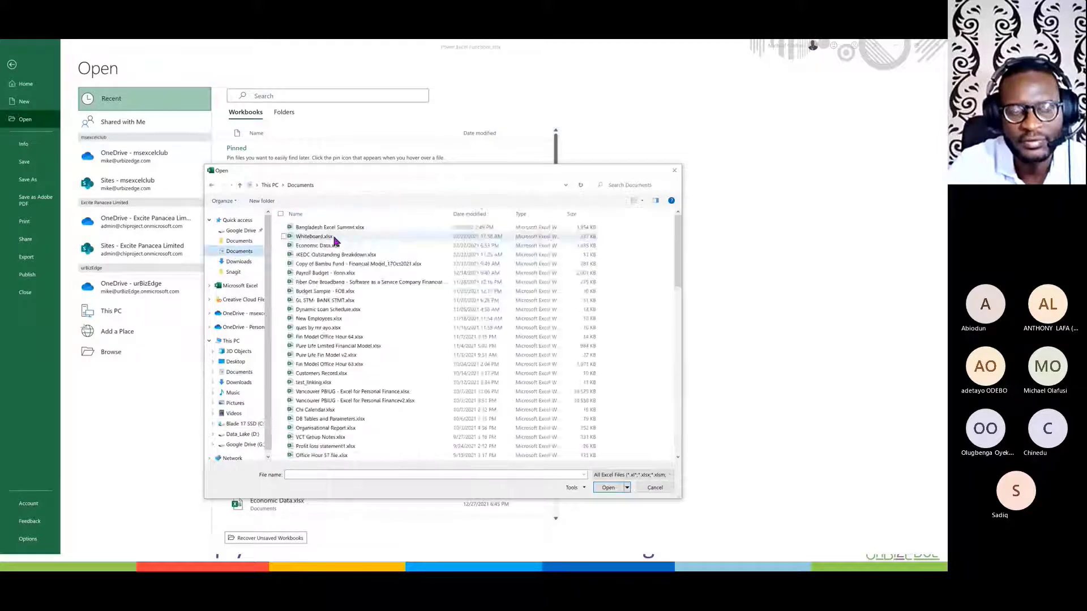
double_click(357, 230)
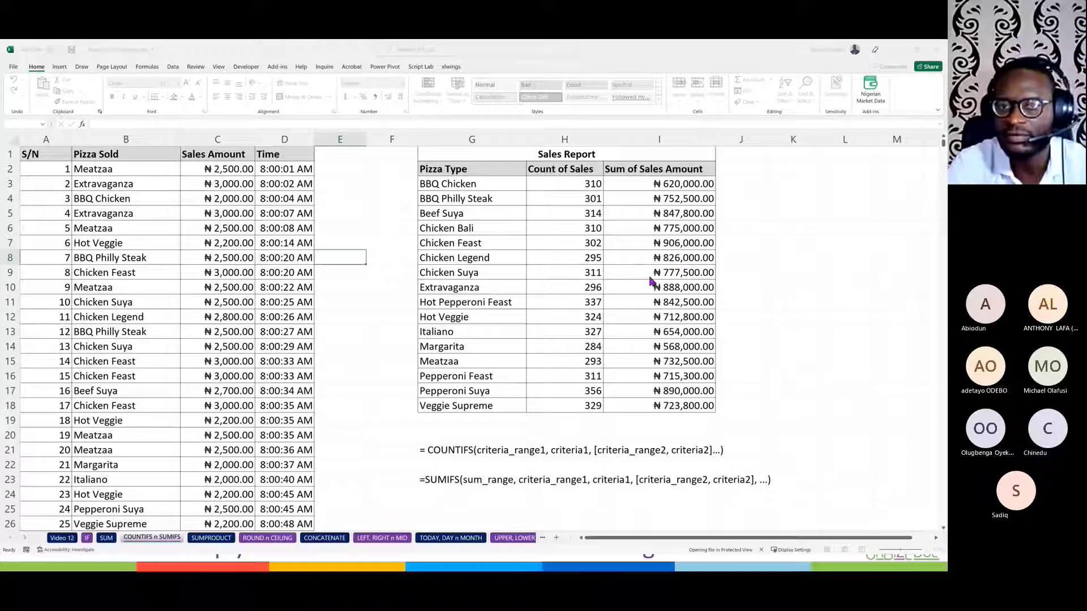
Step: Bring up the protected Bangladesh Excel Summit workbook and enable editing
key("alt+Tab")
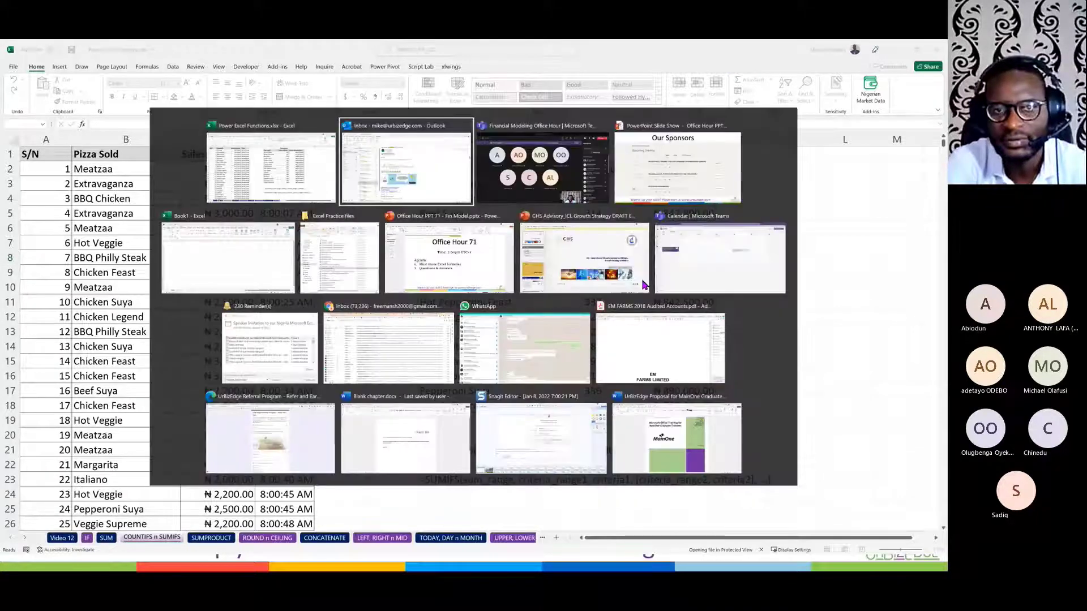
key("alt+Tab")
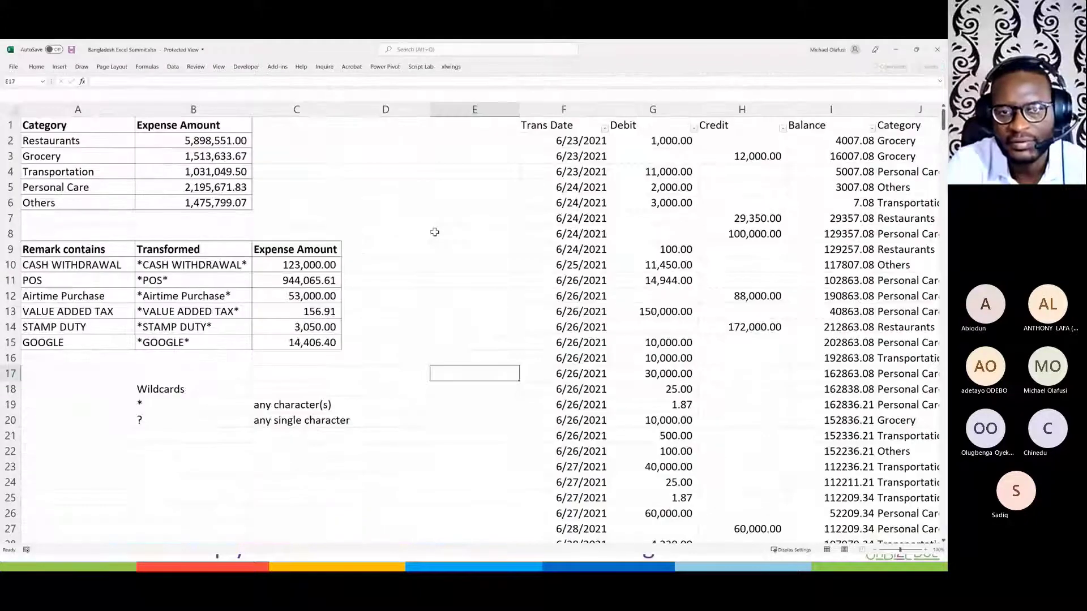
left_click(359, 78)
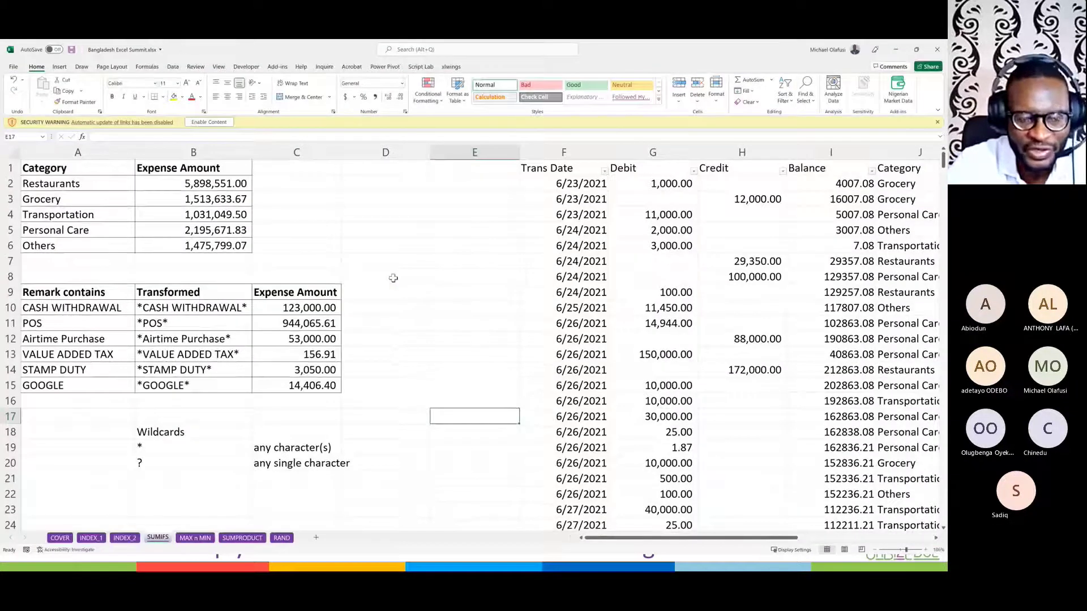
left_click(427, 292)
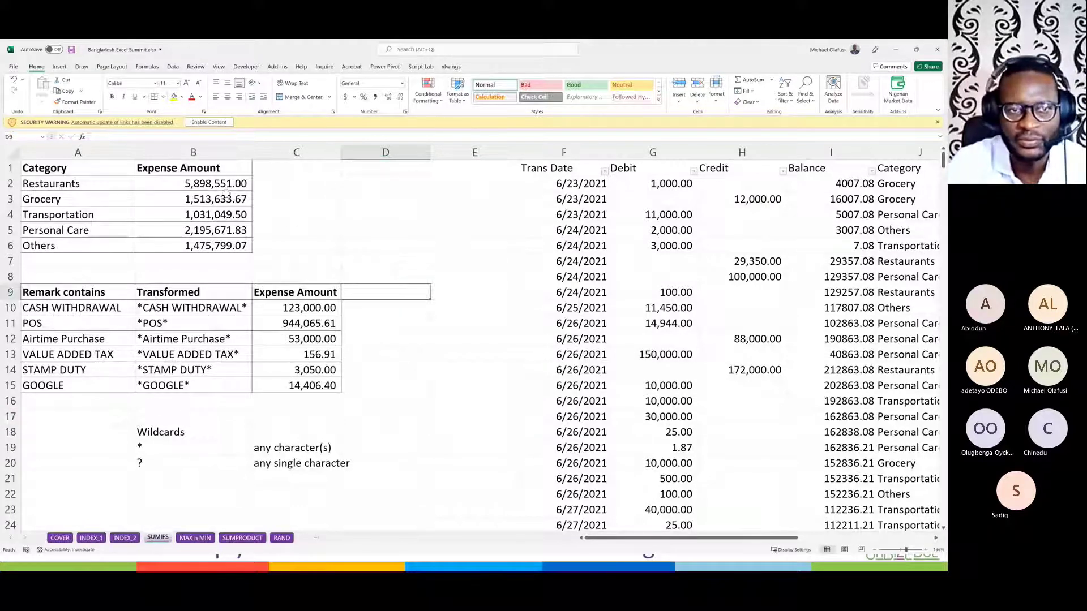
Step: Clear the Expense Amount values in the Category table (B2:B6) and the Remark contains table (C10:C15) on the SUMIFS sheet
left_click_drag(232, 198, 214, 245)
key("Delete")
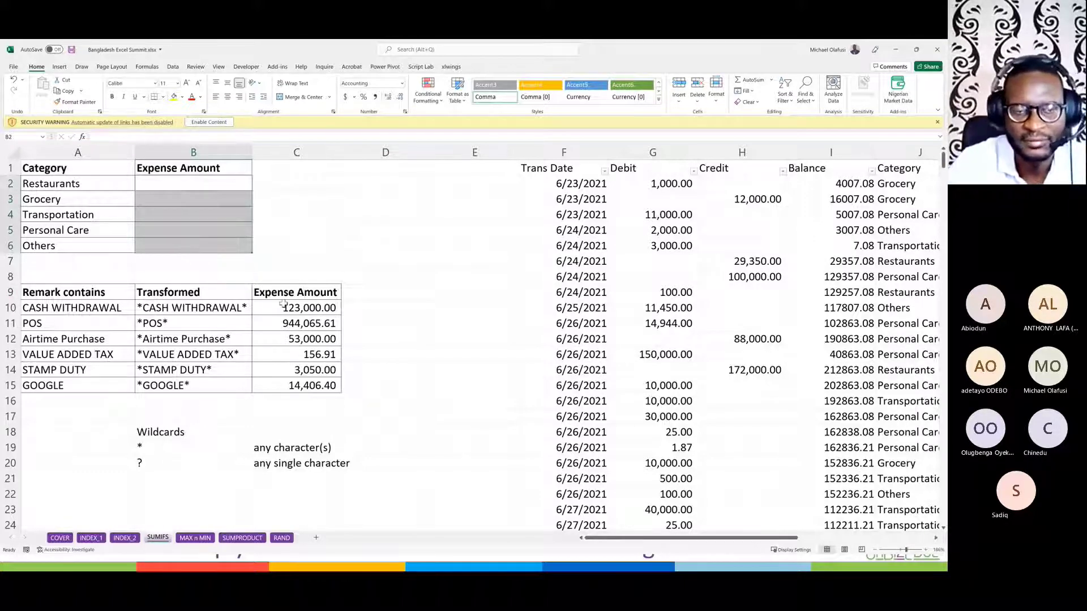
left_click_drag(288, 308, 306, 380)
key("Delete")
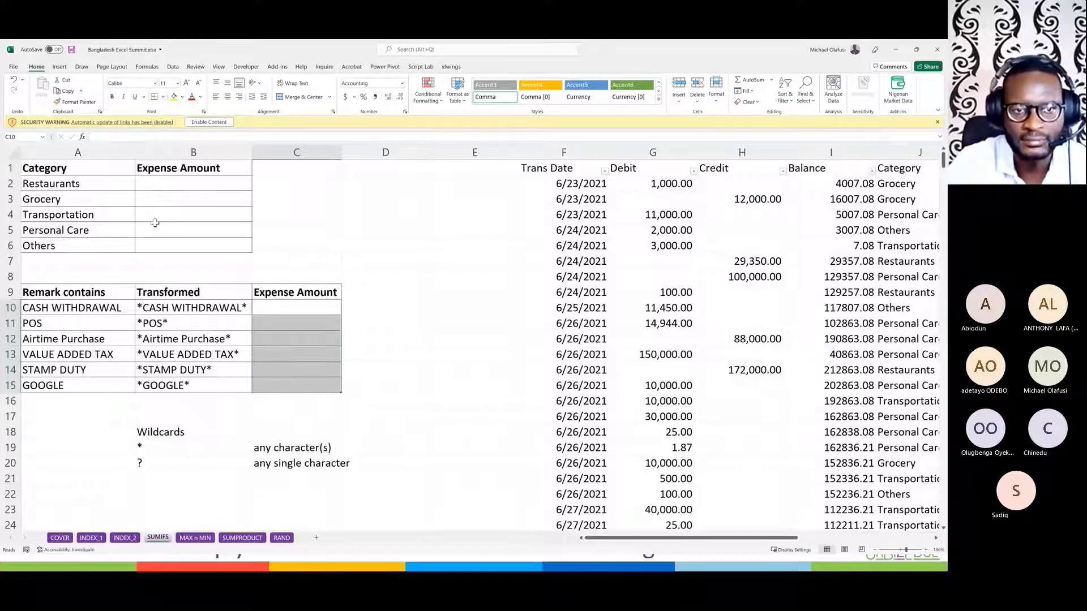
left_click(296, 212)
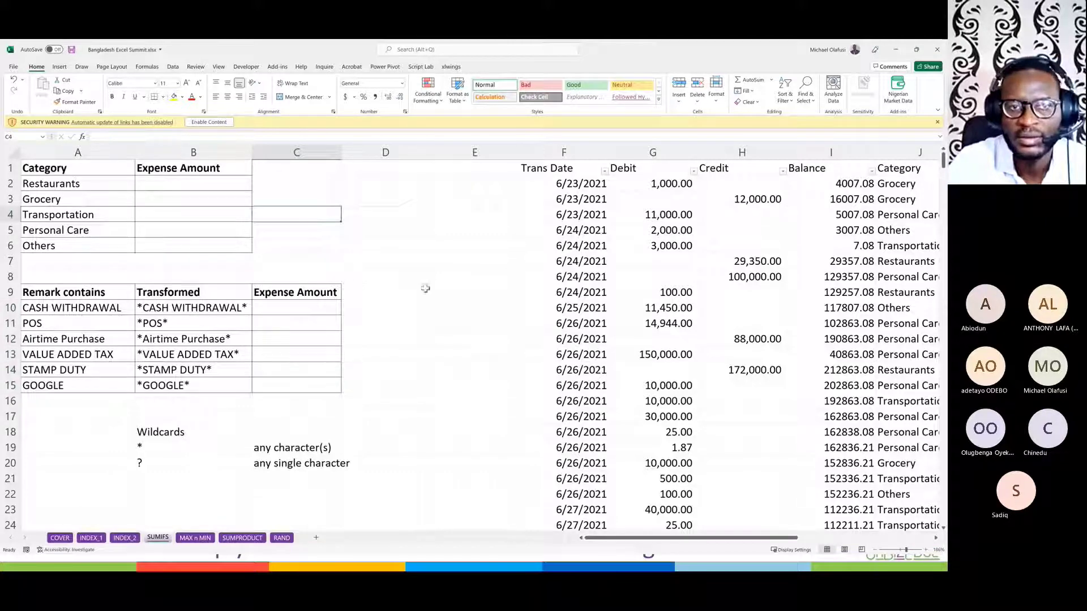
Step: Review the Debit, Balance and Category columns of the bank transaction data beside the summary tables
scroll(601, 249, "right", 3)
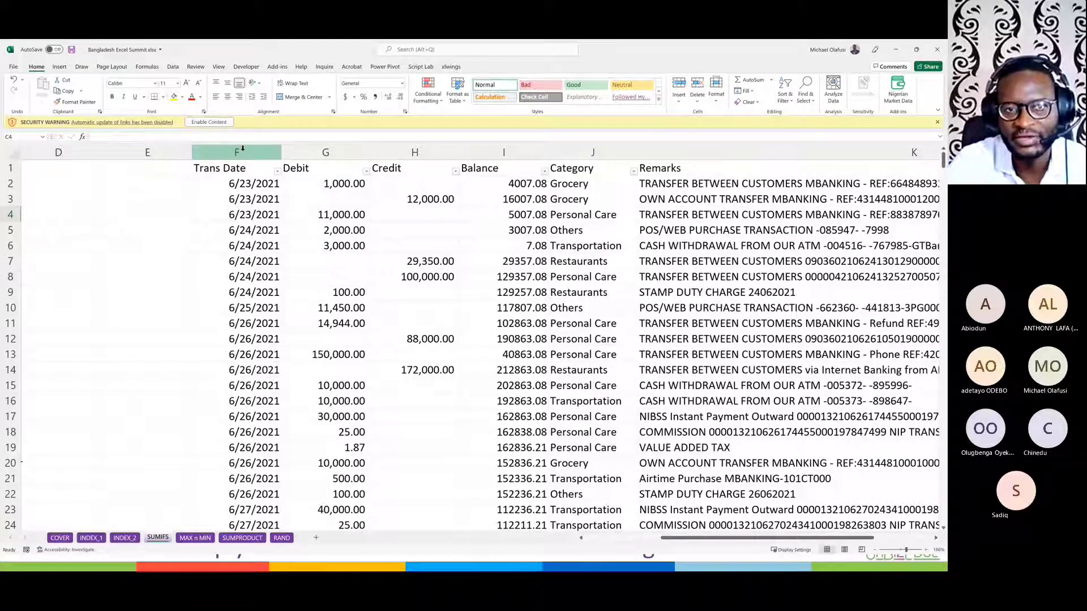
left_click(326, 151)
left_click(504, 150)
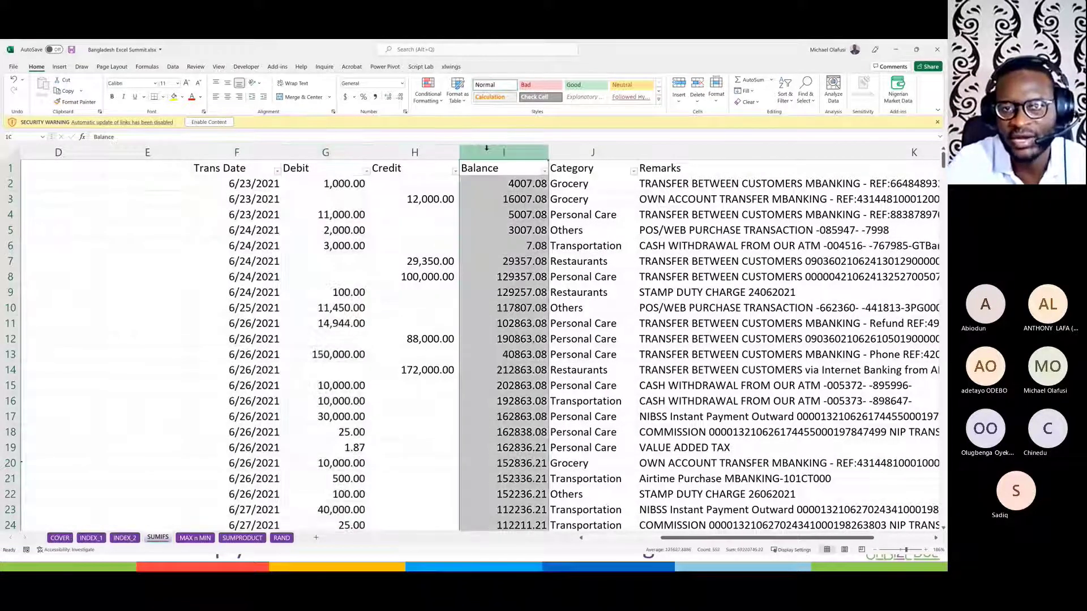
left_click(575, 148)
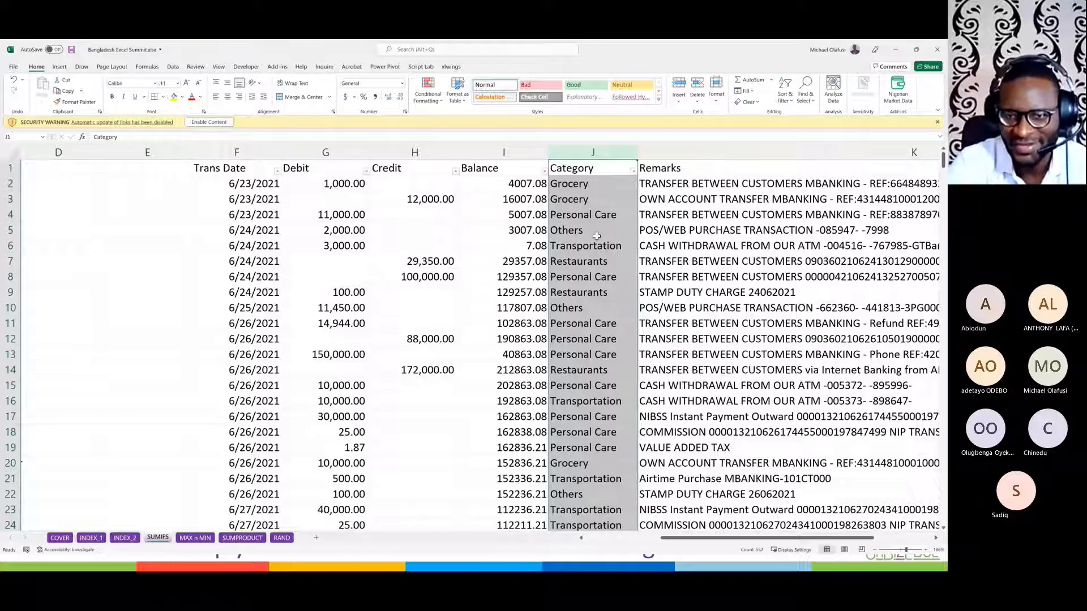
scroll(417, 252, "left", 3)
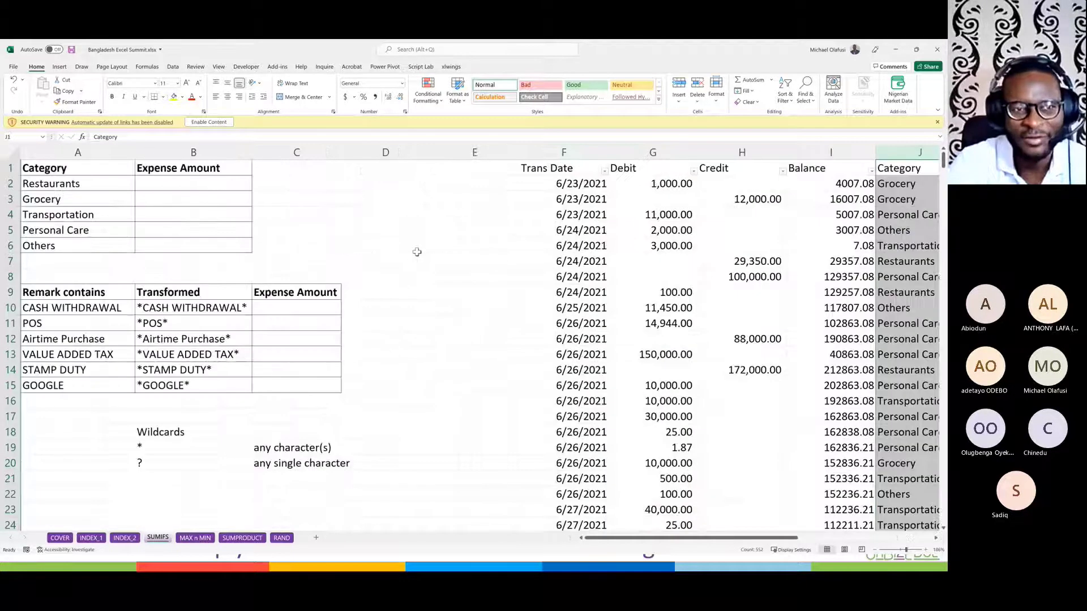
Step: Total the Debit column for the Restaurants category in B2 with the formula =SUMIF(J:J,A2,G:G)
left_click(200, 191)
type("=sumif")
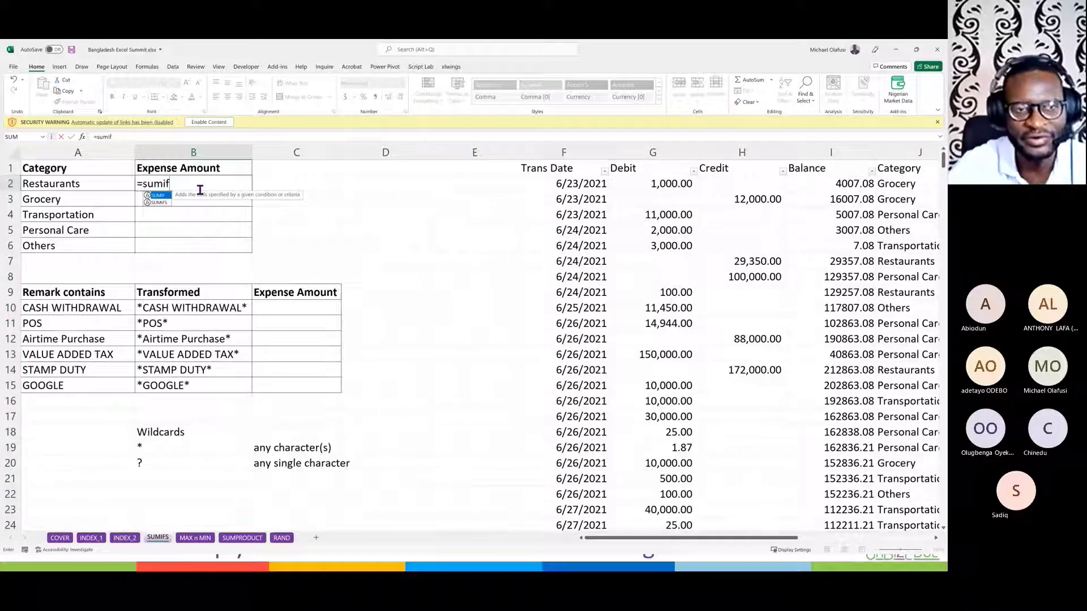
key("Tab")
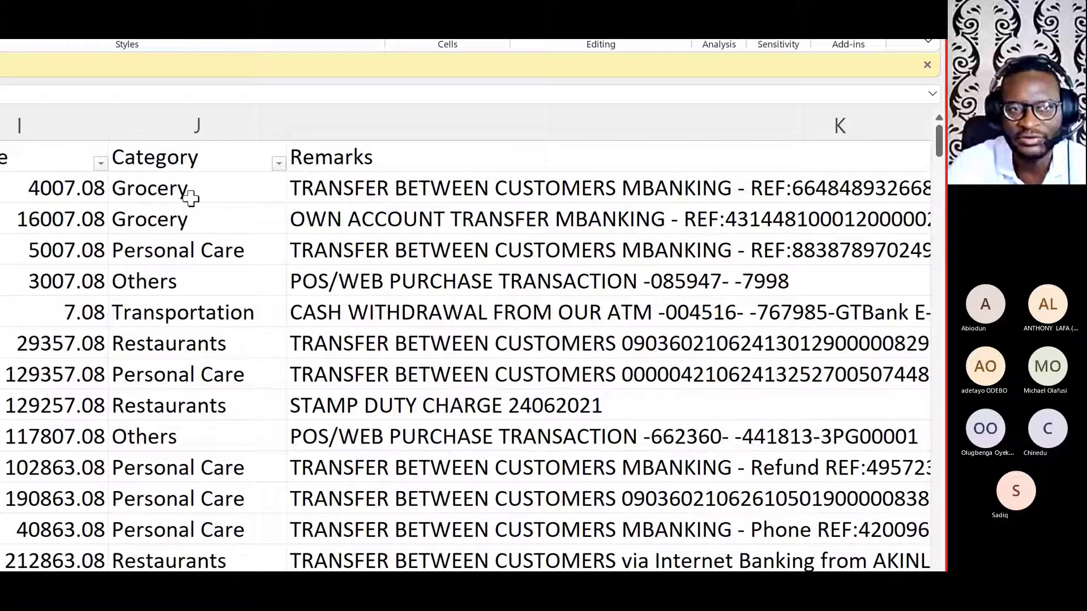
key("ctrl+space")
key("ctrl+c")
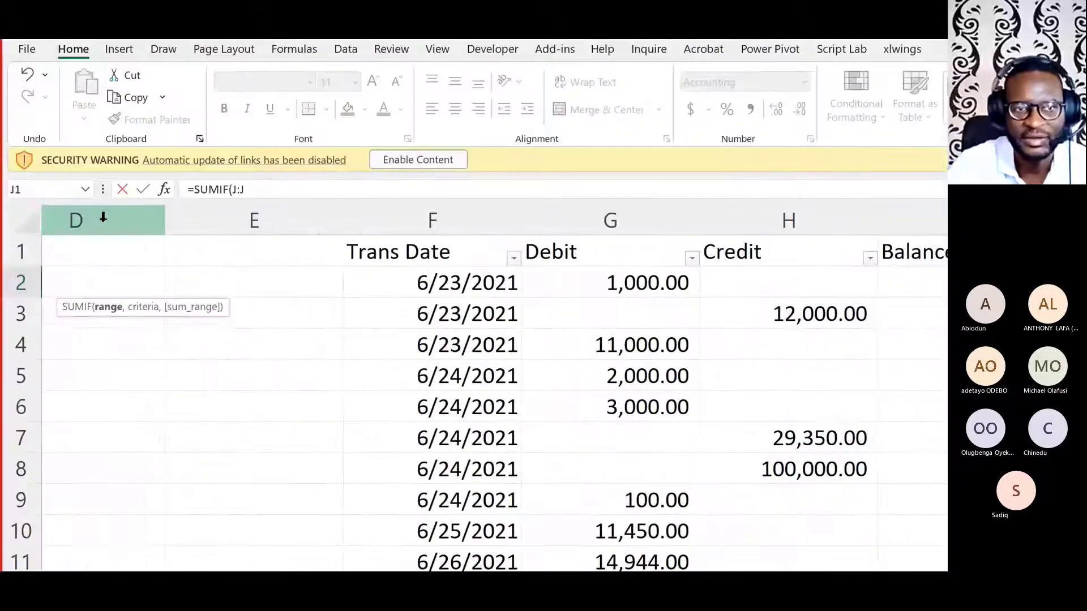
scroll(169, 295, "left", 3)
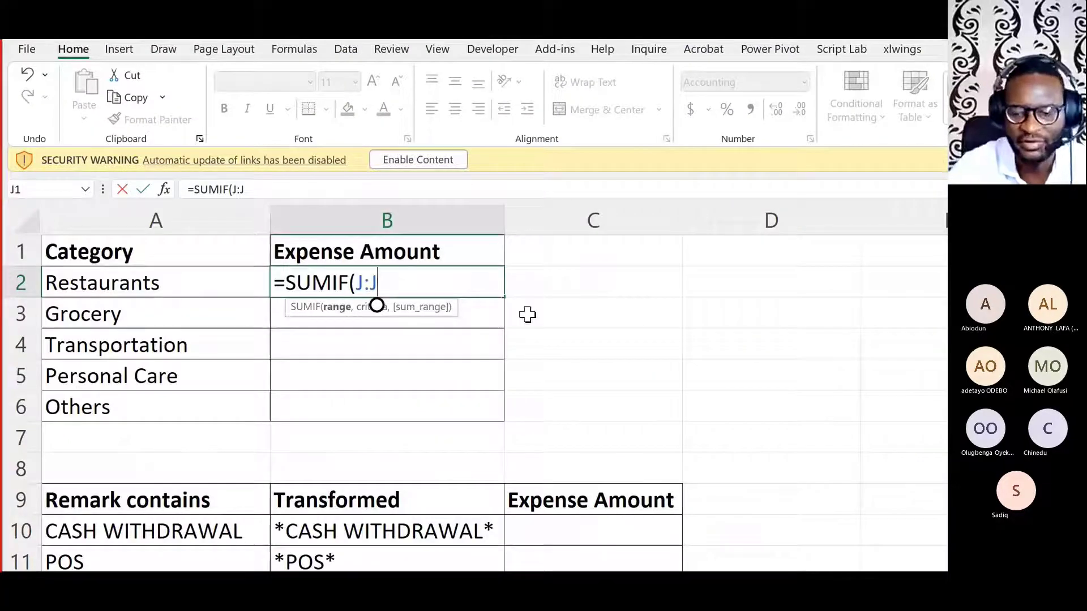
type(",")
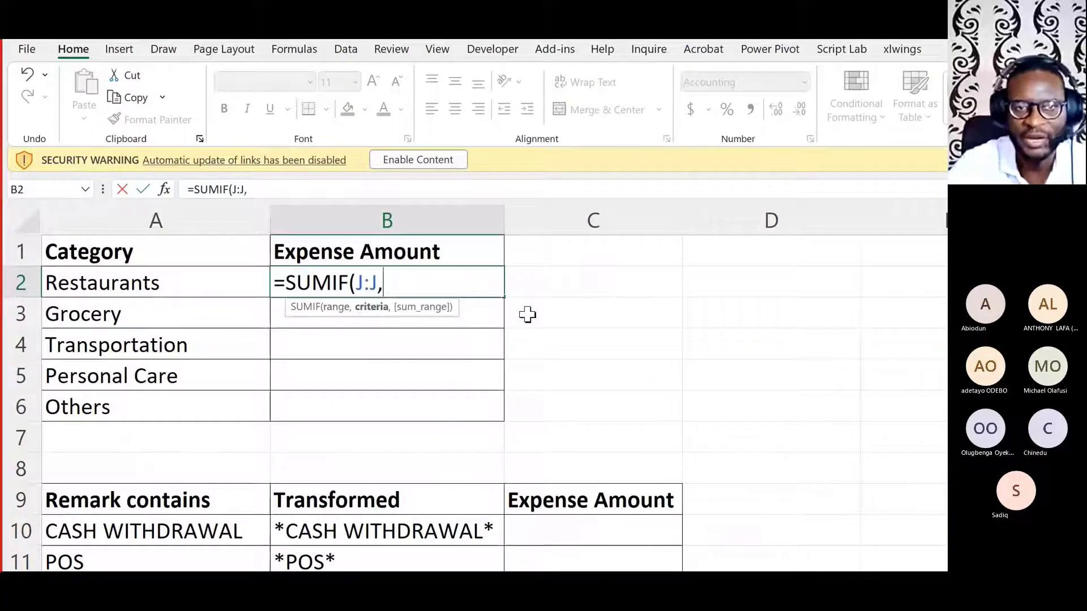
left_click(180, 271)
type(",")
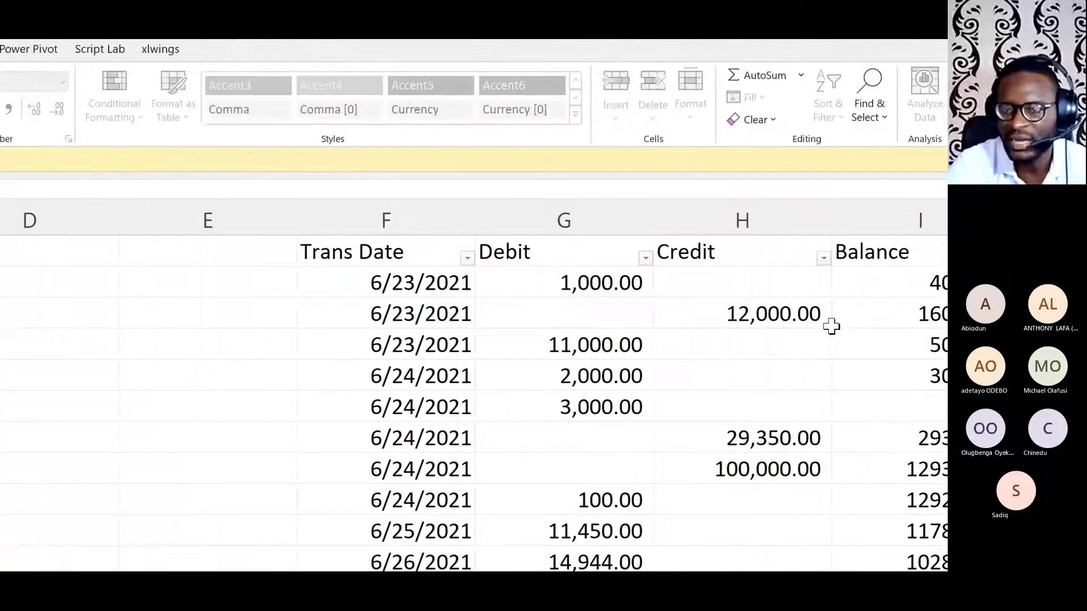
left_click(564, 218)
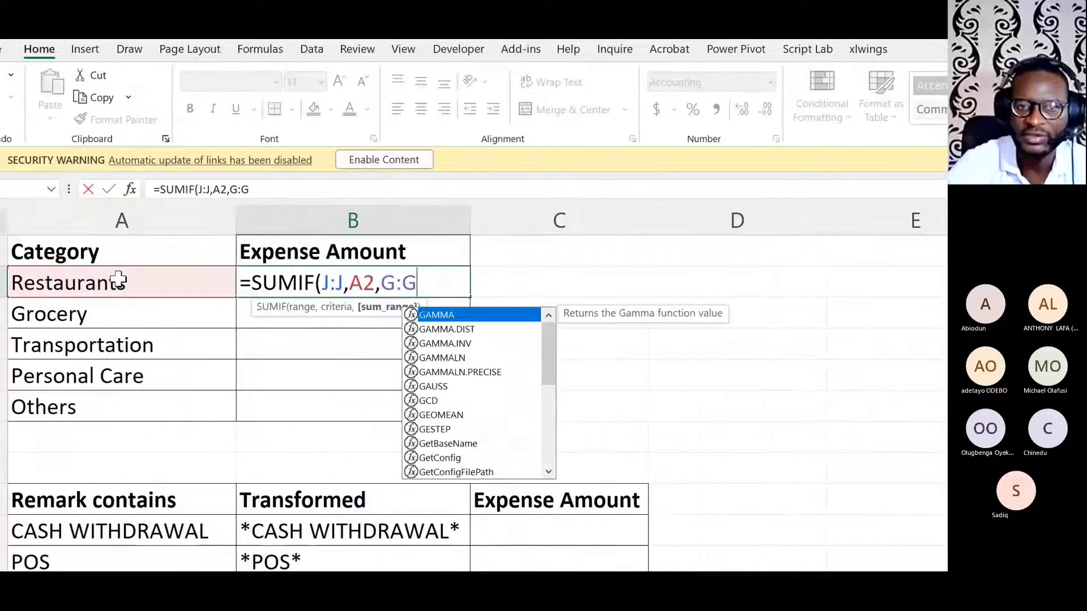
key("Return")
Step: Fill the B2 SUMIF formula down through B6 for the remaining expense categories
left_click(430, 280)
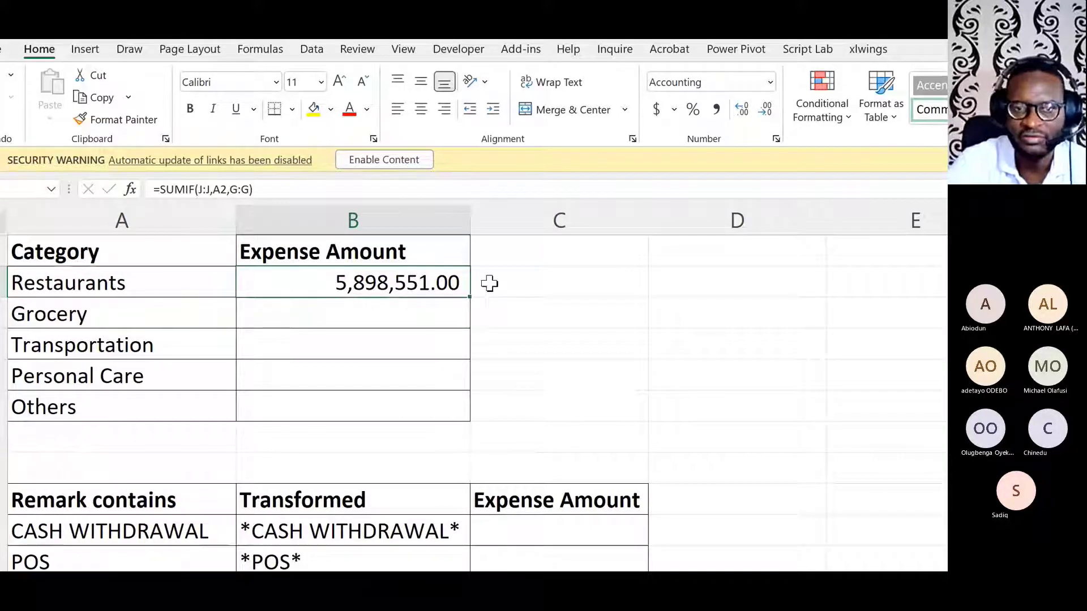
left_click_drag(469, 296, 447, 411)
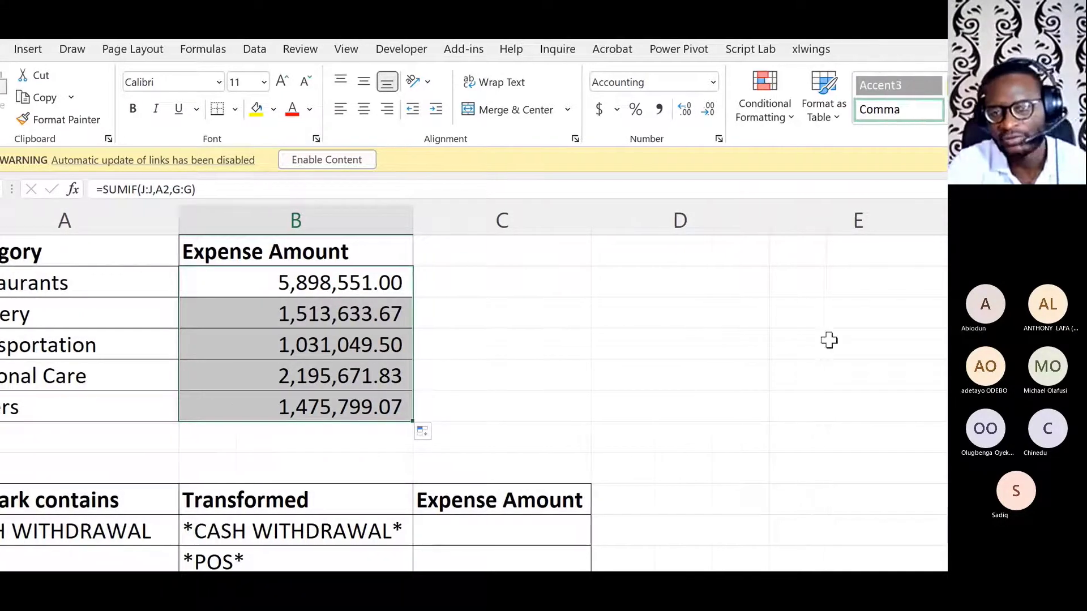
left_click(728, 433)
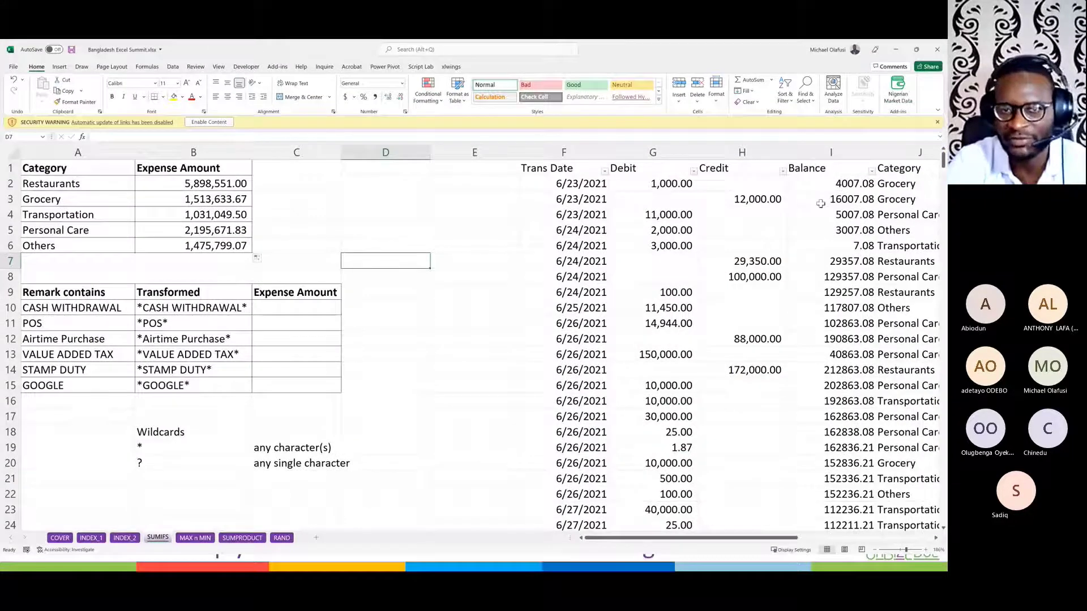
Step: Select the transaction data's Category column J and narrow it slightly
scroll(820, 203, "right", 4)
scroll(820, 203, "left", 4)
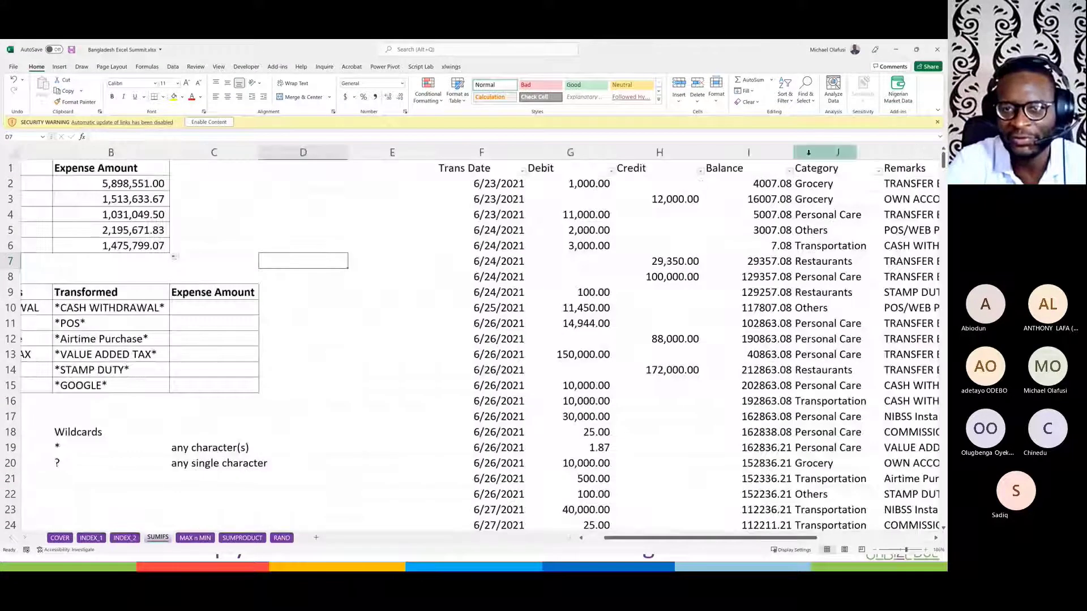
left_click(812, 153)
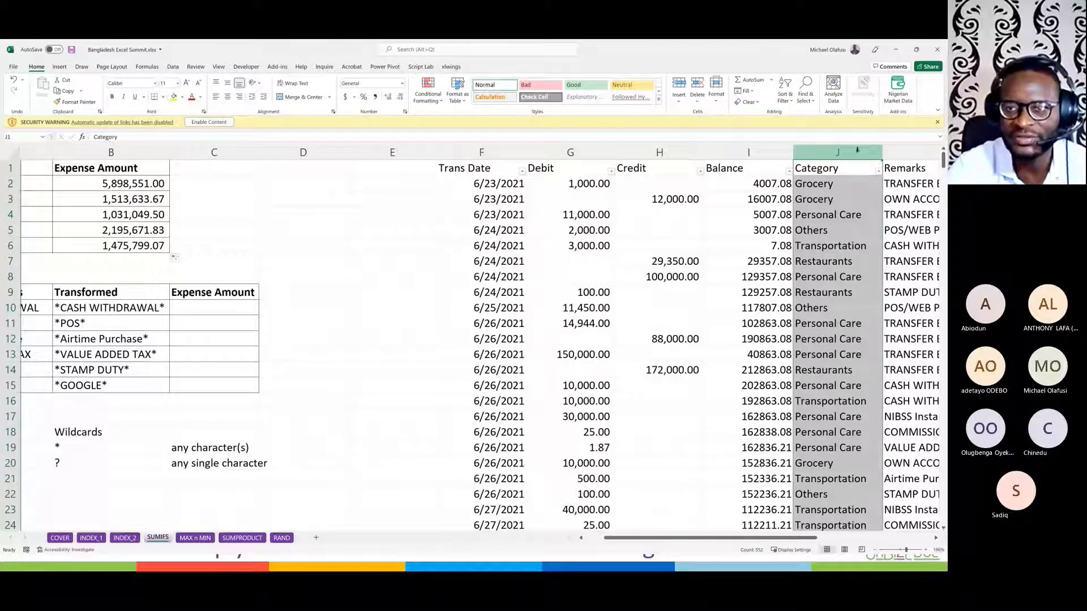
mouse_move(881, 152)
left_mouse_down()
mouse_move(809, 151)
mouse_move(875, 145)
left_mouse_up()
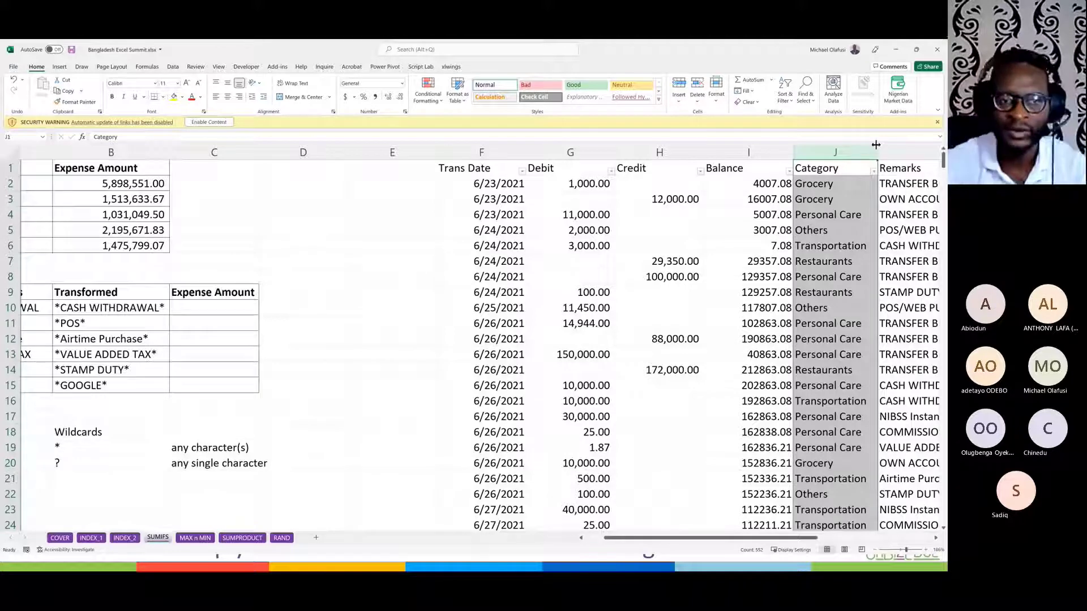
scroll(412, 342, "left", 1)
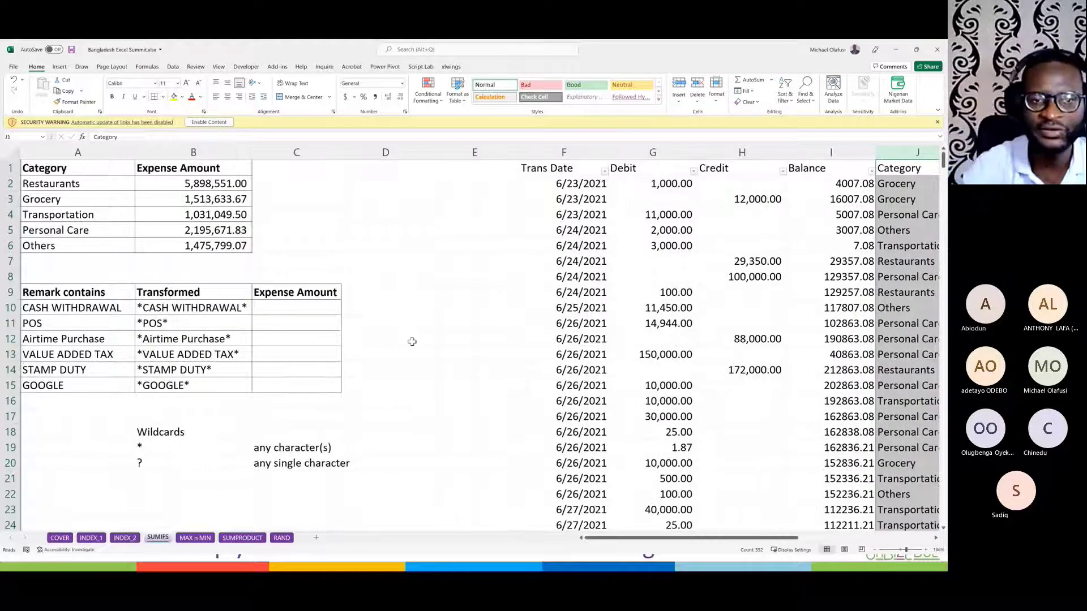
Step: Compare the Remark contains table's search terms with the VALUE ADDED TAX, STAMP DUTY and CASH WITHDRAWAL entries in the Remarks column
left_click_drag(56, 353, 184, 360)
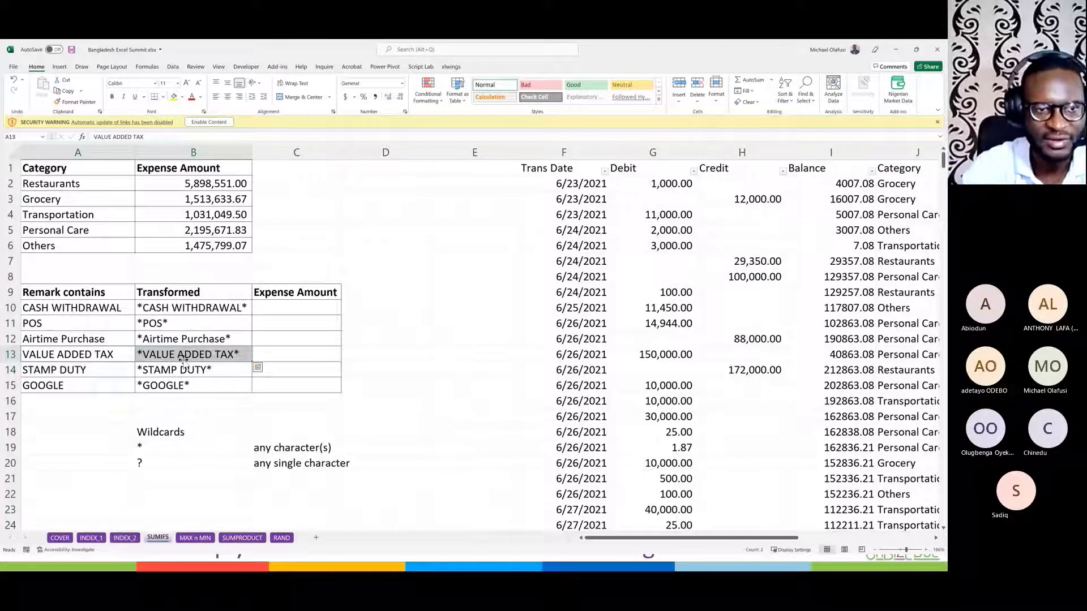
left_click_drag(72, 369, 208, 363)
left_click(275, 309)
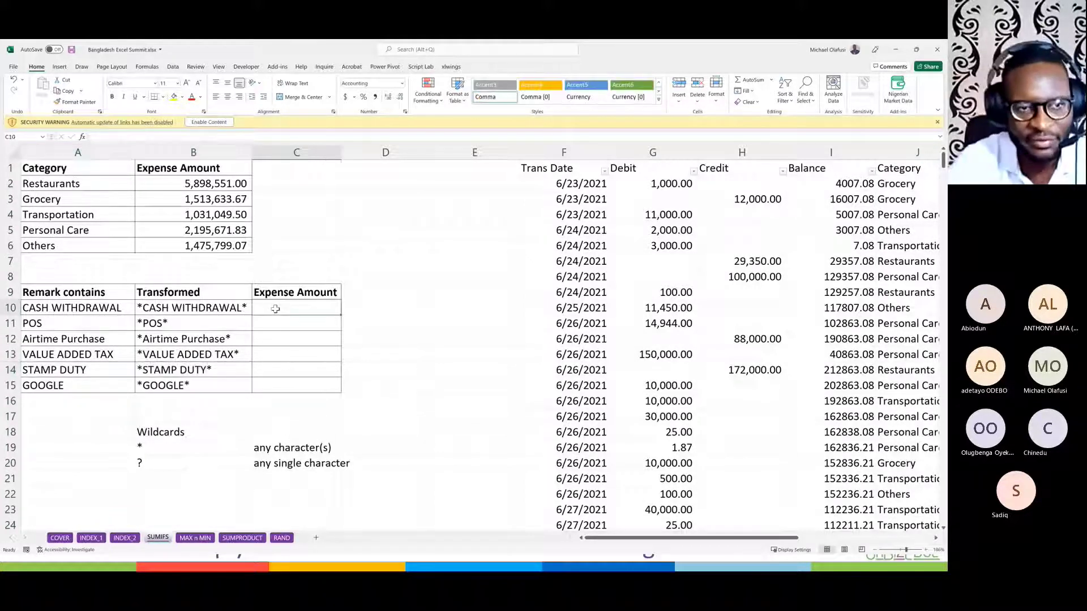
left_click(289, 370)
scroll(744, 321, "right", 8)
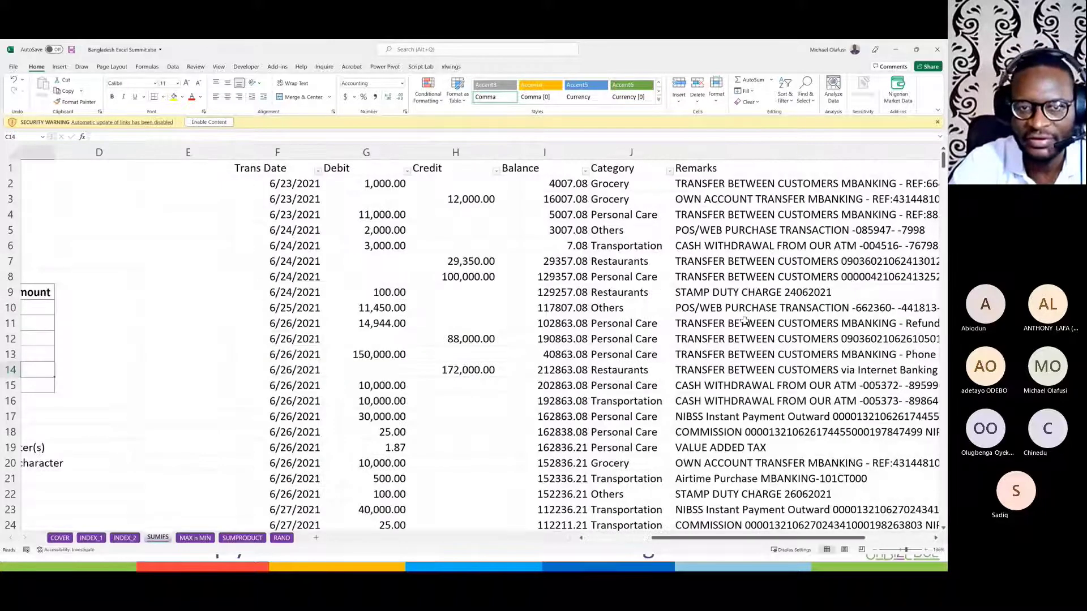
scroll(590, 179, "left", 4)
left_click(591, 154)
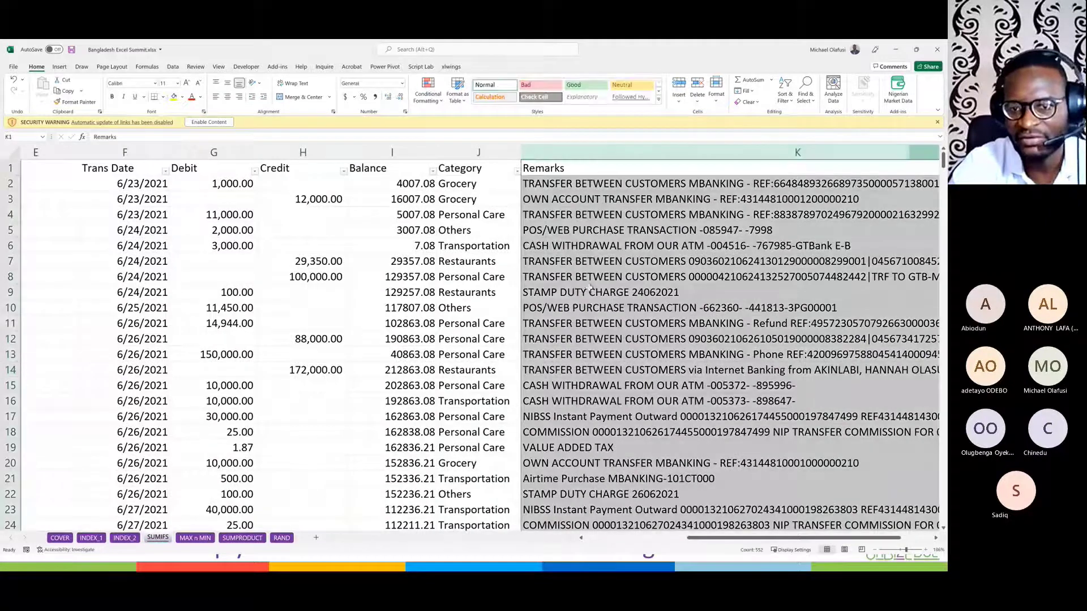
left_click(557, 453)
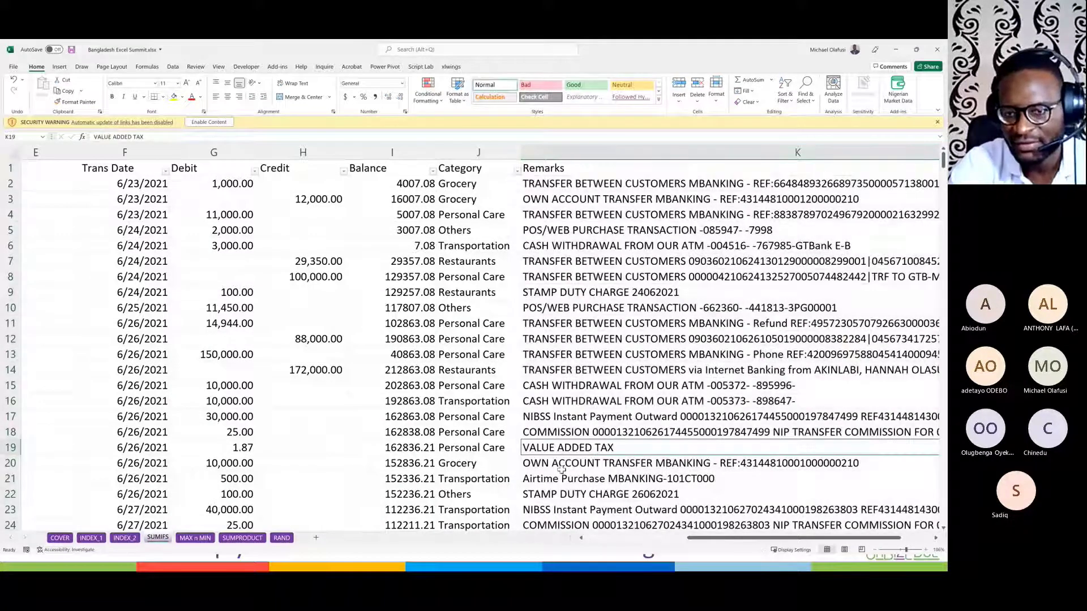
left_click(568, 492)
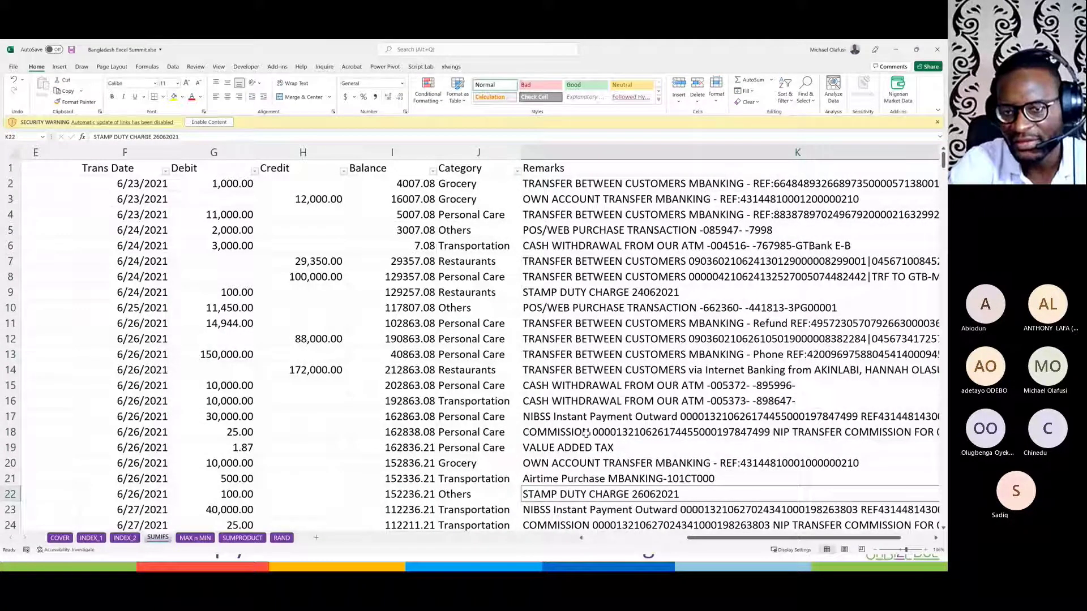
left_click(584, 401)
left_click(564, 357)
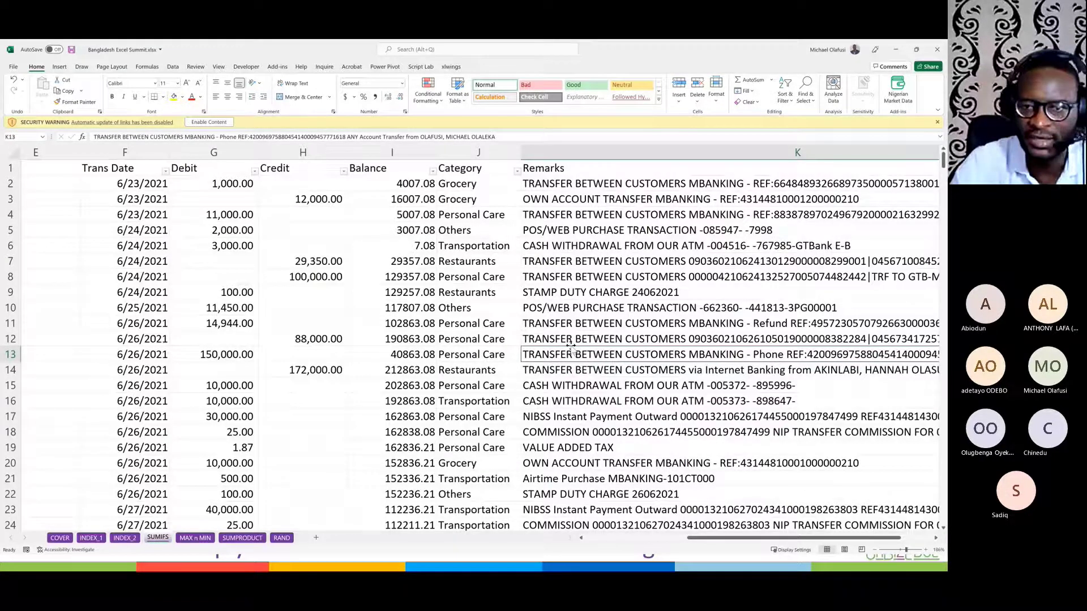
Step: Examine the full wording of the longer transfer and commission remarks in column K, rows 13 to 18
scroll(570, 347, "left", 4)
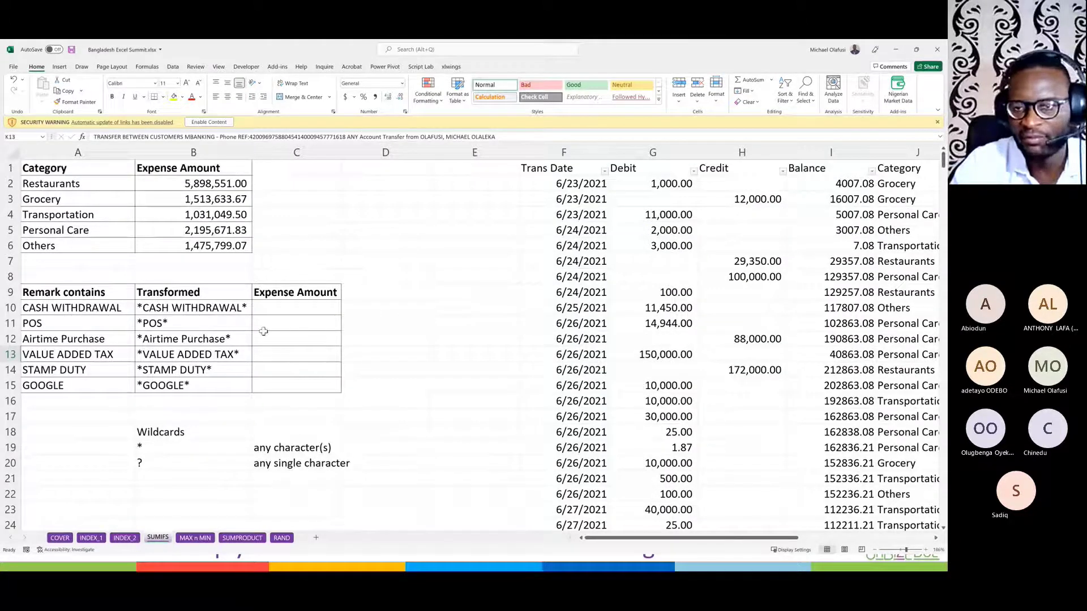
scroll(725, 322, "right", 4)
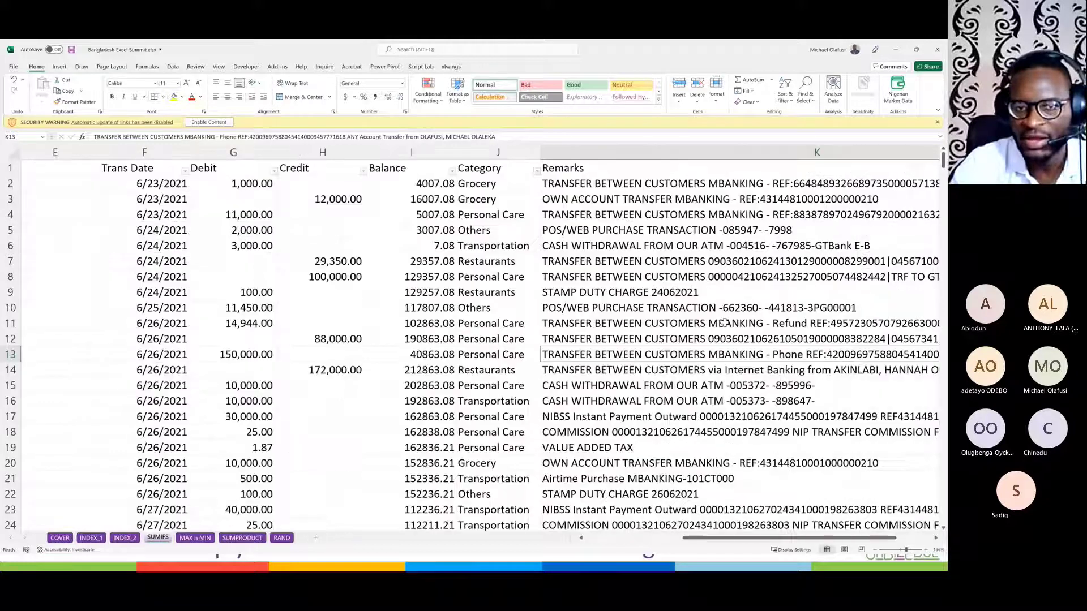
scroll(725, 323, "right", 4)
key("Down")
key("Down")
key("Down")
key("Down")
key("Down")
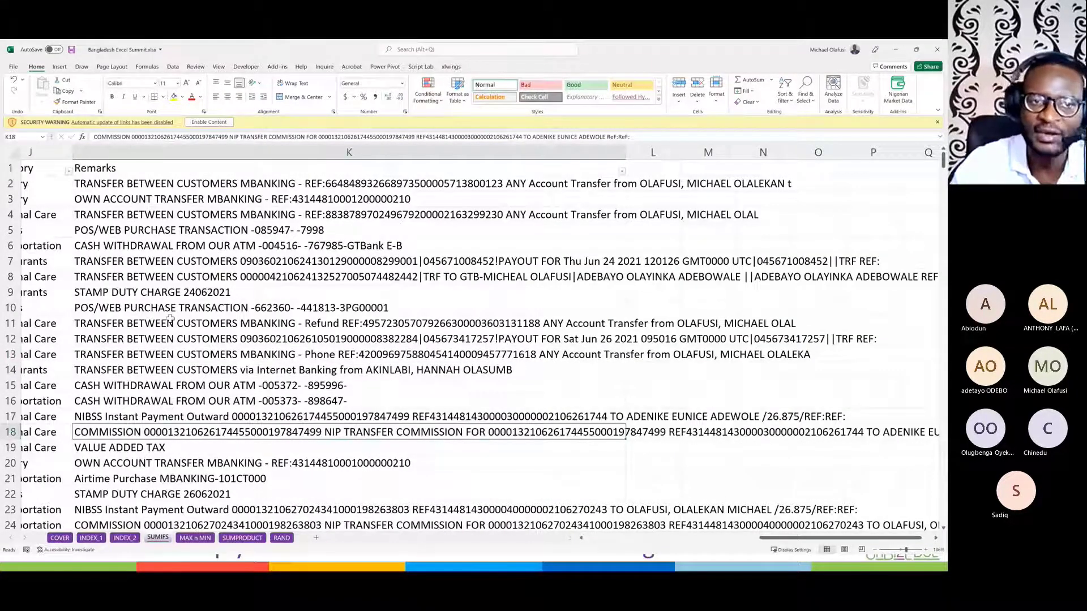
scroll(170, 319, "left", 8)
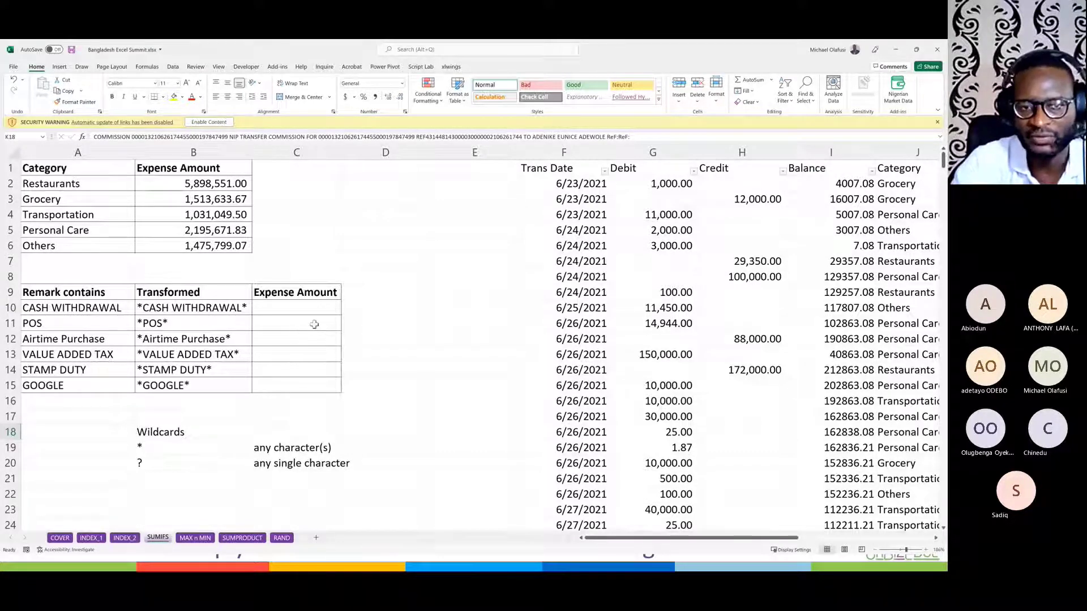
Step: Highlight the two cash withdrawal transactions in G15:K16 with the yellow fill colour
left_click(303, 308)
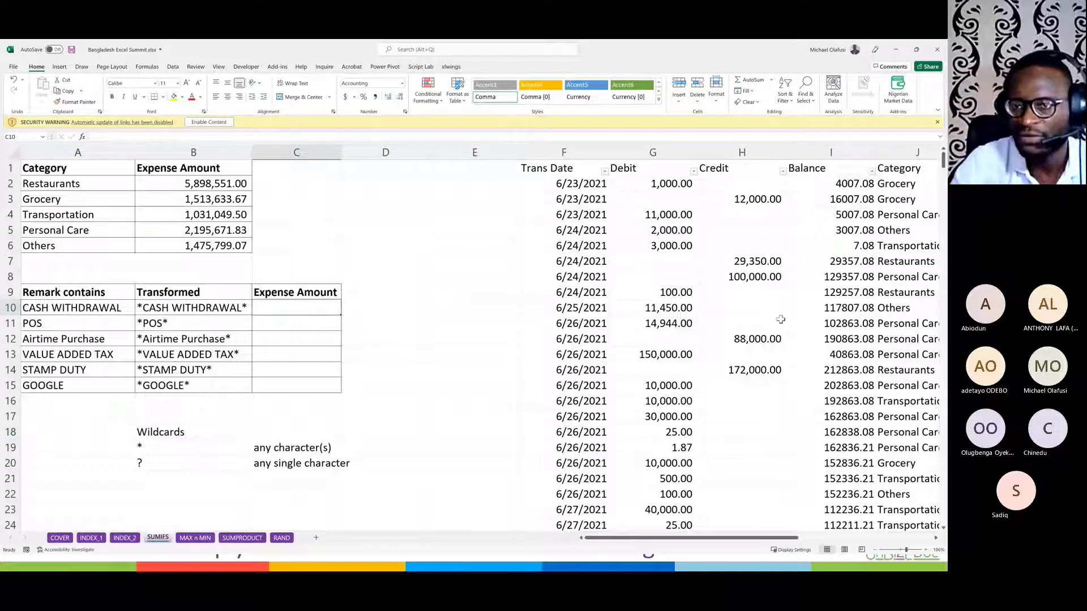
scroll(780, 320, "right", 4)
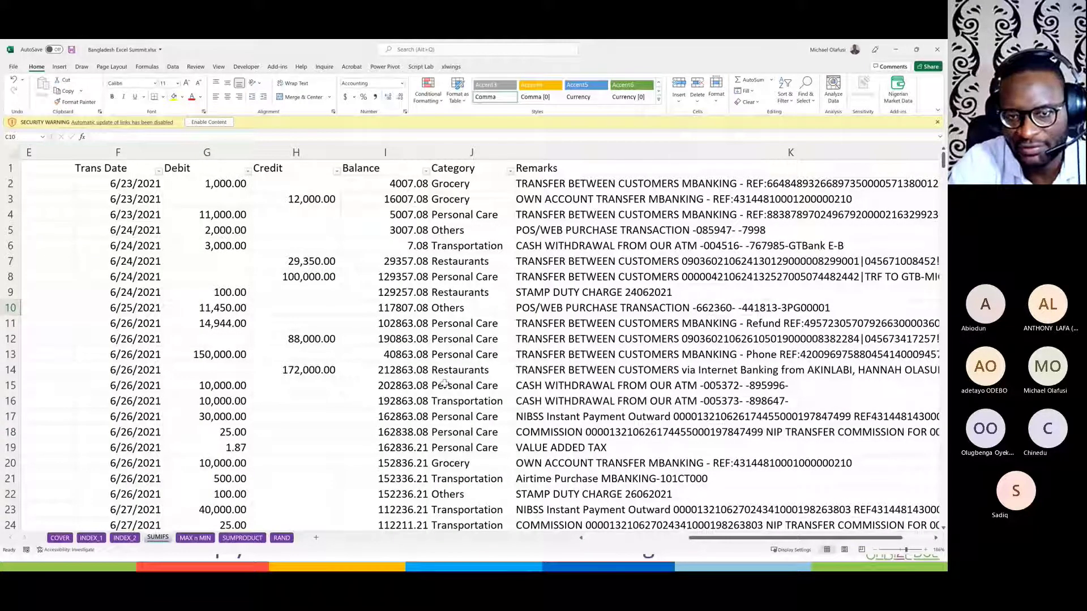
left_click_drag(526, 385, 226, 400)
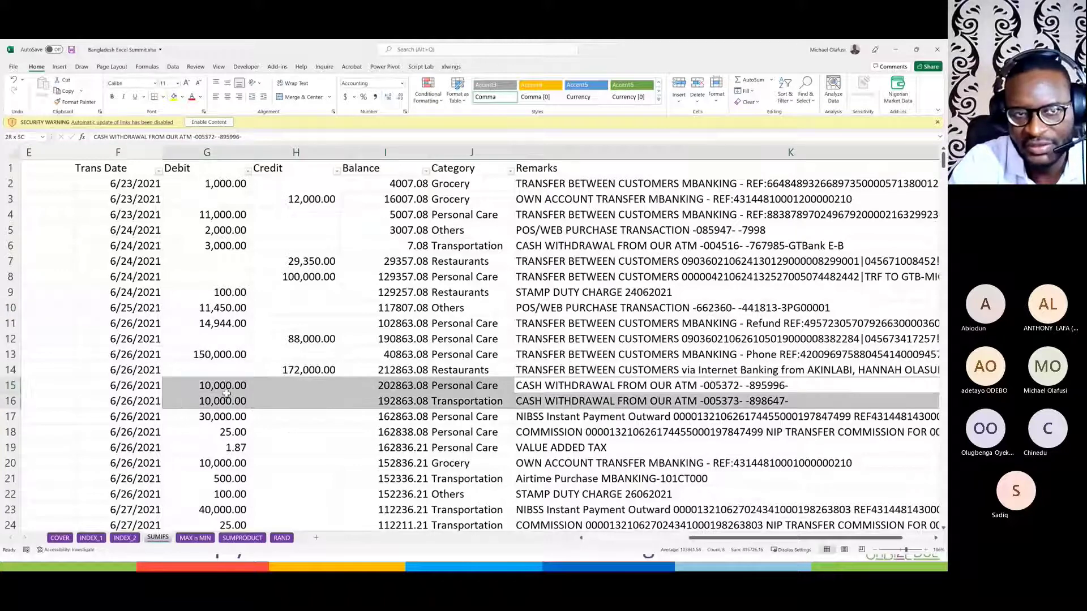
left_click(173, 100)
Step: Find the cash withdrawal transactions in rows 224 and 225 and highlight G224:K225 with the yellow fill colour
scroll(439, 430, "right", 2)
scroll(439, 430, "down", 9)
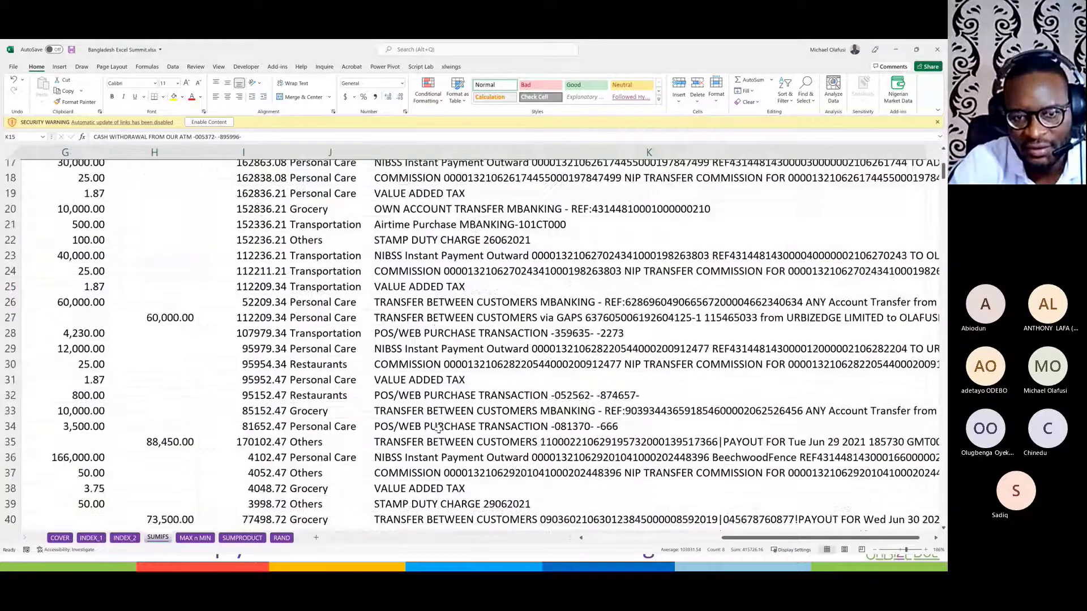
scroll(438, 431, "down", 20)
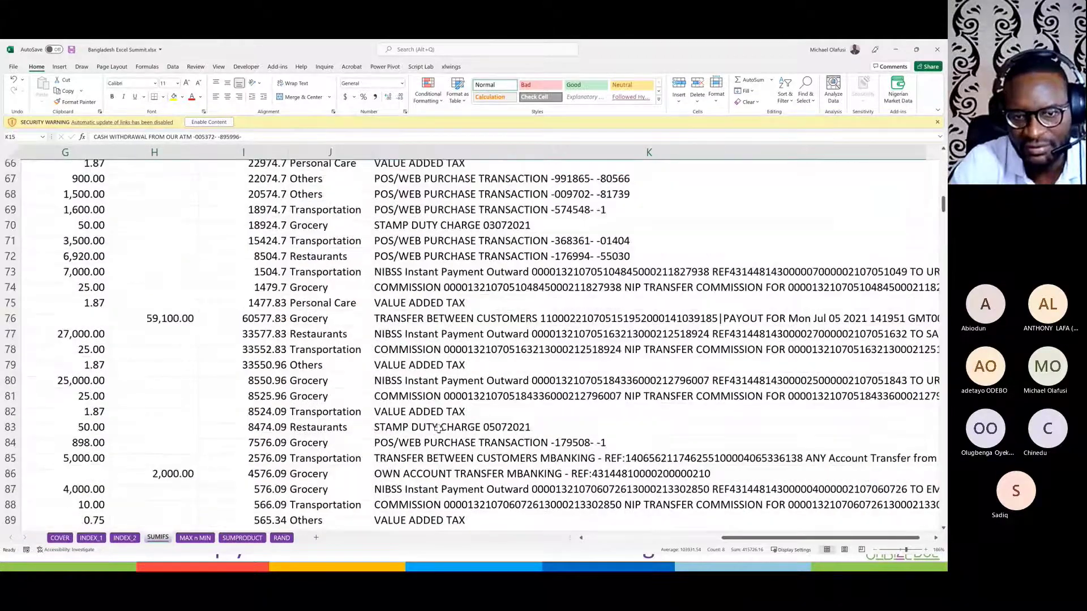
scroll(438, 428, "down", 20)
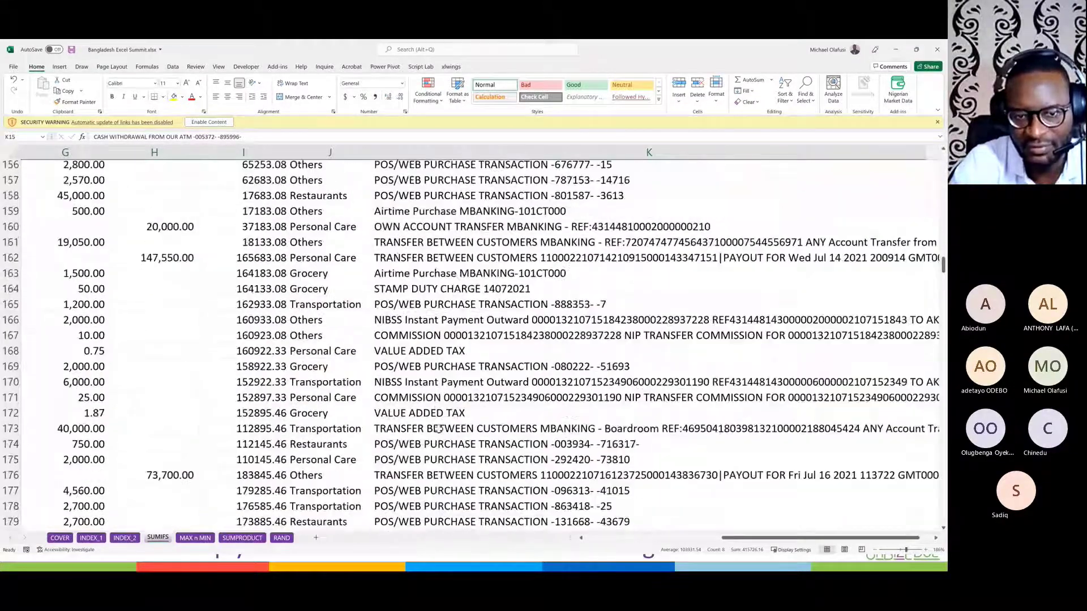
scroll(438, 428, "down", 15)
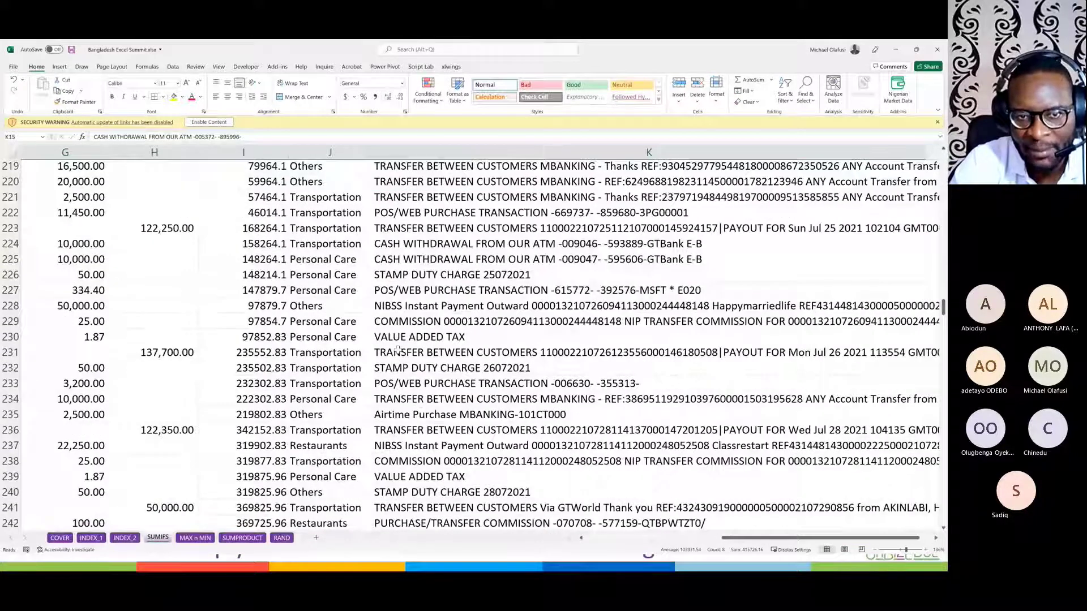
left_click_drag(400, 244, 105, 257)
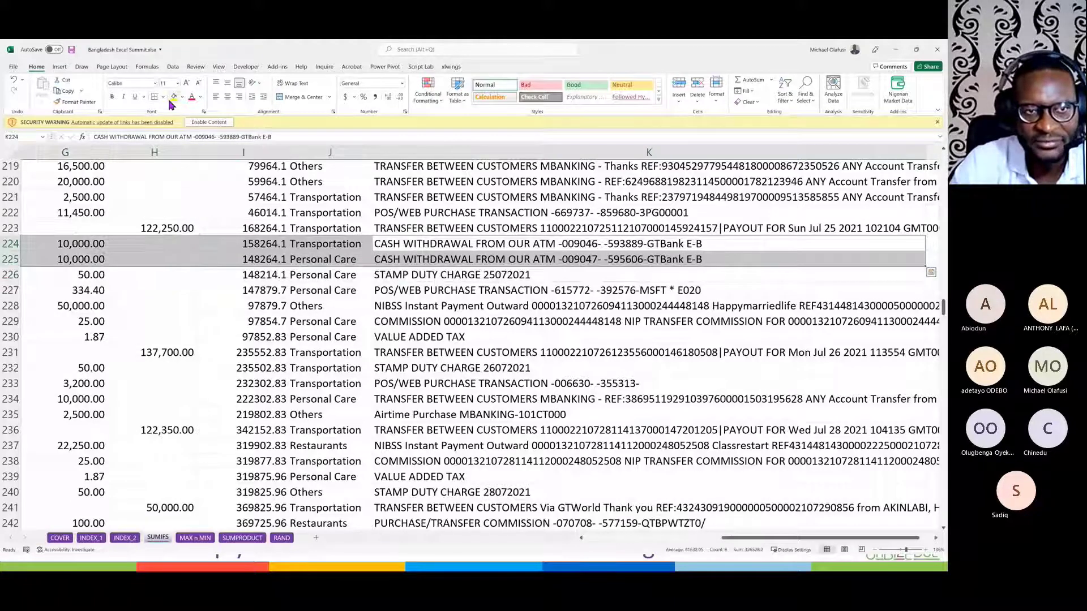
left_click(173, 98)
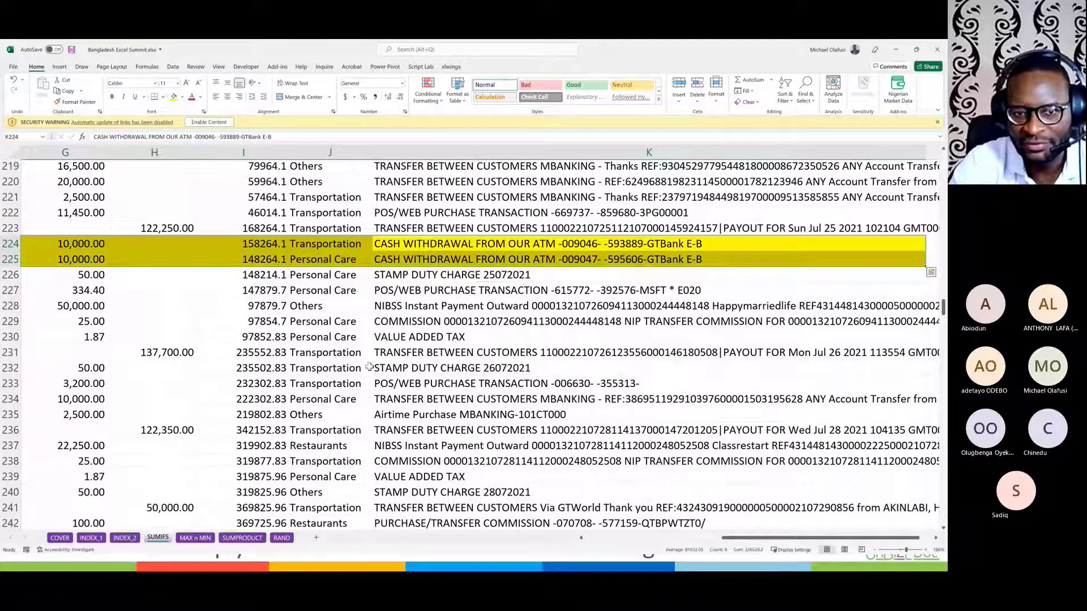
Step: Look through the Remarks below row 225 for further cash withdrawals, and review the highlighted rows 15 and 16 again
scroll(369, 367, "down", 15)
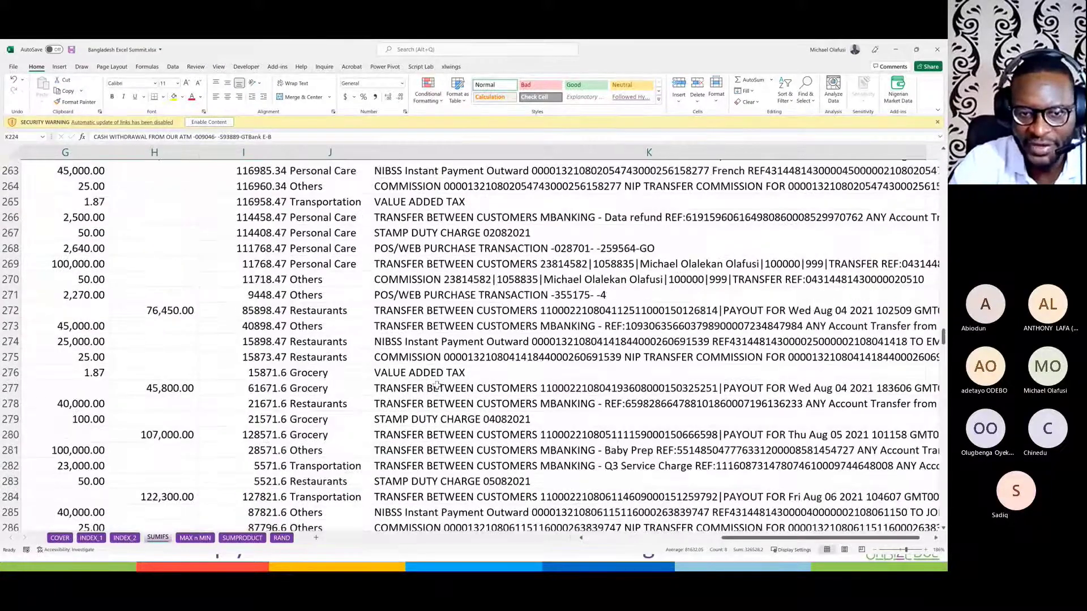
scroll(436, 385, "down", 5)
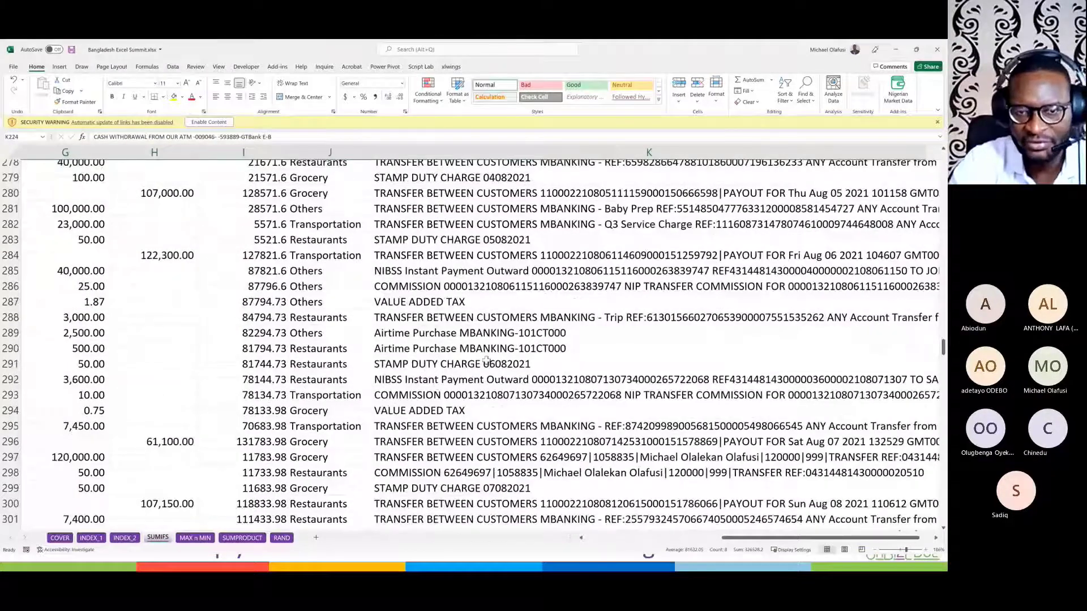
scroll(486, 359, "left", 5)
scroll(486, 360, "up", 20)
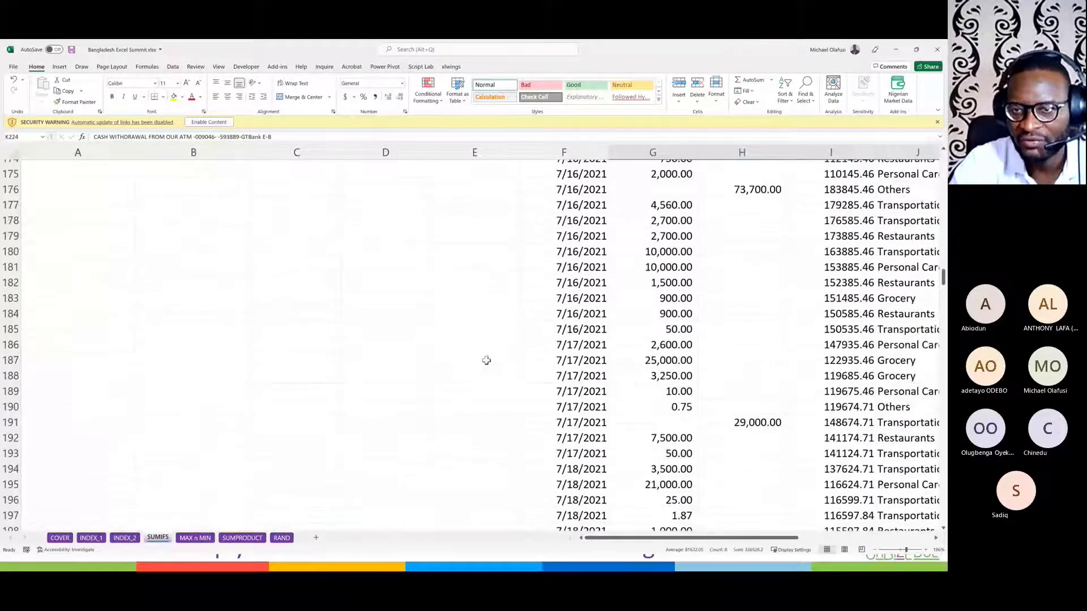
scroll(486, 360, "up", 20)
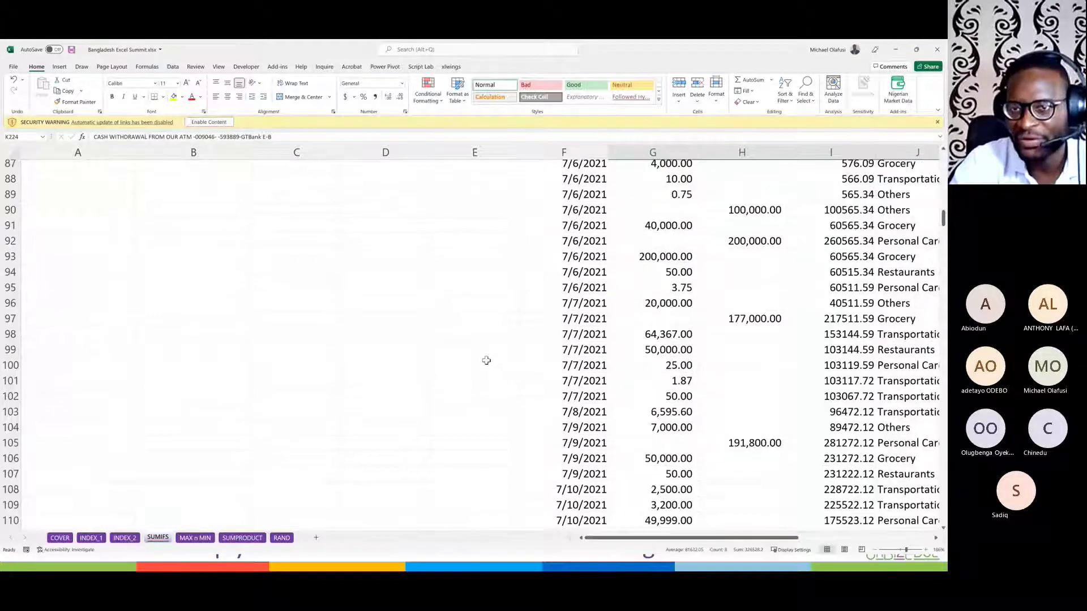
scroll(486, 360, "up", 20)
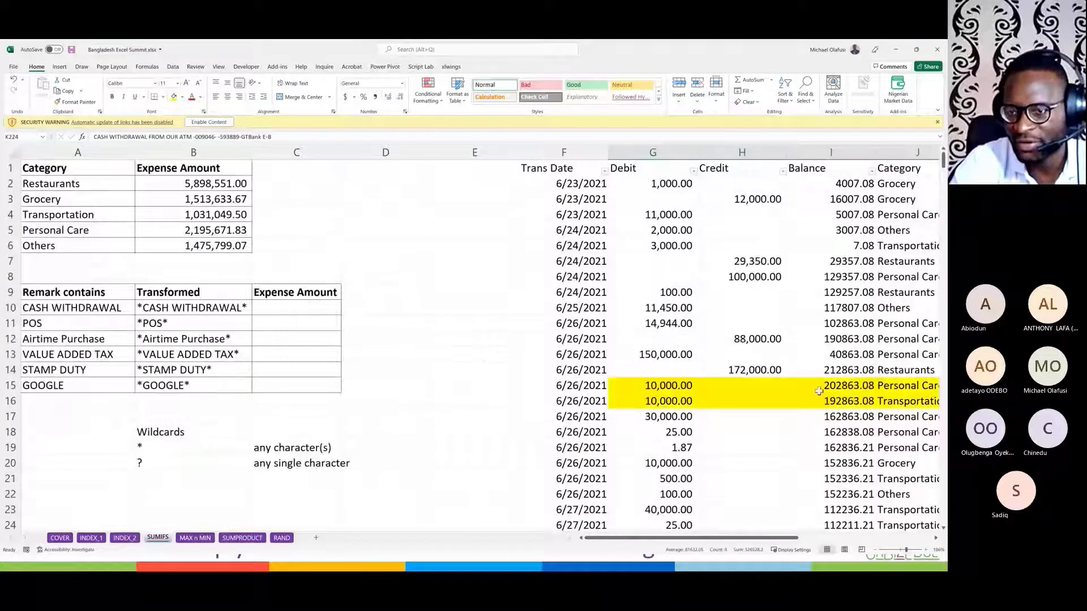
scroll(855, 396, "right", 5)
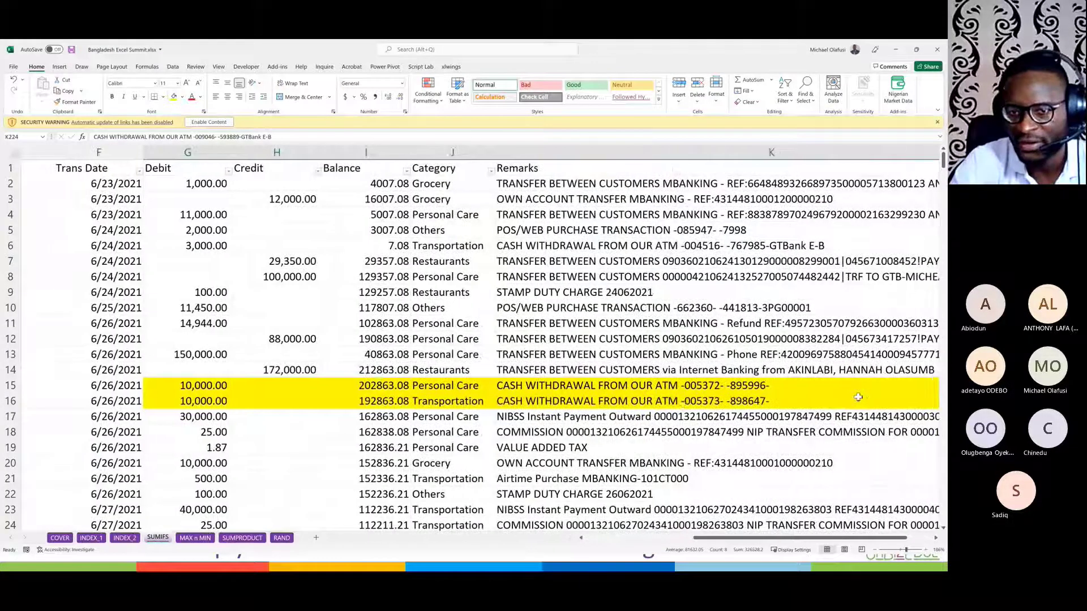
Step: Enter =SUMIF(K:K,A10,G:G) in C10 to total the debits whose remark matches the plain CASH WITHDRAWAL term
scroll(682, 404, "left", 5)
left_click(313, 306)
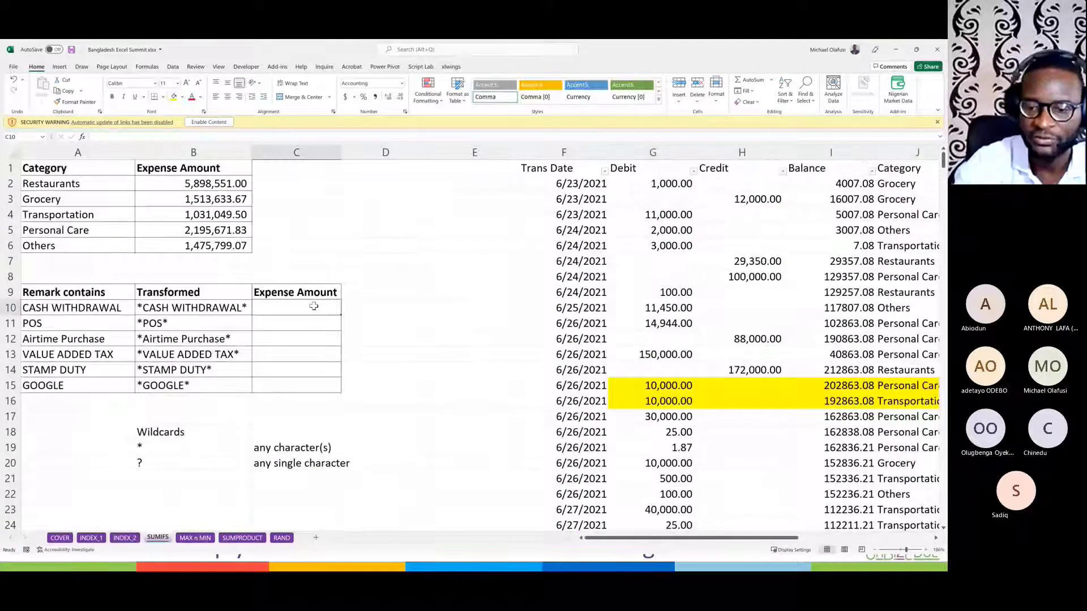
type("=sumif")
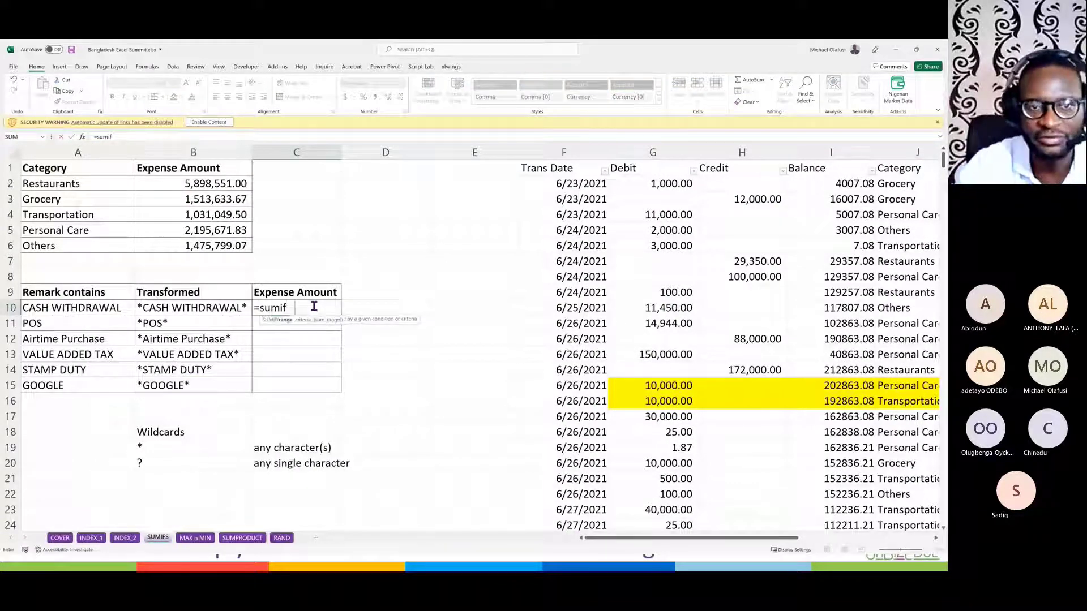
key("Tab")
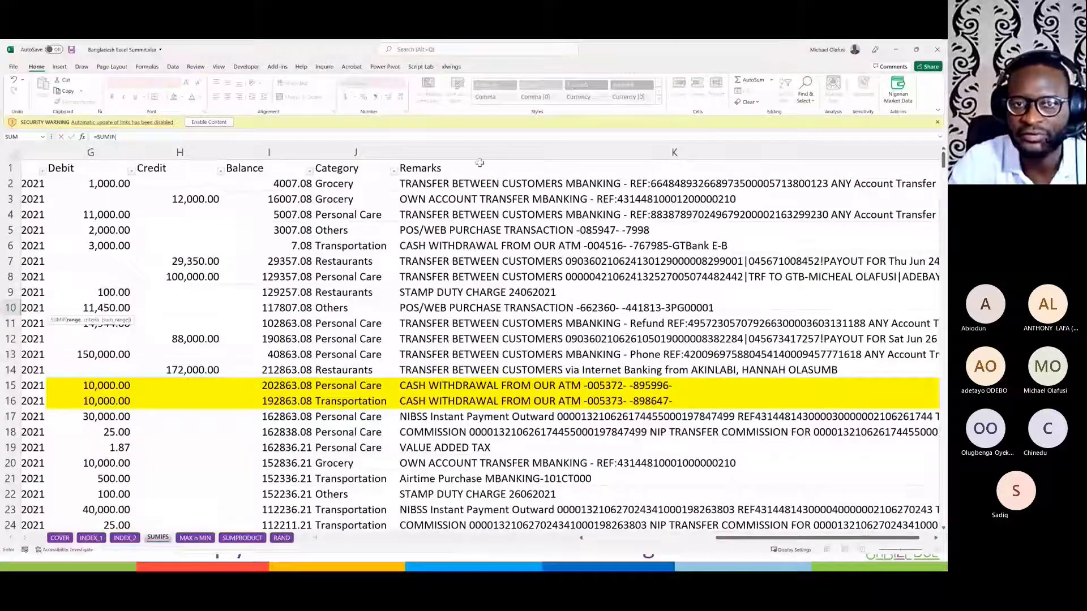
left_click(479, 161)
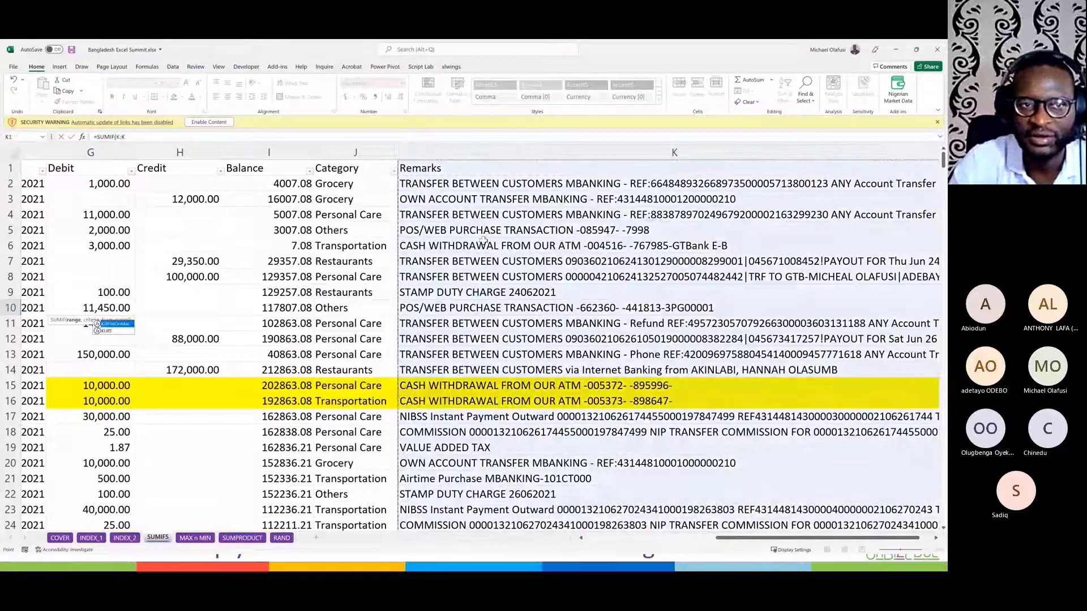
scroll(426, 254, "left", 3)
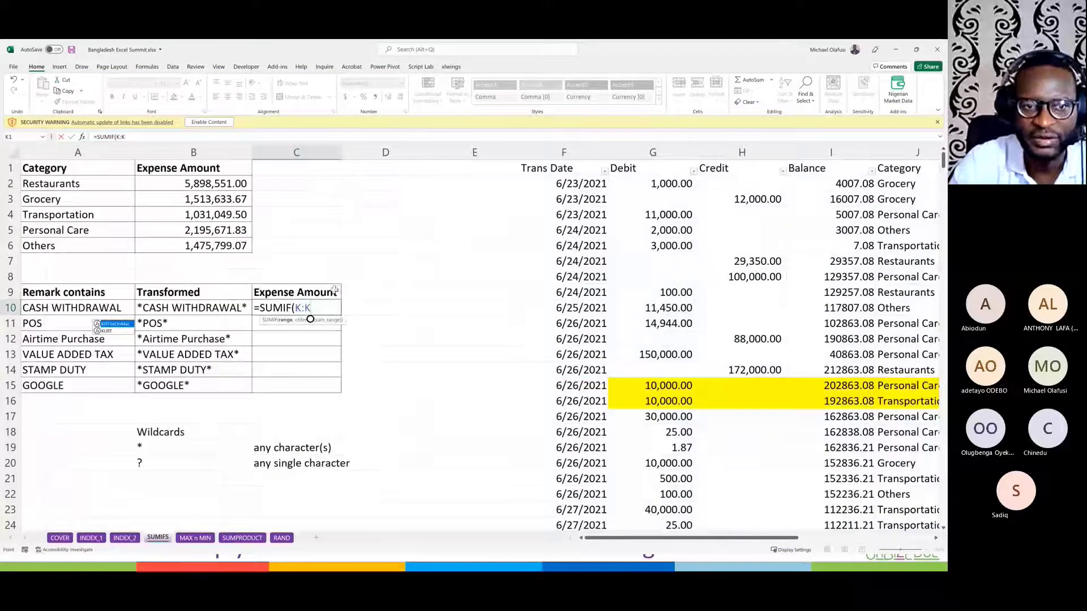
type(",")
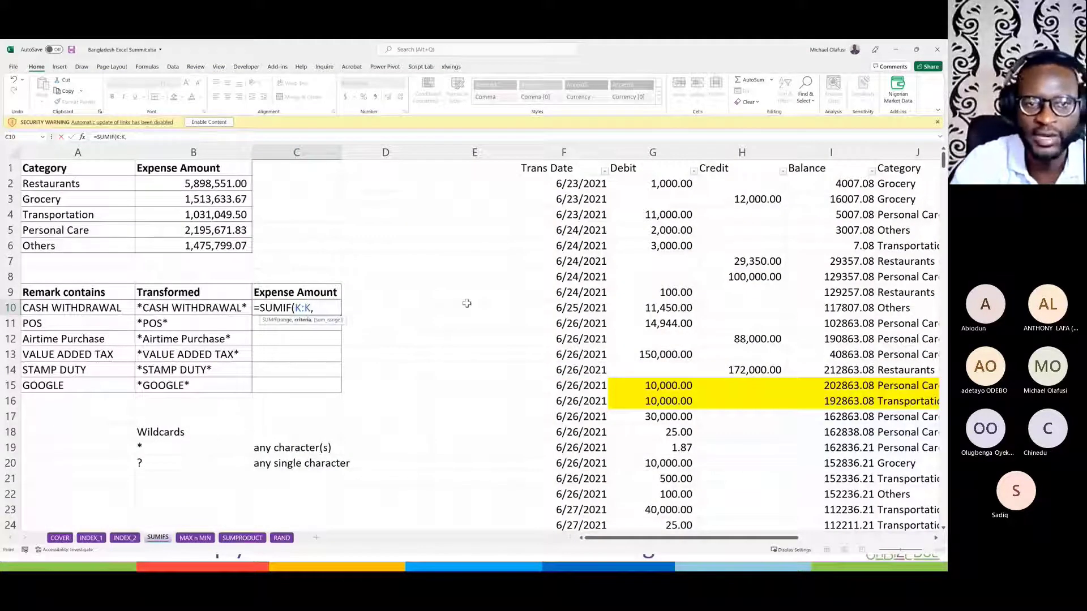
left_click(92, 308)
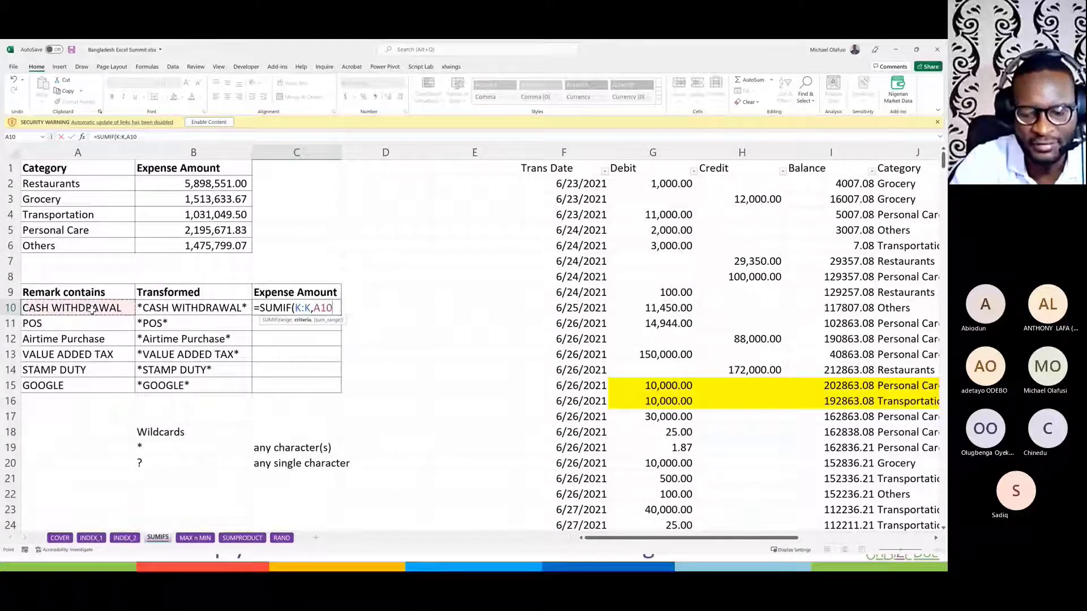
type(",")
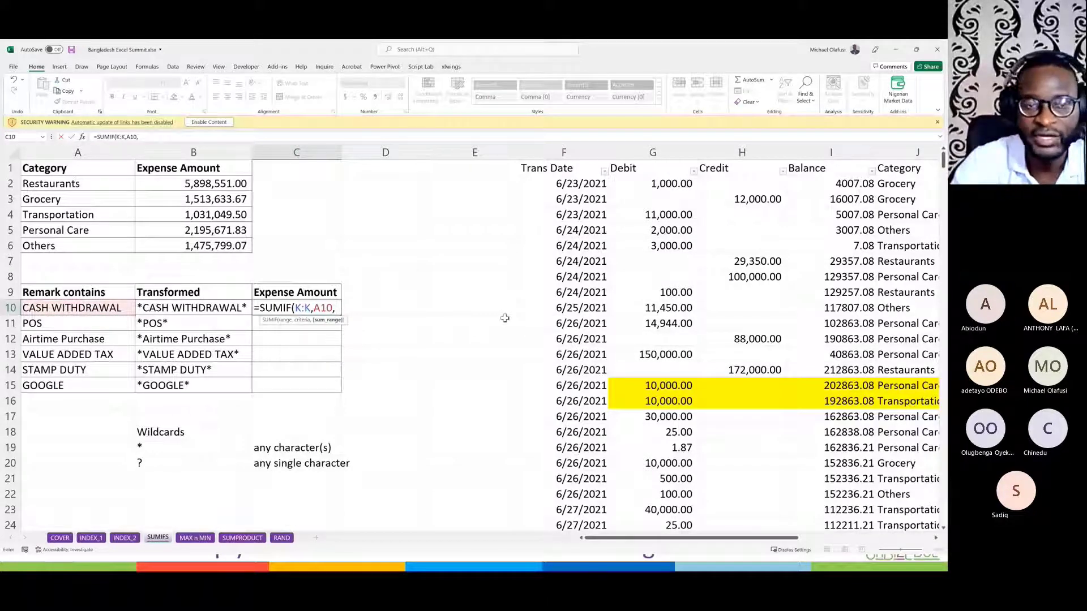
left_click(645, 154)
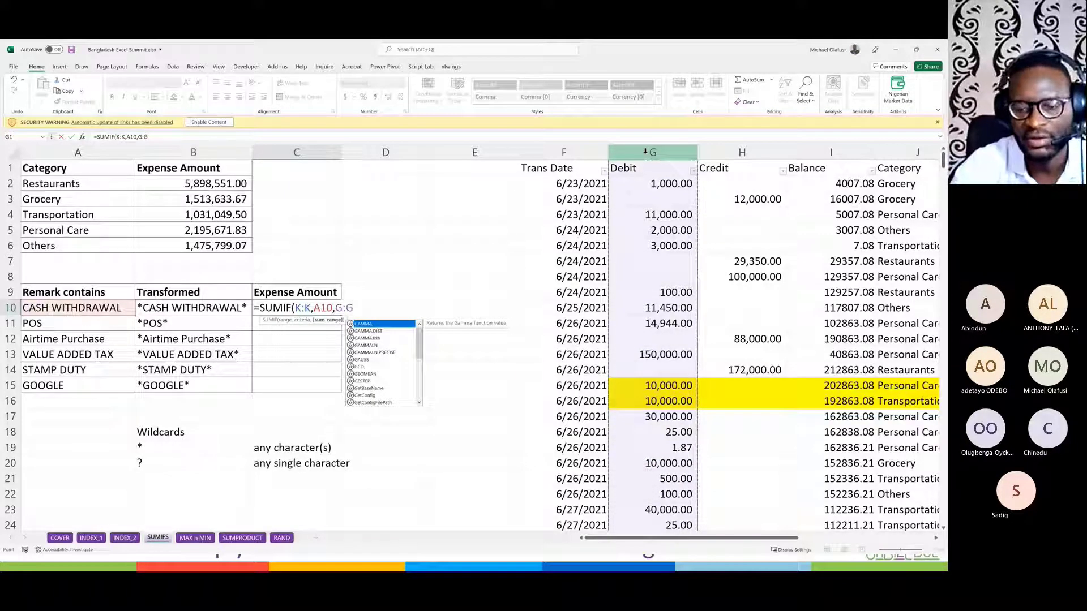
type(")")
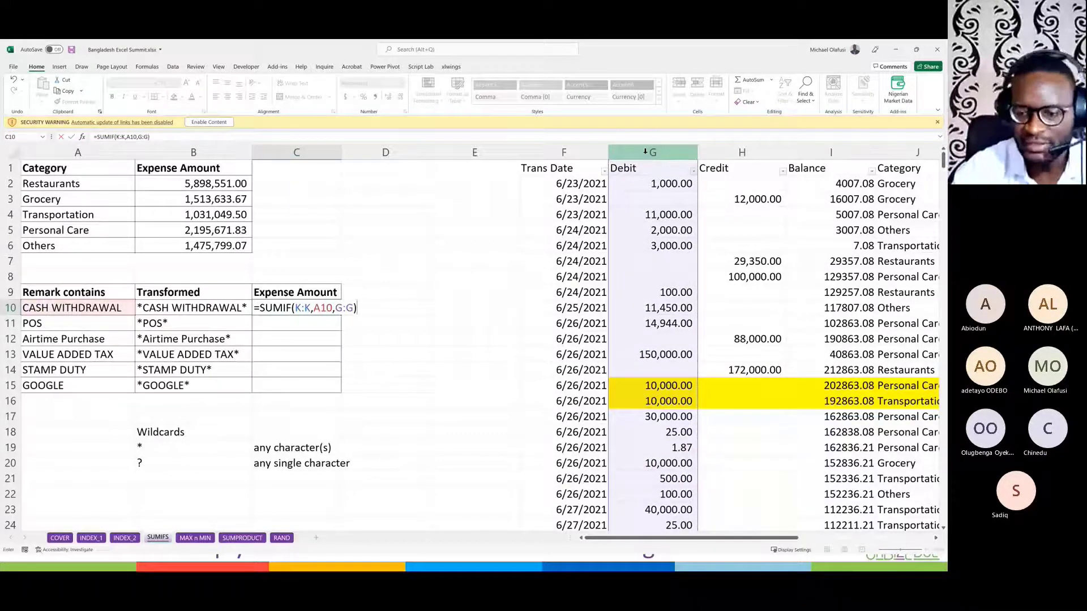
key("Return")
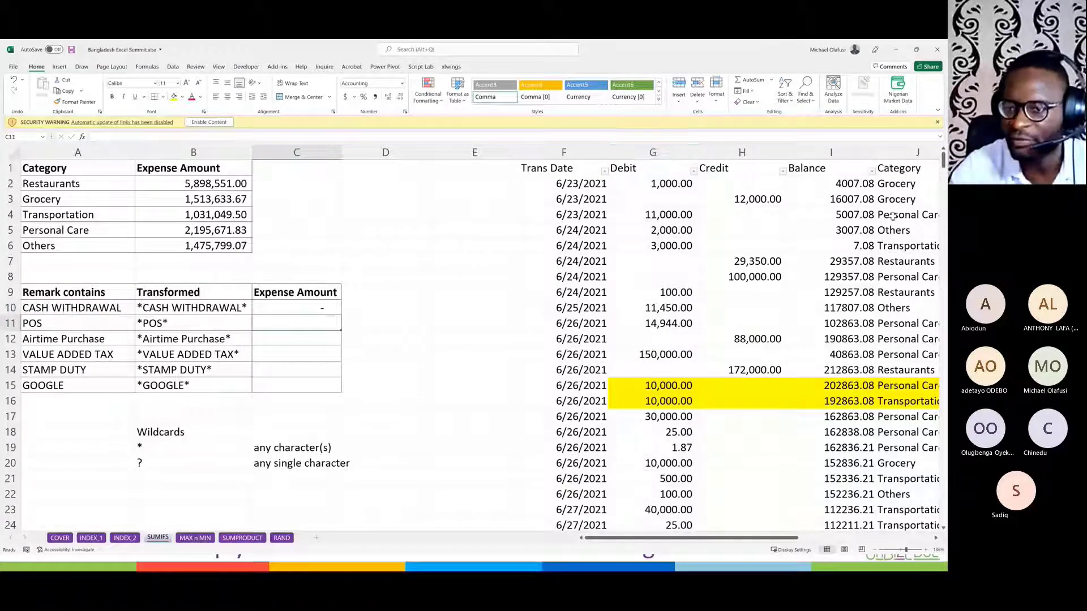
Step: Shorten the remark in K15 to just CASH WITHDRAWAL and check the SUMIF result in C10
scroll(899, 383, "right", 5)
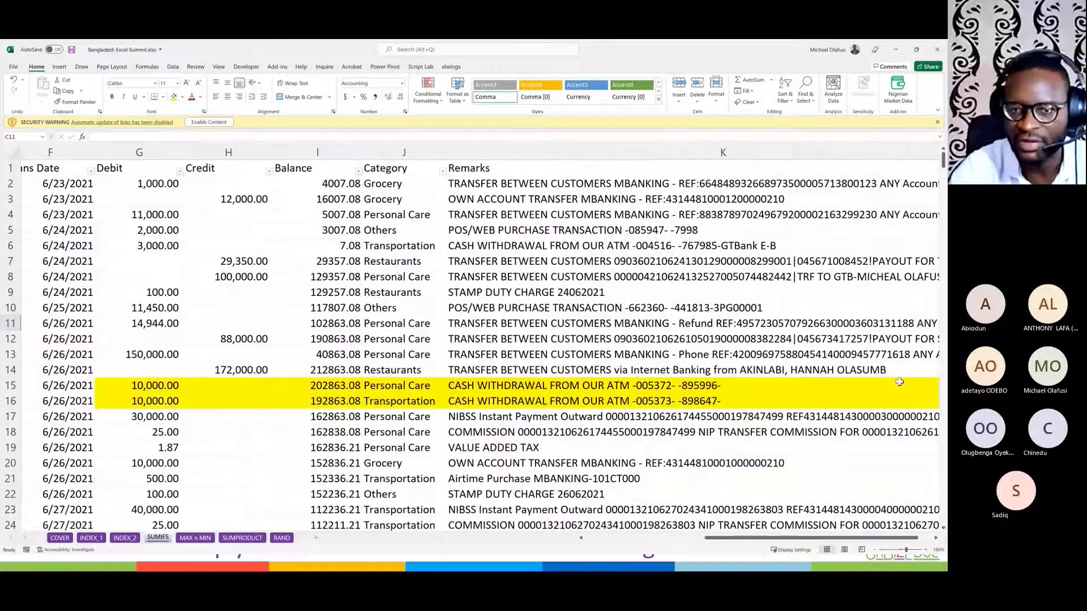
scroll(583, 403, "left", 5)
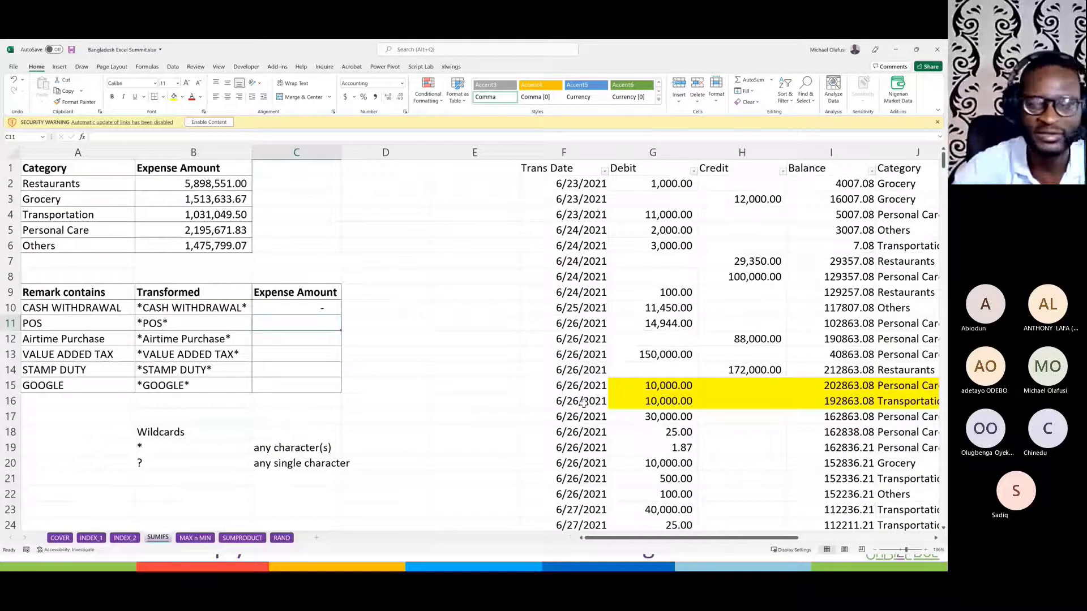
scroll(583, 403, "right", 5)
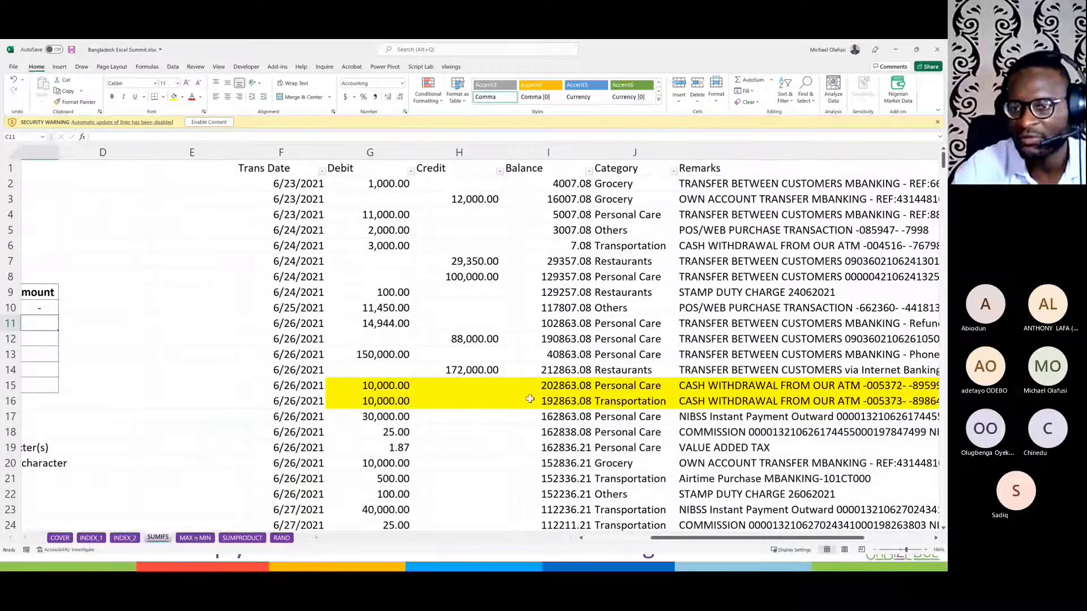
left_click(699, 389)
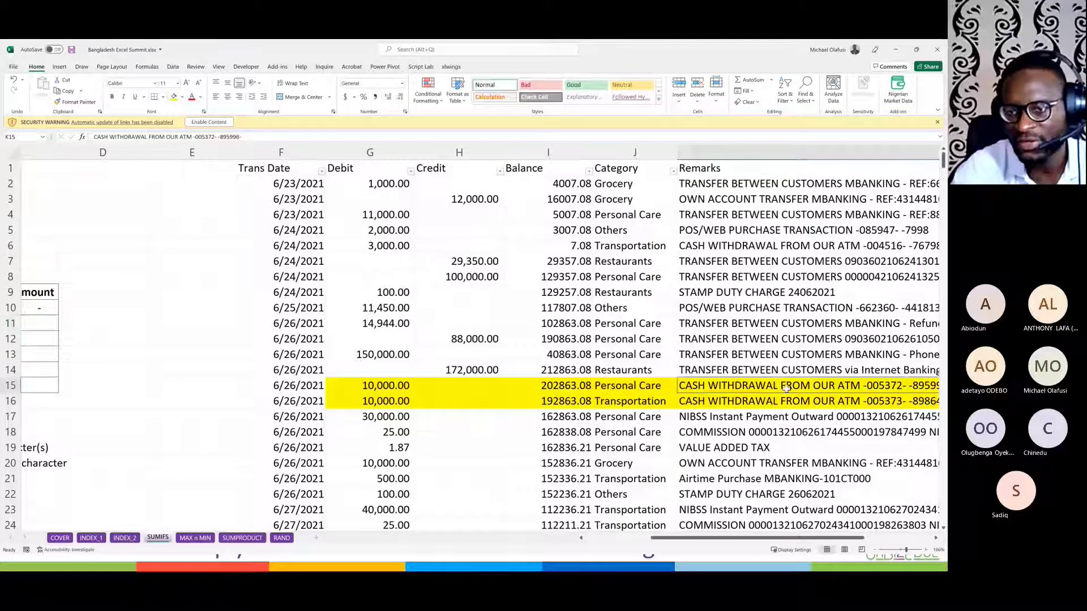
scroll(785, 388, "right", 5)
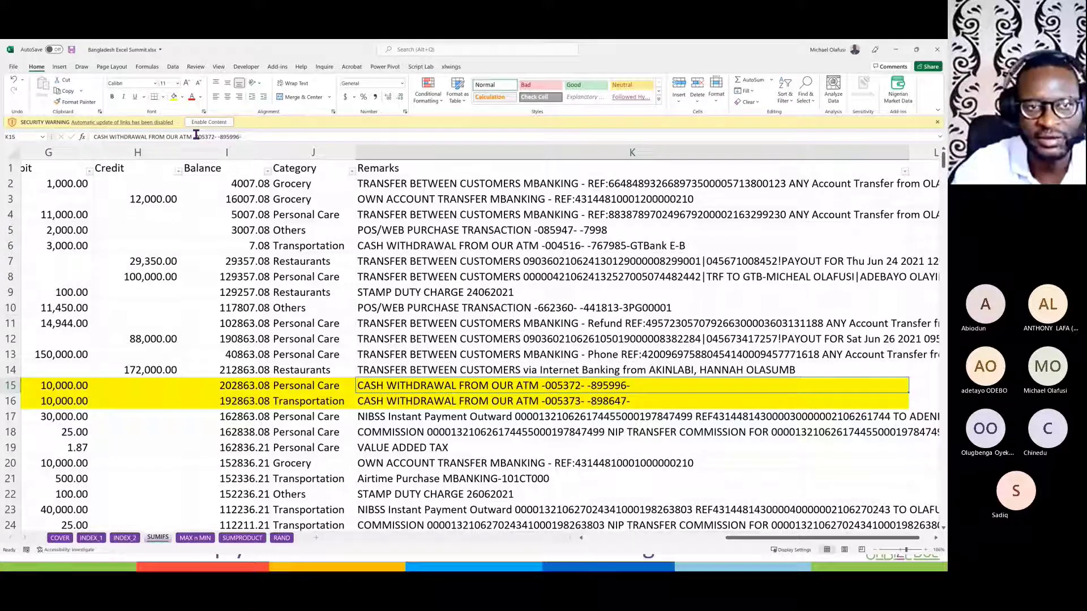
left_click_drag(147, 137, 329, 137)
key("BackSpace")
key("Return")
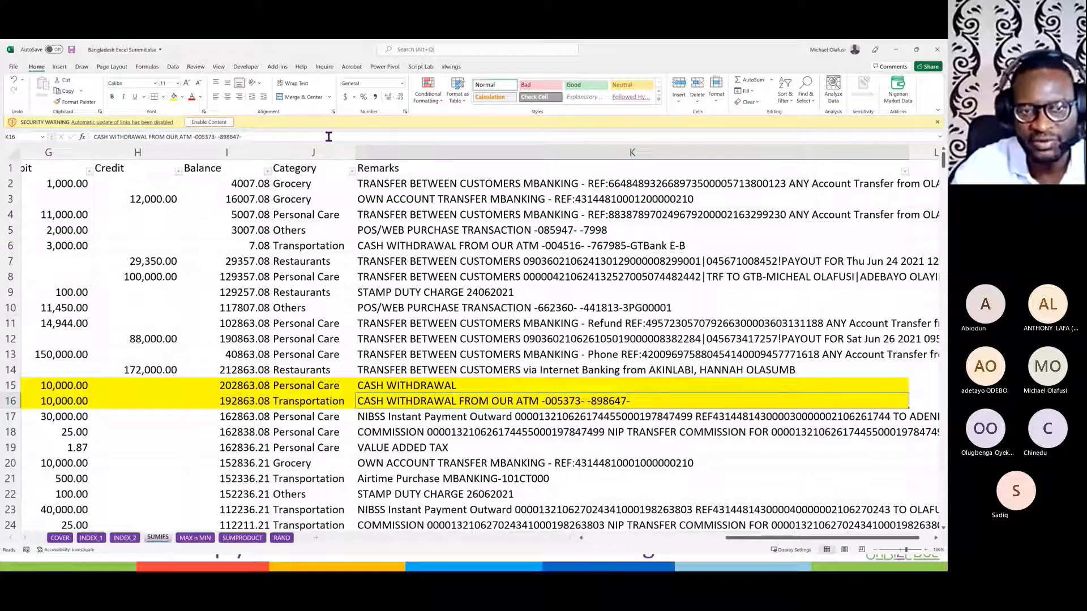
scroll(188, 185, "left", 8)
left_click(297, 308)
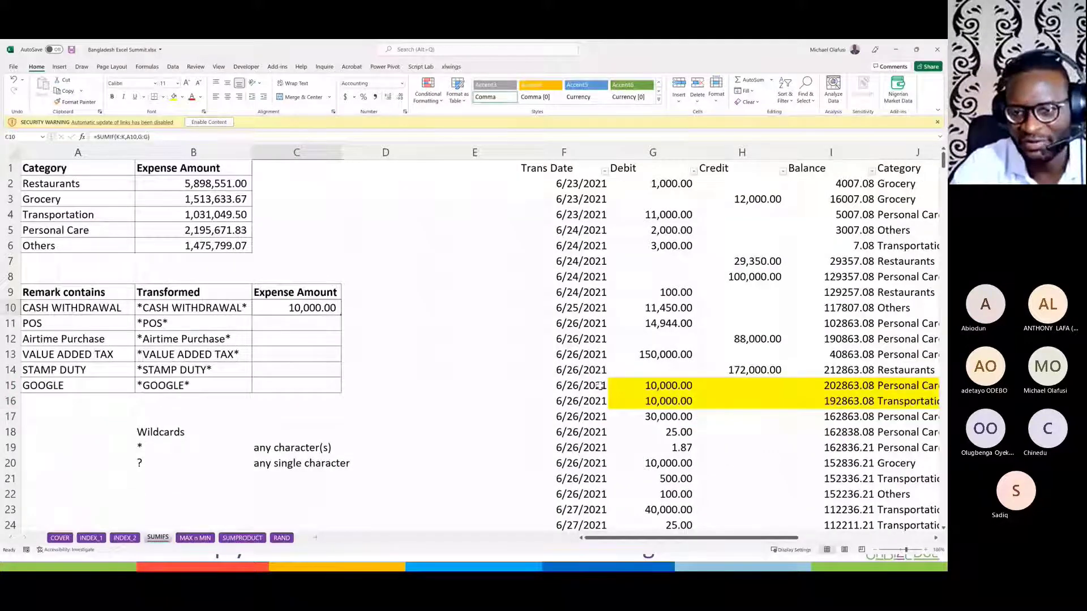
Step: Shorten the remark in K16 to CASH WITHDRAWAL as well and check the Expense Amount again
scroll(895, 391, "right", 6)
left_click(849, 401)
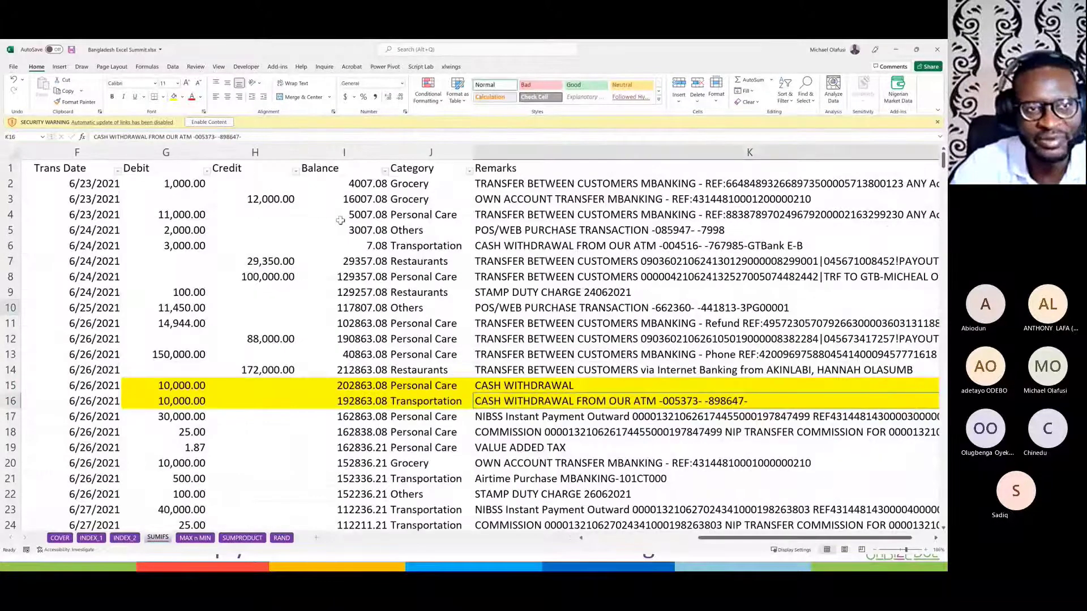
left_click_drag(148, 137, 272, 141)
key("BackSpace")
key("Return")
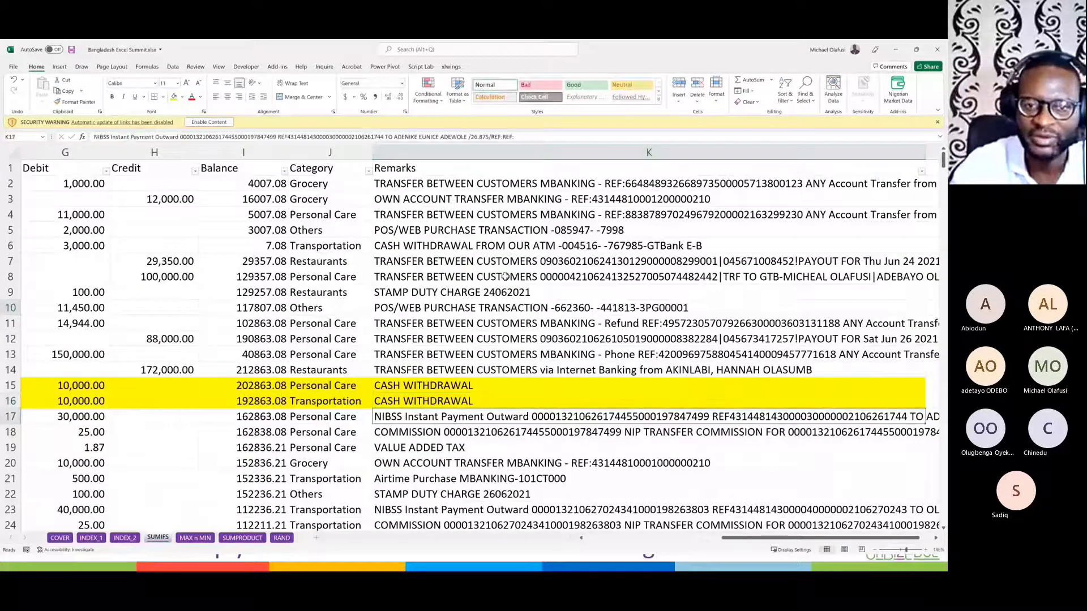
scroll(453, 325, "left", 6)
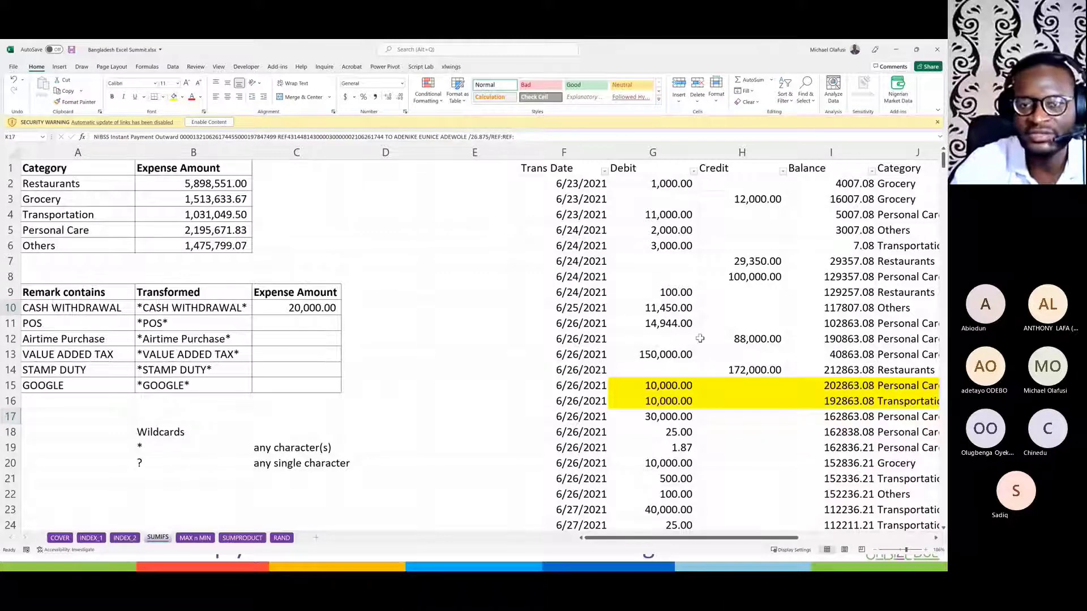
Step: Undo the shortening of the remarks in K15 and K16
scroll(700, 339, "right", 3)
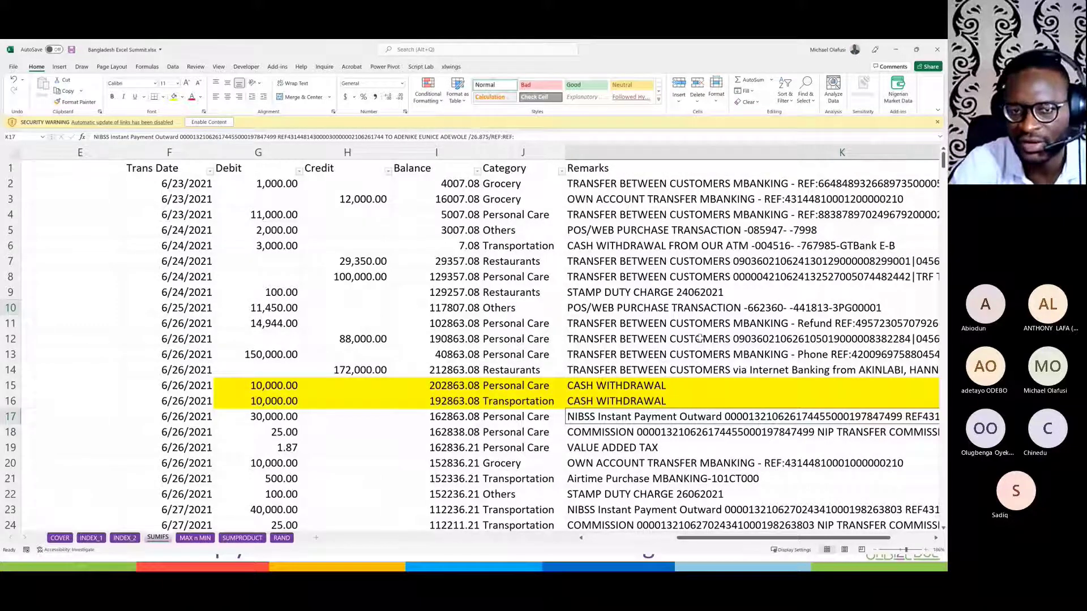
key("ctrl+z")
scroll(471, 322, "left", 3)
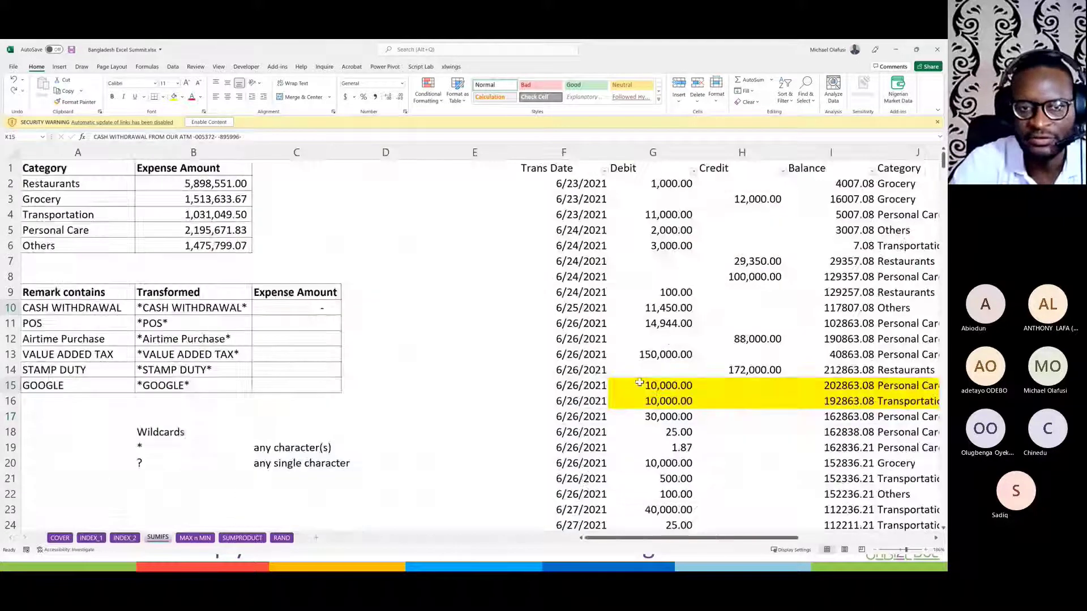
Step: Clear the Transformed cell B10 and enter *CASH WITHDRAWAL* in it, with an asterisk wildcard on both sides of the term
left_click(286, 311)
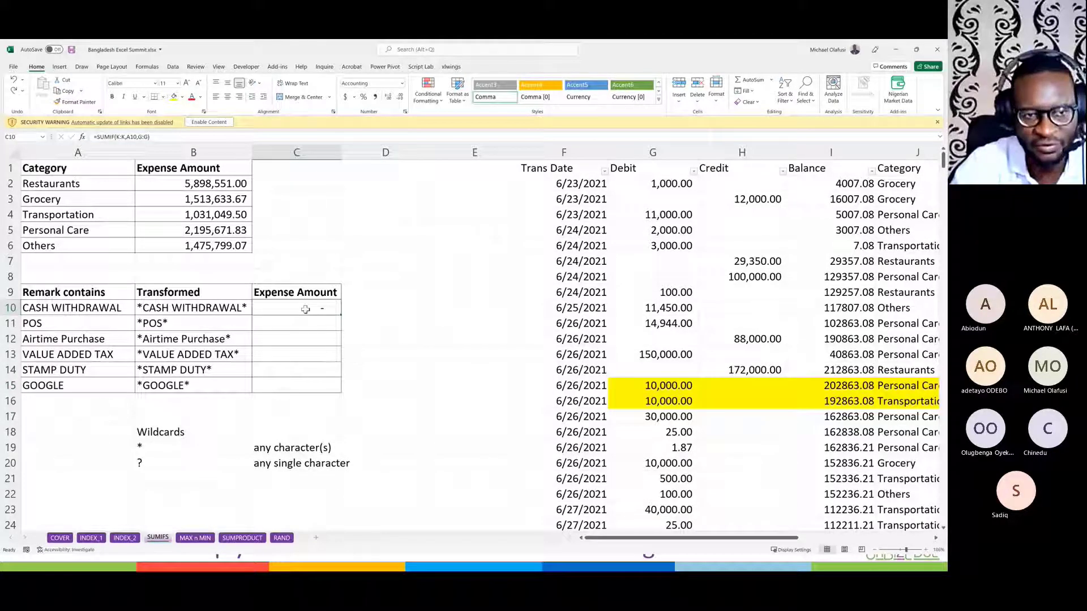
left_click_drag(85, 292, 106, 365)
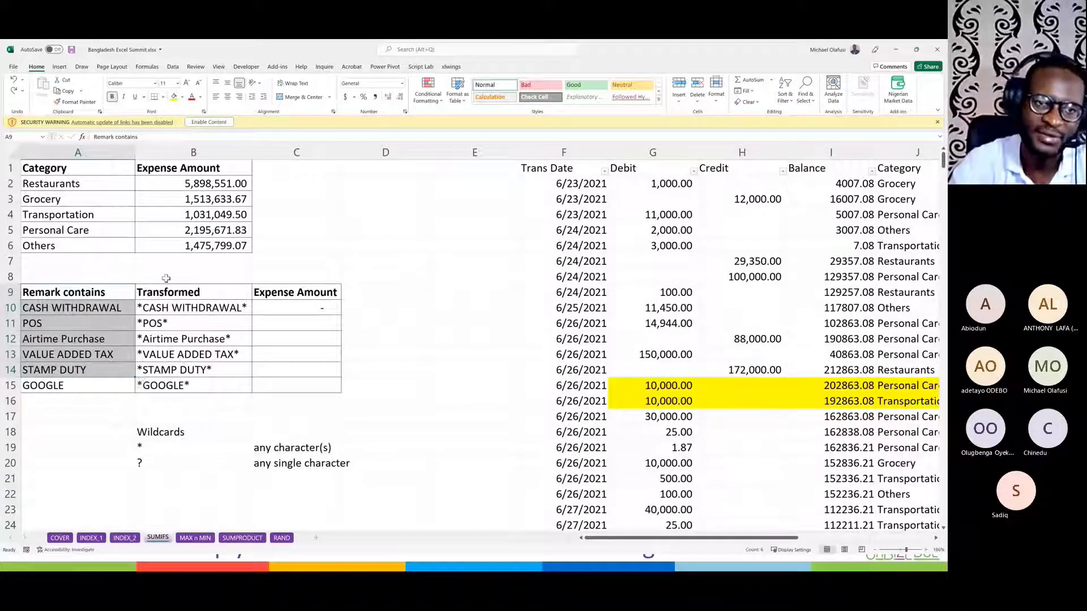
left_click(176, 305)
key("Delete")
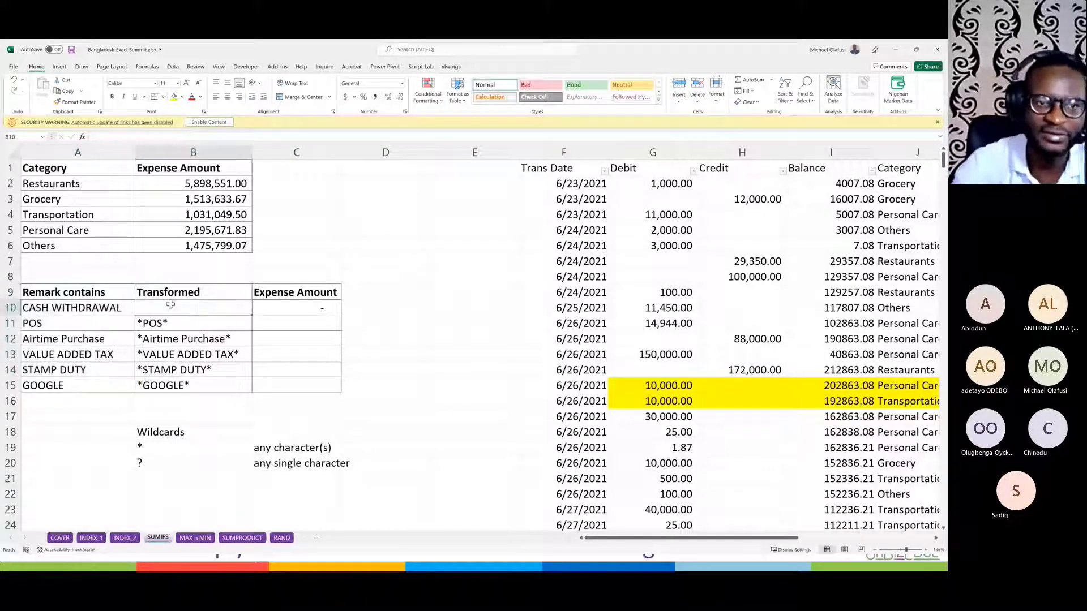
left_click(98, 304)
left_click(141, 308)
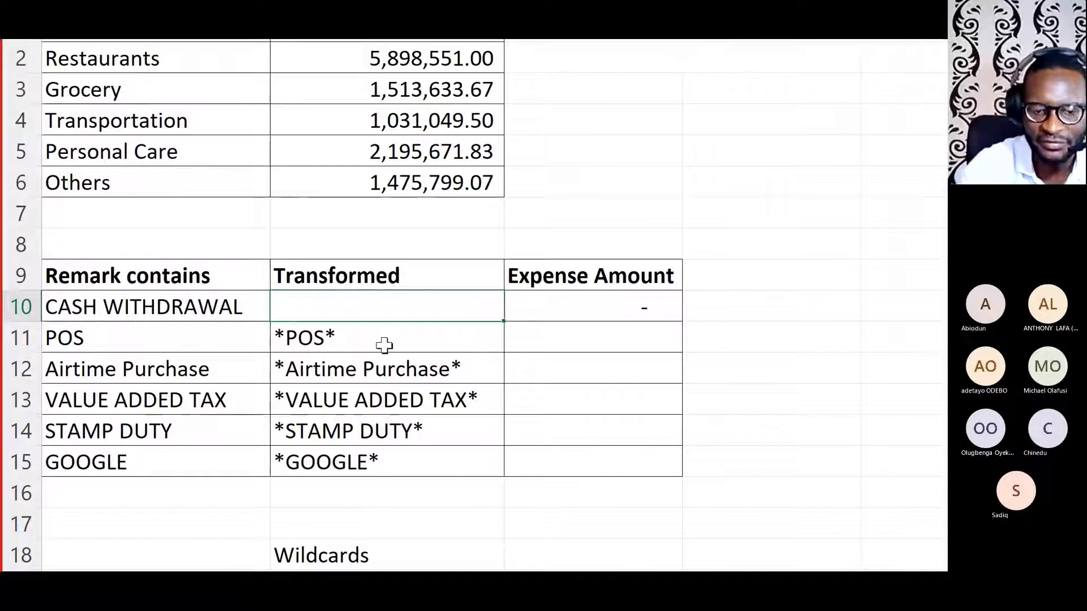
type("*")
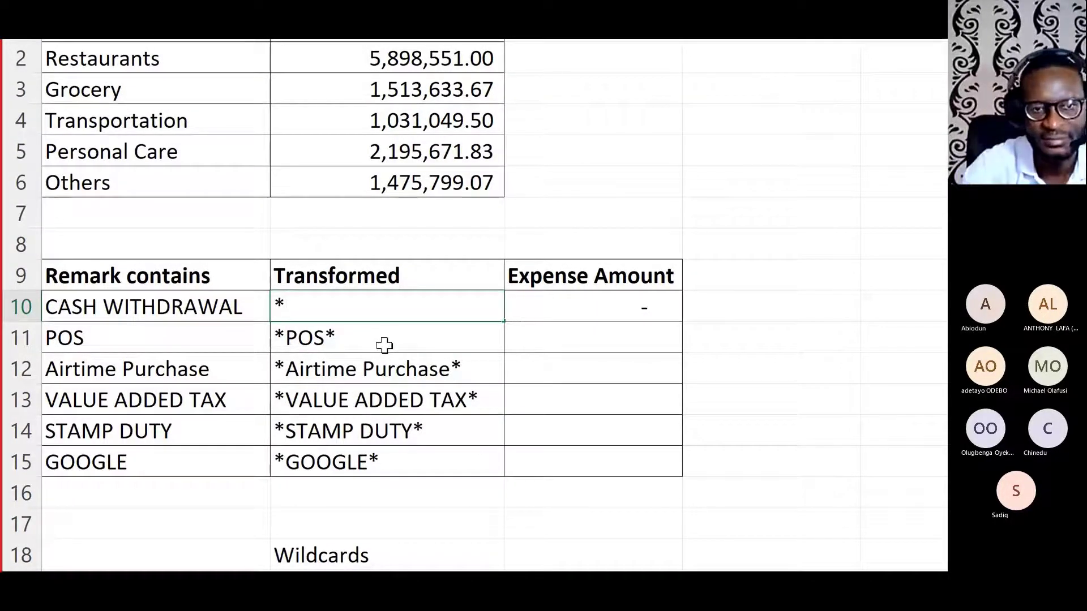
type("CASH WO")
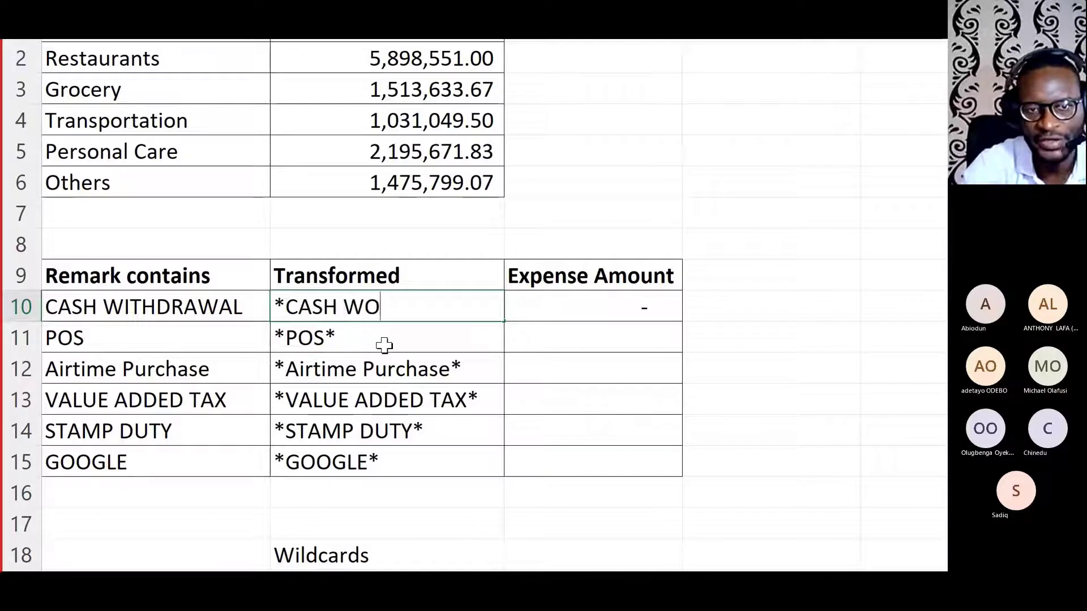
key("BackSpace")
type("ITHDR")
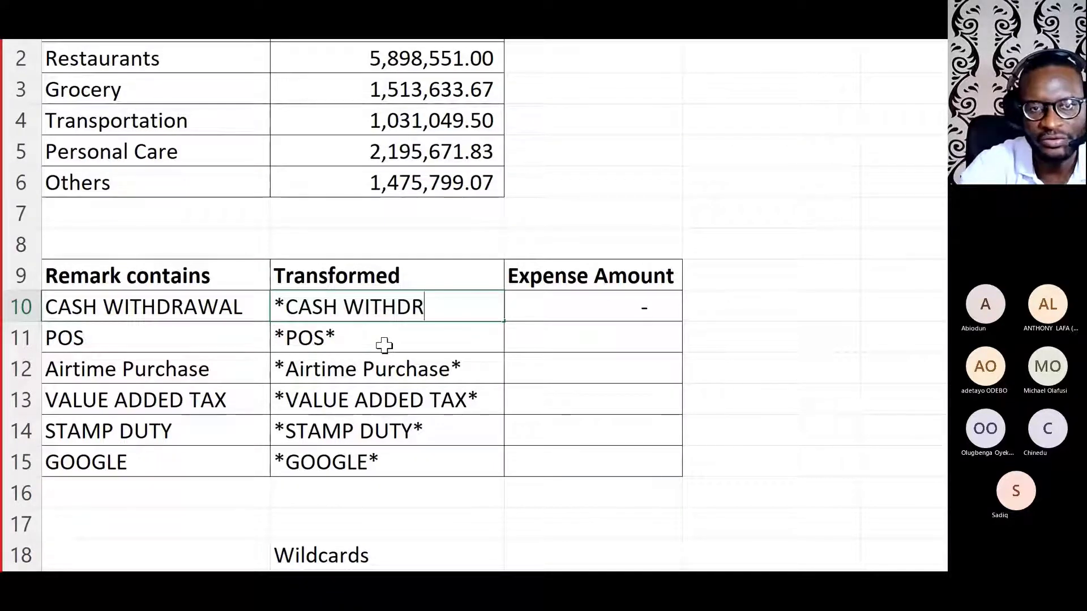
type("AWAL")
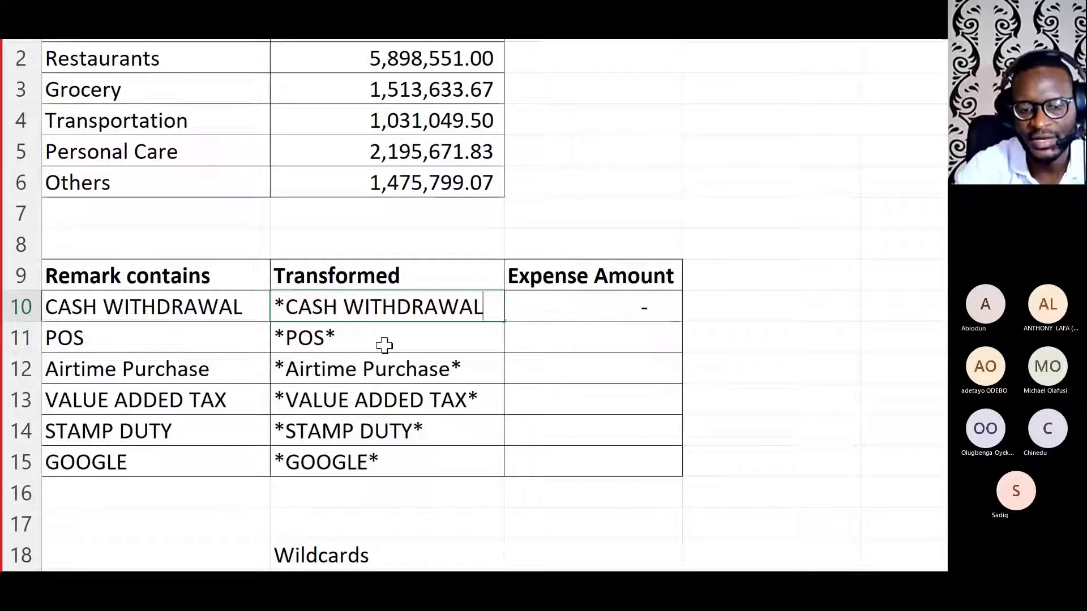
type("*")
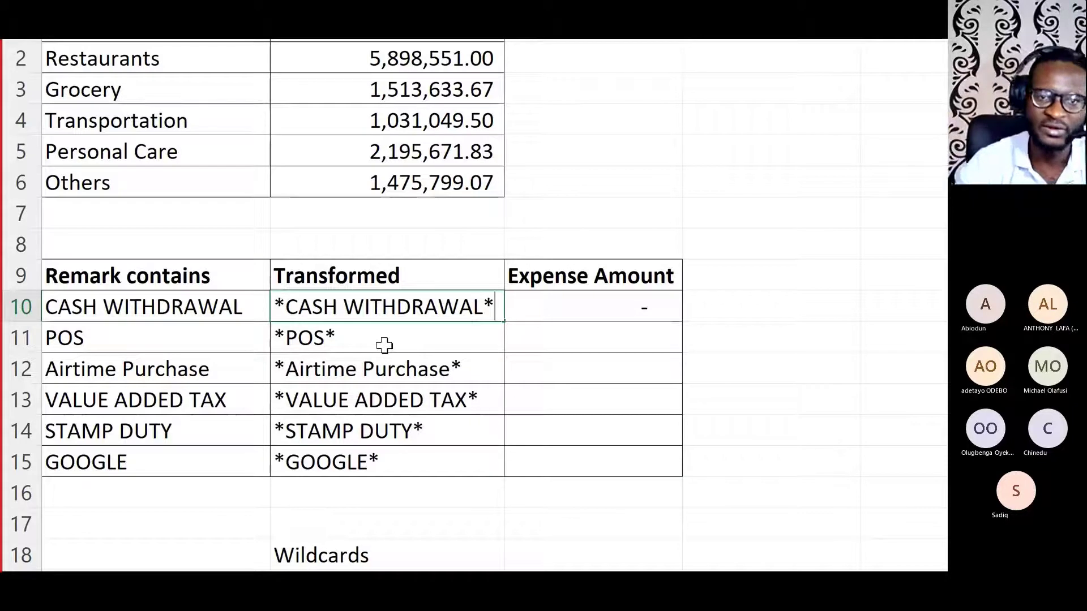
key("Return")
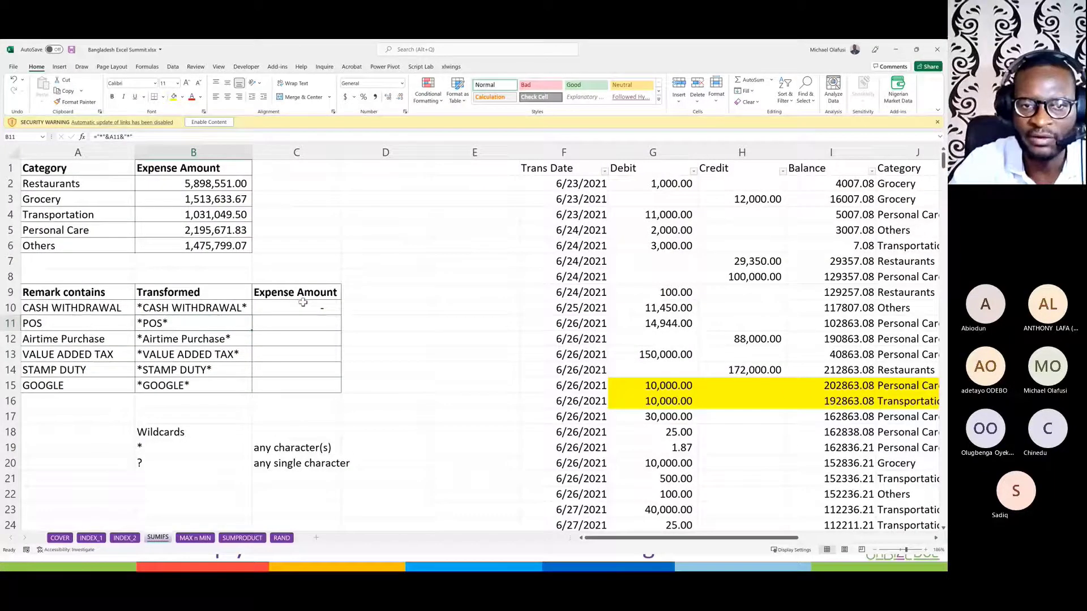
Step: Change the SUMIF criterion in C10 to the wildcard term in B10 and fill the formula down to C15
left_click(303, 303)
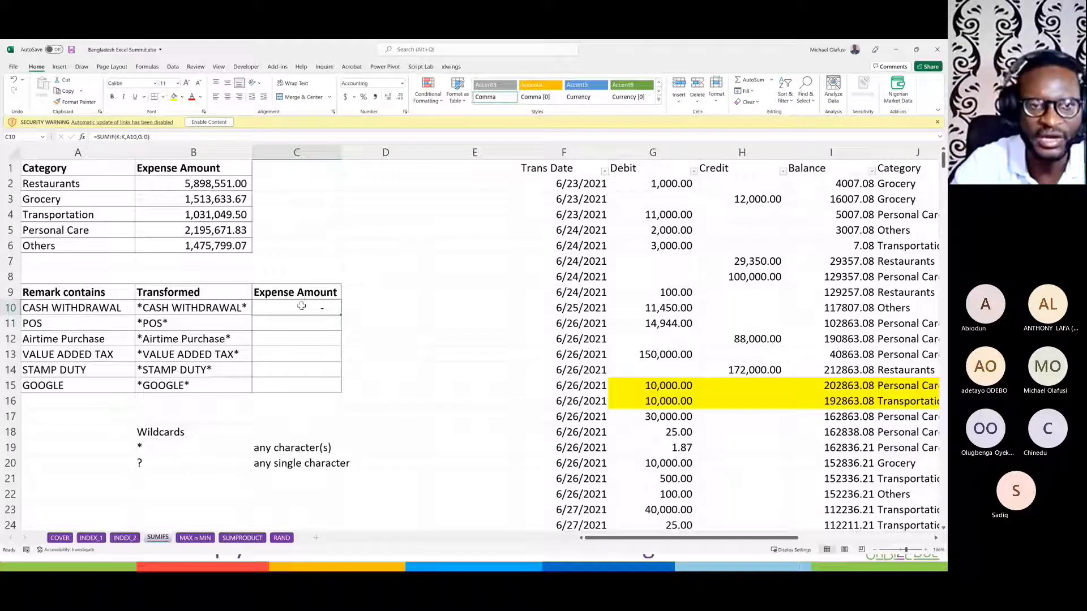
double_click(302, 306)
left_click_drag(129, 299, 245, 300)
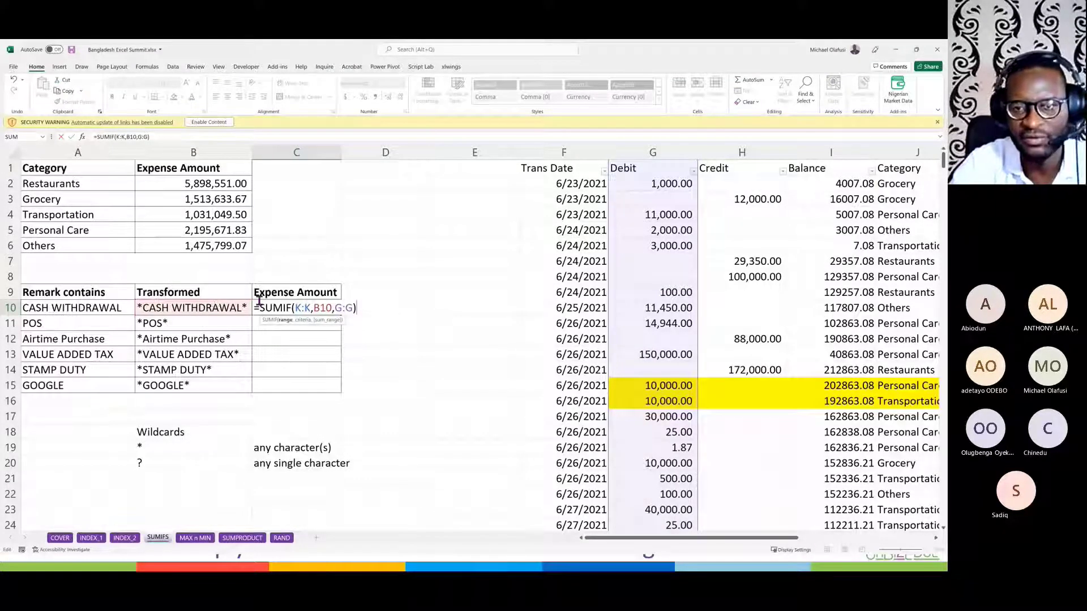
key("ctrl+Return")
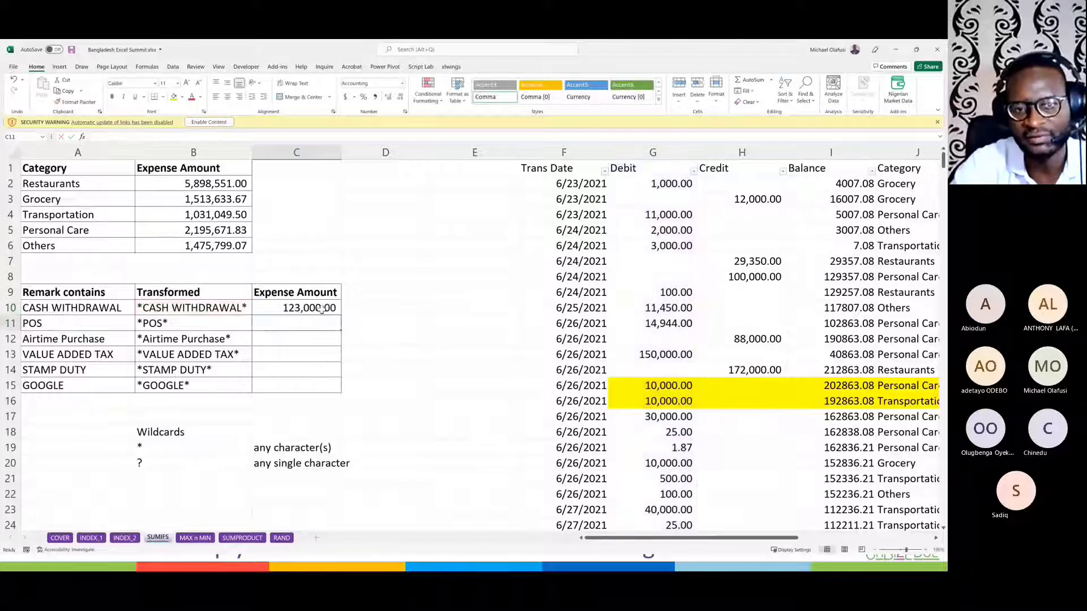
left_click_drag(343, 320, 349, 387)
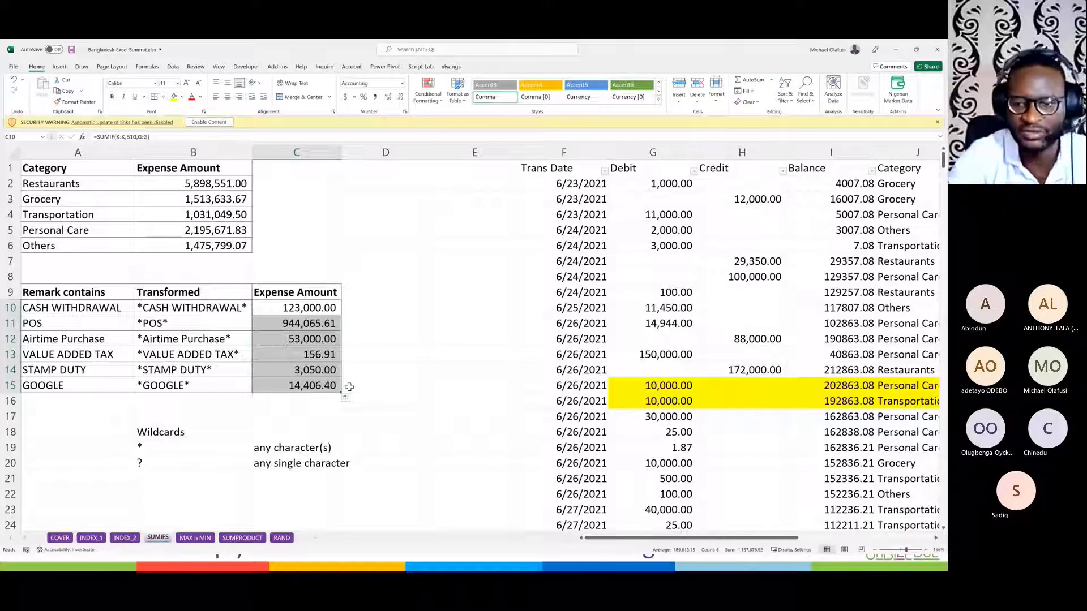
Step: Clear the Expense Amount cells C10:C15 and start a new SUMIF in C10 with the Remarks column K:K as its range
key("Delete")
left_click(282, 310)
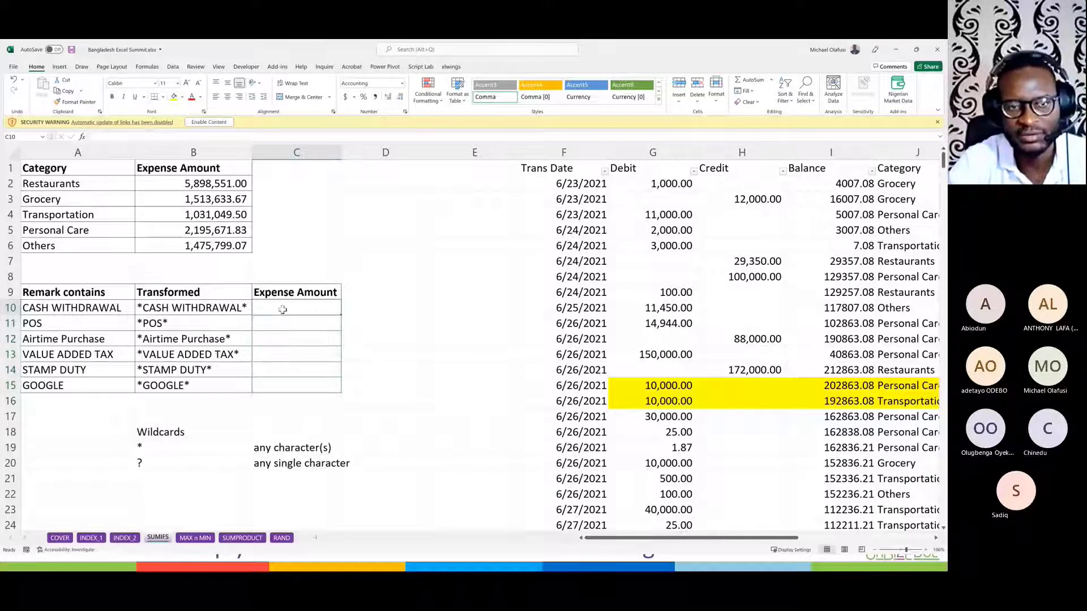
type("=")
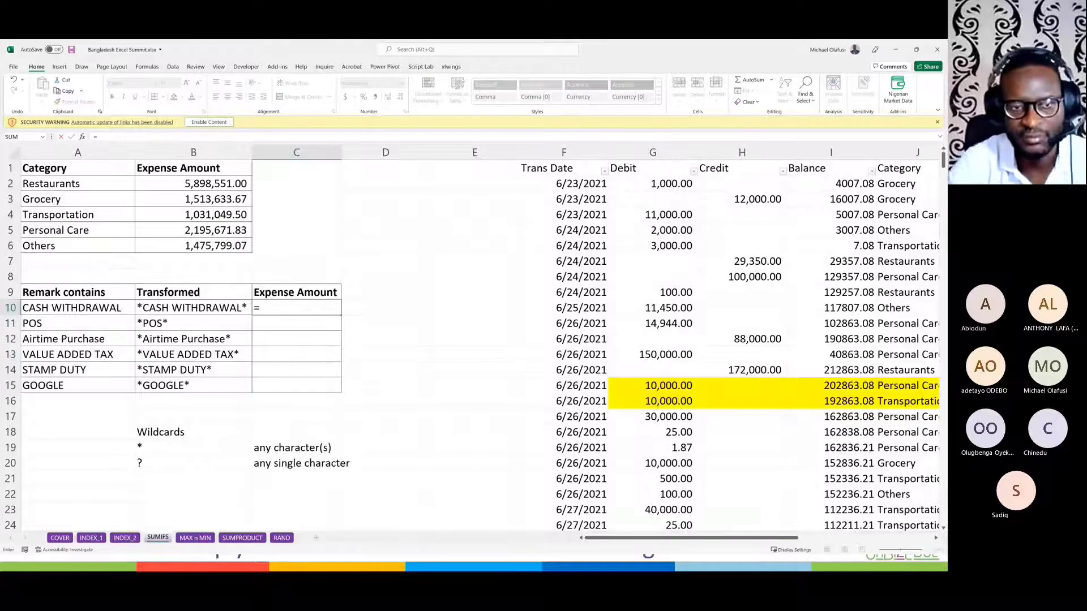
type("SUMIF")
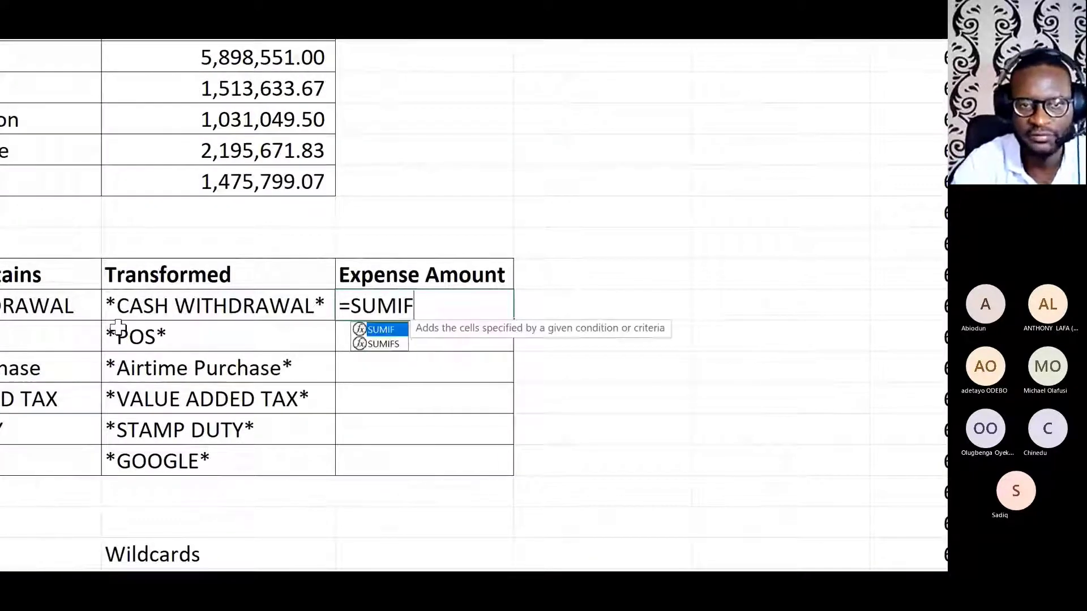
type("(")
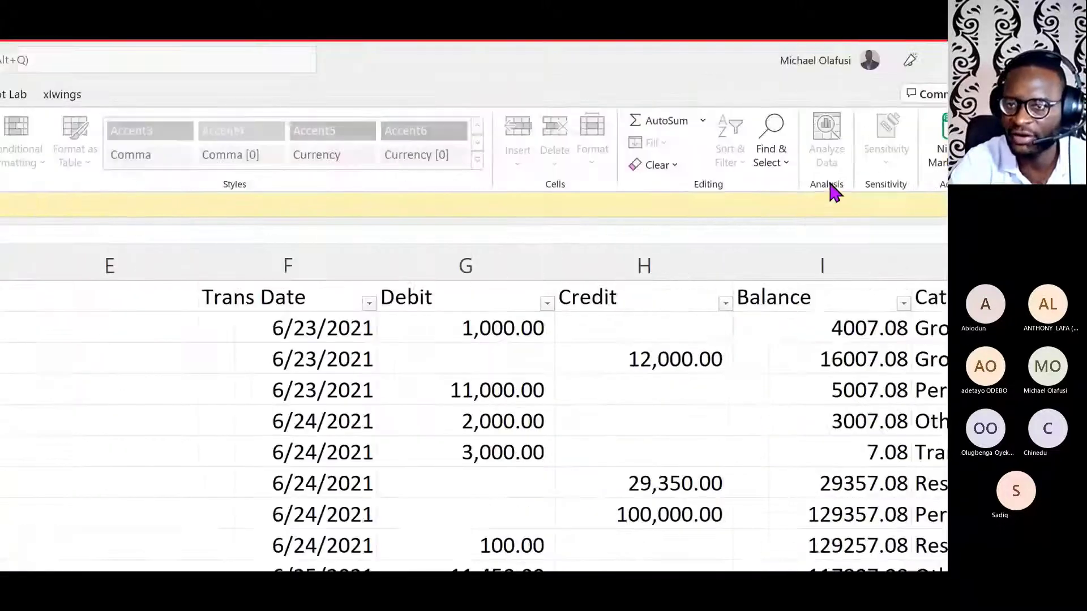
scroll(838, 328, "right", 3)
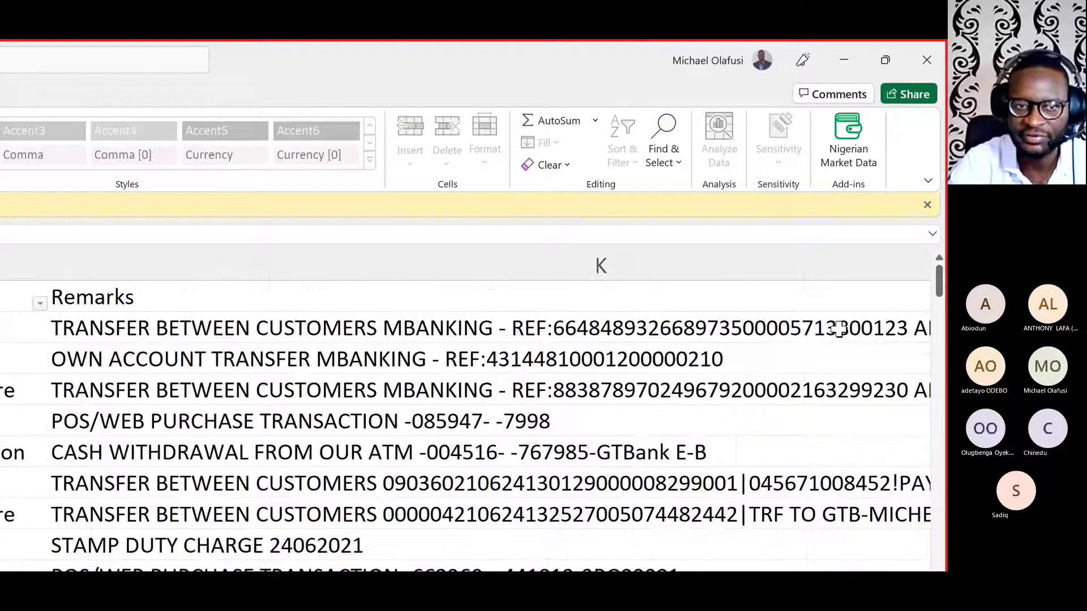
left_click(100, 268)
left_click(264, 493)
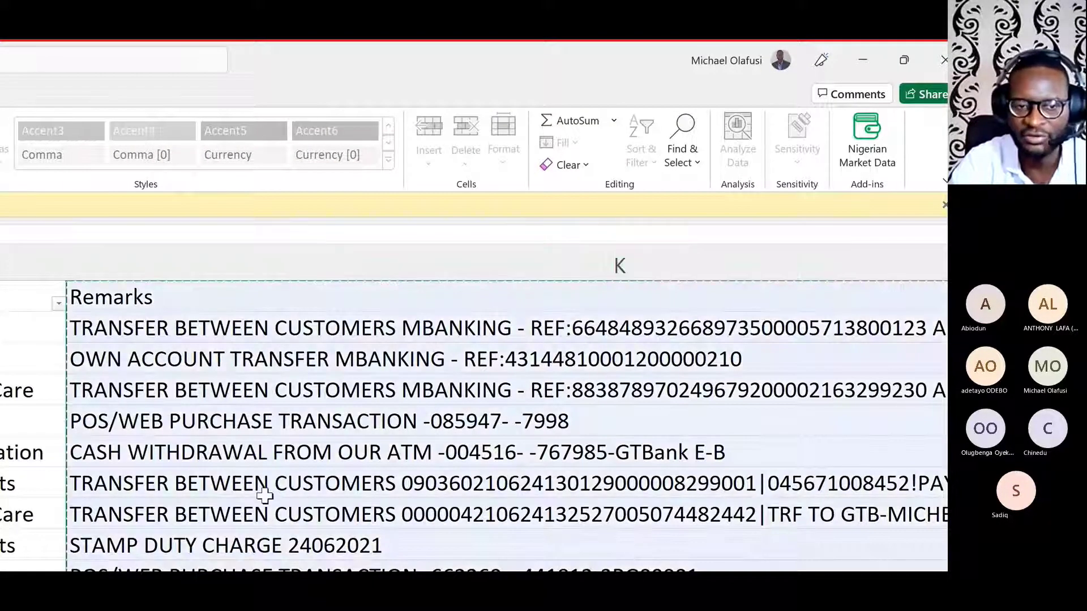
scroll(260, 492, "down", 6)
scroll(380, 398, "up", 3)
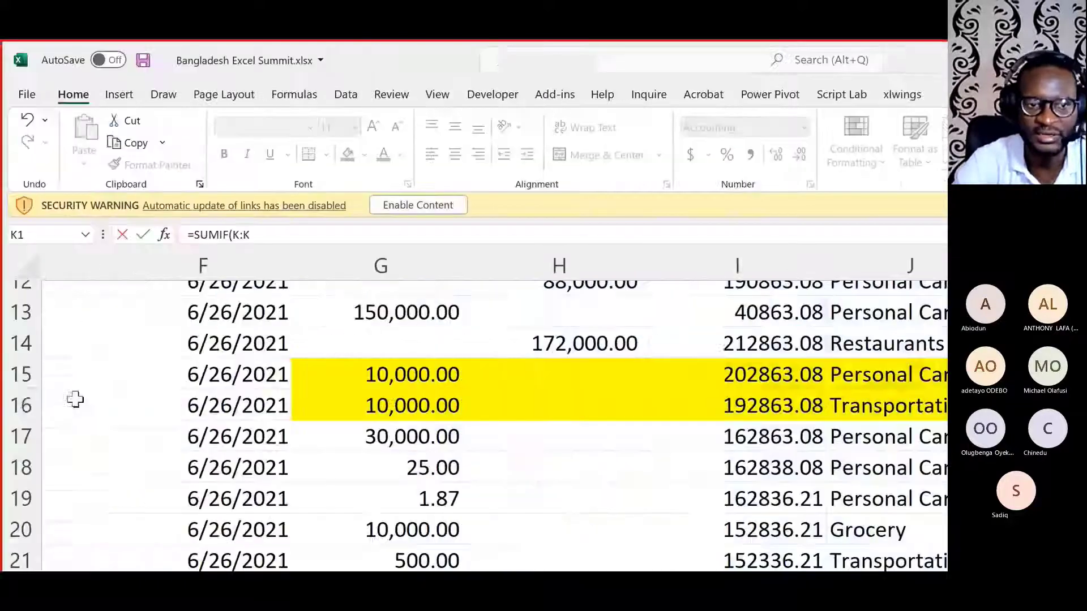
scroll(113, 393, "left", 5)
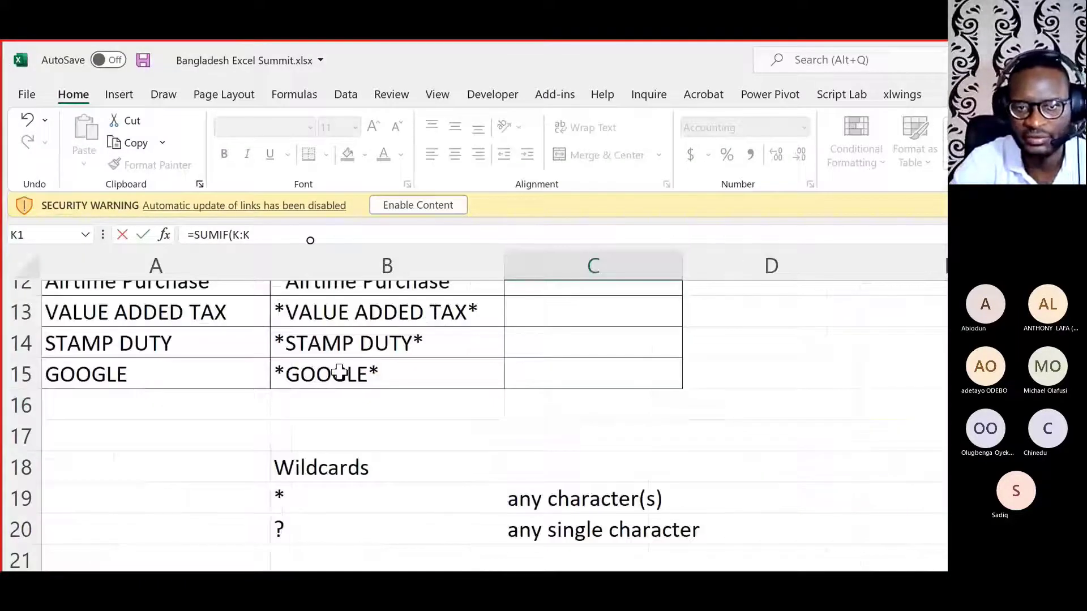
scroll(348, 371, "up", 4)
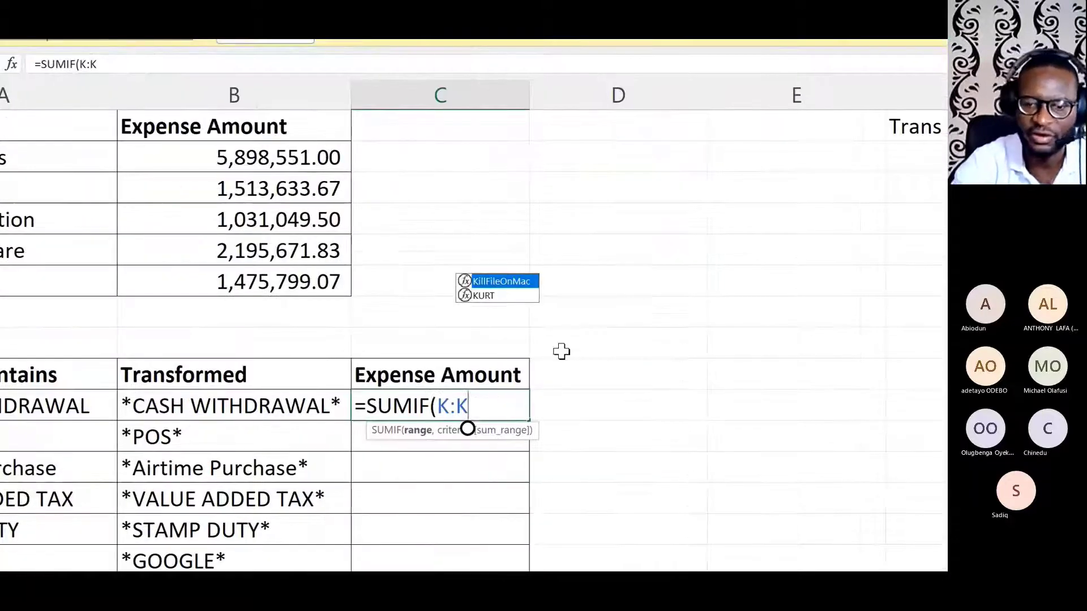
Step: Complete the C10 formula as =SUMIF(K:K,B10,G:G) and fill it down through C15 for the other remark terms
type(",")
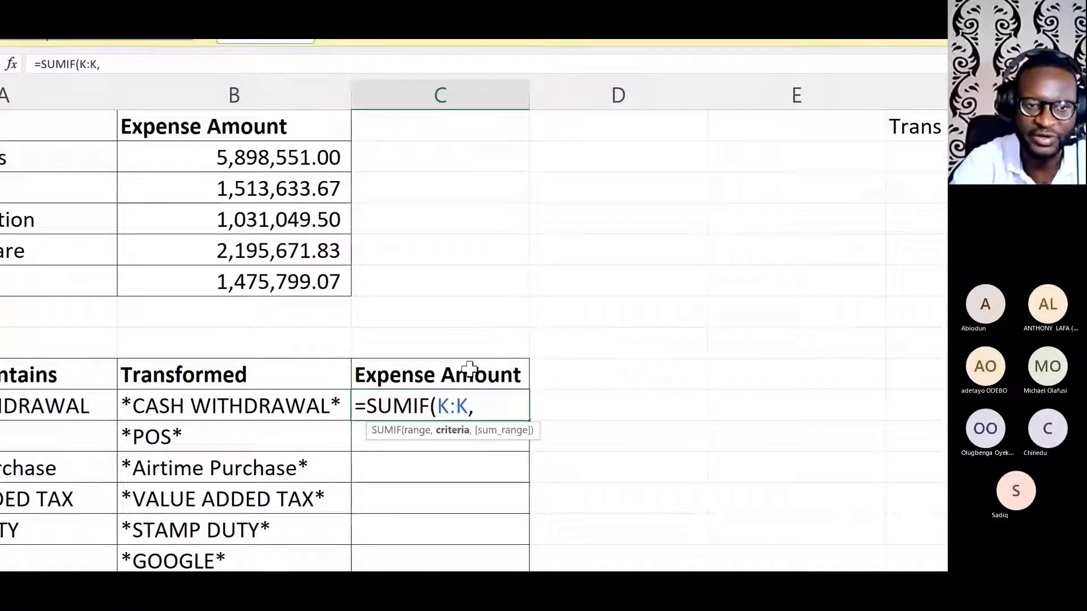
left_click(143, 407)
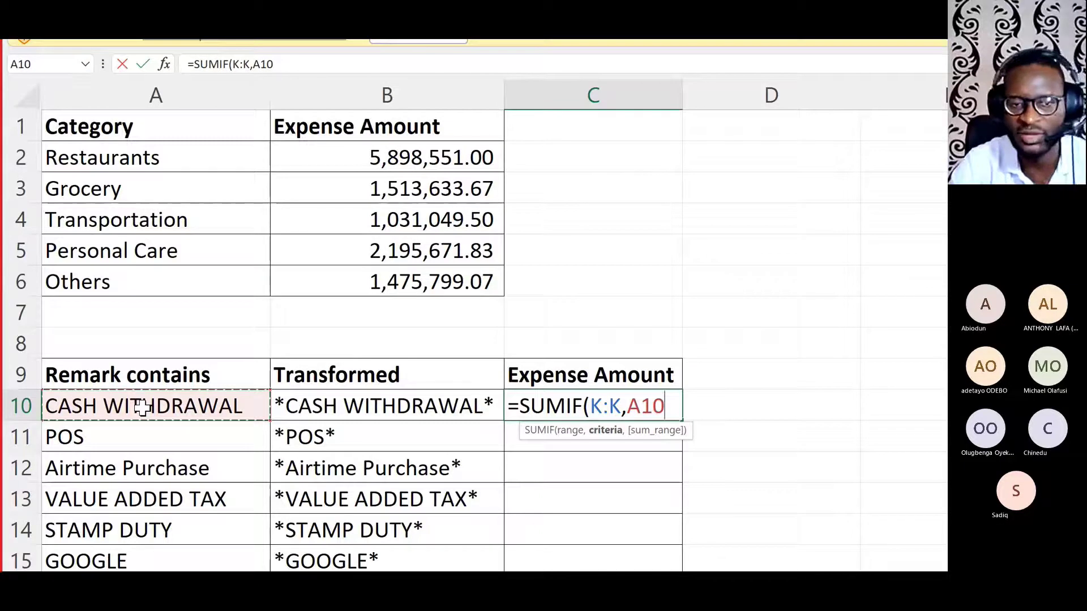
left_click(403, 404)
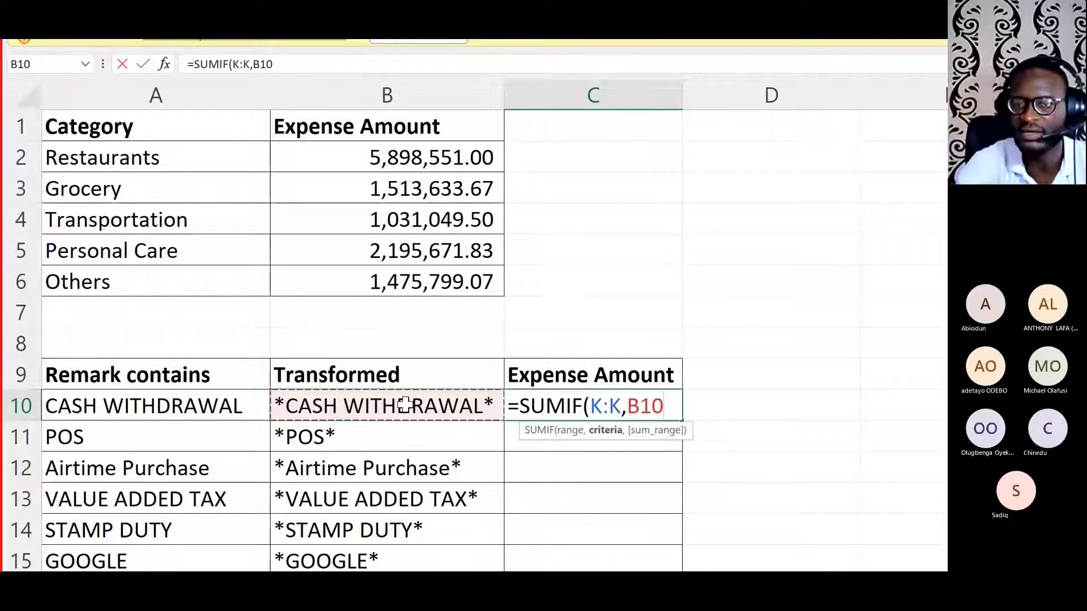
type(",")
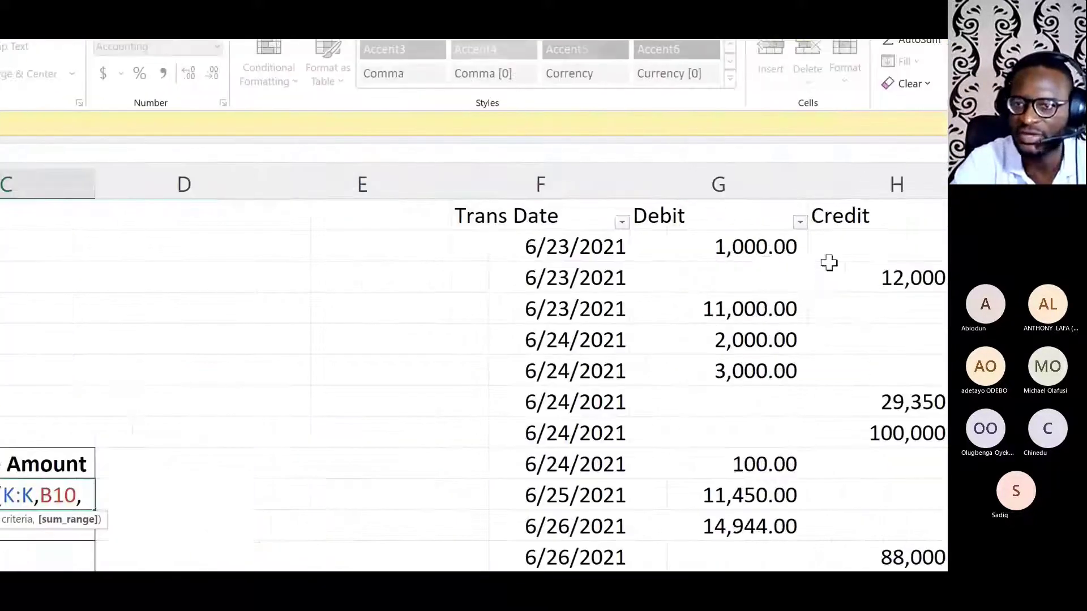
left_click(686, 172)
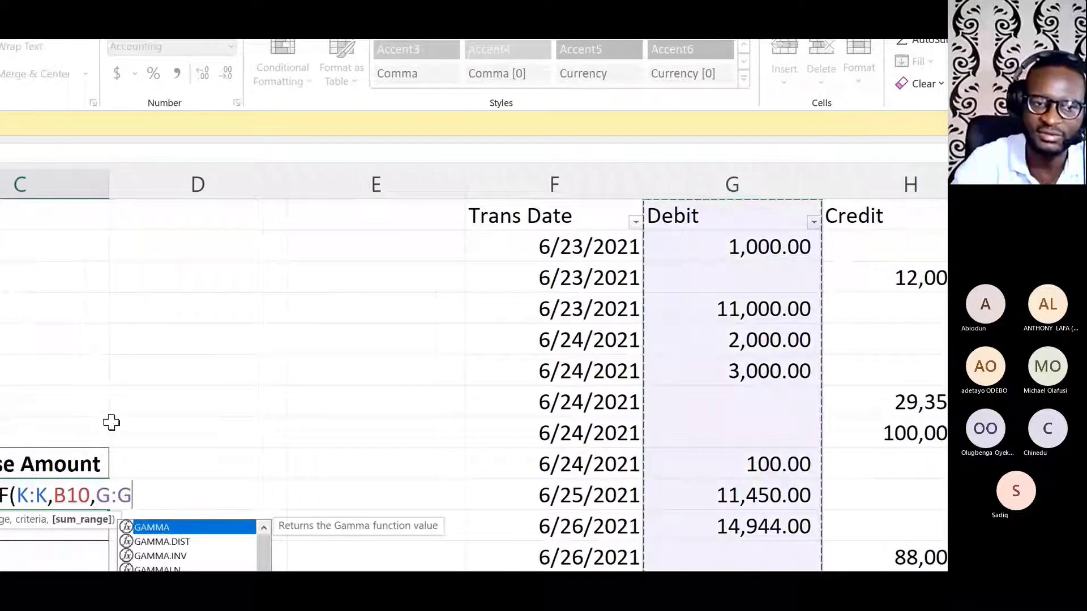
type(")")
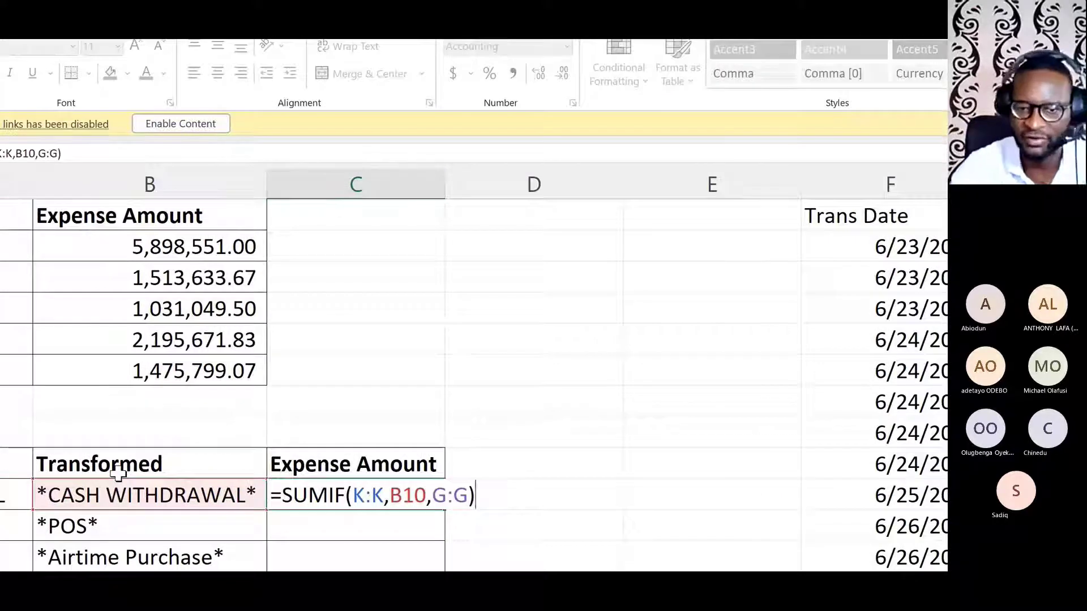
key("Return")
left_click(364, 291)
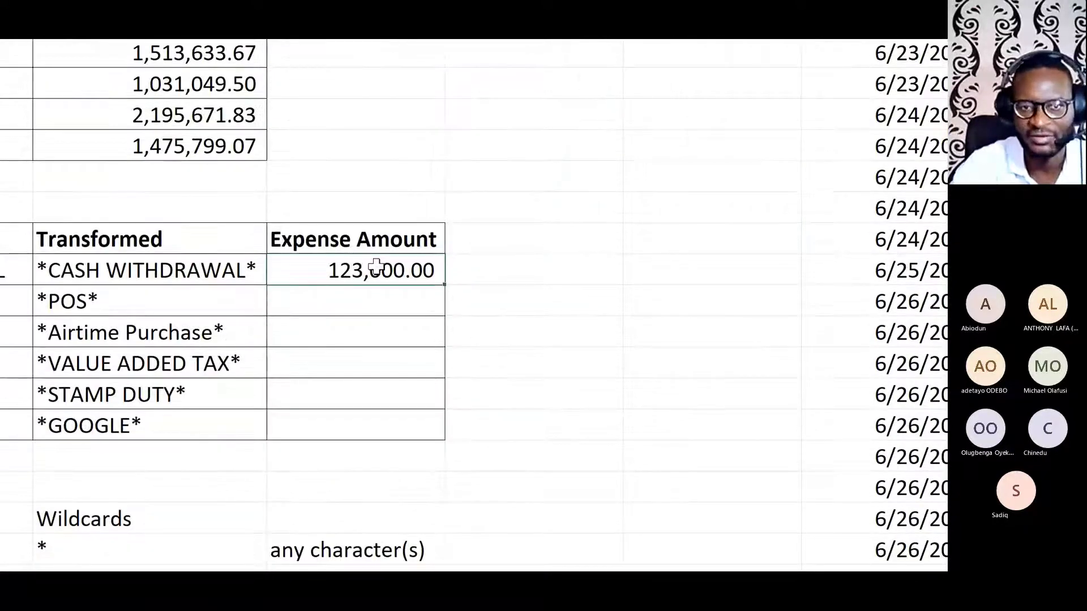
double_click(445, 284)
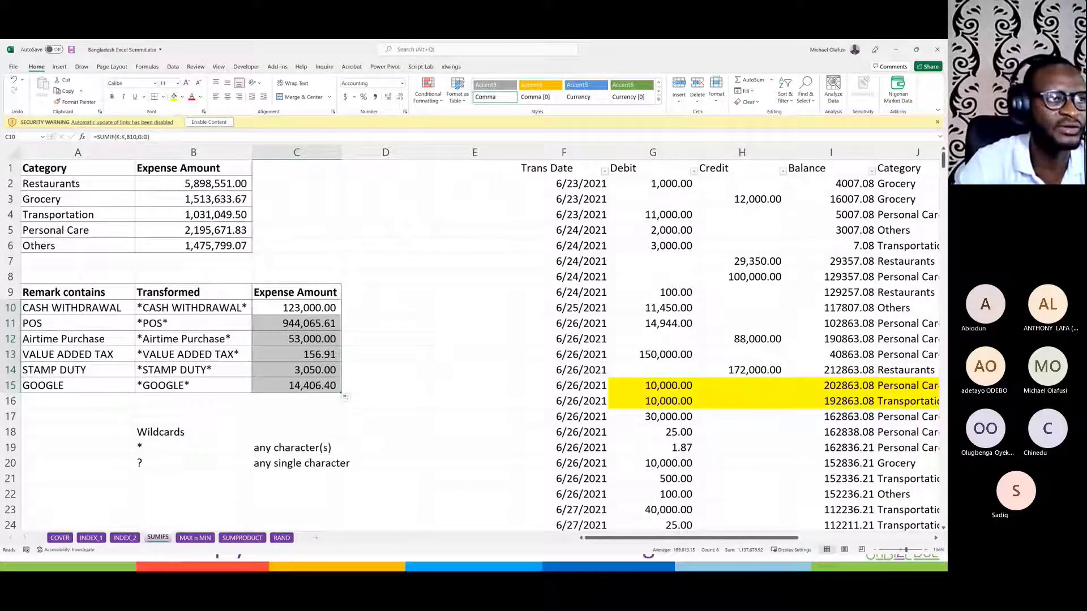
Step: Switch to the Chrome browser window showing the Gmail inbox
key("alt+Tab")
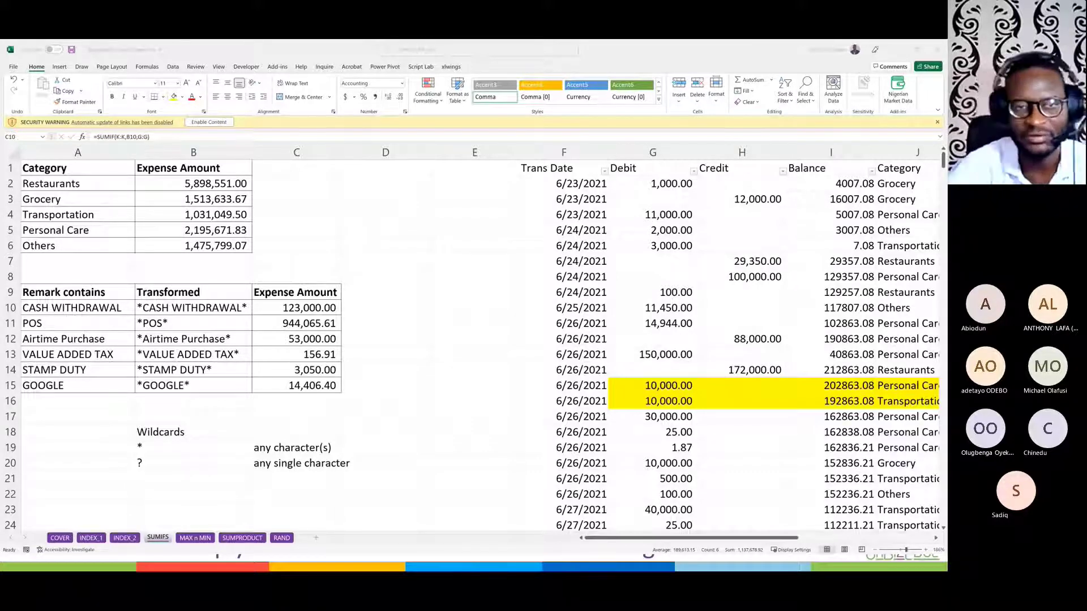
key("alt+Tab")
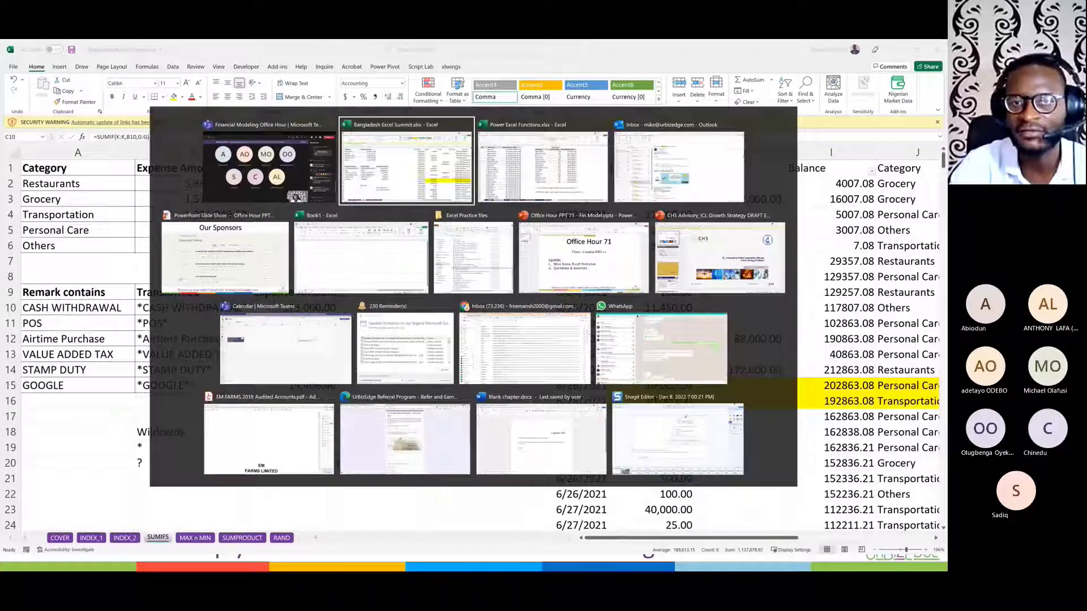
key("alt+Tab")
key("alt+Tab")
key("alt+Tab")
key("alt+Tab")
key("alt+Tab")
key("alt+Tab")
key("alt+Tab")
key("alt+Tab")
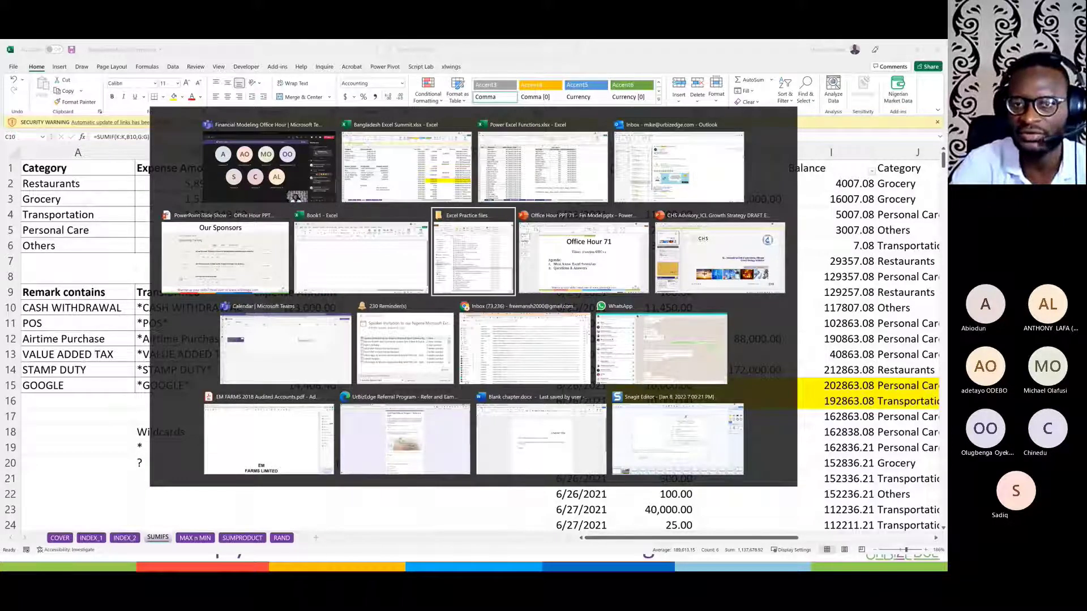
key("alt+Tab")
key("alt+Tab")
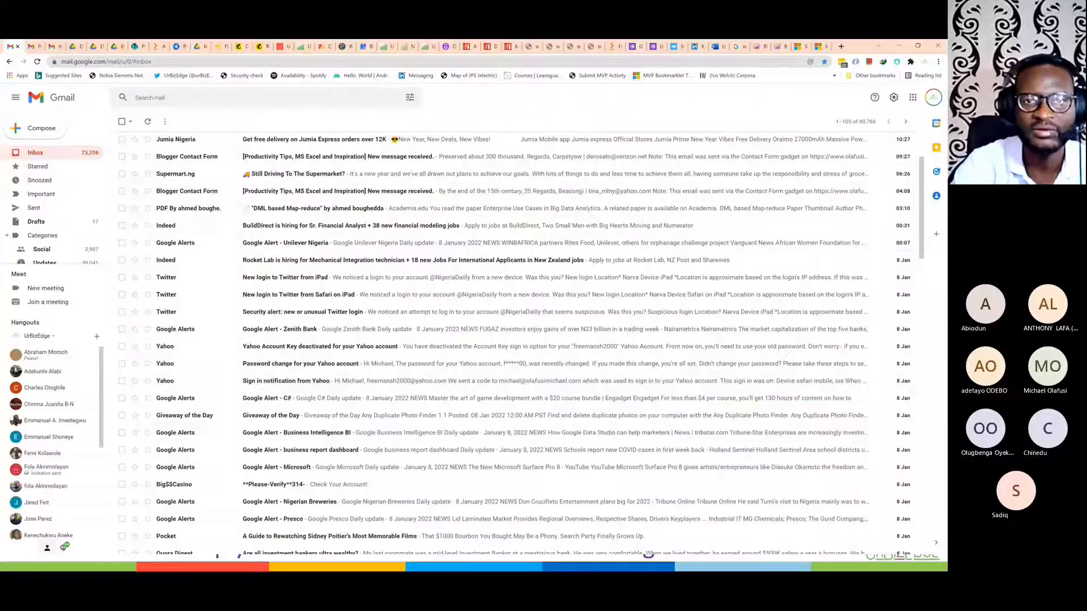
Step: Load the Meetup page of the Microsoft Excel and Data Analysis Learning Community in the tab showing the lemonde.fr error
left_click(590, 48)
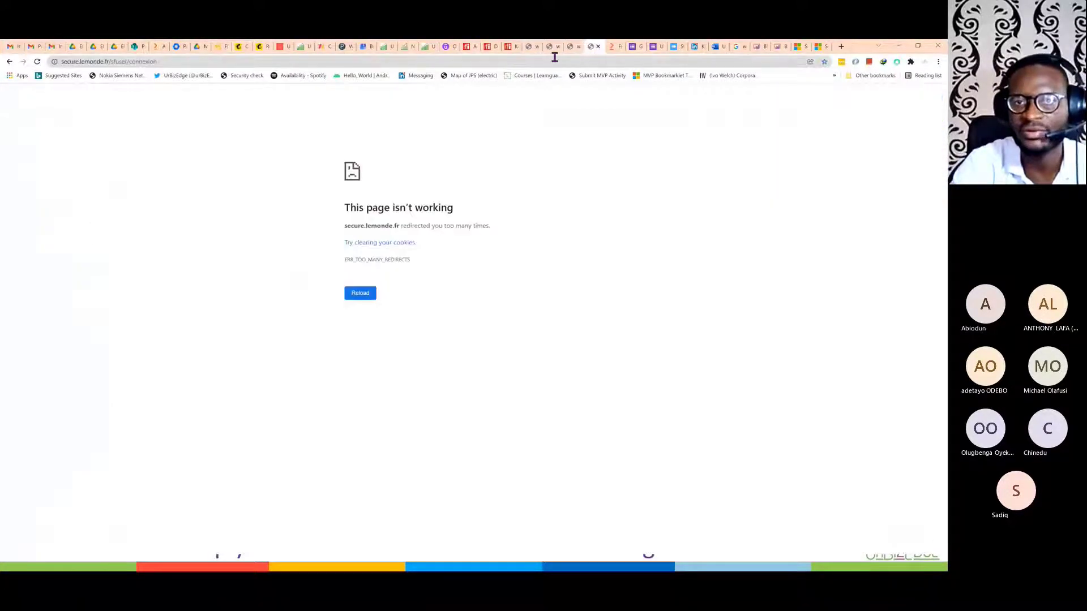
left_click(553, 59)
type("MEET")
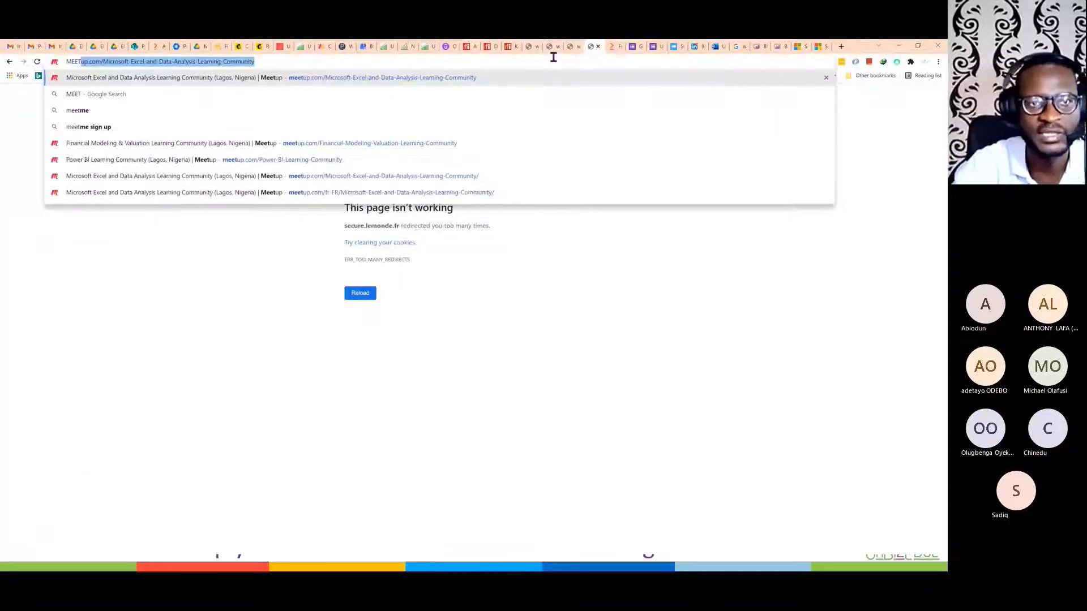
key("Return")
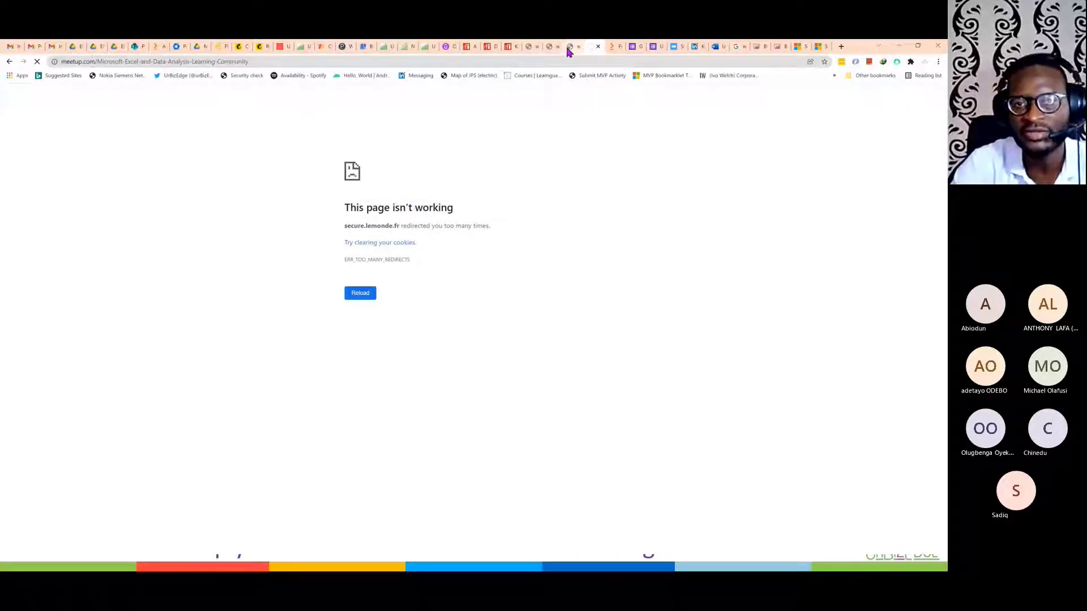
Step: Load the Meetup page of the Power BI Learning Community in the neighbouring browser tab
left_click(538, 62)
type("M")
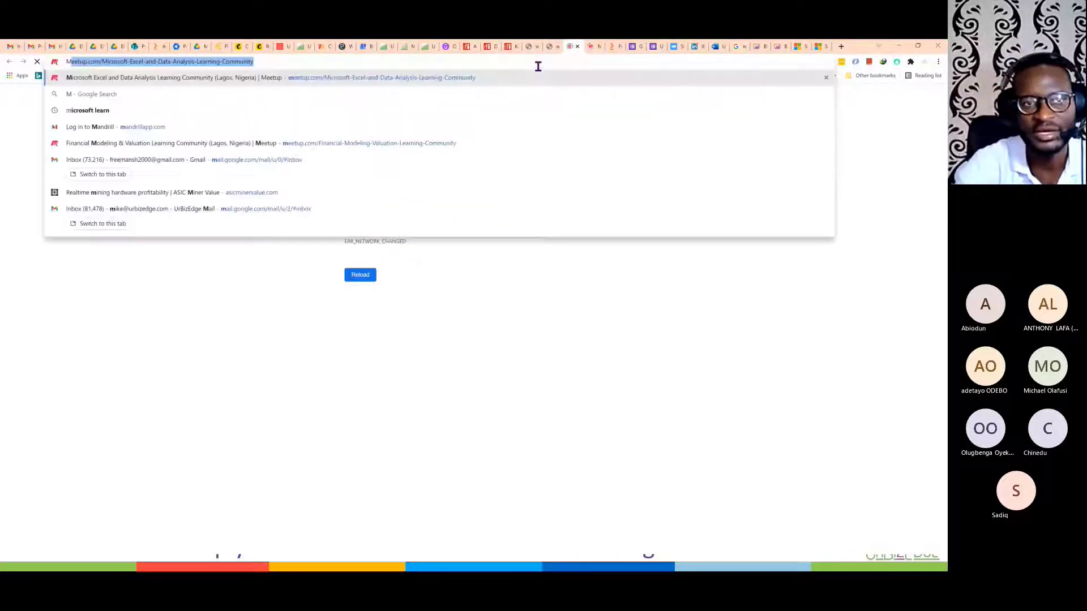
type("EET")
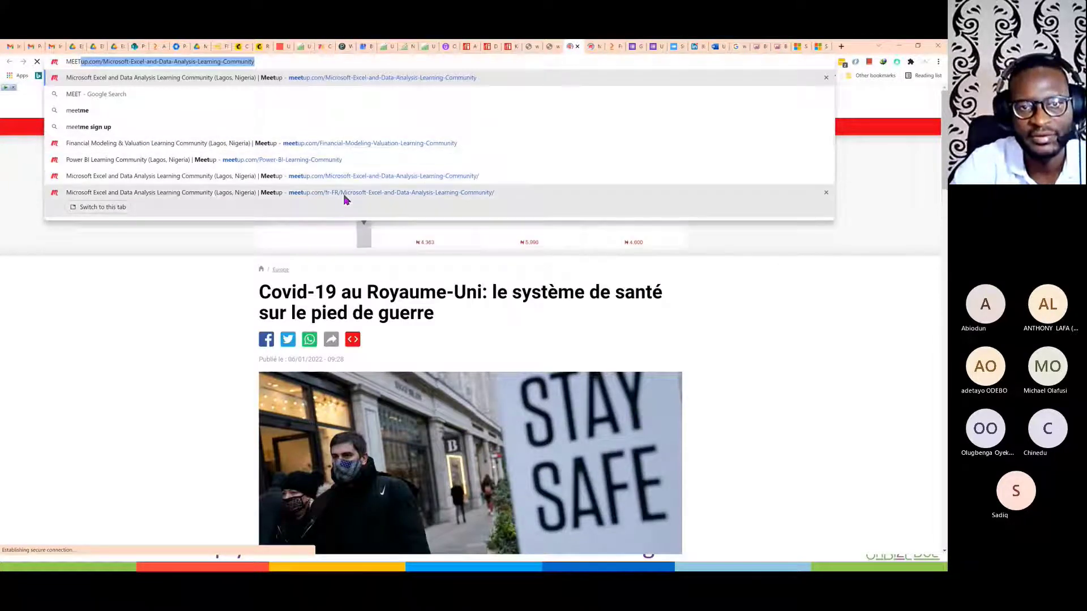
left_click(292, 160)
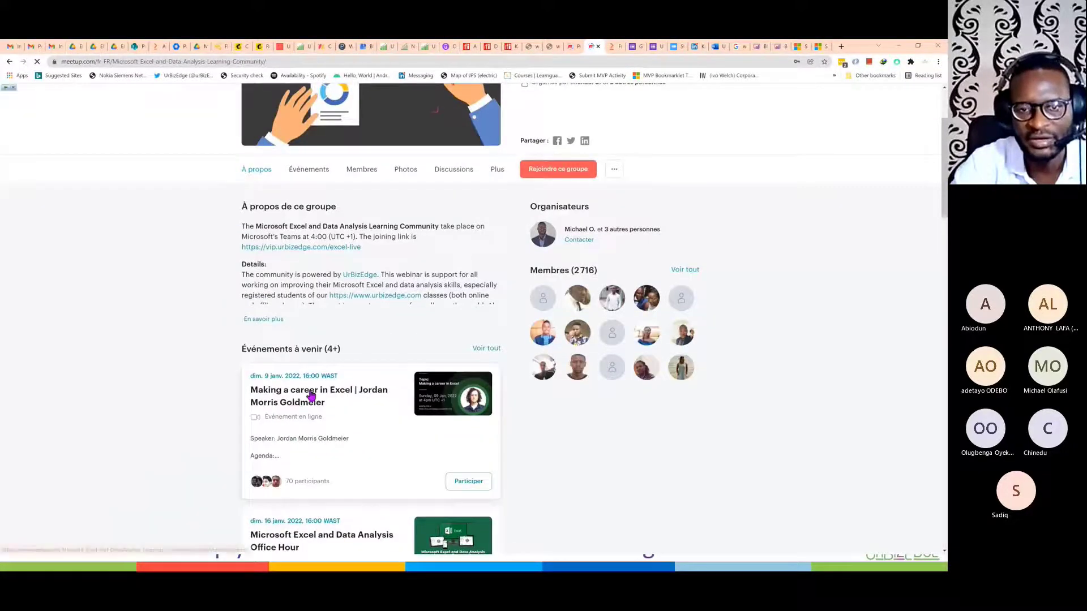
Step: Open the "Making a career in Excel" event from the Excel community page and copy its speaker, agenda and profile details
left_click(311, 395)
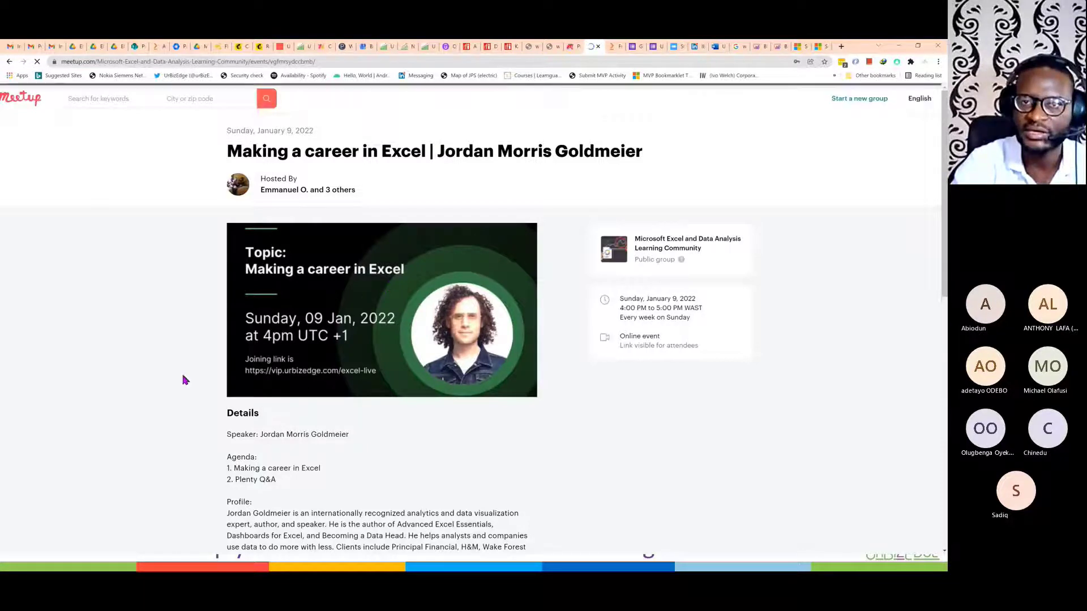
scroll(182, 379, "down", 1)
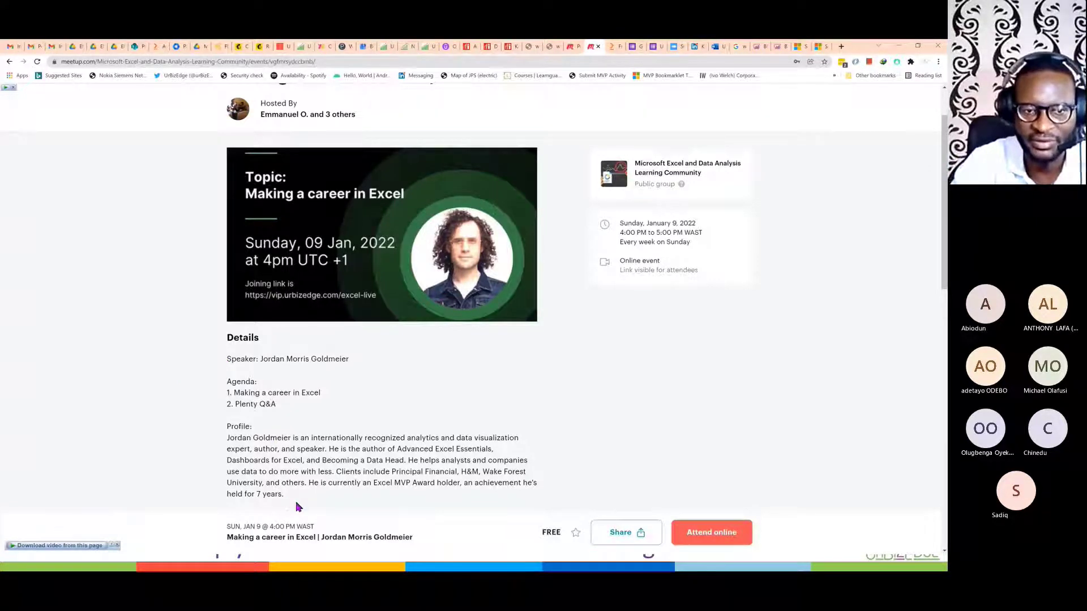
left_click_drag(300, 507, 226, 366)
key("ctrl+c")
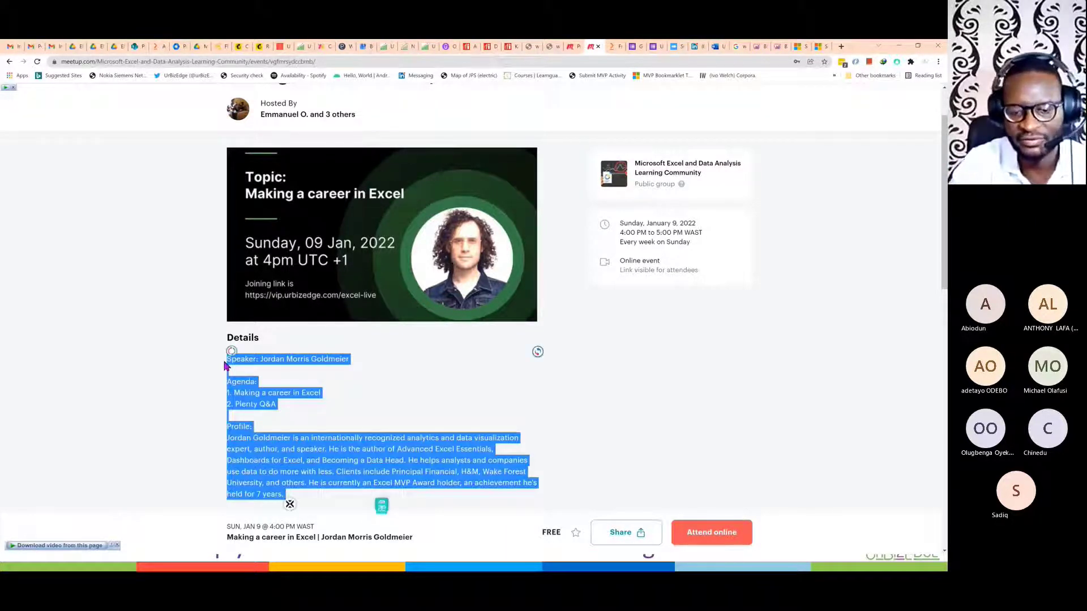
Step: Open a new Notepad document, paste the copied event details and start a new line below them
key("super+r")
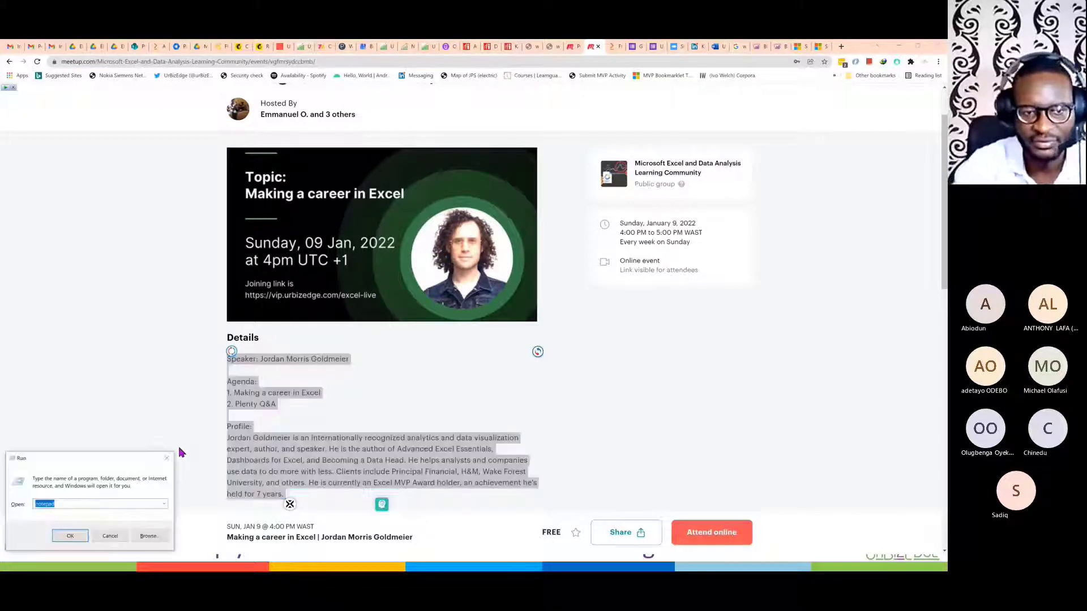
key("Return")
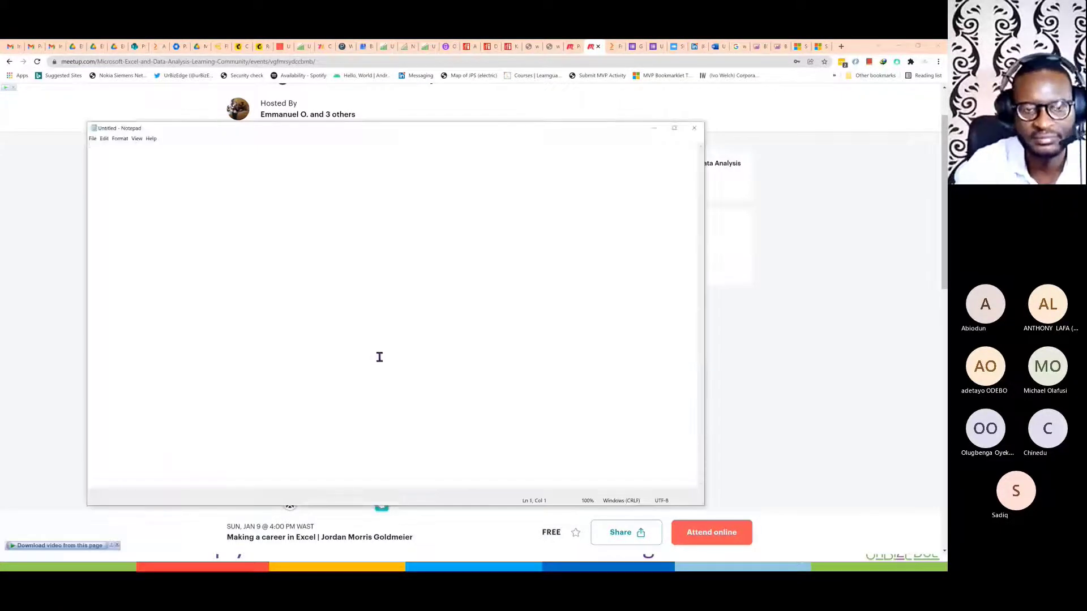
key("ctrl+v")
key("Return")
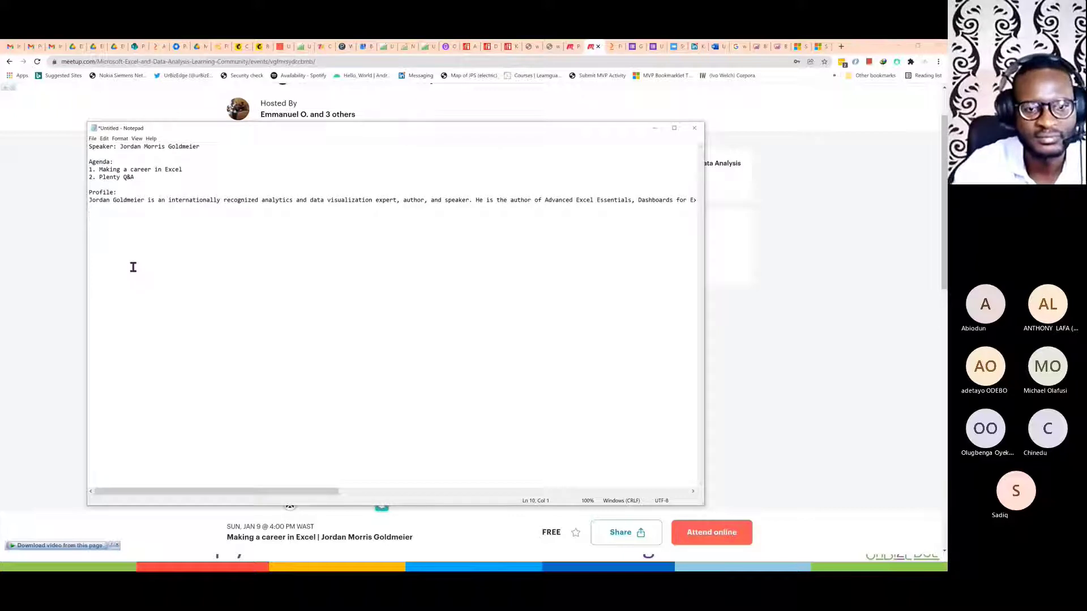
type("rsvp AT")
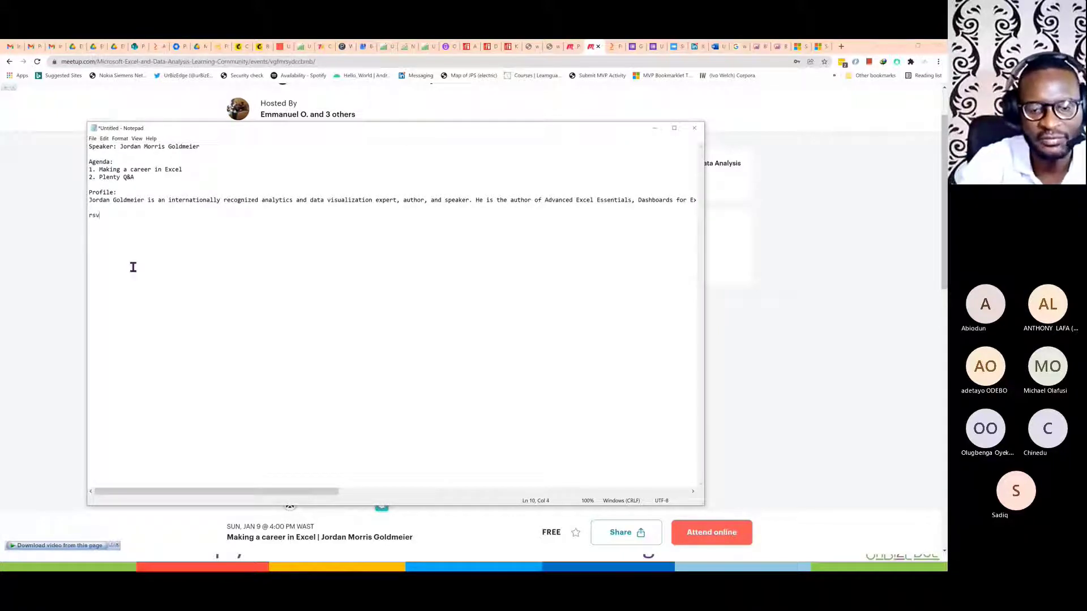
key("BackSpace")
key("BackSpace")
key("BackSpace")
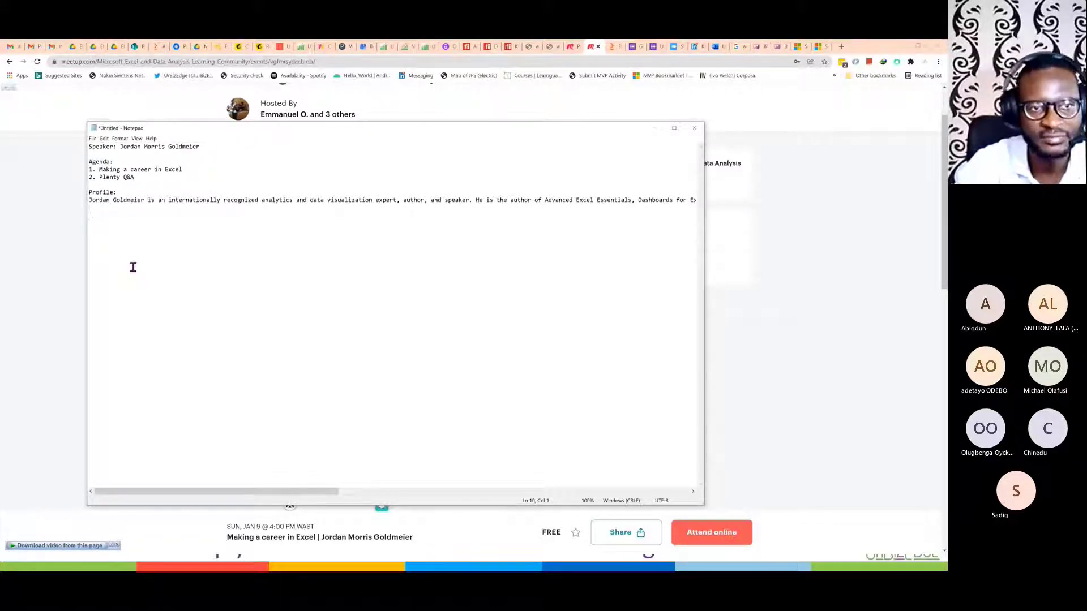
type("jOIN V")
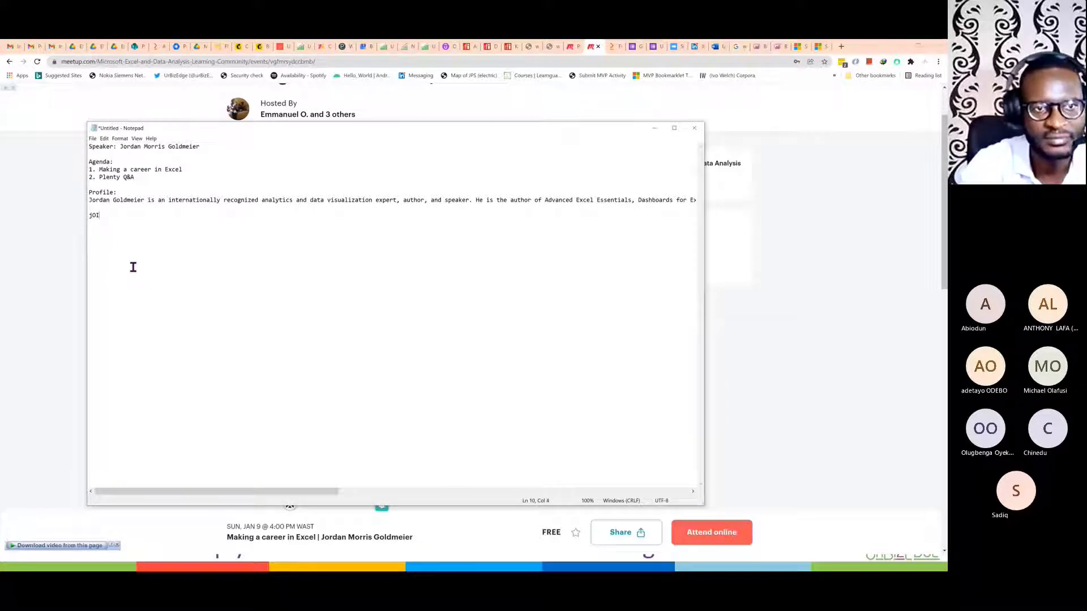
key("BackSpace")
key("BackSpace")
key("BackSpace")
type("jOIN")
key("BackSpace")
key("BackSpace")
key("BackSpace")
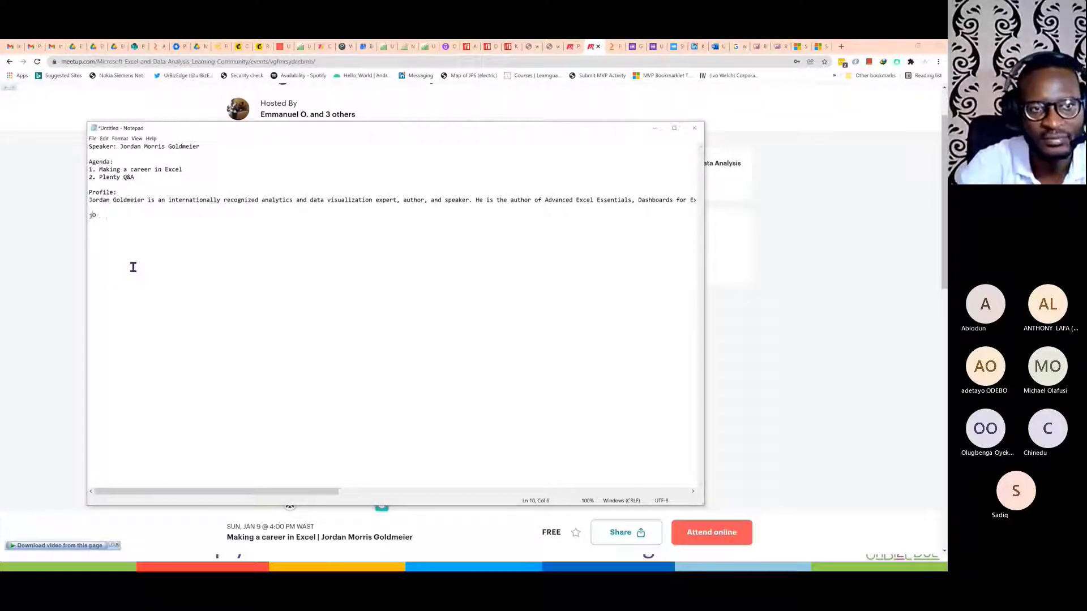
type("Joi")
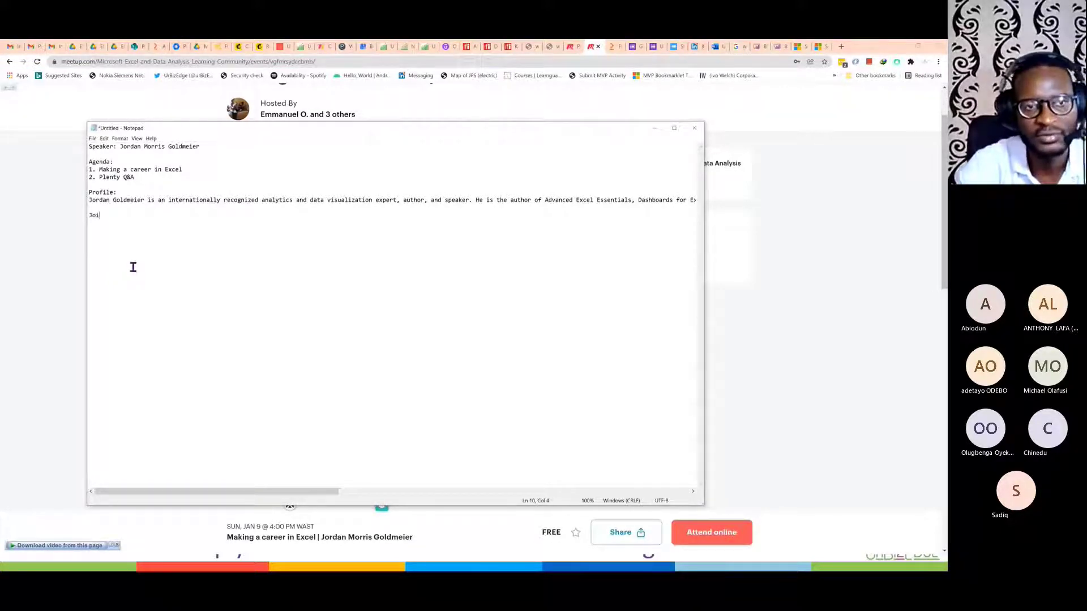
type("n via")
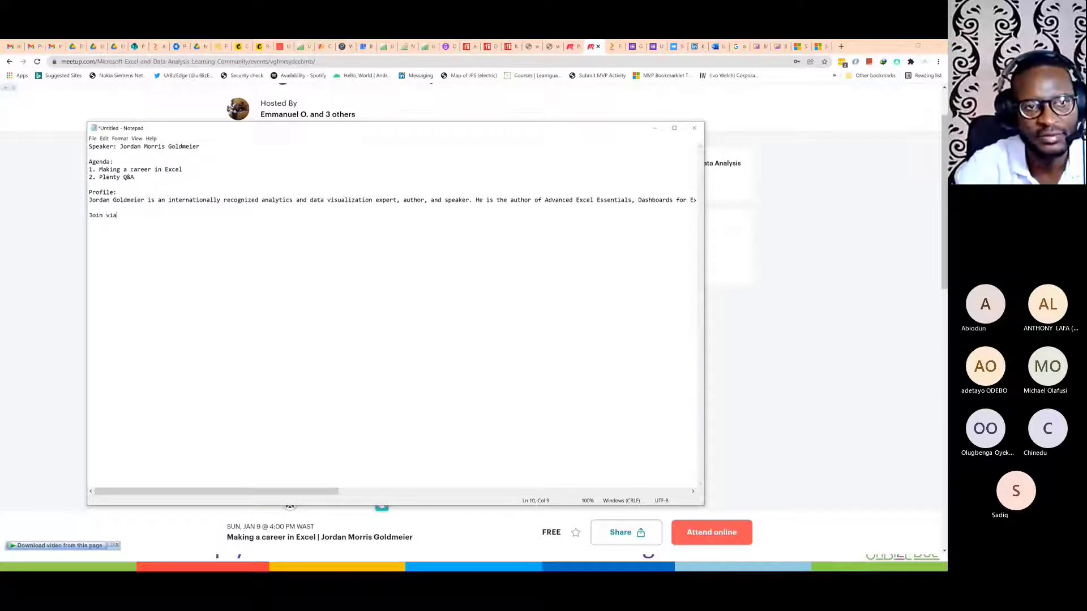
left_click(65, 238)
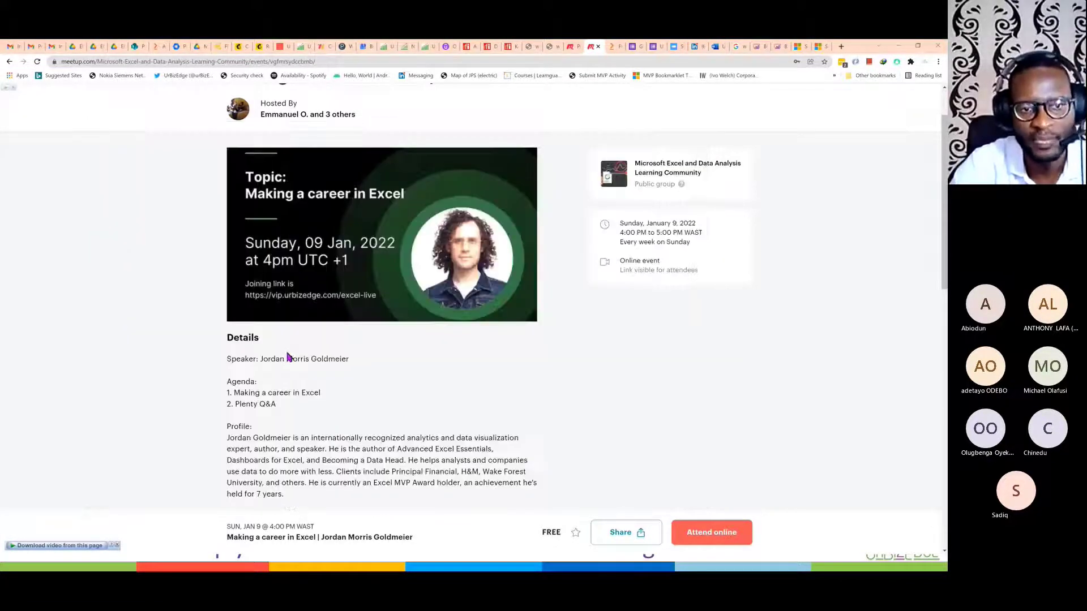
scroll(289, 357, "down", 4)
left_click_drag(419, 379, 294, 378)
key("ctrl+c")
key("alt+Tab")
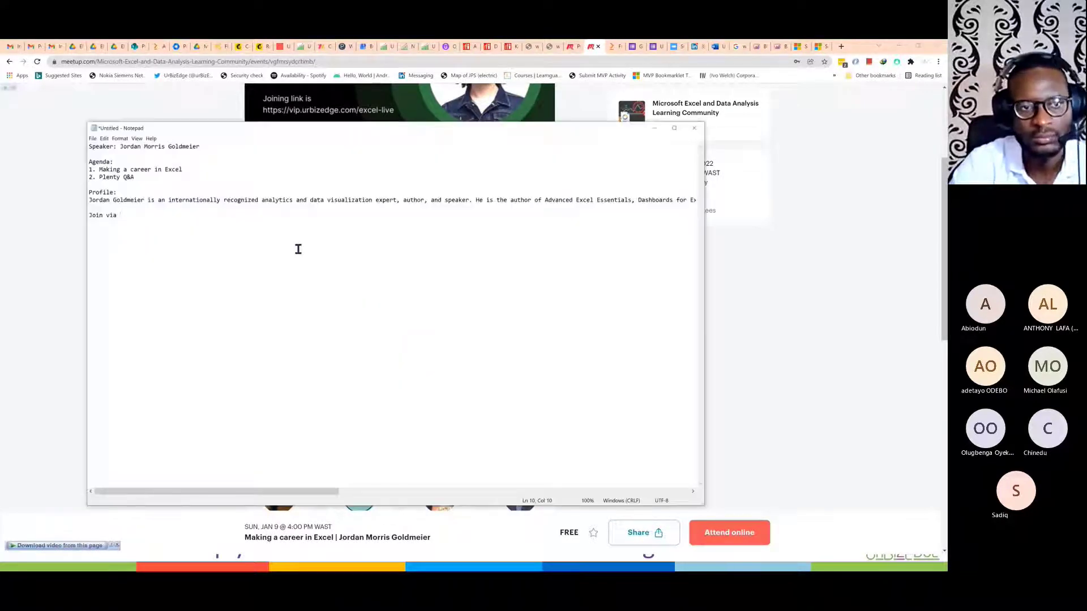
key("ctrl+v")
type("at ")
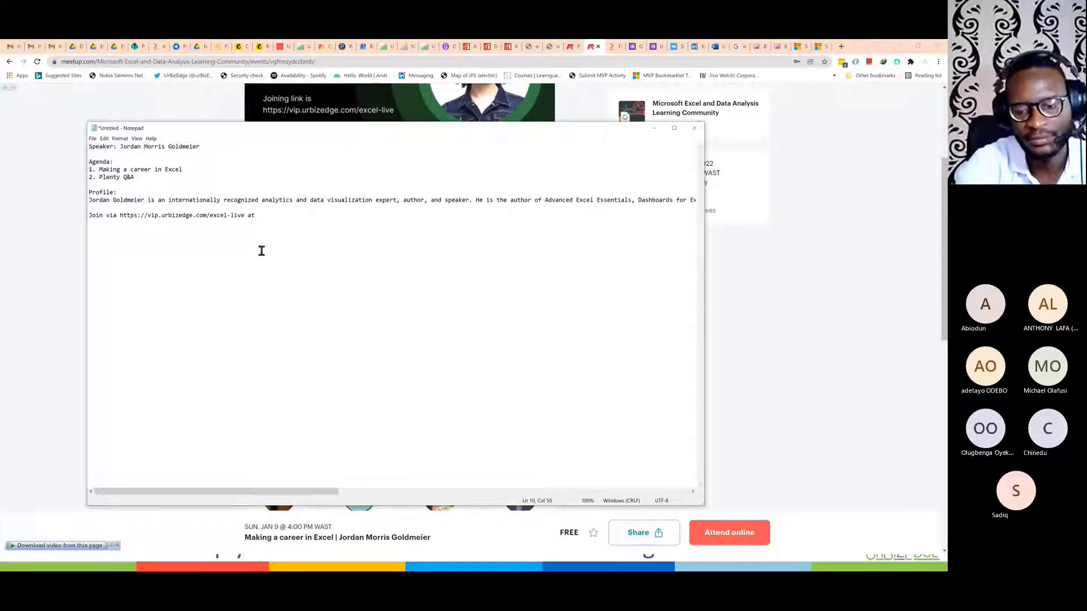
type("4")
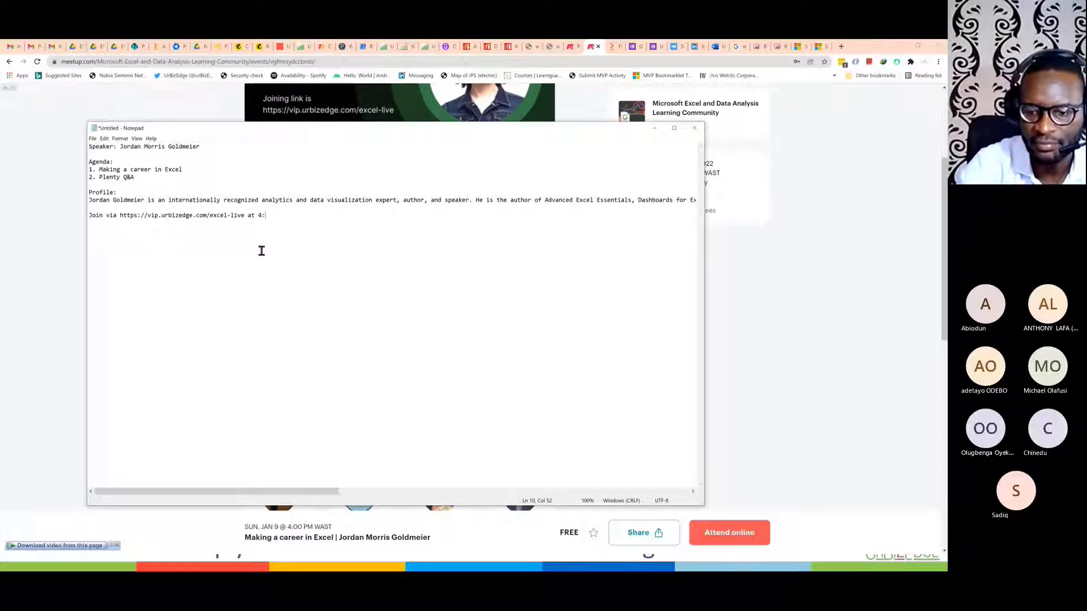
type(":00pm")
Step: Add a separate line reading "RSVP at" followed by the Meetup event page's URL copied from the browser
key("Return")
key("Return")
key("Return")
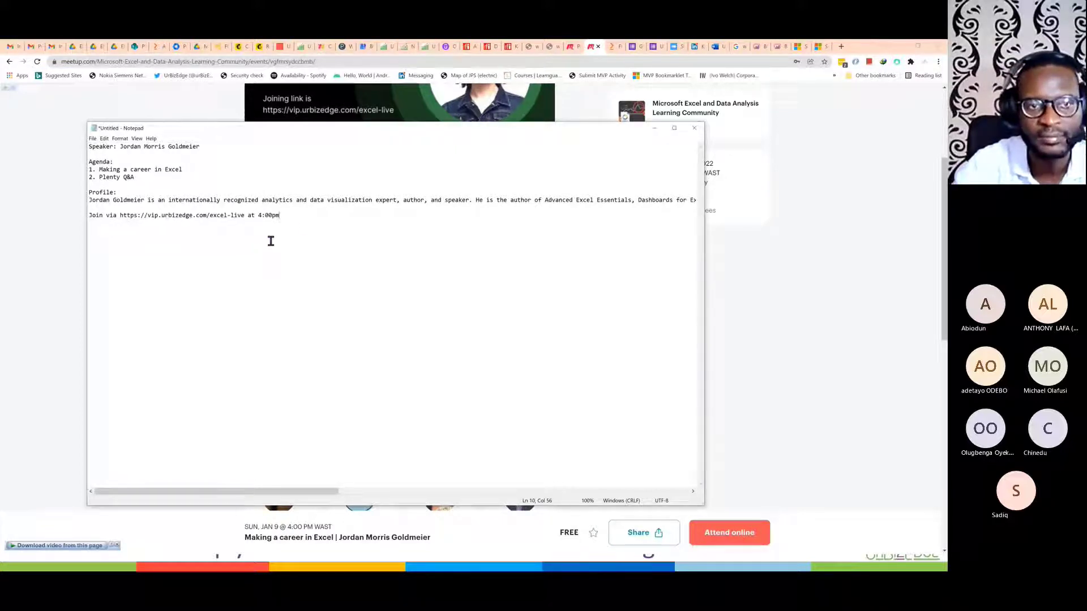
type("RSVP at")
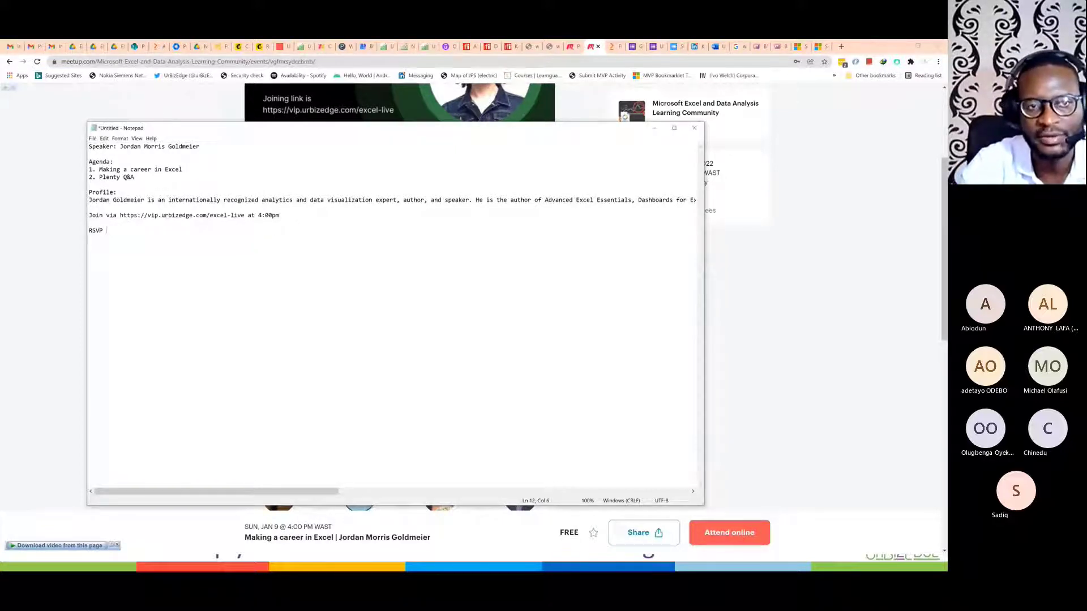
left_click(212, 62)
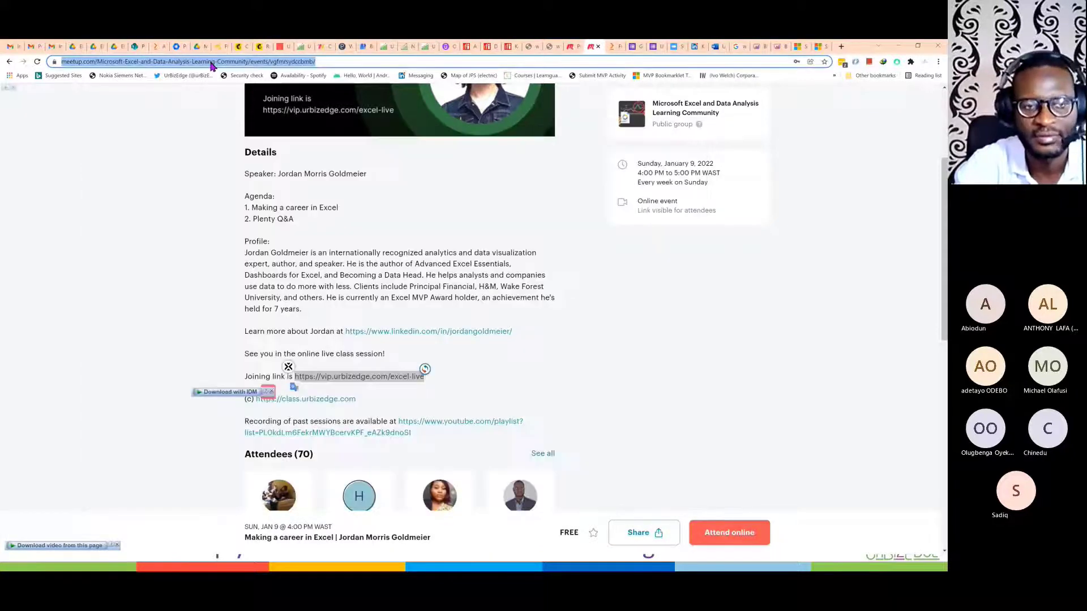
key("ctrl+c")
key("alt+Tab")
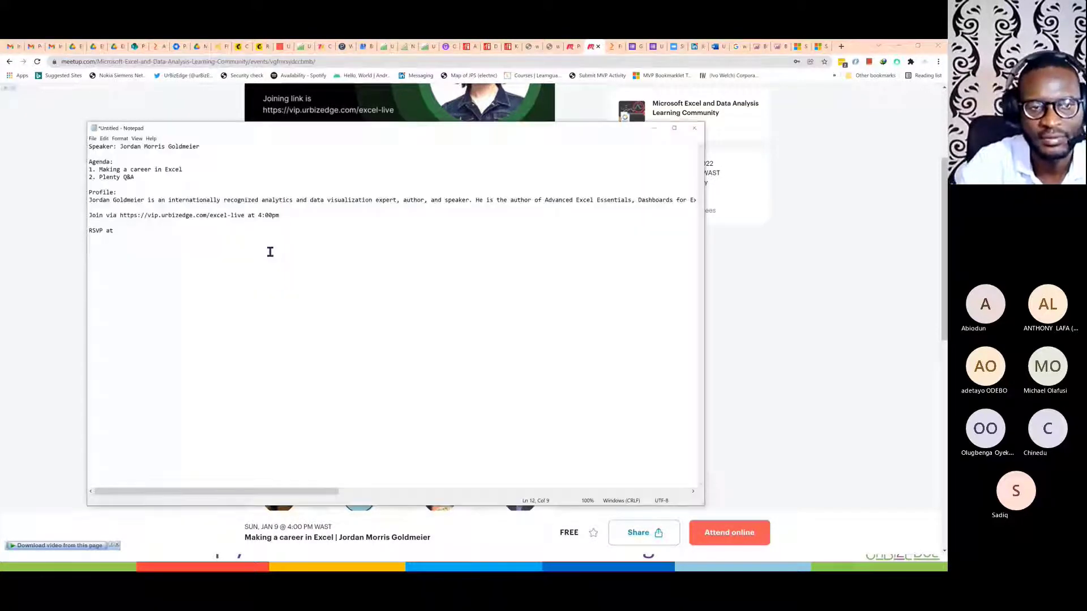
key("ctrl+v")
Step: Select the entire Excel event announcement in Notepad and switch to another window
key("ctrl+a")
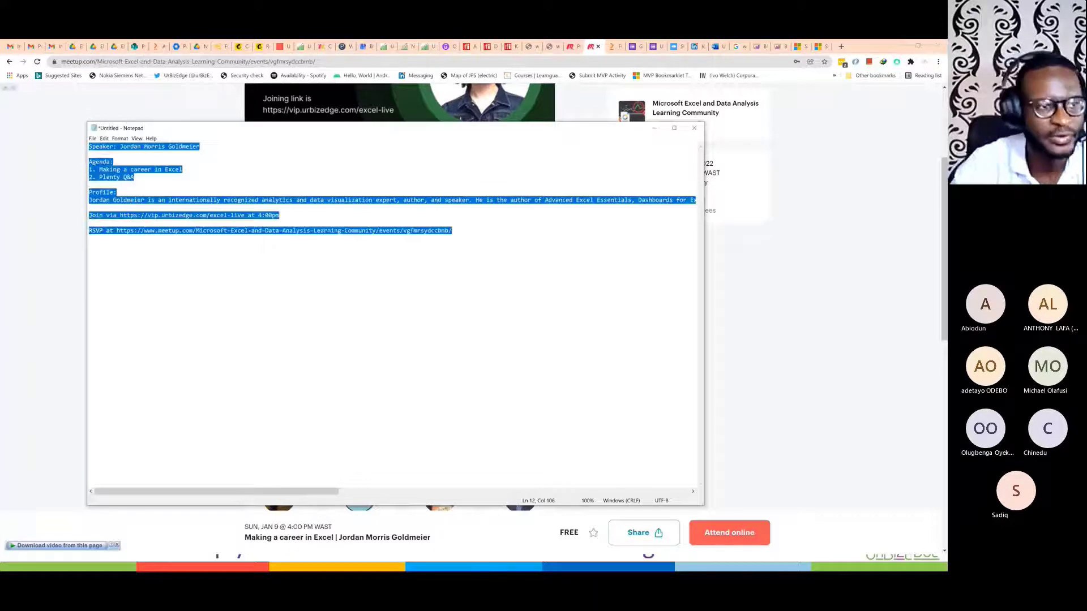
key("alt+Tab")
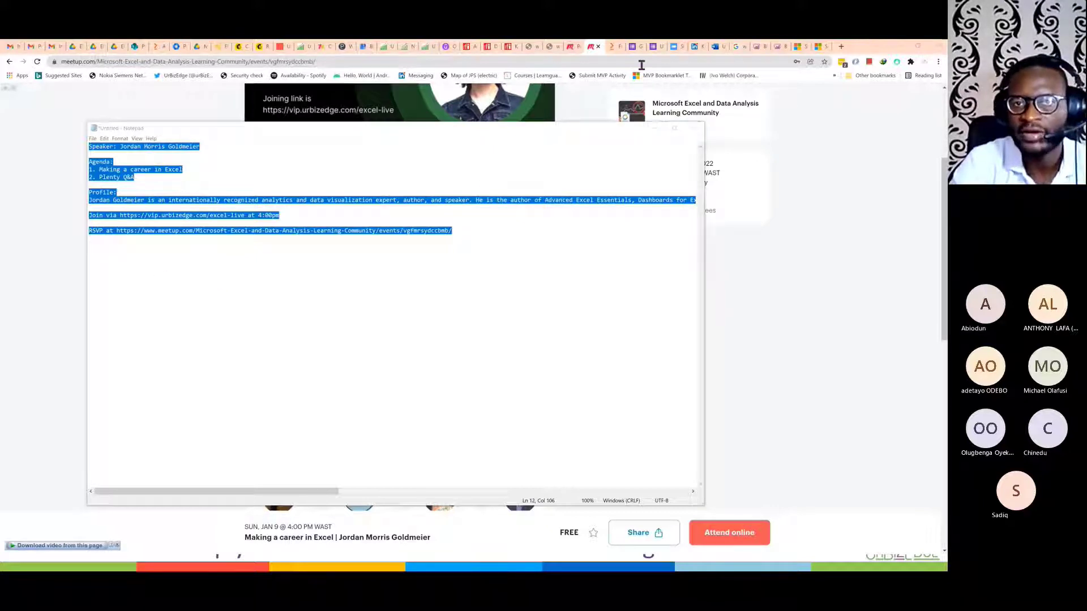
Step: Open the Power BI community's "Data Analysis & Manipulation using Pandas" event and select its details from the agenda through the joining link
left_click(570, 49)
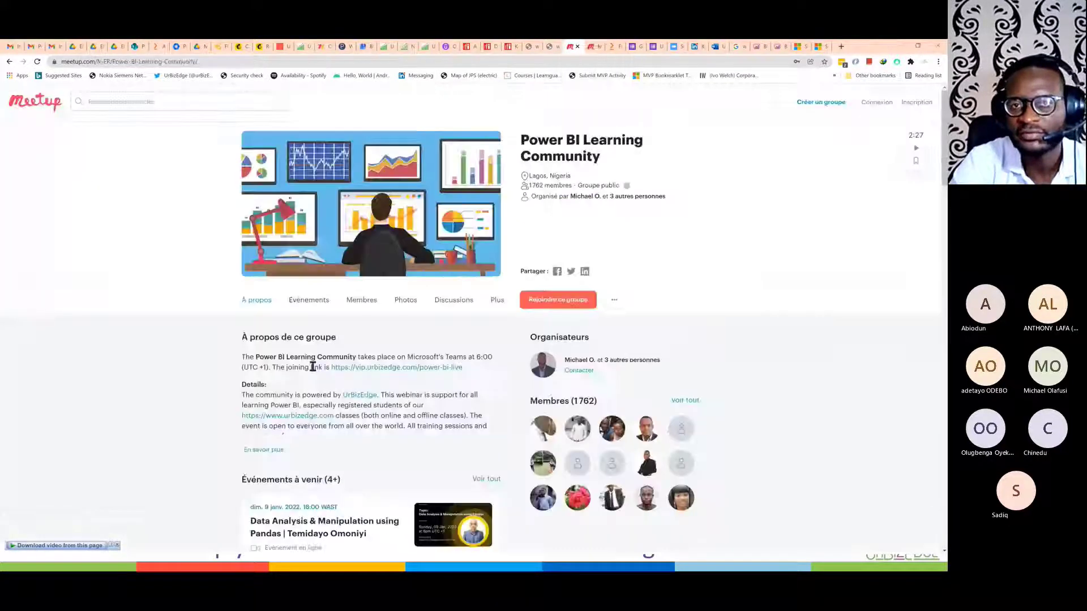
scroll(250, 436, "down", 2)
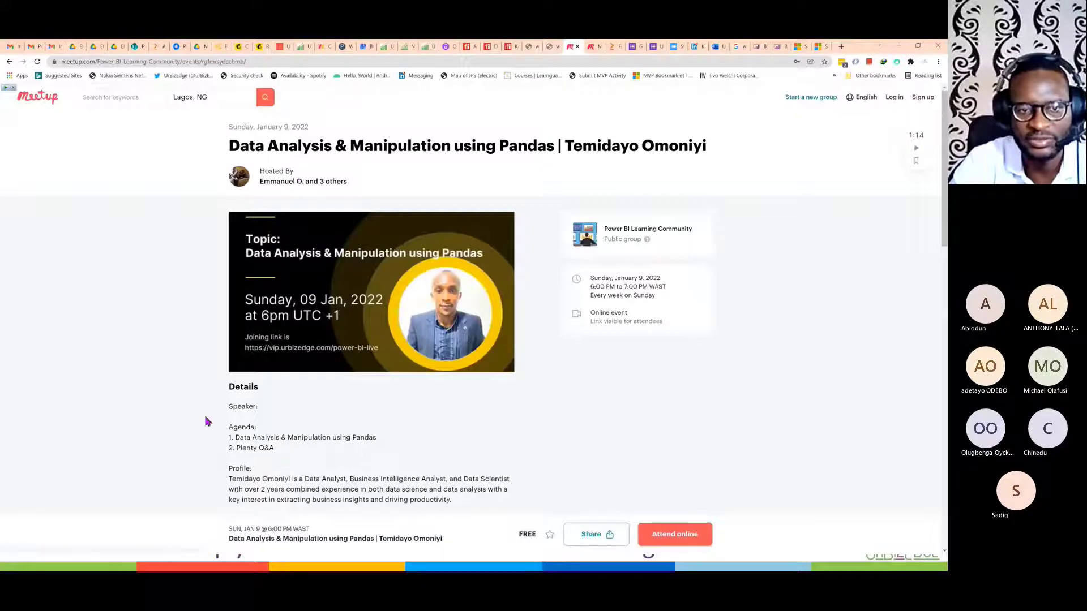
scroll(206, 418, "down", 1)
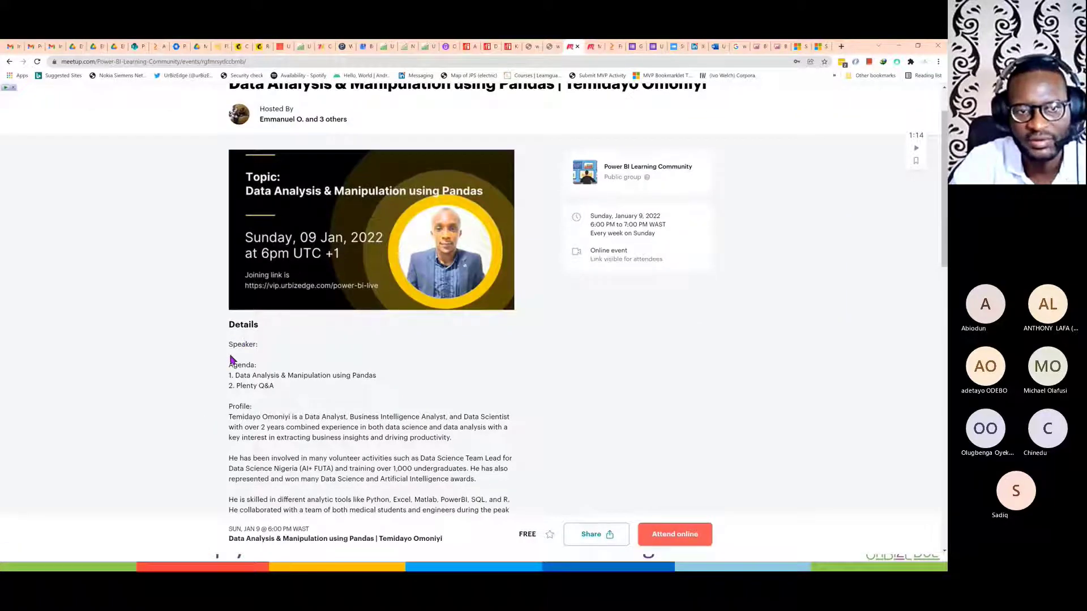
left_click_drag(229, 363, 483, 215)
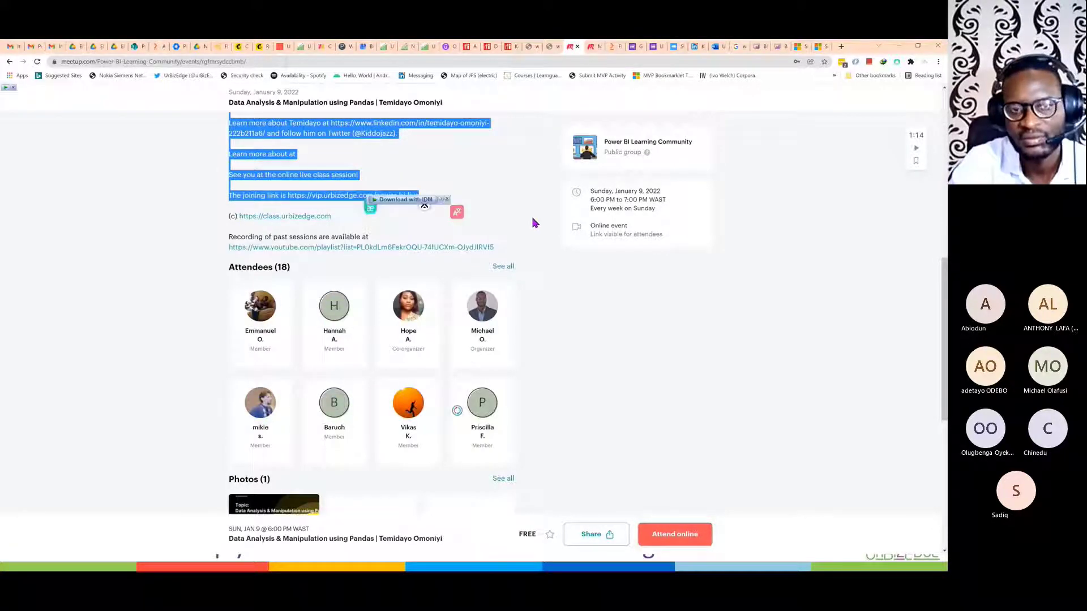
Step: Replace the entire Excel announcement in Notepad with the copied details of the Power BI community's Pandas event
key("alt+Tab")
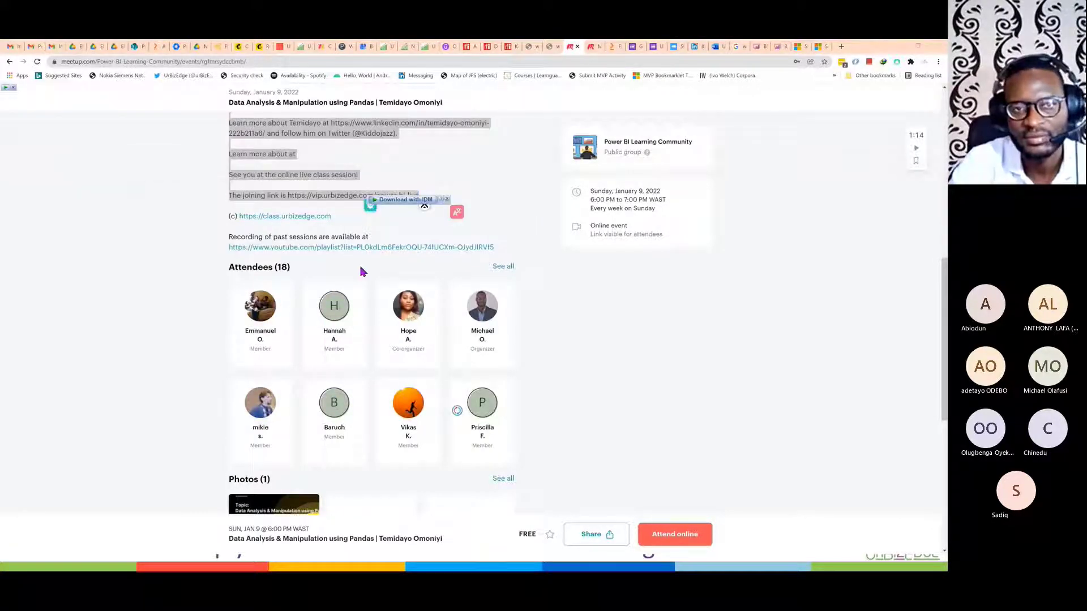
key("alt+Tab")
key("Tab")
left_click(396, 271)
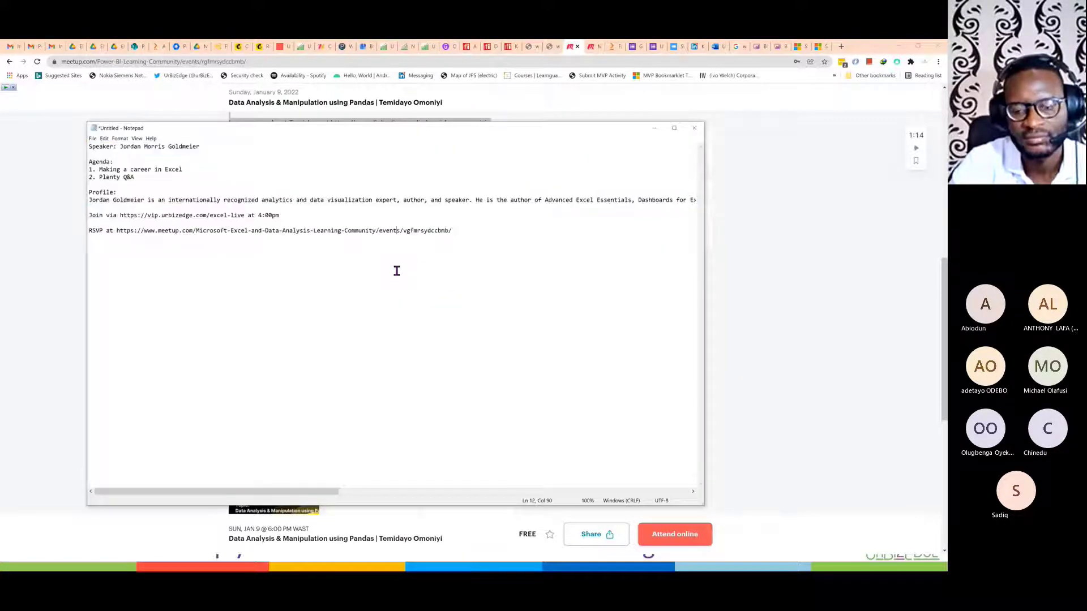
key("ctrl+a")
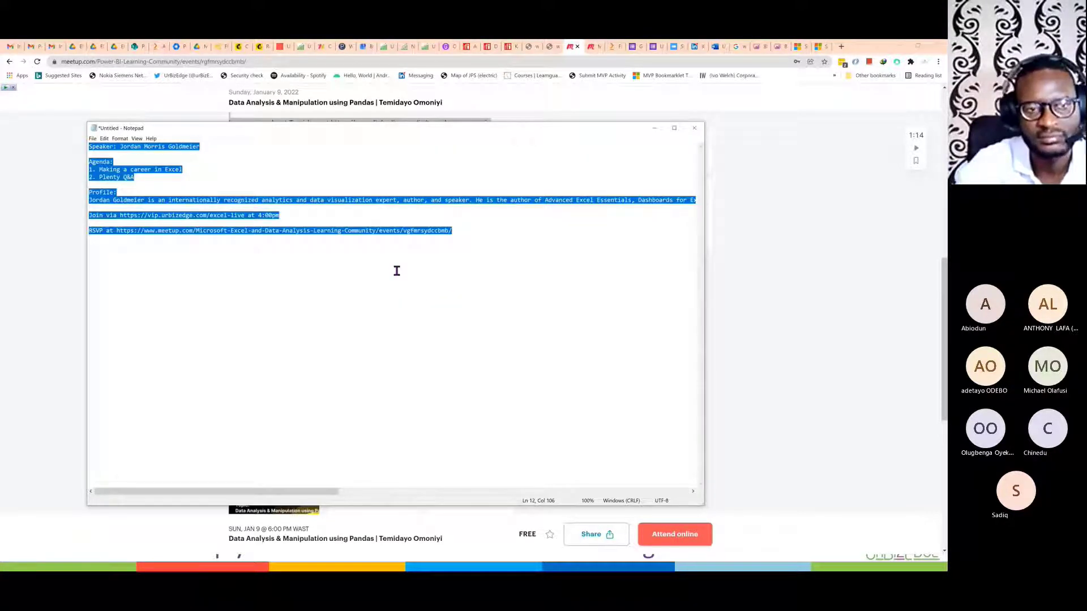
key("ctrl+v")
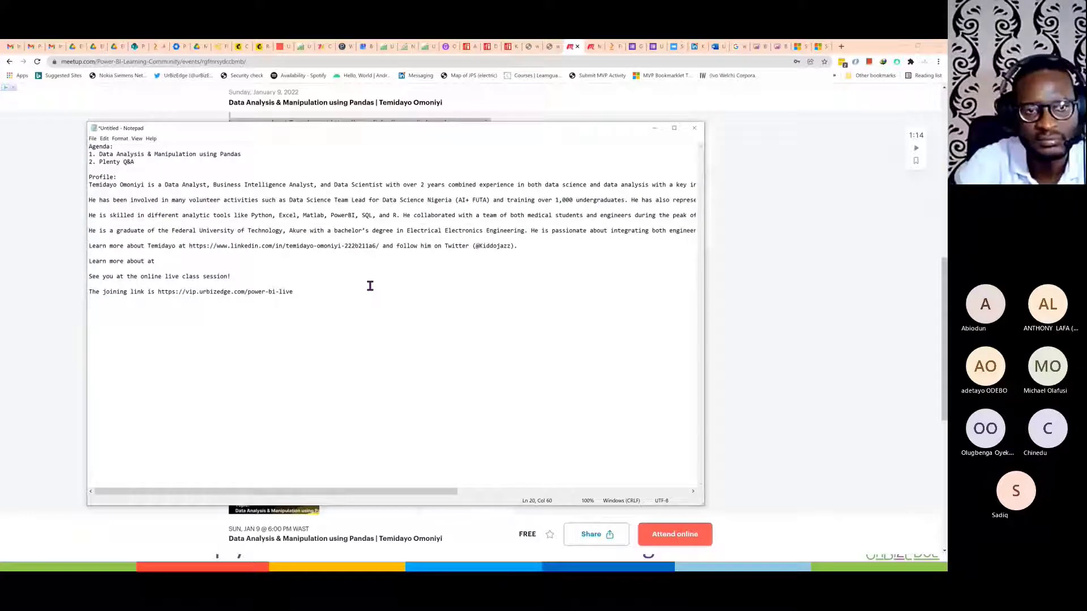
Step: Append "at 6:00pm" to the joining link line and add "(6pm)" to the Agenda heading before its colon
type("at 6")
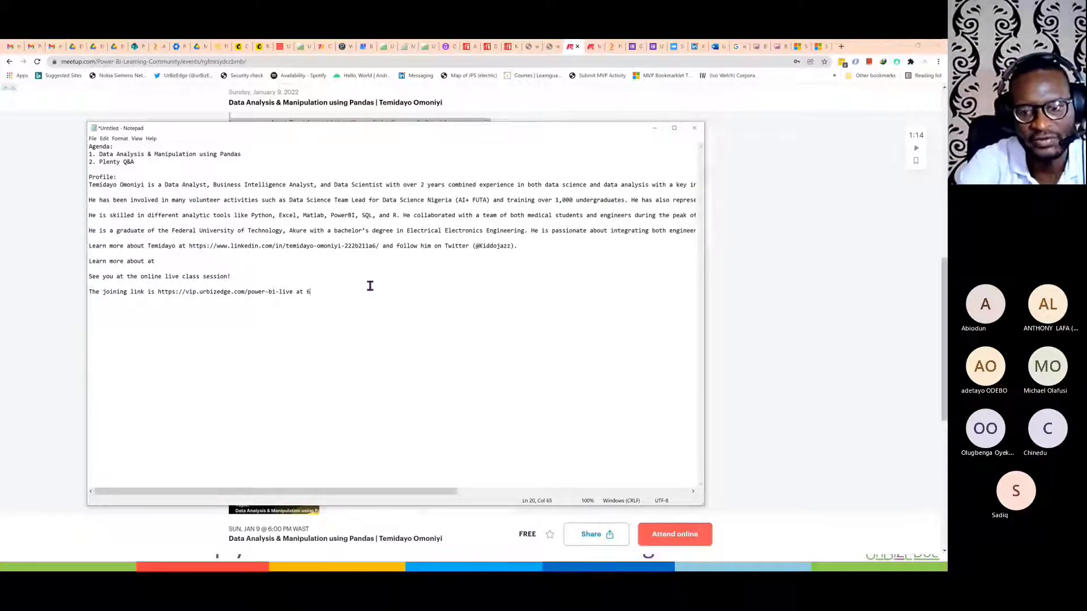
type(":00pm")
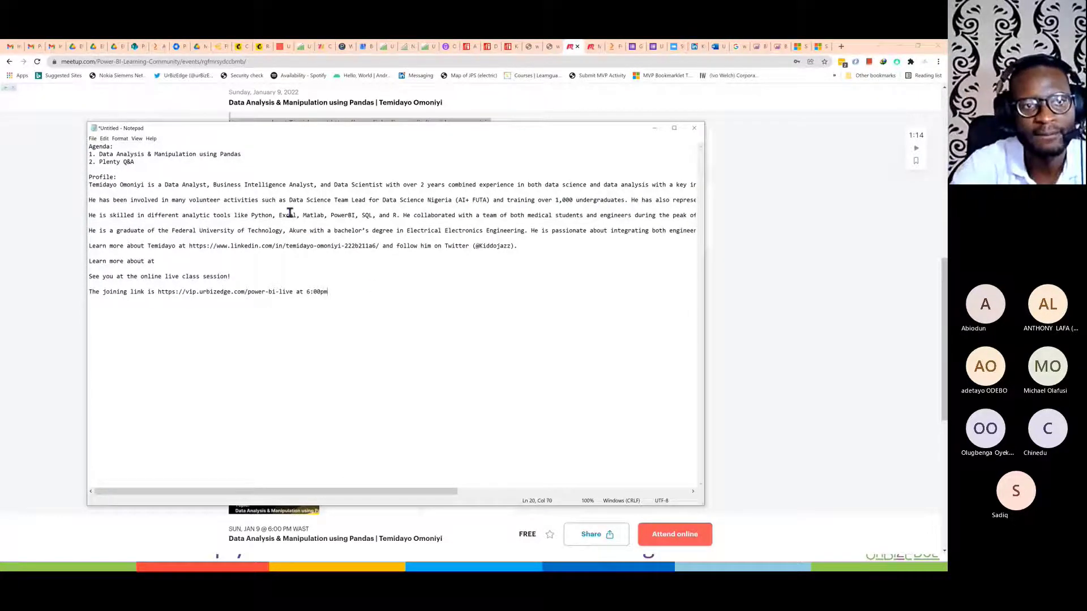
left_click(129, 147)
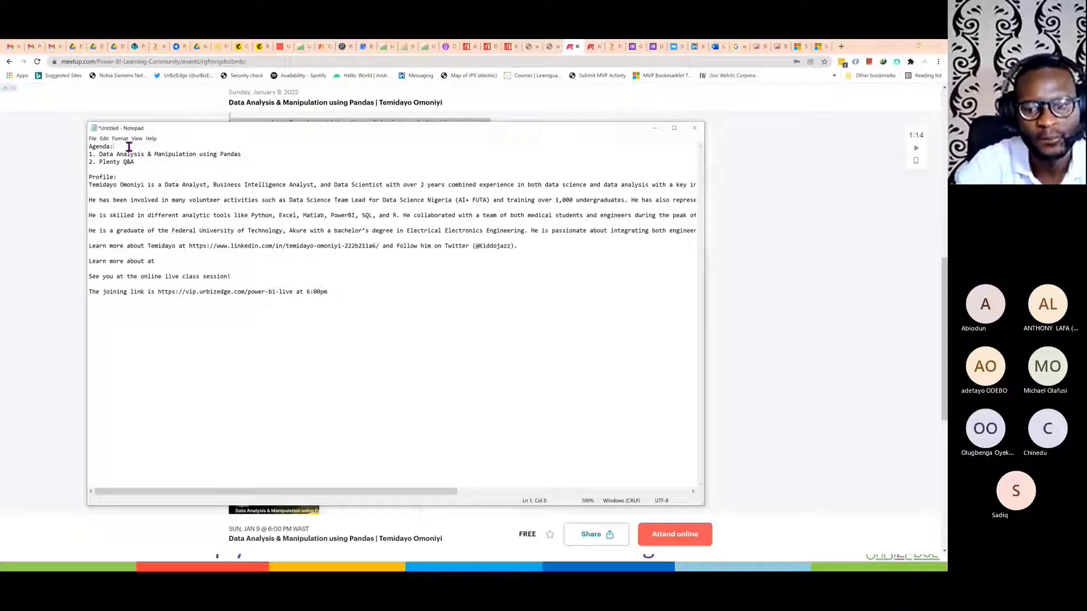
type("(")
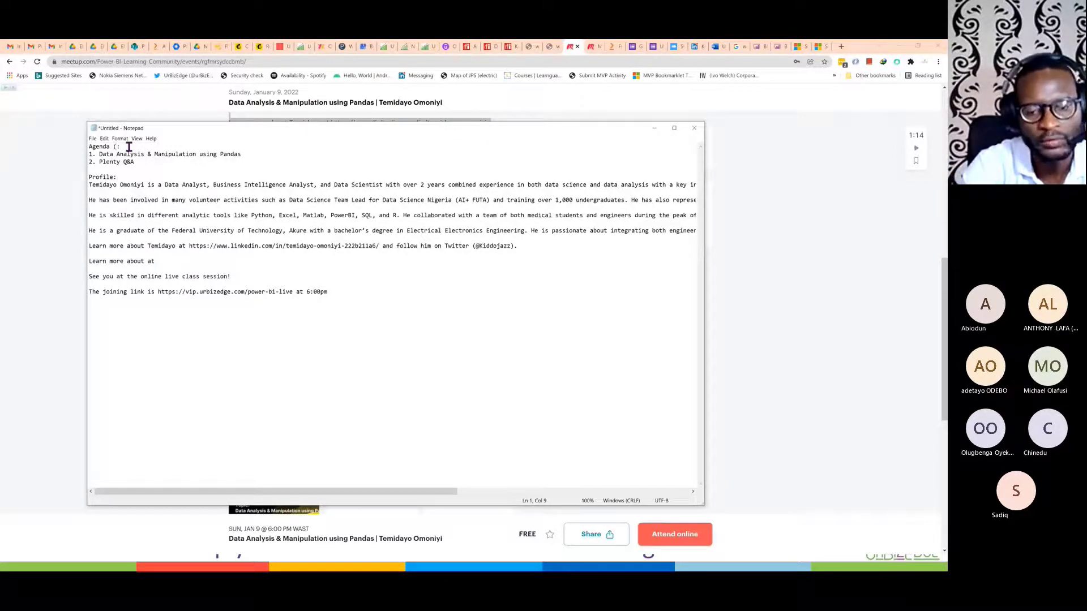
type("6pm")
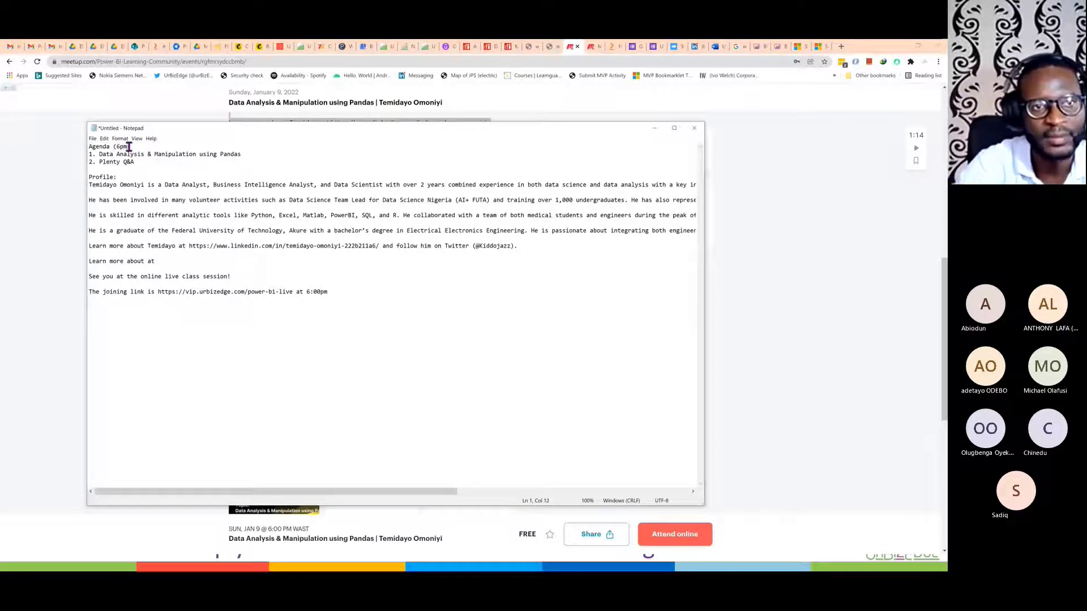
type(")")
left_click(348, 291)
key("Return")
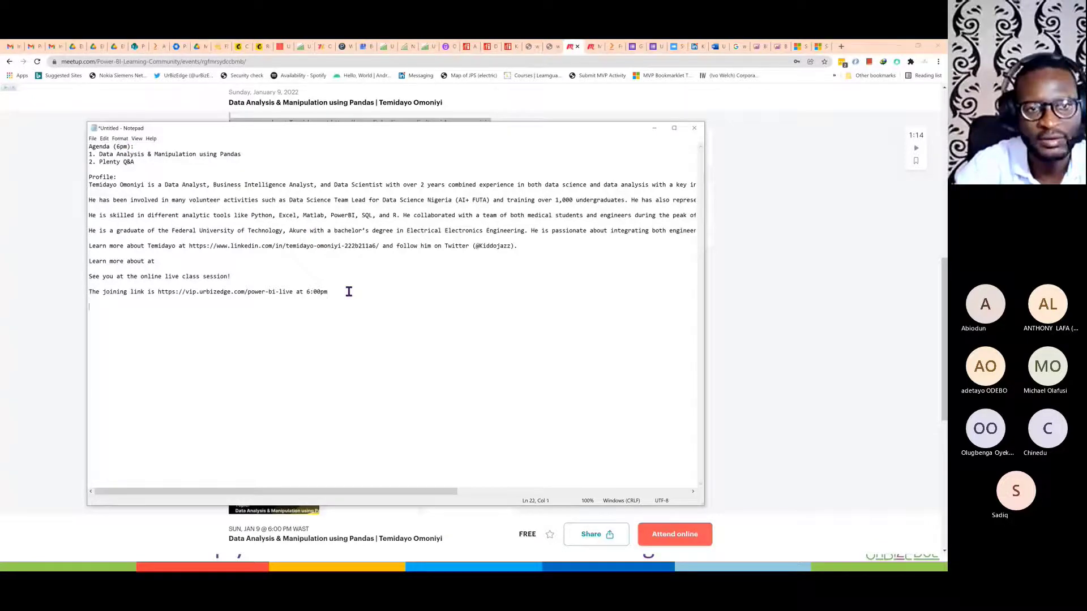
type("RSVP at")
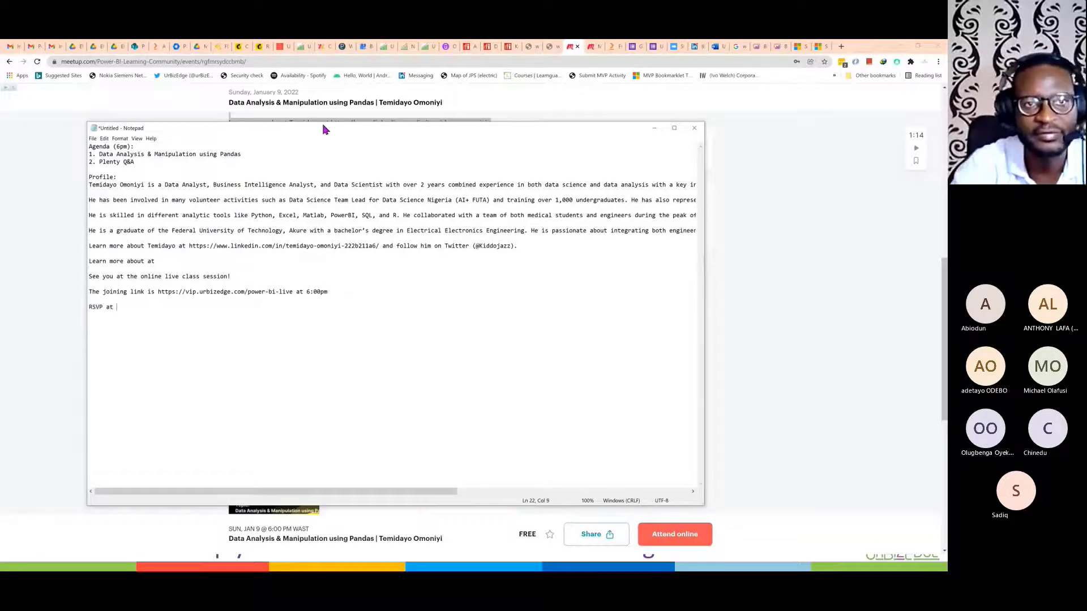
left_click(273, 62)
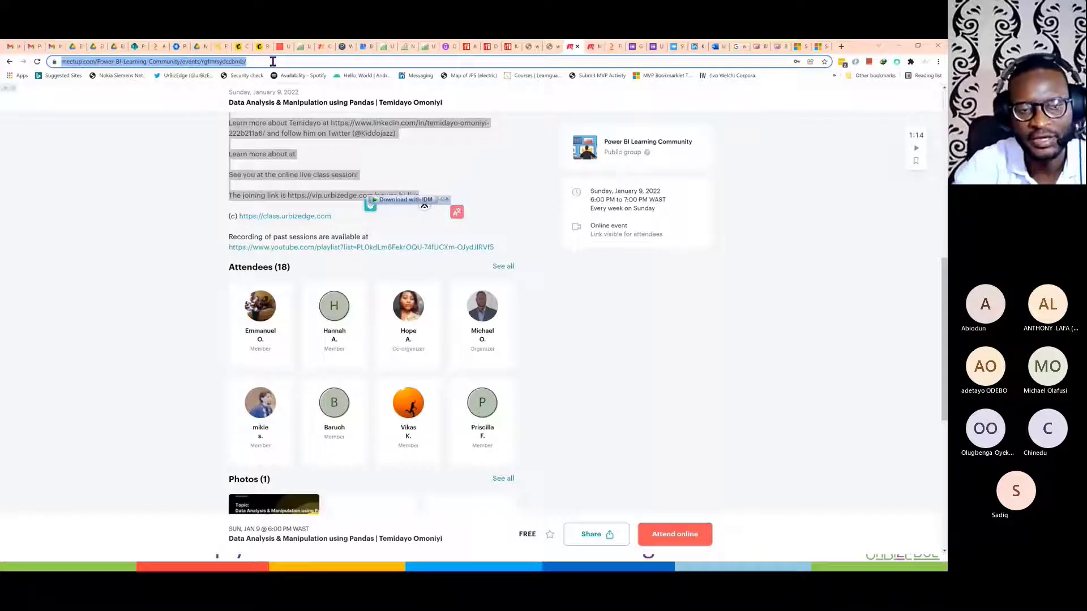
key("alt+Tab")
type("https://www.meetup.com/Power-BI-Learning-Community/events/rgfmrsydccbmb/")
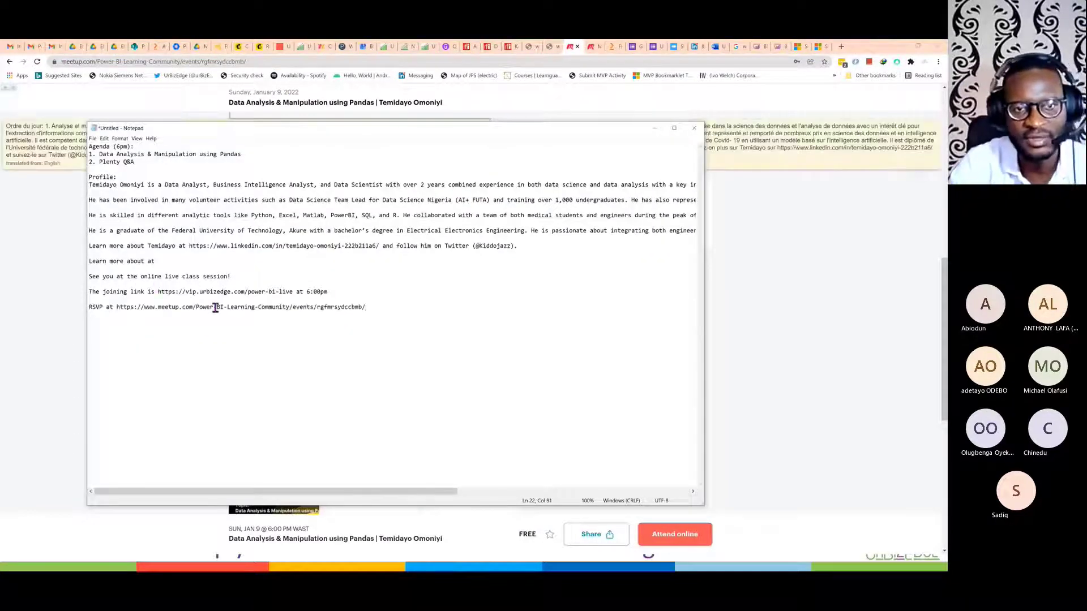
Step: Select the entire Power BI event announcement in Notepad and switch to another window
left_click(214, 307)
key("ctrl+a")
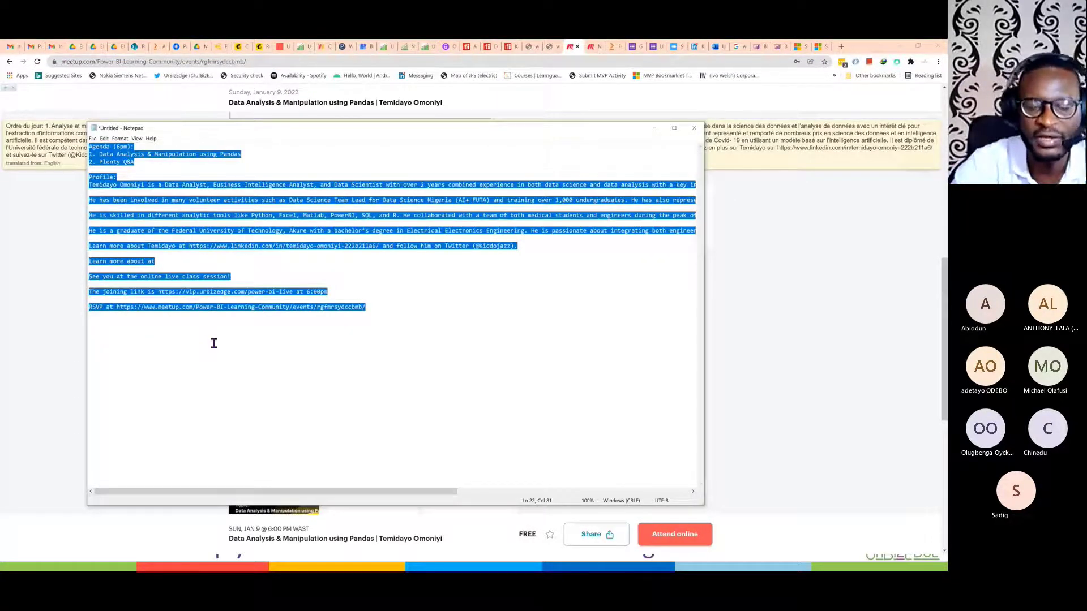
key("alt+Tab")
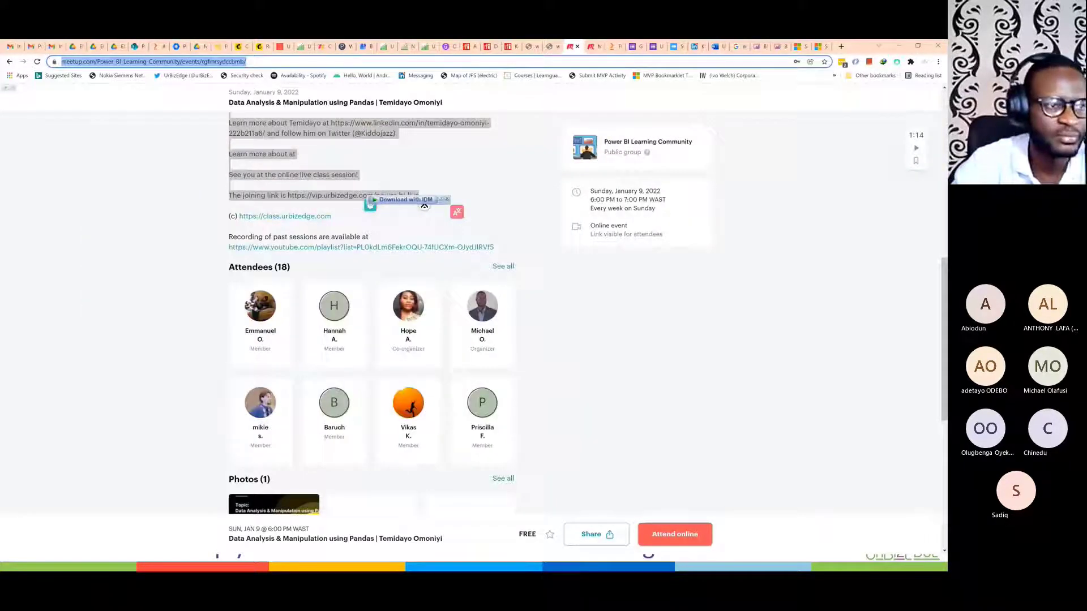
key("alt+Tab")
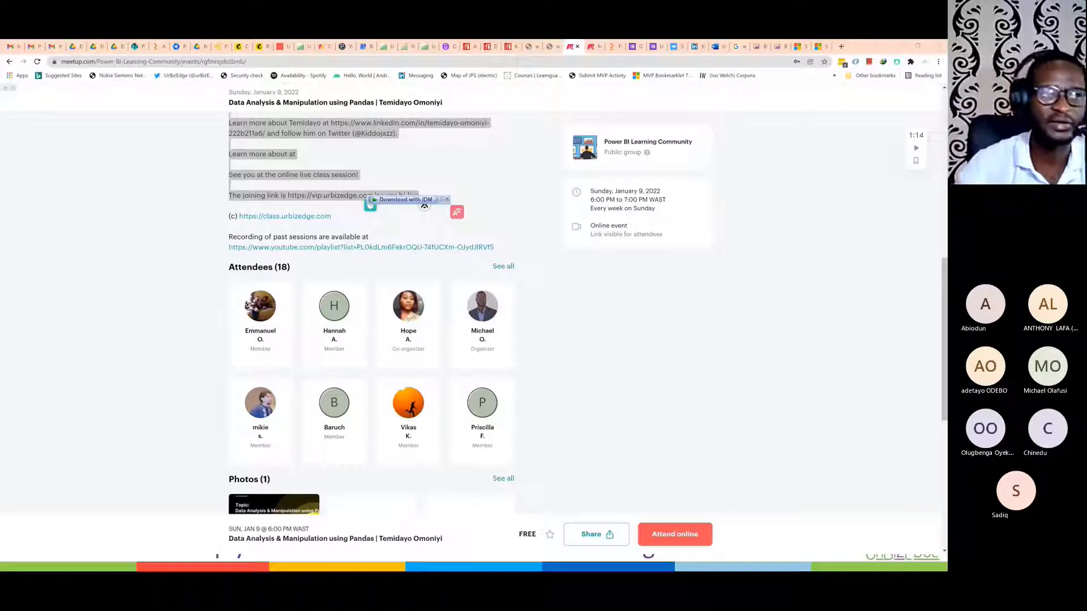
Step: Clear the text selection on the Power BI event page and show its title, banner and agenda
left_click(101, 311)
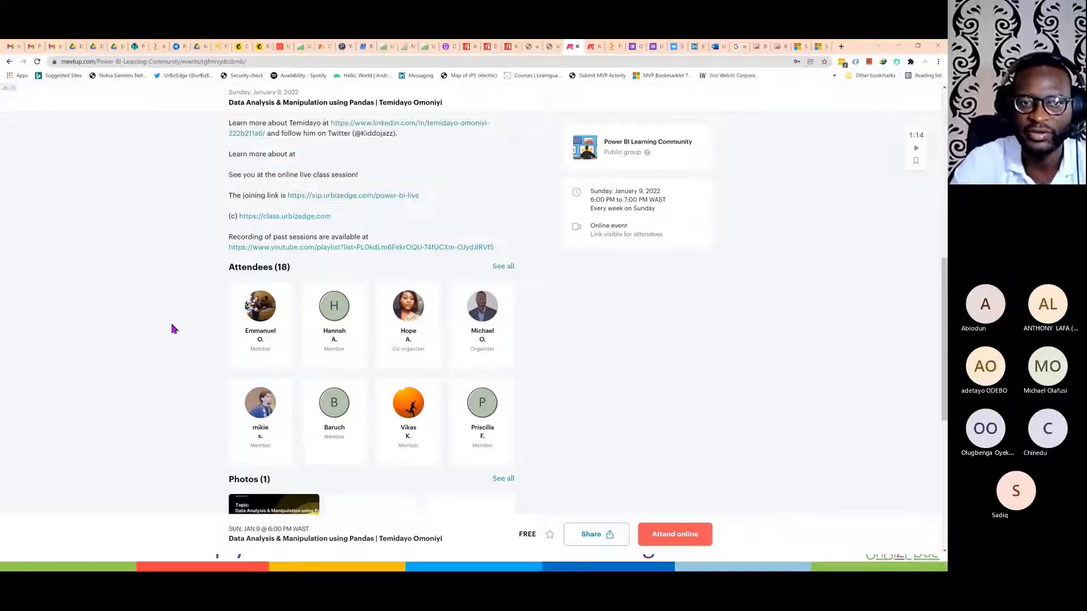
scroll(171, 324, "up", 3)
scroll(174, 328, "up", 6)
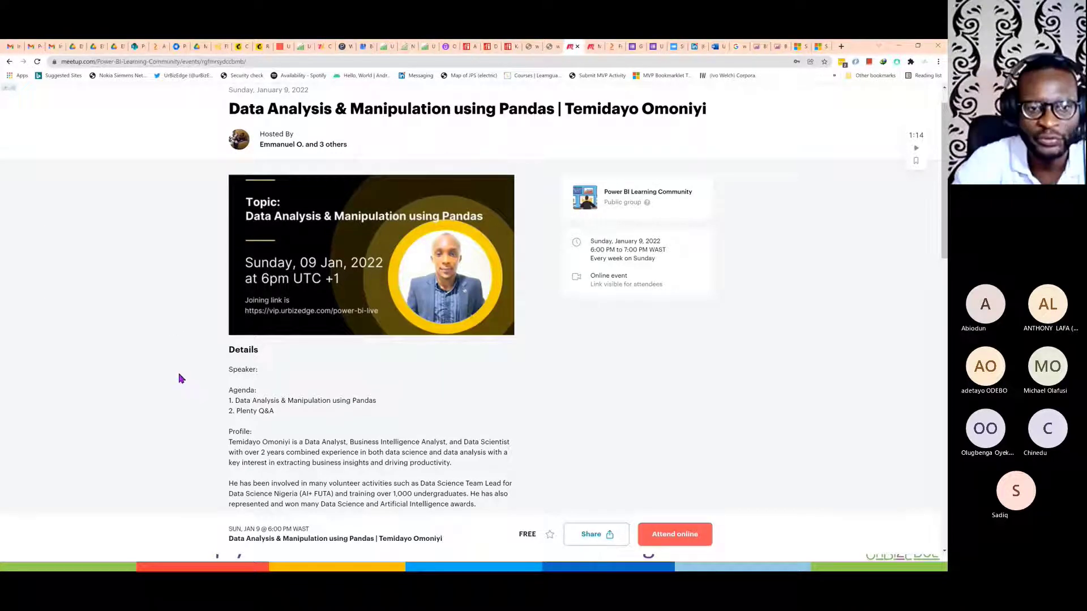
Step: Switch to the running PowerPoint slide show, advance to the "Any Questions?" slide and end the show
key("alt+Tab")
key("Tab")
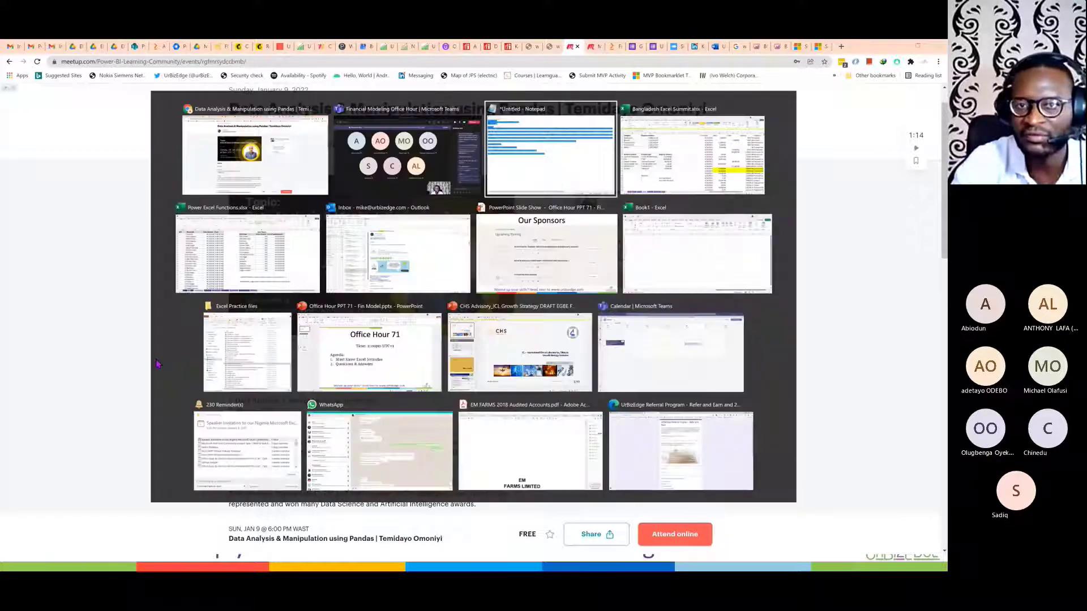
key("Tab")
key("Tab")
key("Tab")
key("Tab")
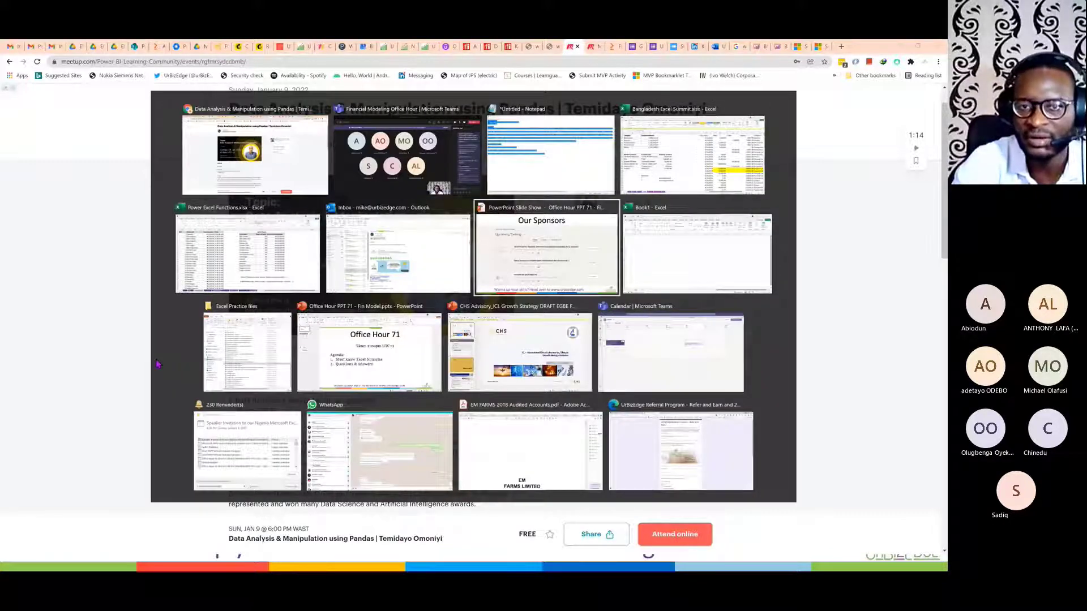
key("Right")
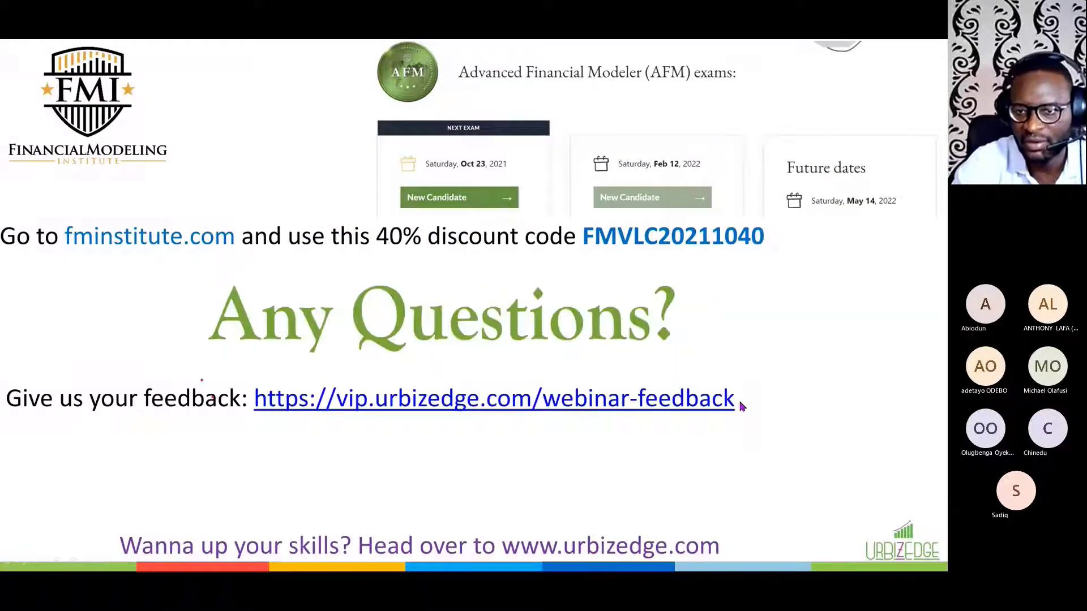
key("Right")
key("Right")
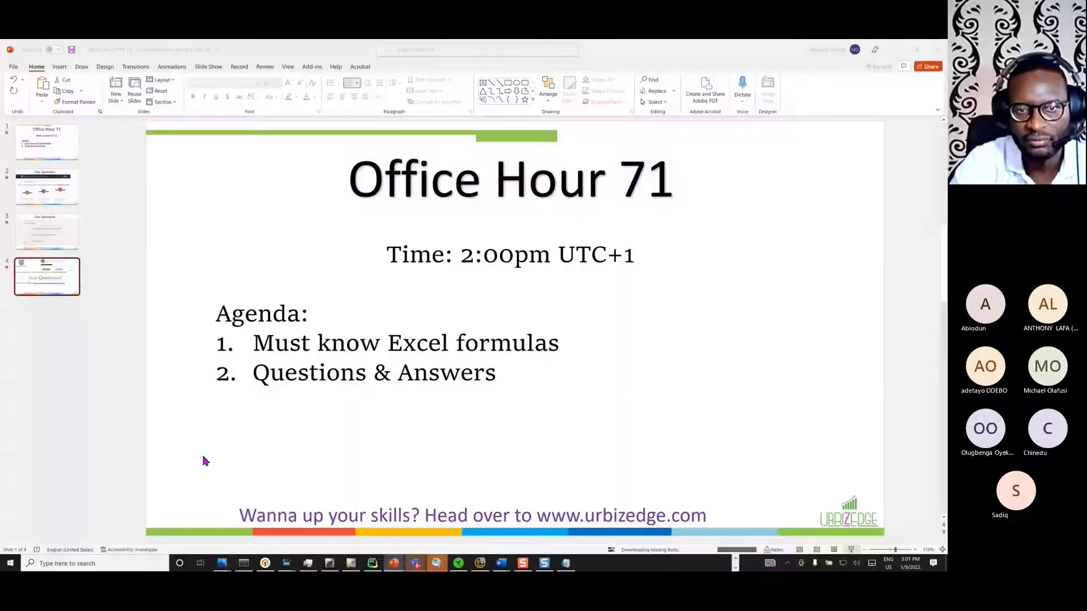
Step: Copy the "Give us your feedback" line with its link from the last slide and replace Notepad's contents with it
left_click_drag(150, 400, 730, 407)
key("ctrl+c")
key("alt+Tab")
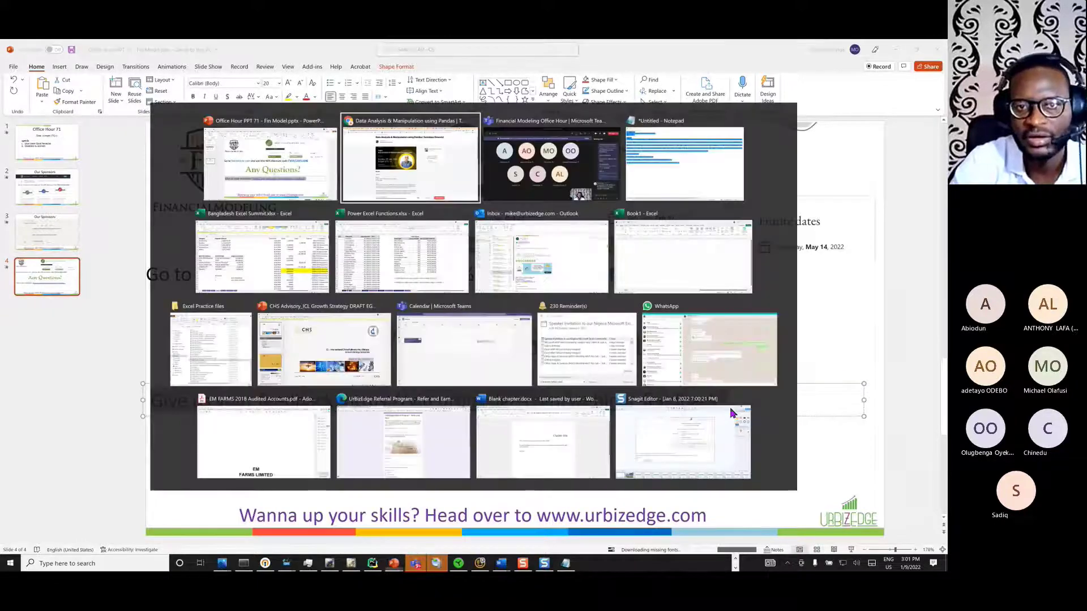
key("ctrl+v")
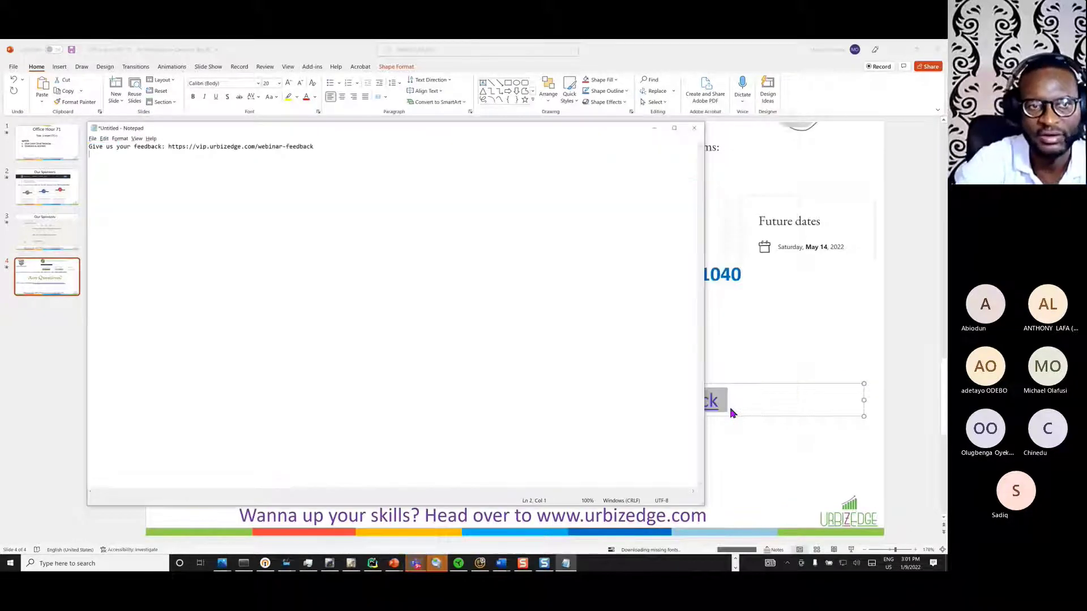
Step: Select the whole feedback line in Notepad, and return to the fminstitute.com discount text on PowerPoint's last slide
key("ctrl+a")
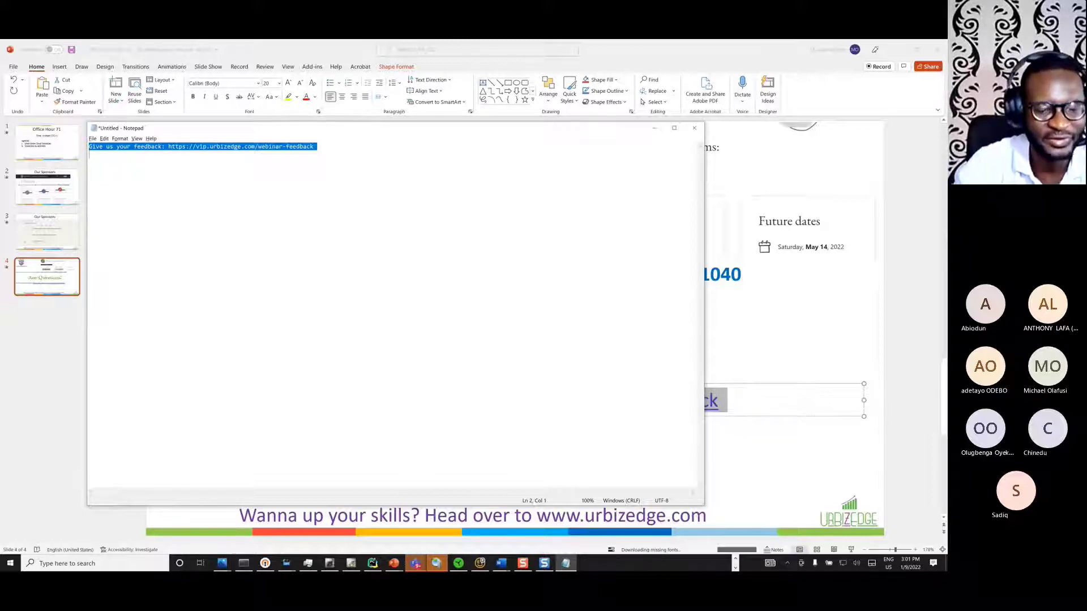
key("alt+Tab")
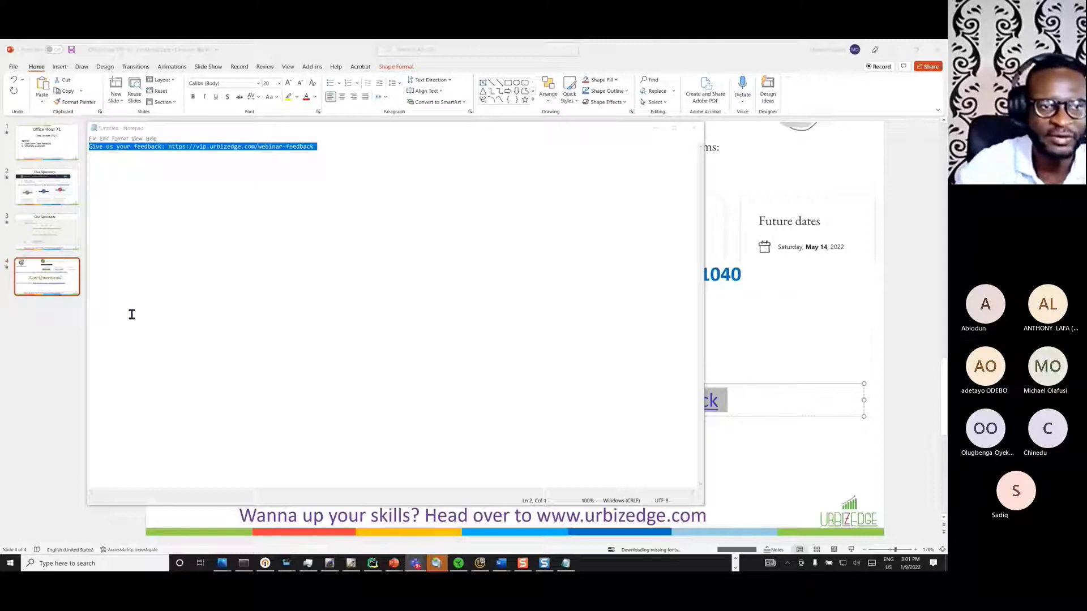
left_click(37, 367)
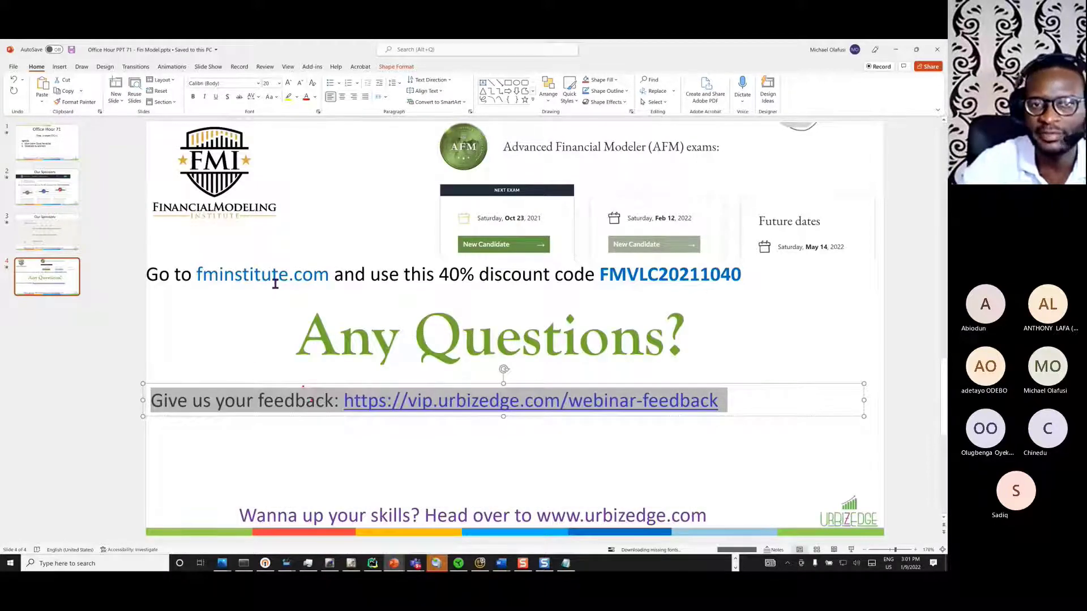
left_click(356, 277)
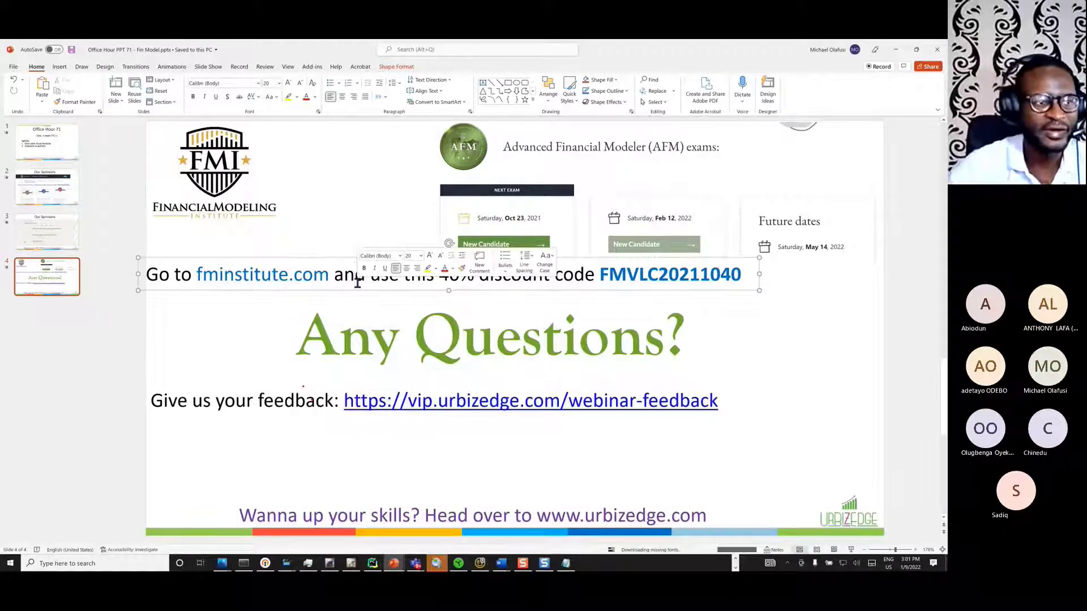